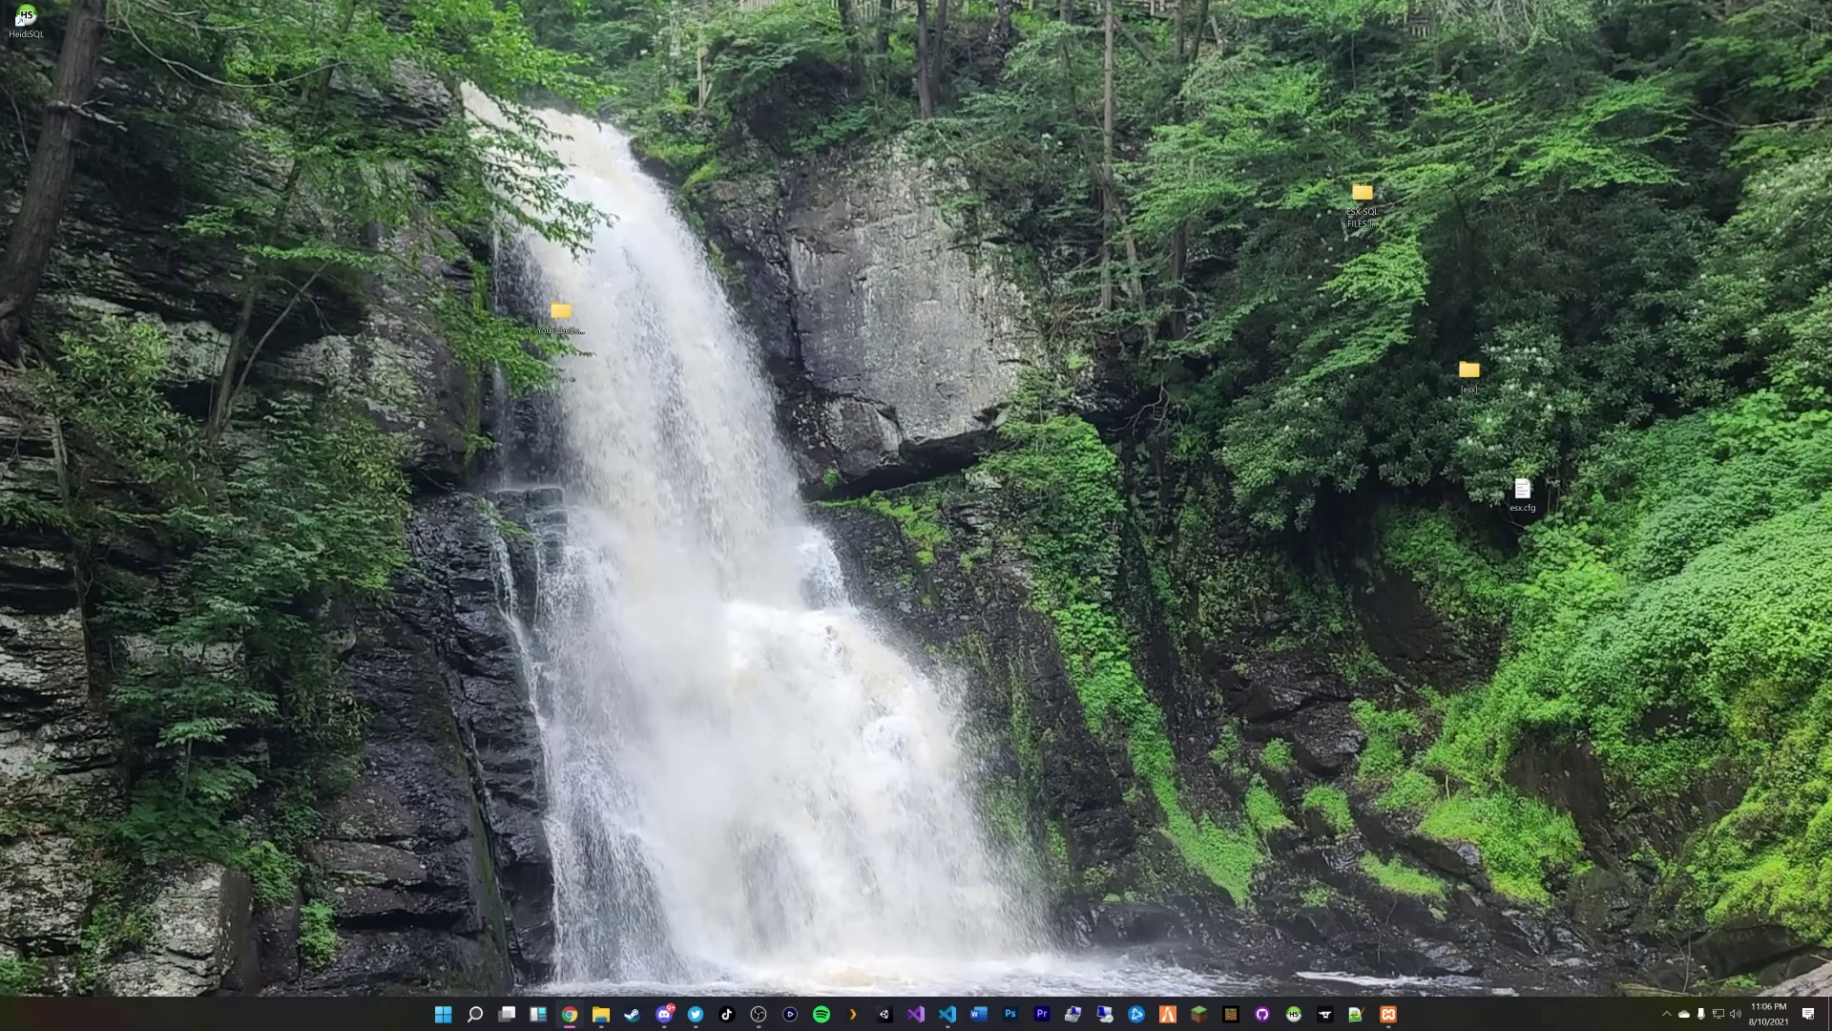
Step: Switch to the Apache Friends page in Chrome and check the module status in the XAMPP Control Panel
left_click_drag(595, 429, 1157, 1)
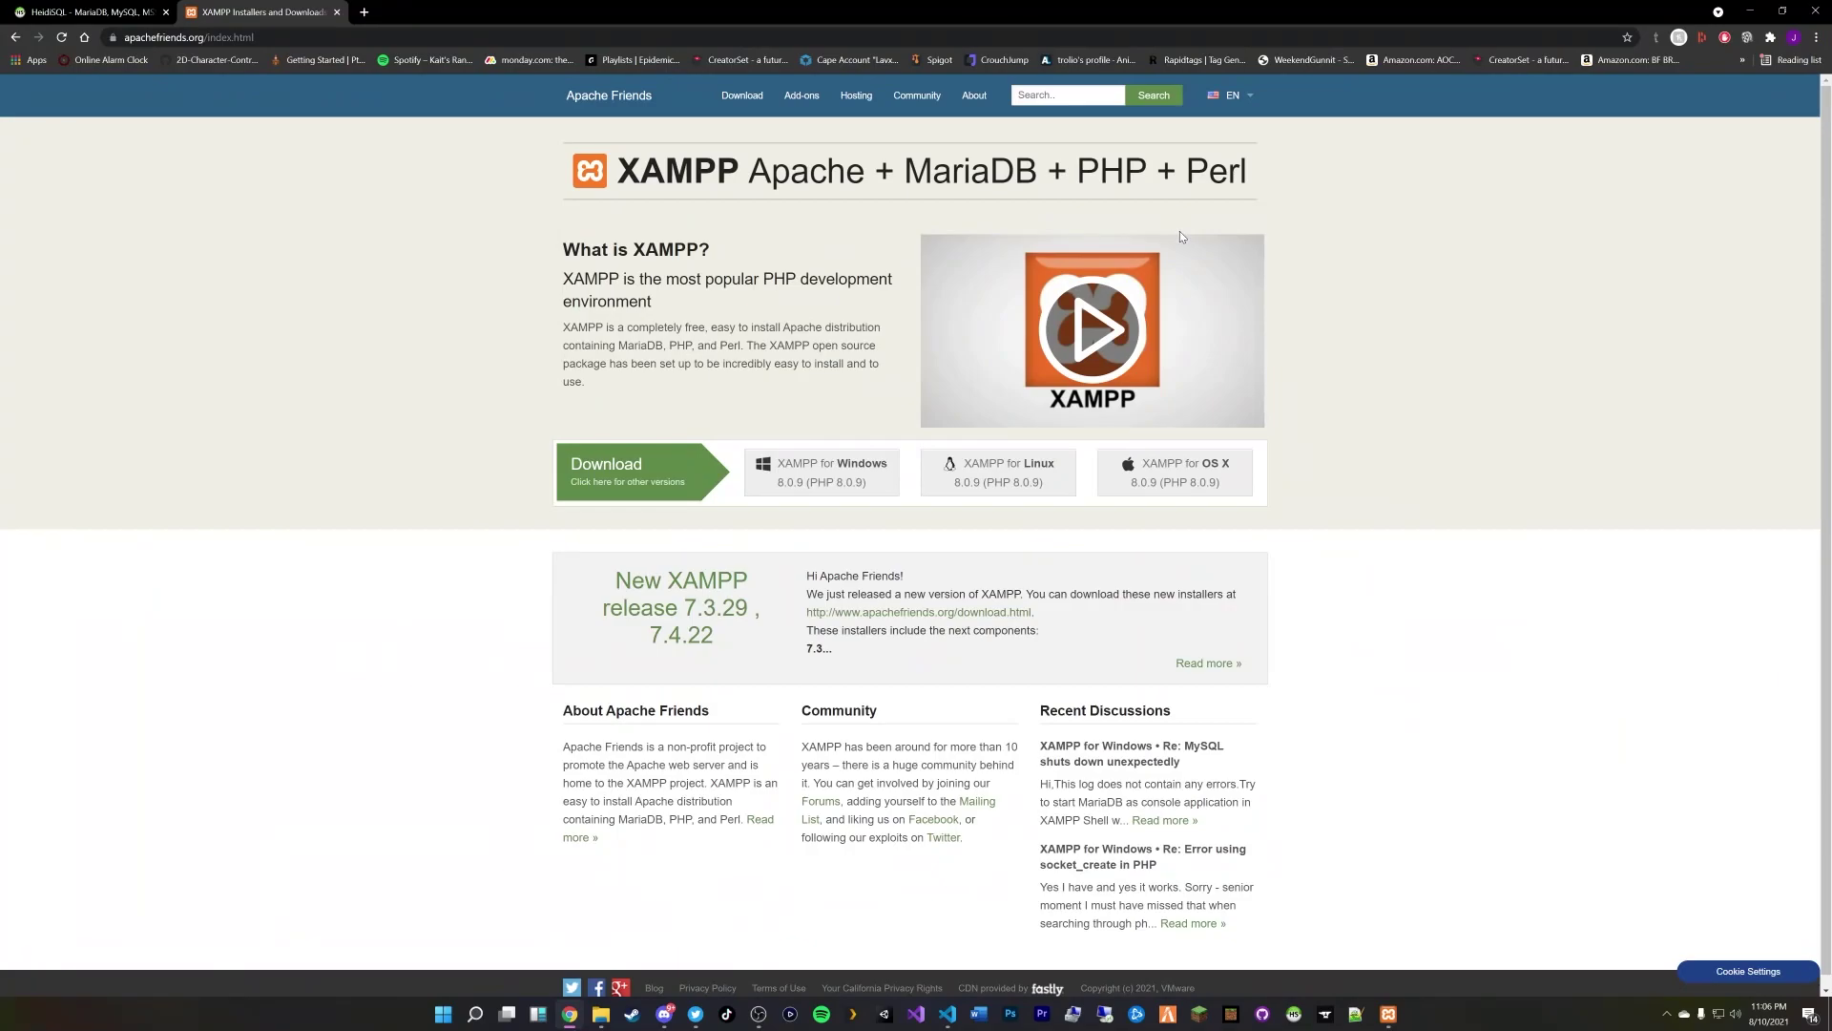
left_click(1391, 1023)
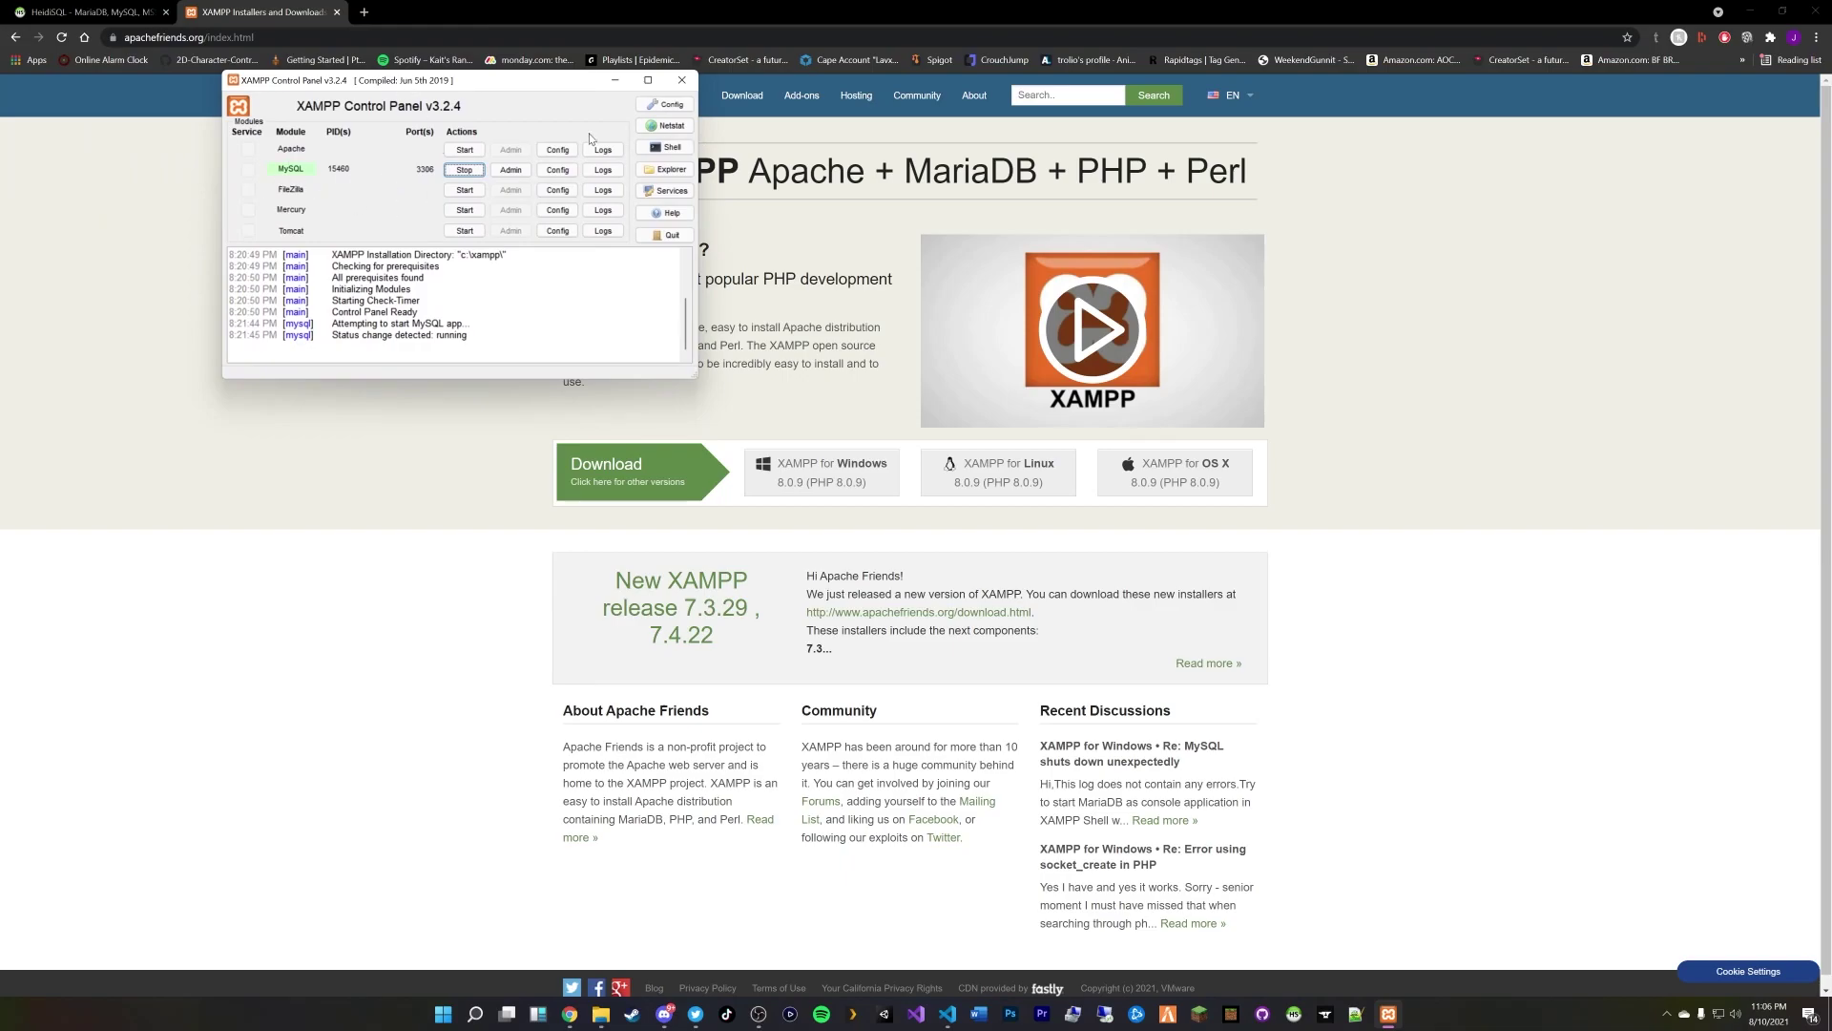
left_click(612, 85)
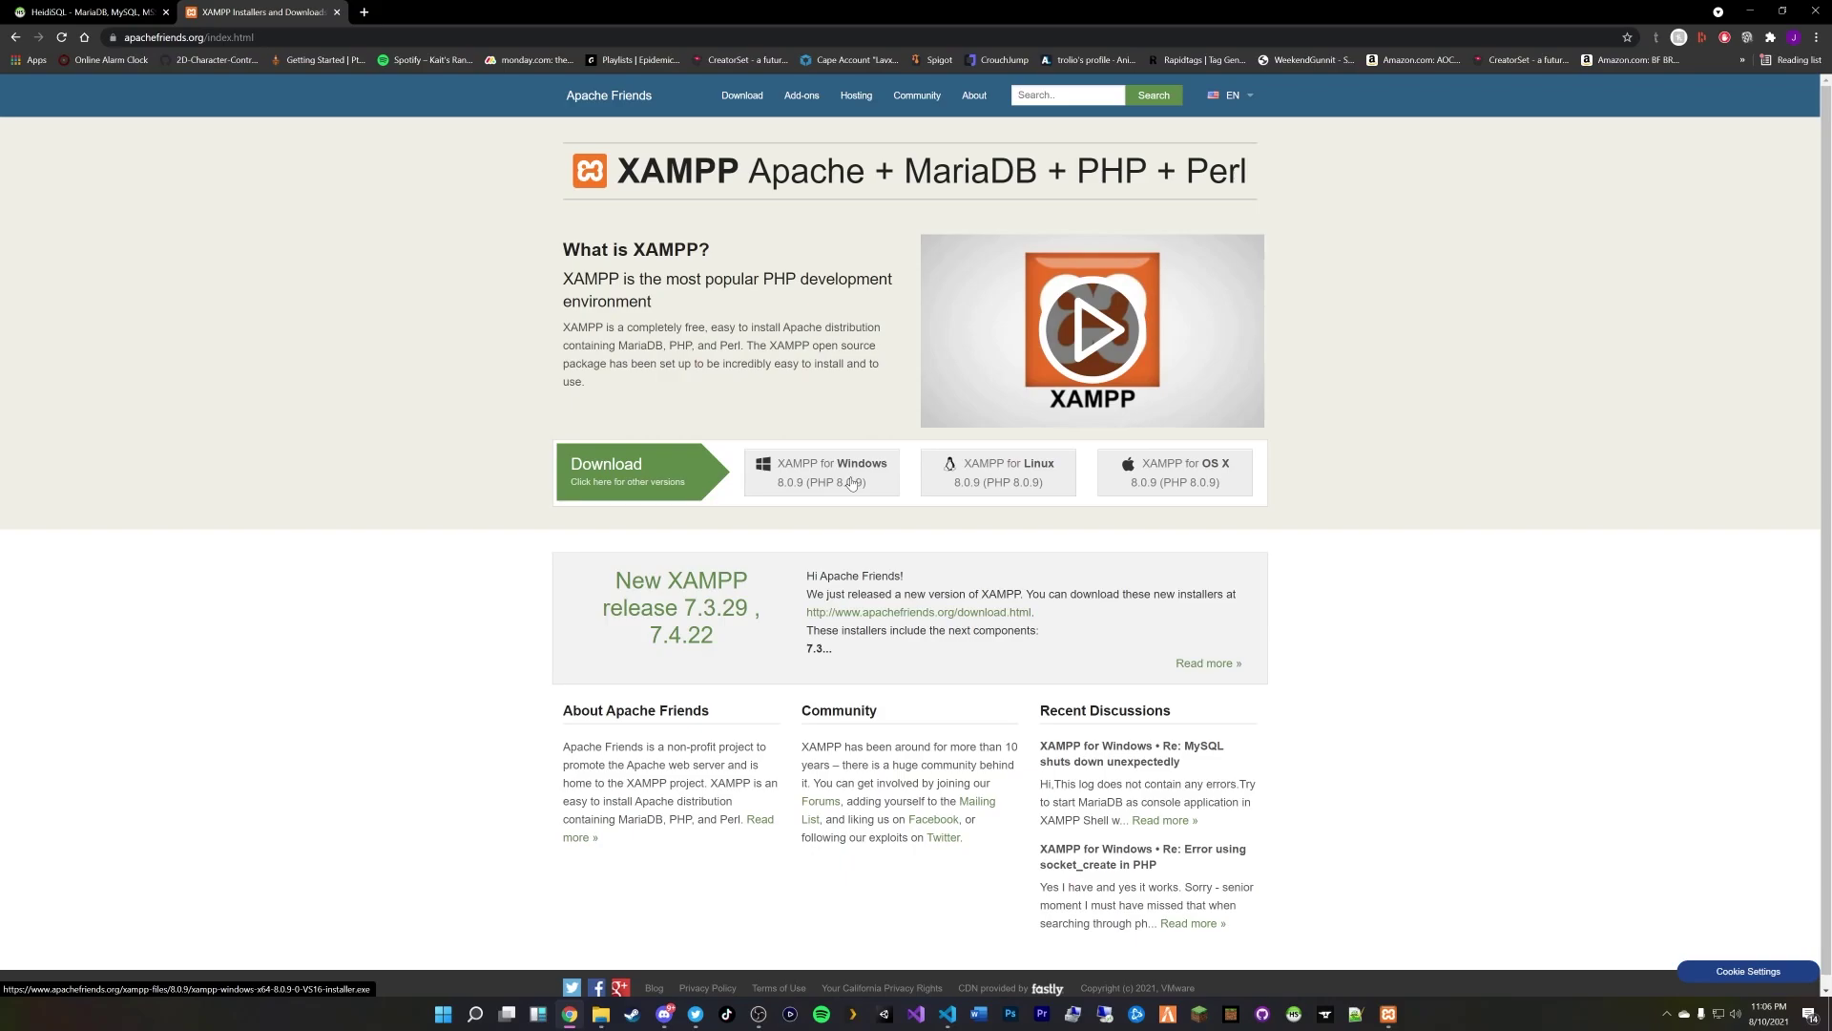
Step: Download the XAMPP 8.0.9 installer for Windows and launch it, acknowledging the User Account Control warning
left_click(851, 479)
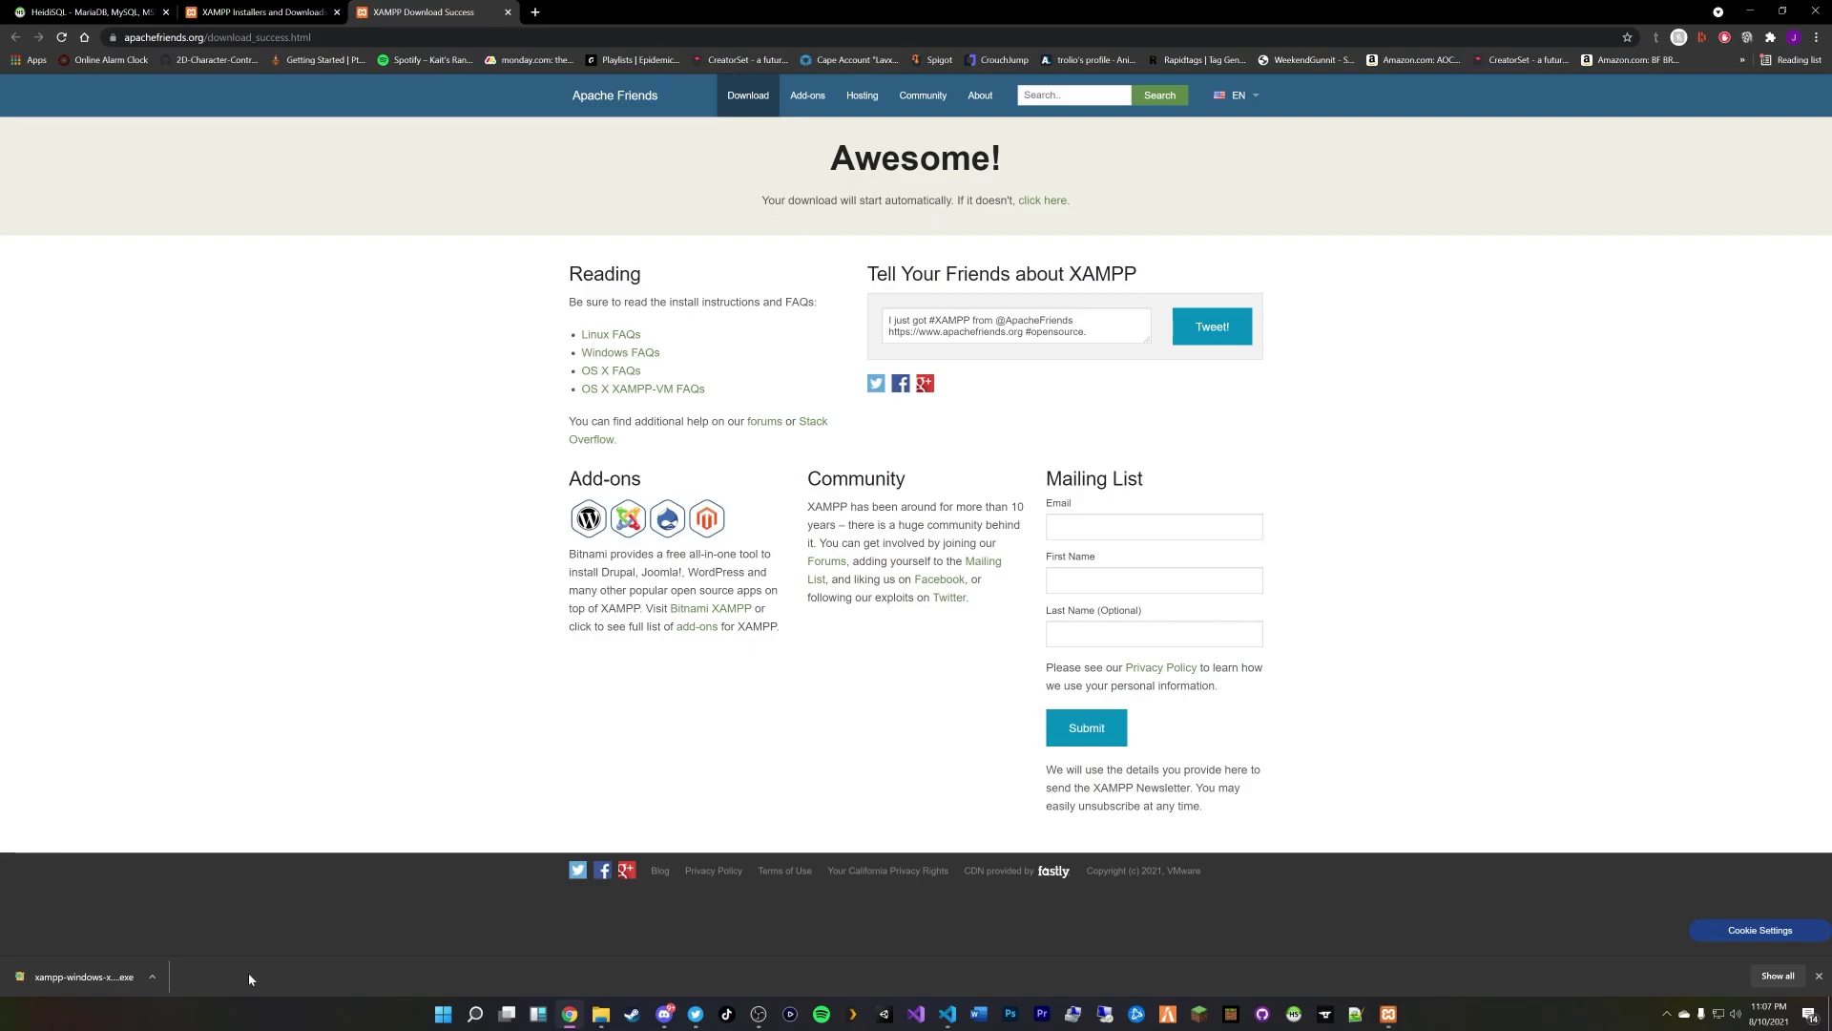
left_click(75, 974)
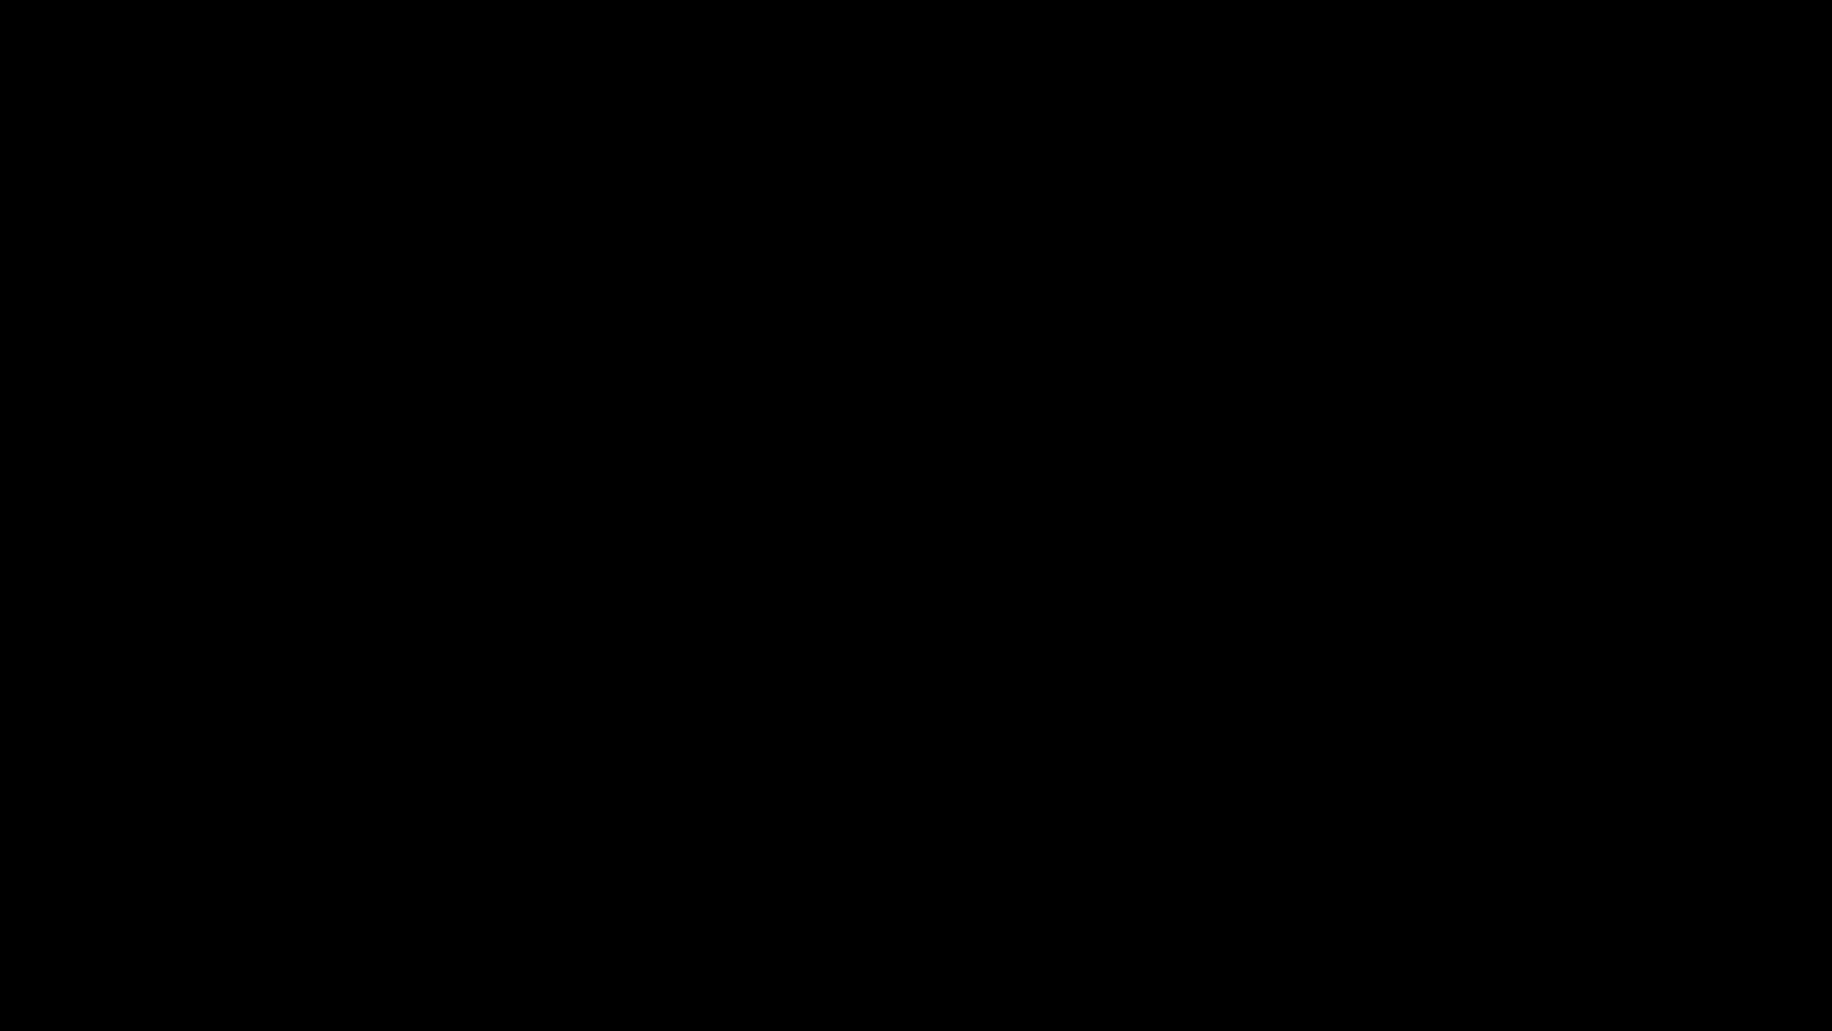
left_click(886, 601)
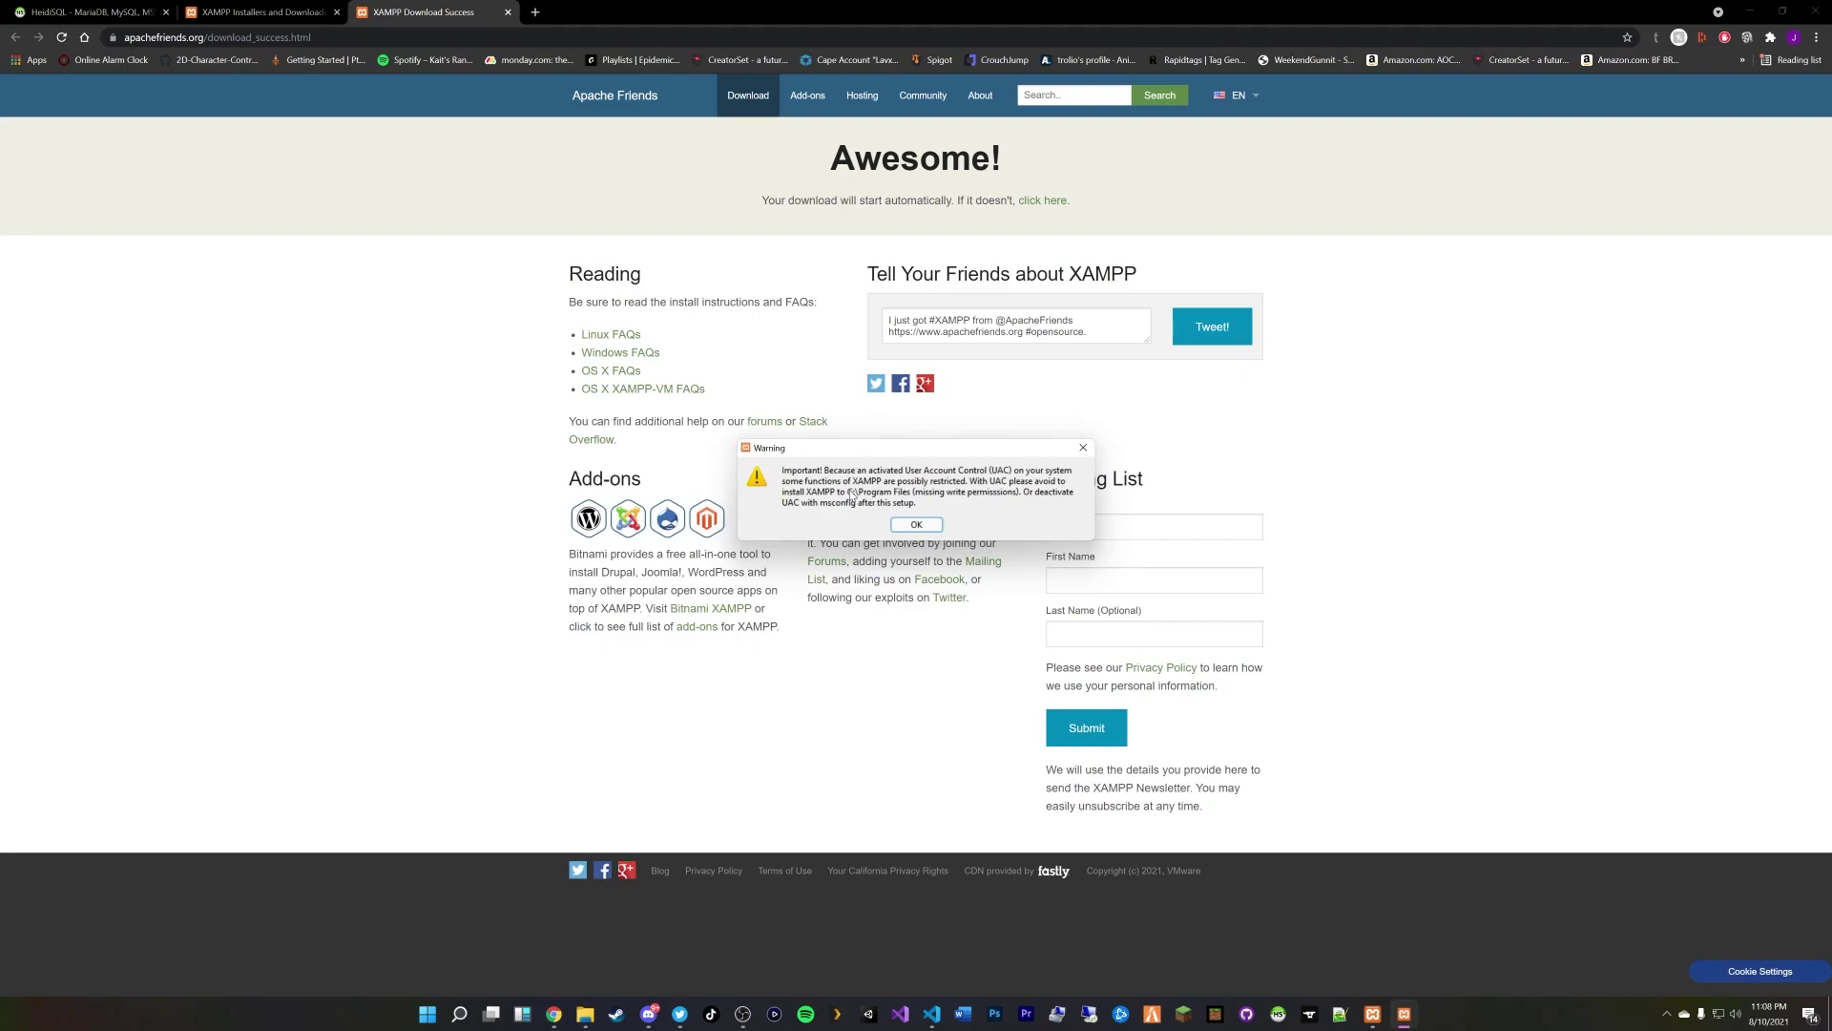
left_click_drag(869, 448, 831, 416)
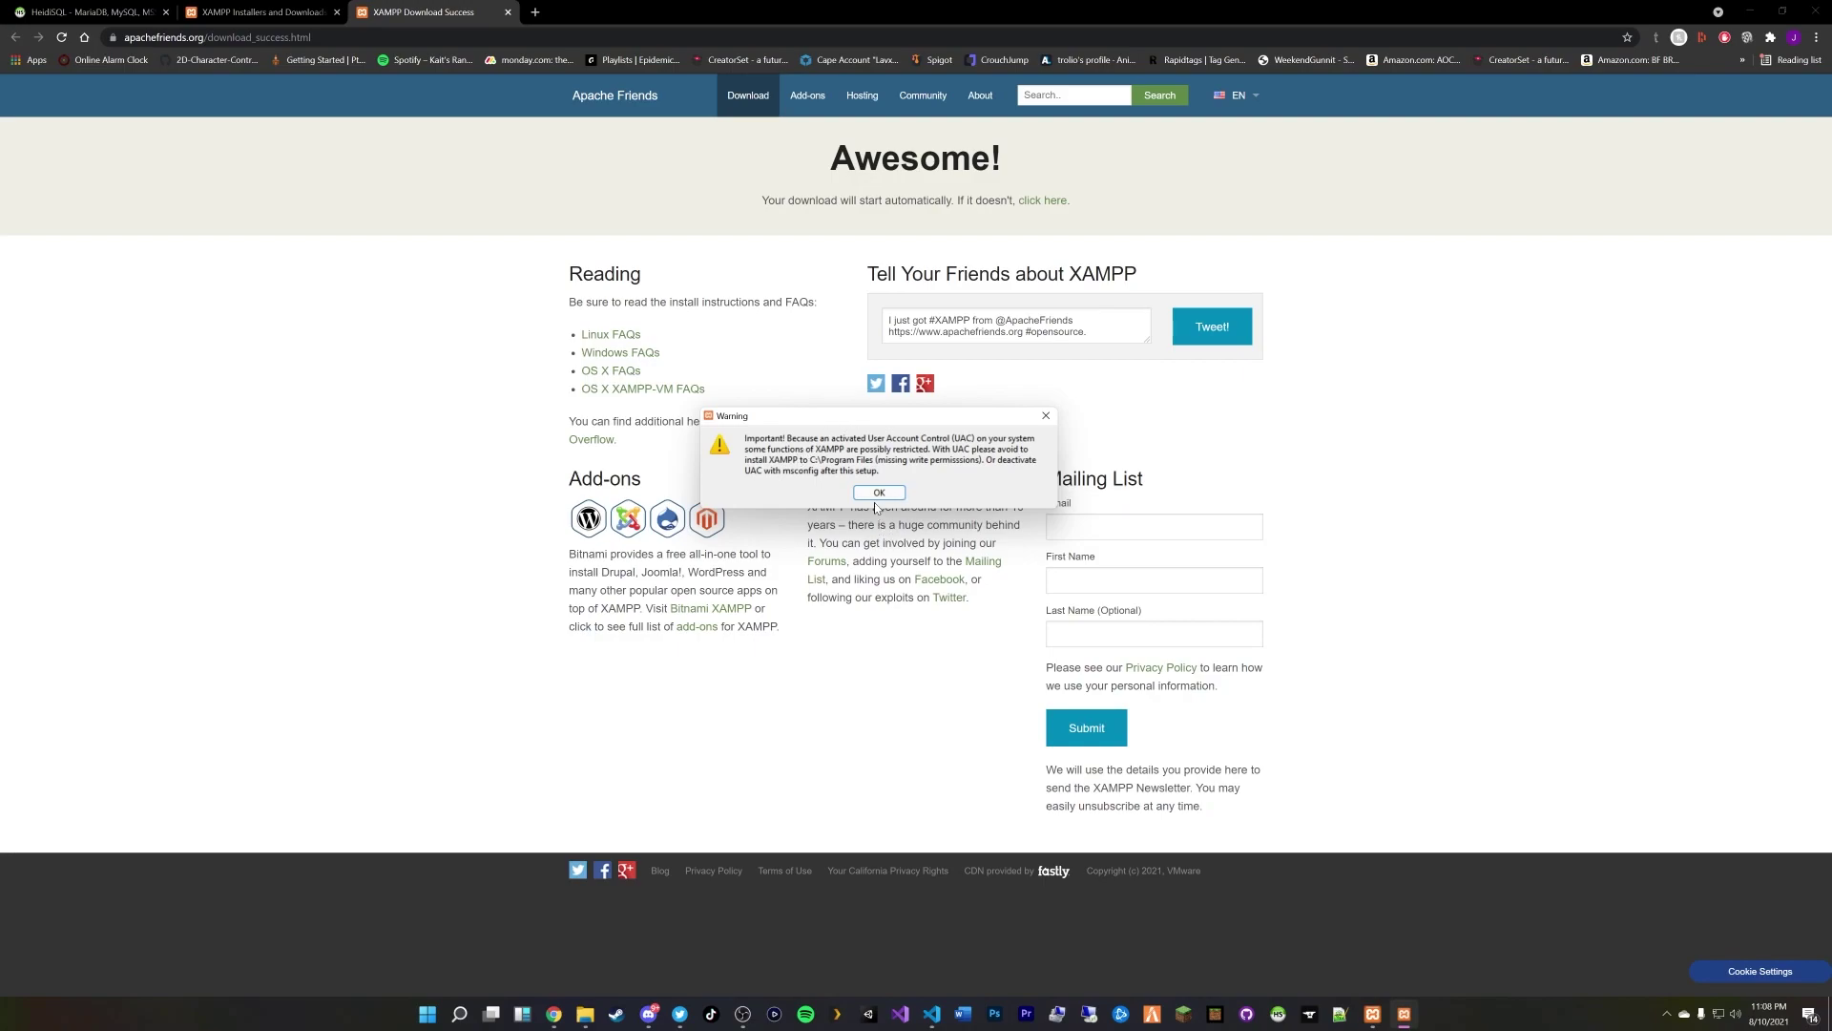
left_click(877, 498)
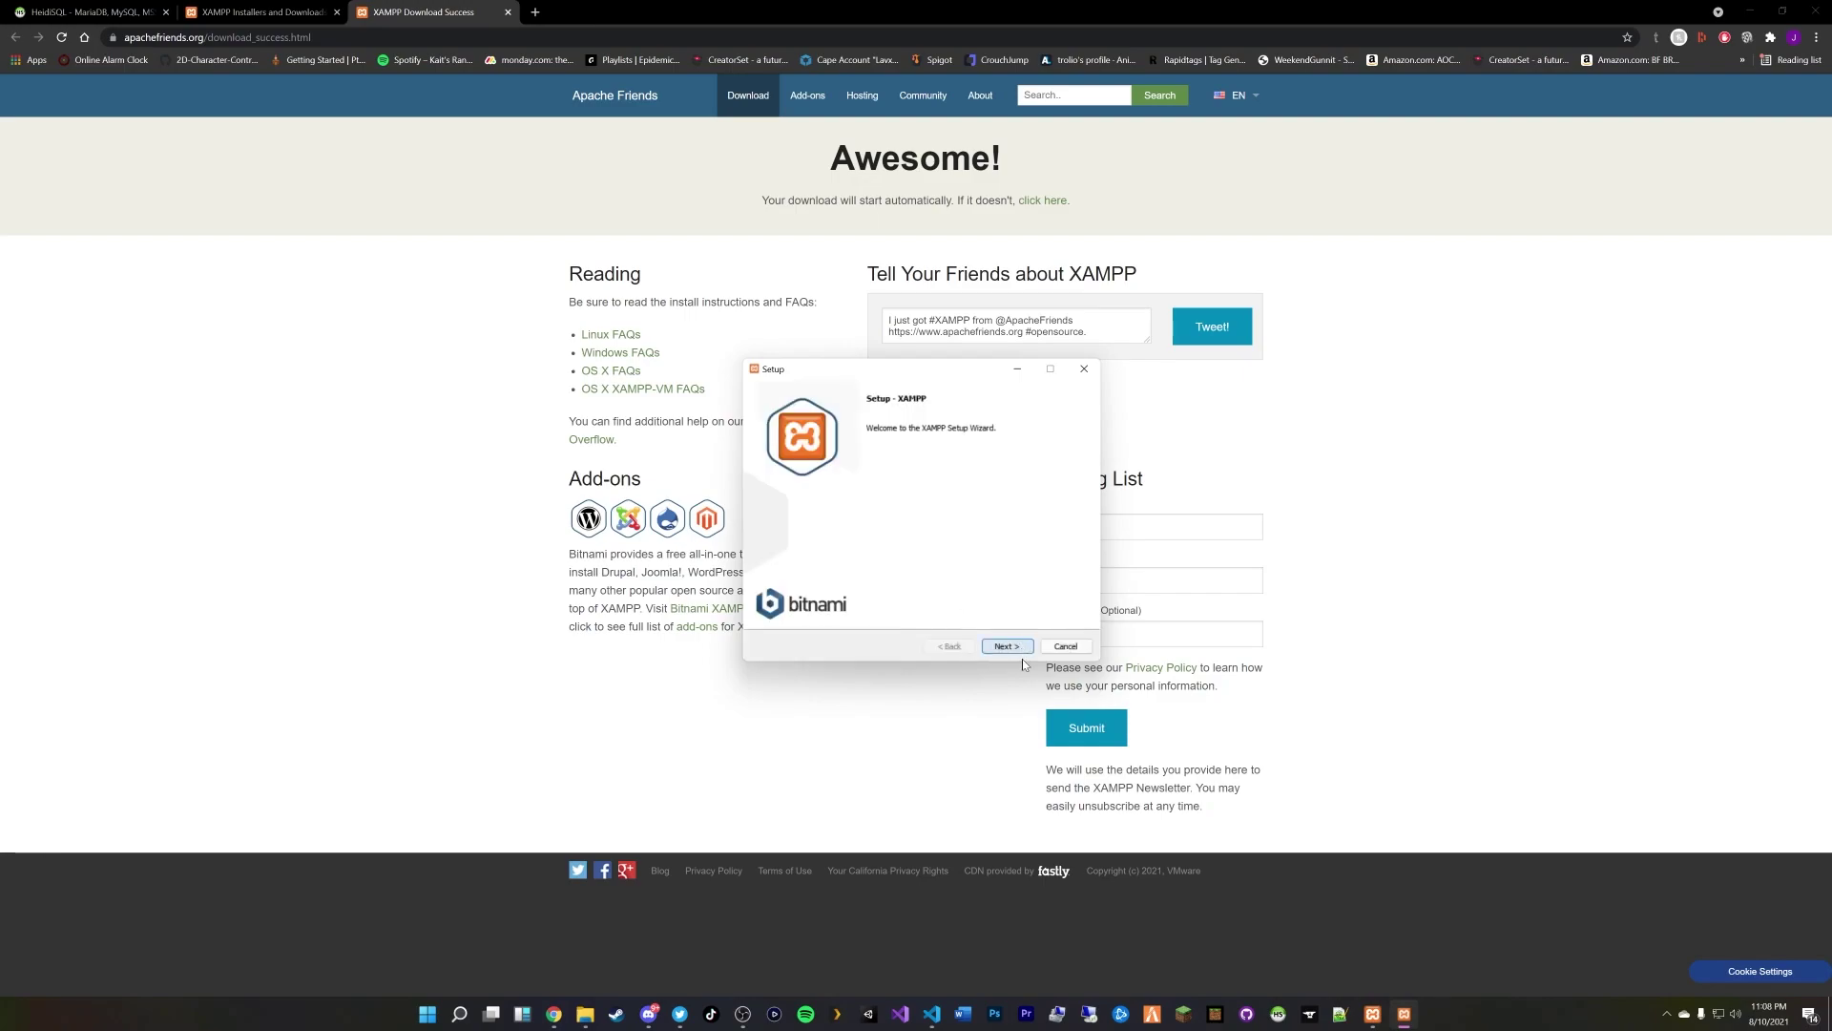
Step: Proceed through the XAMPP setup with all components selected and choose an empty installation folder
left_click(1004, 648)
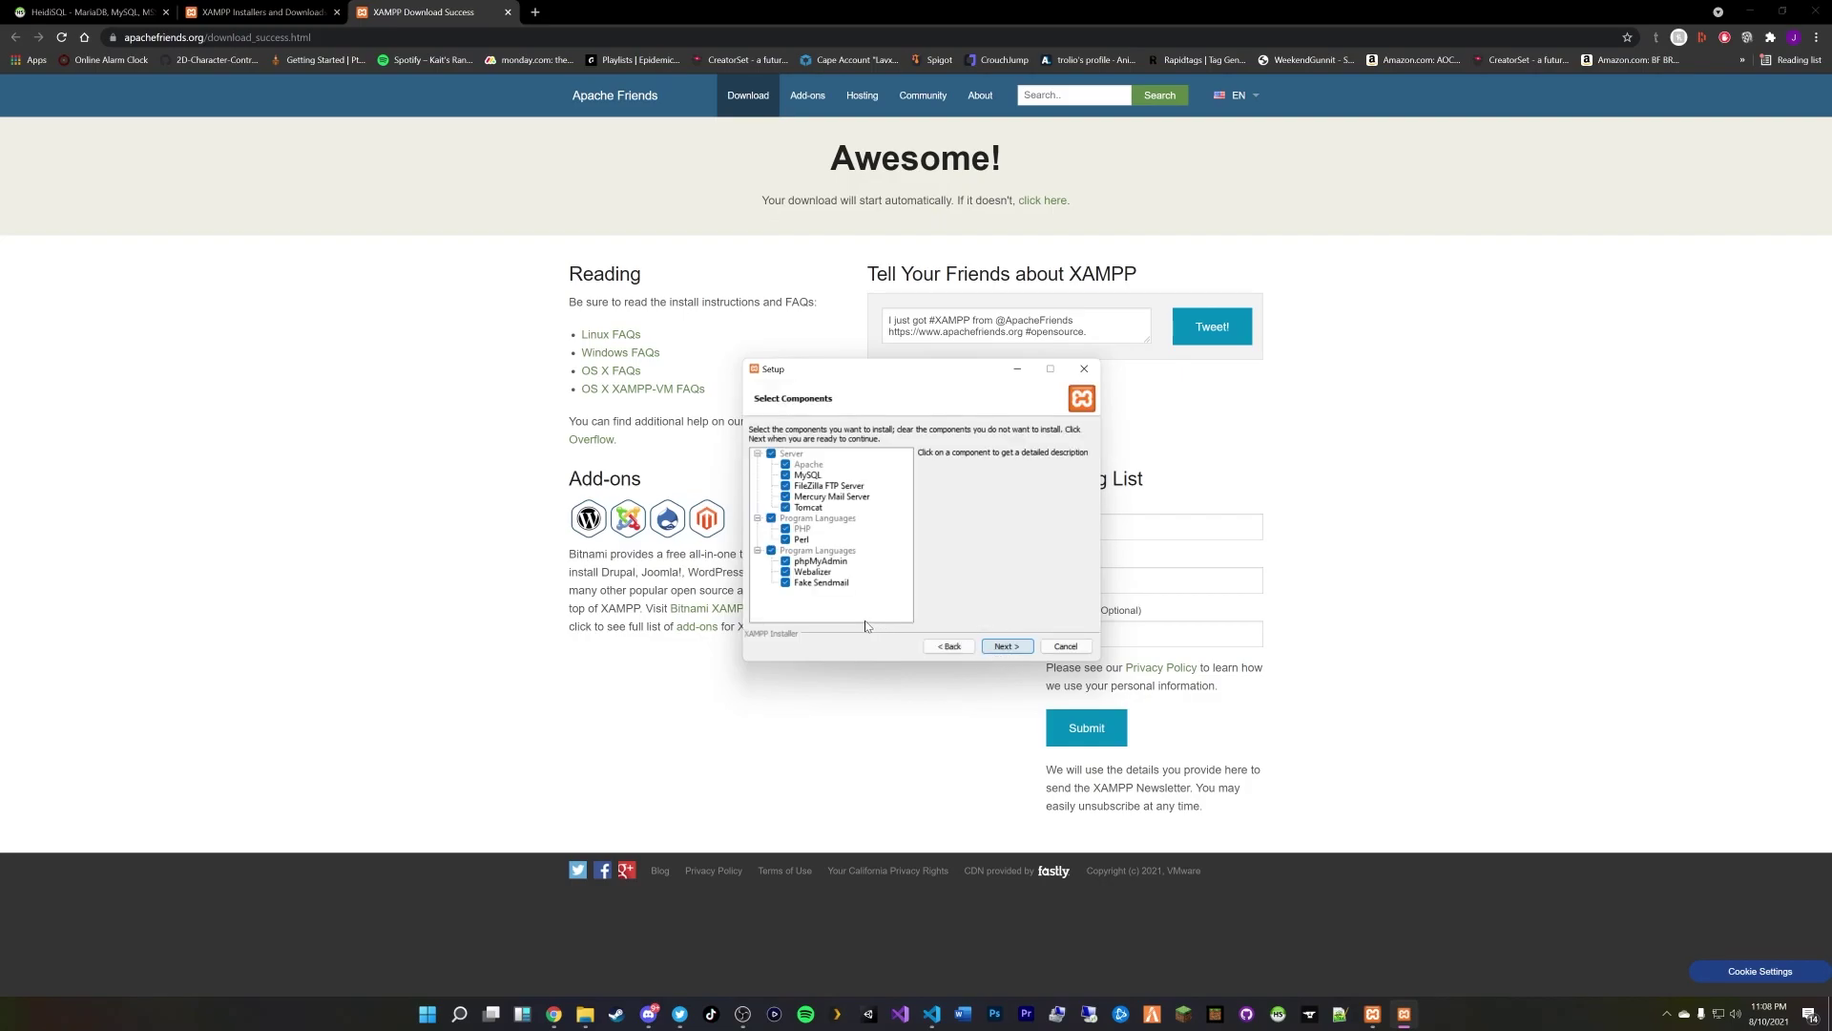
left_click(1002, 649)
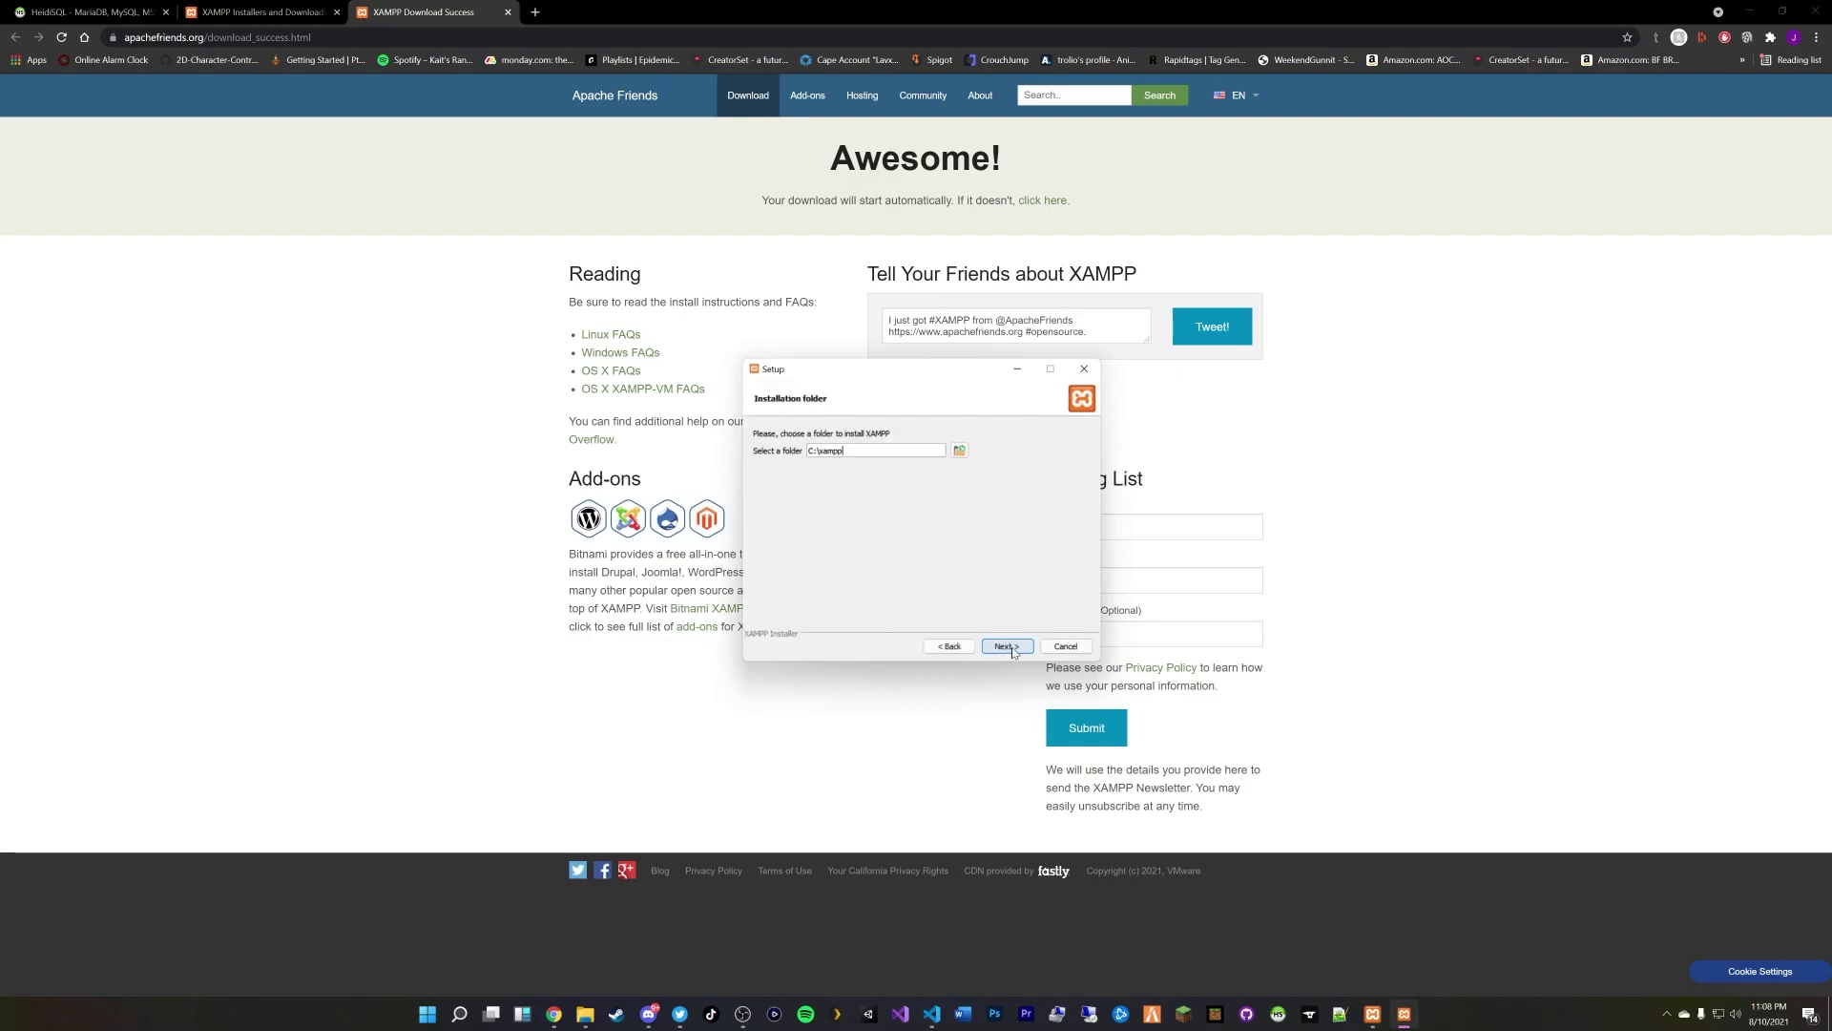
left_click(1011, 651)
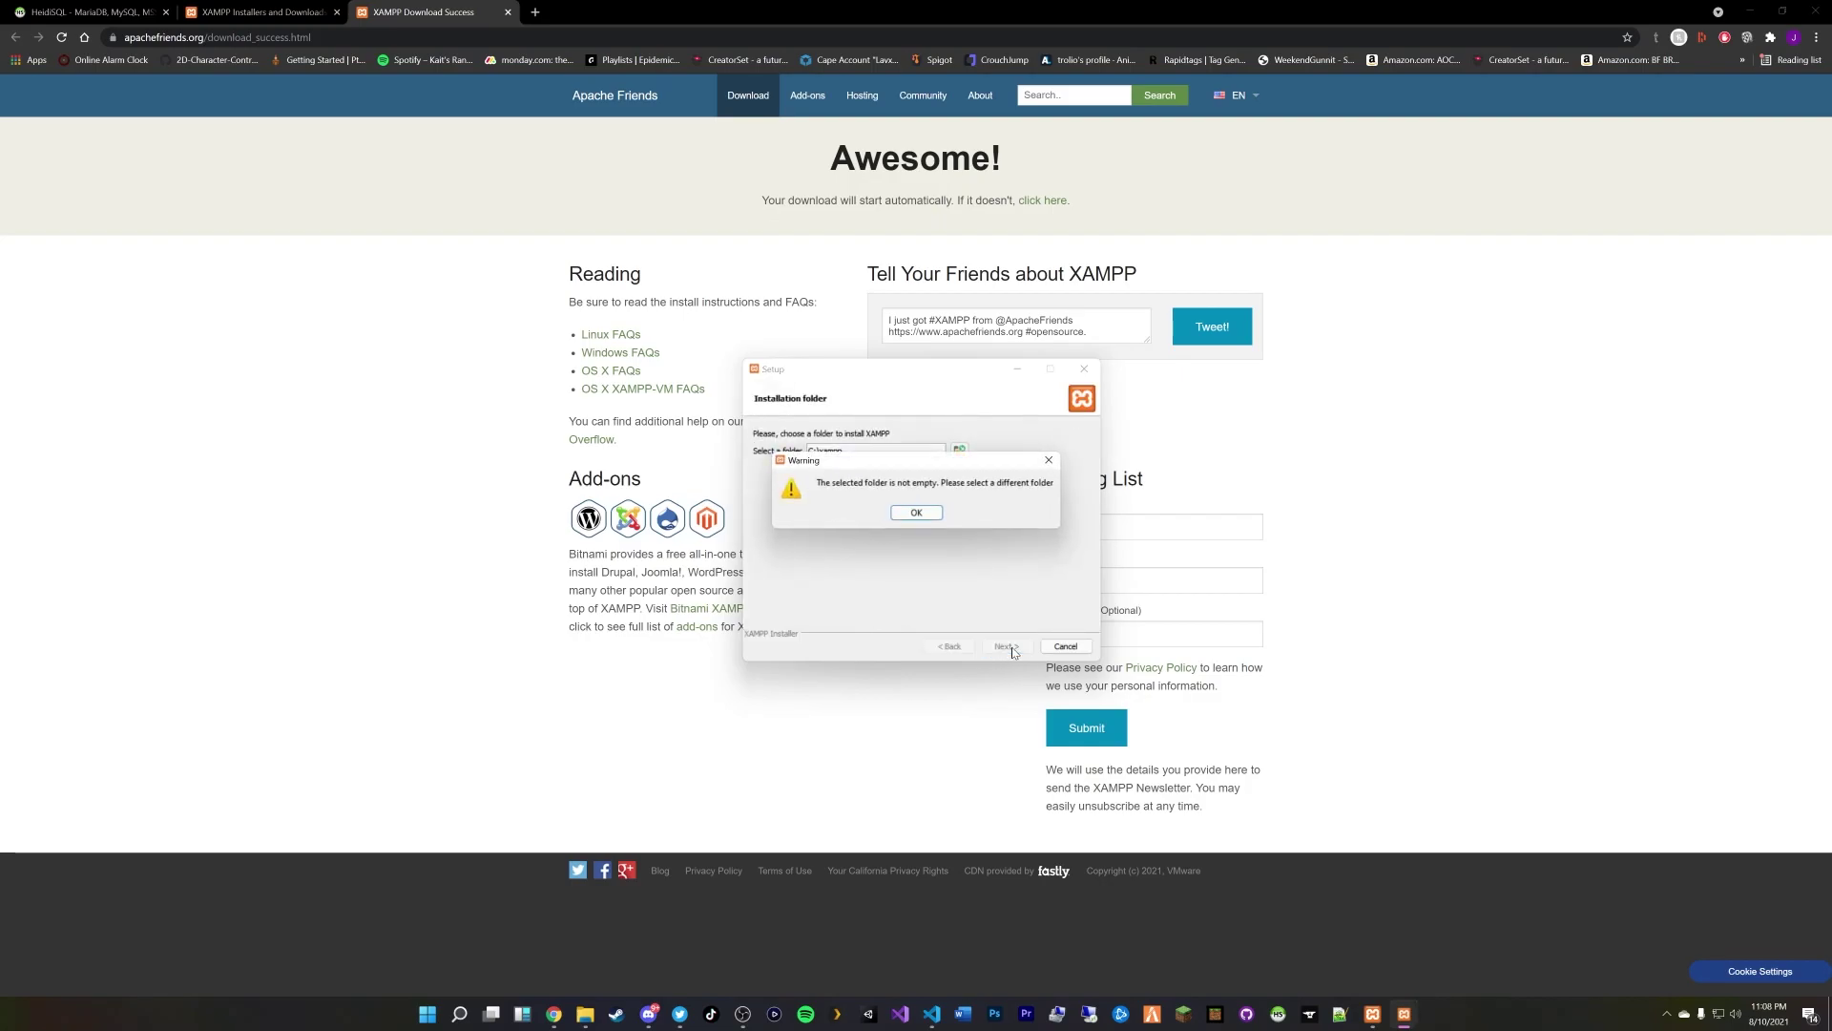
left_click(917, 514)
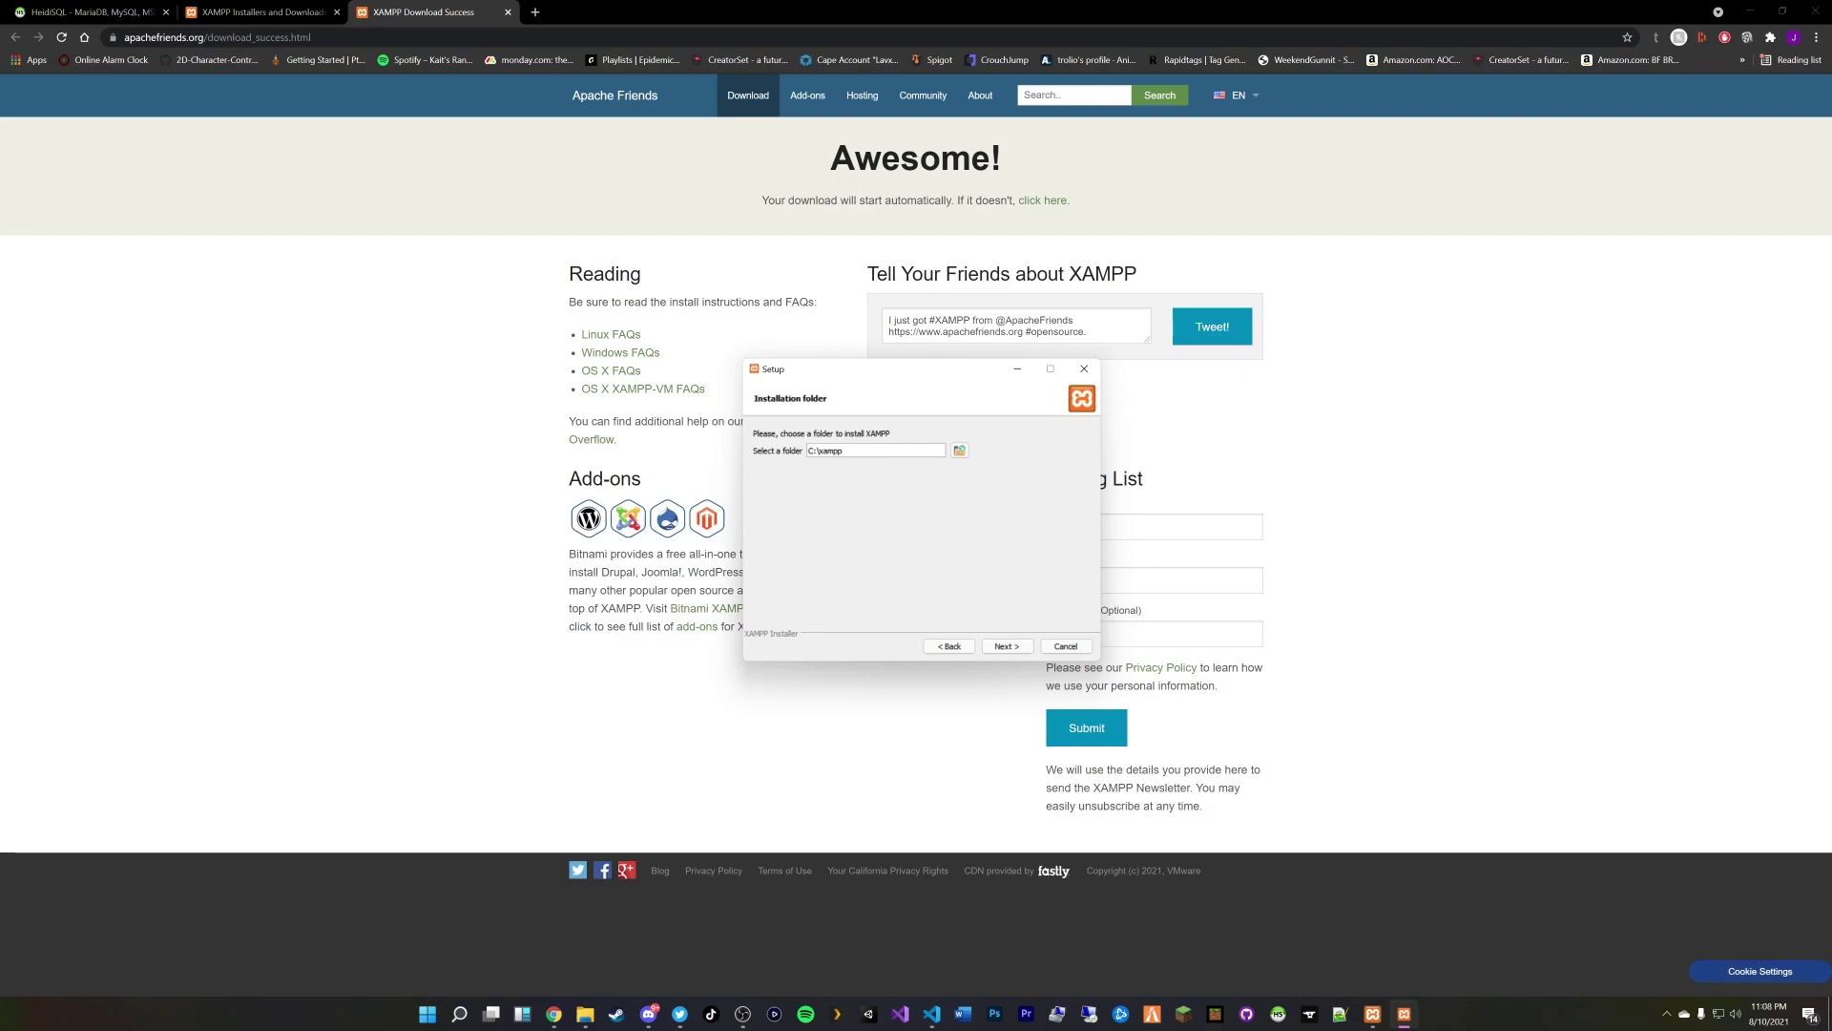
left_click(1004, 648)
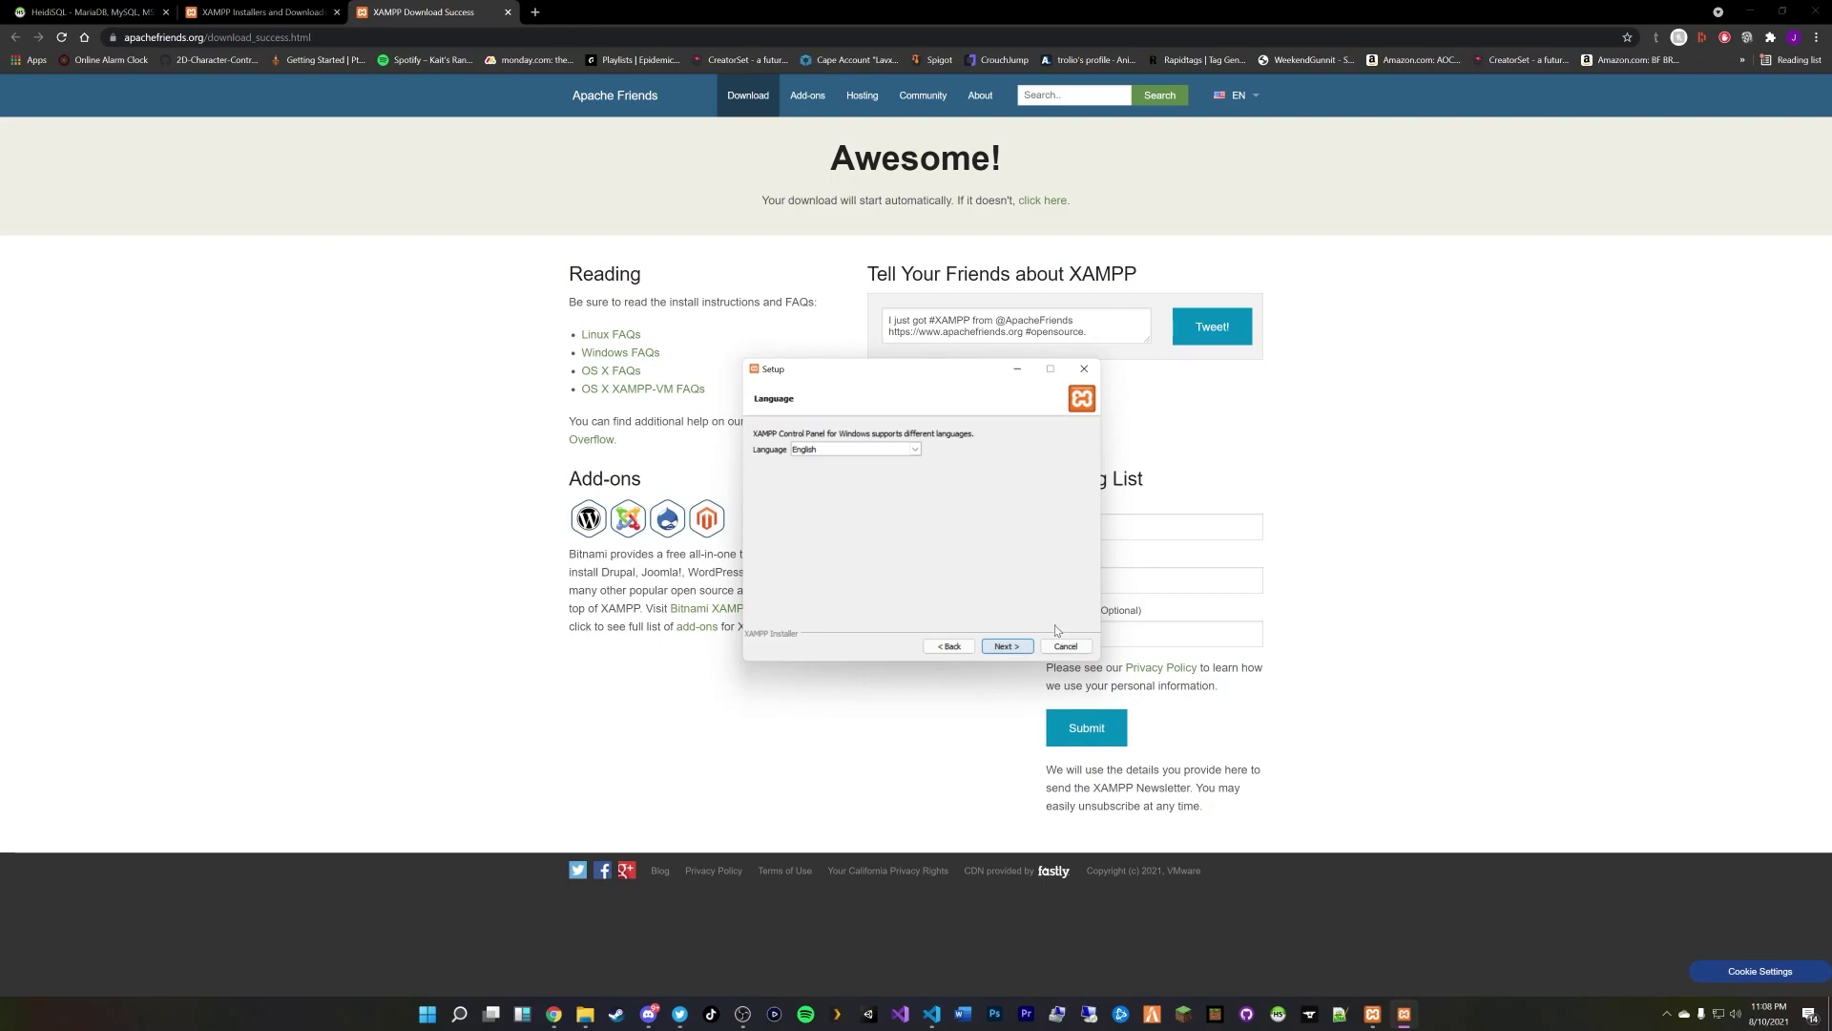
Step: Try the XAMPP installation with English as language and the Bitnami information option turned off, and abort it during unpacking
left_click(1007, 648)
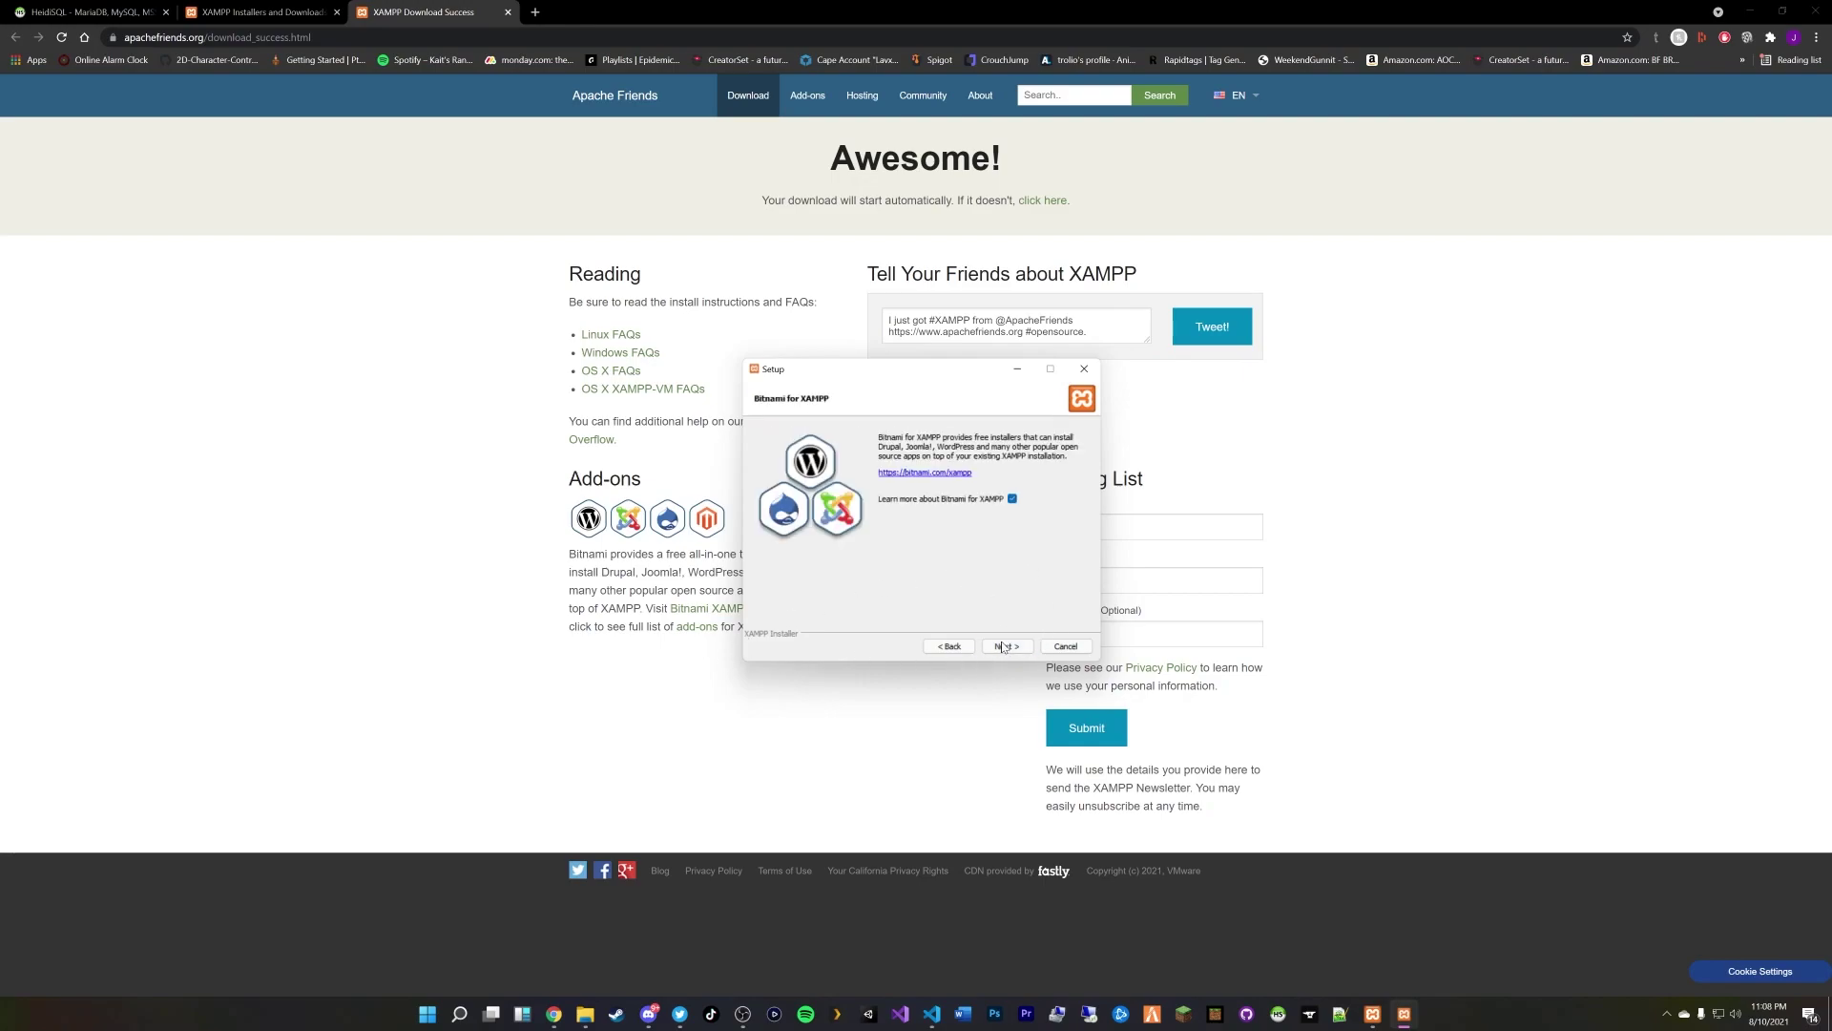
left_click(1012, 499)
left_click(992, 649)
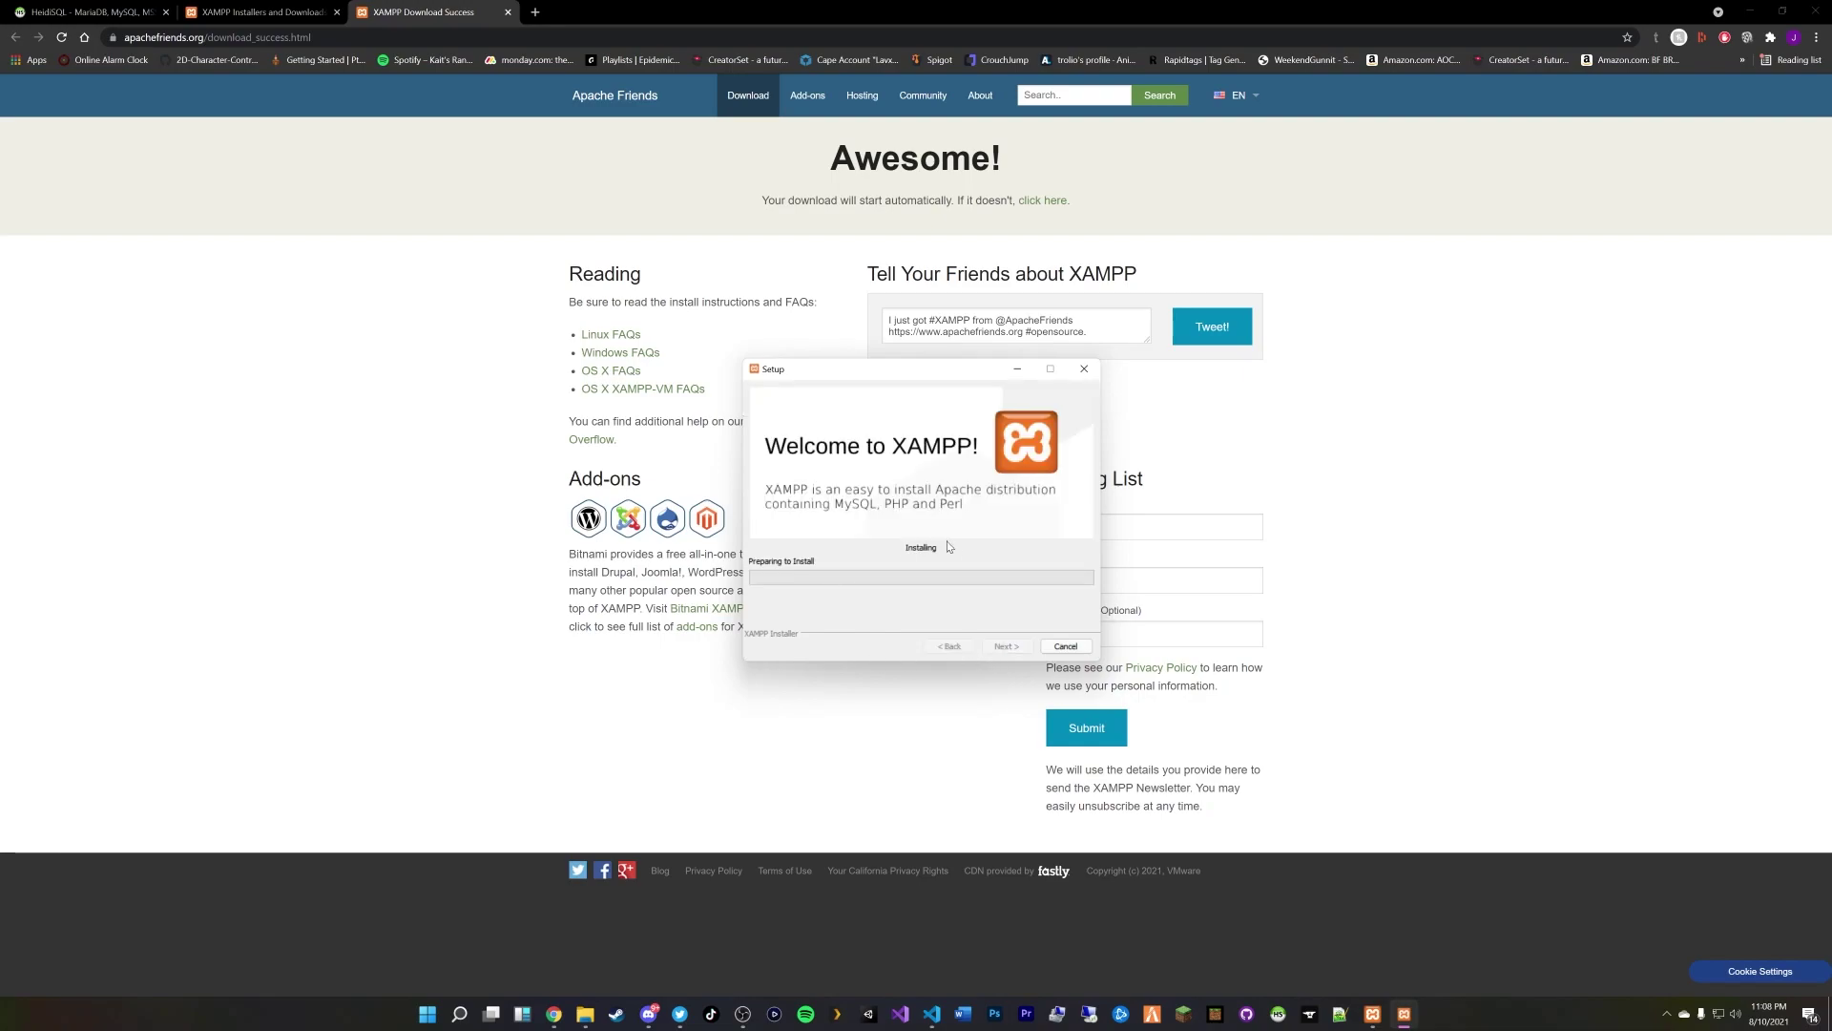
left_click(1066, 647)
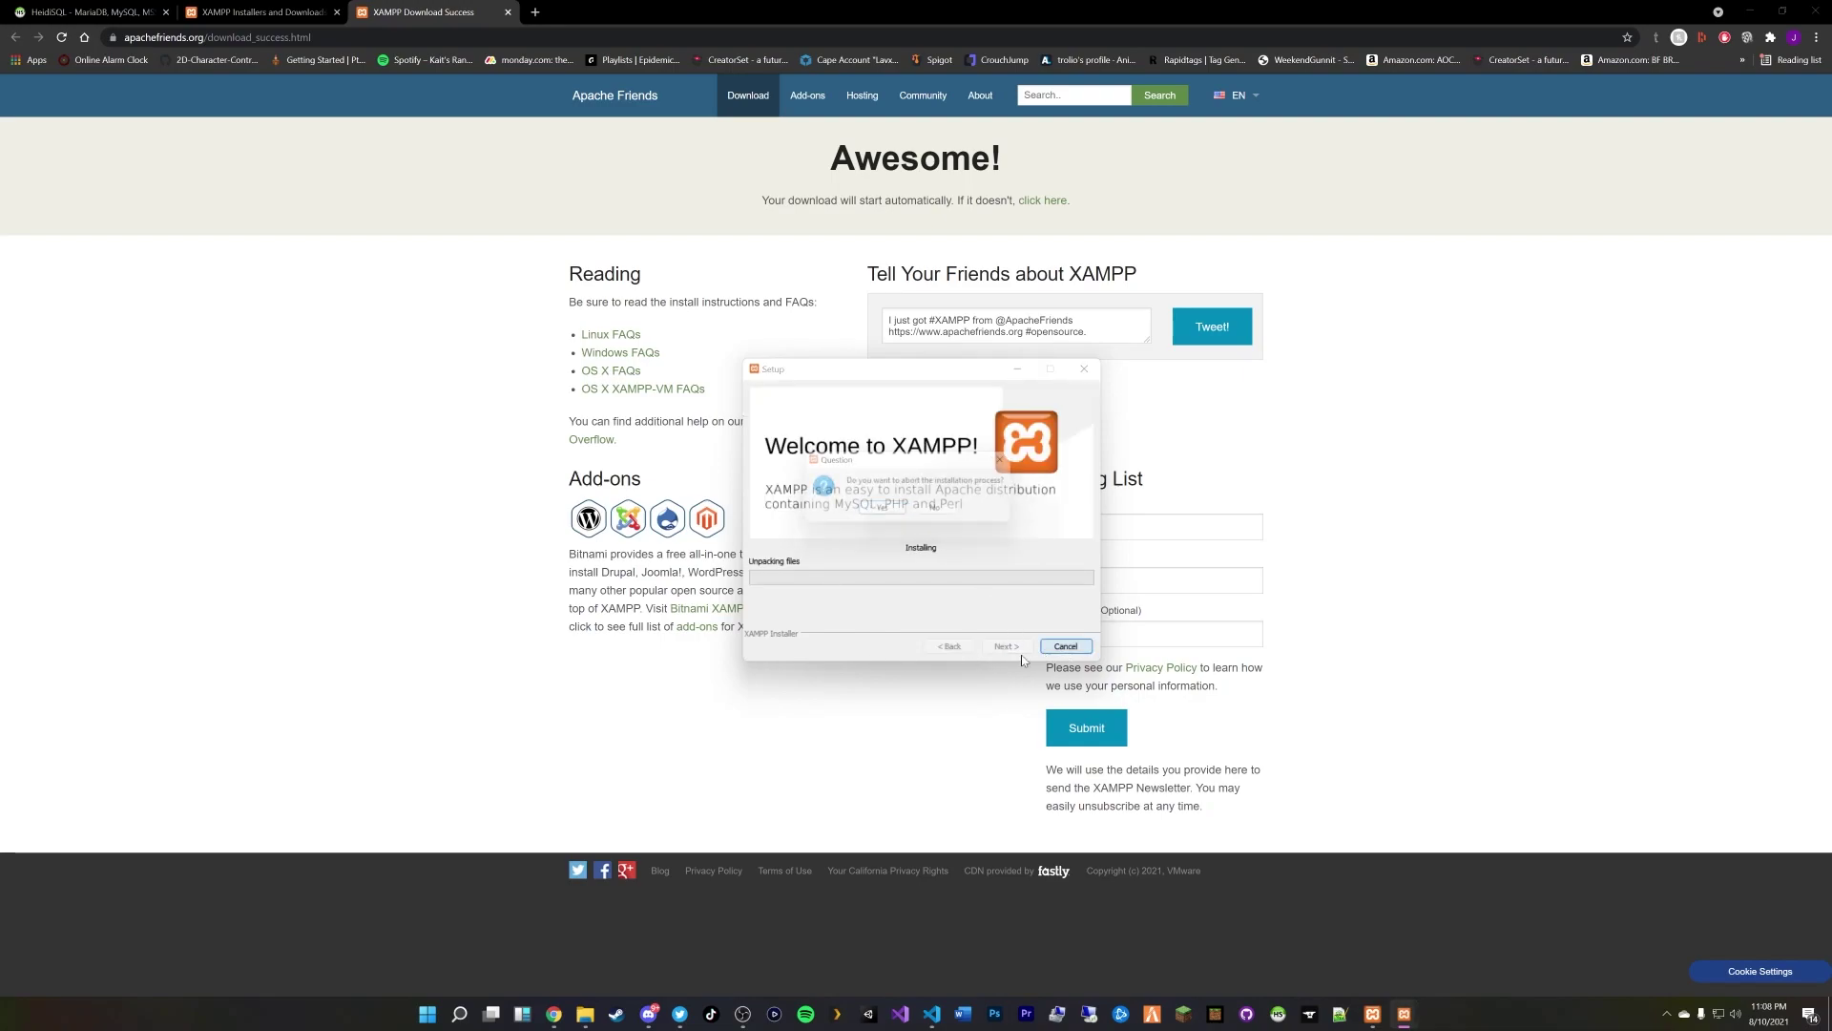
left_click(882, 508)
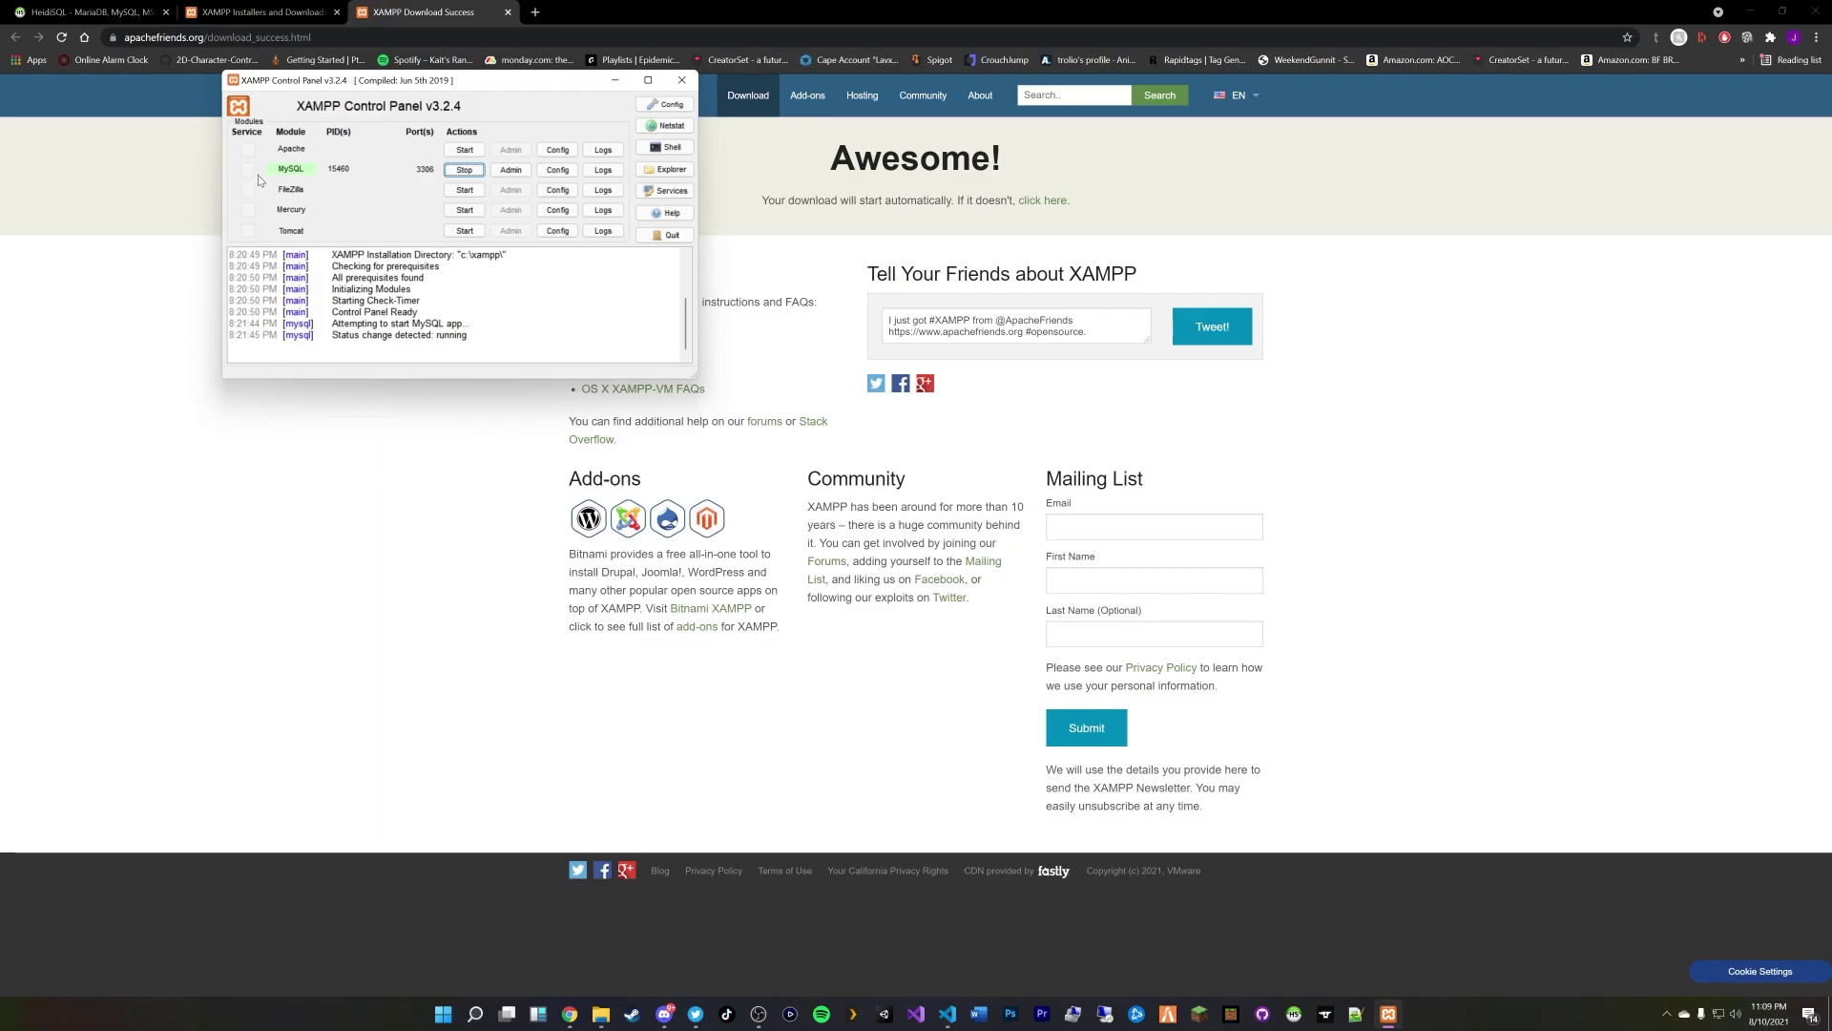
Step: Download the combined 32/64 bit HeidiSQL 11.3 installer from heidisql.com and launch it
left_click(614, 80)
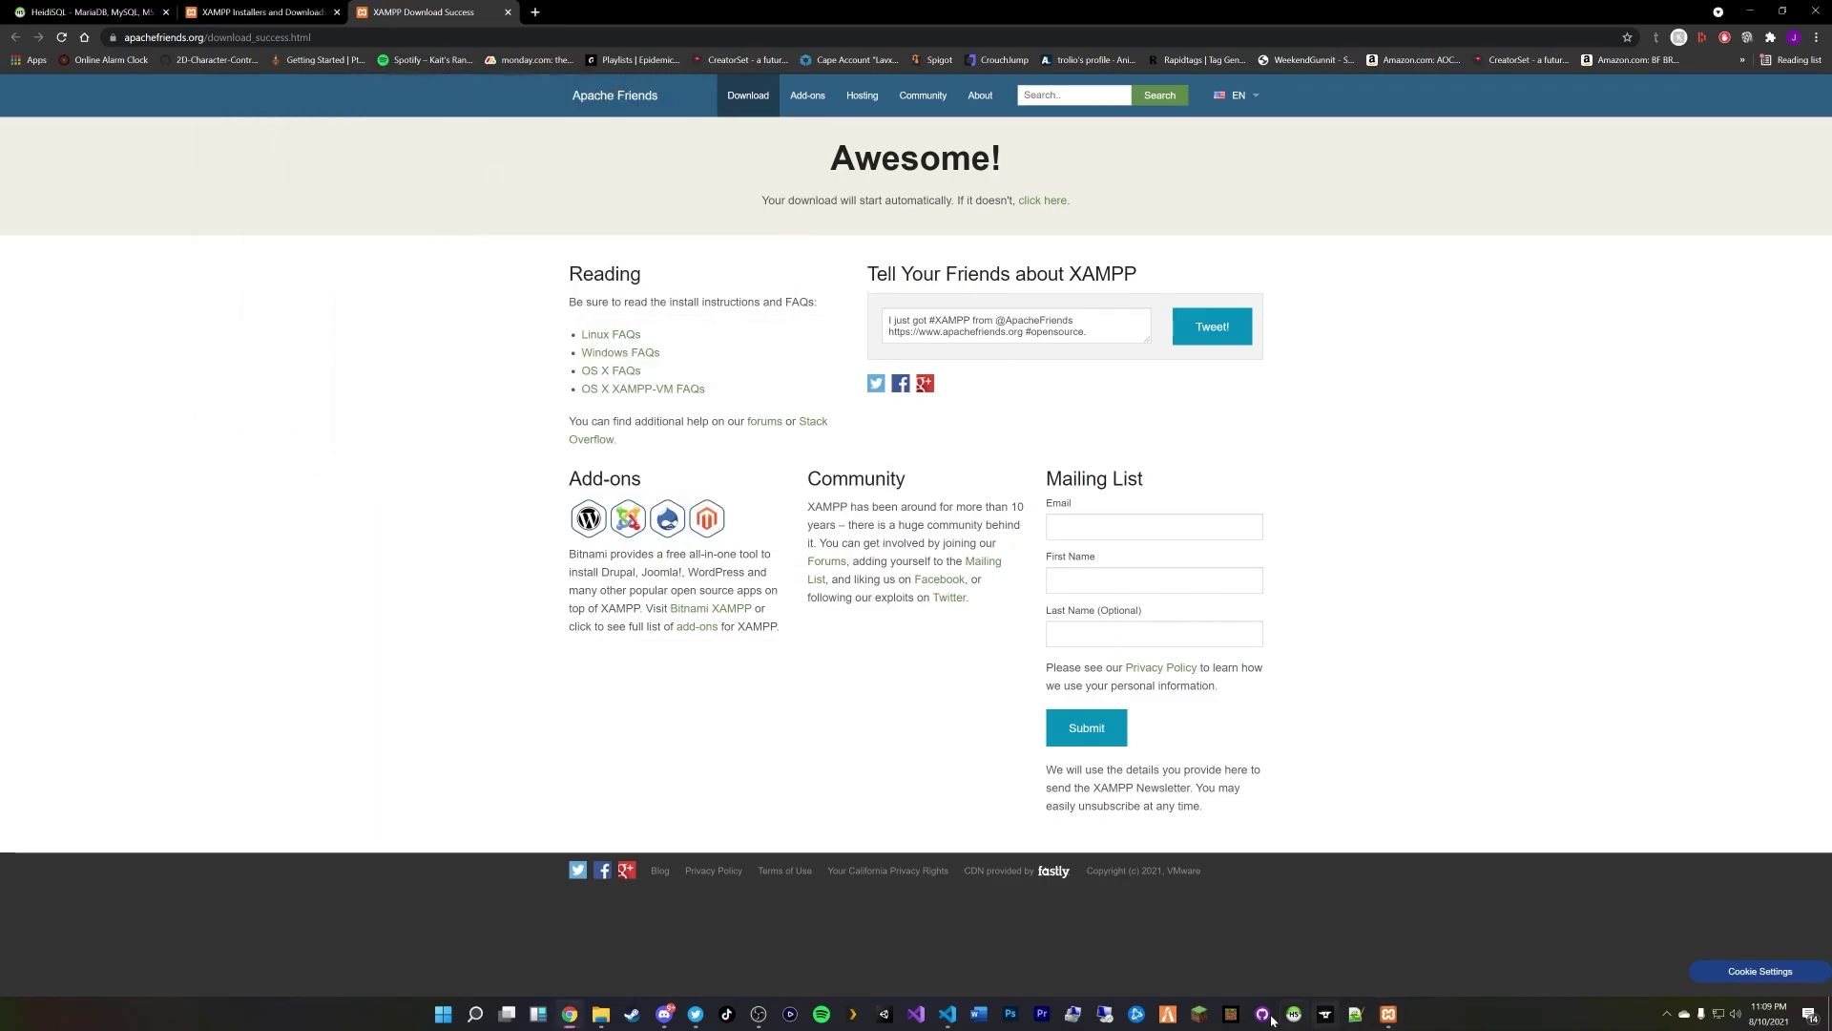
left_click(86, 12)
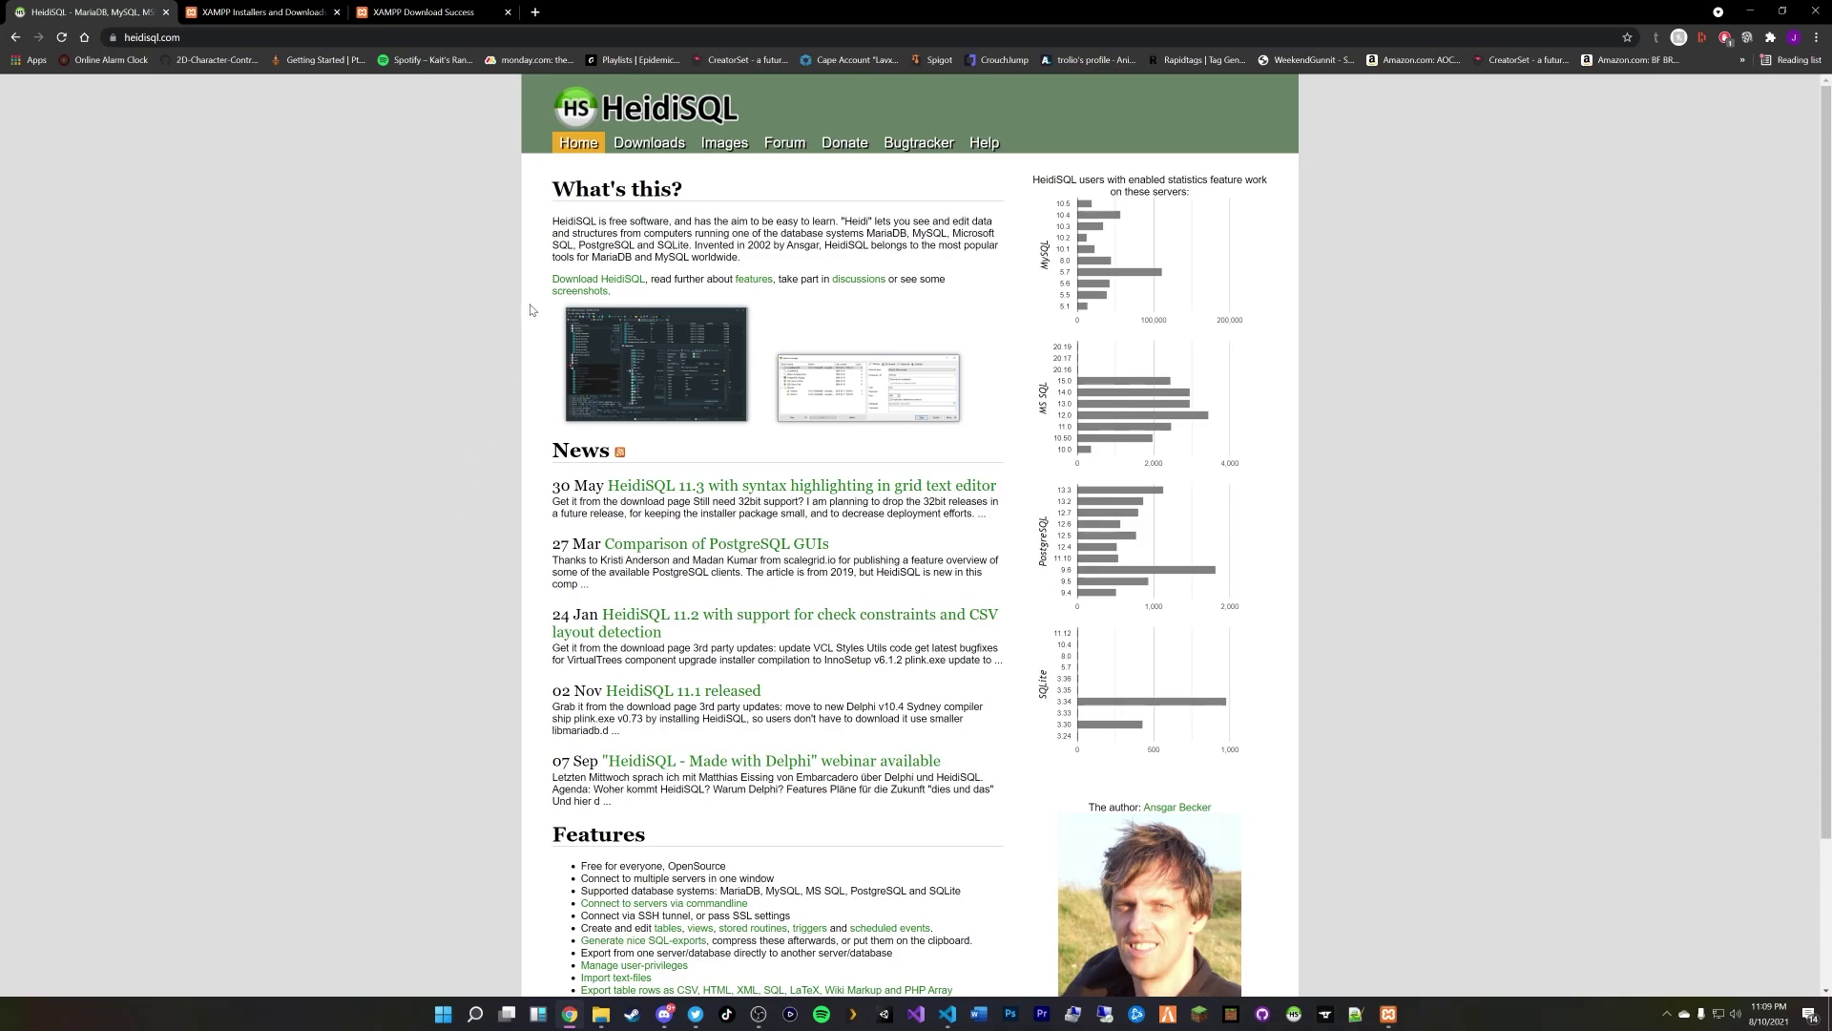
left_click(668, 168)
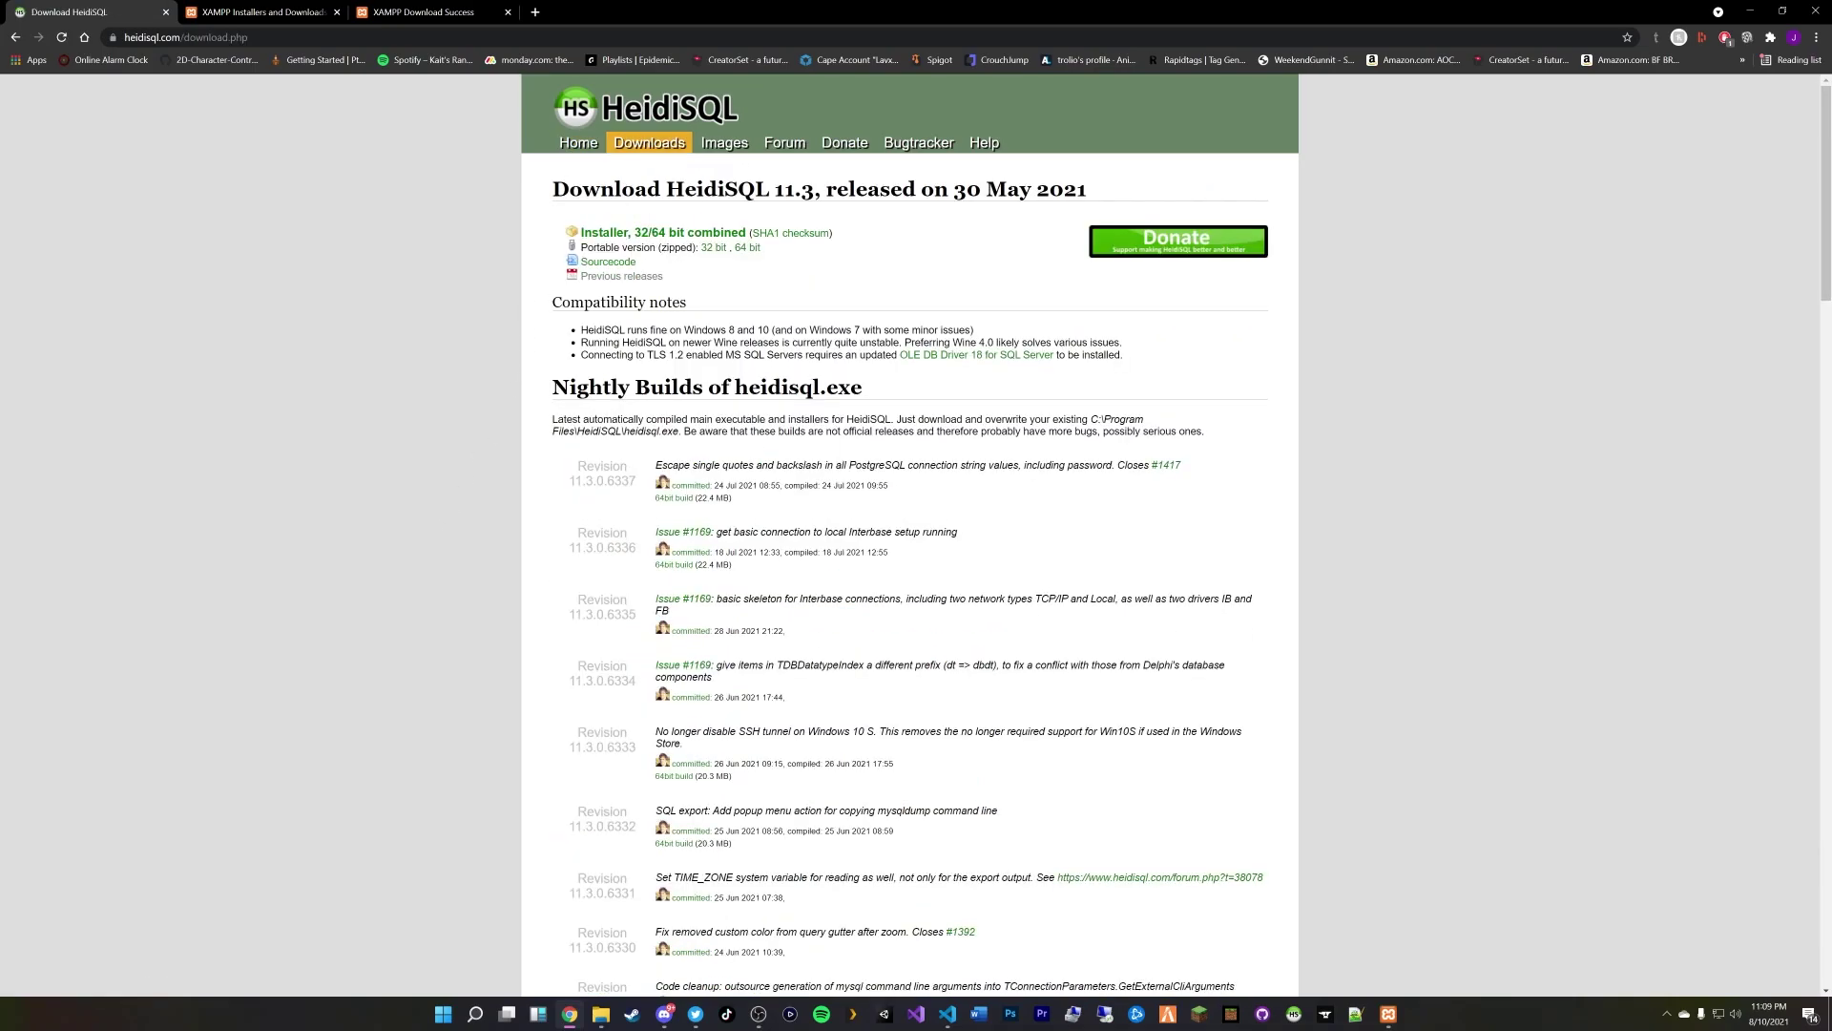
left_click(633, 234)
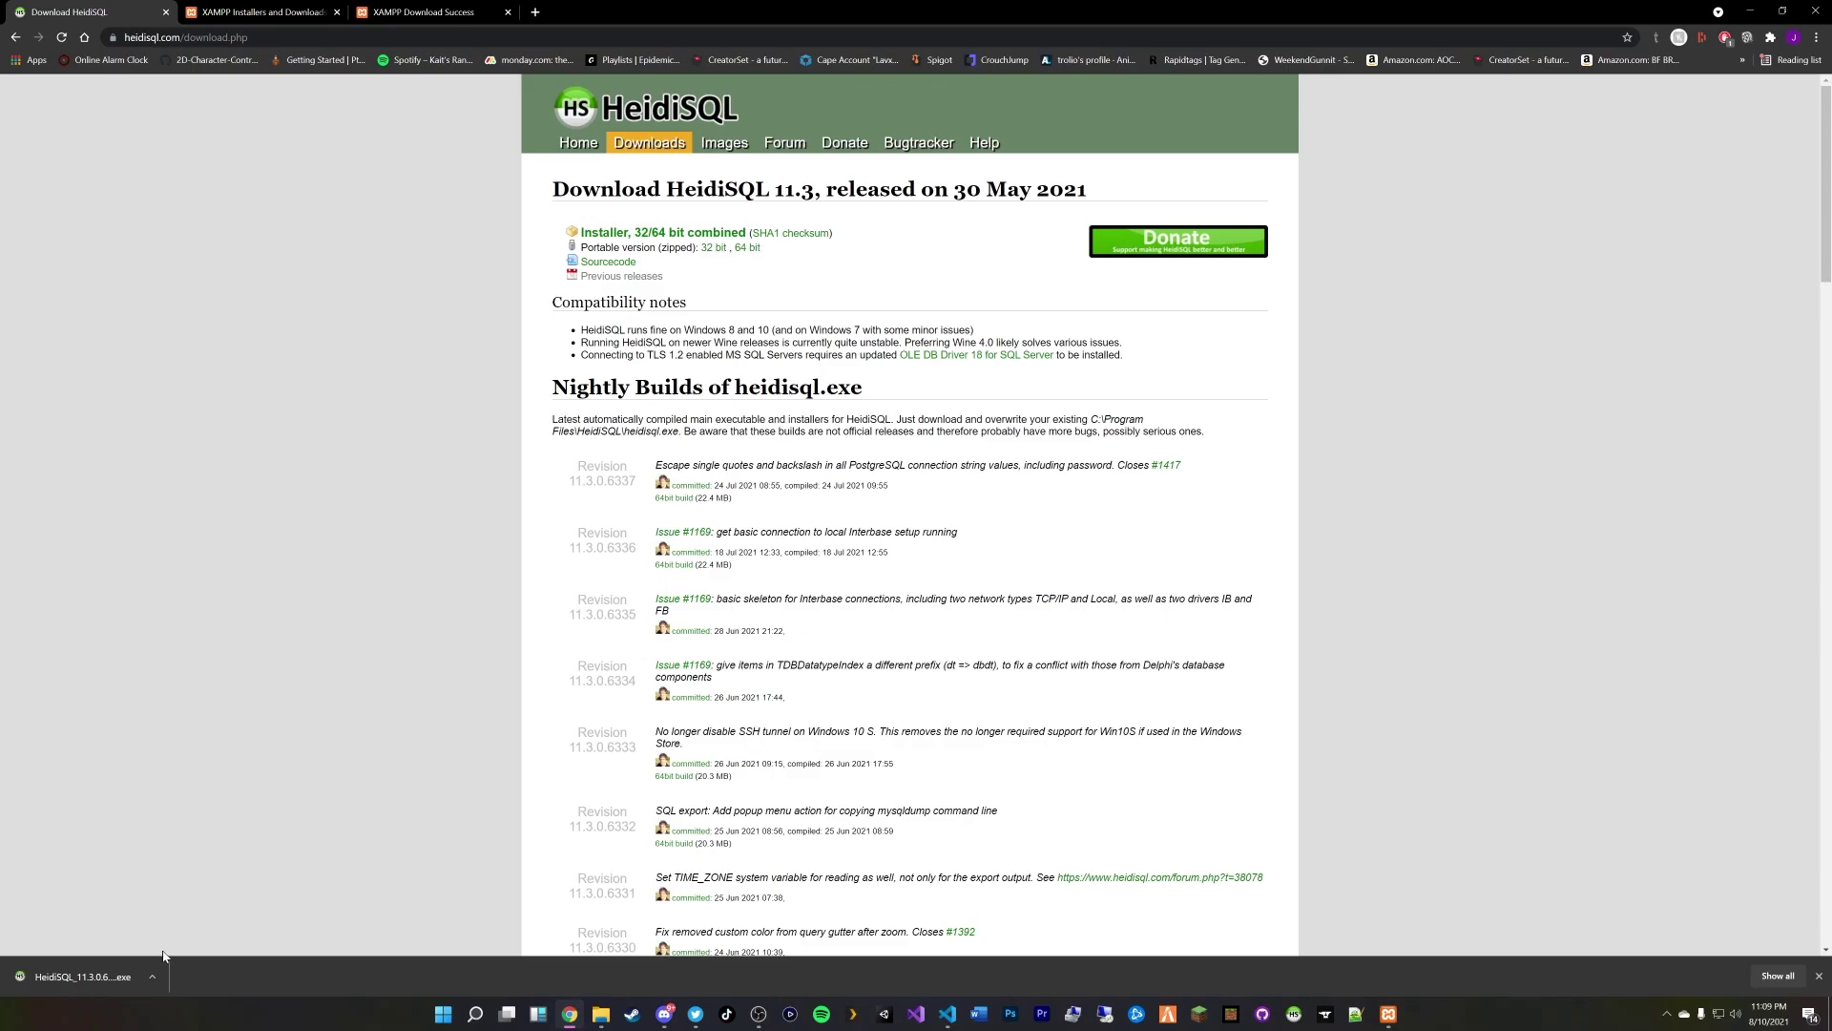
left_click(100, 973)
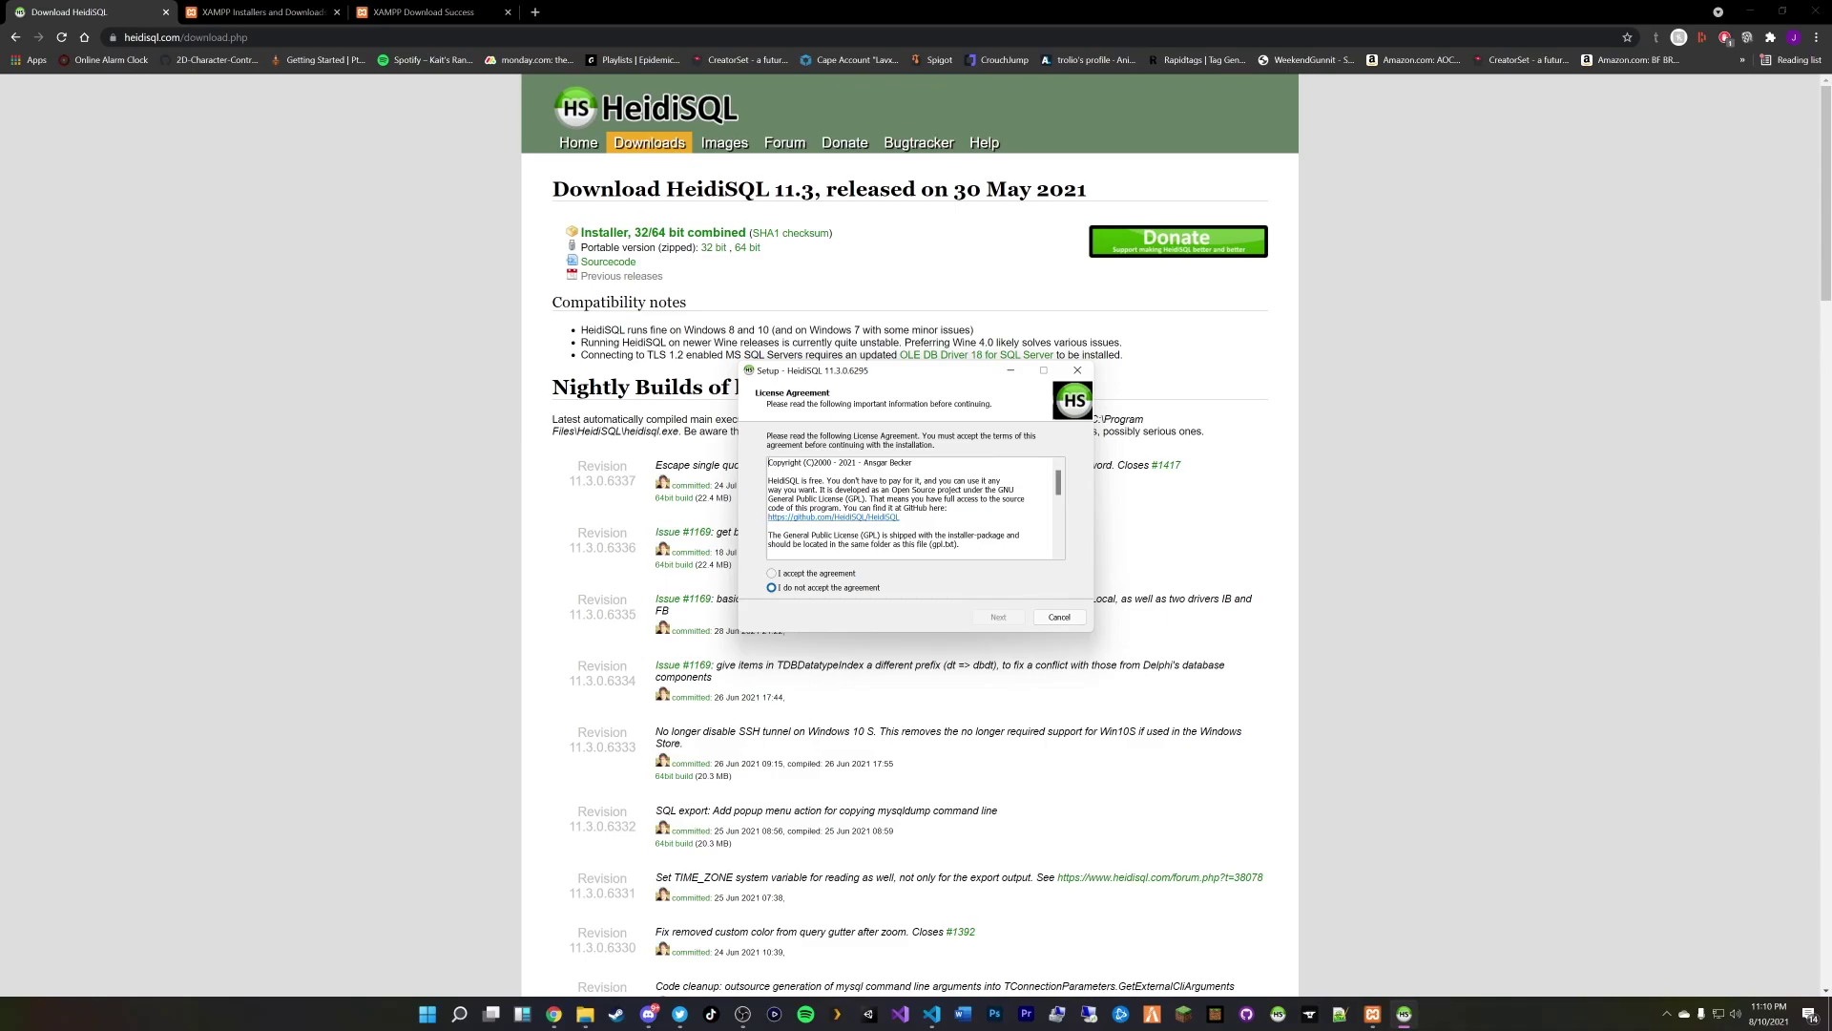
Step: Accept the HeidiSQL license agreement, review the default additional tasks, and exit the setup without installing
left_click(817, 573)
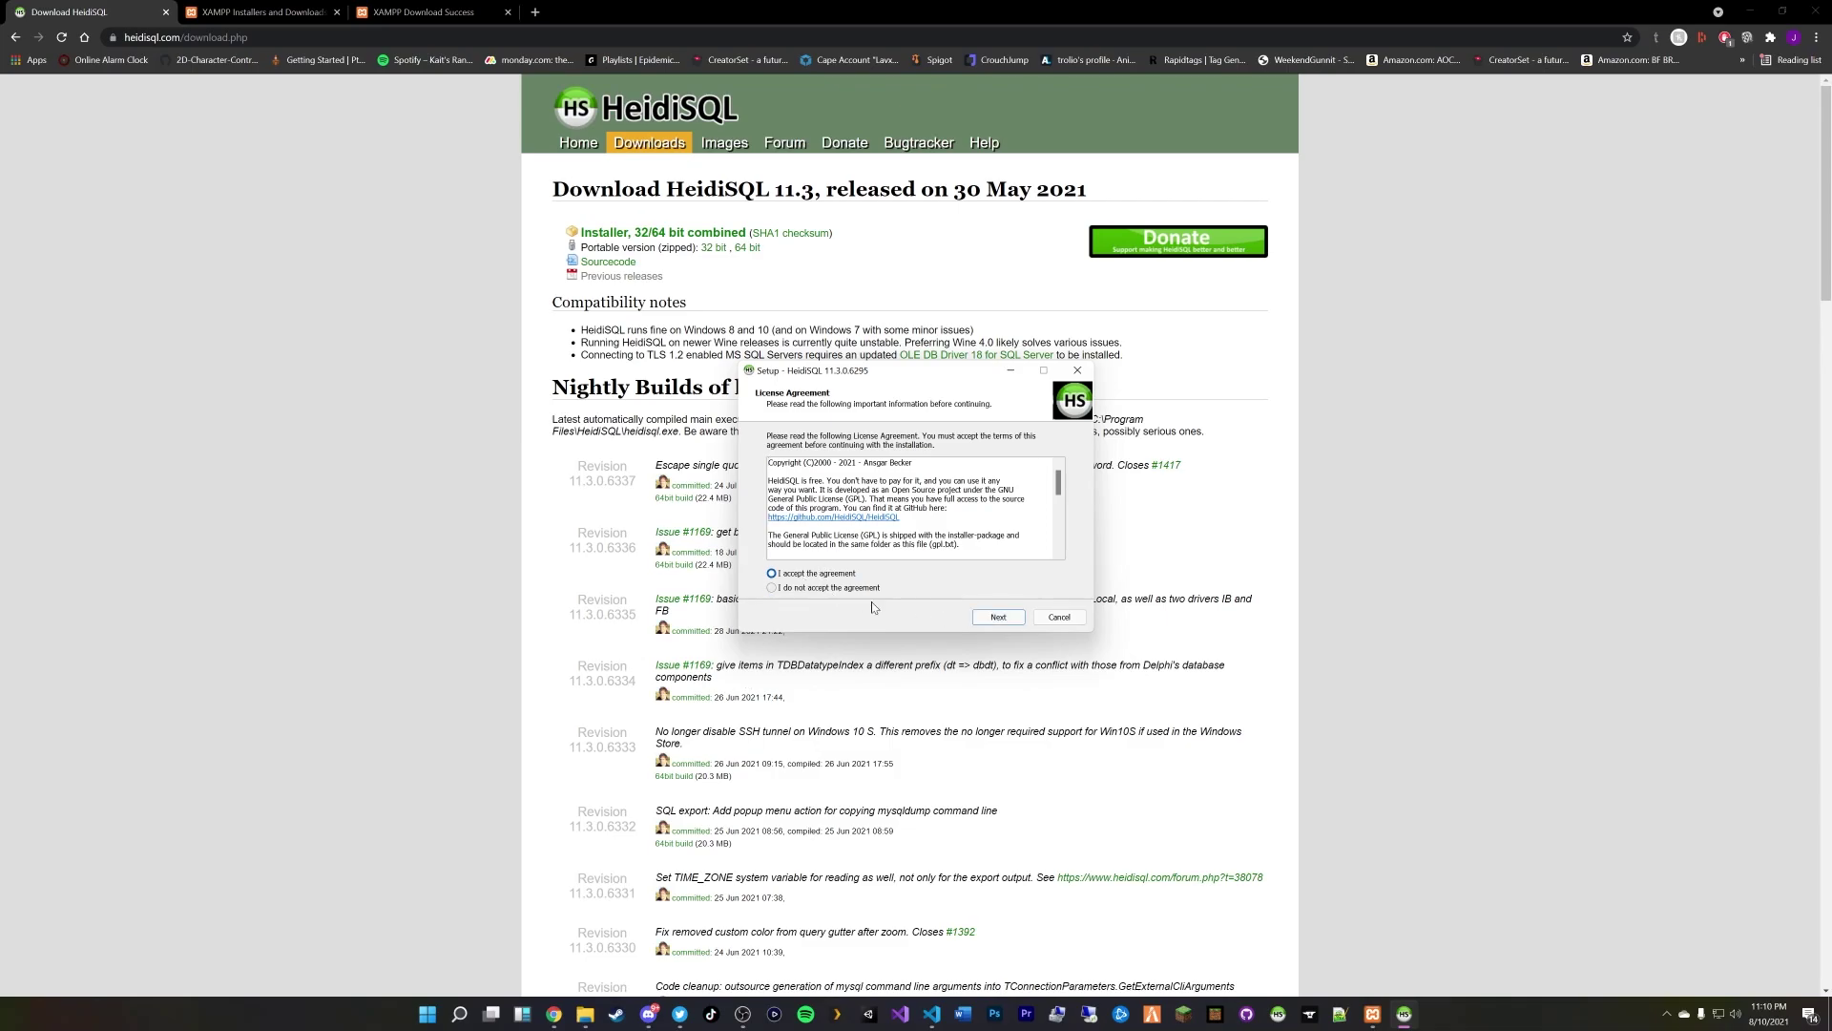
left_click(995, 621)
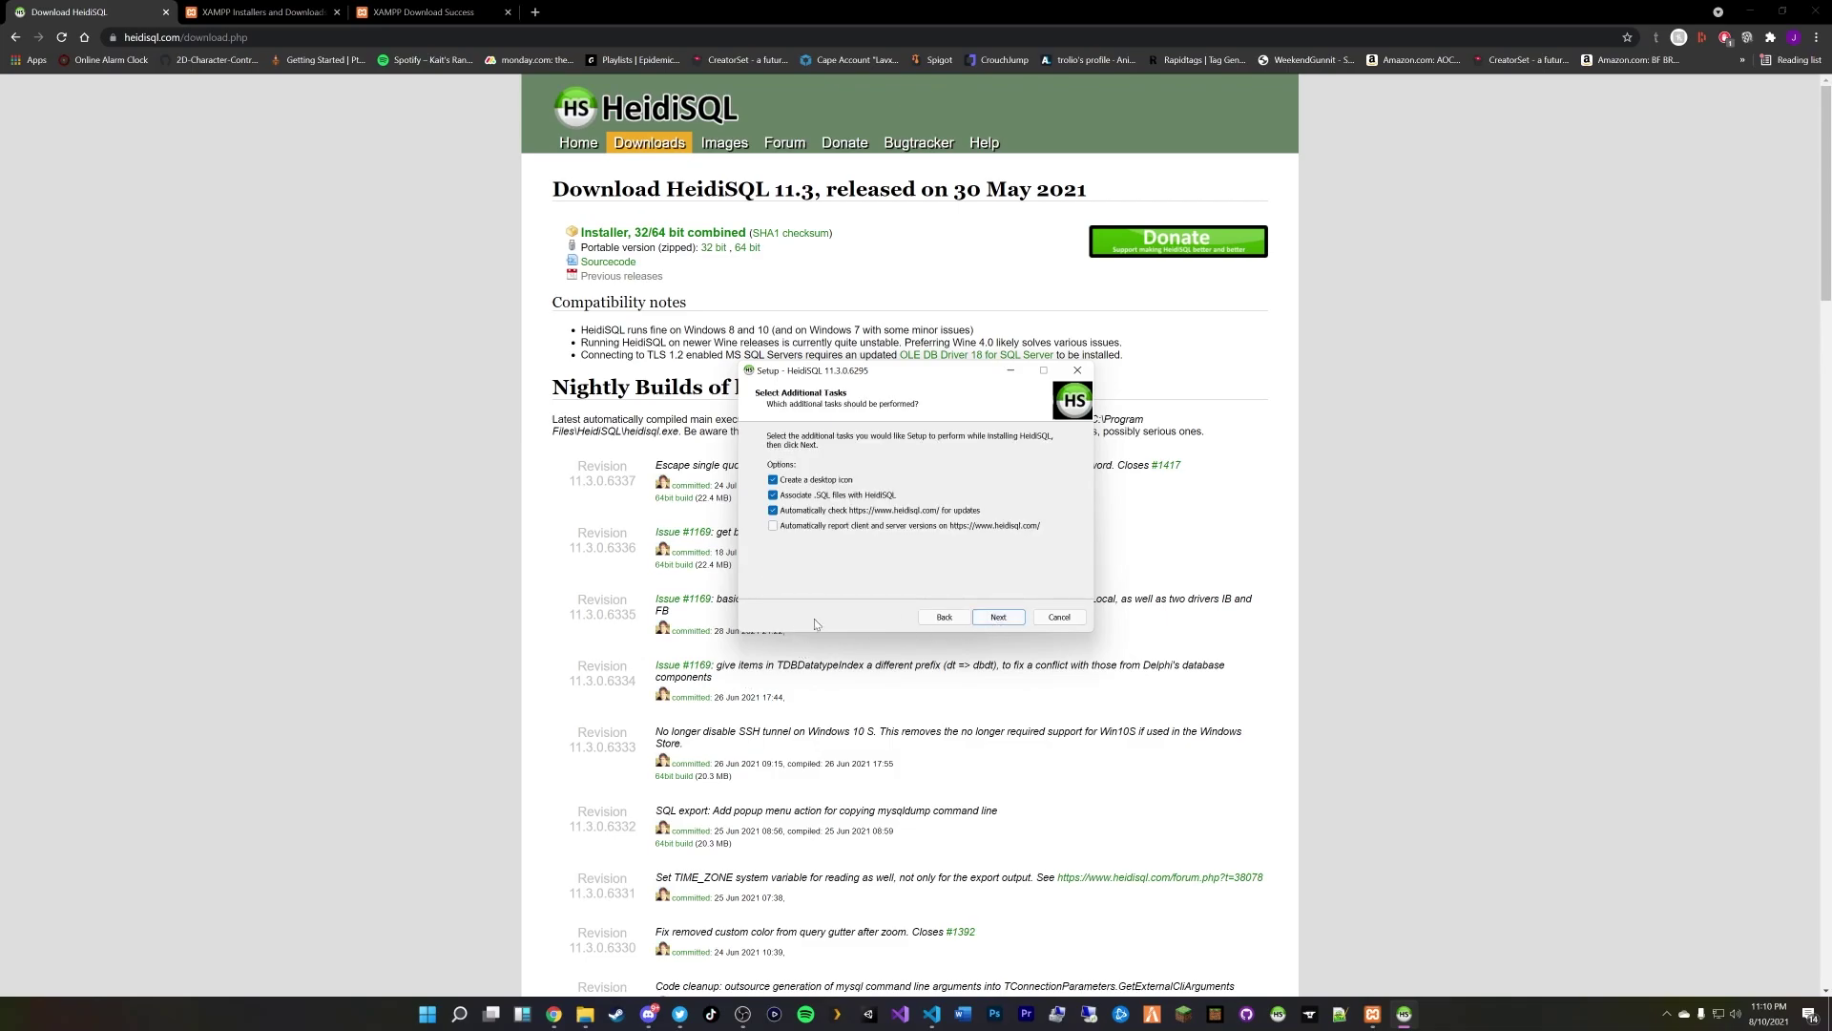
left_click(992, 622)
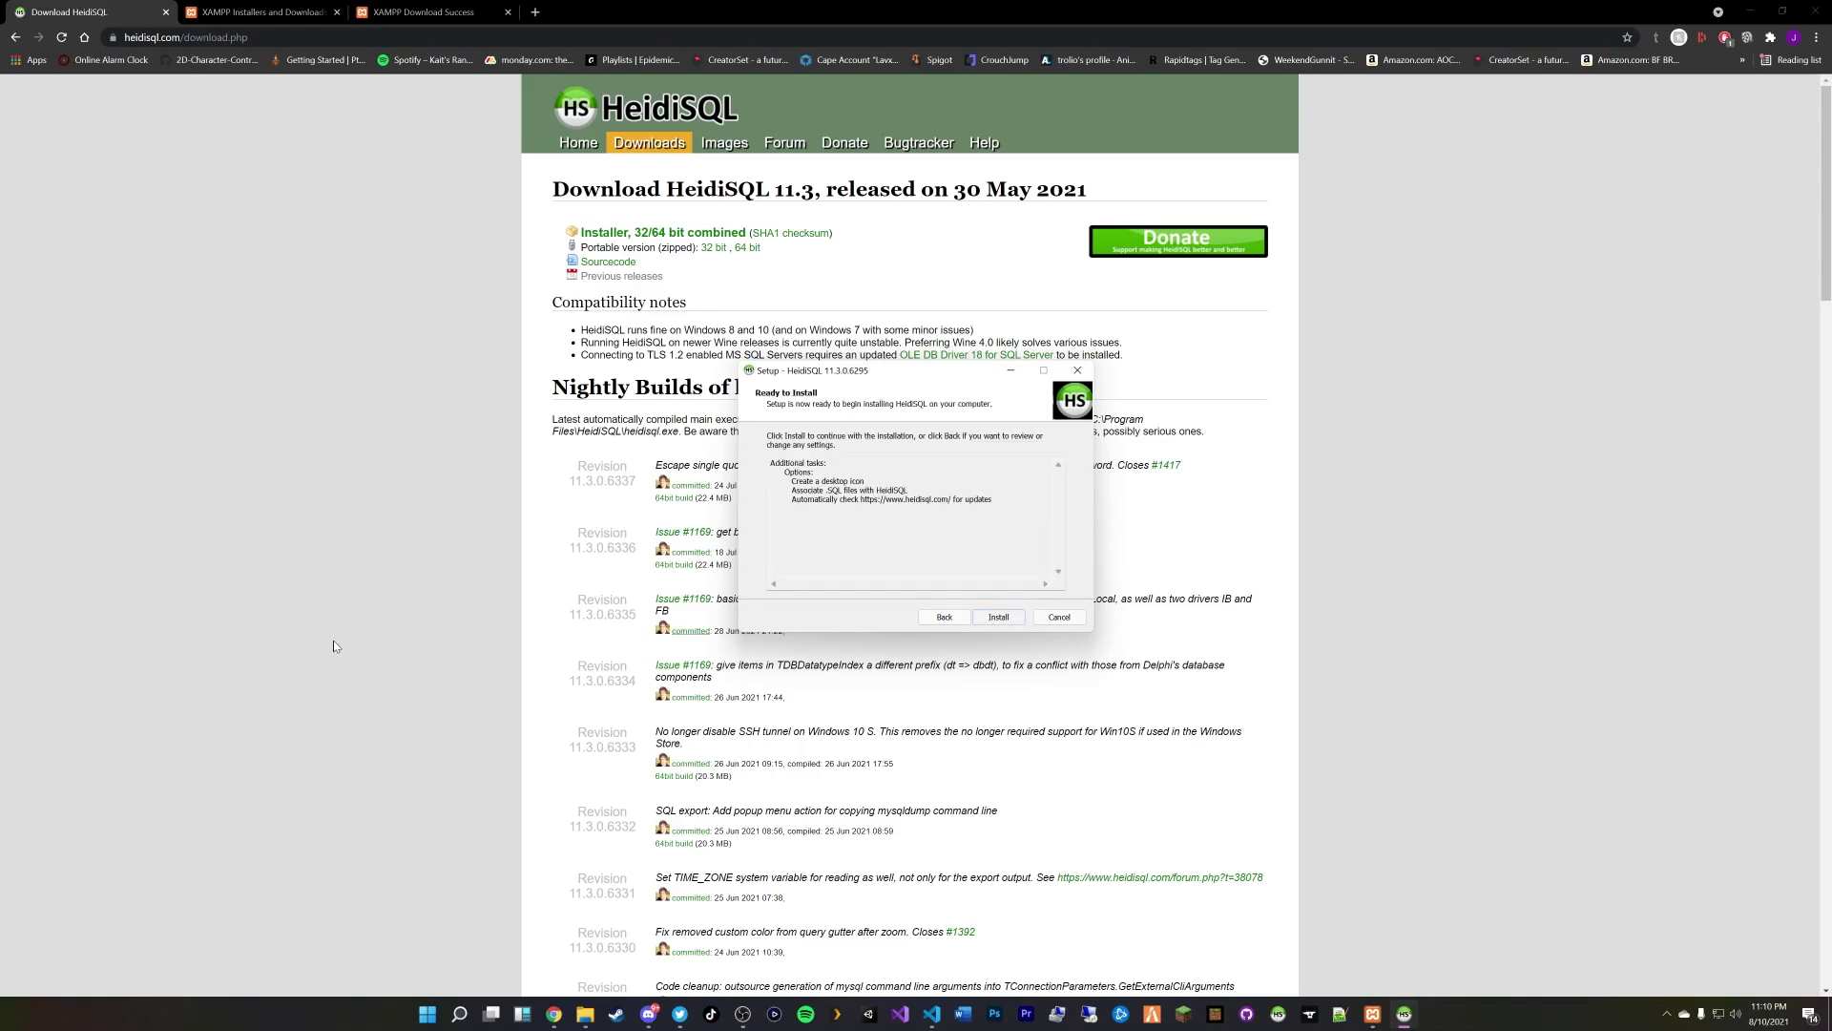
left_click(944, 618)
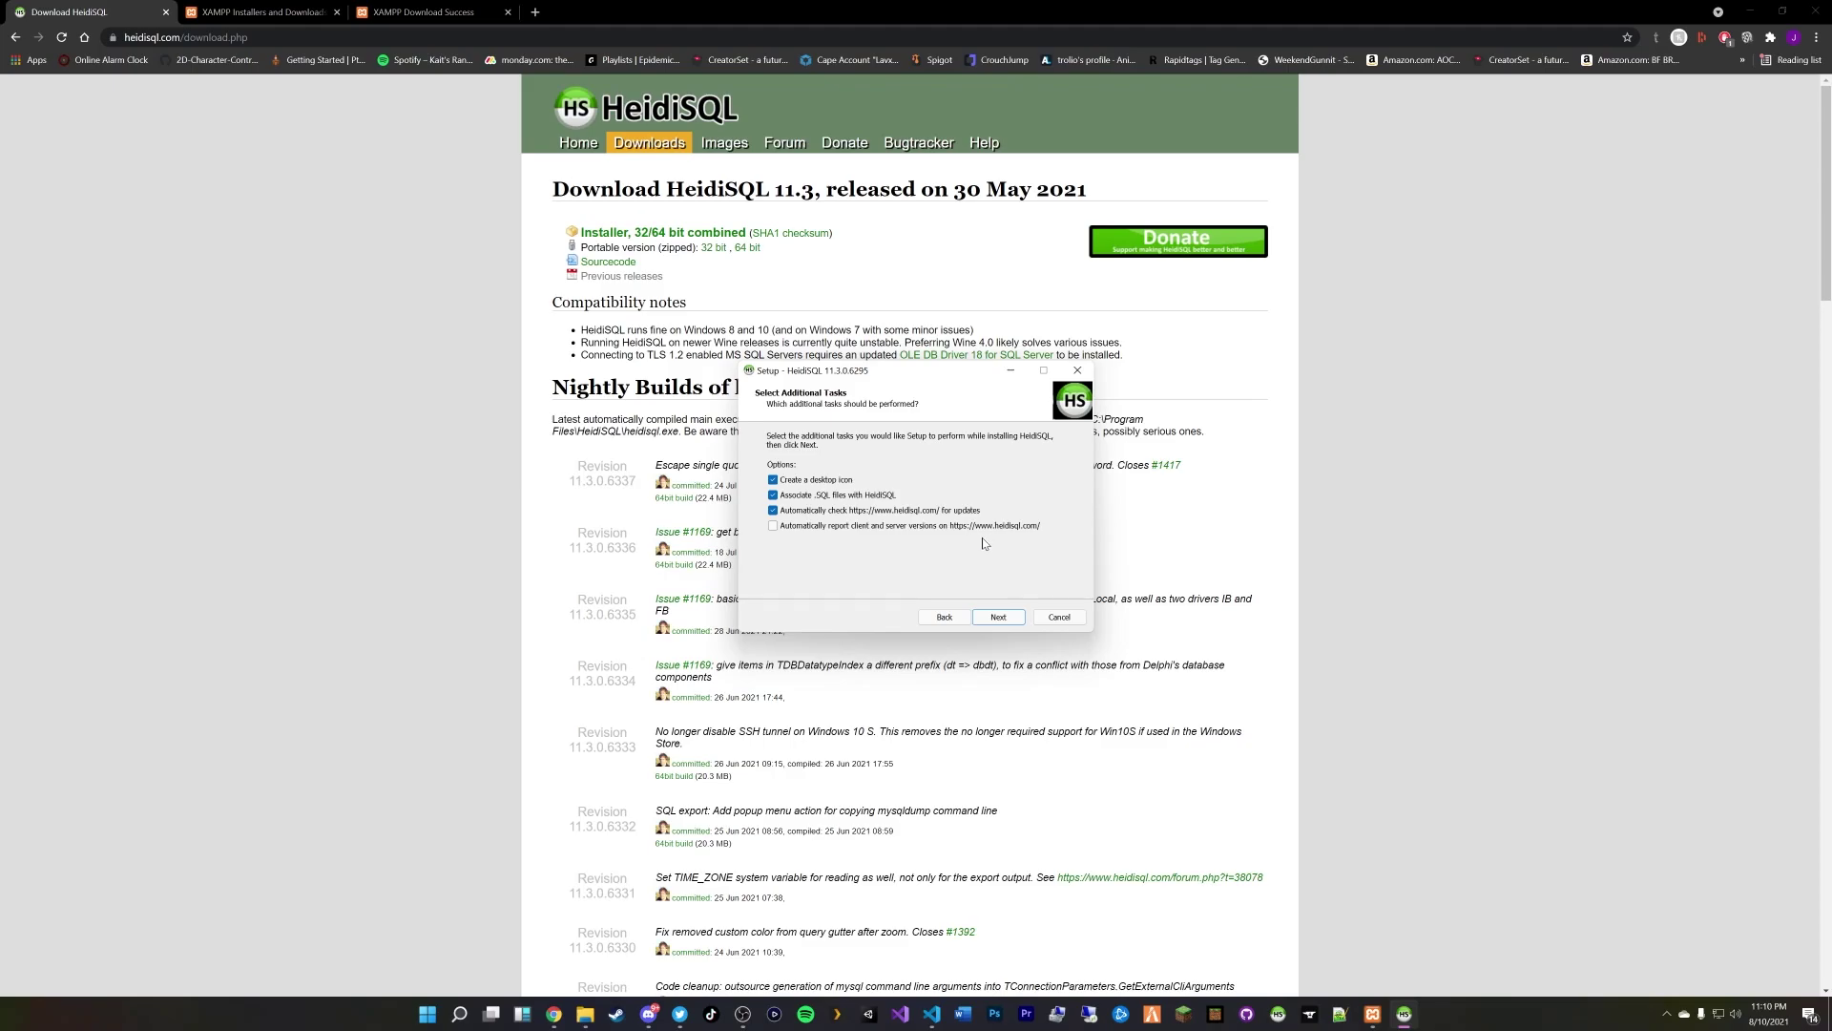
left_click(998, 618)
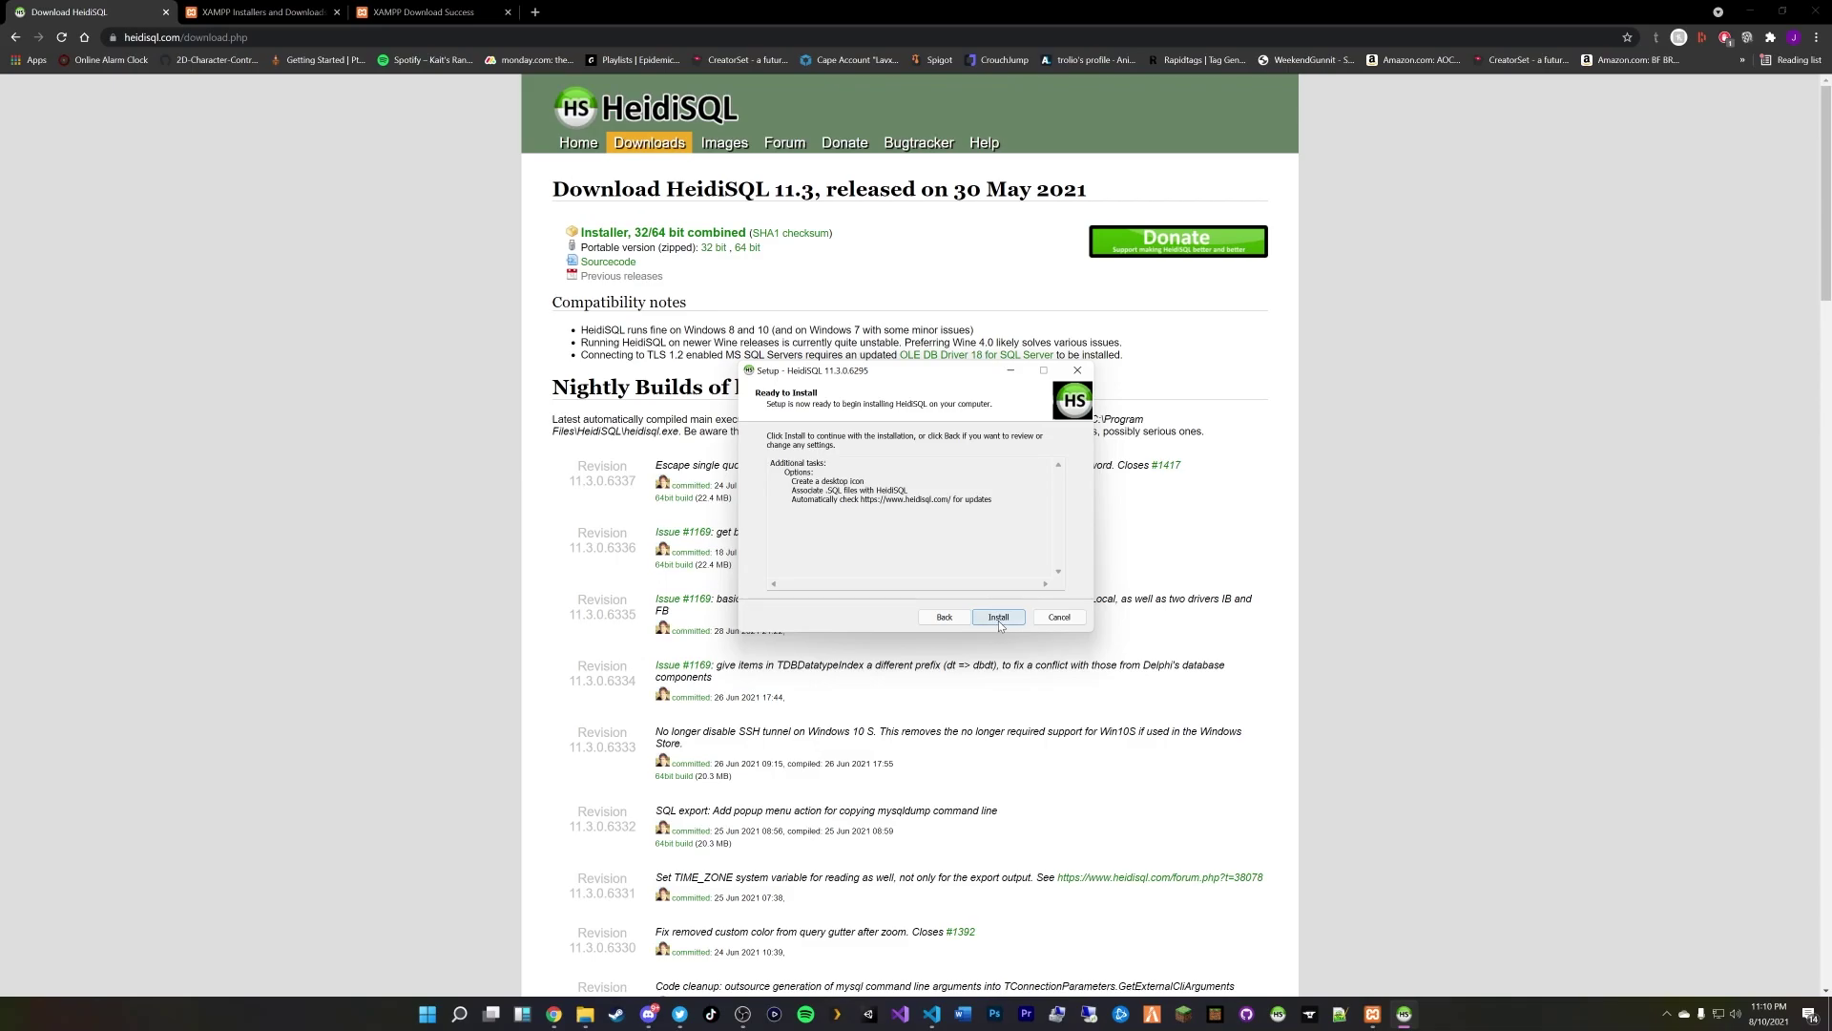
left_click(1057, 618)
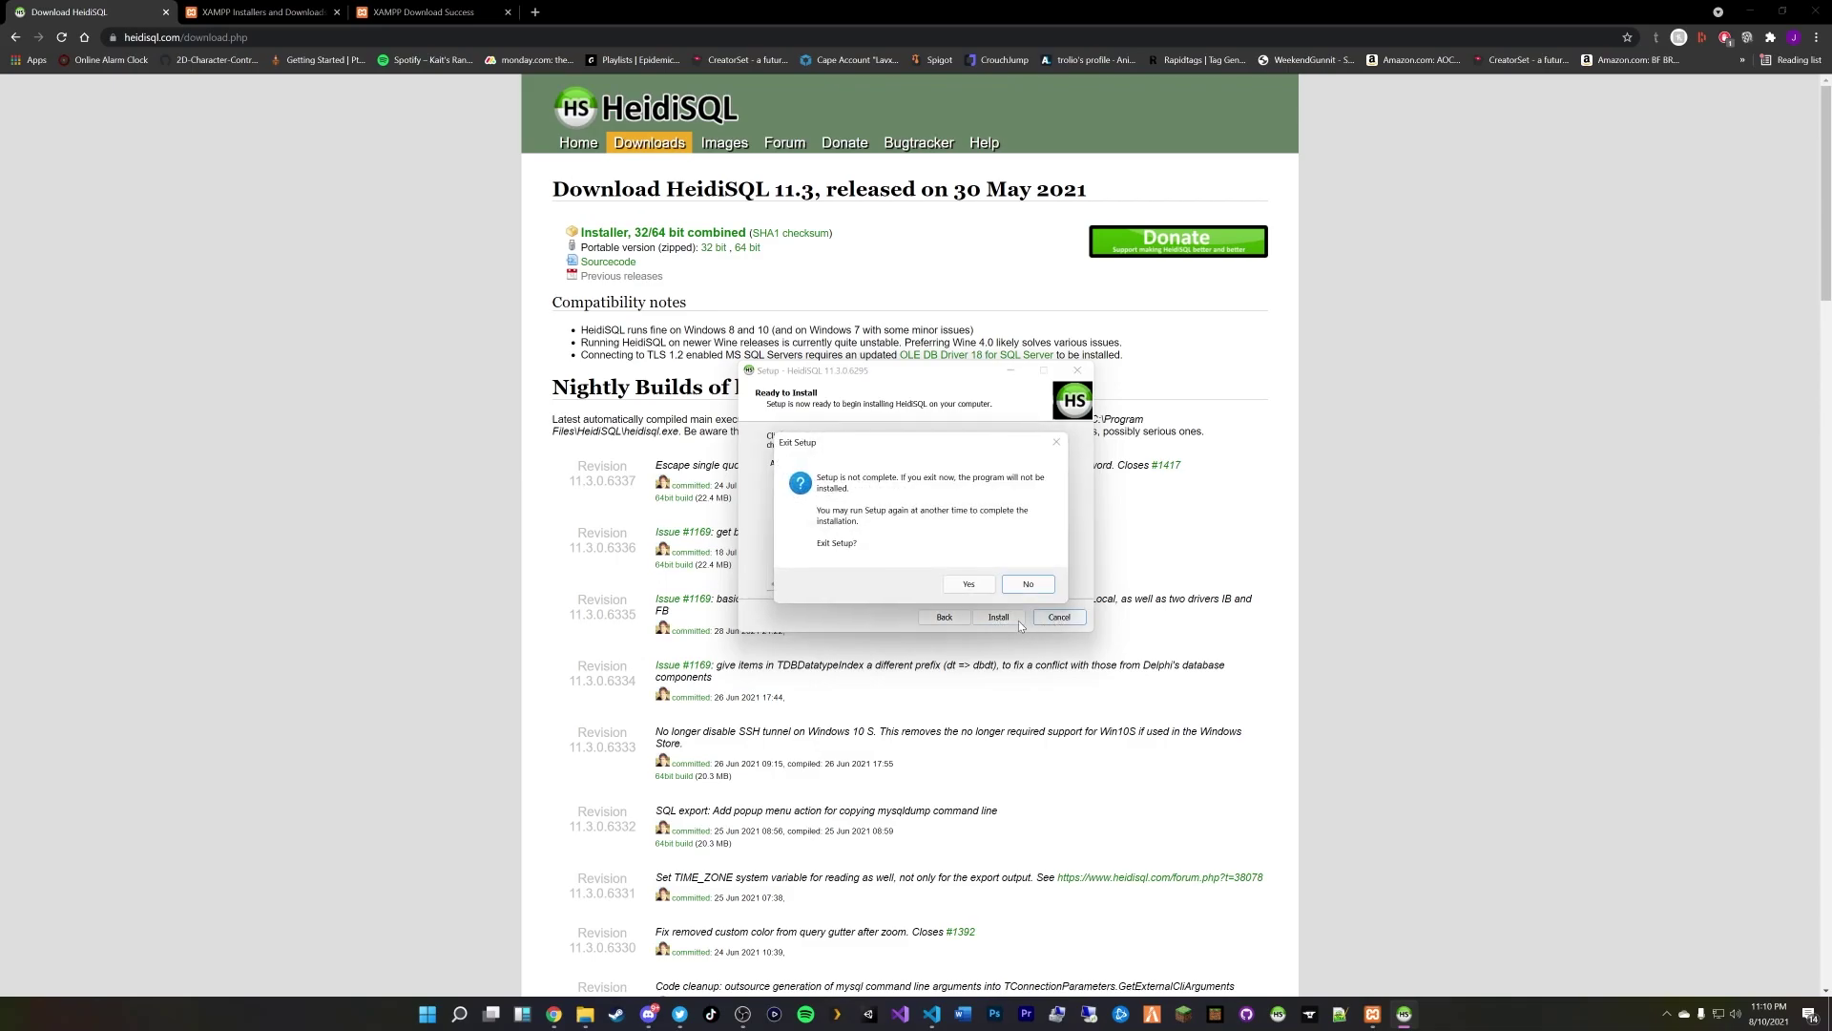
left_click(966, 584)
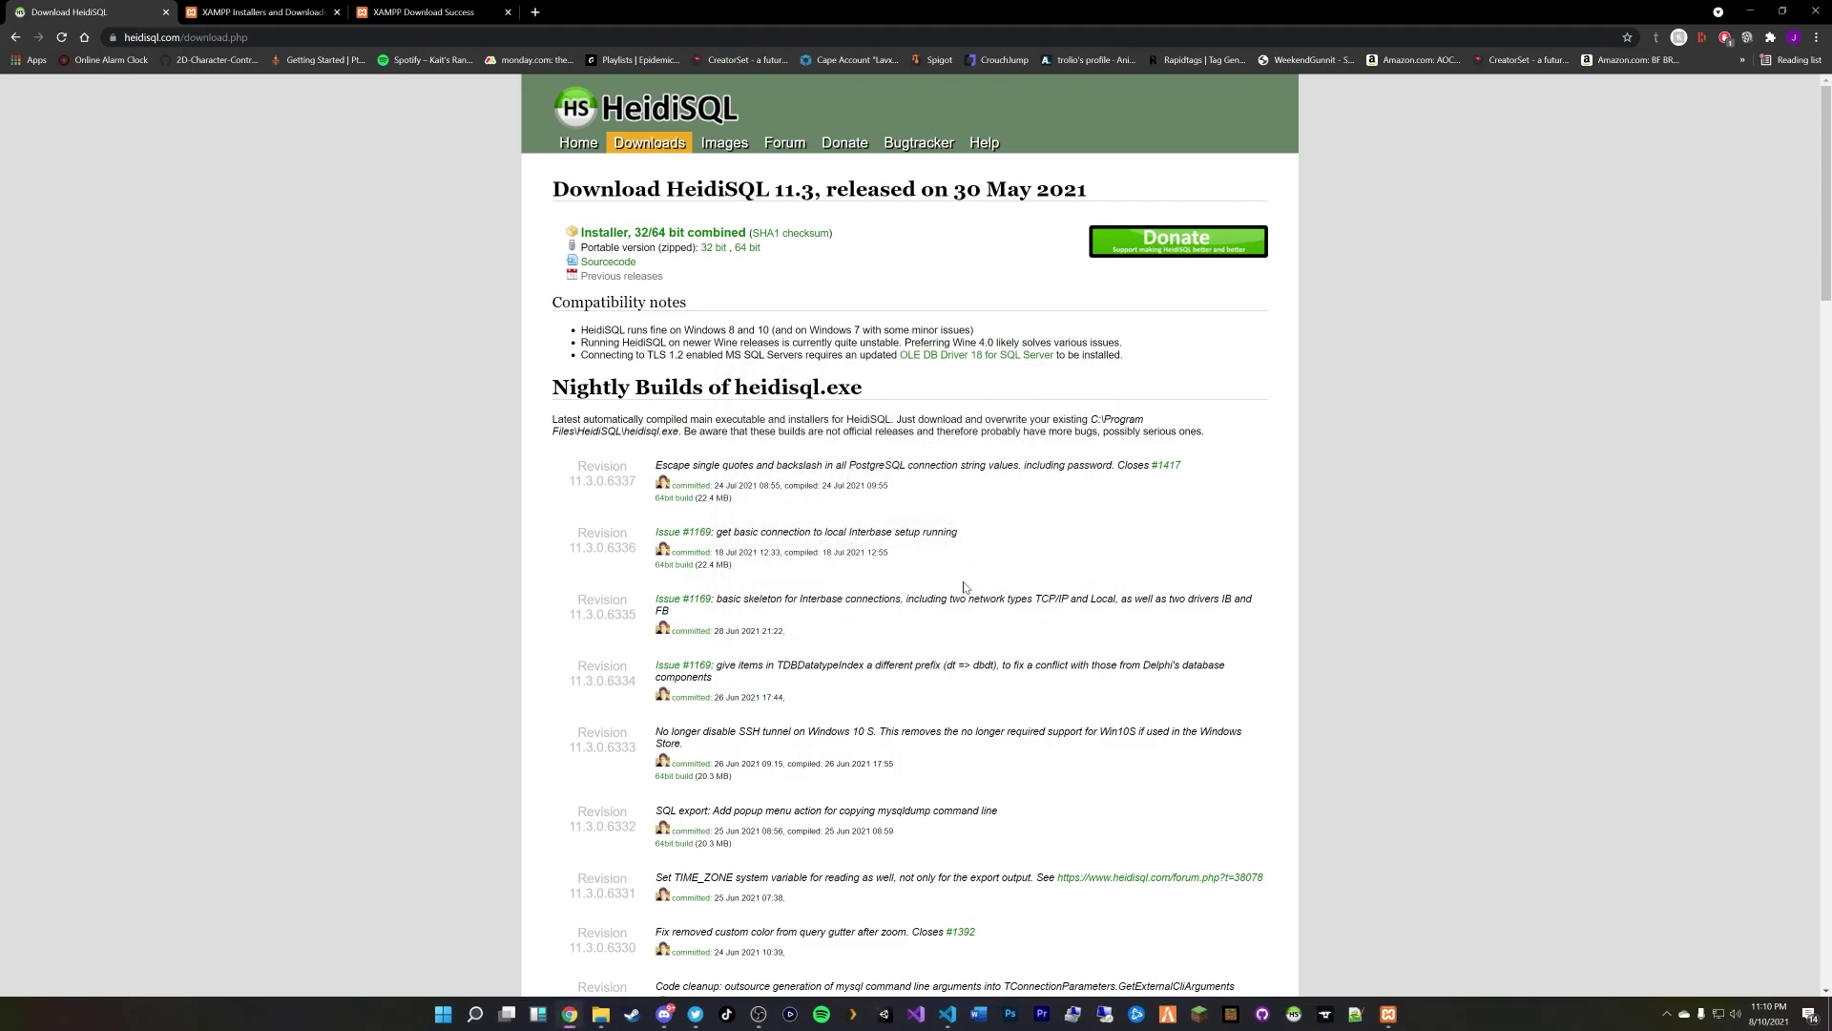
Step: Open the ESX SQL FILES INSTALL ORDER folder from the desktop and open What Each Number IS.txt in it
left_click(1759, 7)
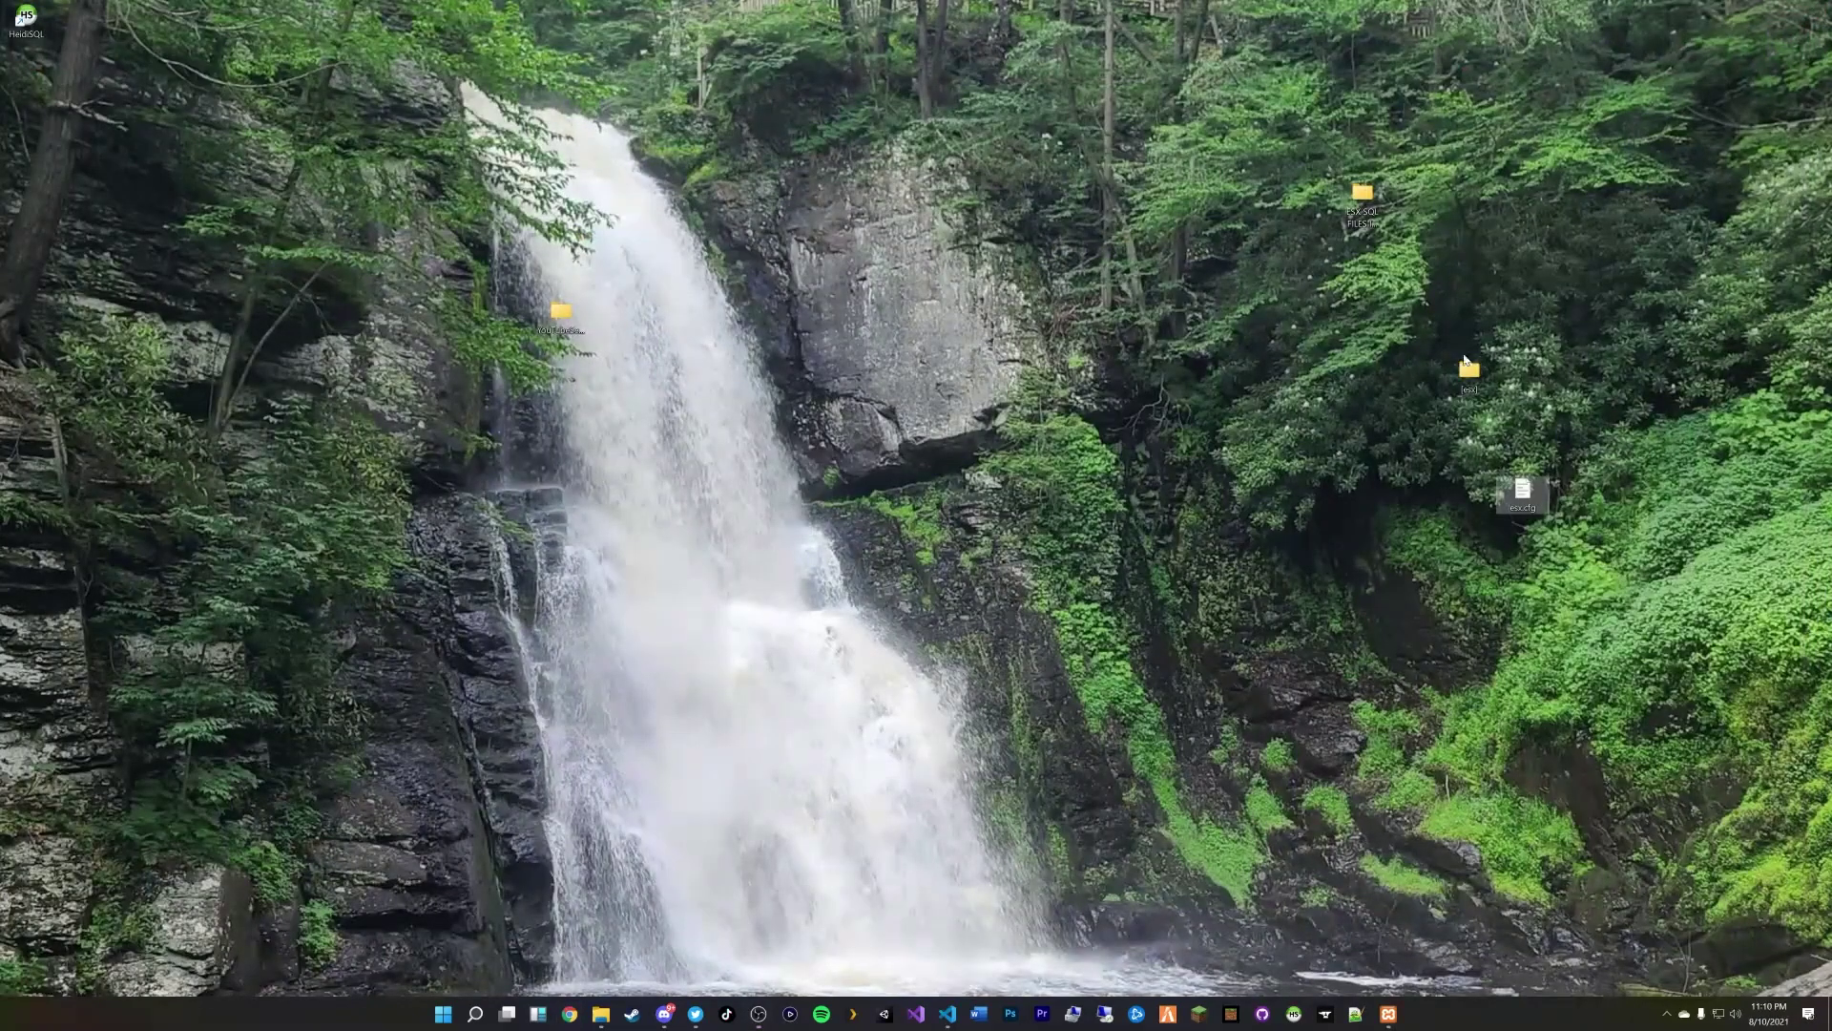
left_click(1372, 205)
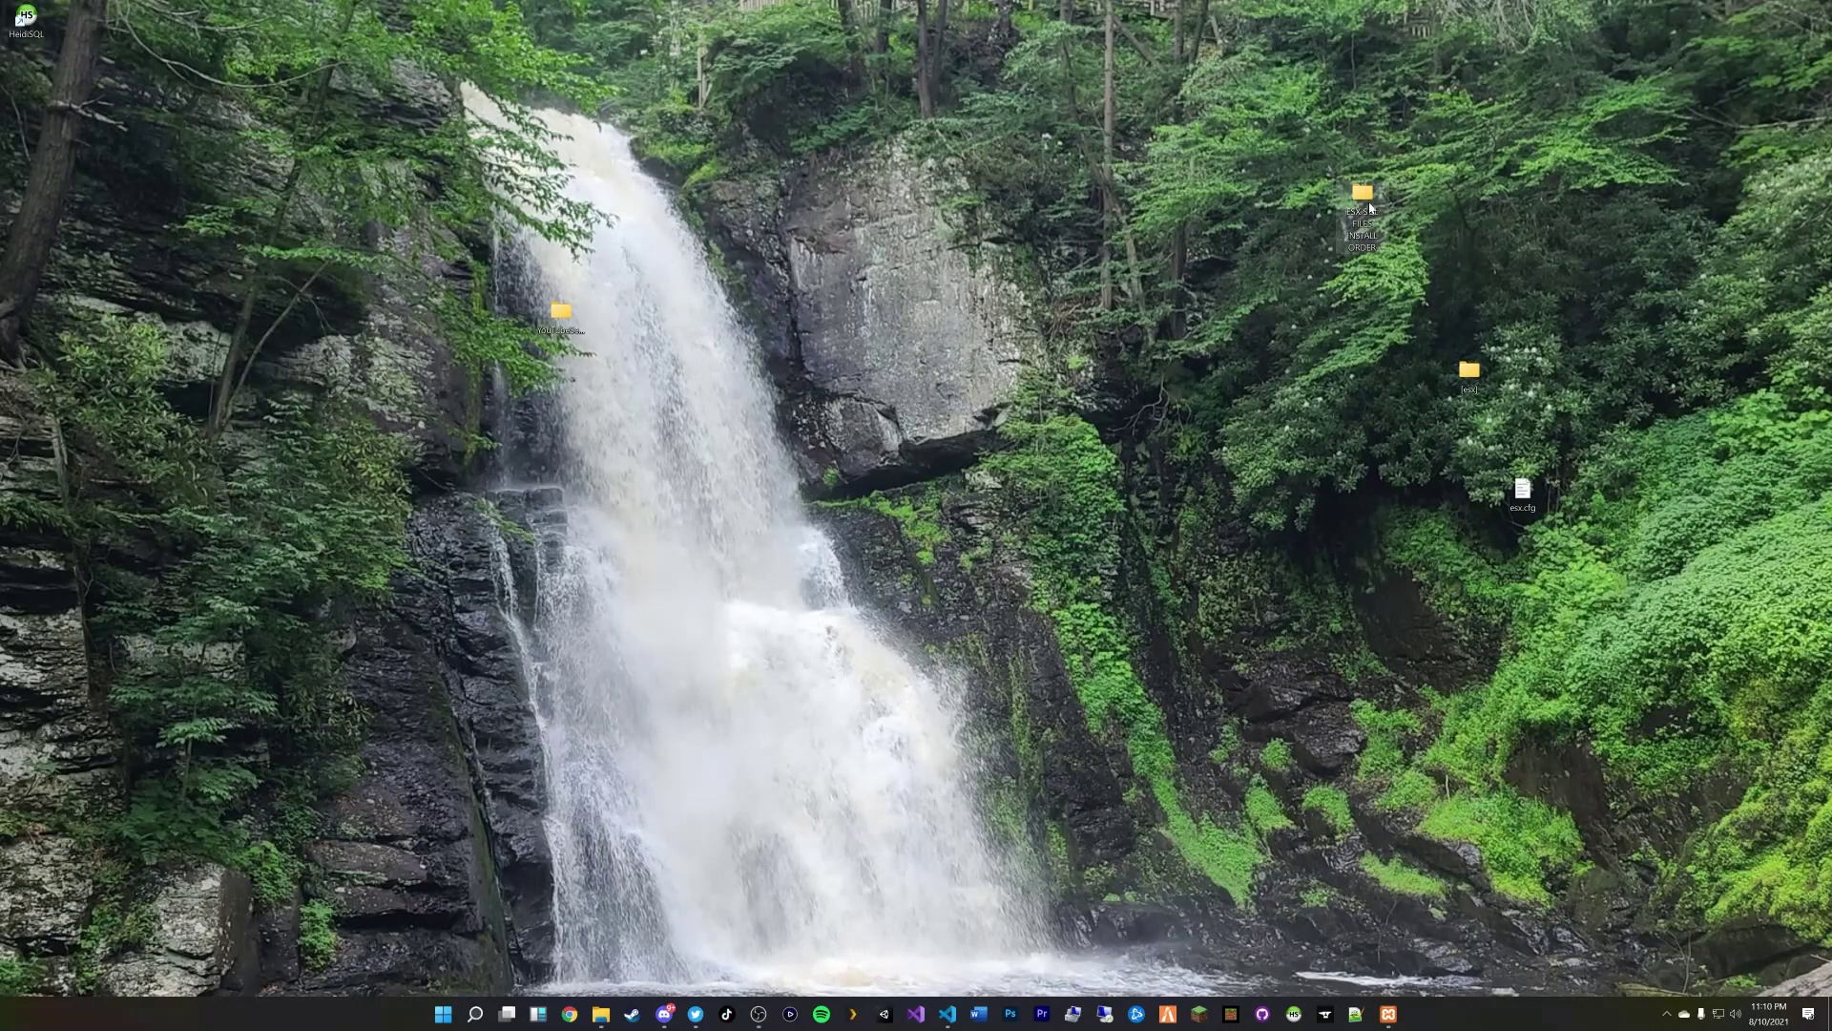
key("Return")
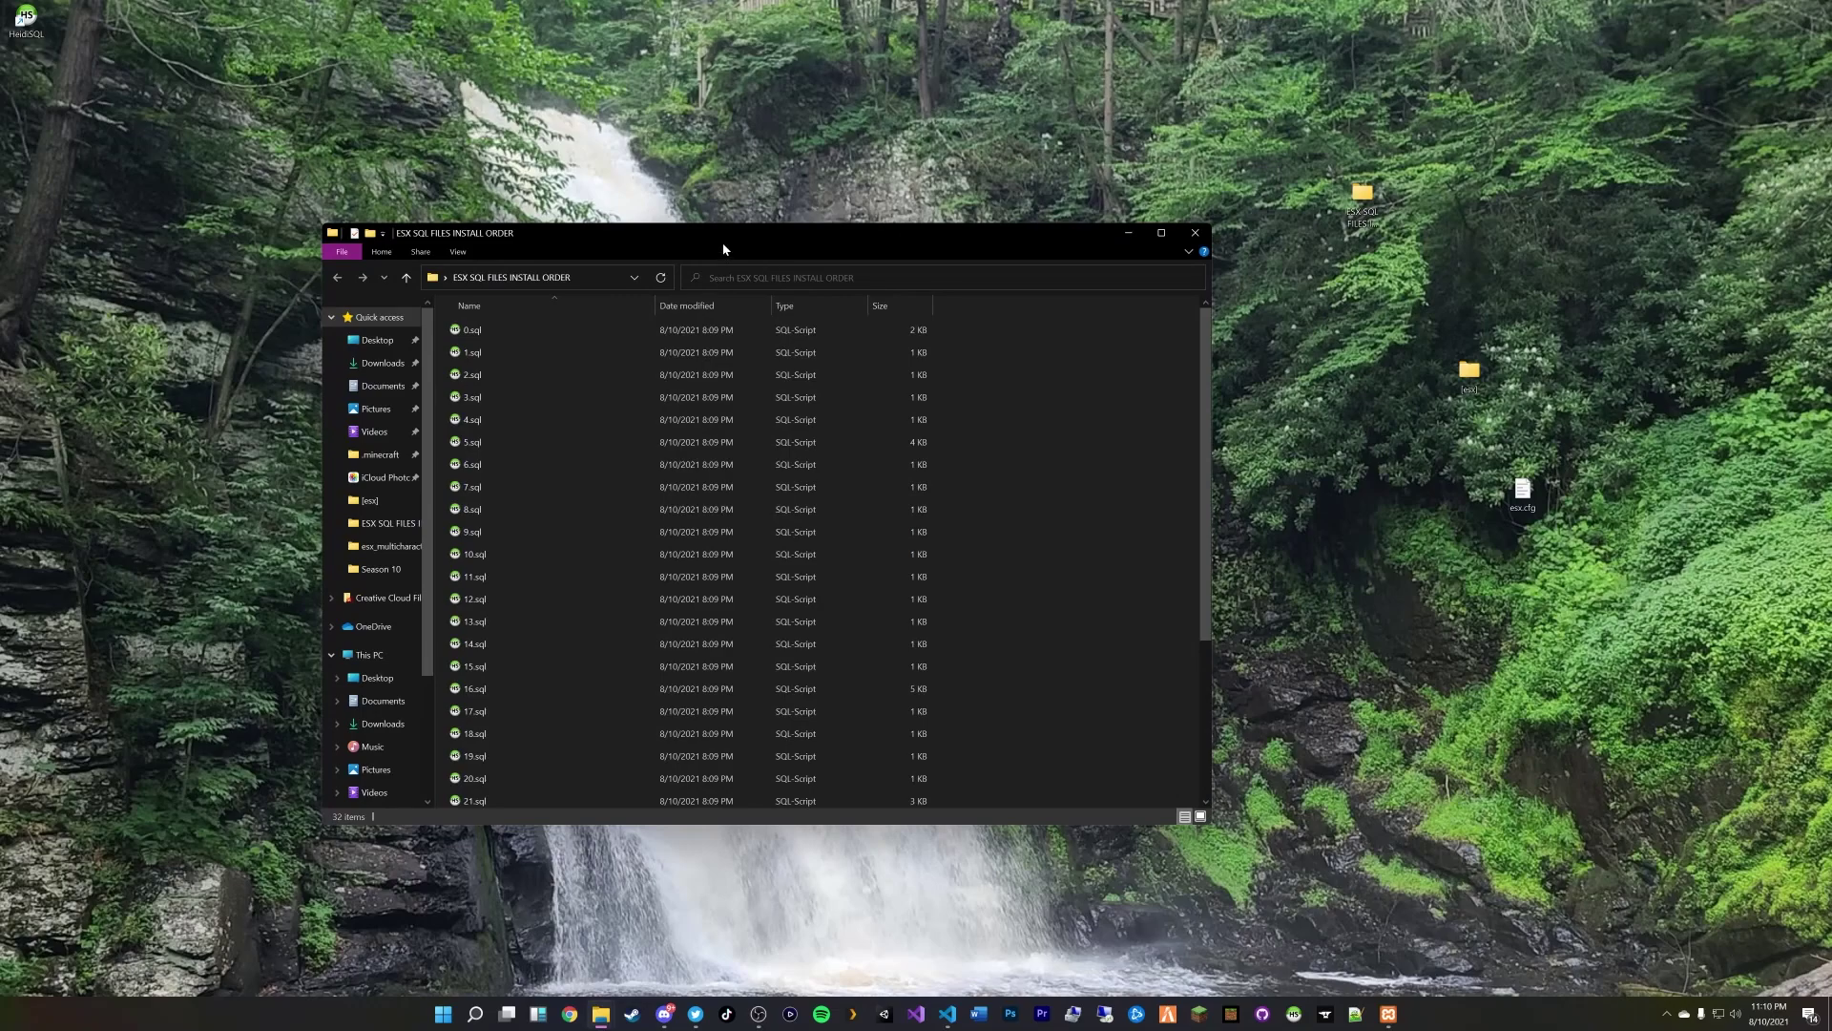
left_click_drag(831, 233, 942, 172)
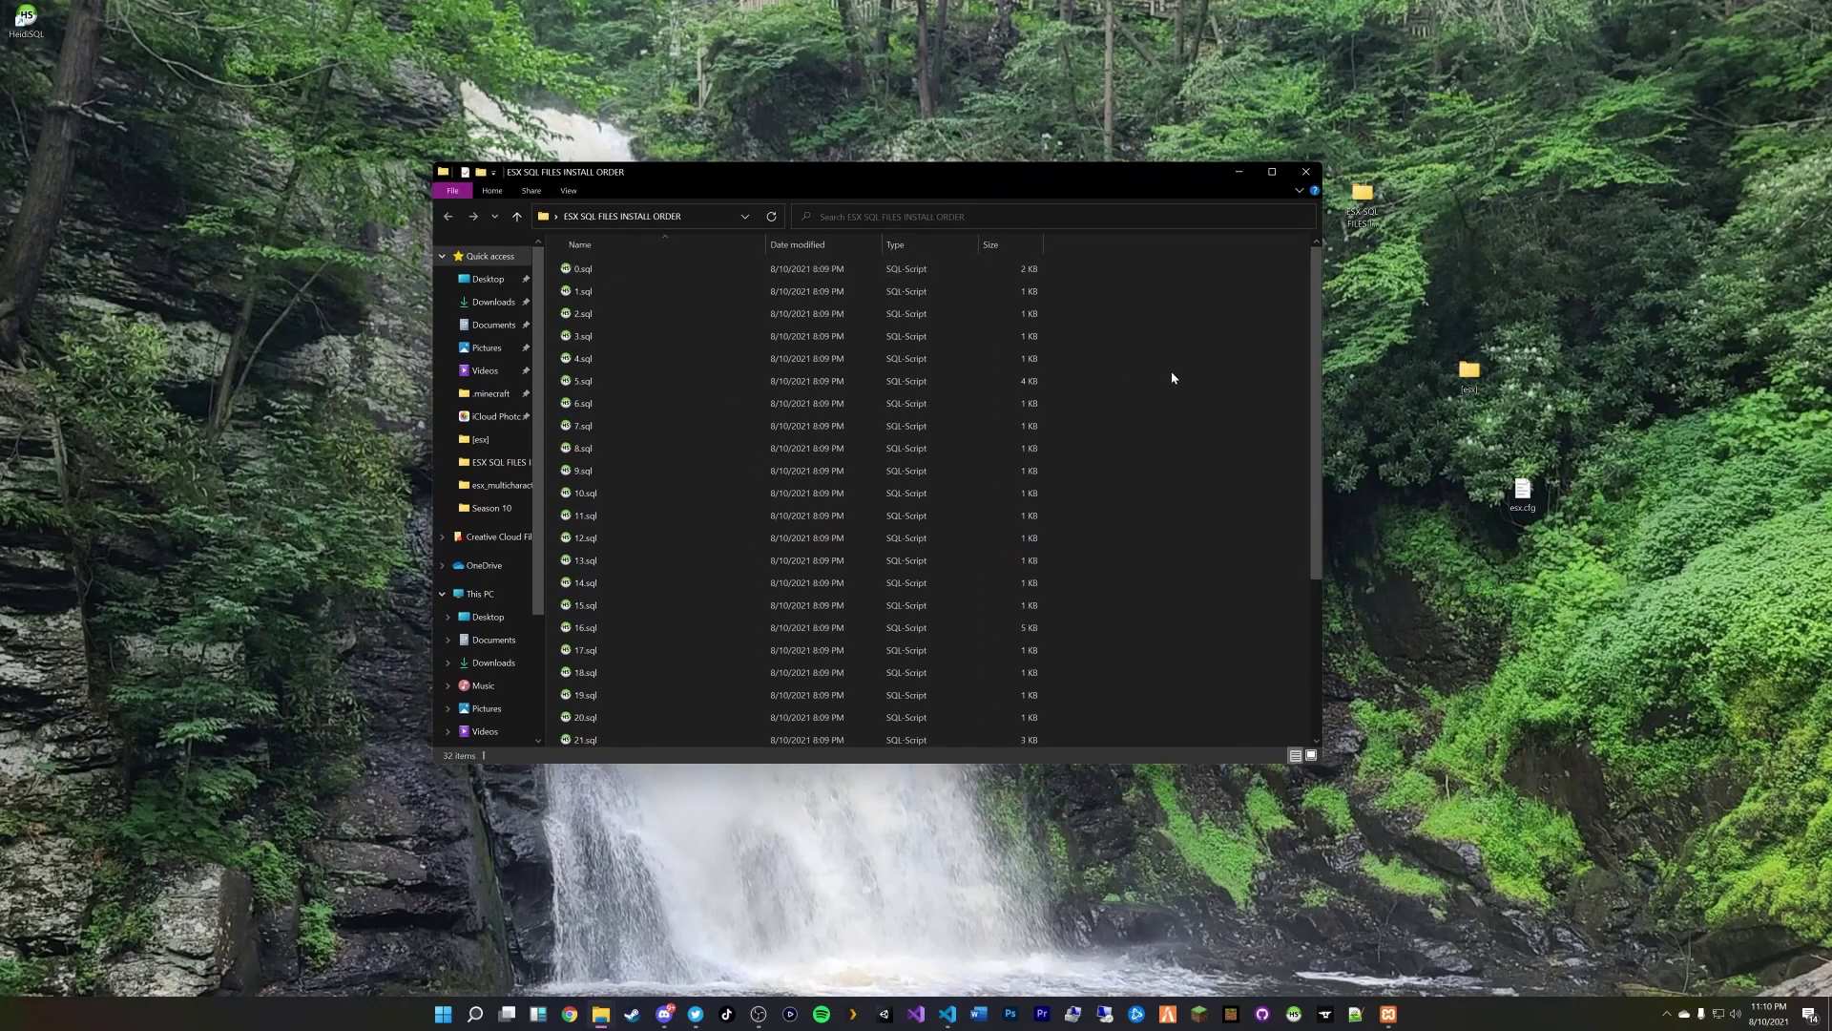
left_click_drag(1315, 300, 1324, 464)
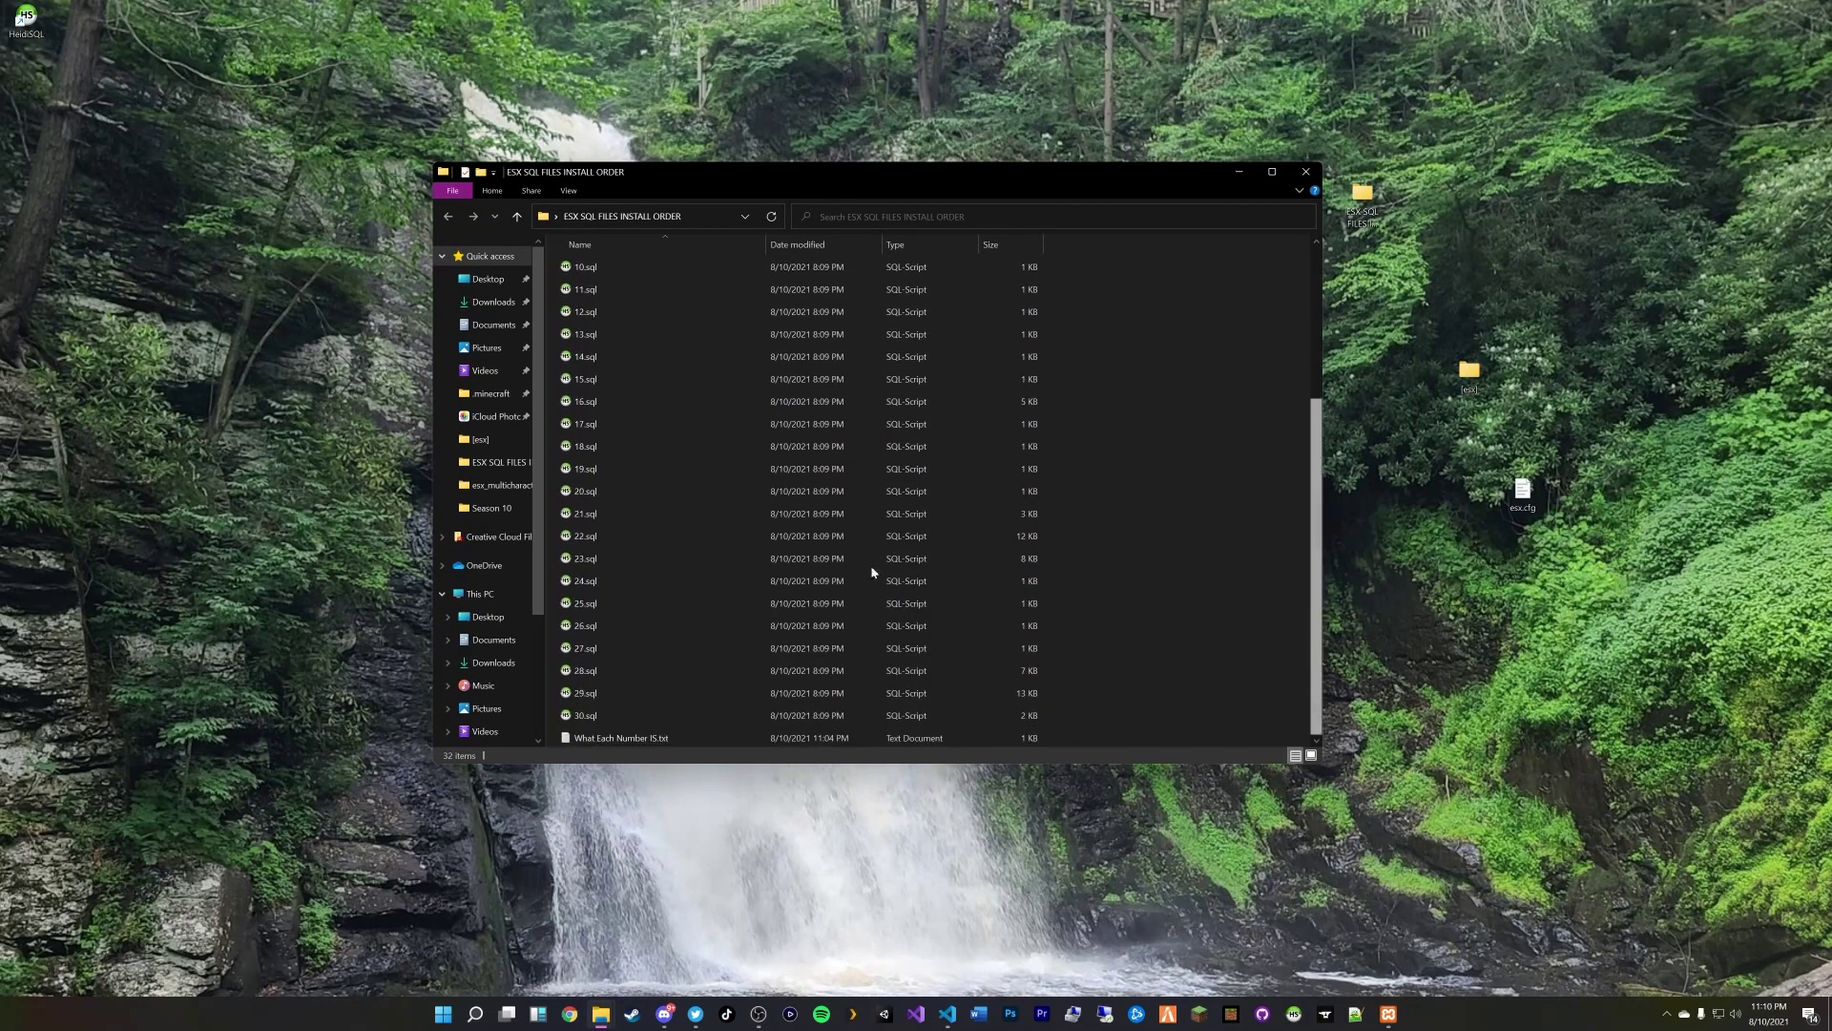
left_click(682, 740)
double_click(681, 740)
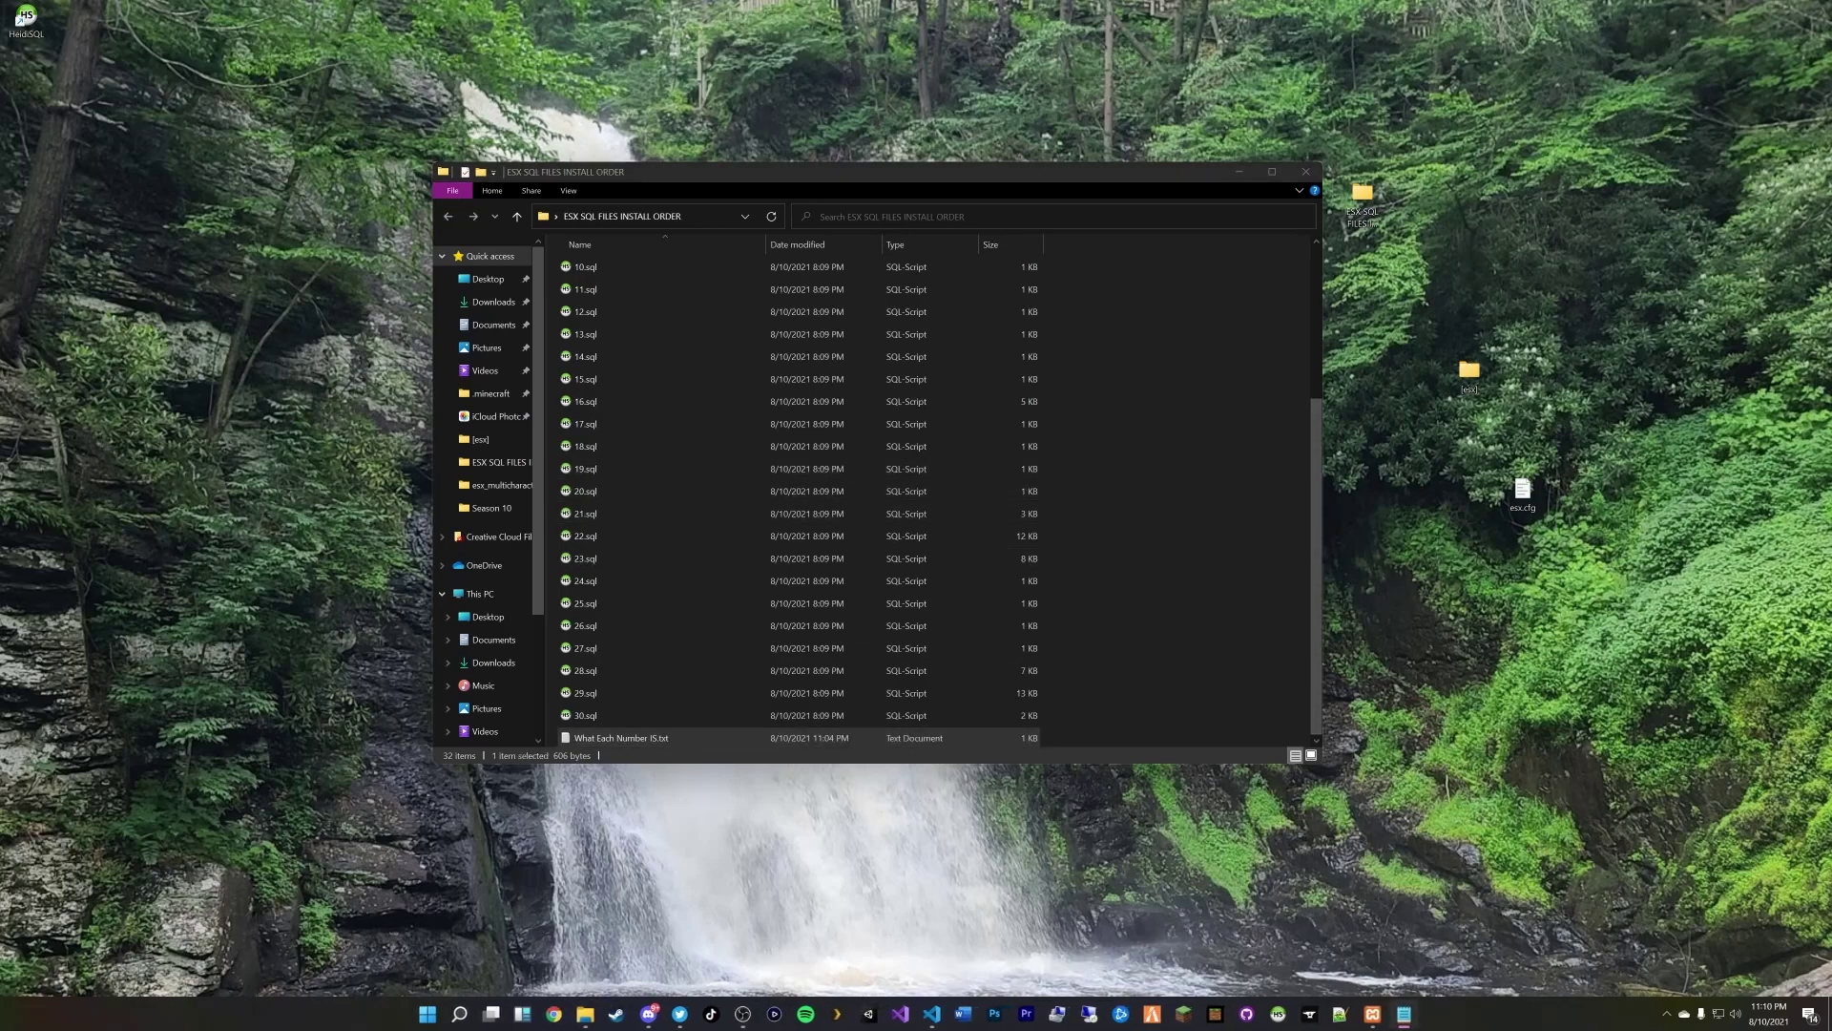
Step: Review the numbered list of ESX resources, including the two esx_property entries, then close the text file and minimize its folder
left_click_drag(131, 330, 642, 181)
key("Down")
key("Down")
key("Down")
key("Down")
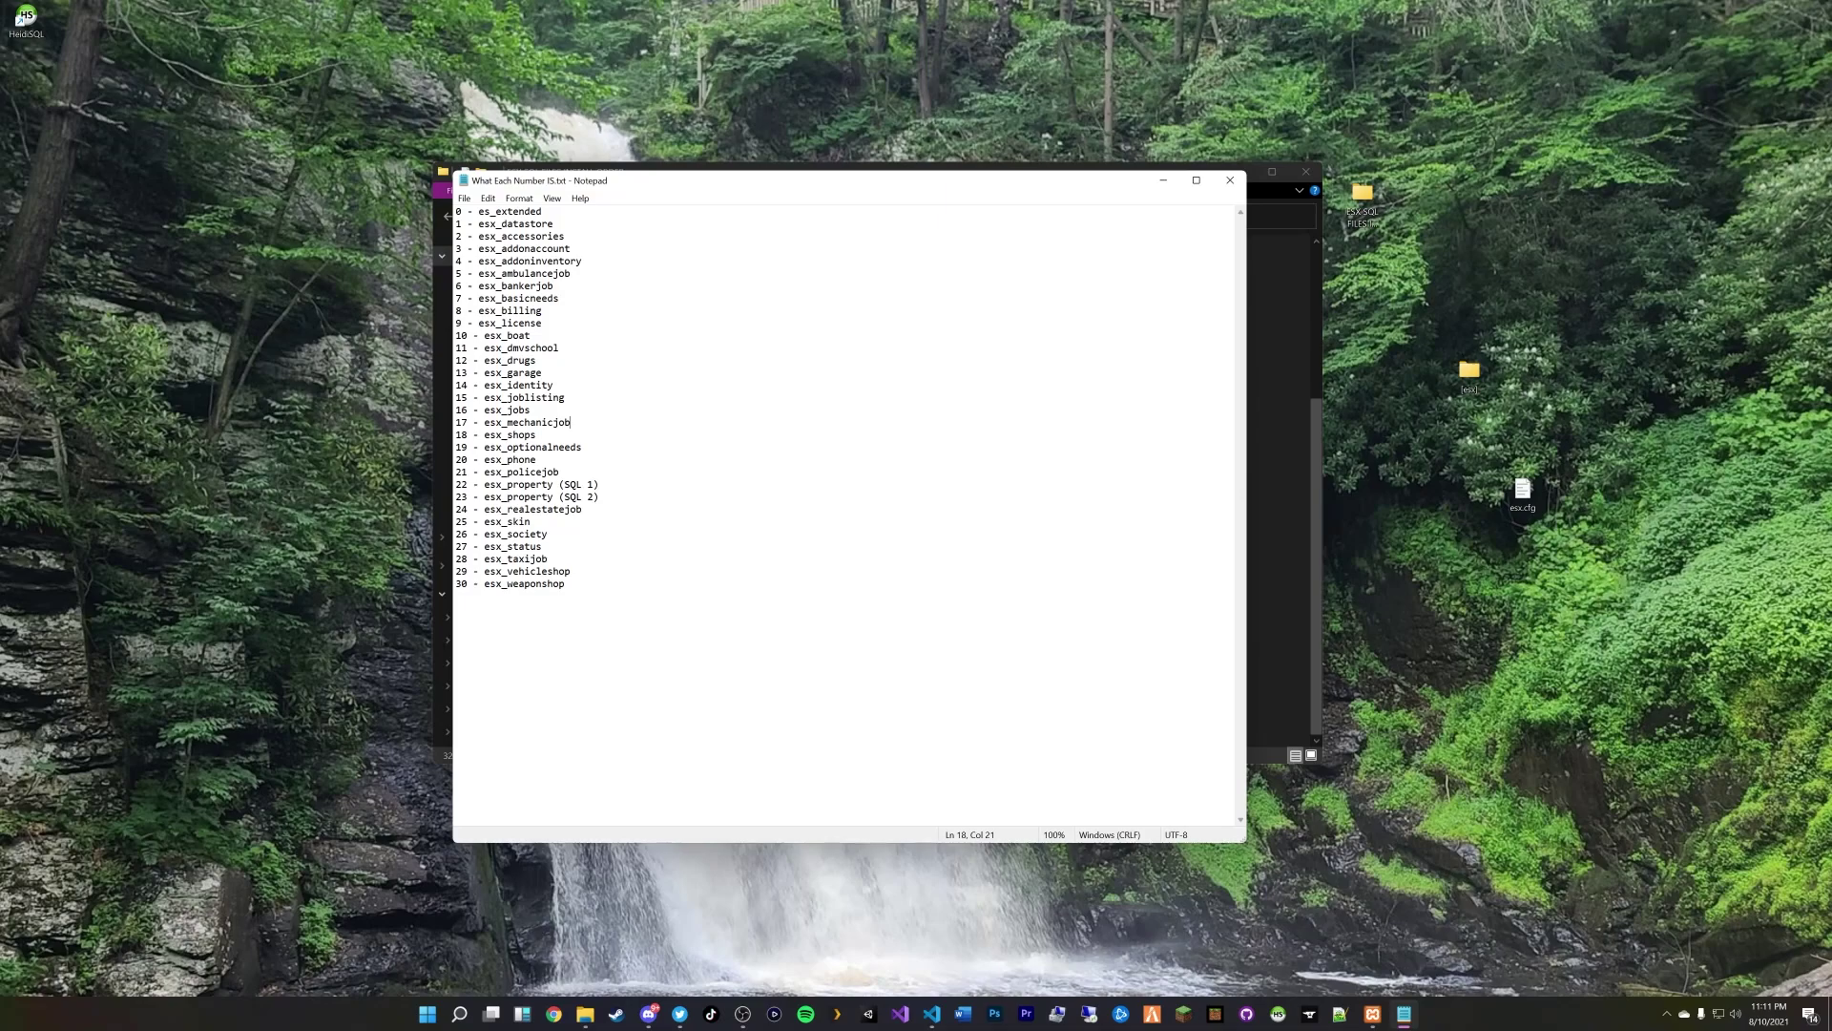
left_click_drag(599, 497, 588, 485)
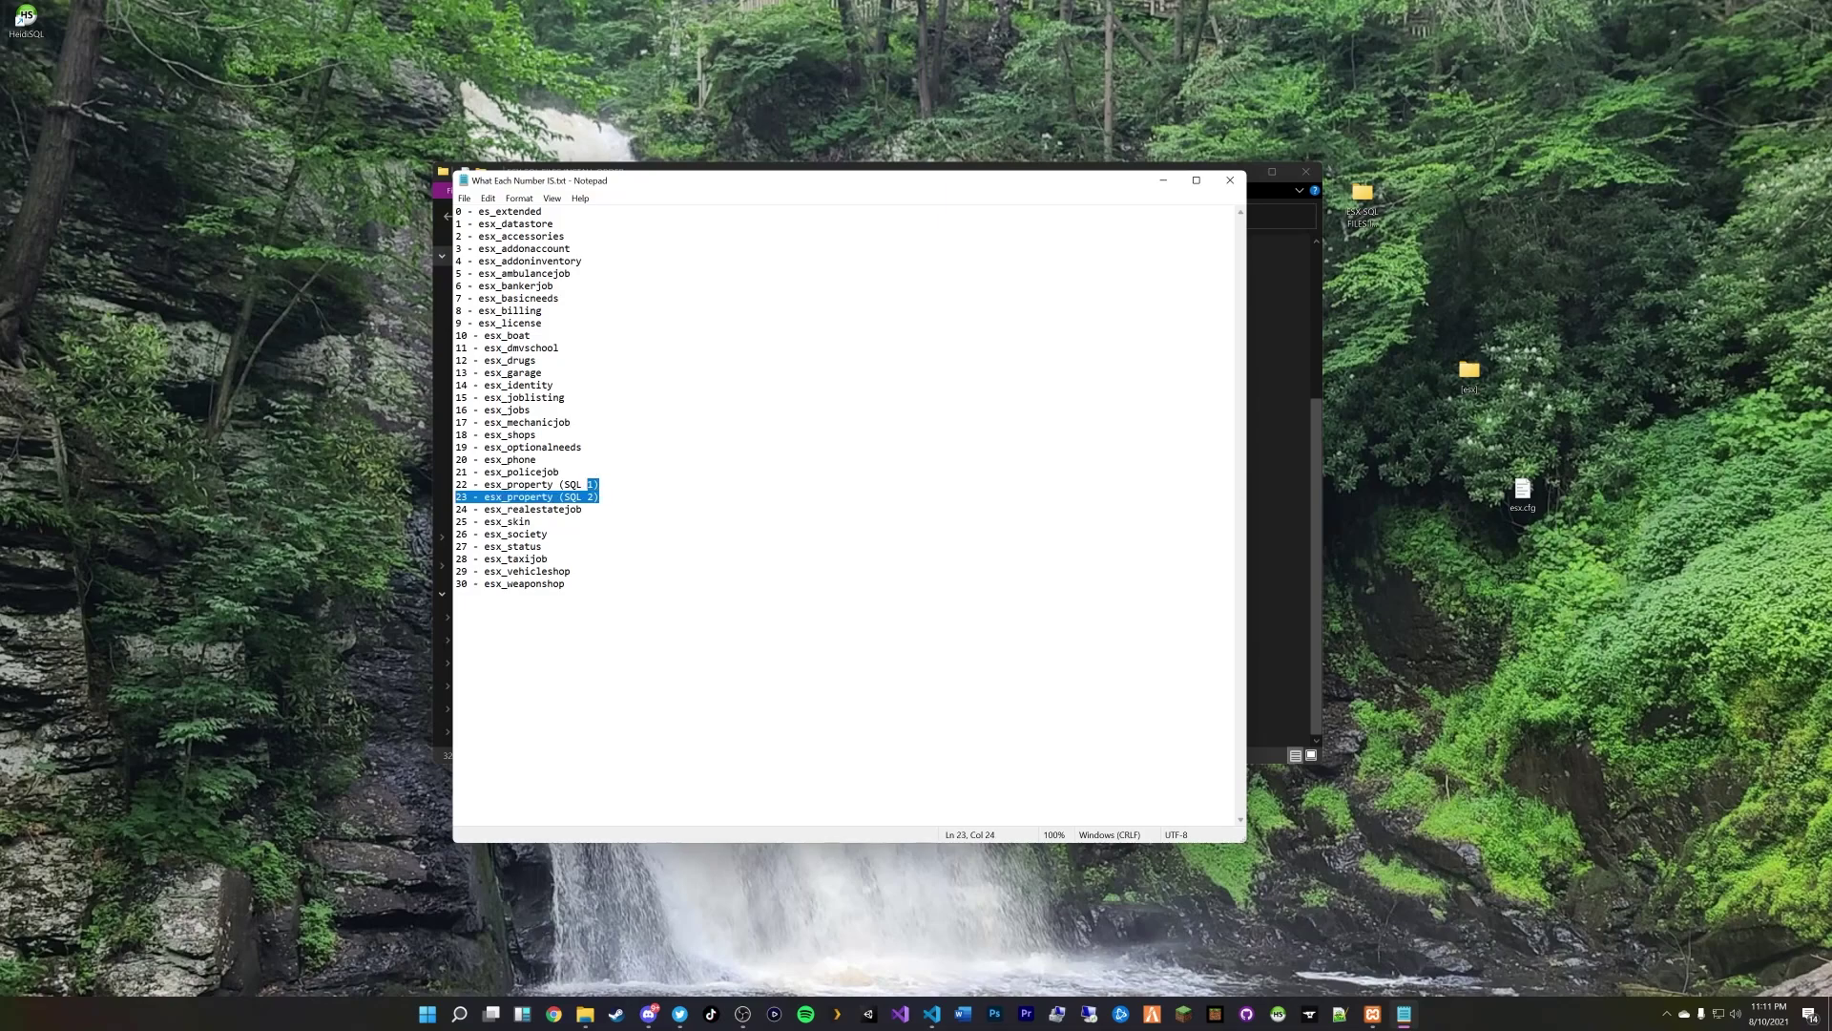
left_click(560, 471)
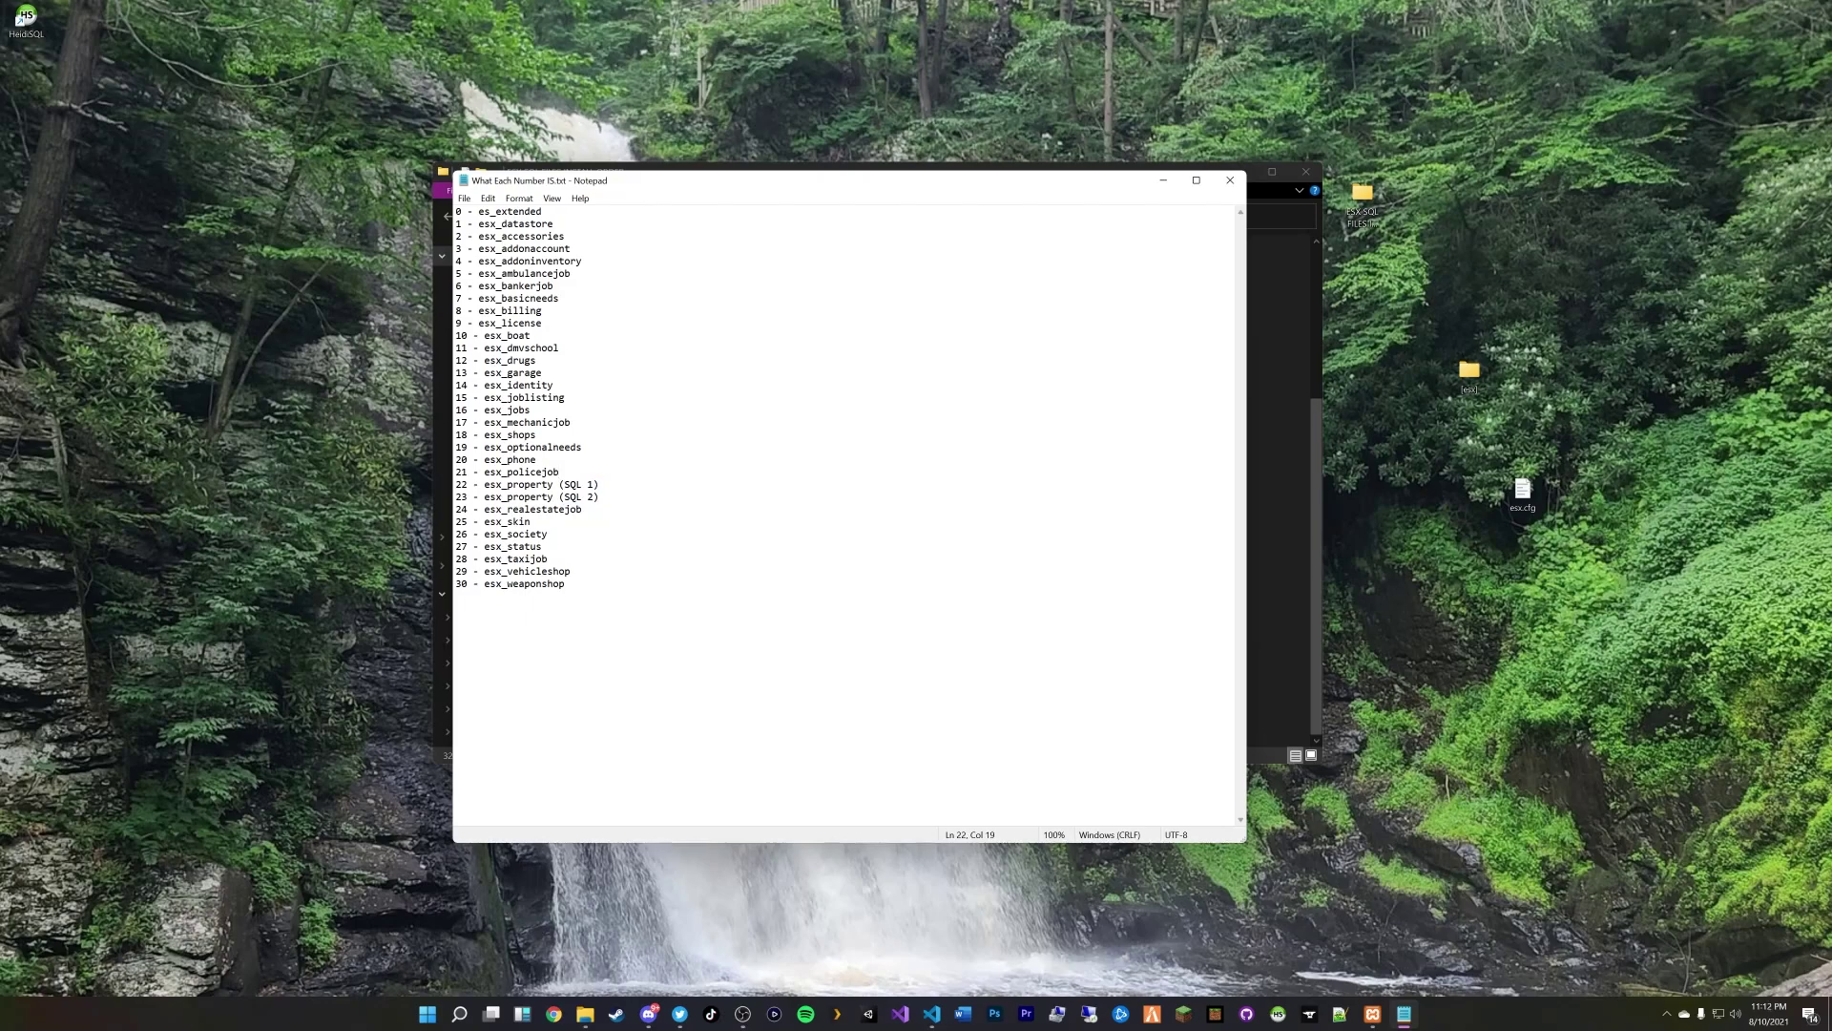
left_click(1230, 180)
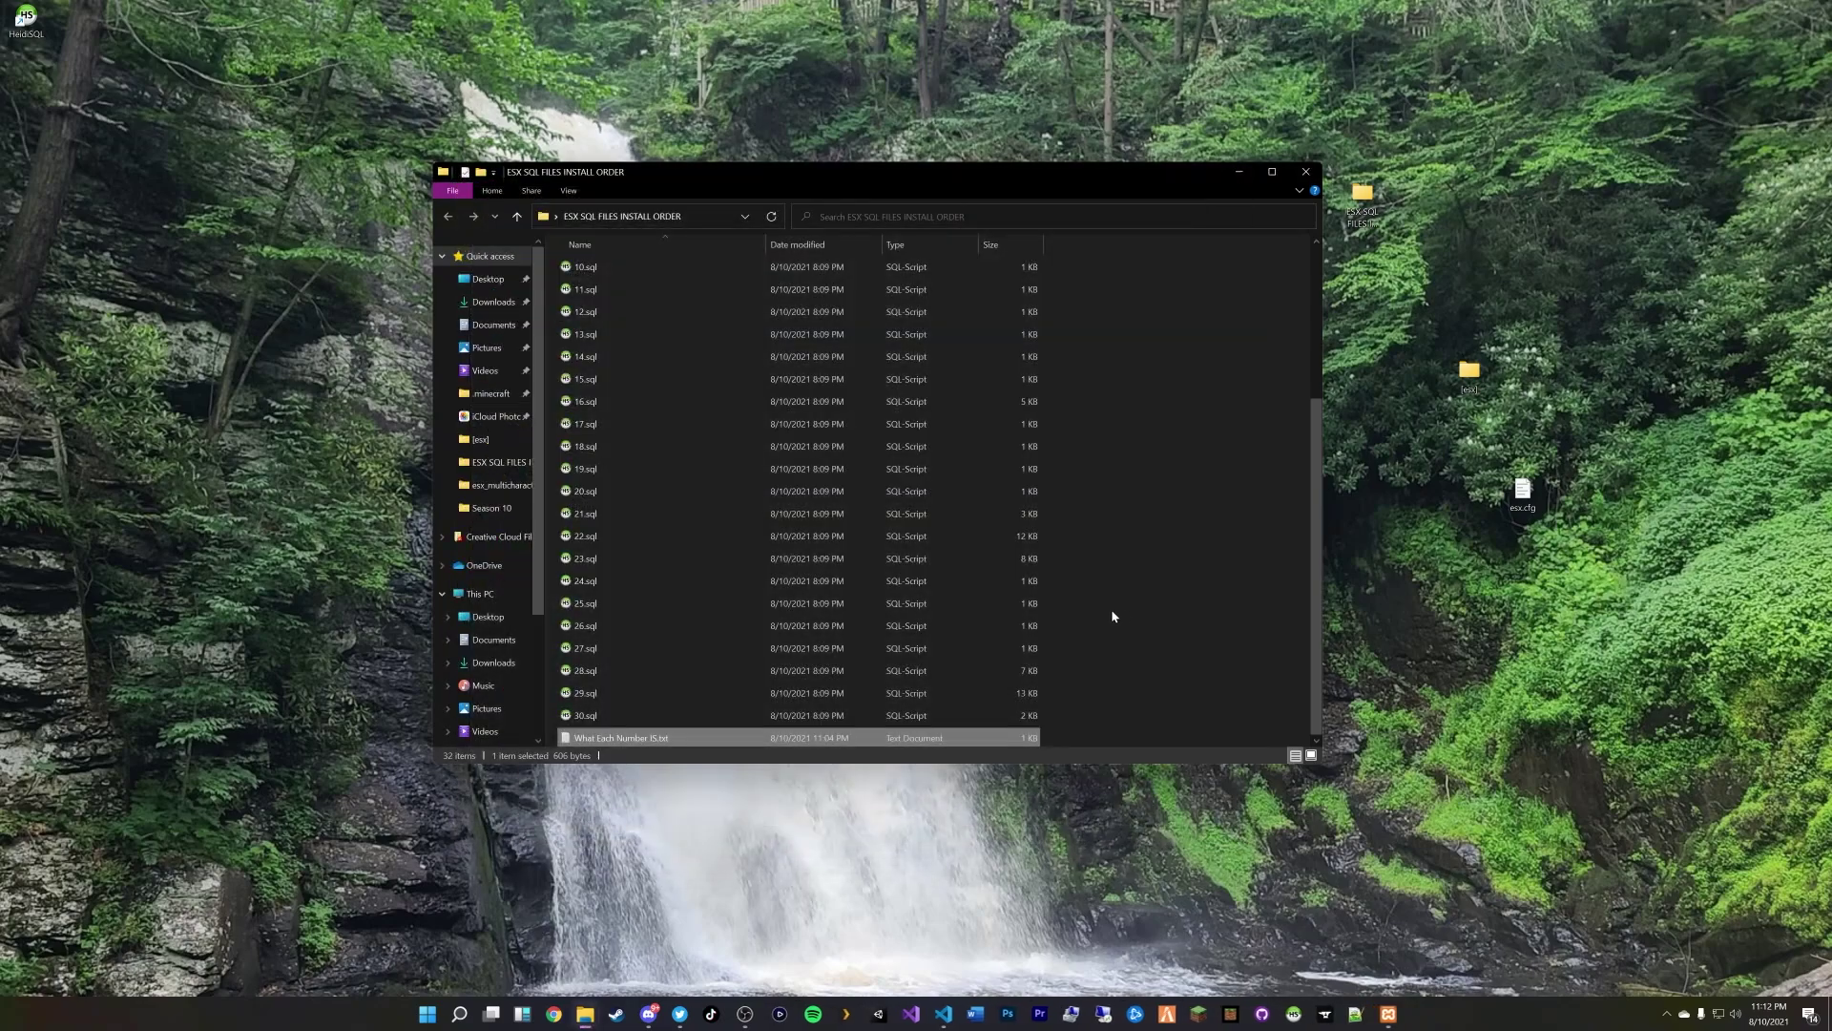
scroll(1161, 603, "up", 4)
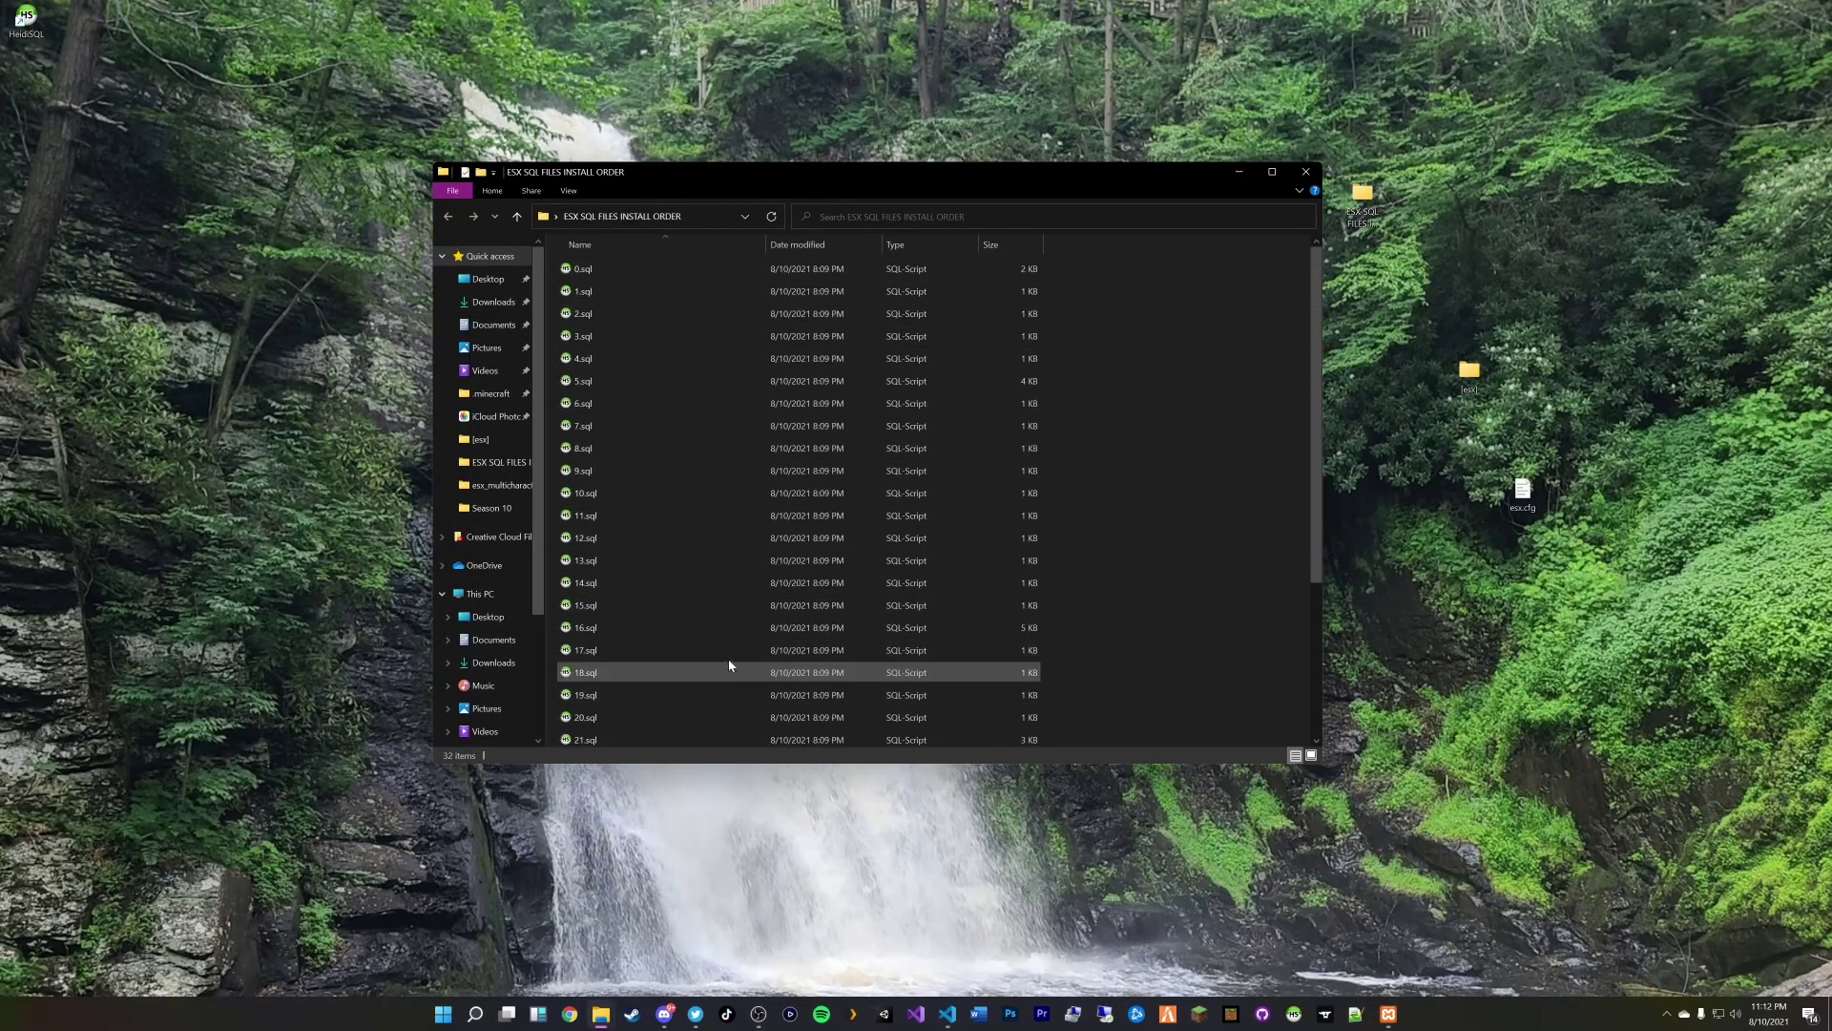
left_click(1239, 171)
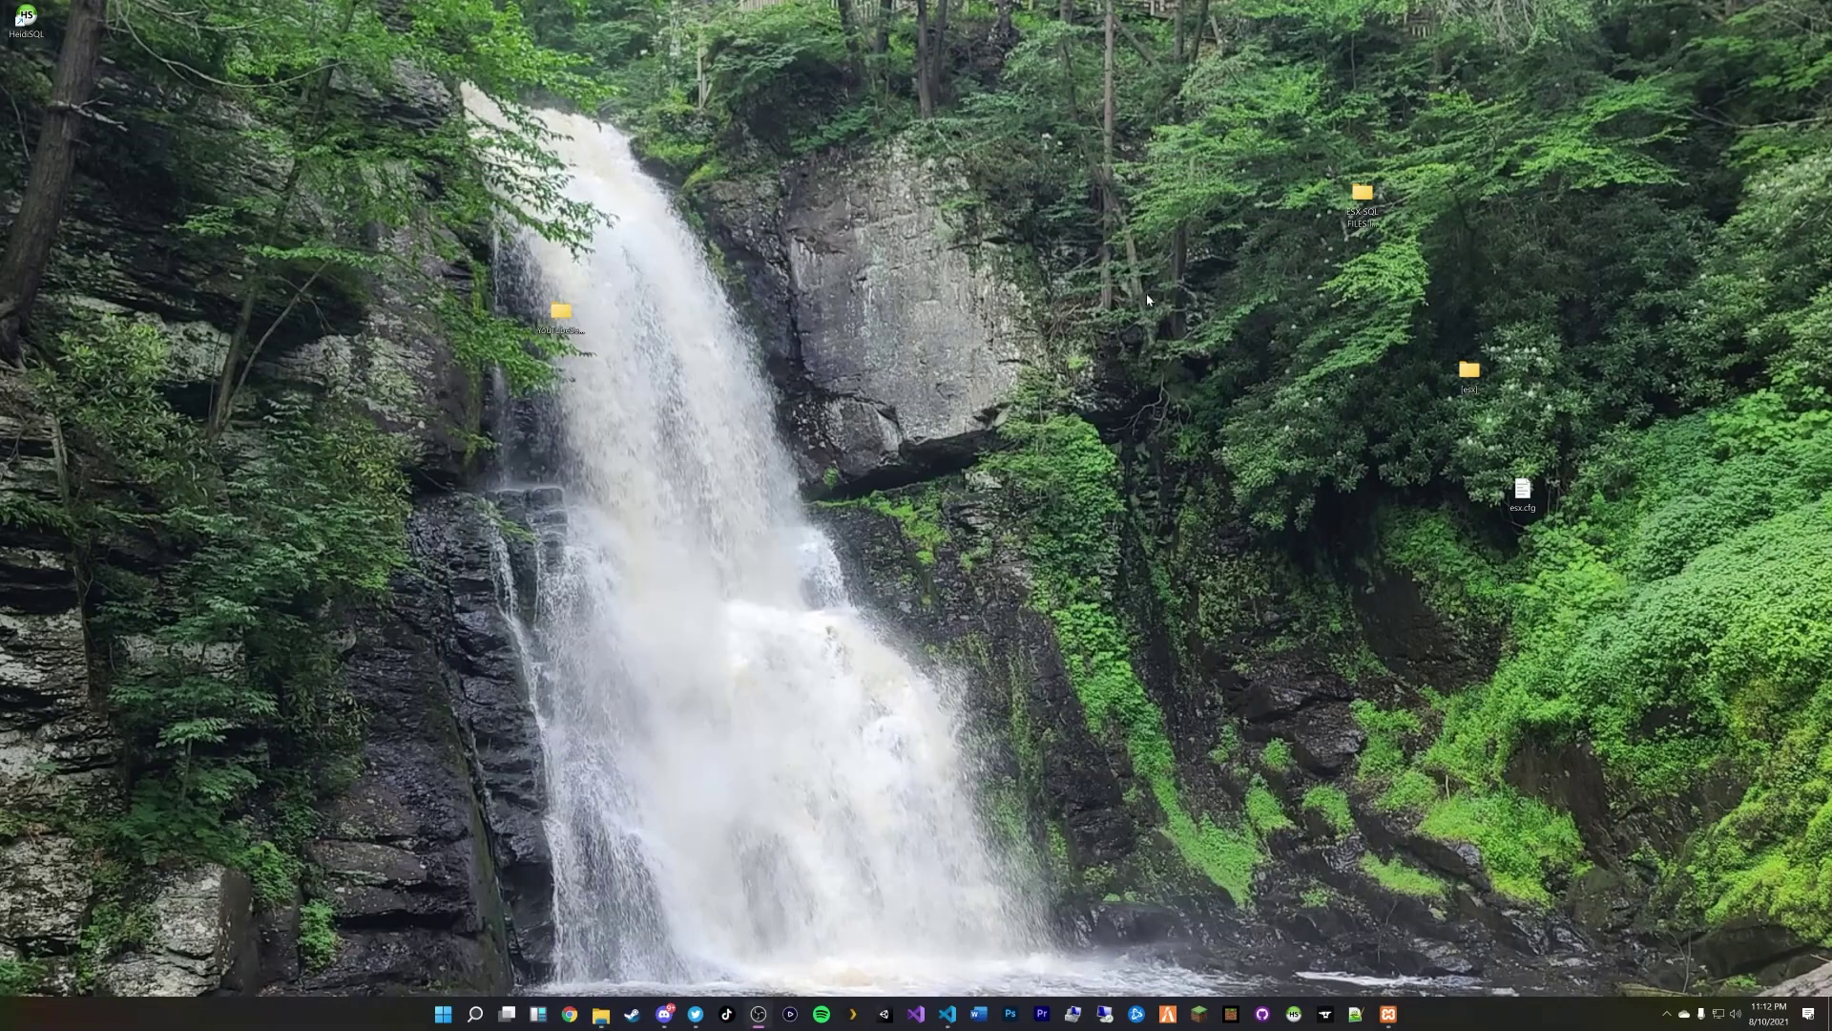
Step: Open the YouTubeServer folder from the desktop and go to txData\CFXDefault_131438.base\configs
double_click(561, 313)
left_click_drag(748, 190, 850, 158)
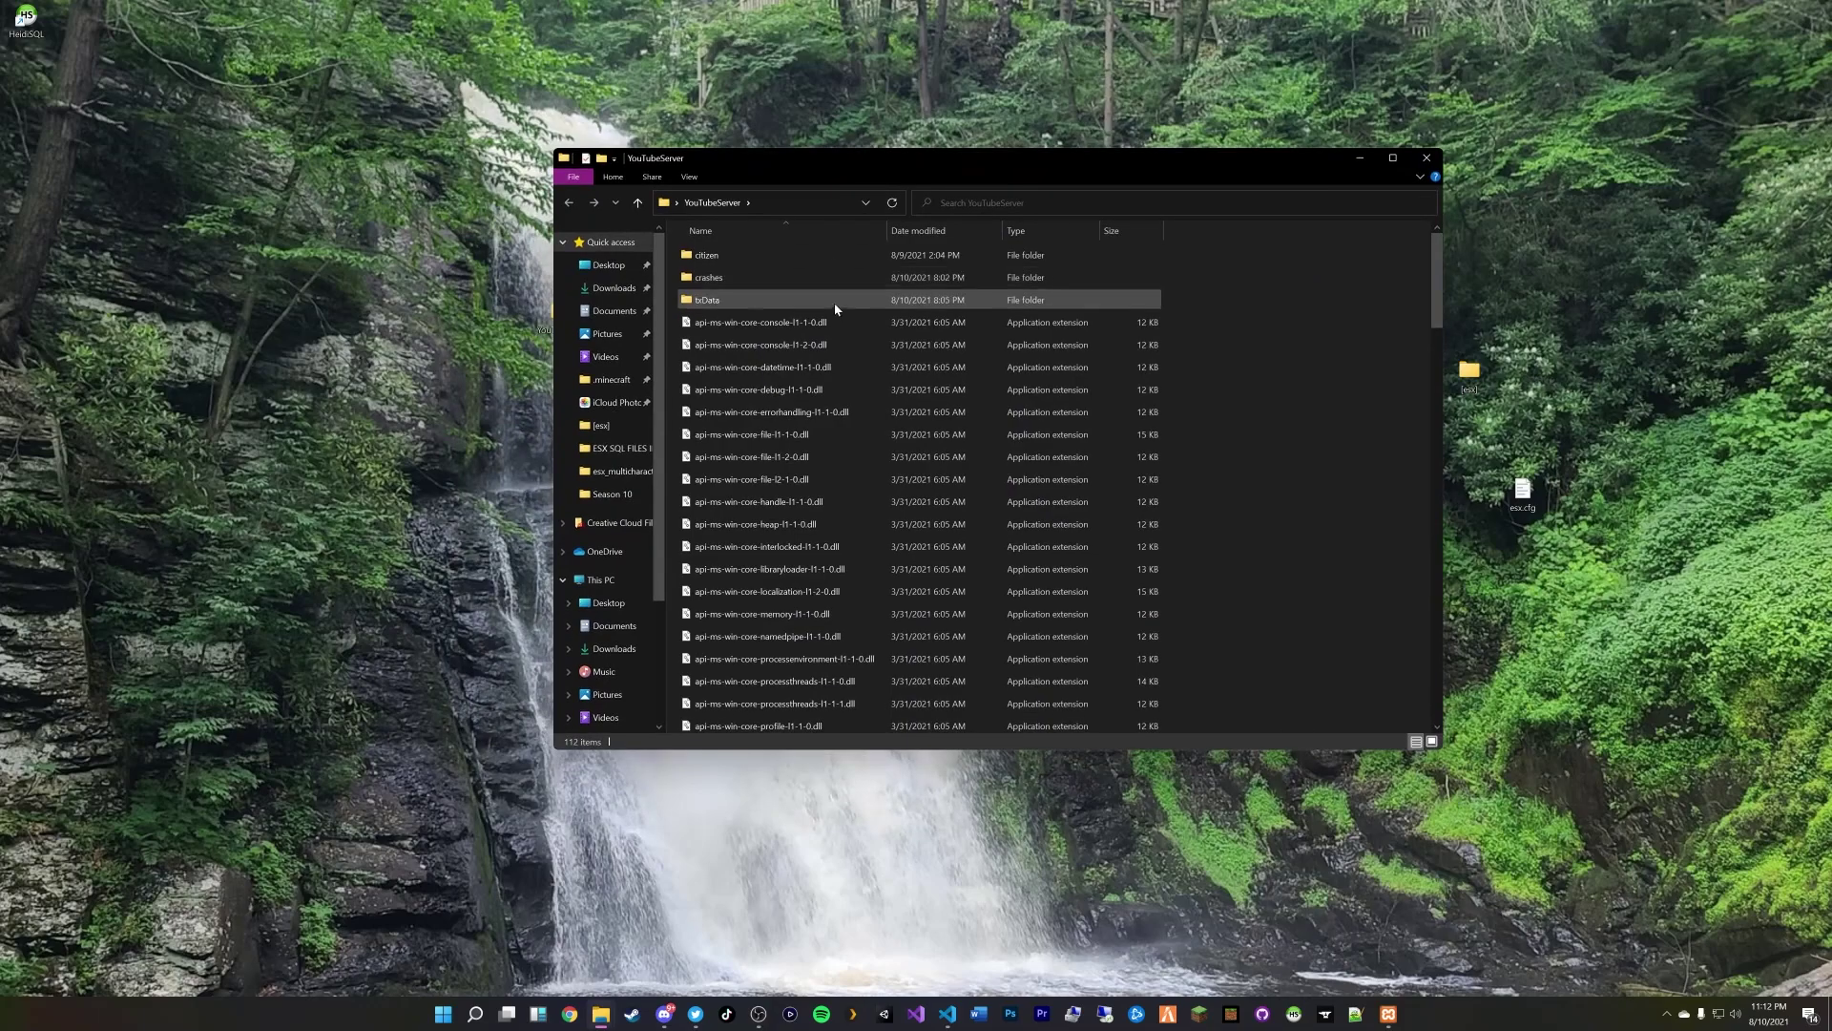
double_click(826, 299)
double_click(821, 255)
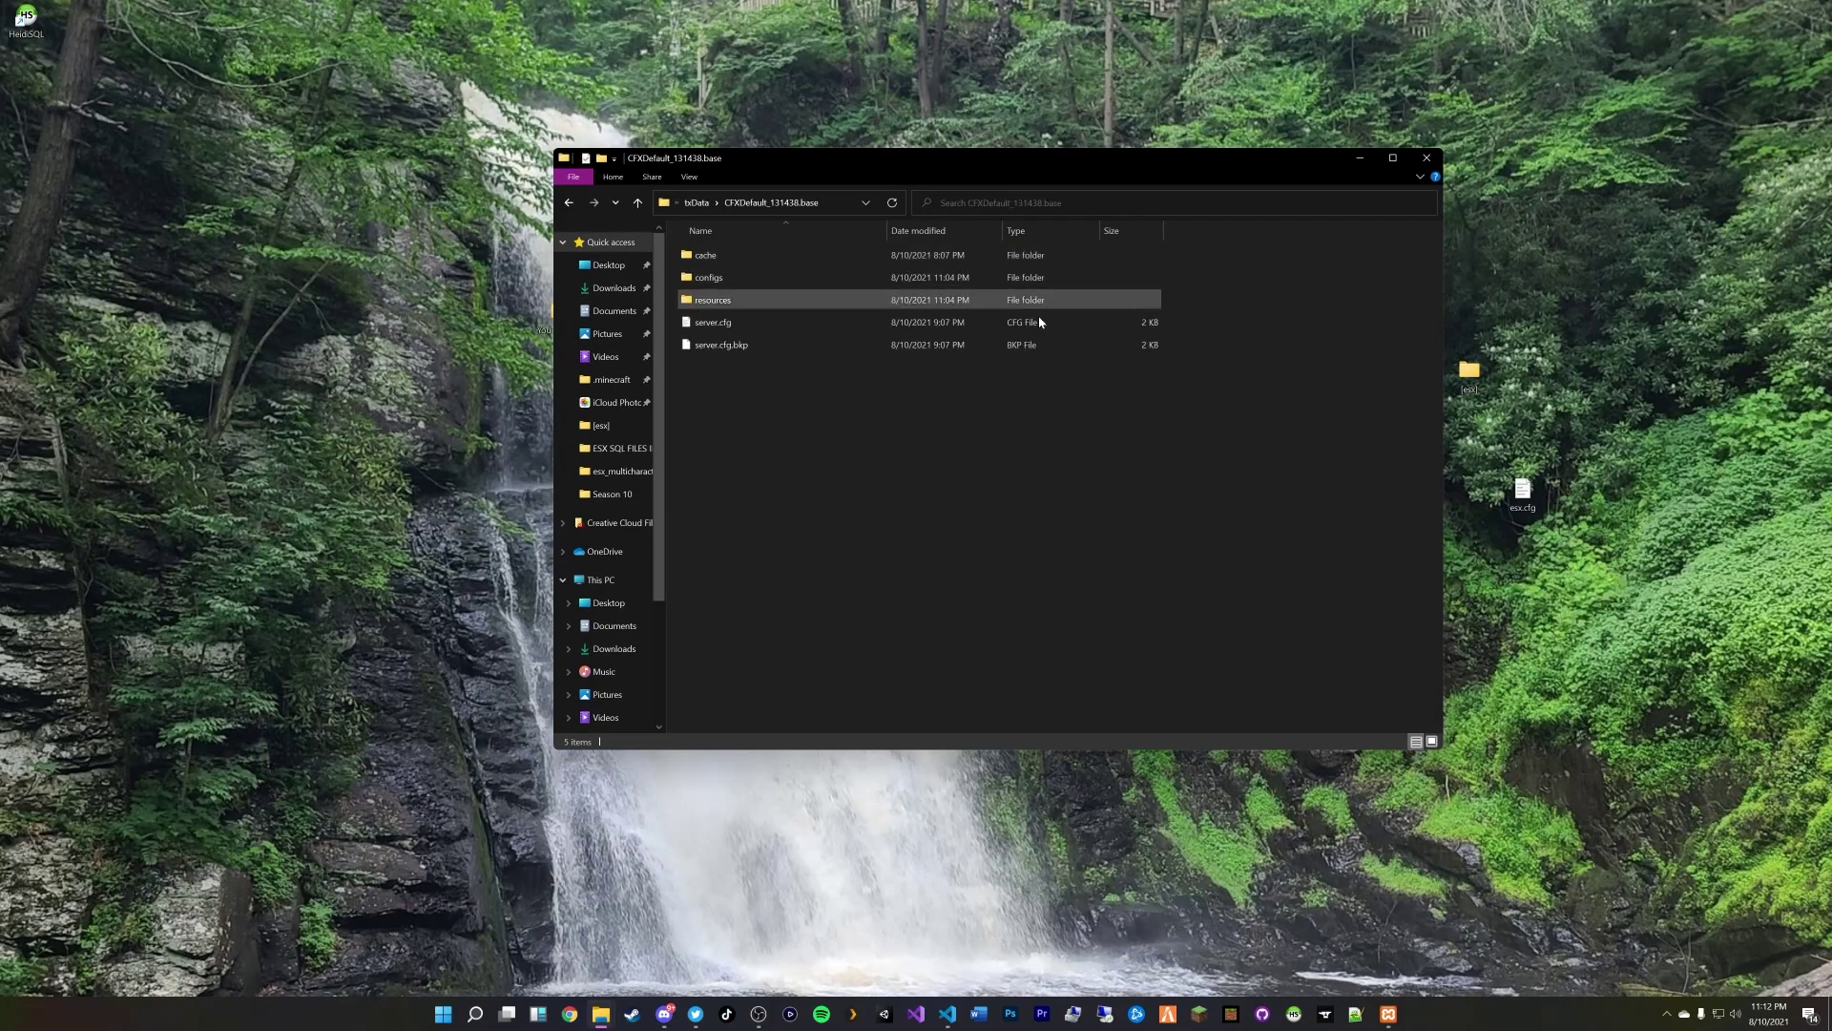
double_click(757, 279)
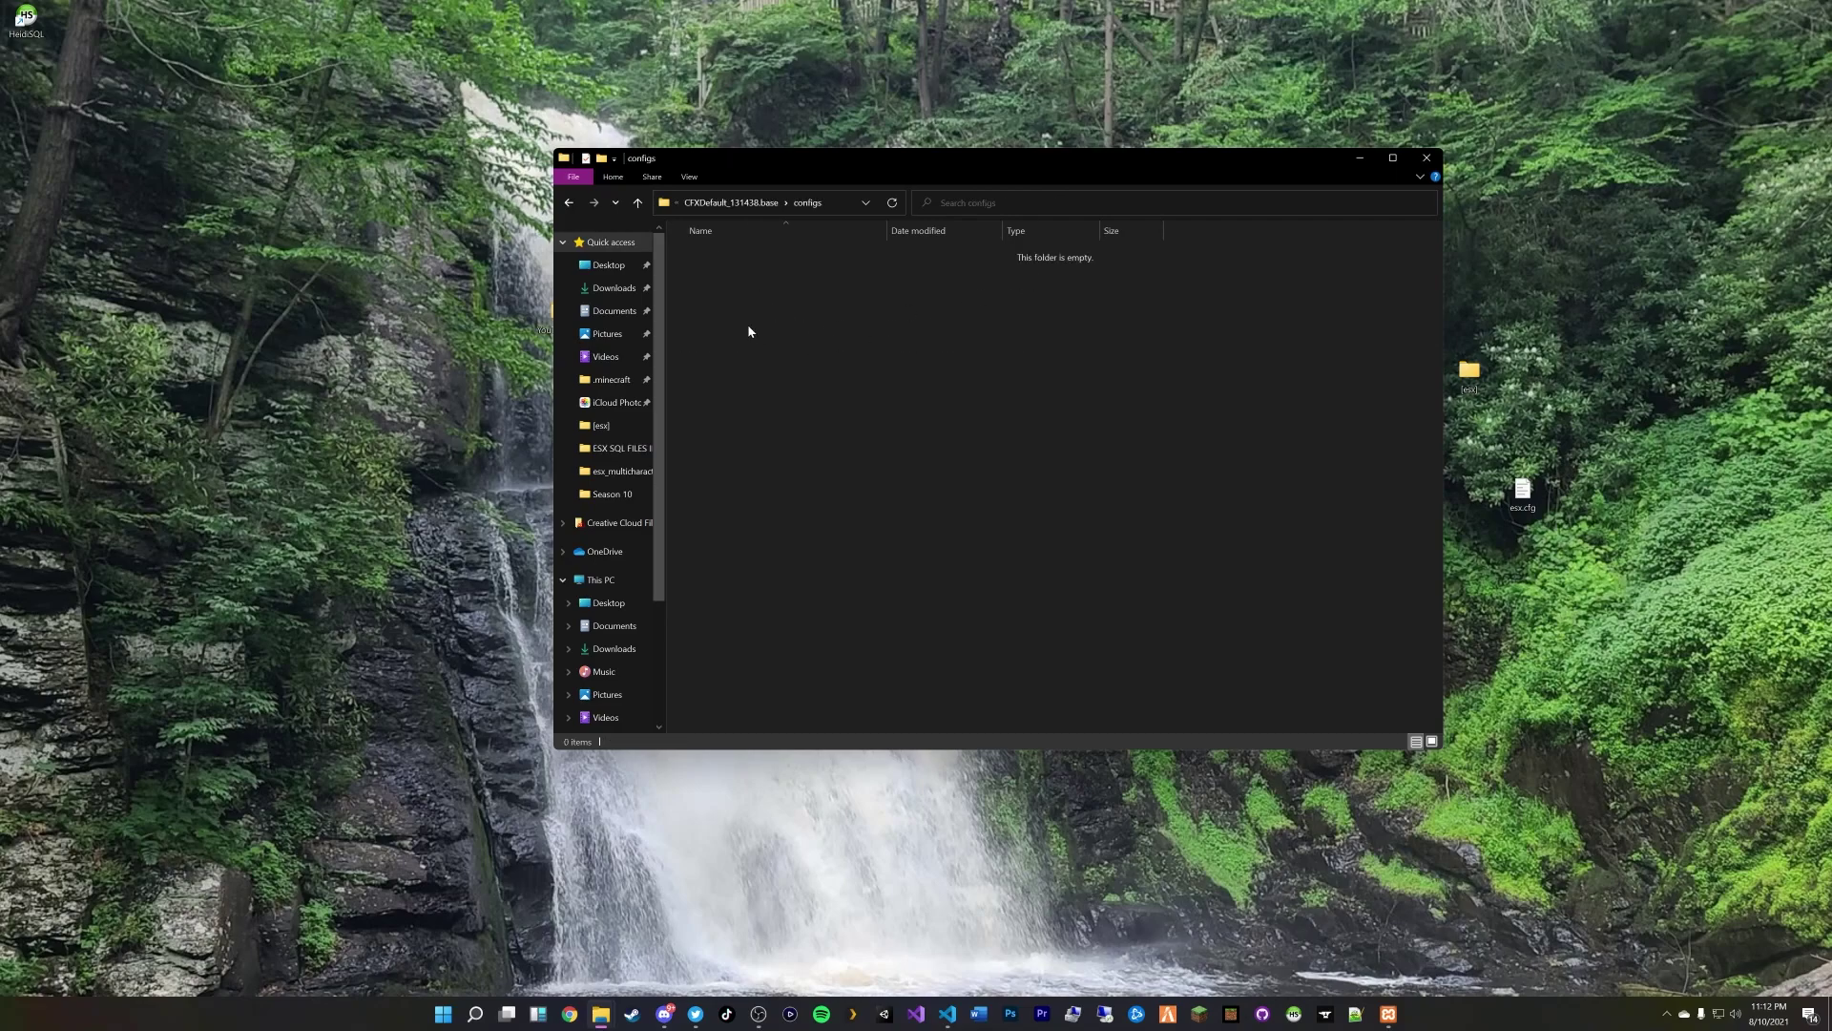
Step: Create a new text document in the configs folder and name it esx.cfg, accepting the file extension change
right_click(749, 331)
mouse_move(824, 516)
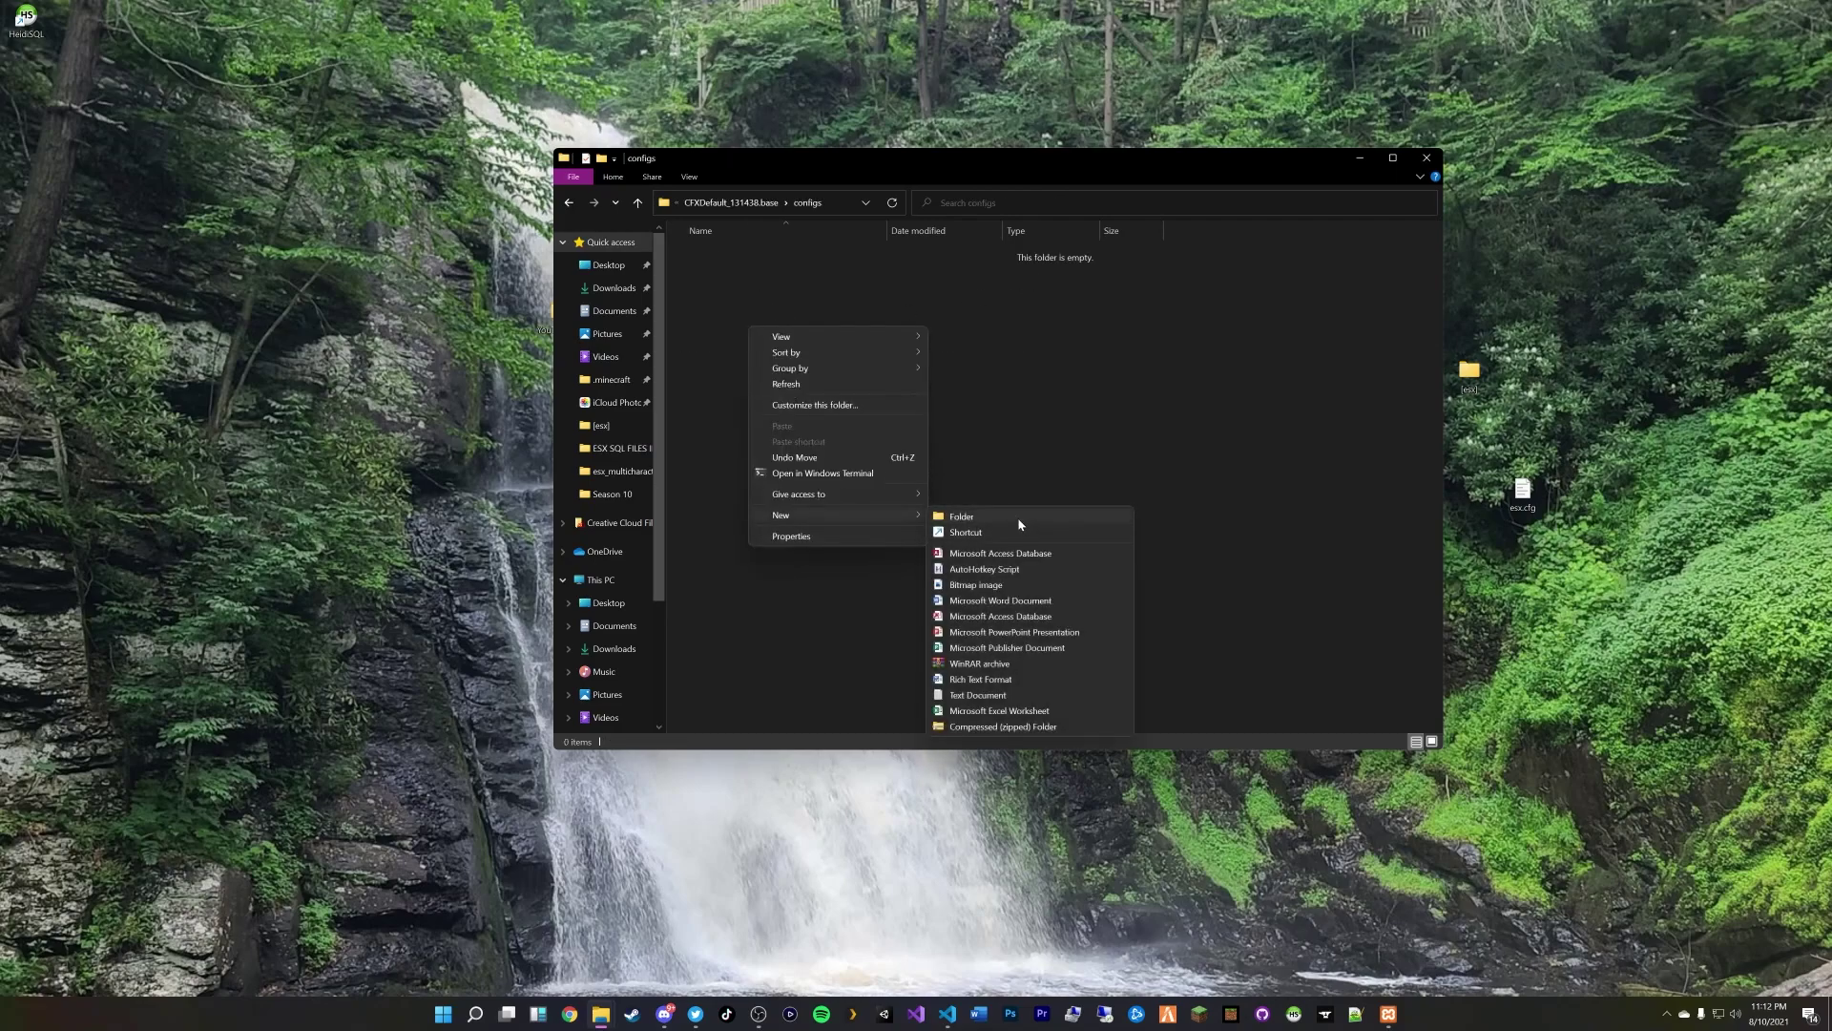
left_click(966, 694)
type("esx")
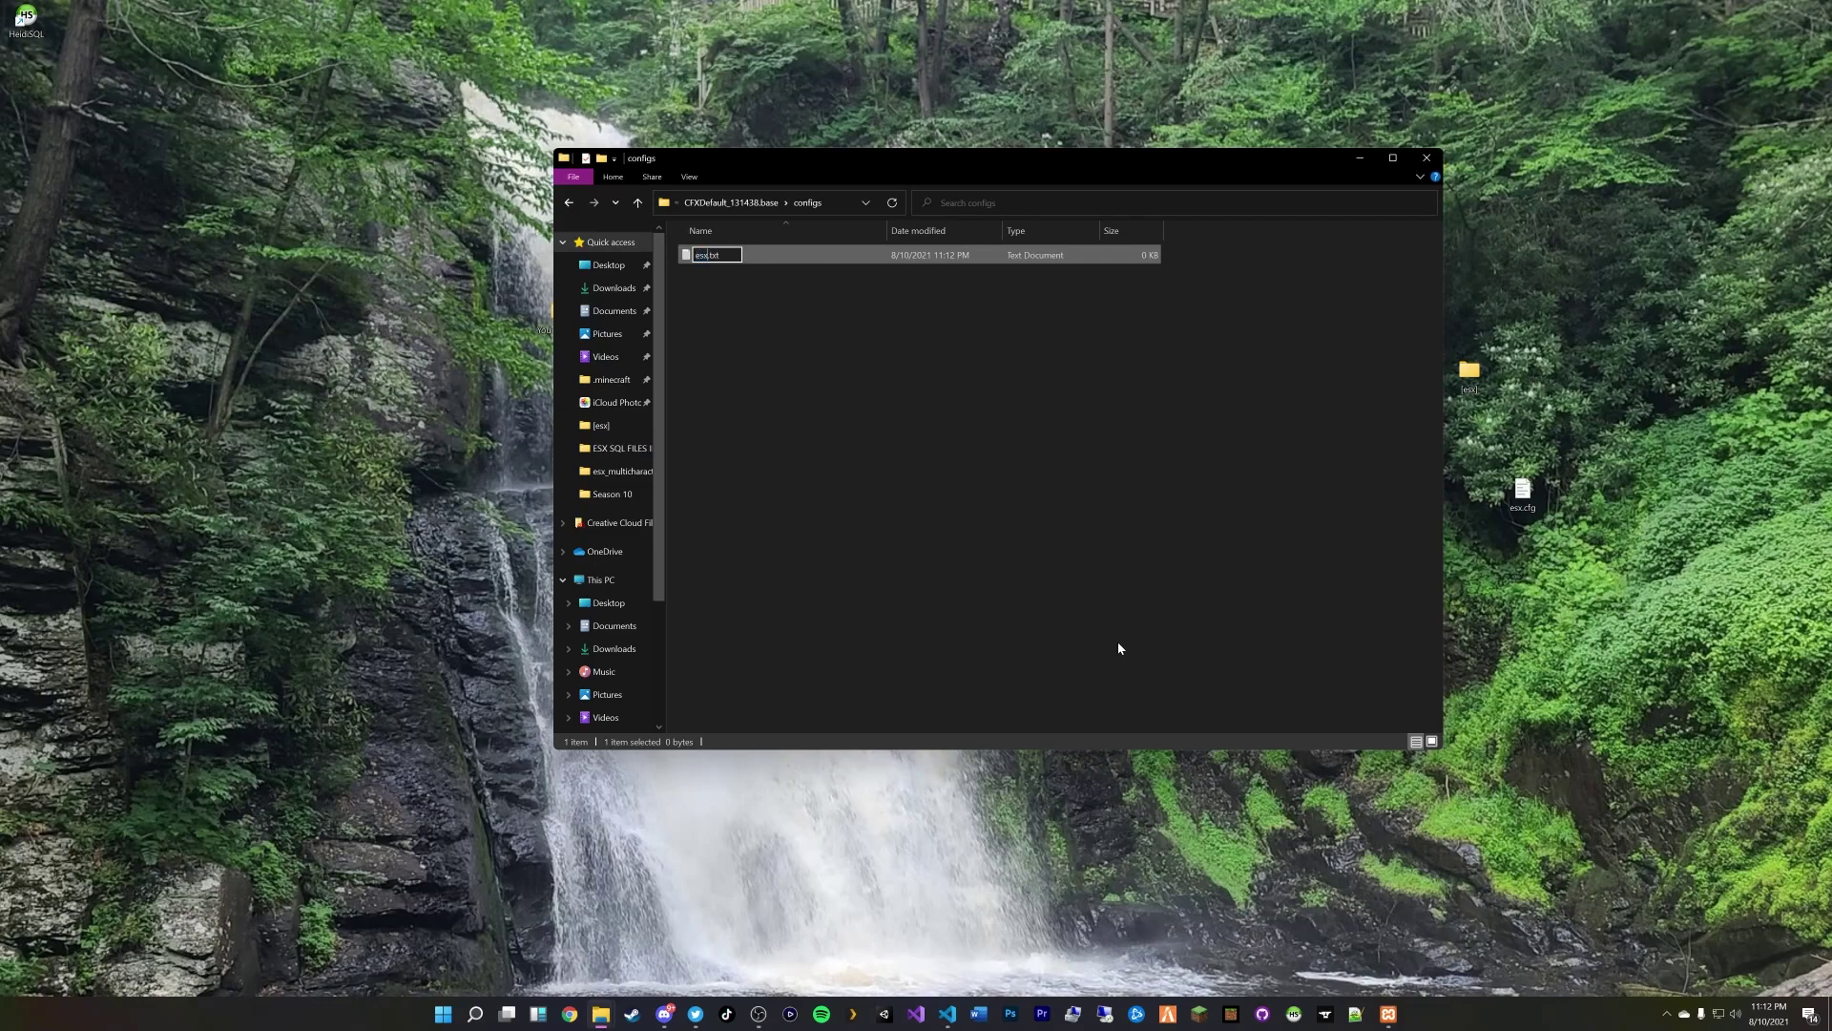
key("Left")
key("BackSpace")
key("BackSpace")
key("BackSpace")
type("cfg")
key("Return")
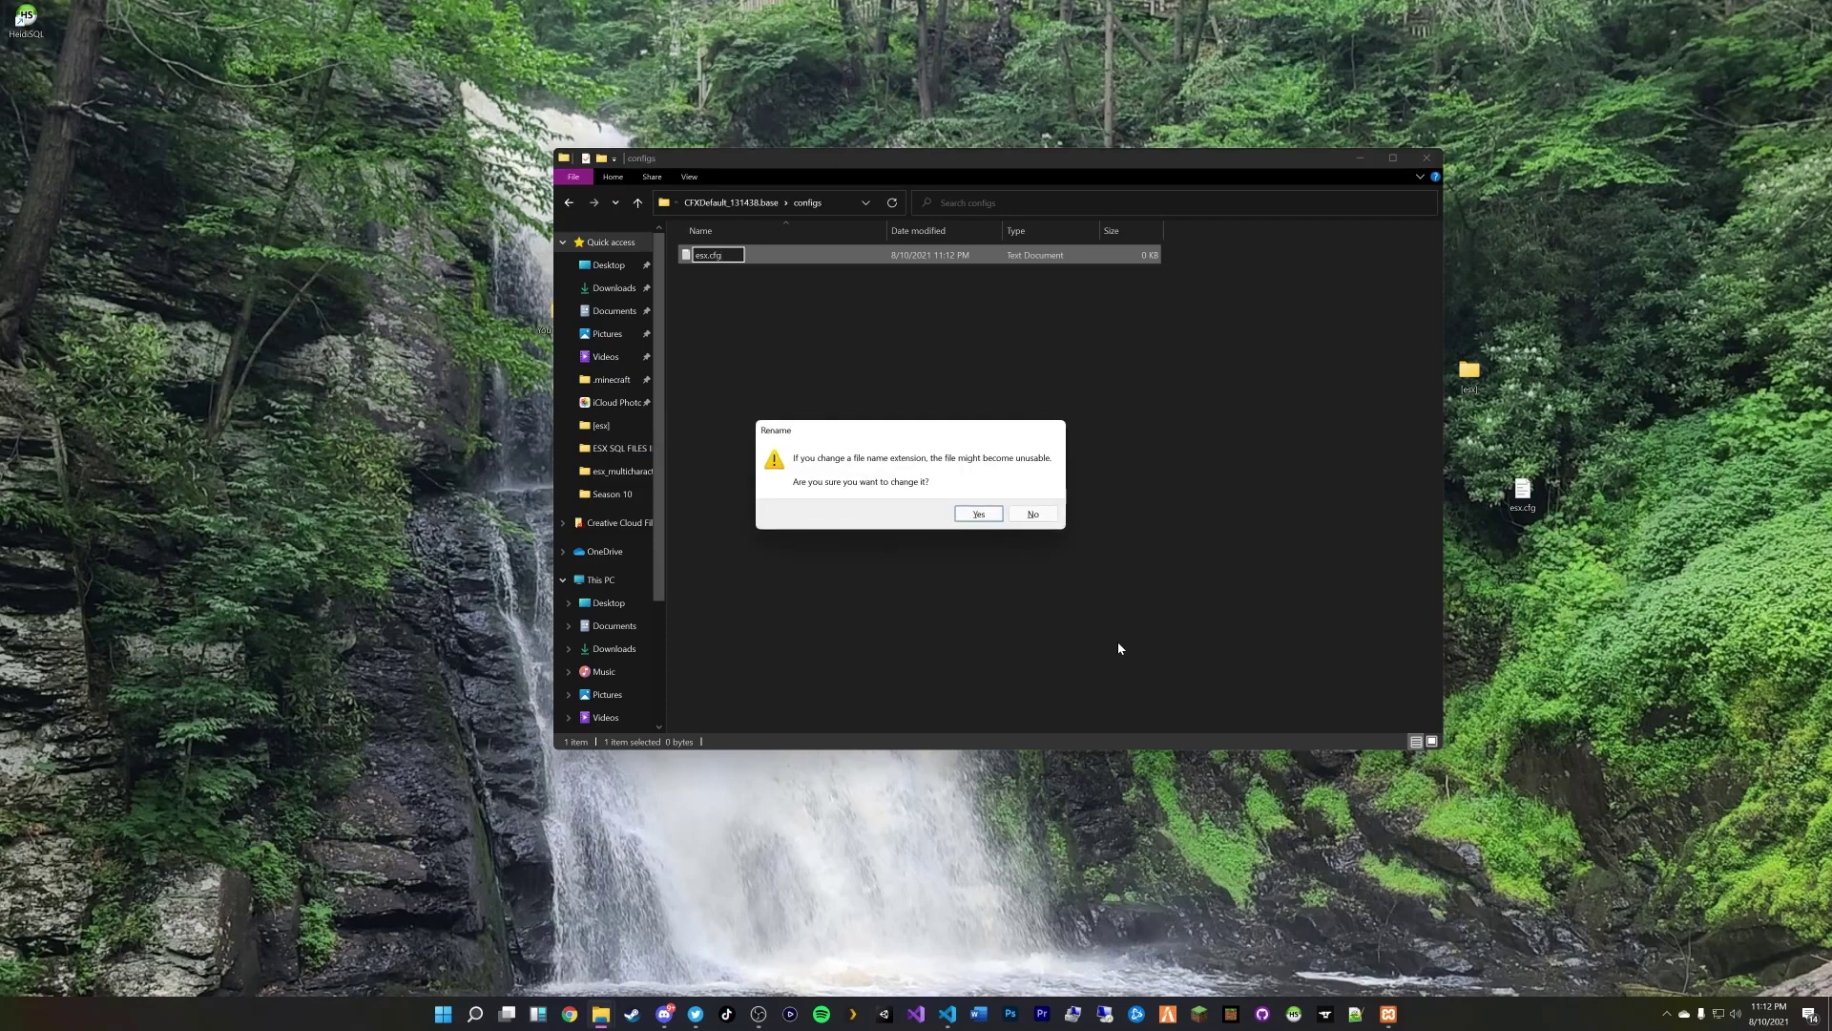
key("Return")
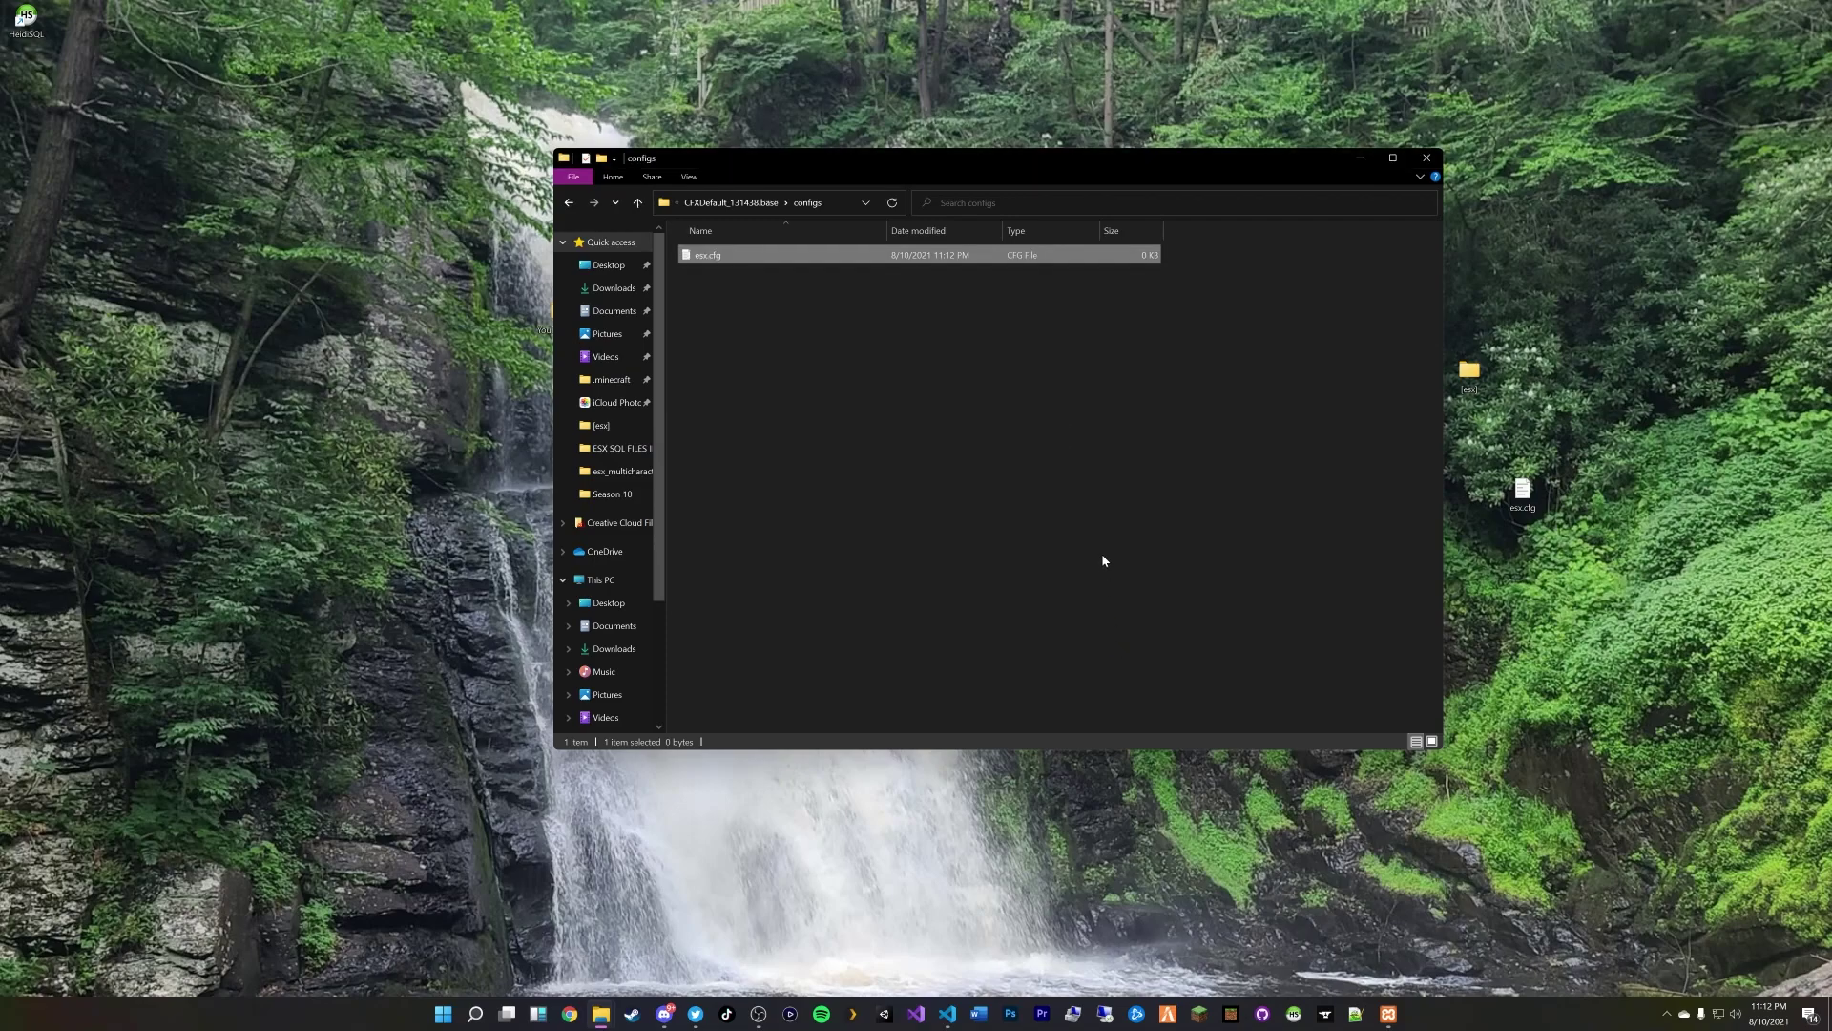
Step: Return to the YouTubeServer root folder and launch FXServer.exe
left_click(720, 203)
left_click(711, 203)
left_click(713, 204)
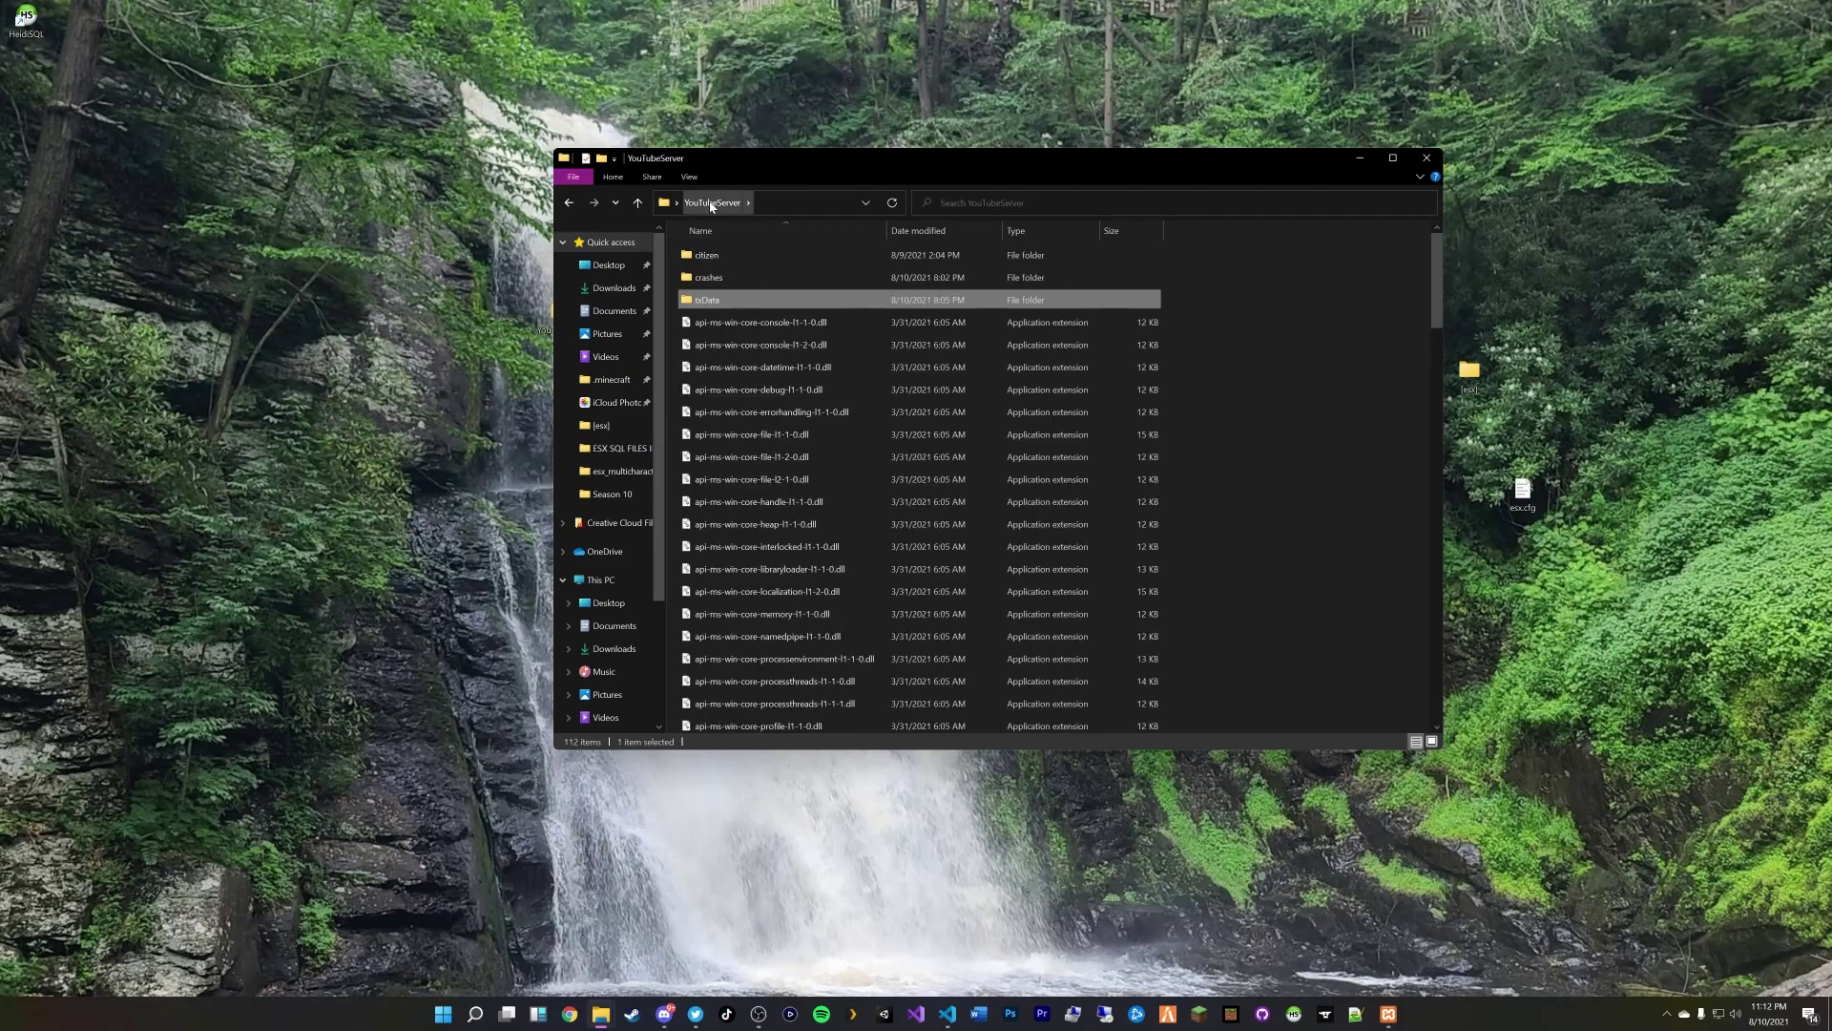
scroll(918, 535, "down", 10)
scroll(919, 535, "down", 7)
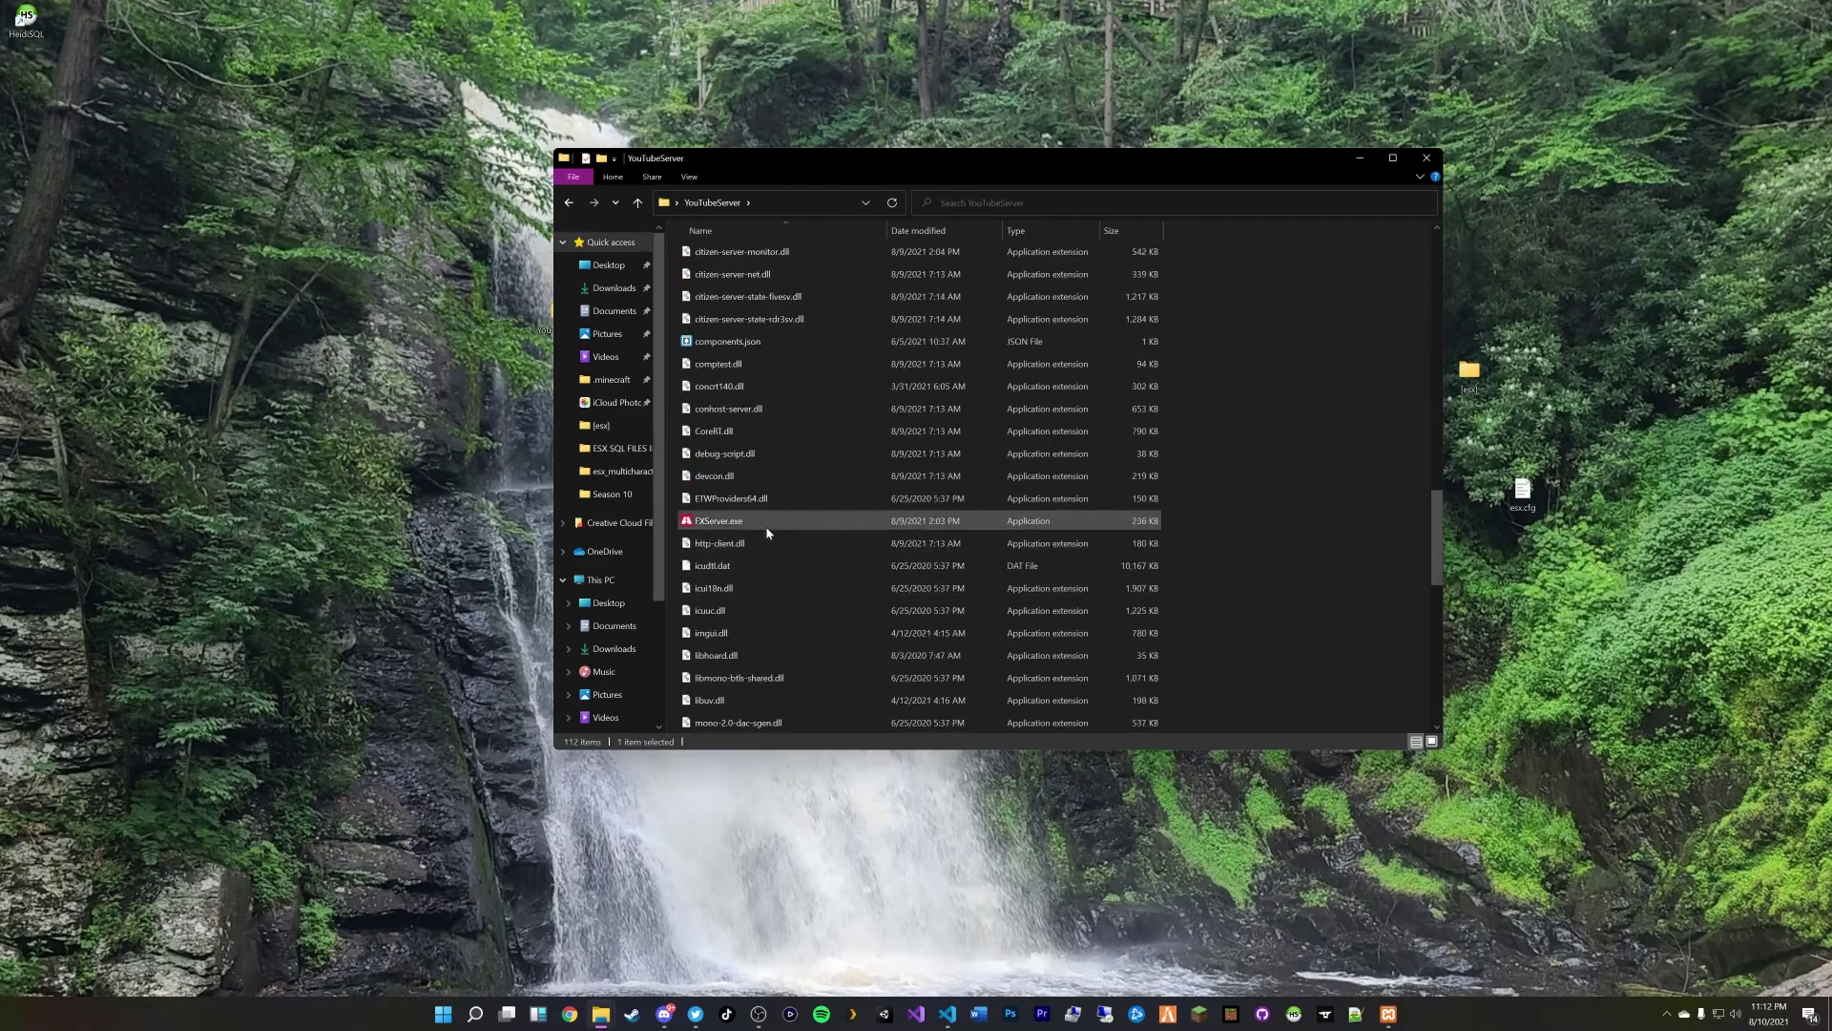
double_click(768, 523)
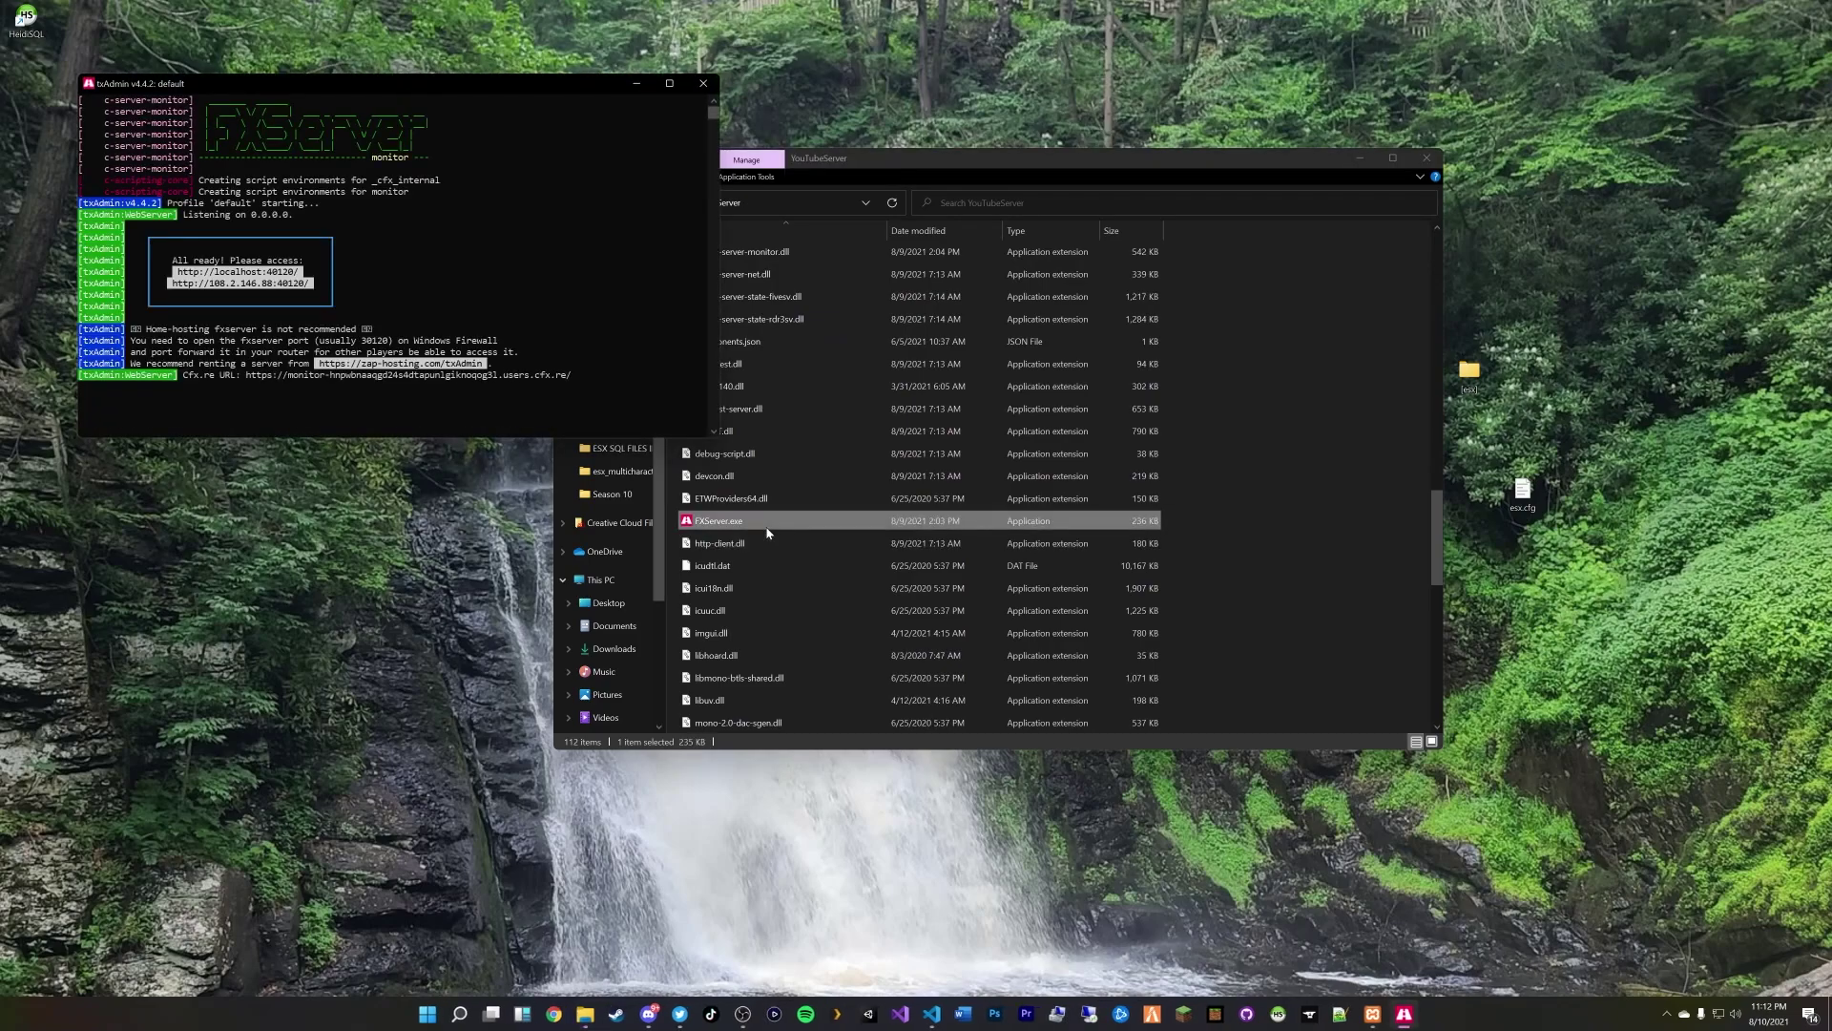
Step: Switch to Chrome, go to localhost:40120, and sign in to txAdmin by authorizing the Cfx.re account
left_click(553, 1013)
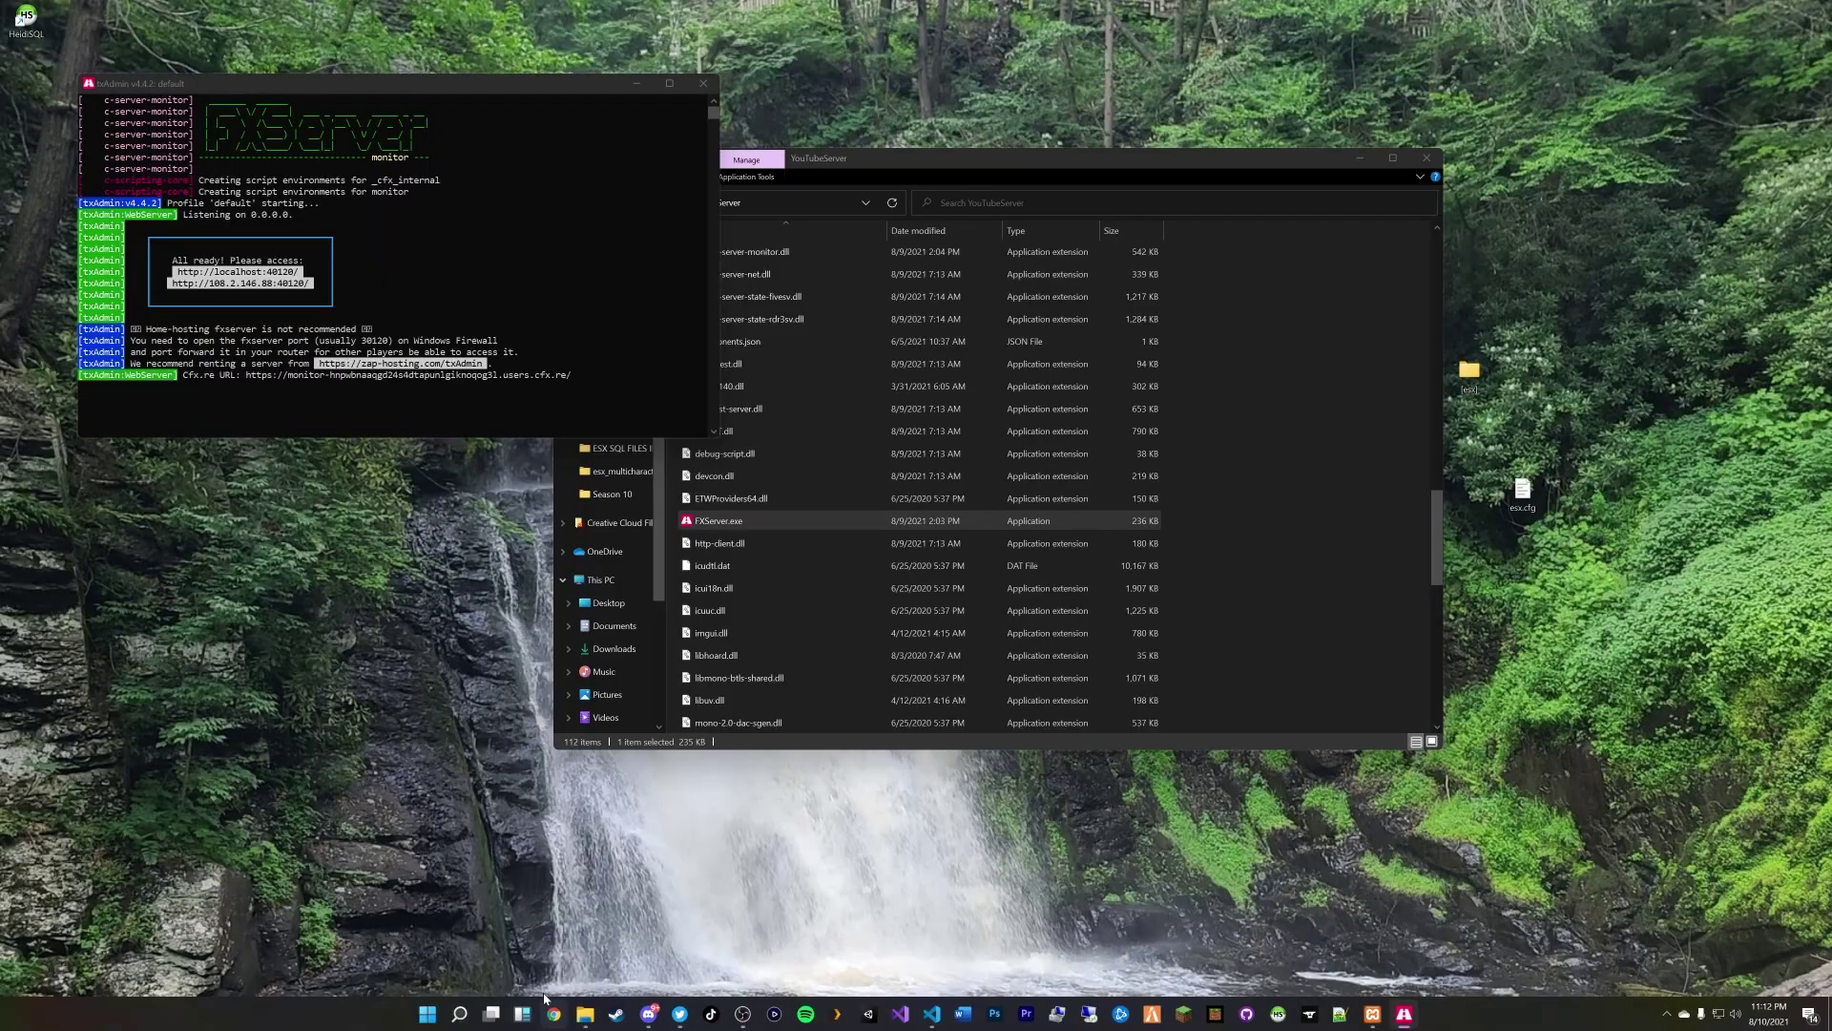
type("local")
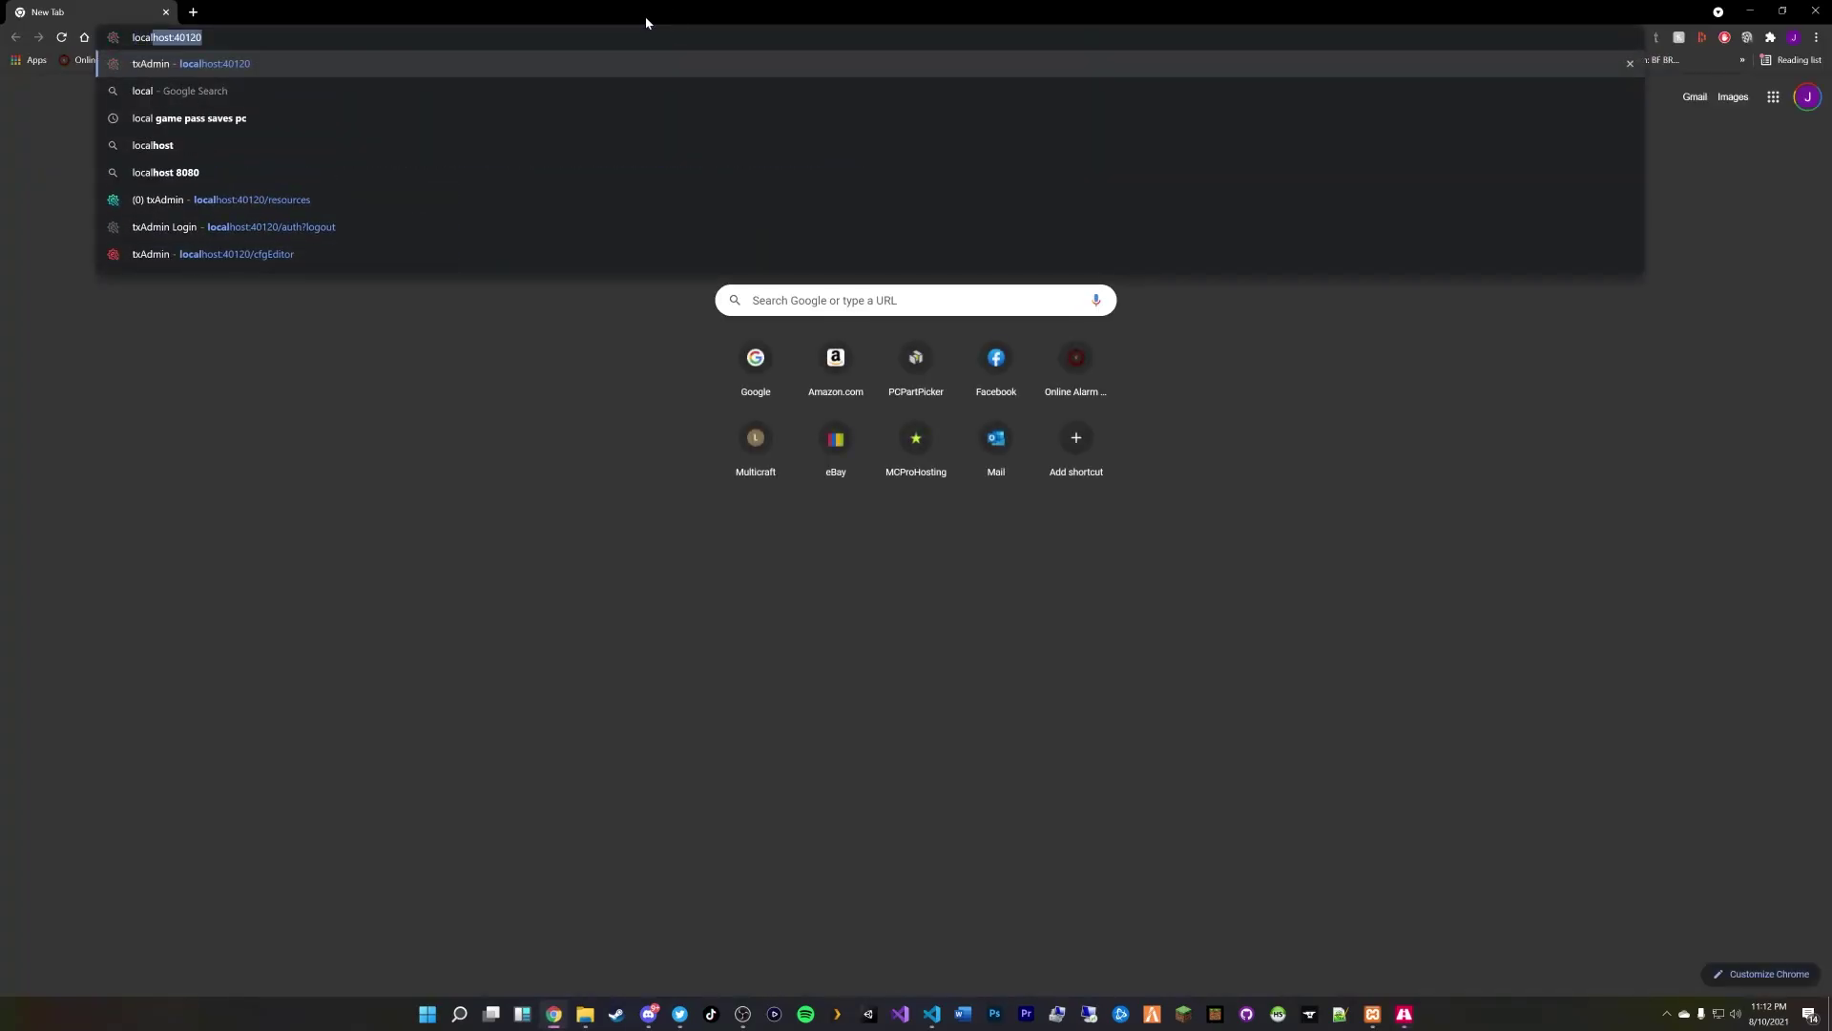
key("Return")
left_click(918, 392)
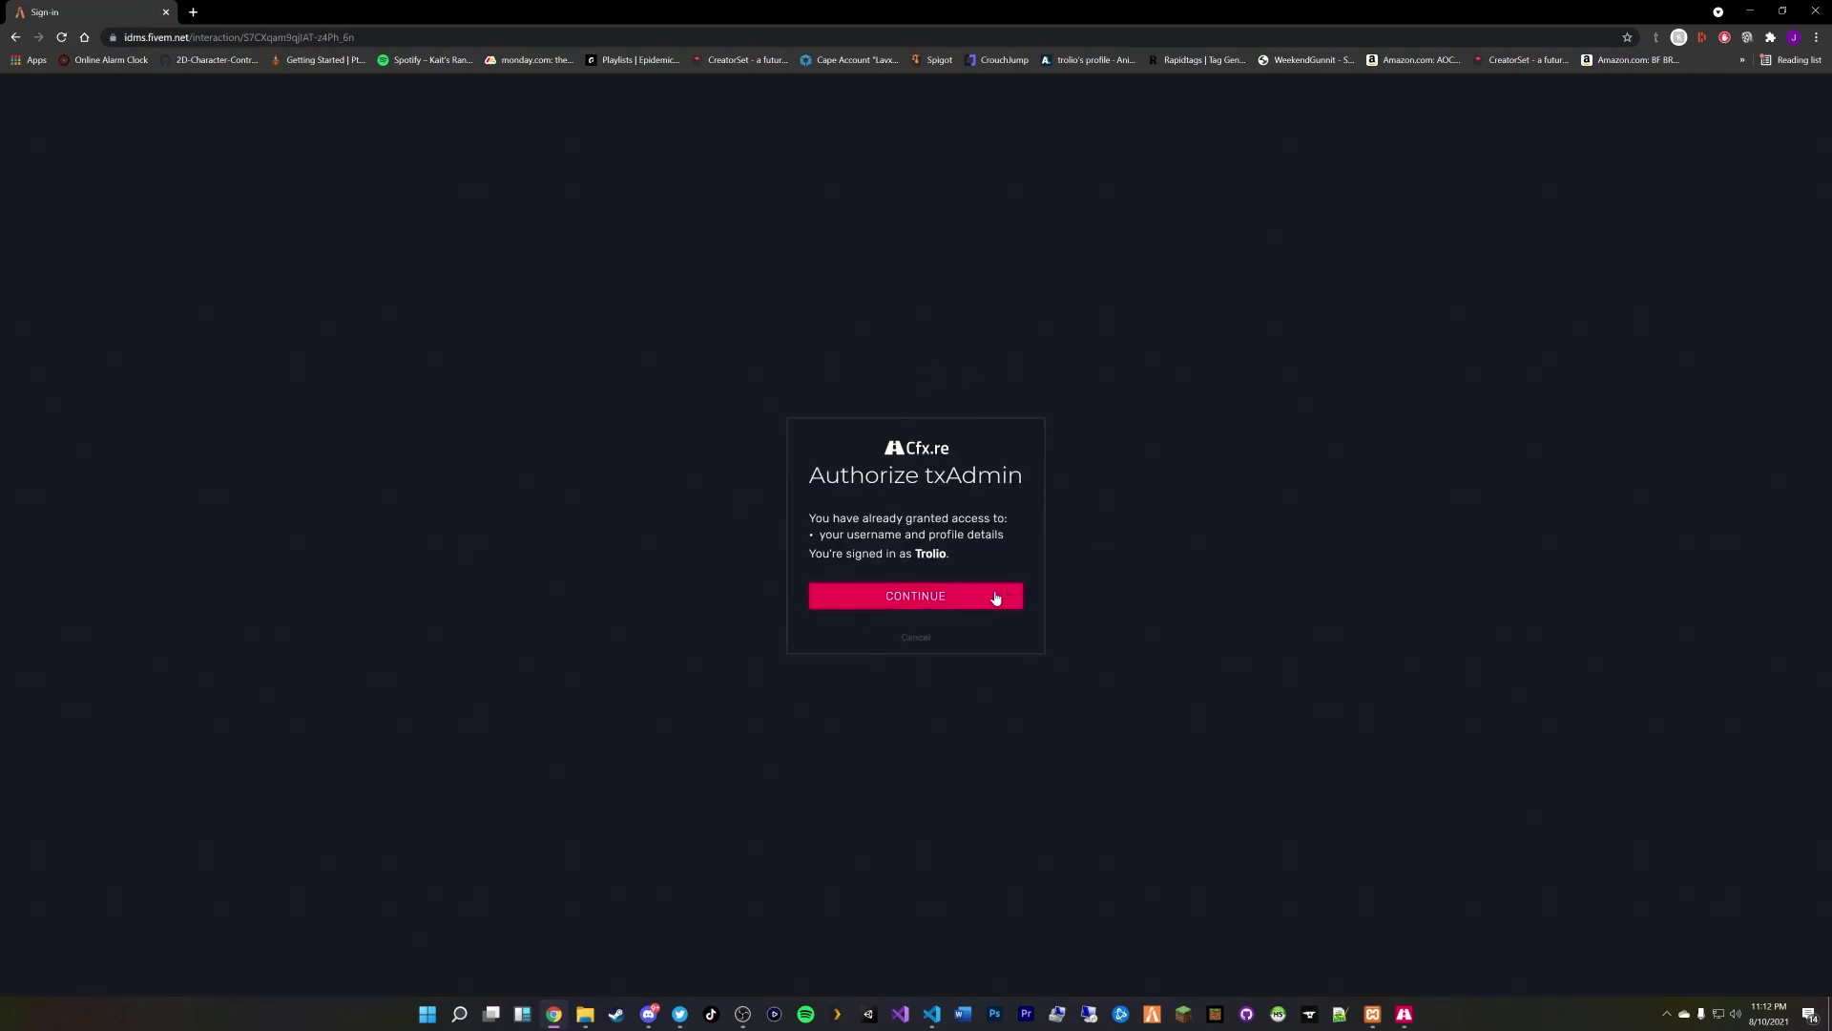
left_click(994, 598)
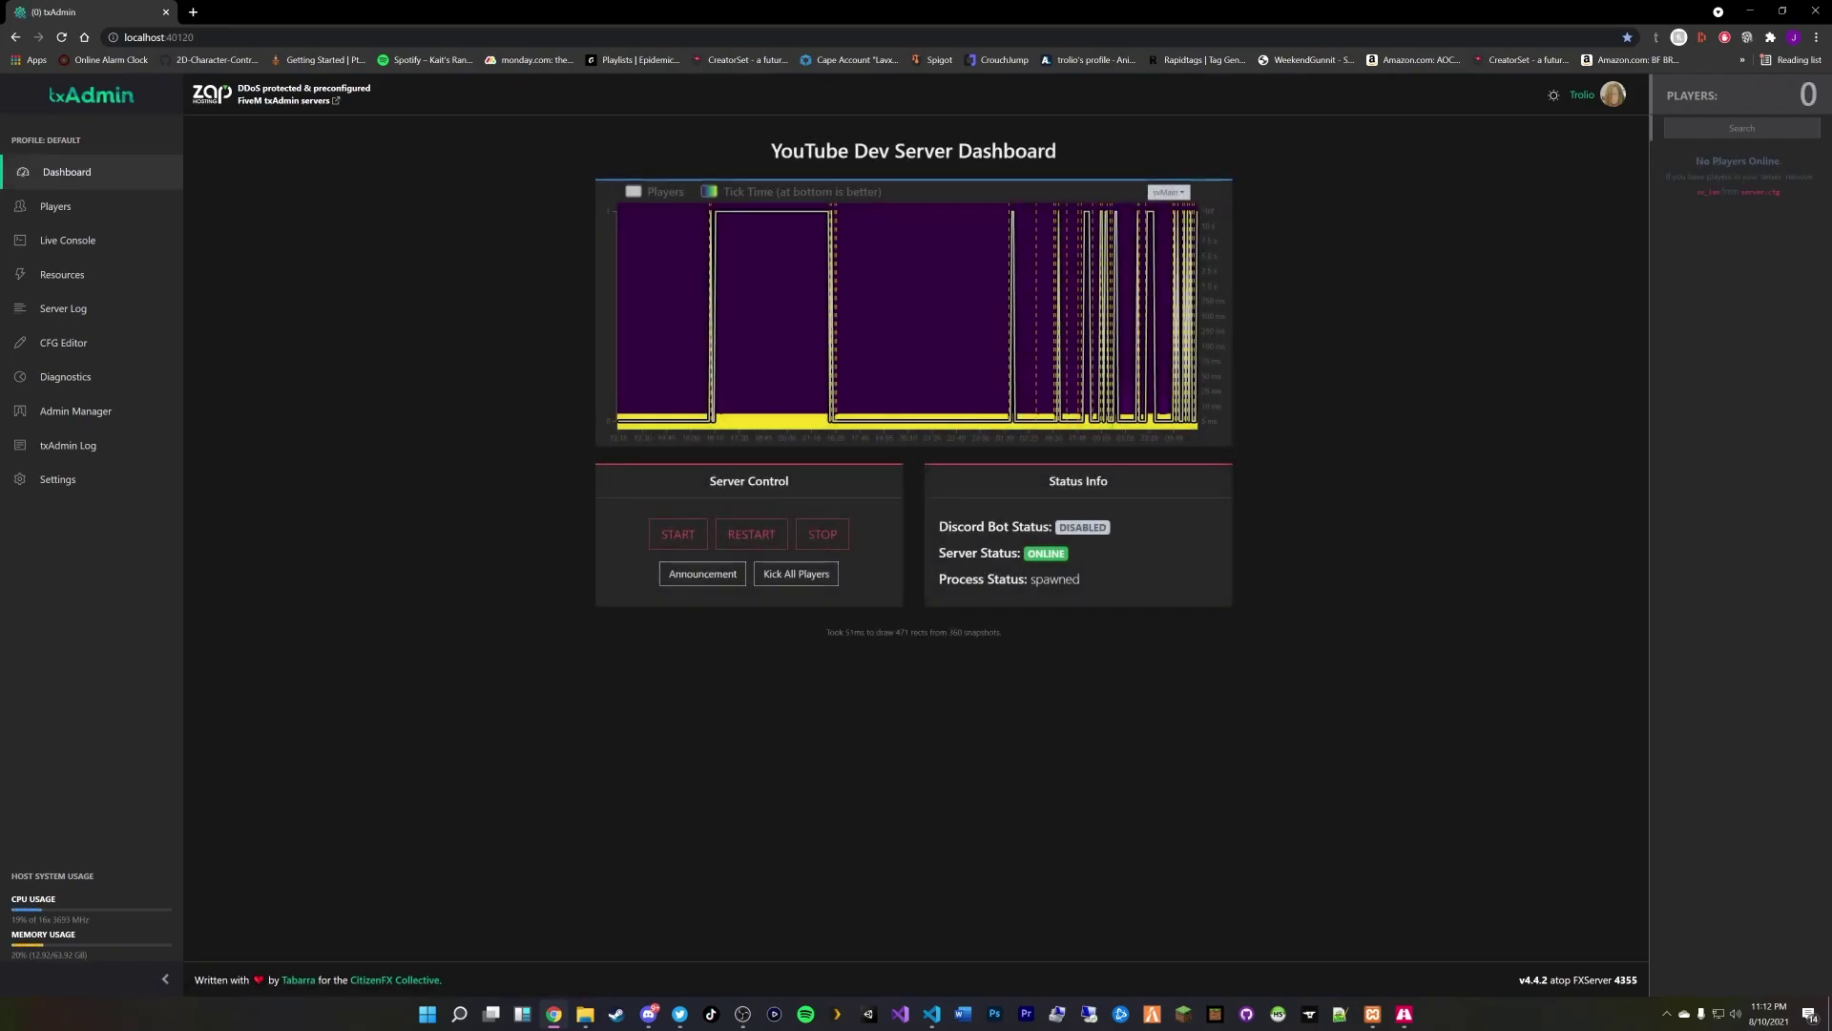
Step: Stop the running server and open its config file for editing at the exec configs/esx.cfg line
left_click(827, 531)
left_click(1047, 565)
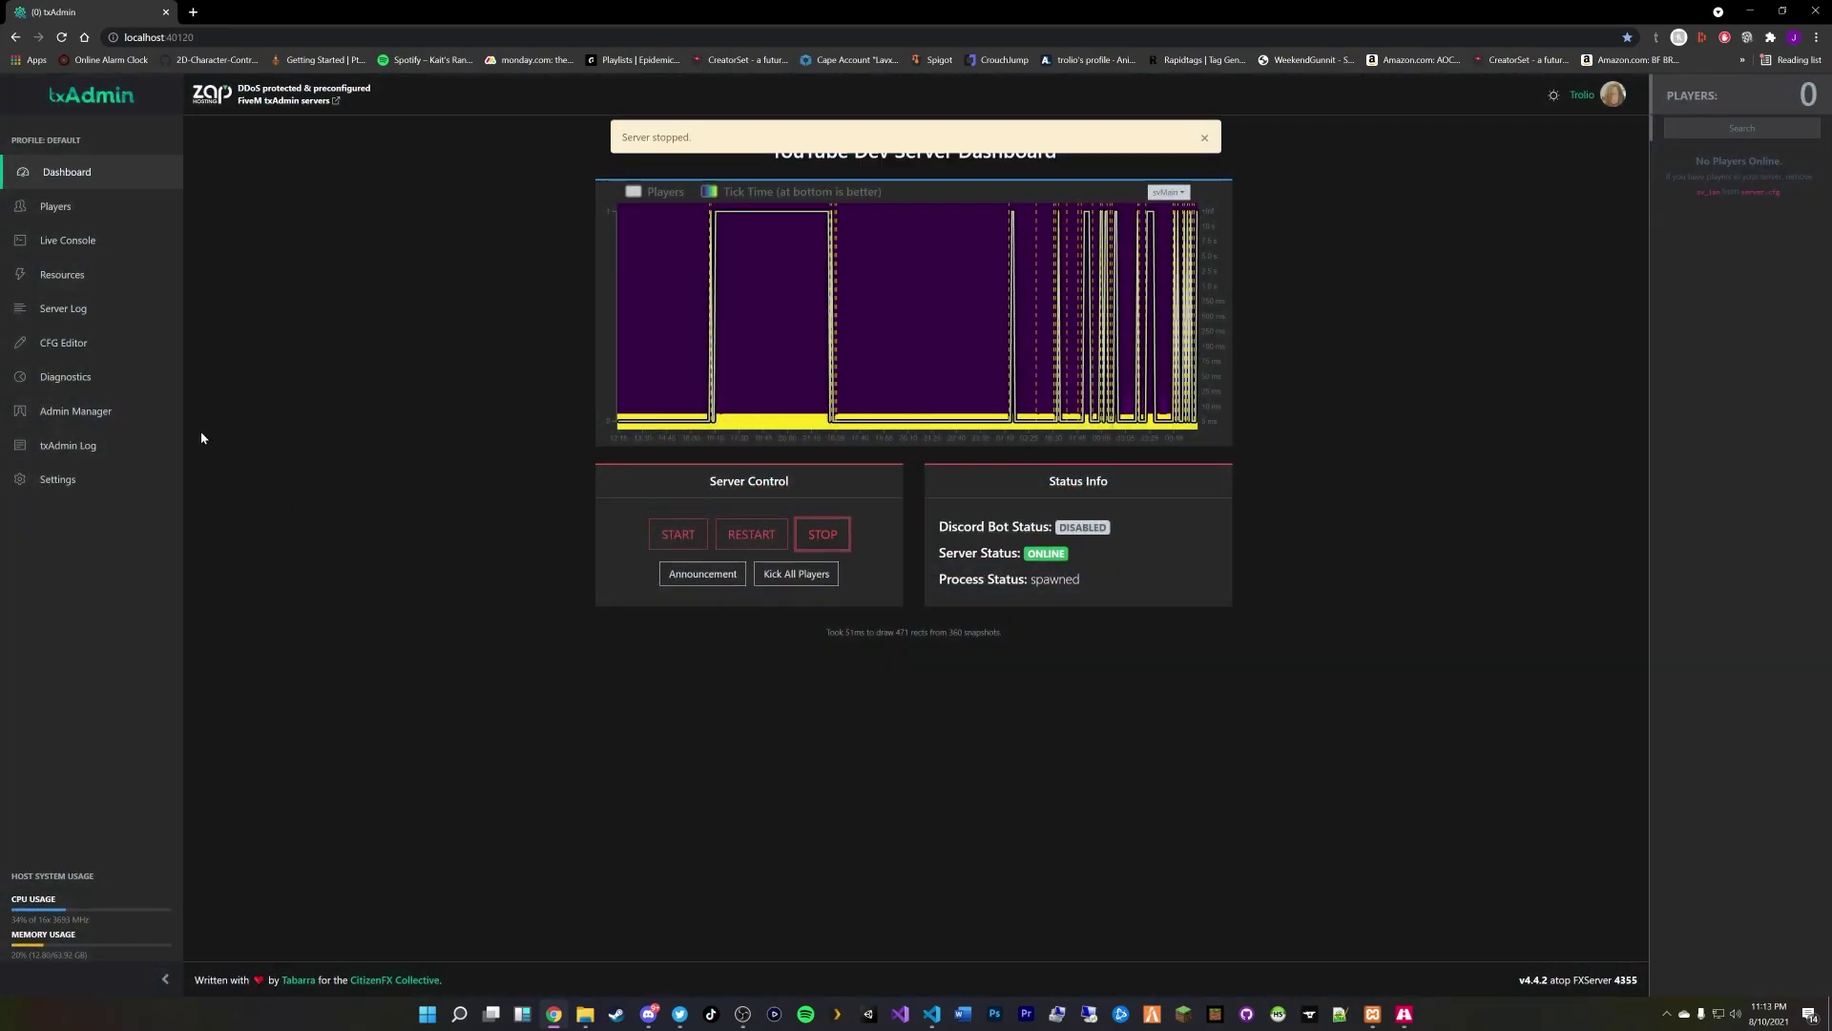
left_click(113, 345)
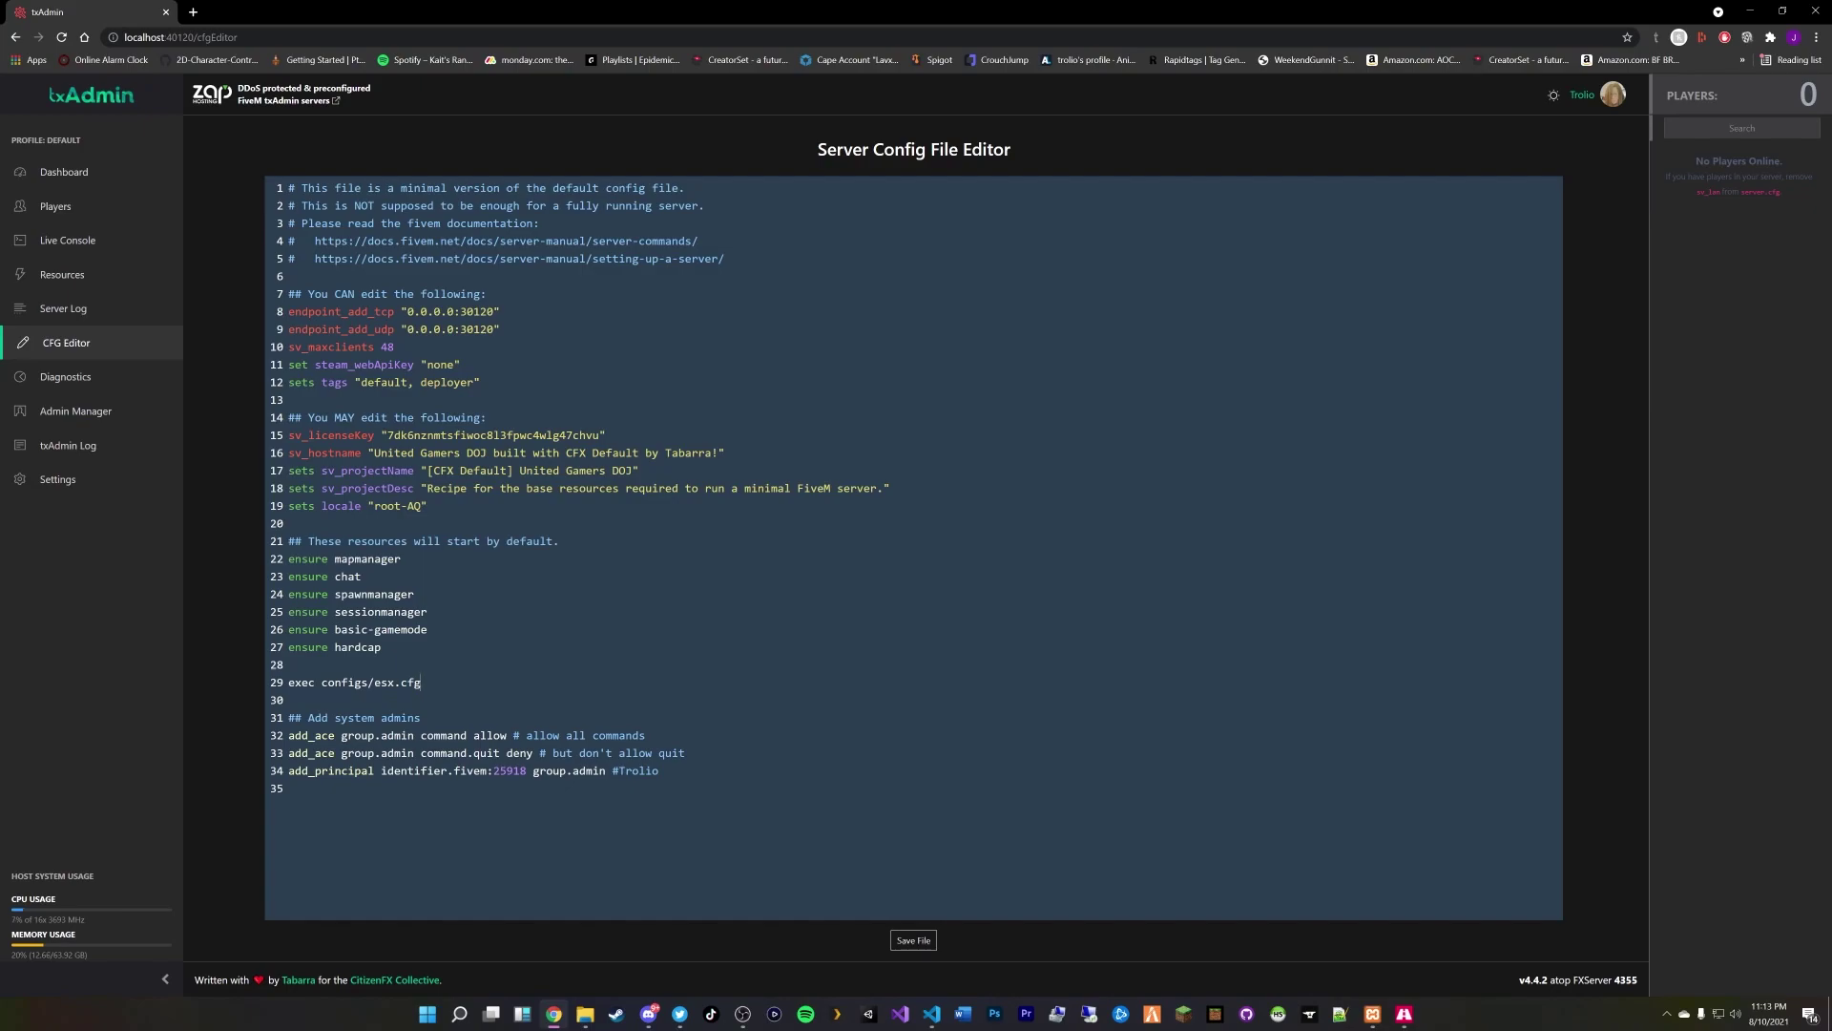
left_click_drag(420, 682, 290, 666)
left_click(423, 683)
Step: Replace the server name in the sv_hostname line with YouTube Dev Server, keeping the "built with CFX Default" part
key("ctrl+BackSpace")
key("ctrl+BackSpace")
key("ctrl+BackSpace")
type("YouTube")
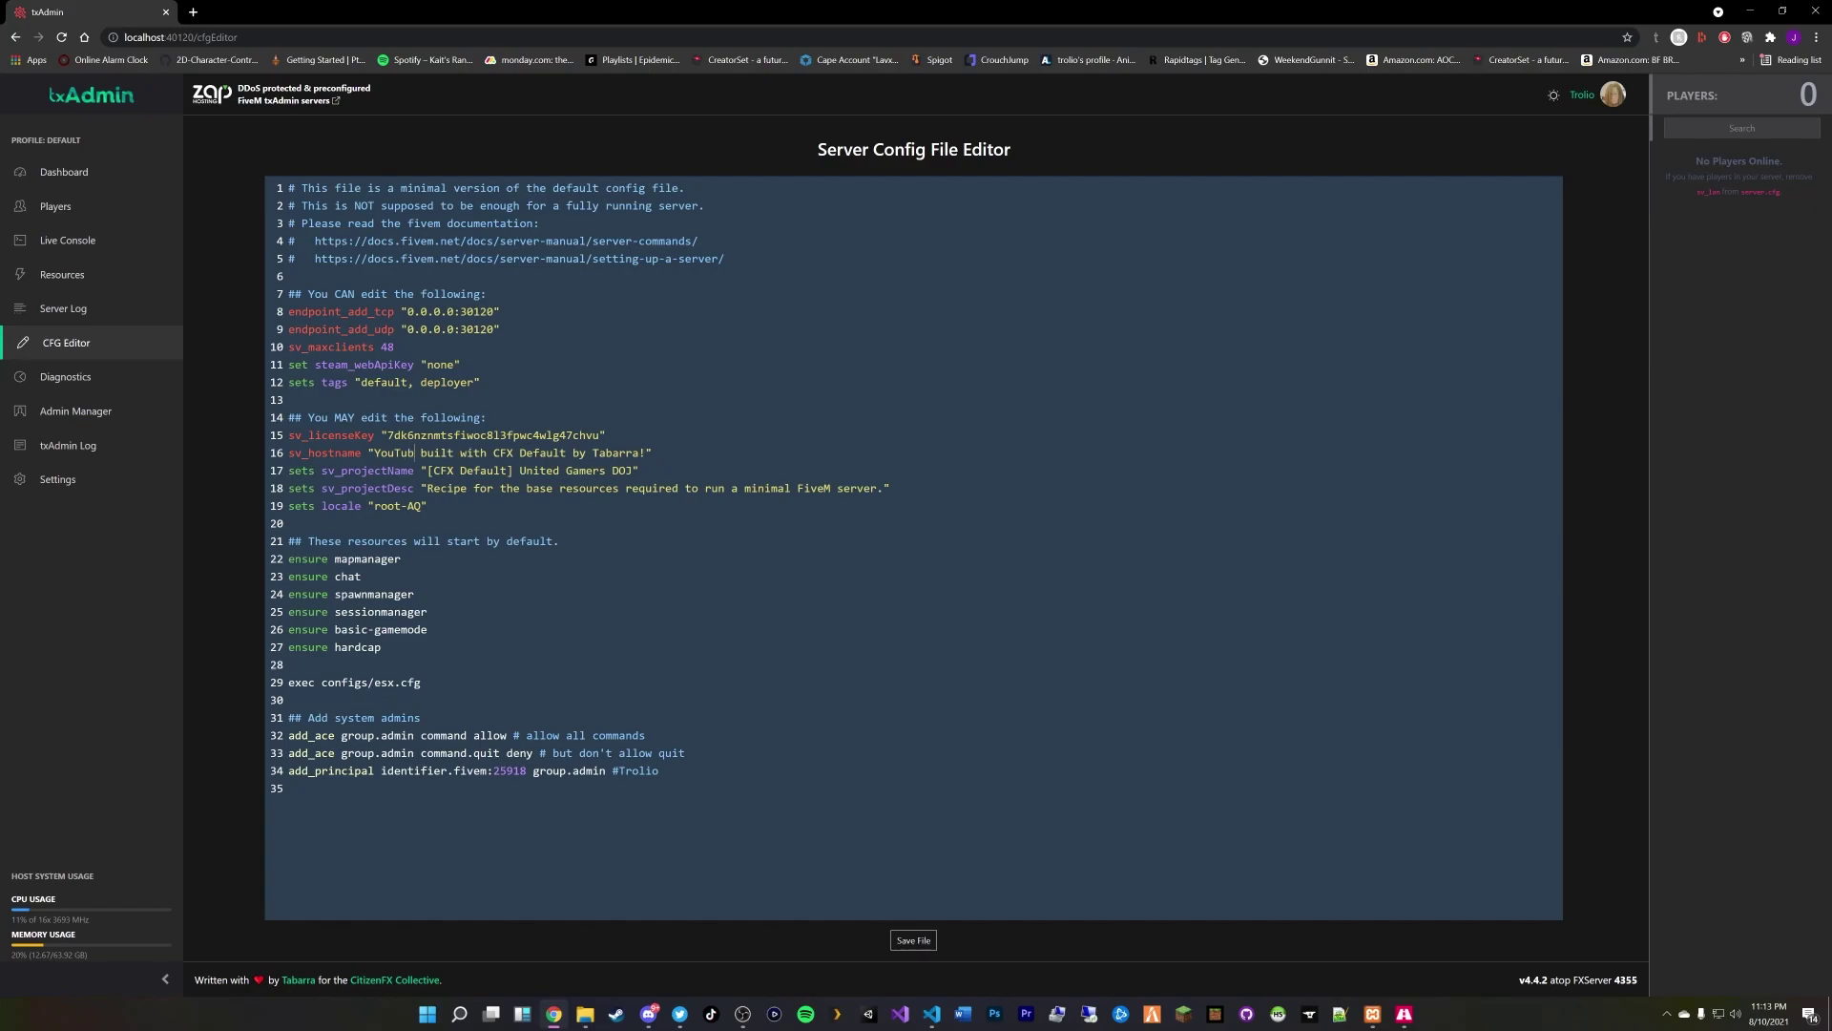
type(" Recor")
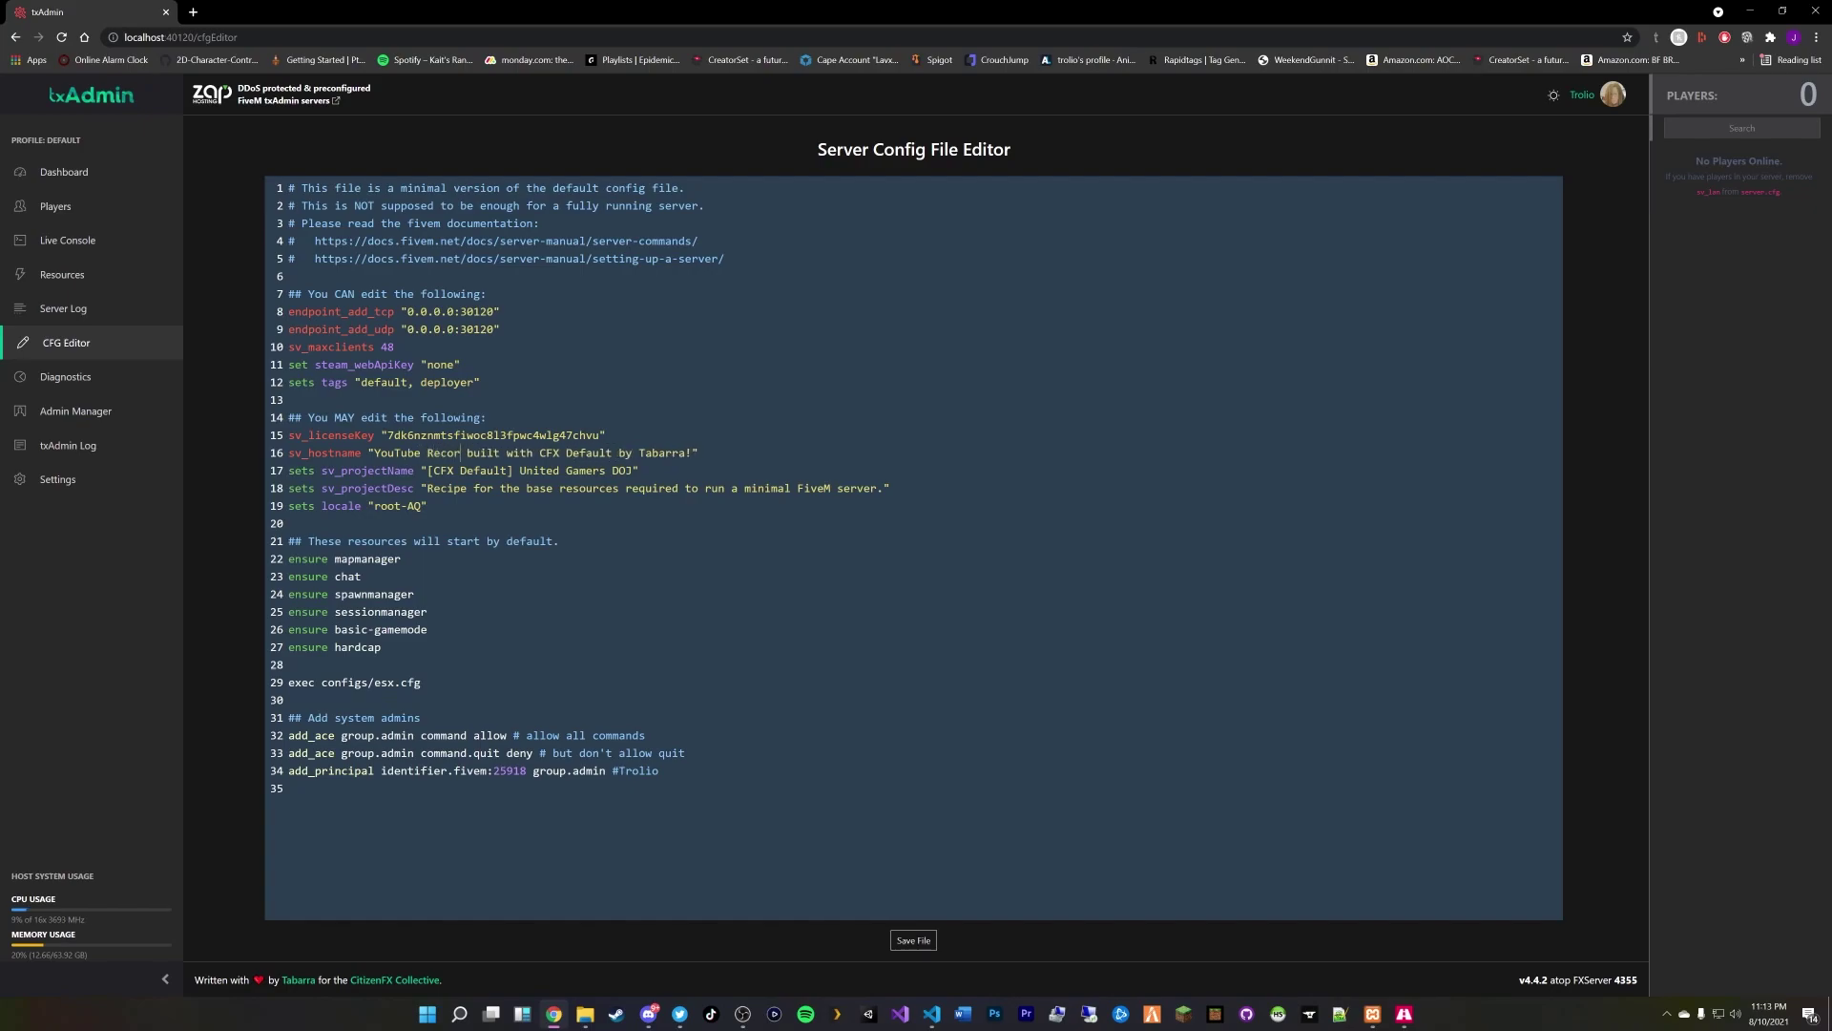
type("c")
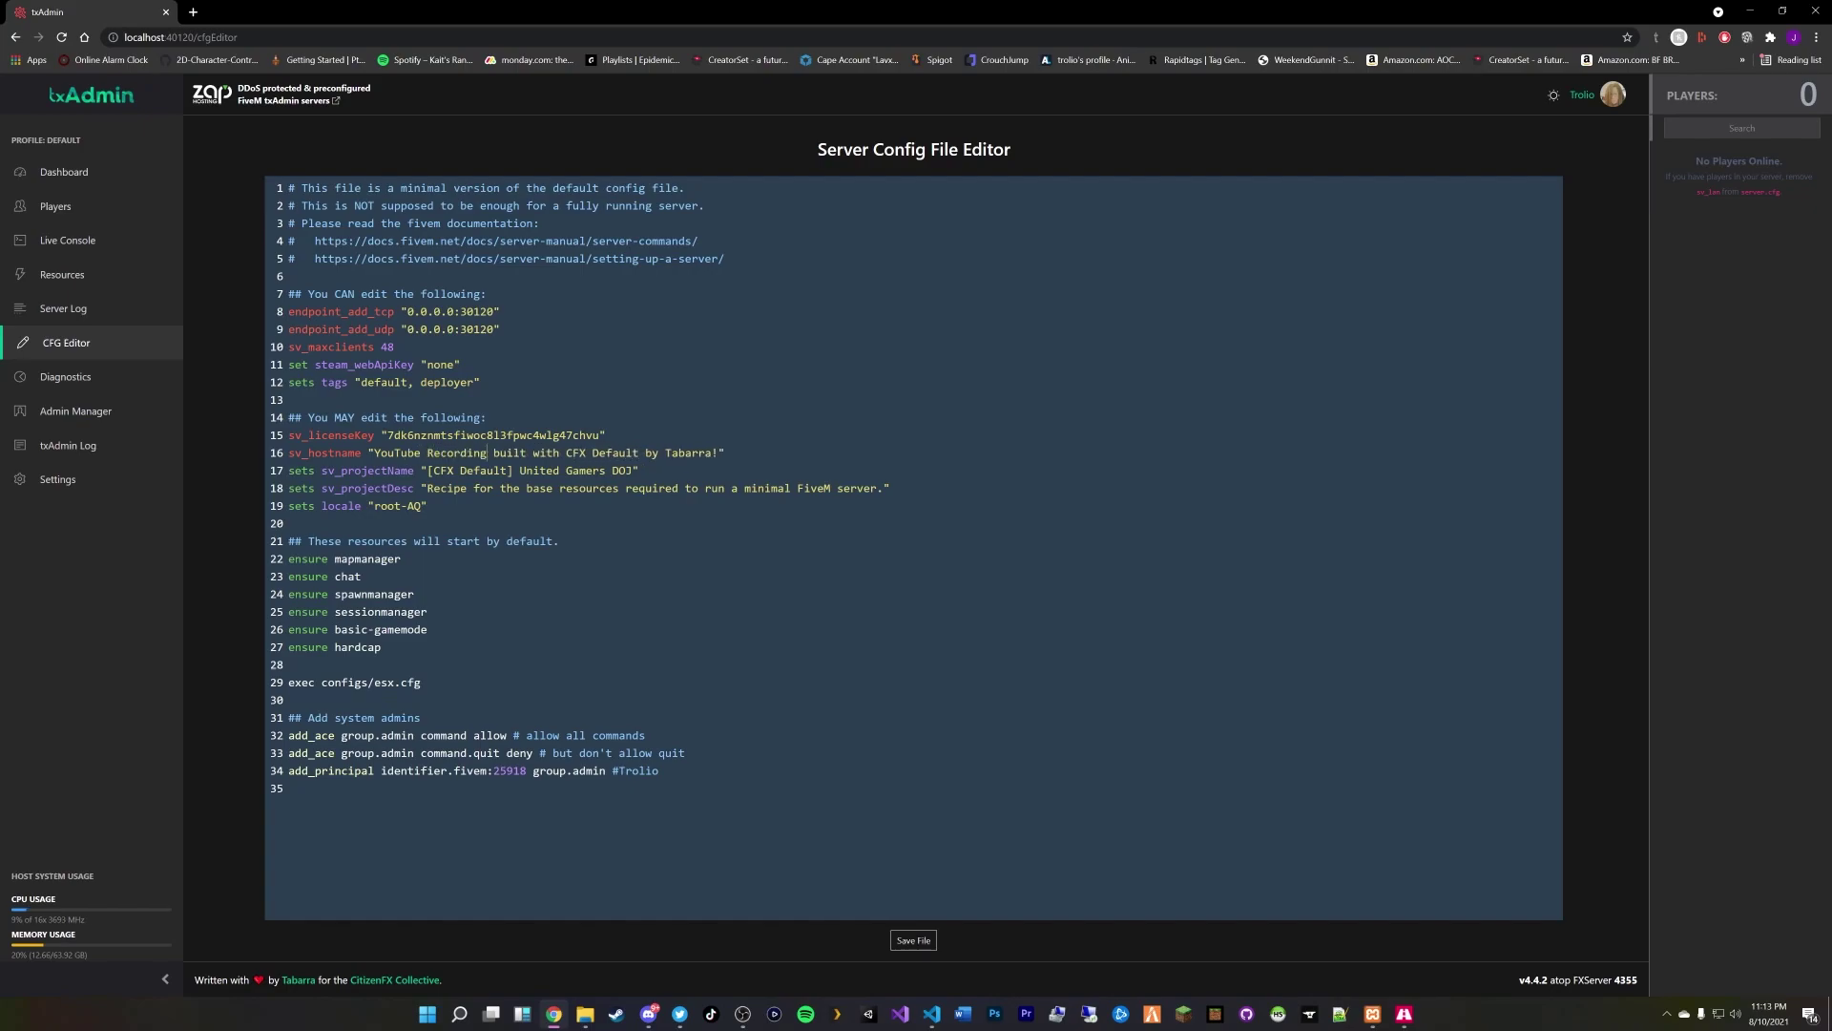
key("BackSpace")
key("BackSpace")
key("BackSpace")
type("Dev Se")
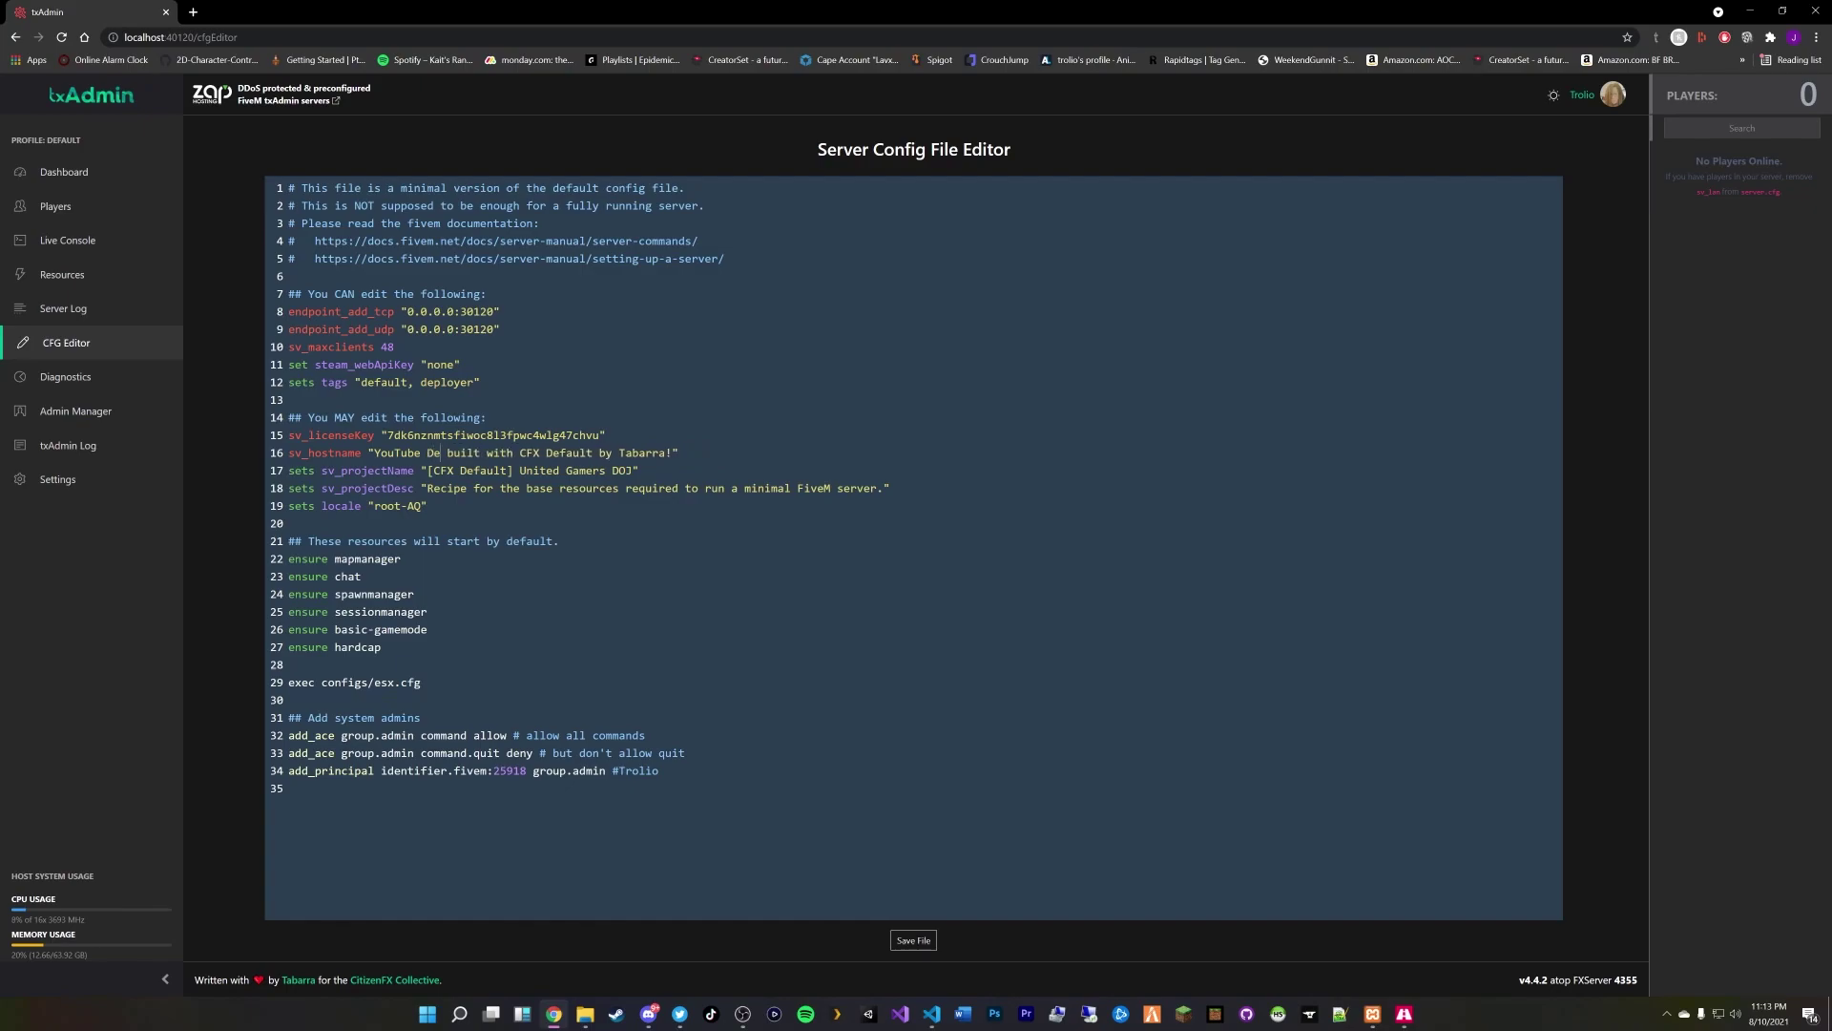
type("rver")
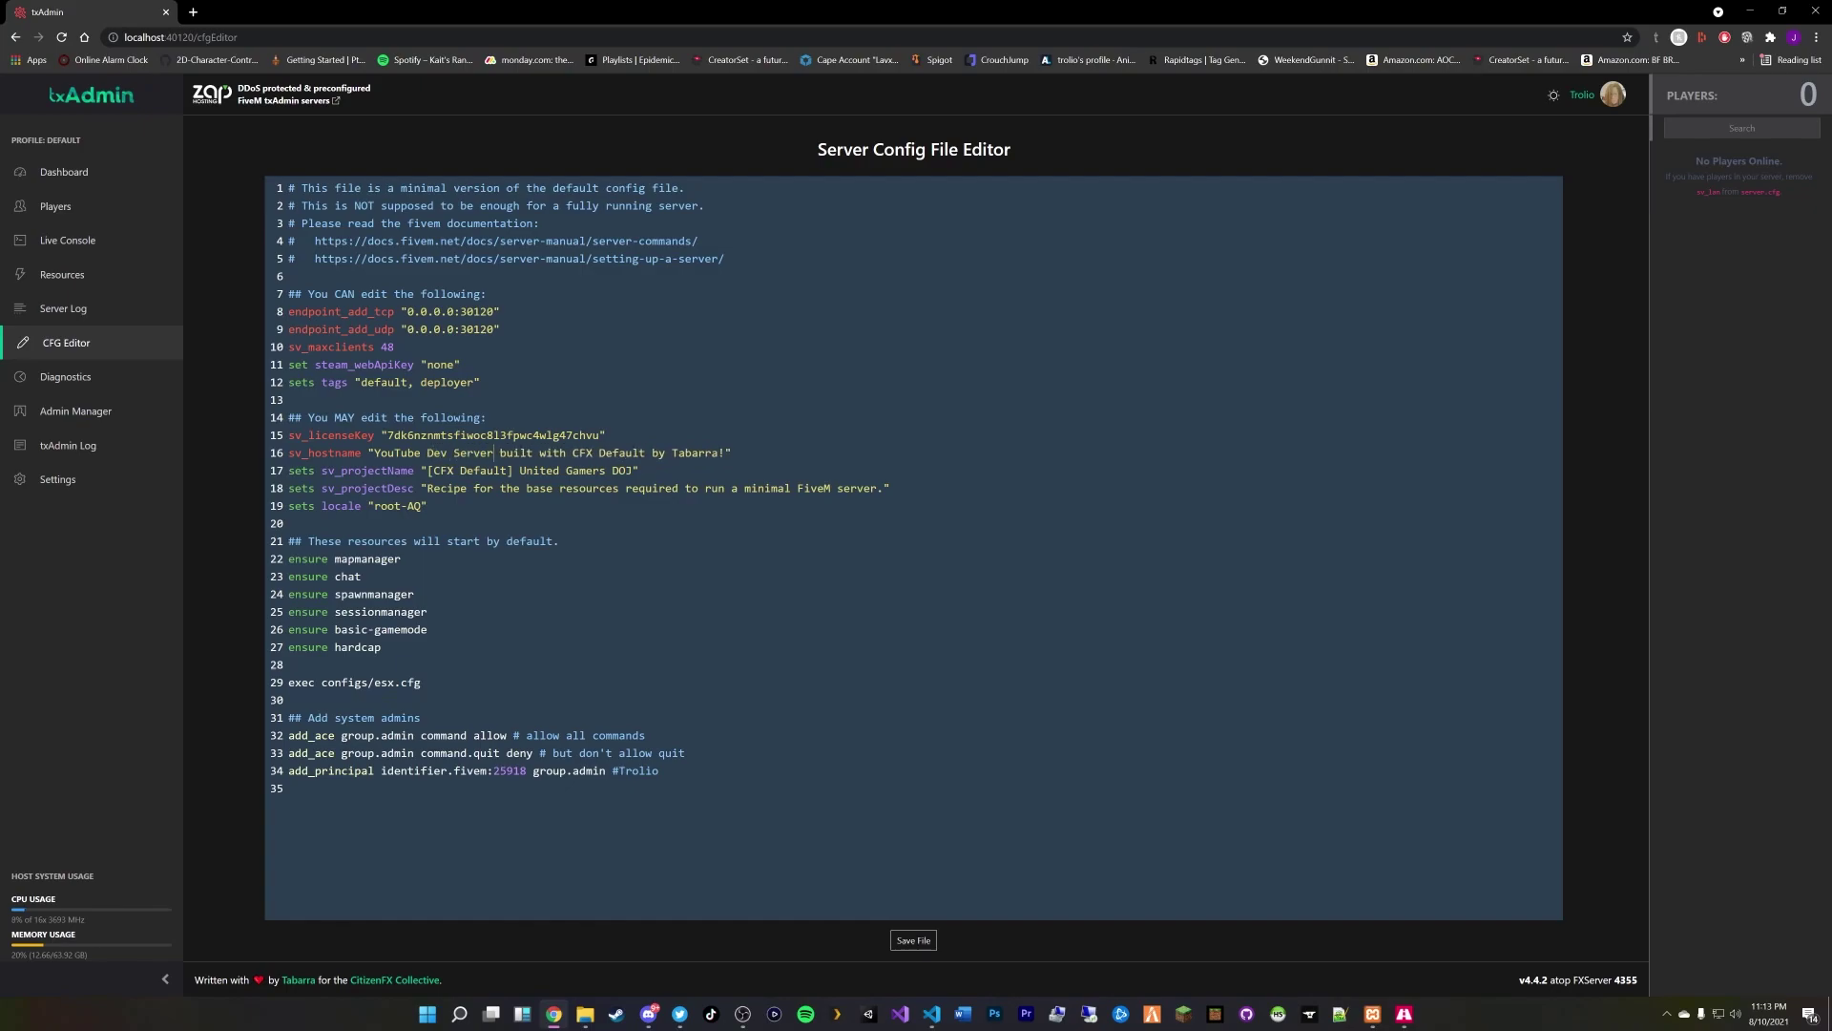
Step: Set sv_projectName to "[CFX Default] YouTube Dev Server", save the config file, and return to the dashboard
left_click(913, 940)
key("shift+End")
type("YouTube Dev Server")
key("ctrl+s")
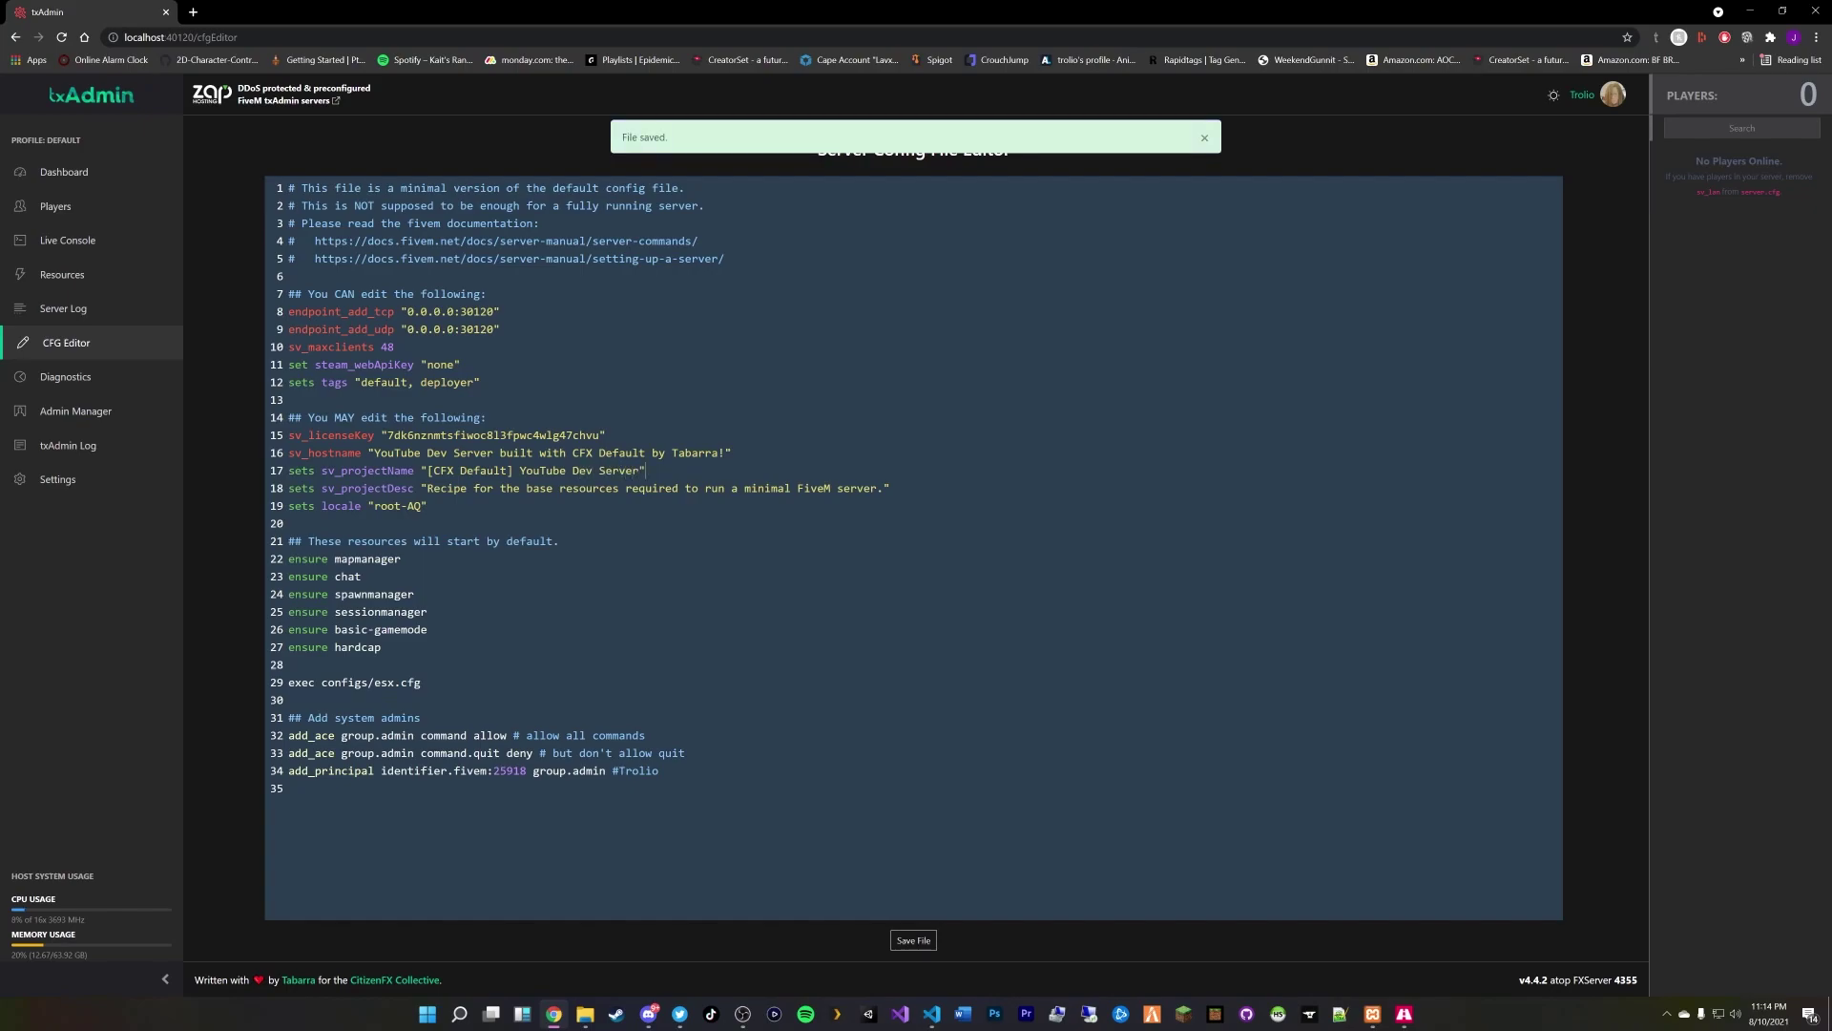
left_click(914, 940)
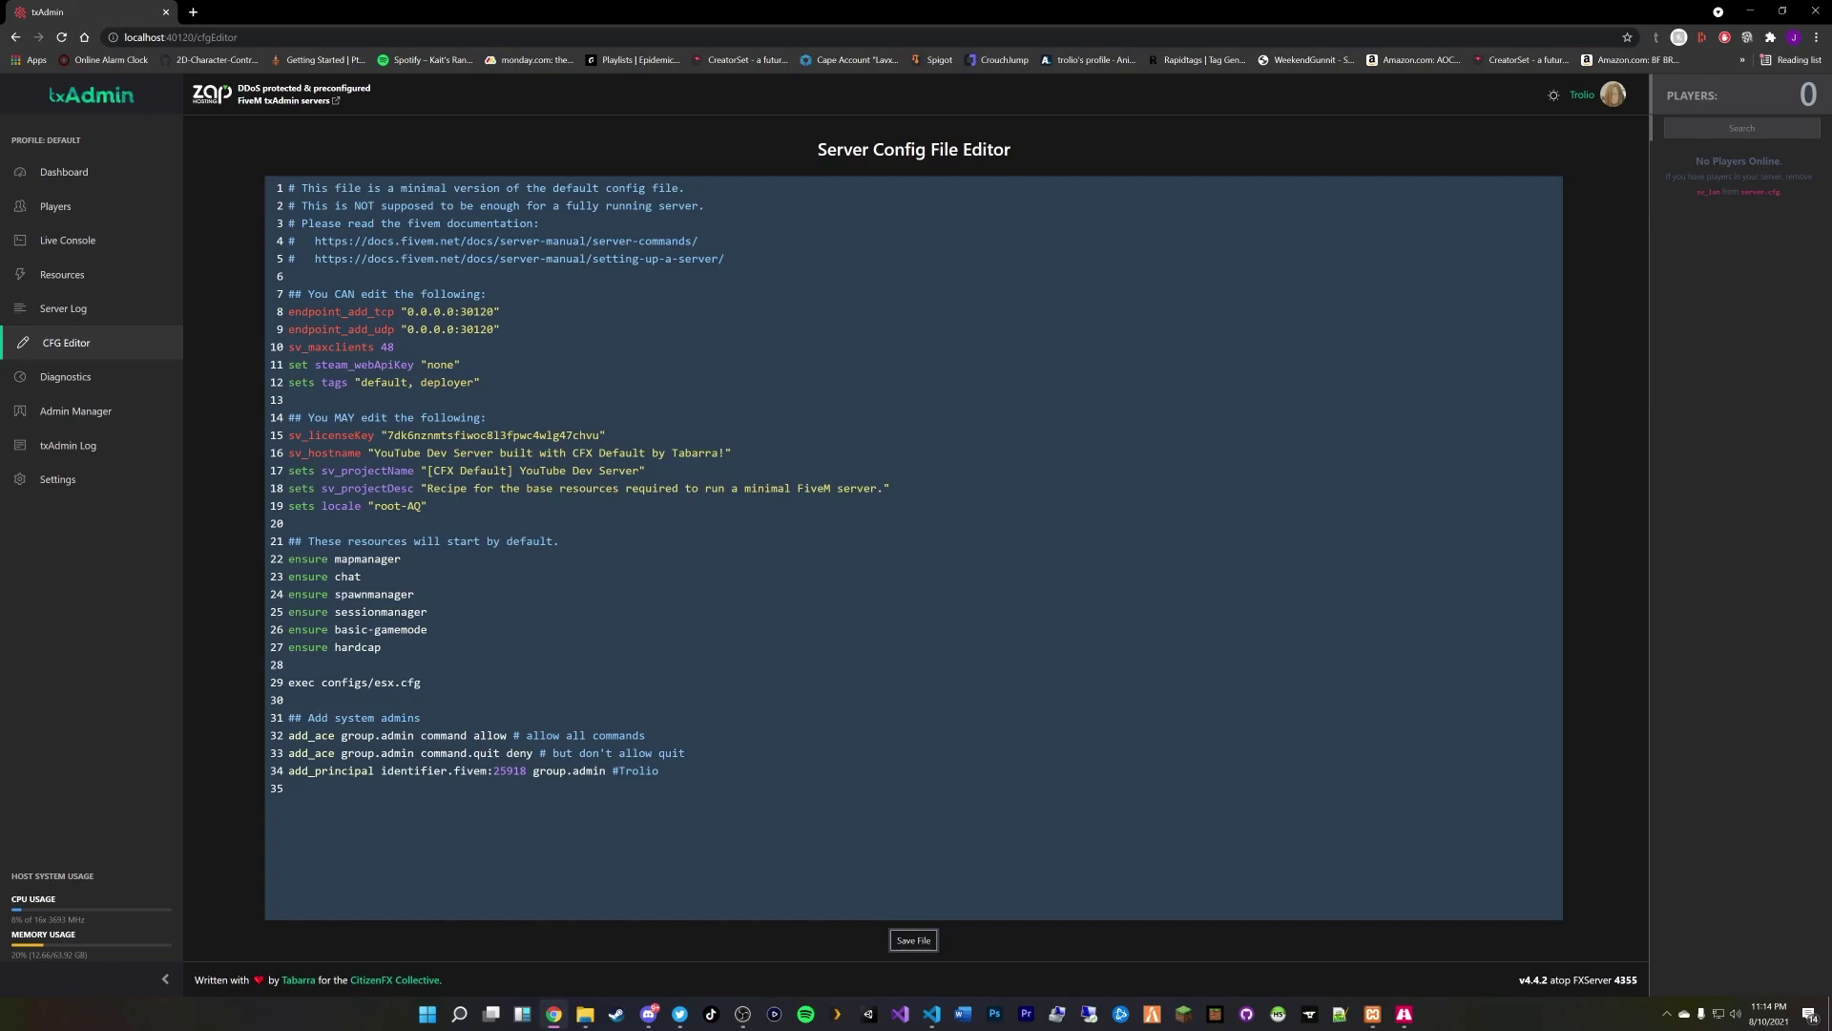
left_click(153, 170)
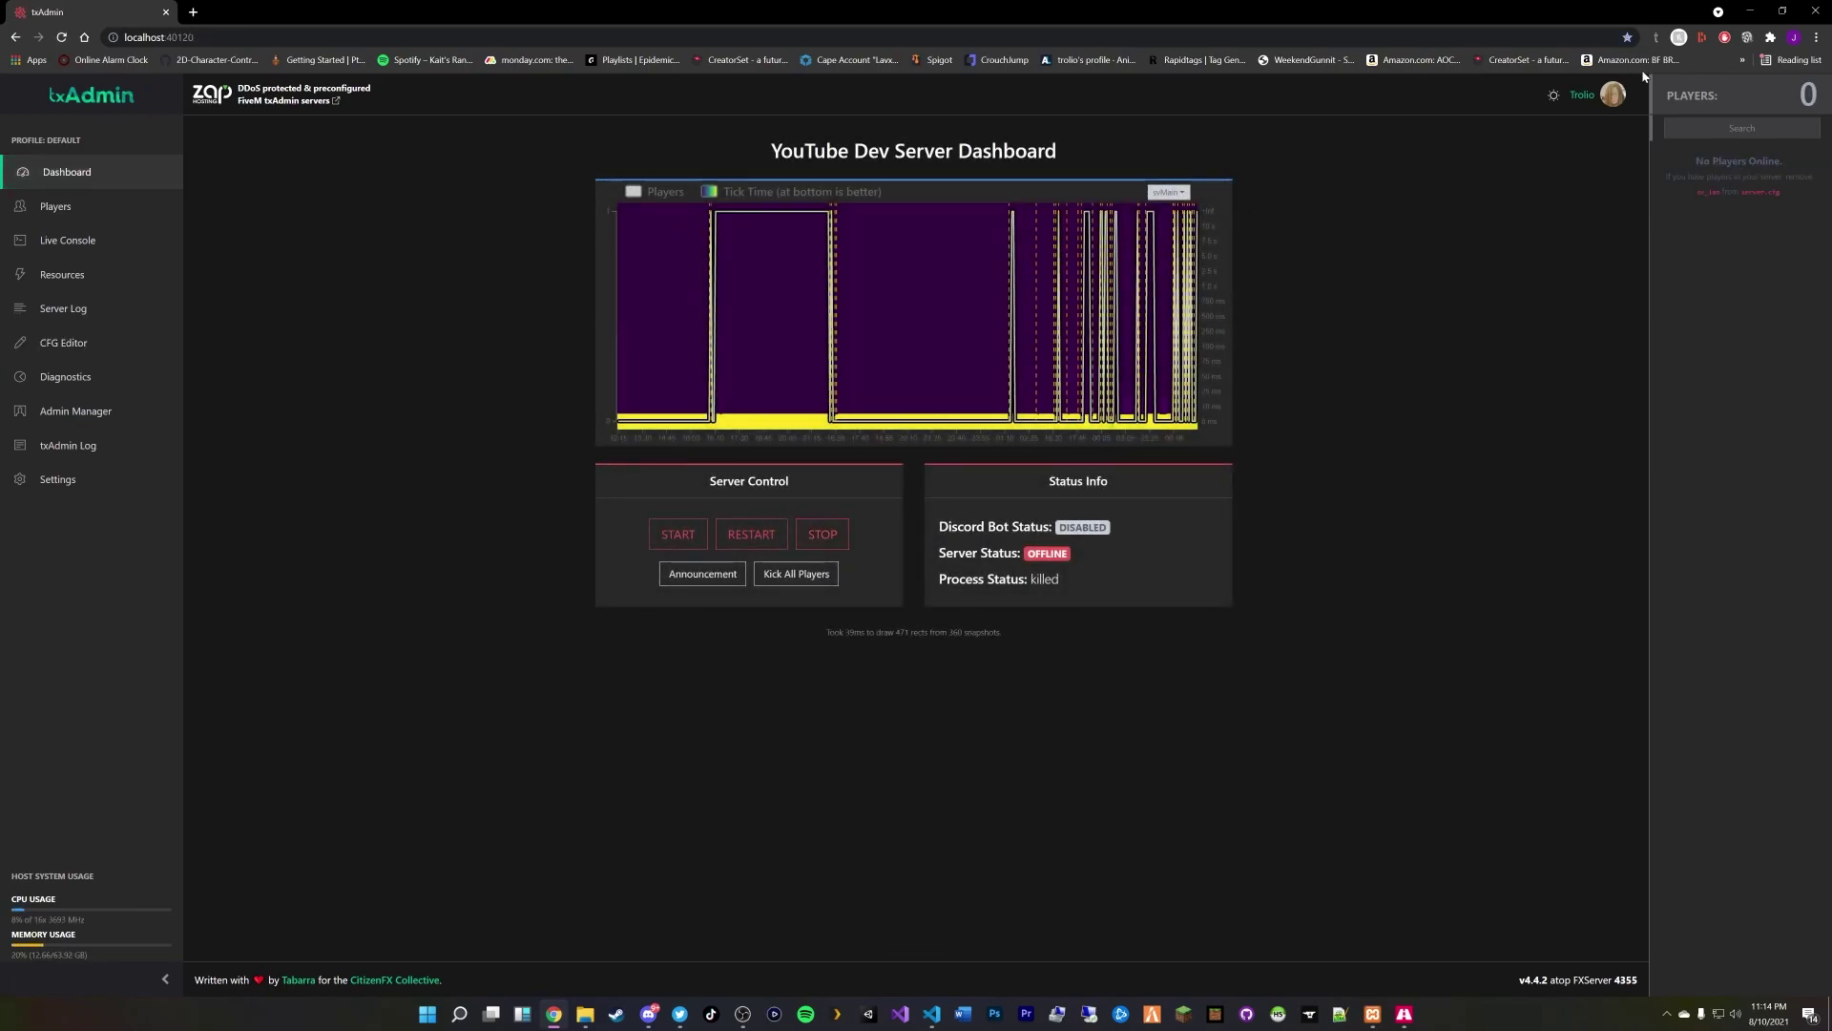
Step: Switch to File Explorer and open the resources folder in YouTubeServer\txData\CFXDefault_131438.base
left_click(1749, 10)
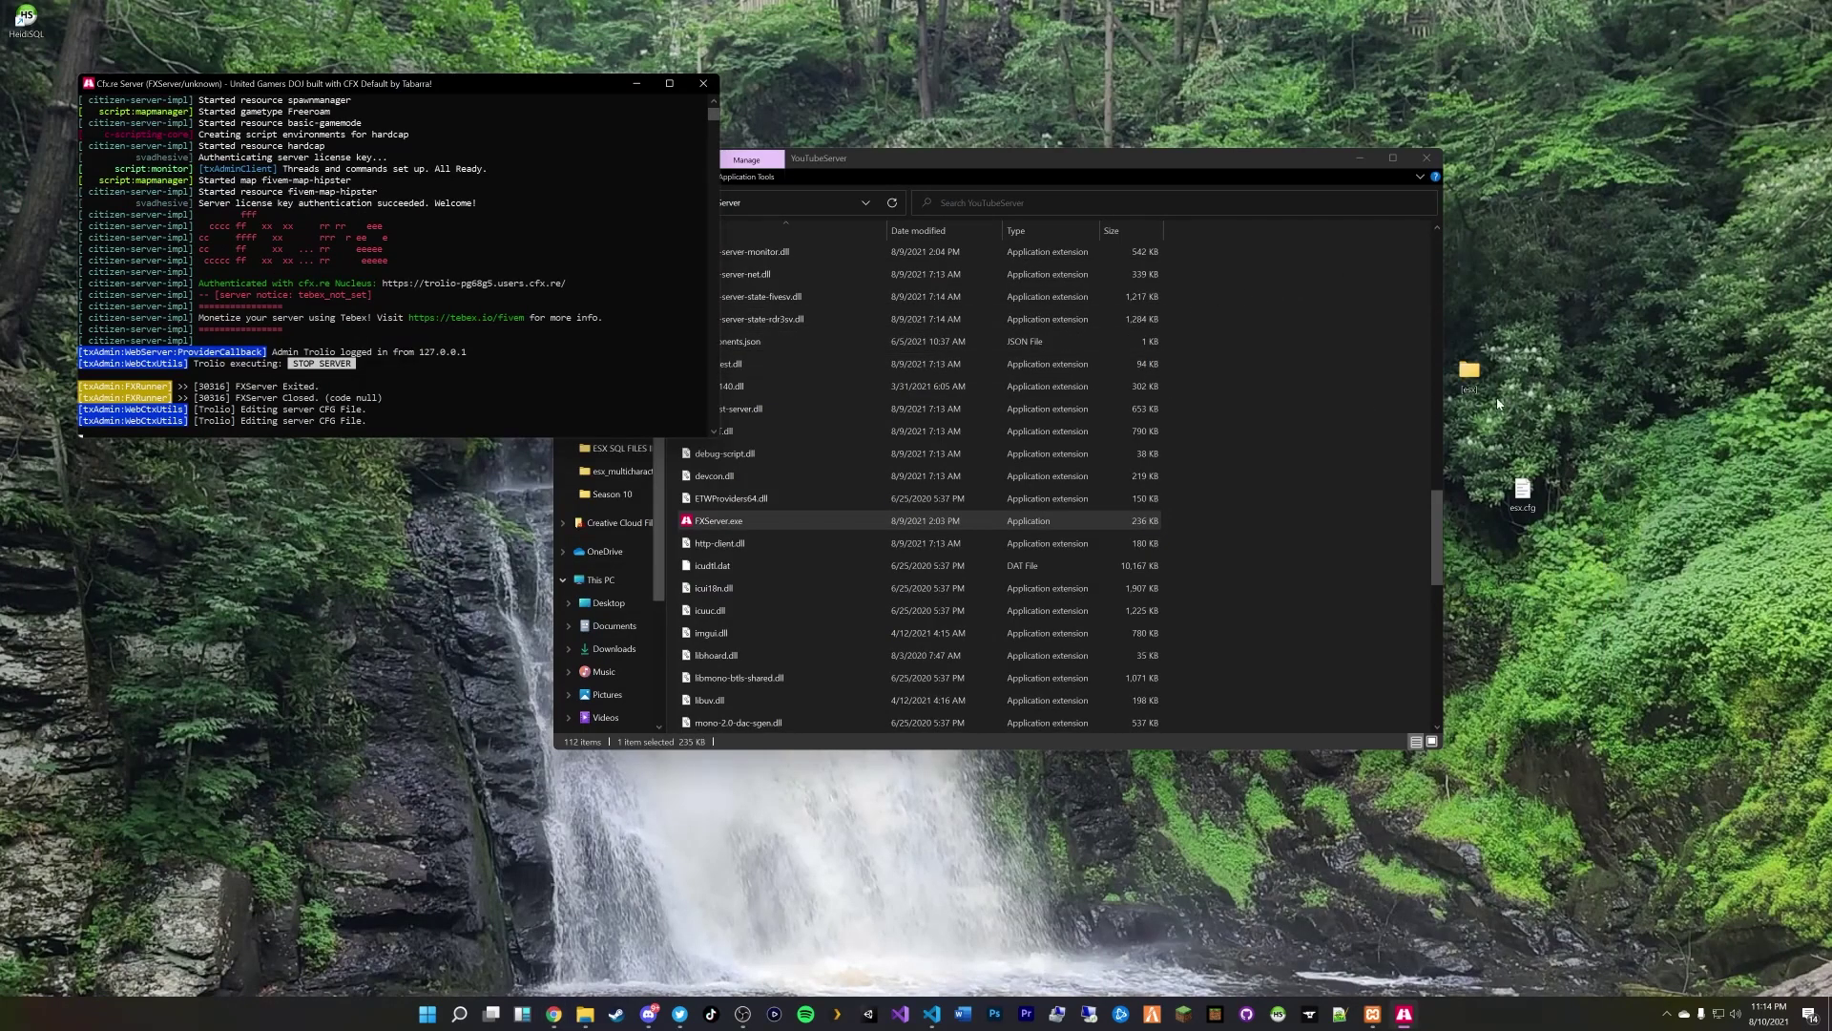
left_click(1239, 344)
scroll(1240, 343, "up", 15)
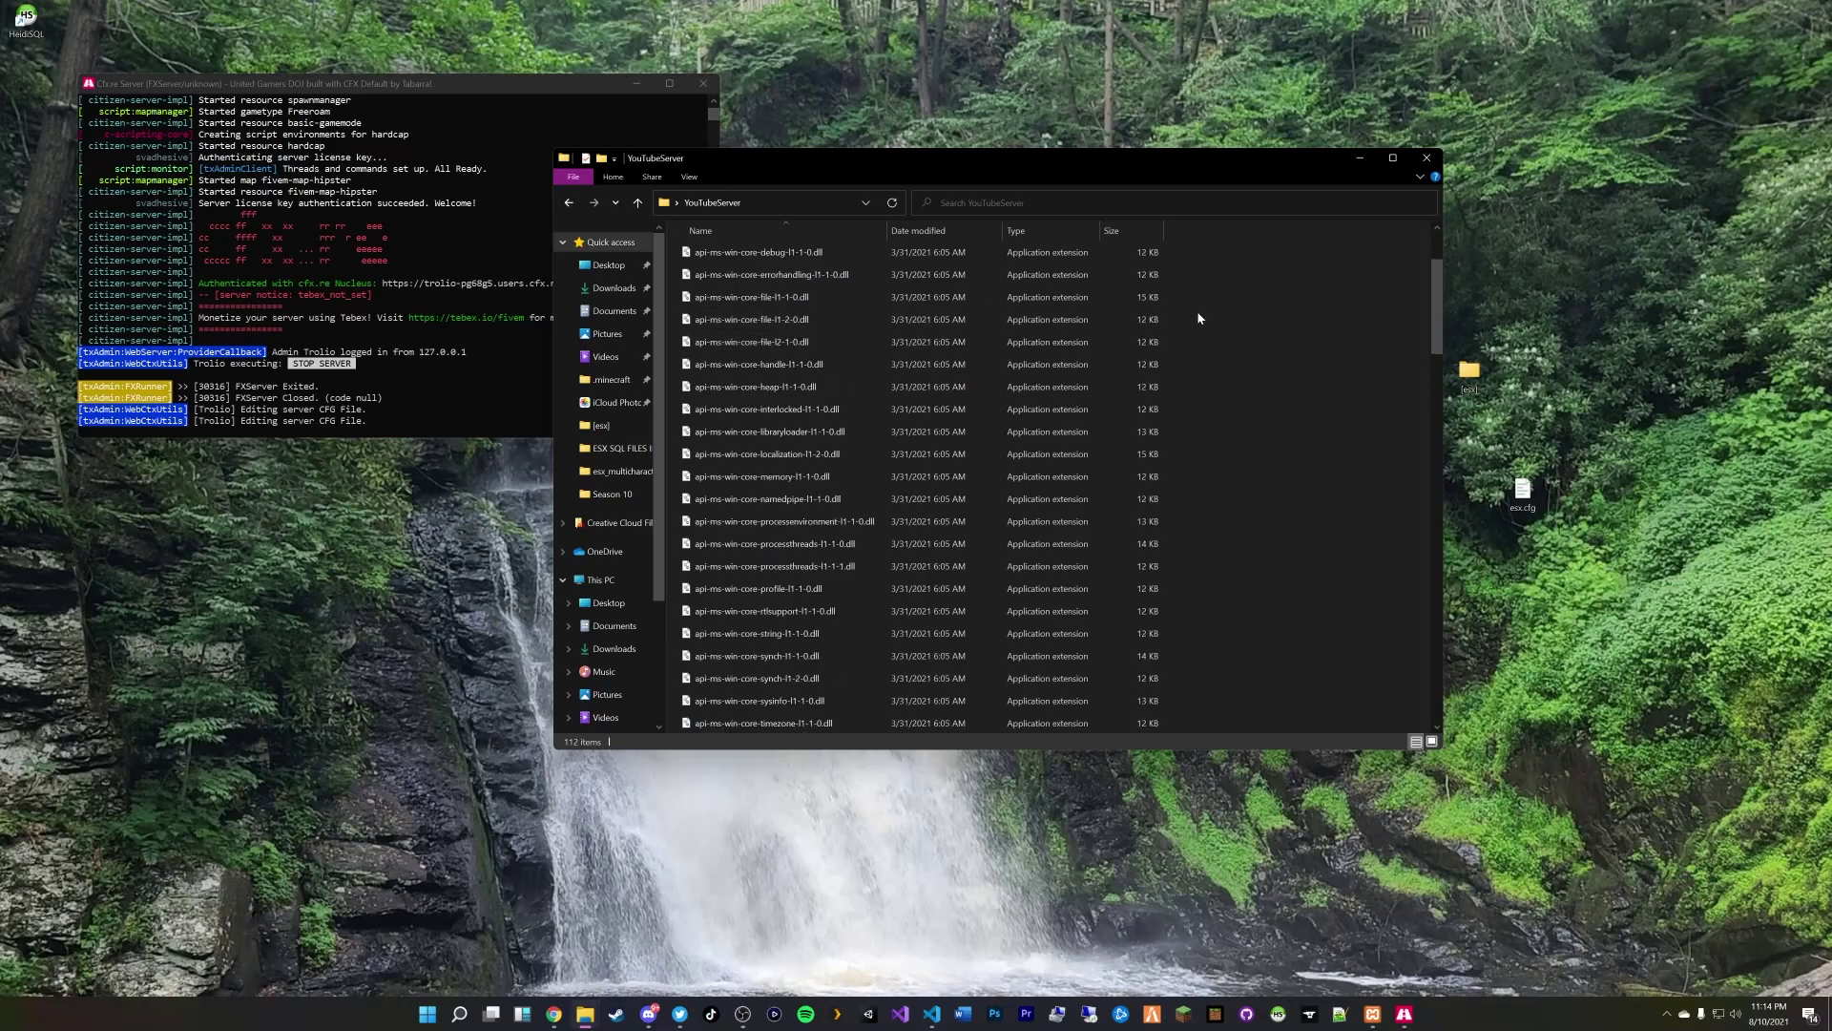
scroll(1193, 315, "up", 2)
left_click_drag(859, 162, 787, 248)
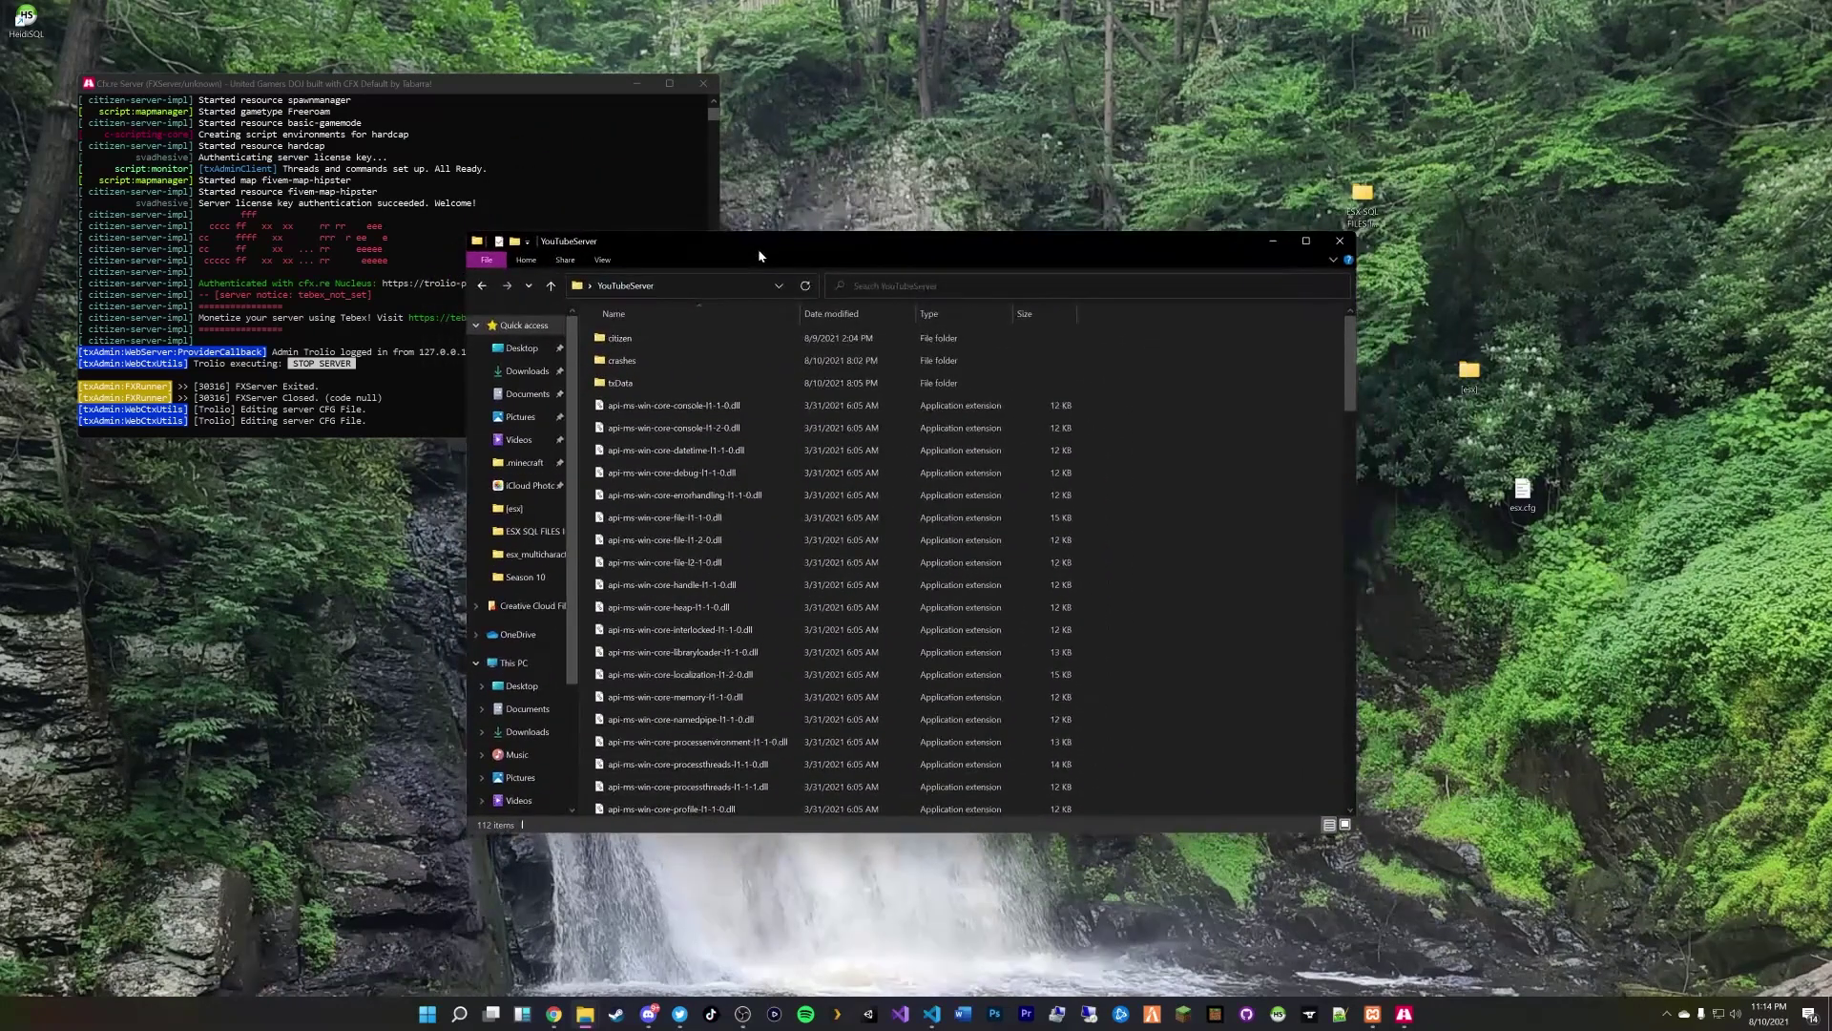
double_click(662, 379)
double_click(666, 338)
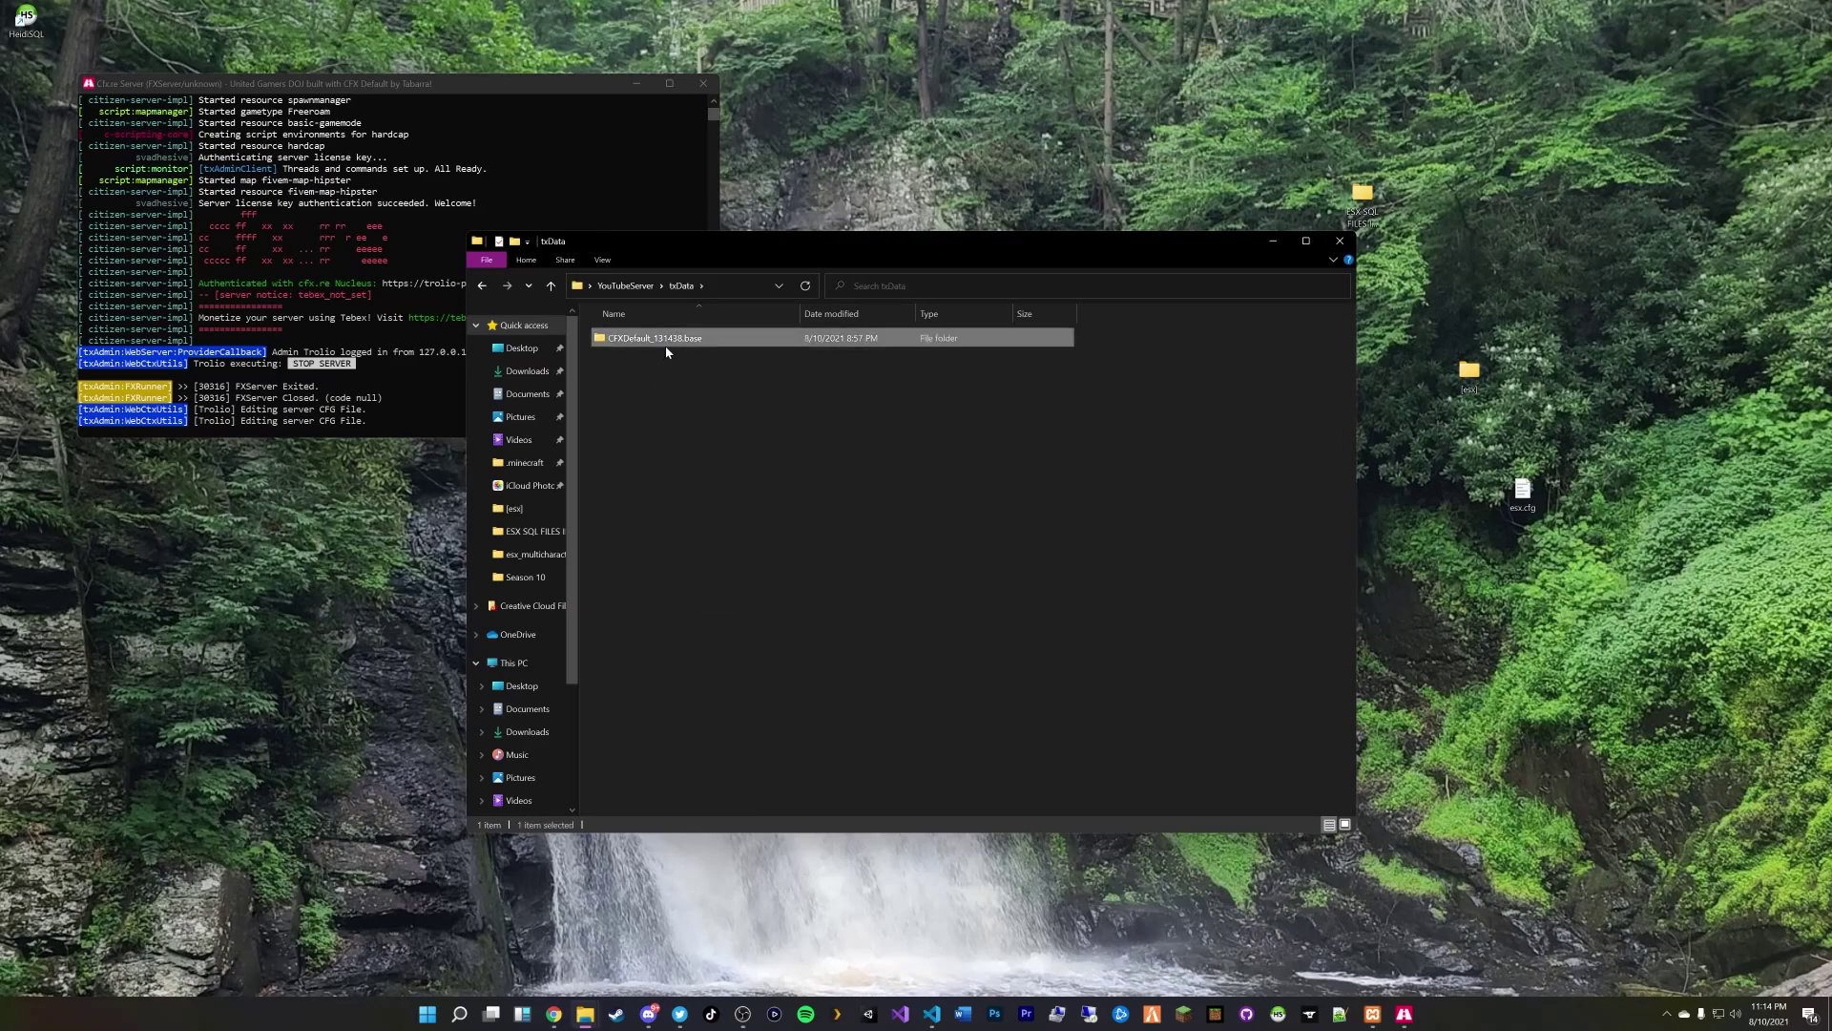
double_click(656, 384)
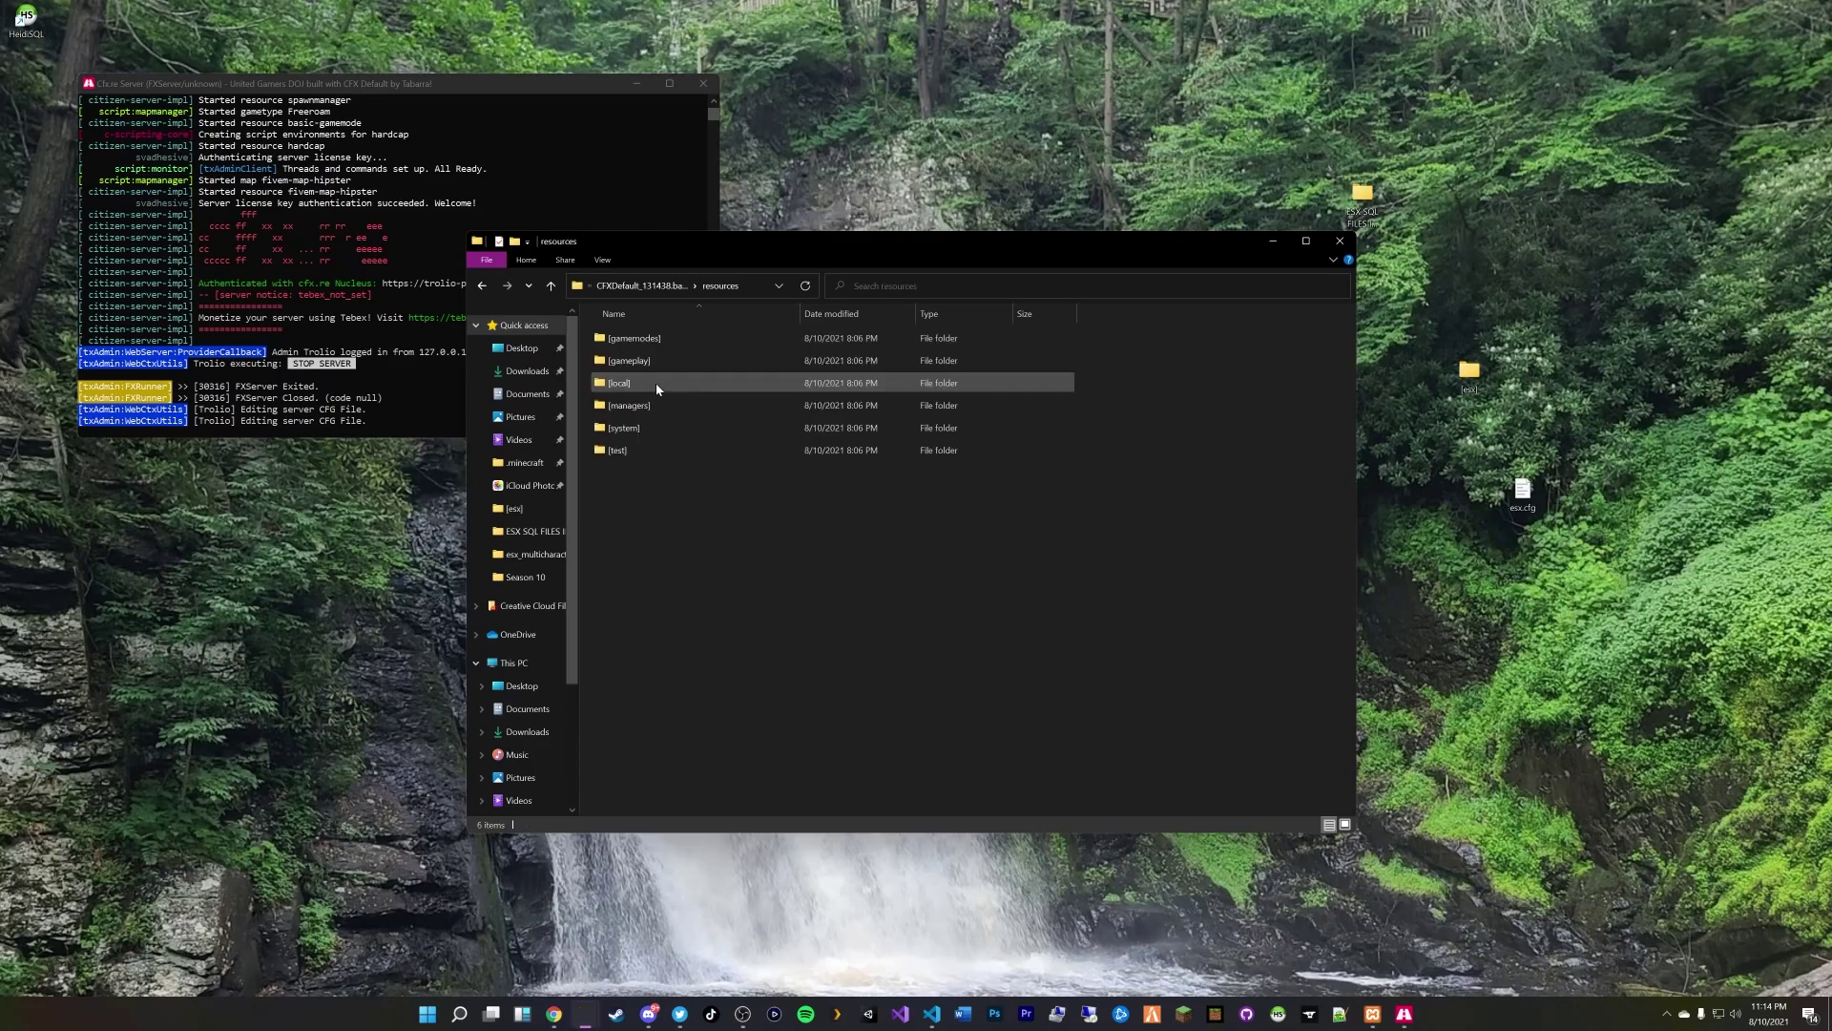
Step: Create a folder named [esx] inside the resources folder and open it
right_click(727, 596)
mouse_move(792, 794)
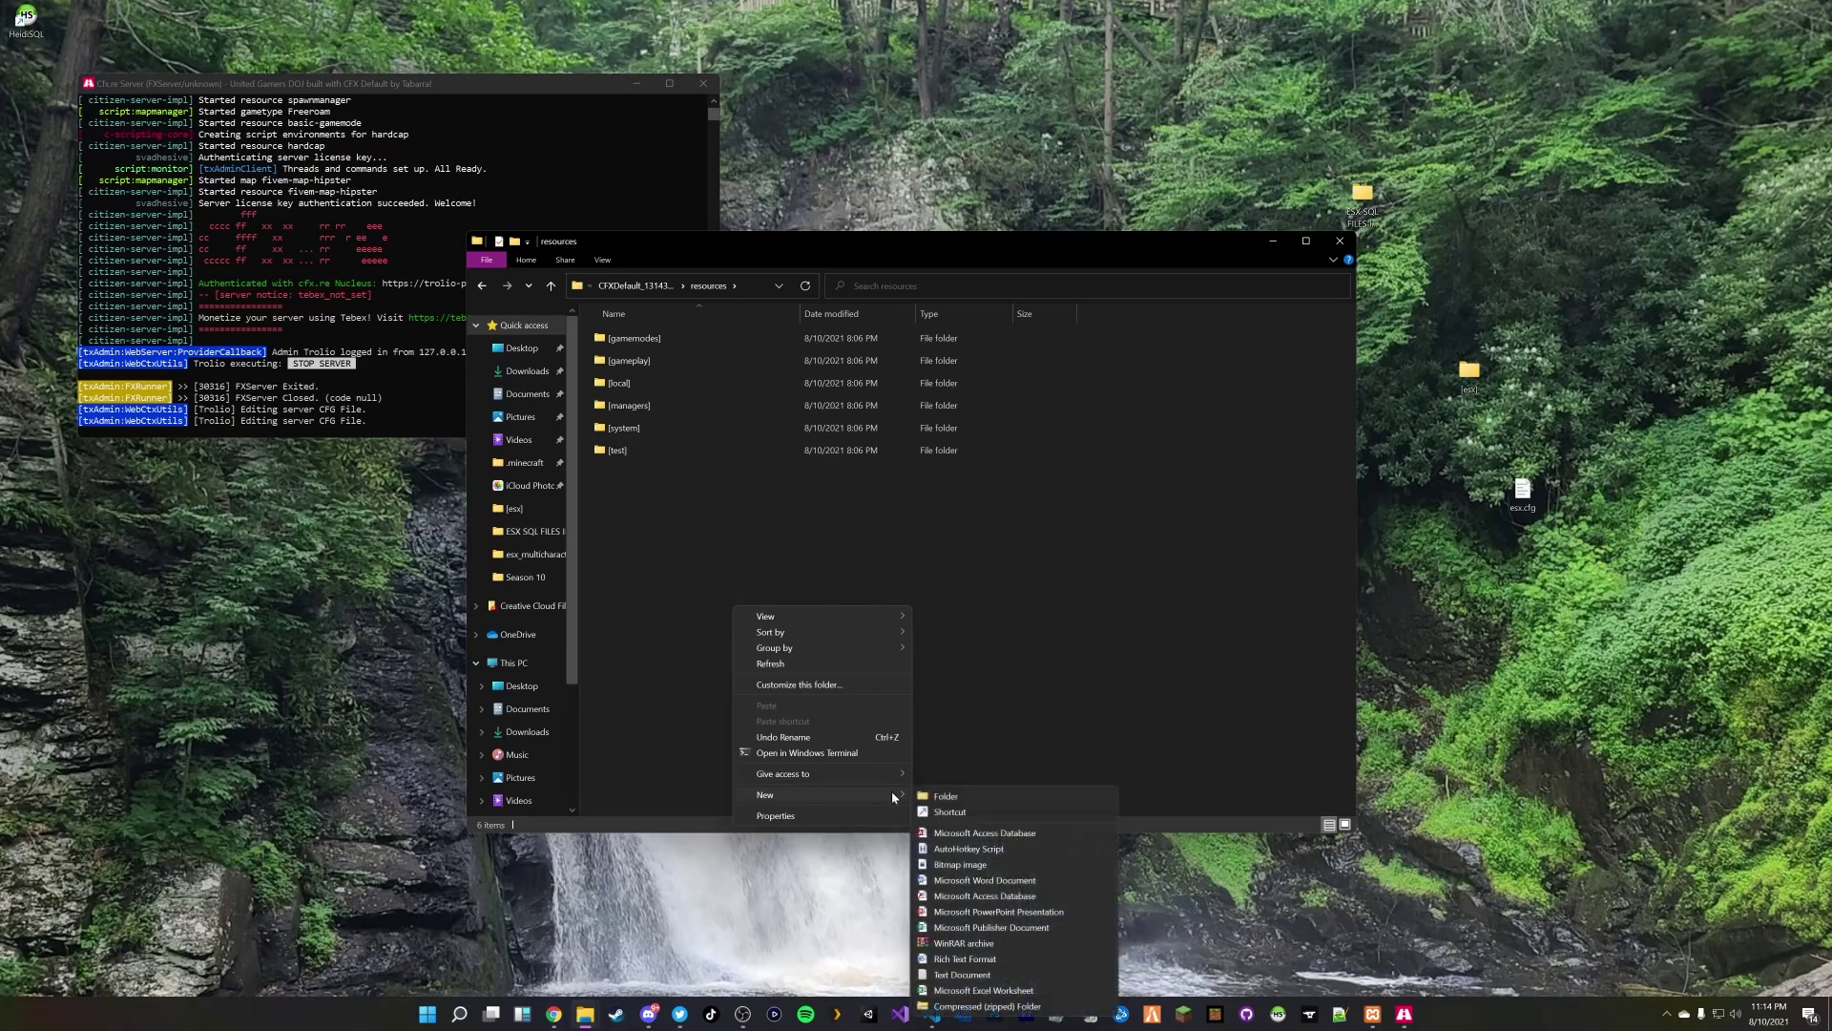
left_click(983, 801)
type("[esx")
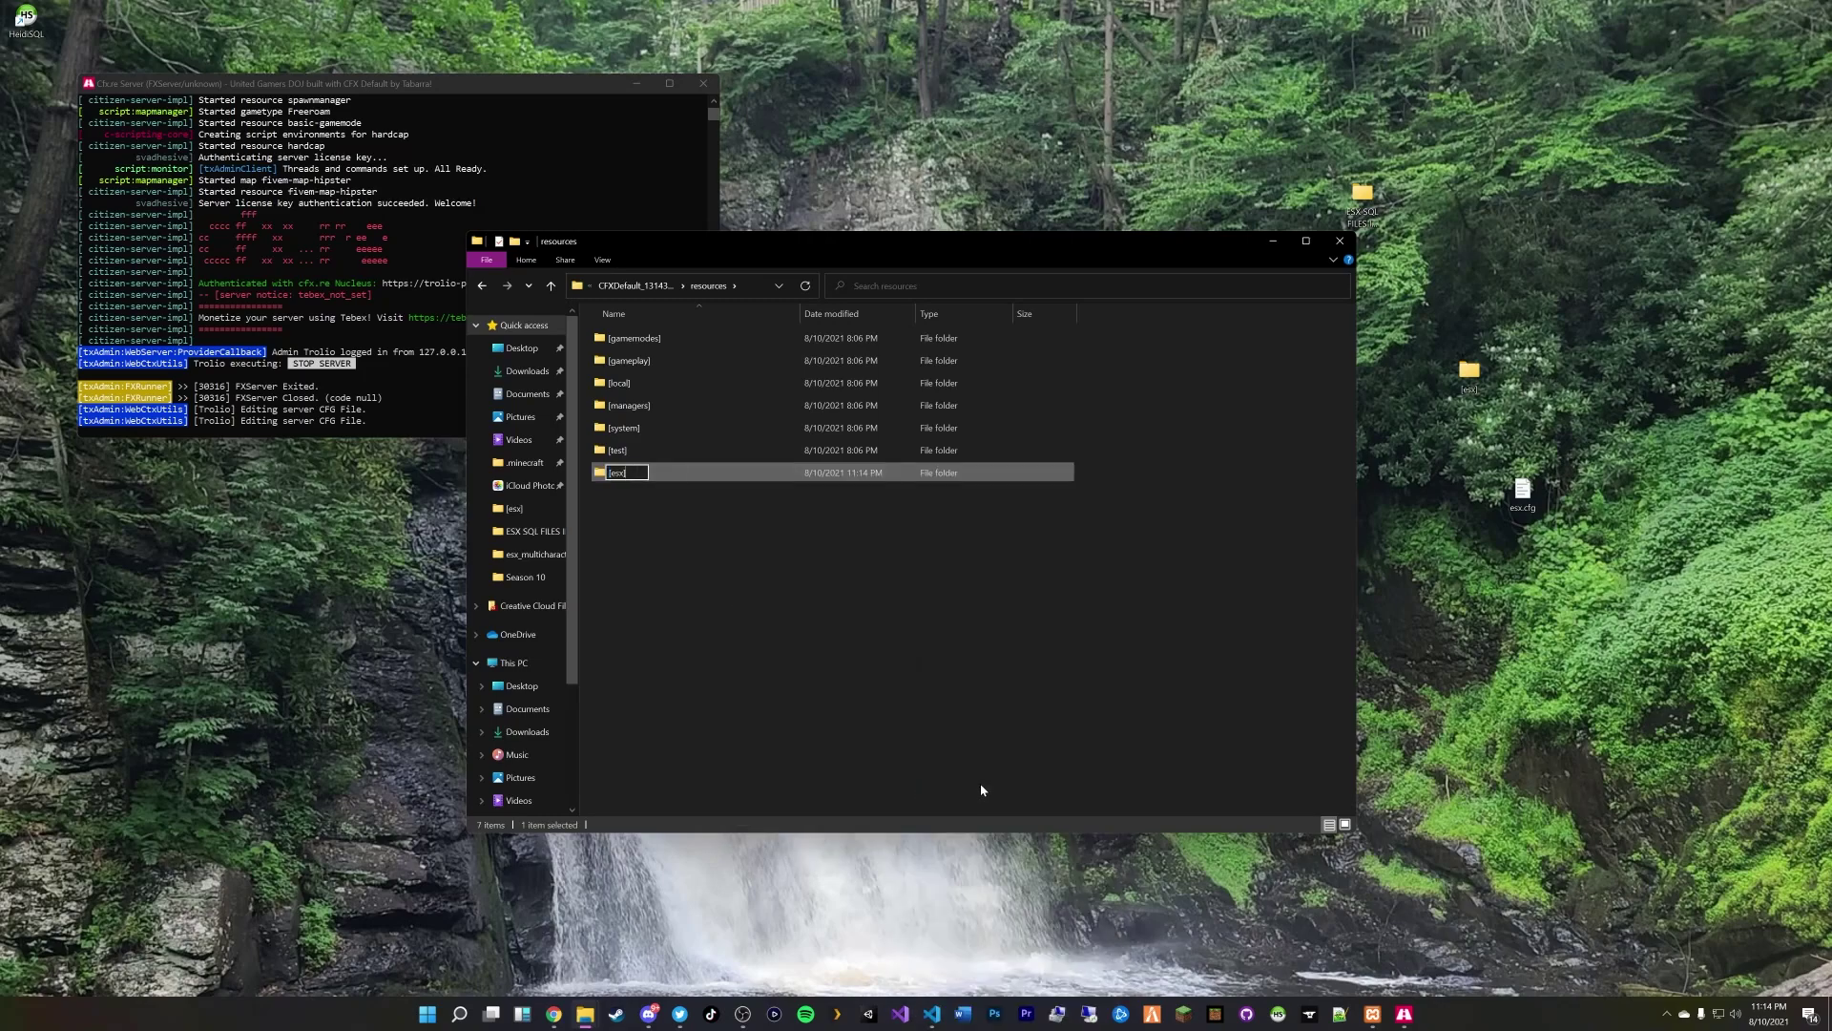
key("Return")
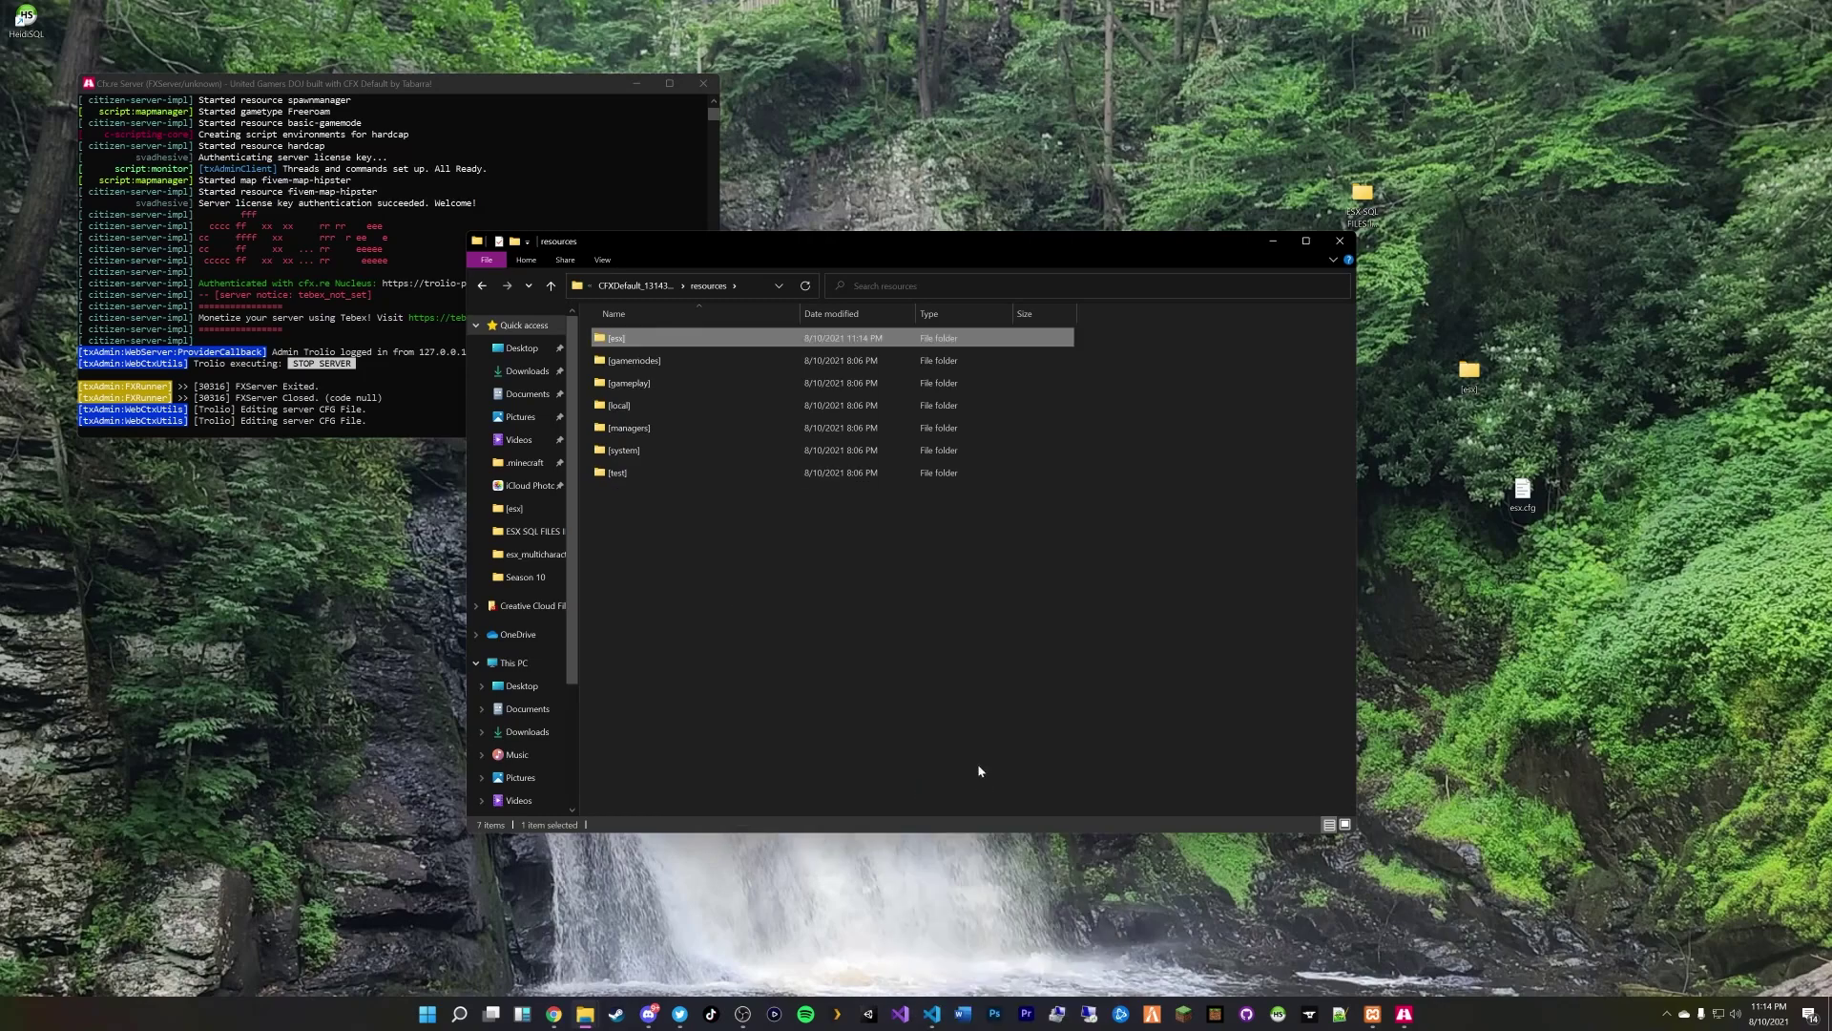
double_click(630, 337)
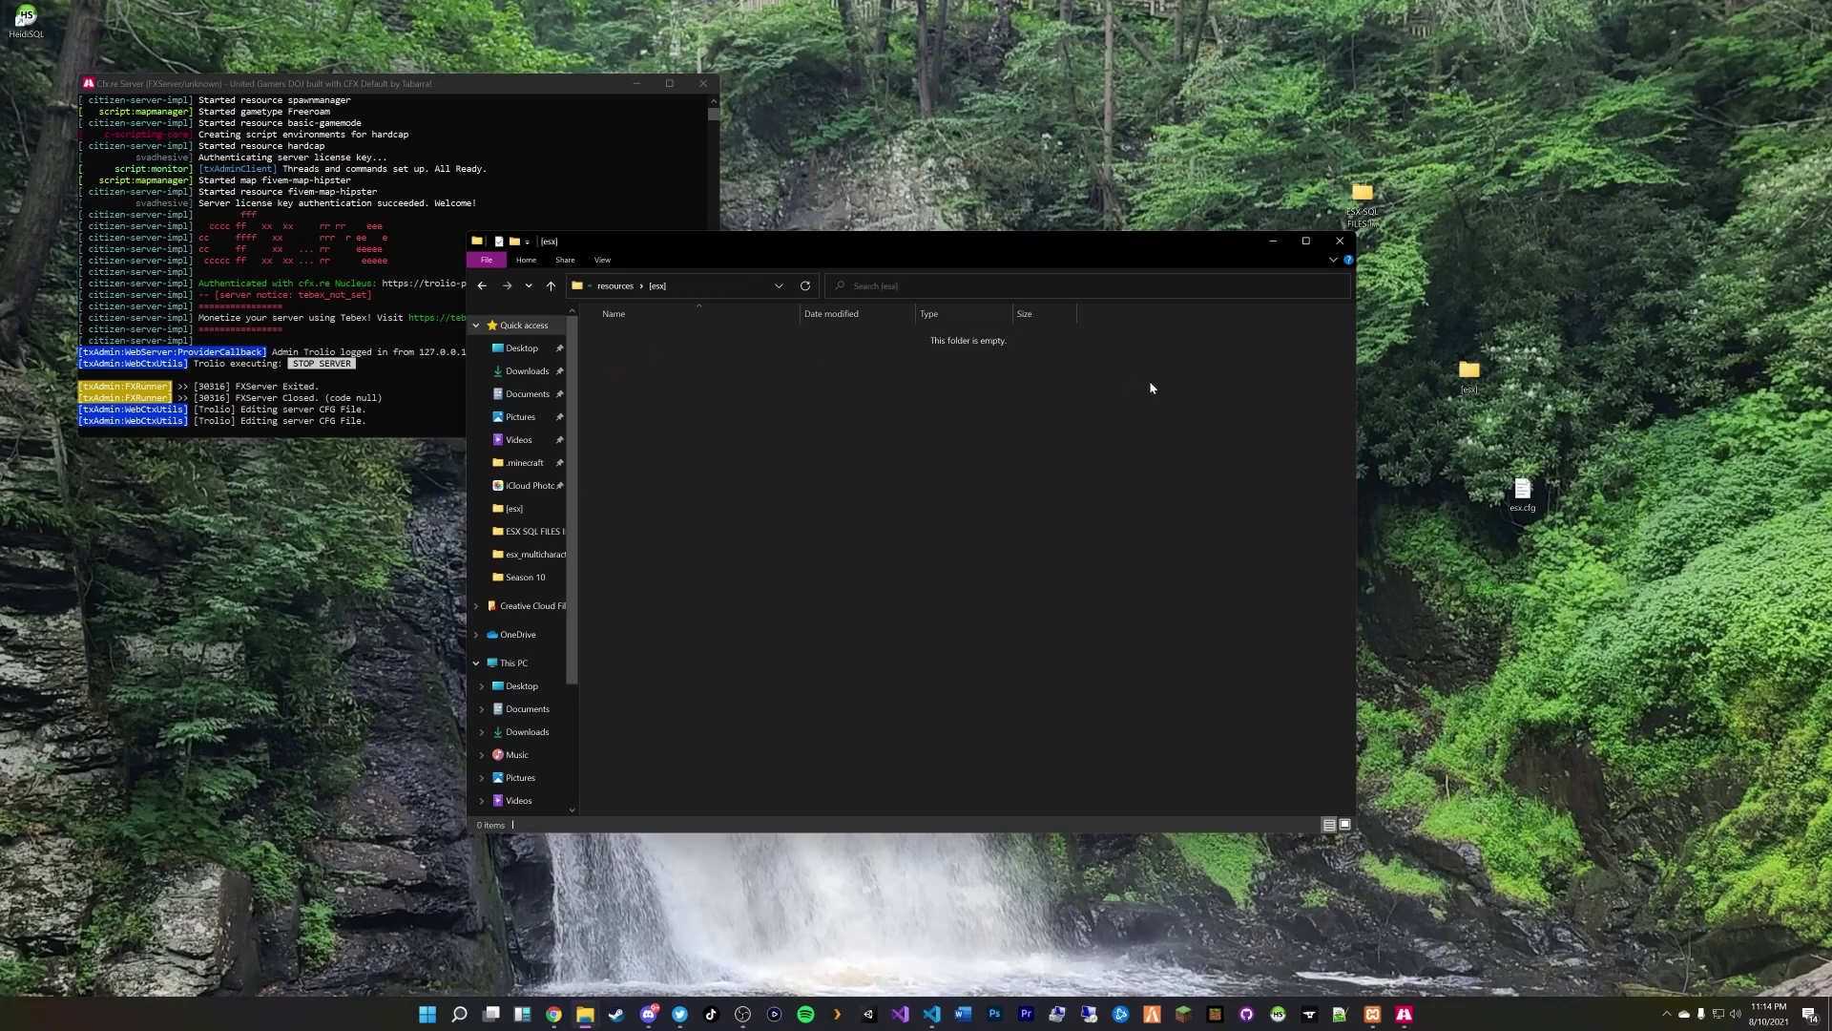
Step: Move all resource folders from the desktop [esx] folder into the new resources\[esx] folder, and close the emptied source folder's window
double_click(1468, 375)
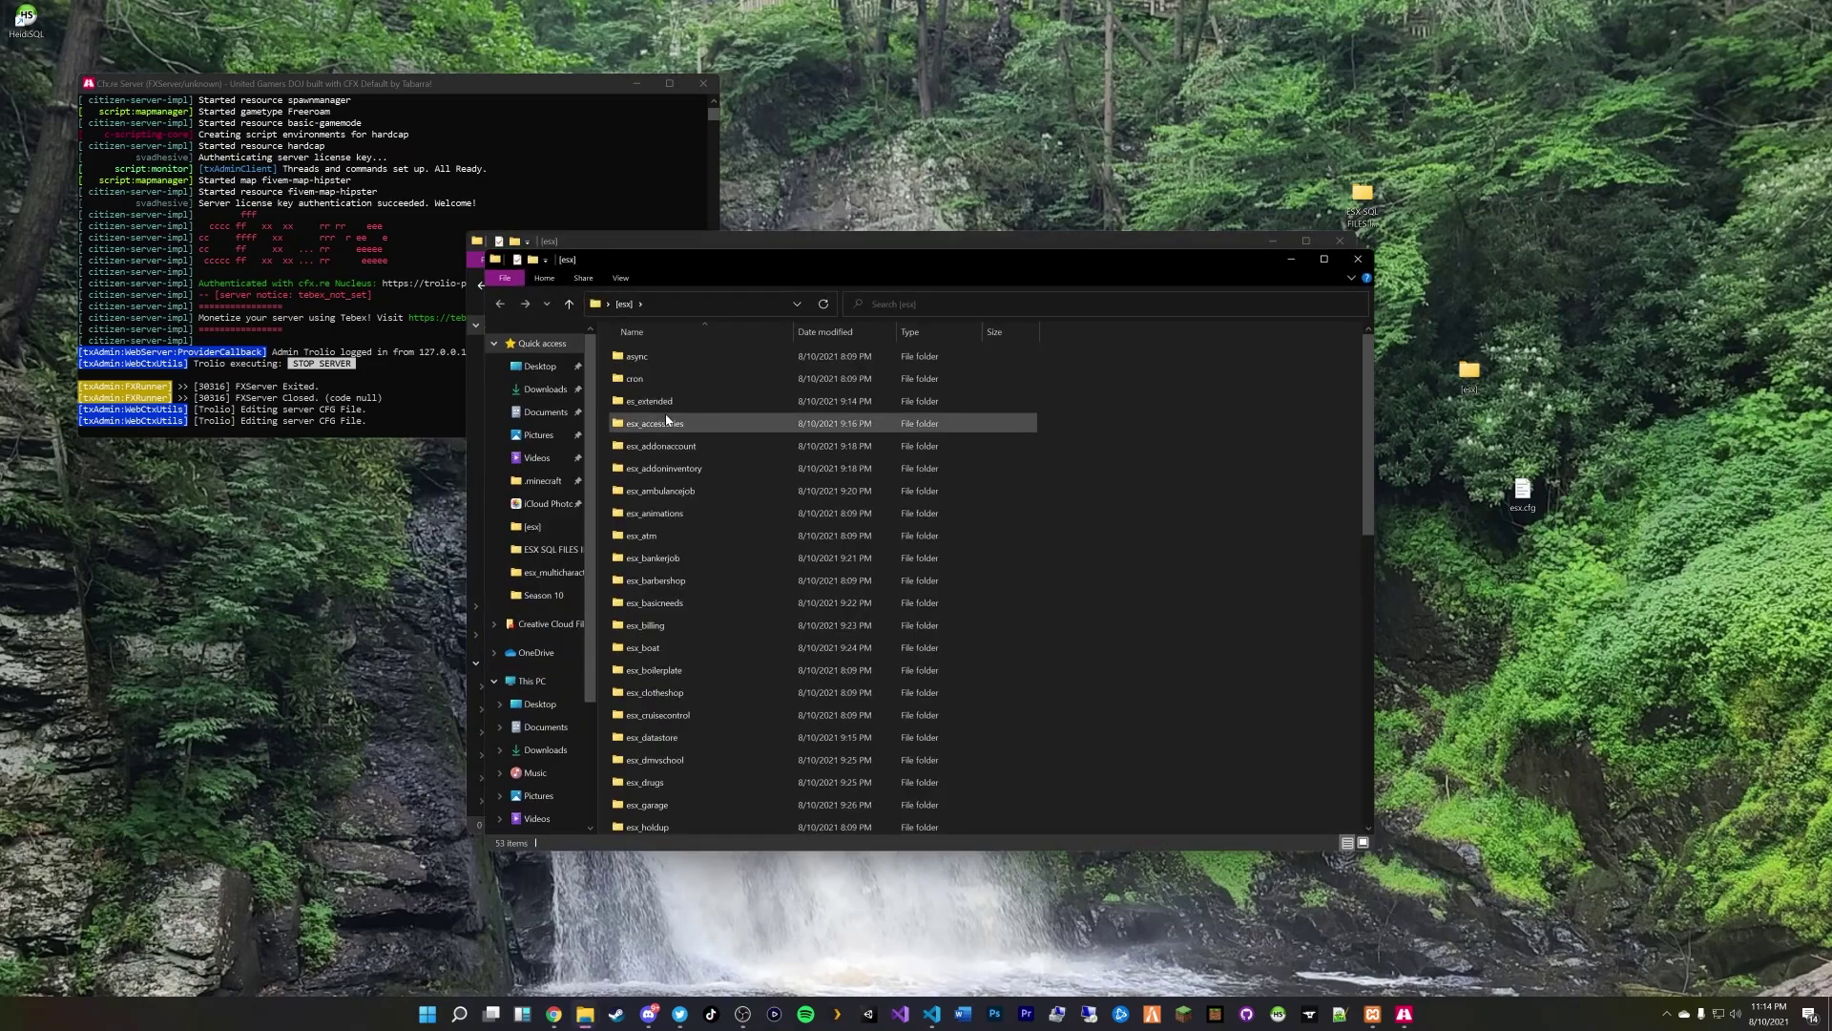
left_click_drag(701, 259, 1295, 184)
key("ctrl+a")
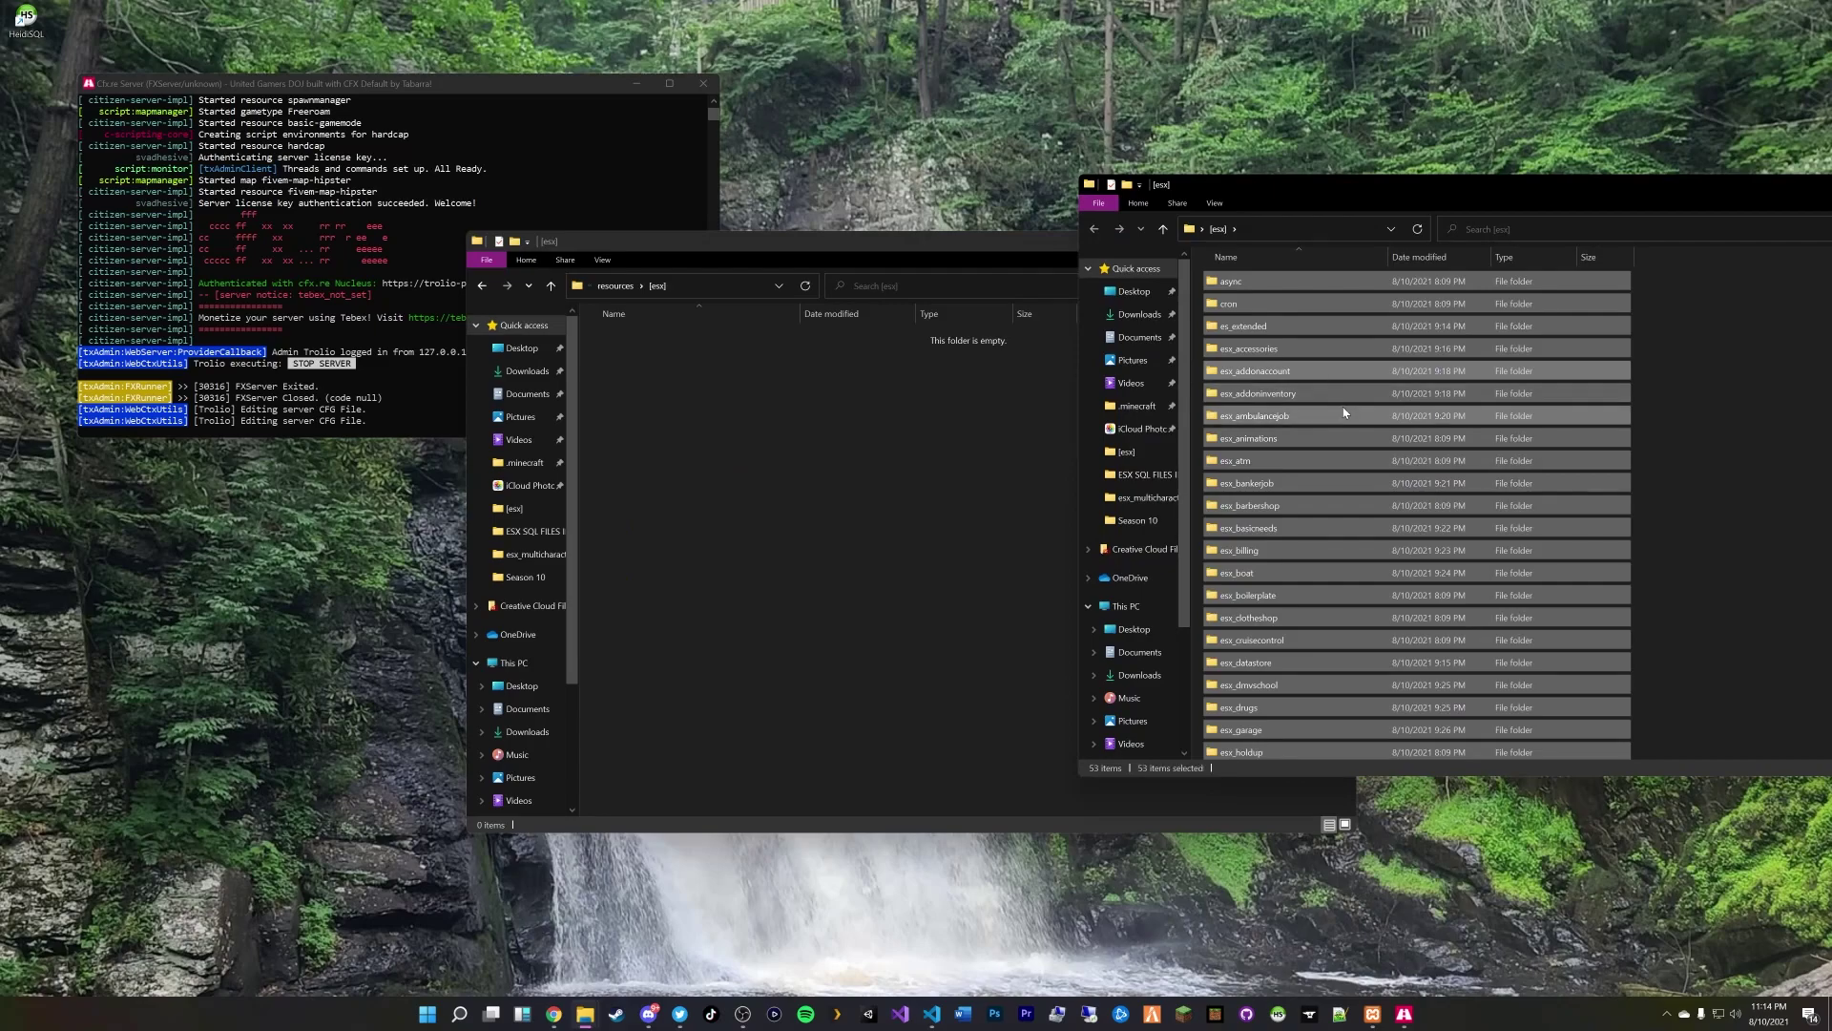
left_click(855, 507)
left_click_drag(1470, 282, 1168, 434)
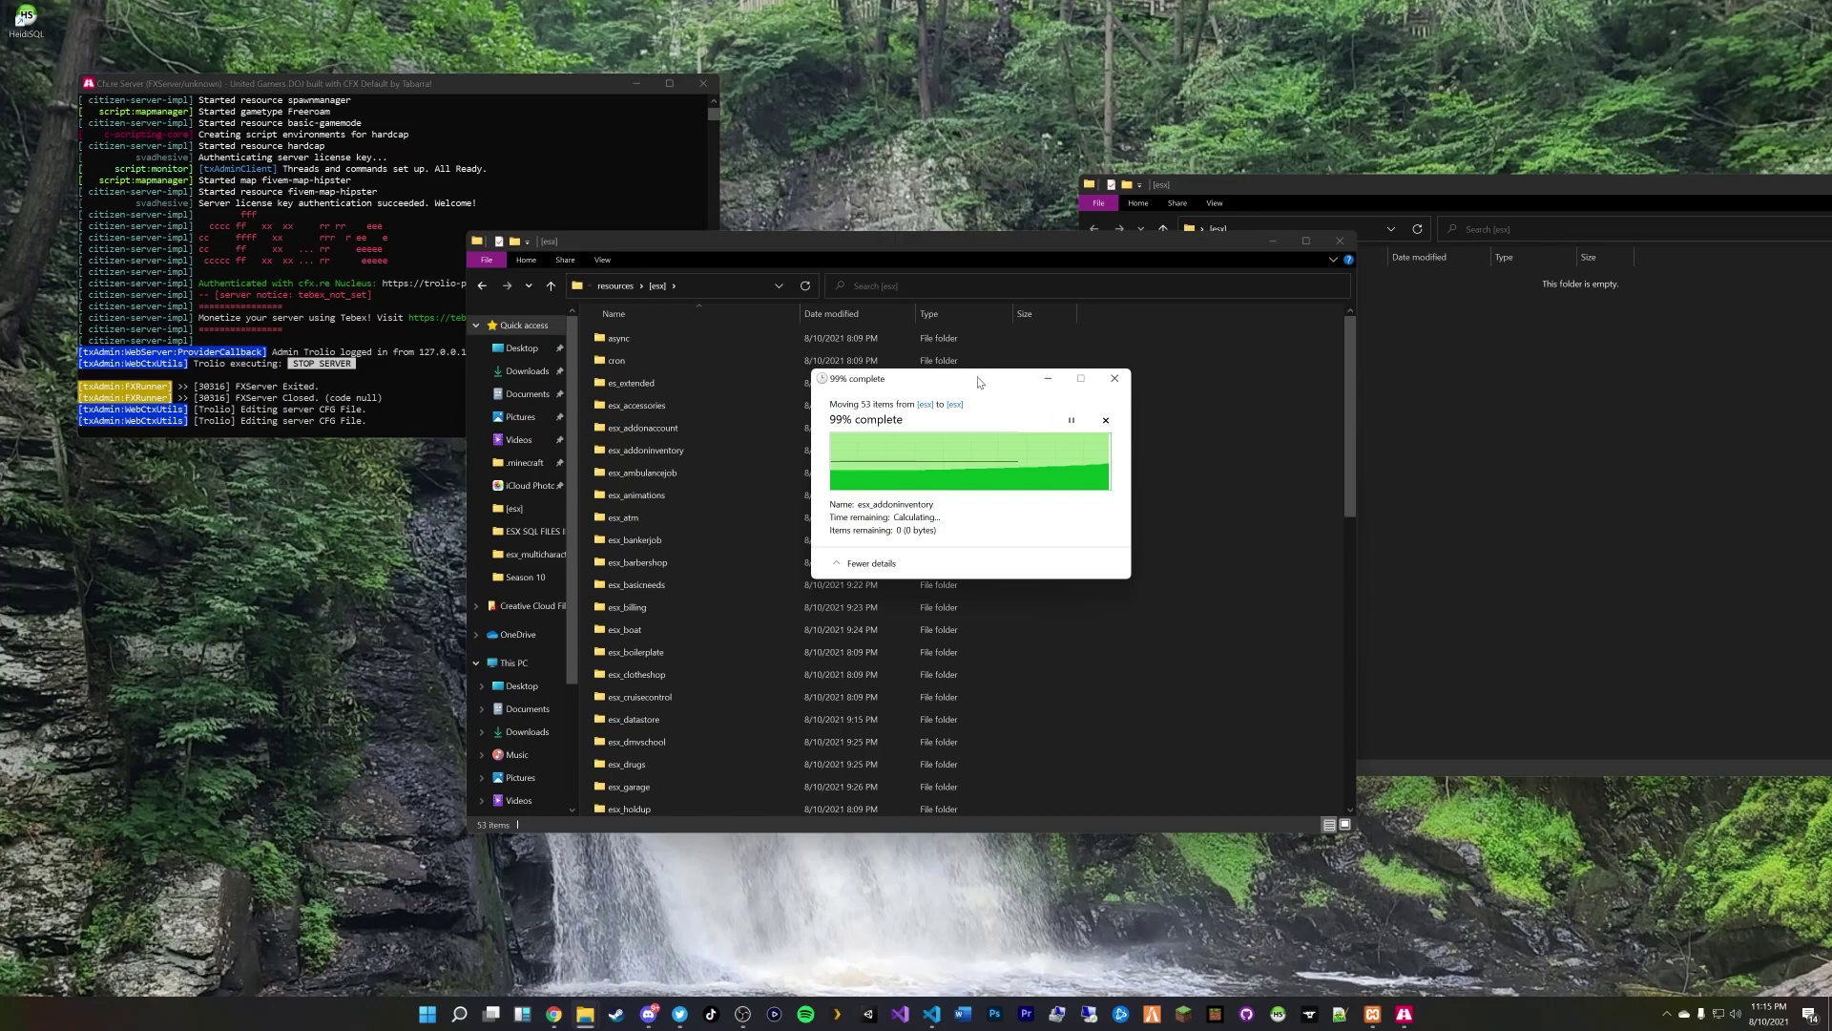
left_click_drag(981, 380, 993, 360)
left_click(1491, 345)
left_click_drag(1565, 176, 1395, 181)
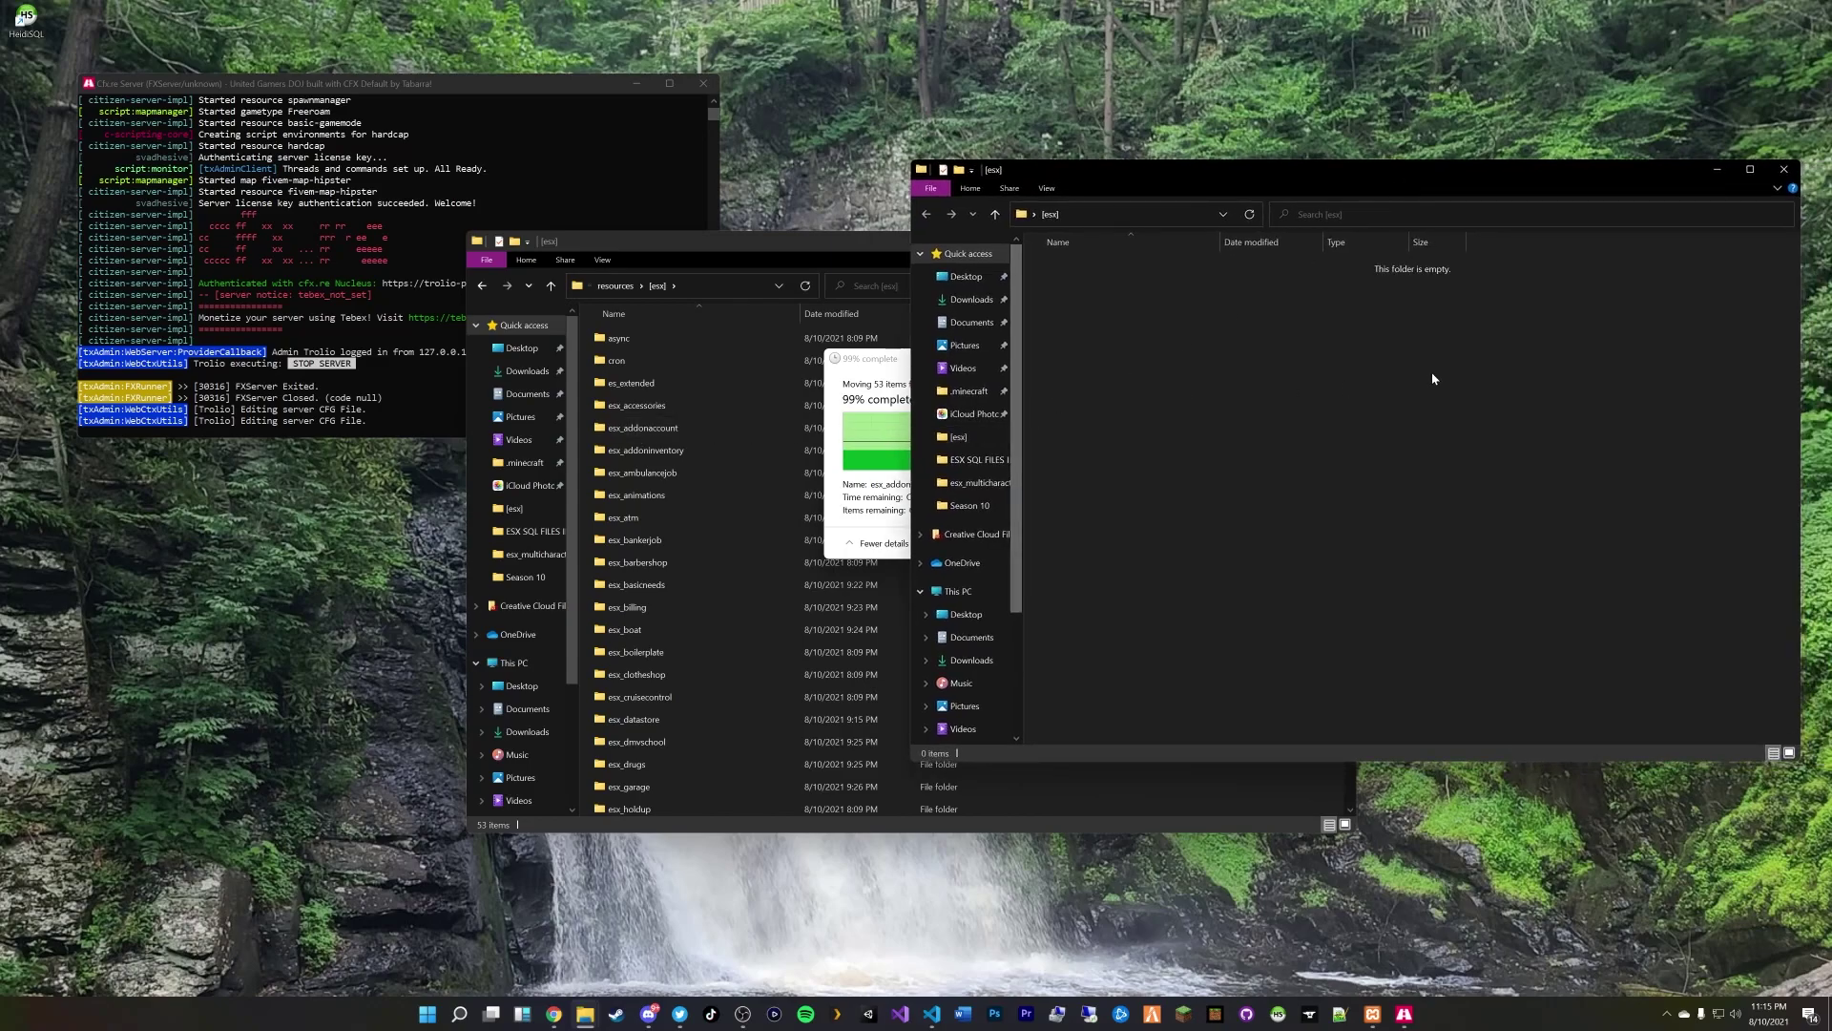
left_click(868, 361)
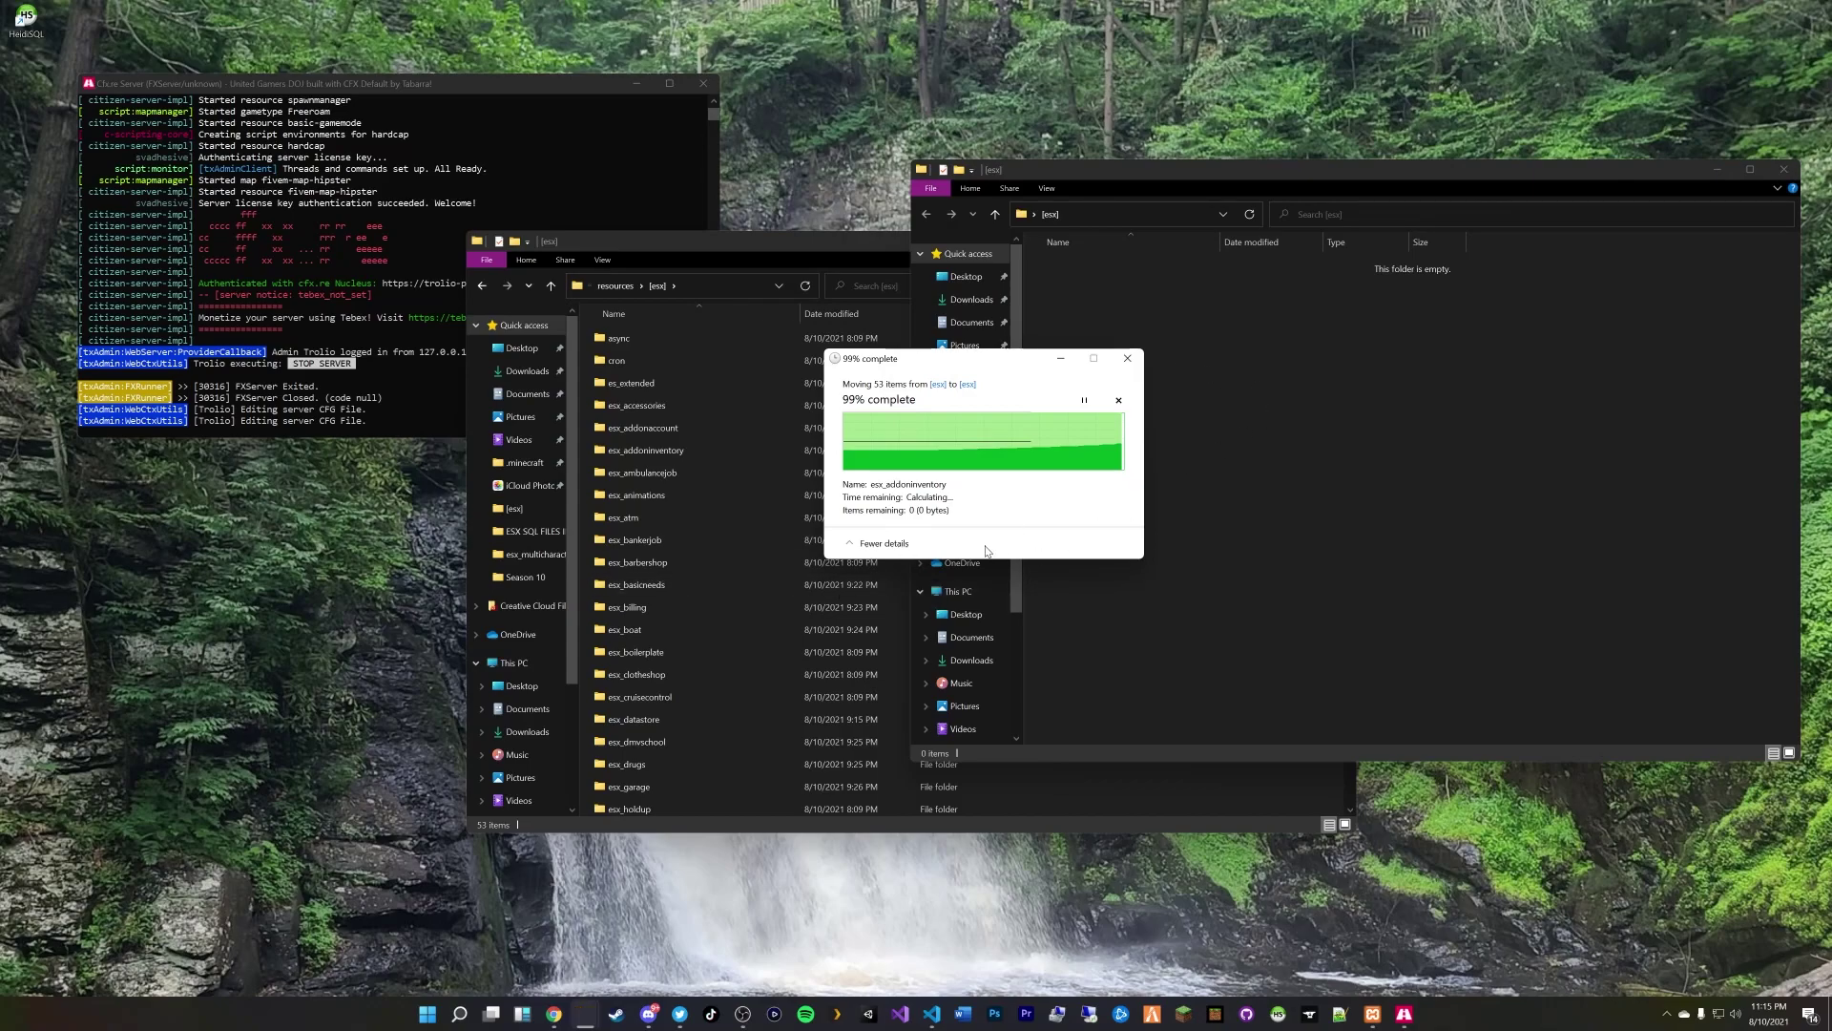
left_click(1784, 169)
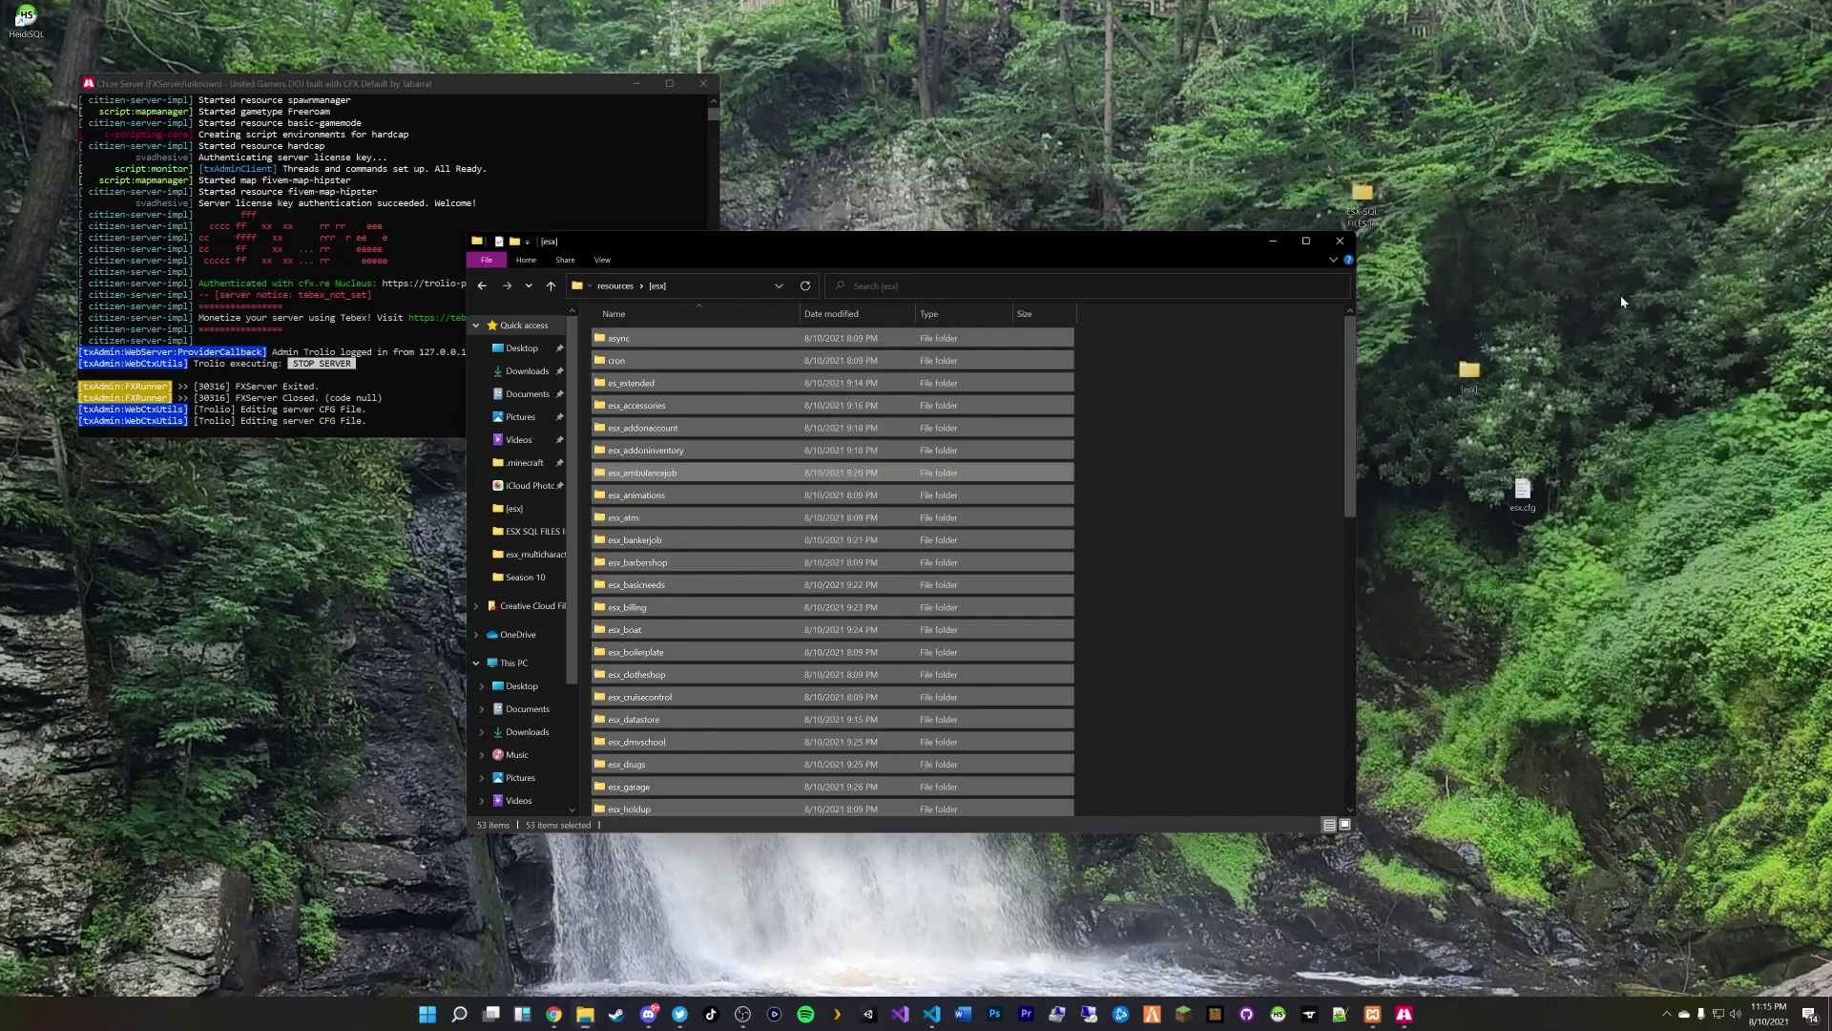
Step: Open esx.cfg from the CFXDefault_131438.base configs folder in Visual Studio Code, and the desktop esx.cfg in Notepad++
left_click(615, 286)
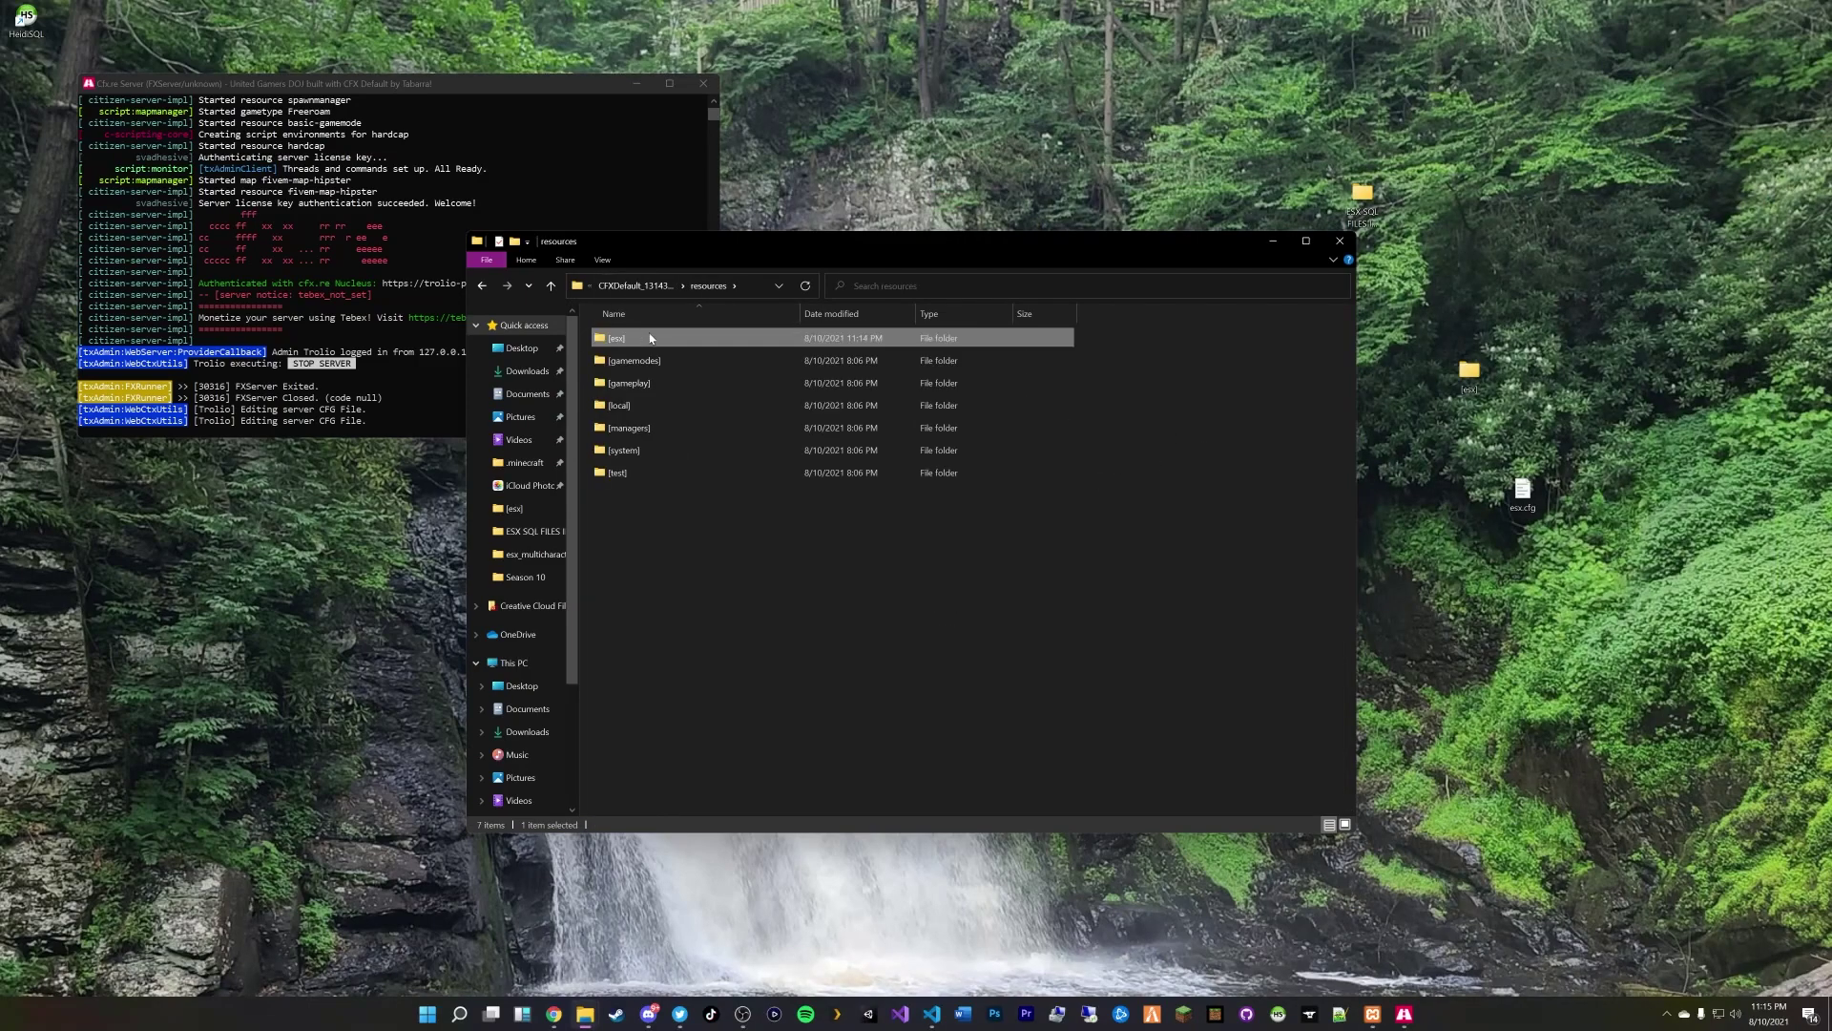
left_click(638, 285)
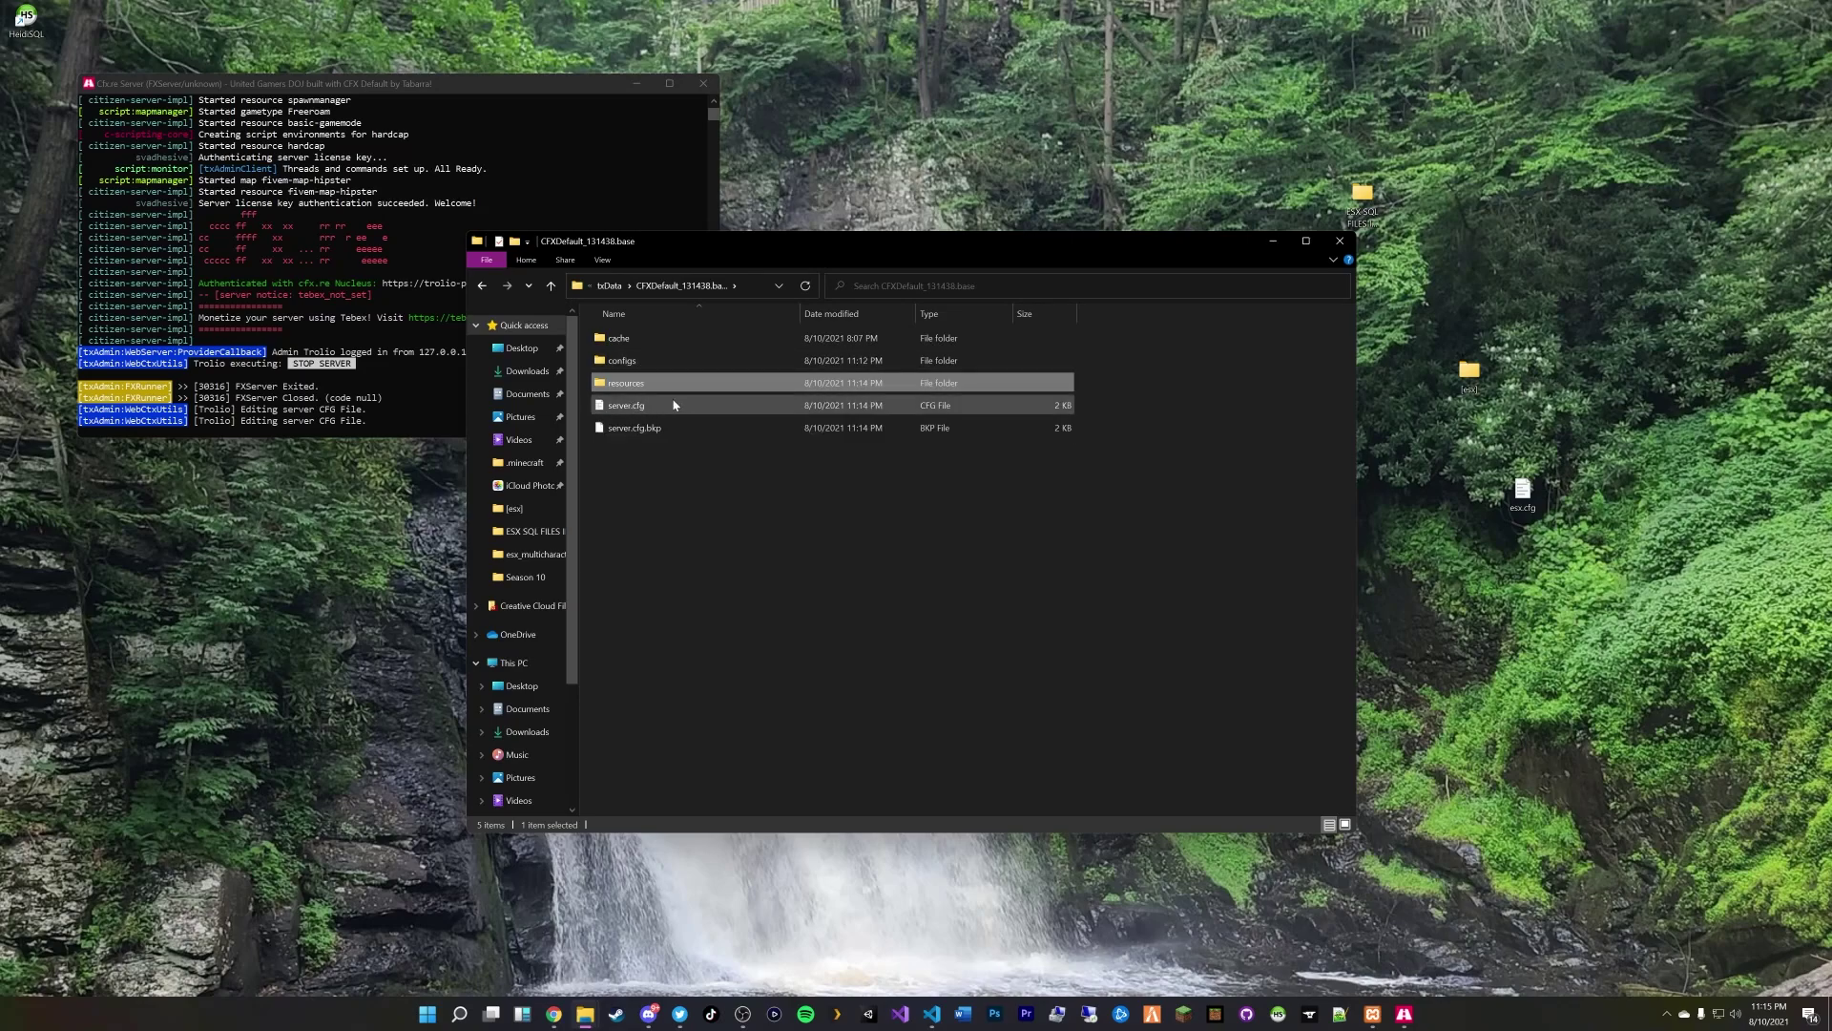
left_click(630, 366)
double_click(630, 367)
double_click(622, 340)
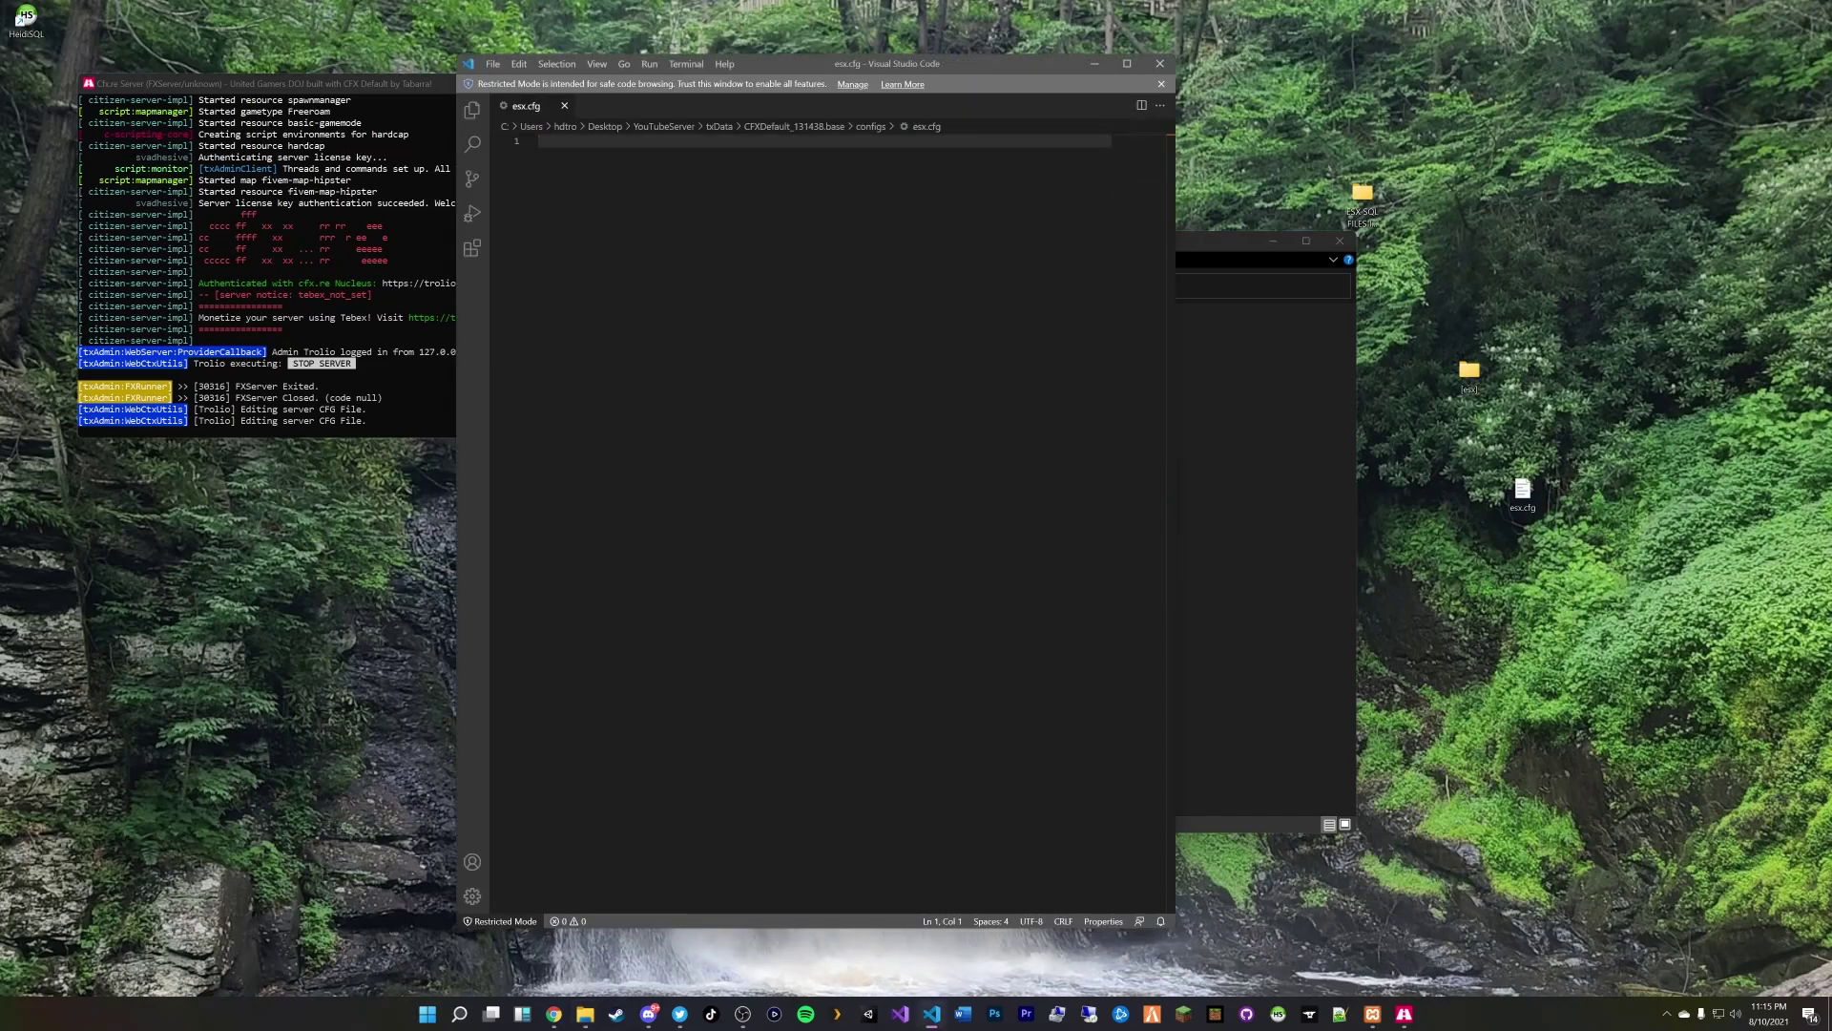
left_click_drag(777, 74, 879, 166)
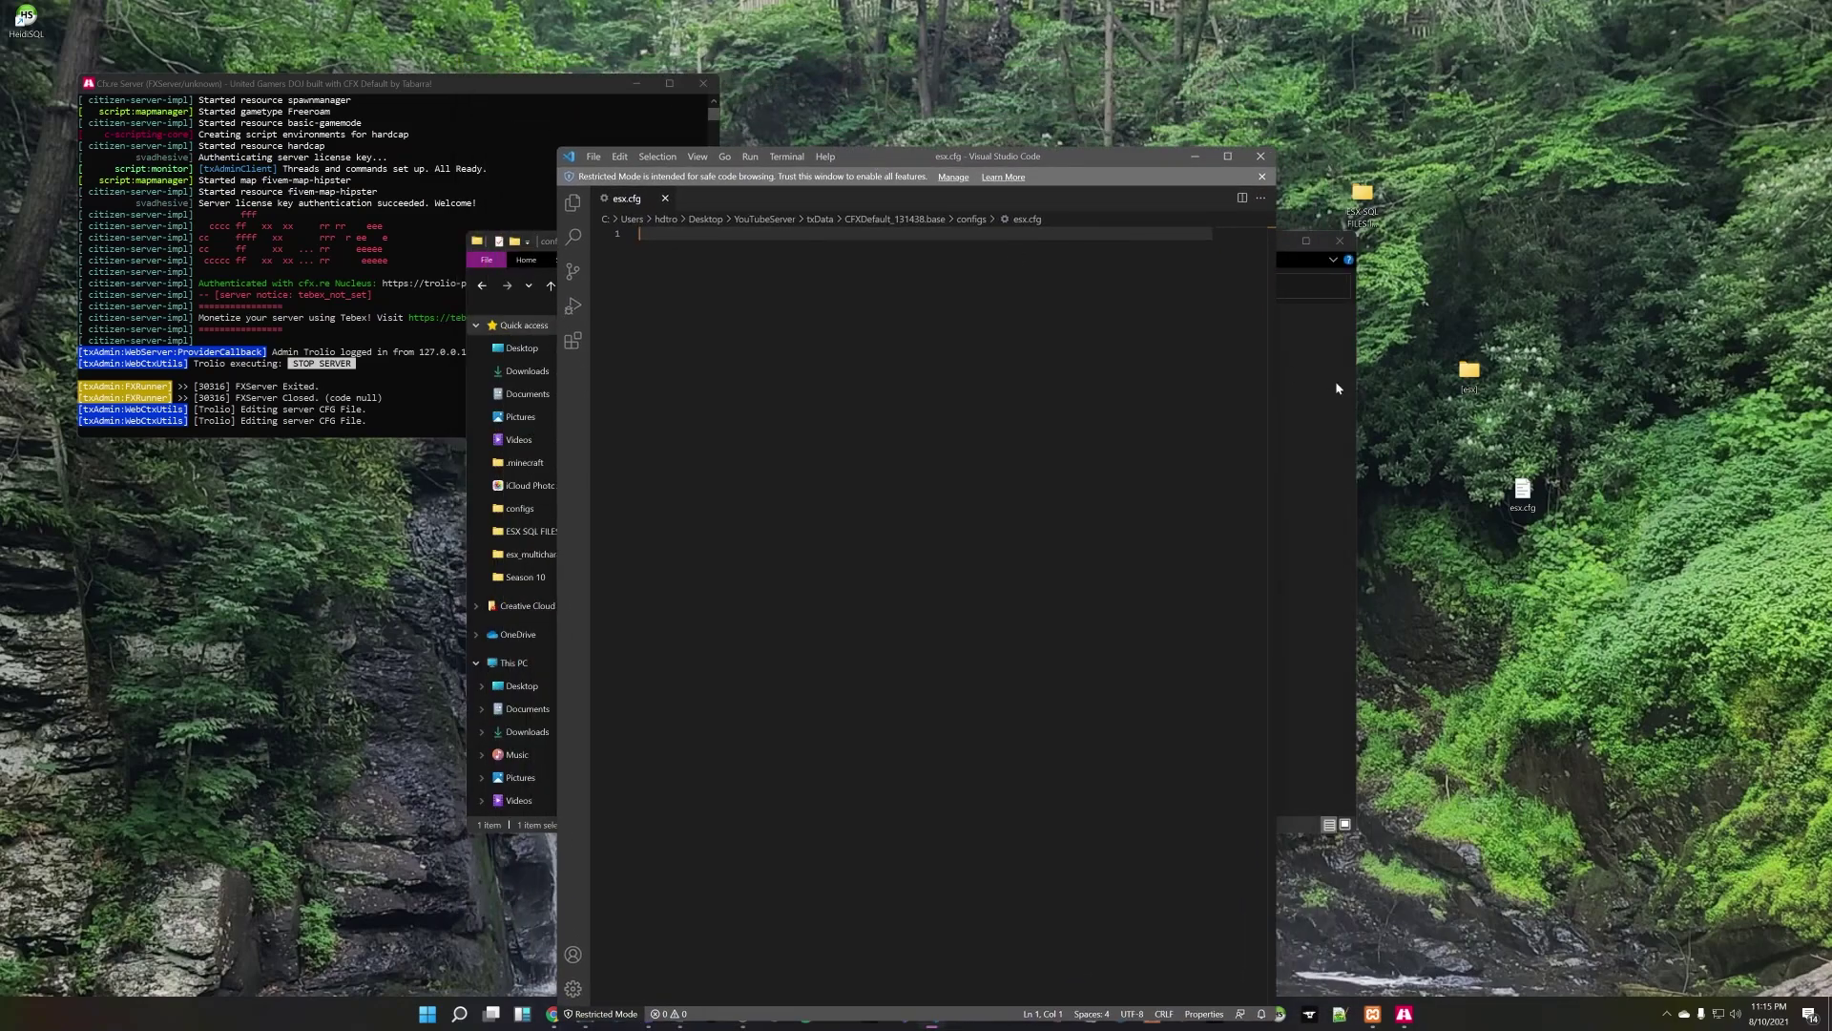
right_click(1517, 491)
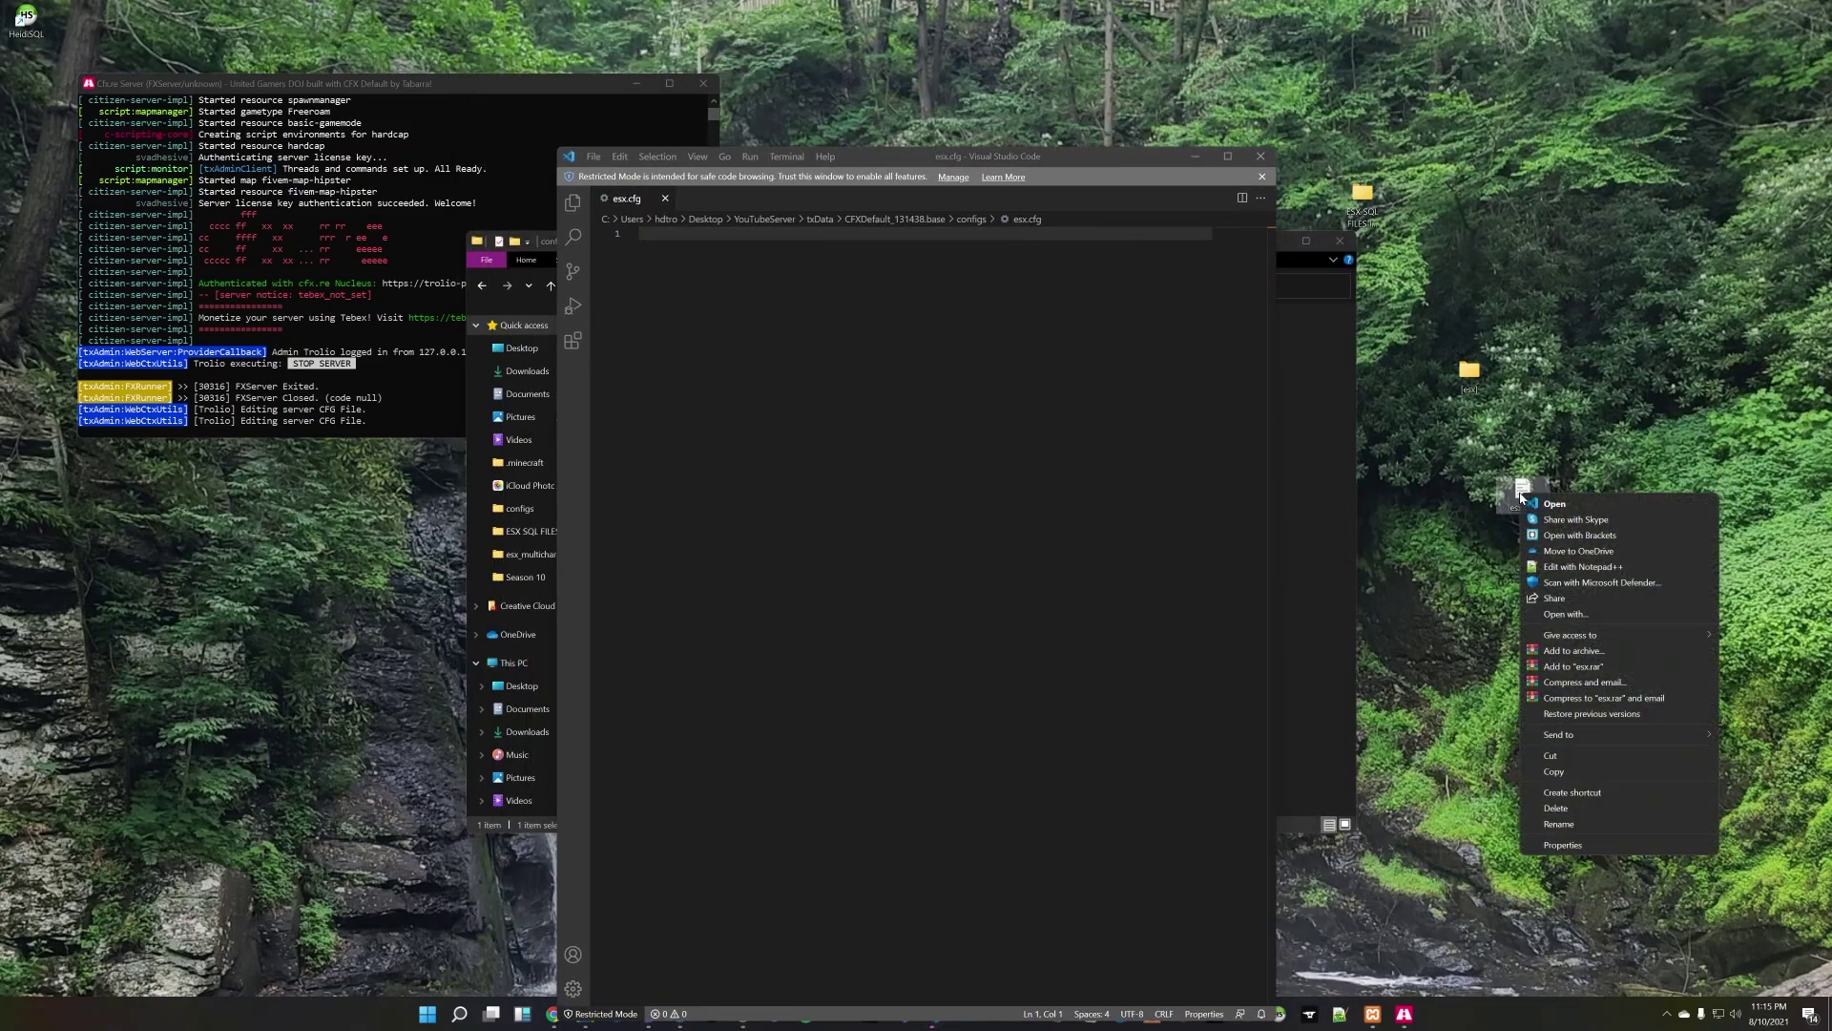
left_click(1580, 566)
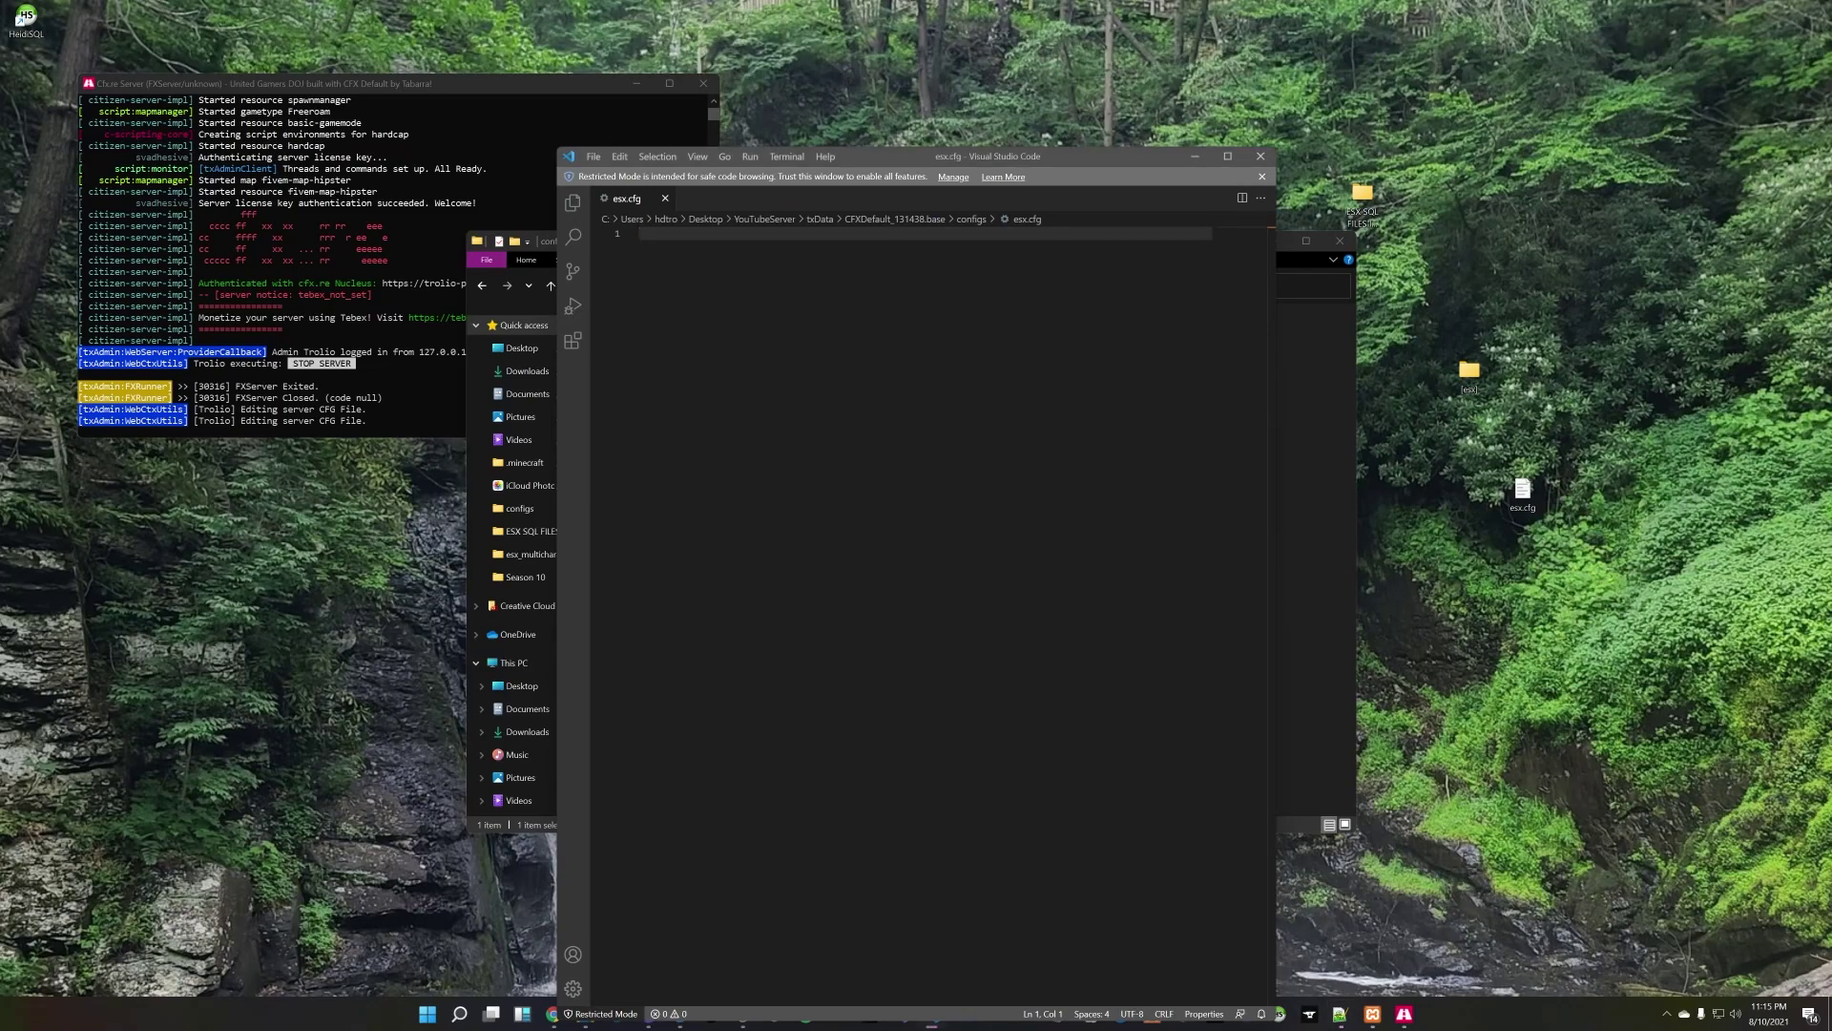
Step: Write the comment heading ##DO NOT TOUCH## as the first line of the configs esx.cfg
type("##DO NOT TOUCH")
type("#")
key("Return")
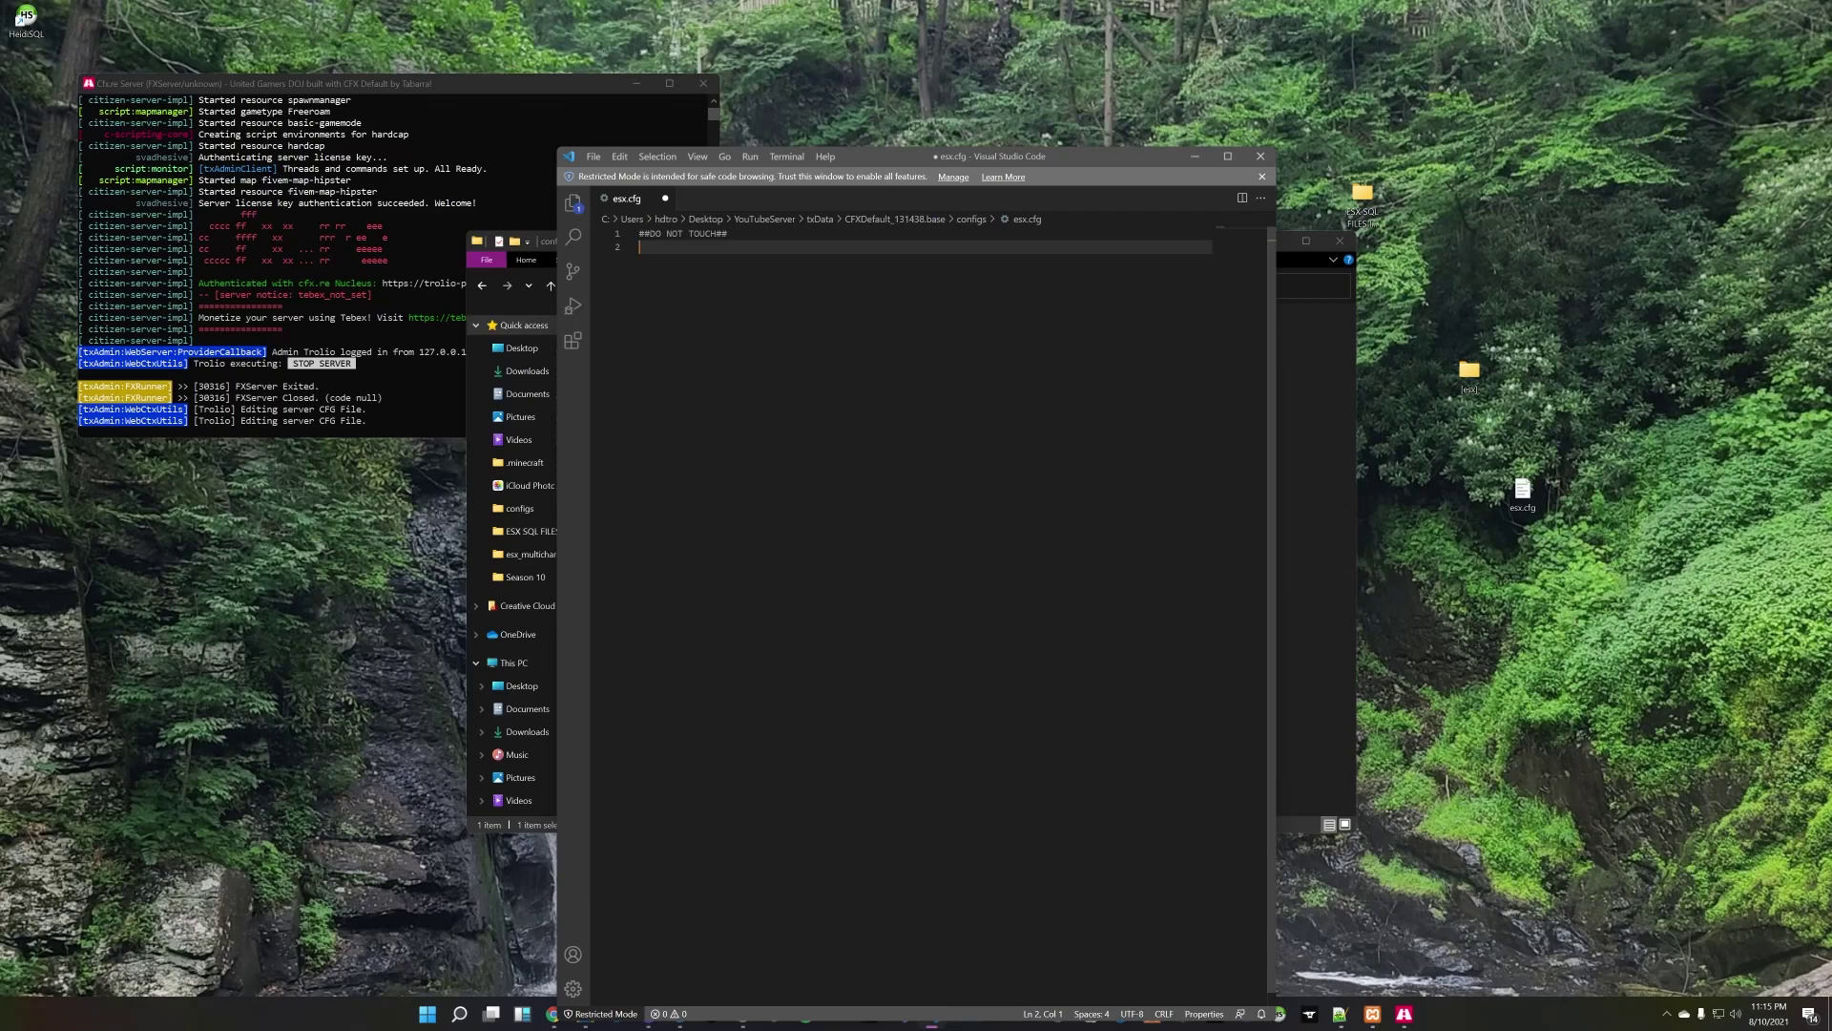
Step: Add set mysql_connection_string "server=localhost;database=es_extended;userid=root;password=" below the heading, leave a blank line after it, and save the file
type("et mysql_connection_string \"server=localhost")
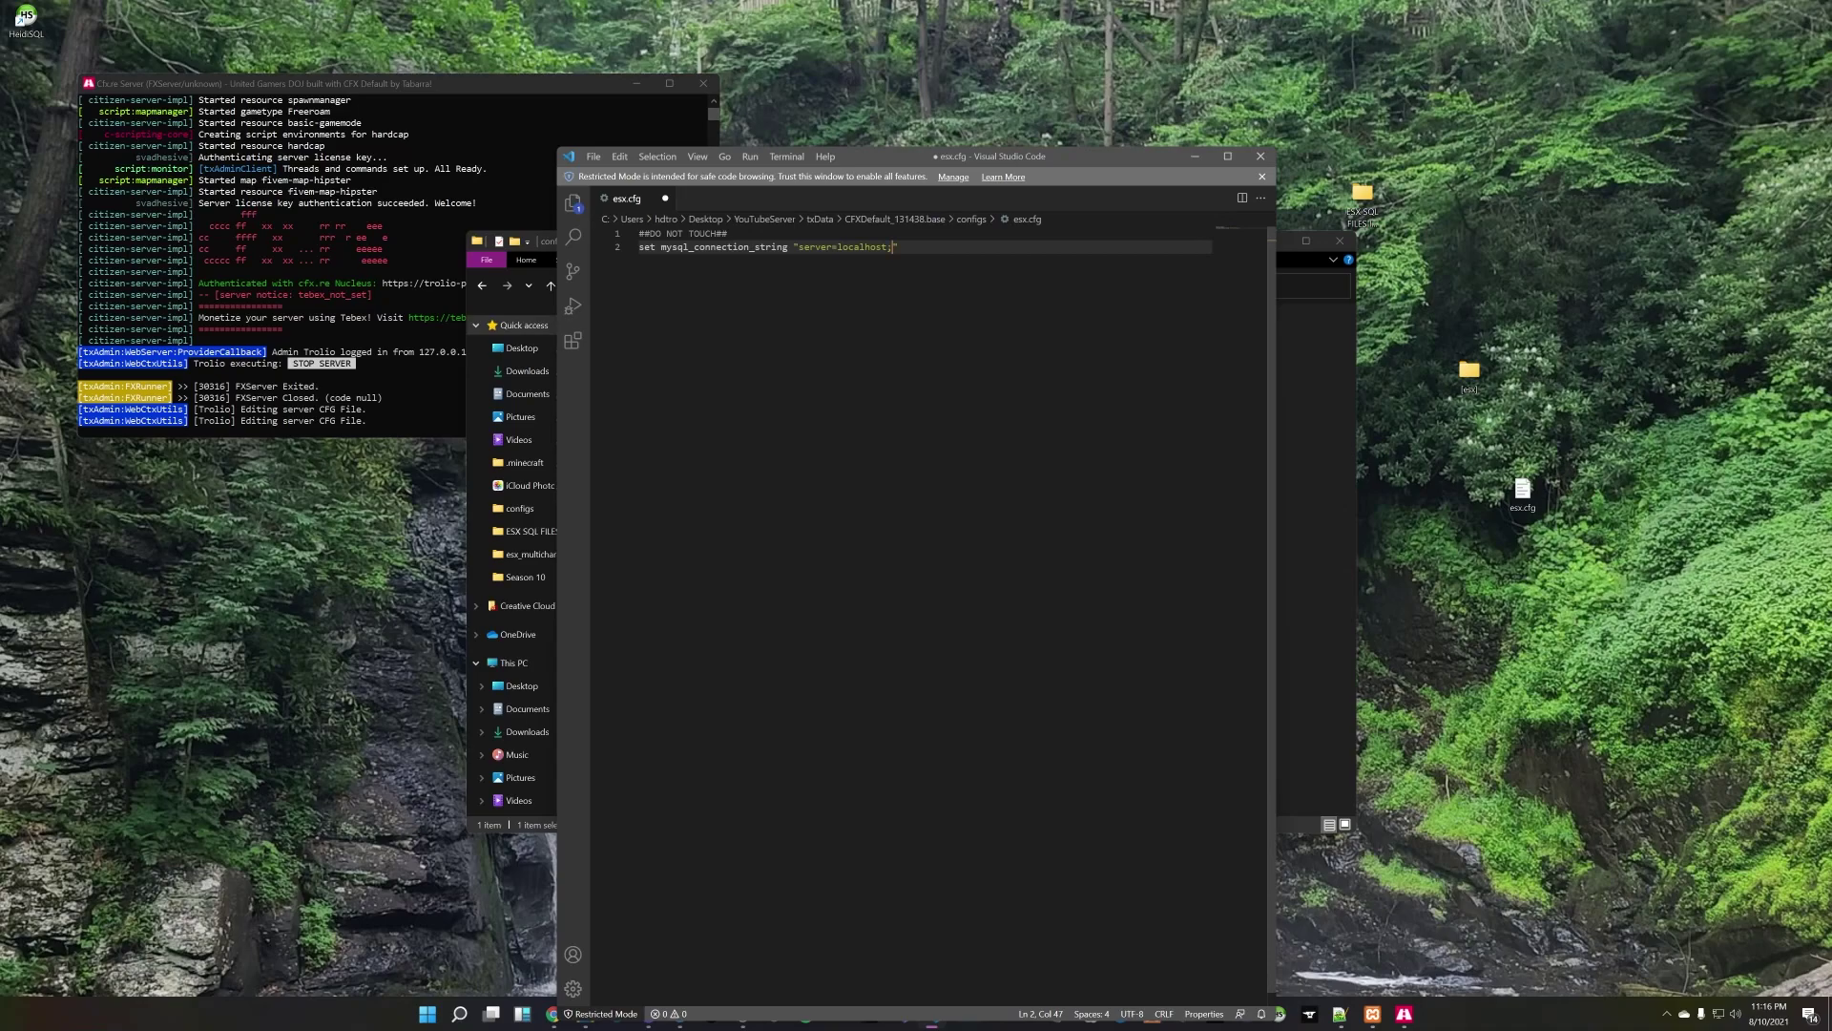
type(";database")
type("=es")
type("_extende")
type("d")
type(";")
type("ud")
type("serid")
type("=root")
type(";password")
type("=")
key("Return")
key("Return")
key("ctrl+s")
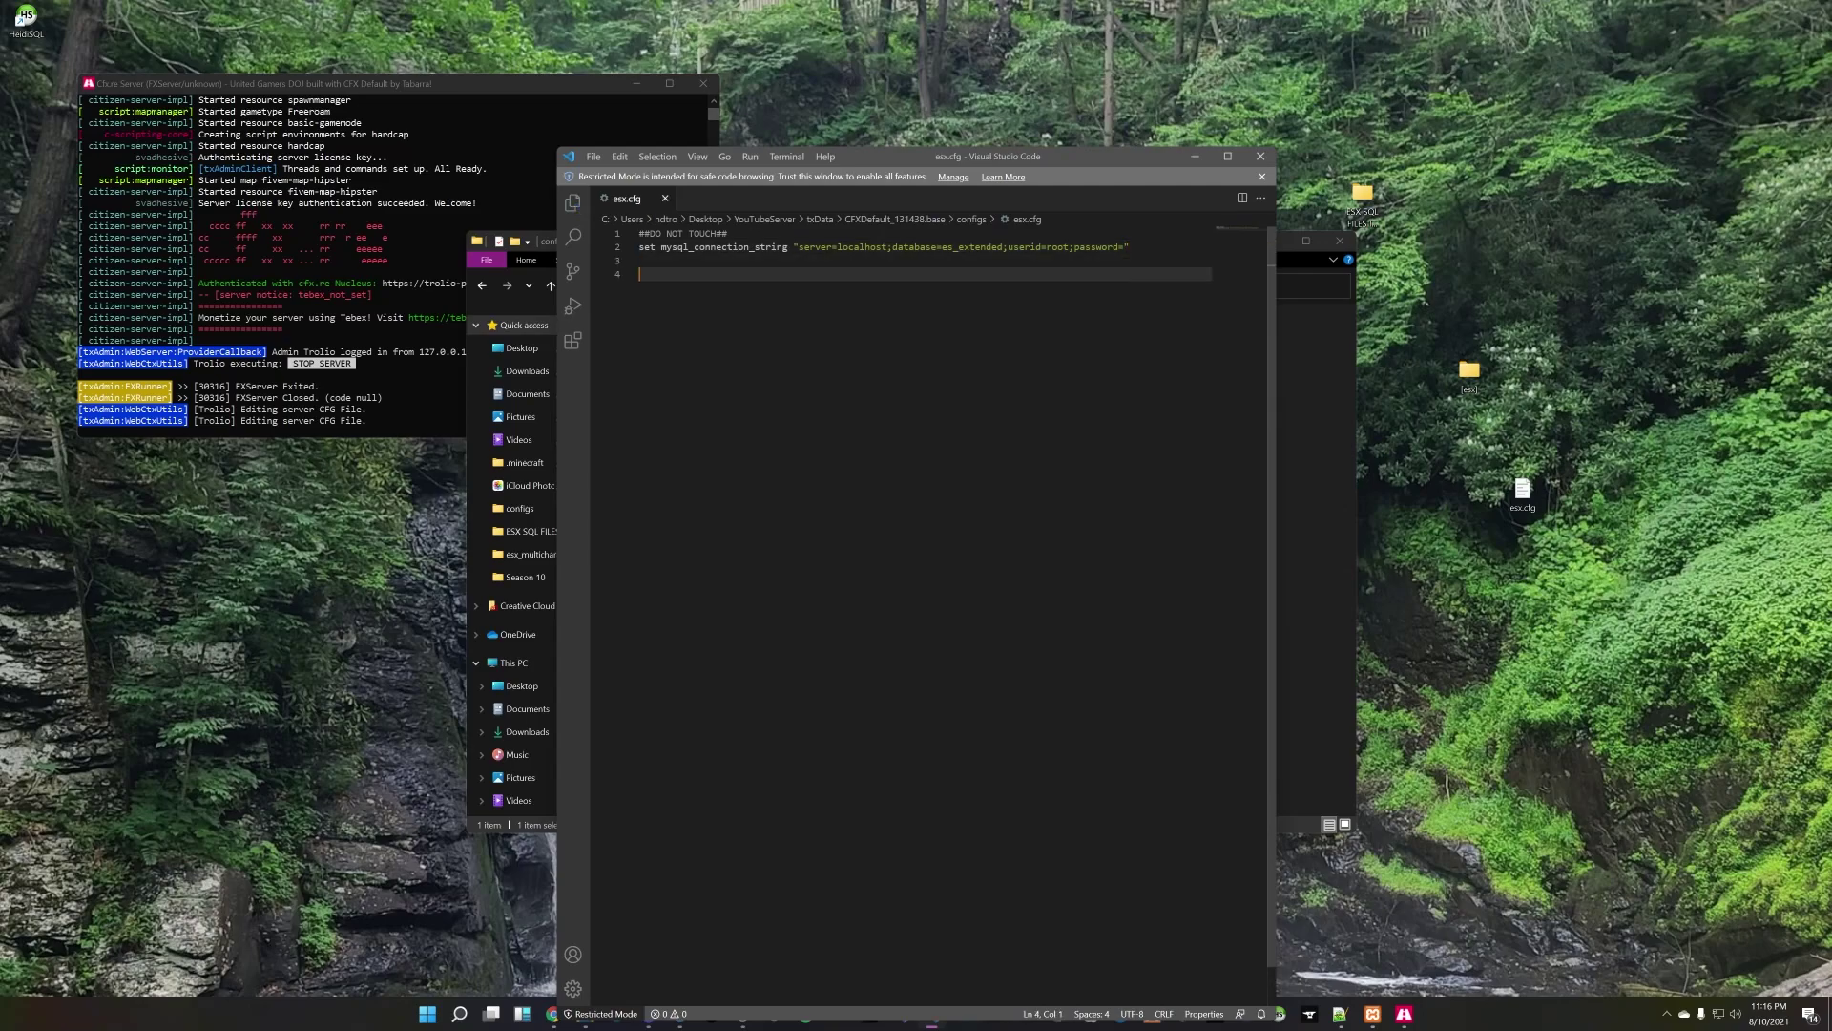
Step: Add the comment heading ##SCRIPTS## below the connection string and save the file
type("#SCRIPTS##")
key("Return")
key("Up")
type("#")
key("Down")
key("ctrl+s")
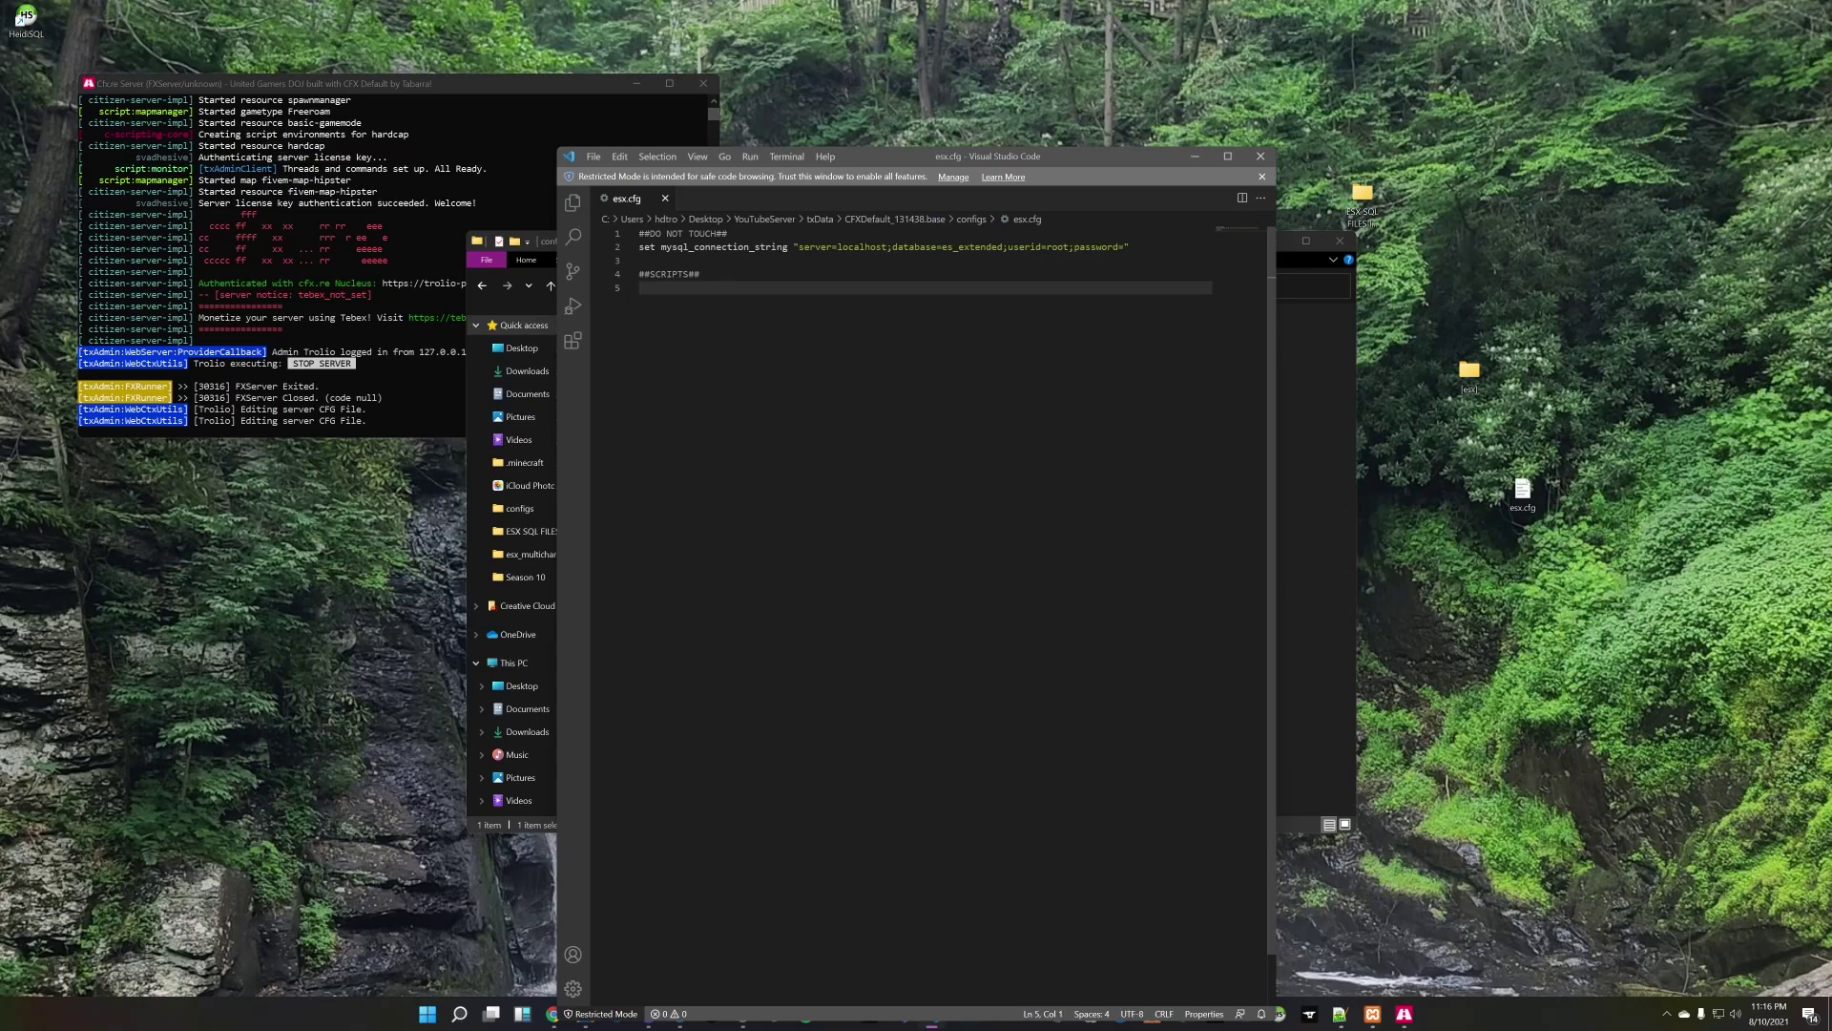
type("sta")
key("Escape")
key("BackSpace")
key("BackSpace")
key("BackSpace")
Step: Add ensure lines for async, mysql-async and es_extended under the ##SCRIPTS## heading
type("ensure async")
key("Return")
type("ensure mysq")
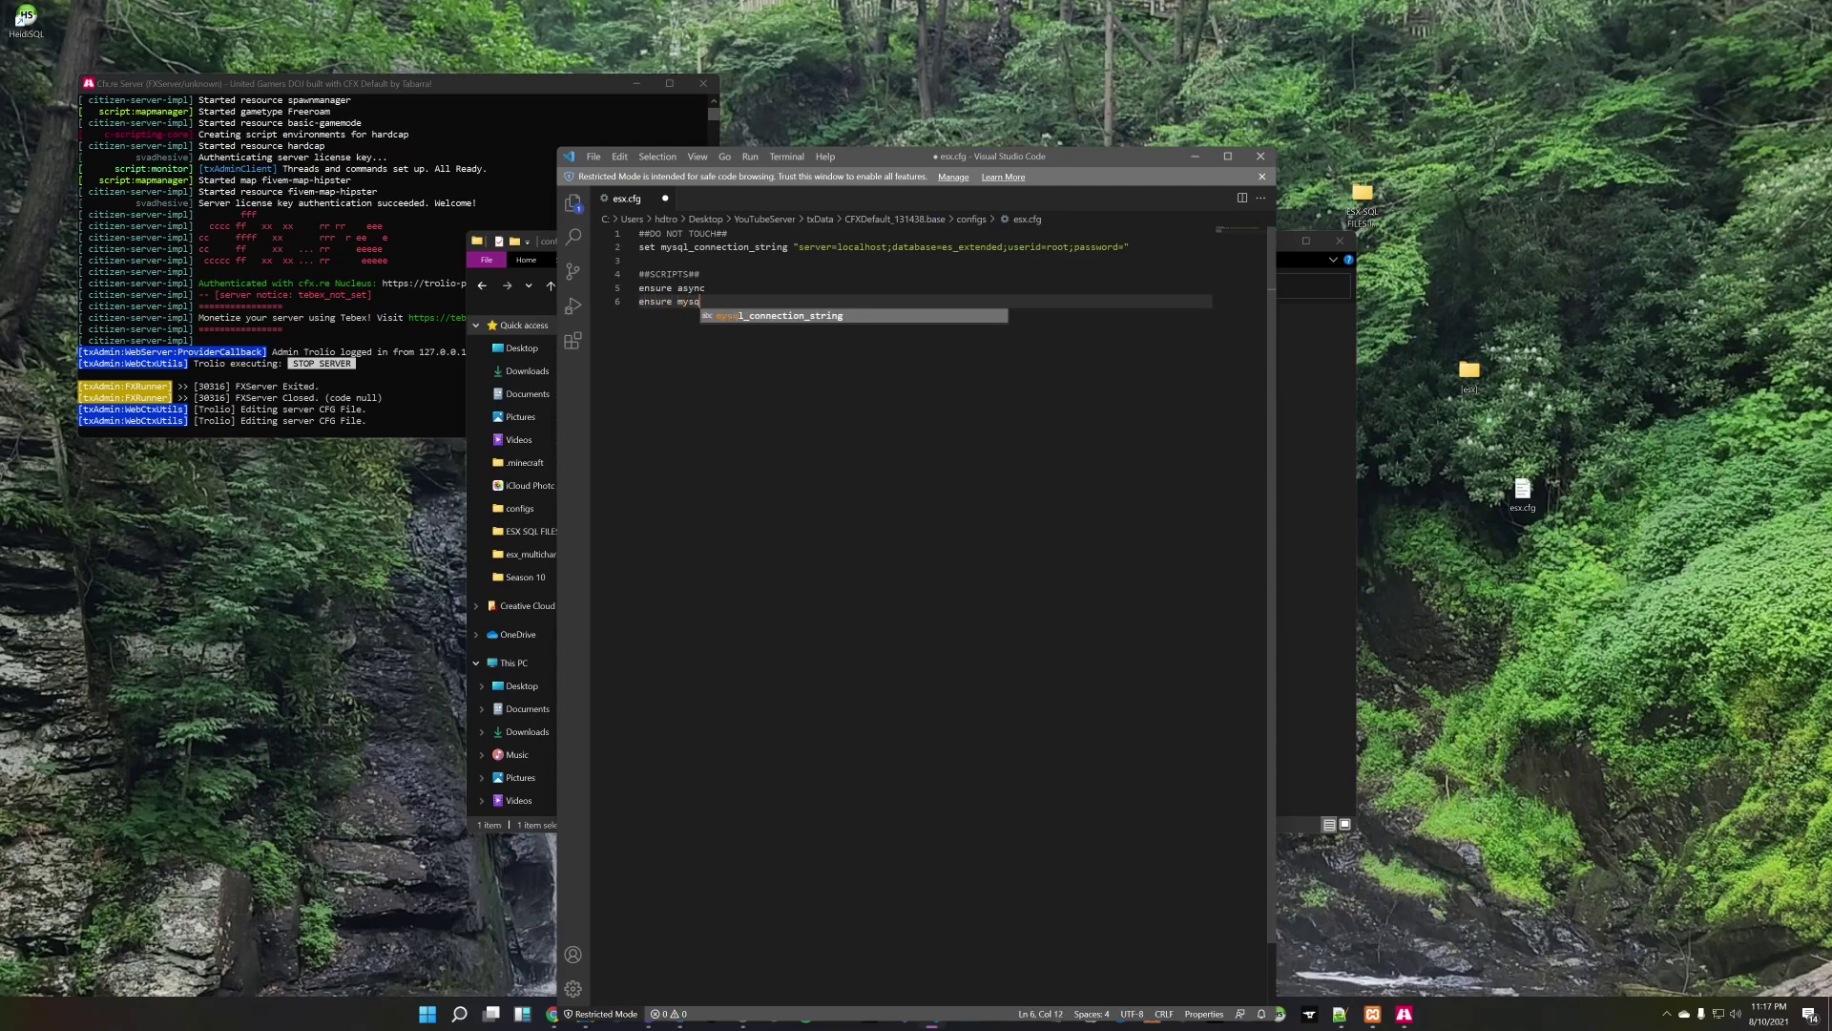
type("l-async")
key("Return")
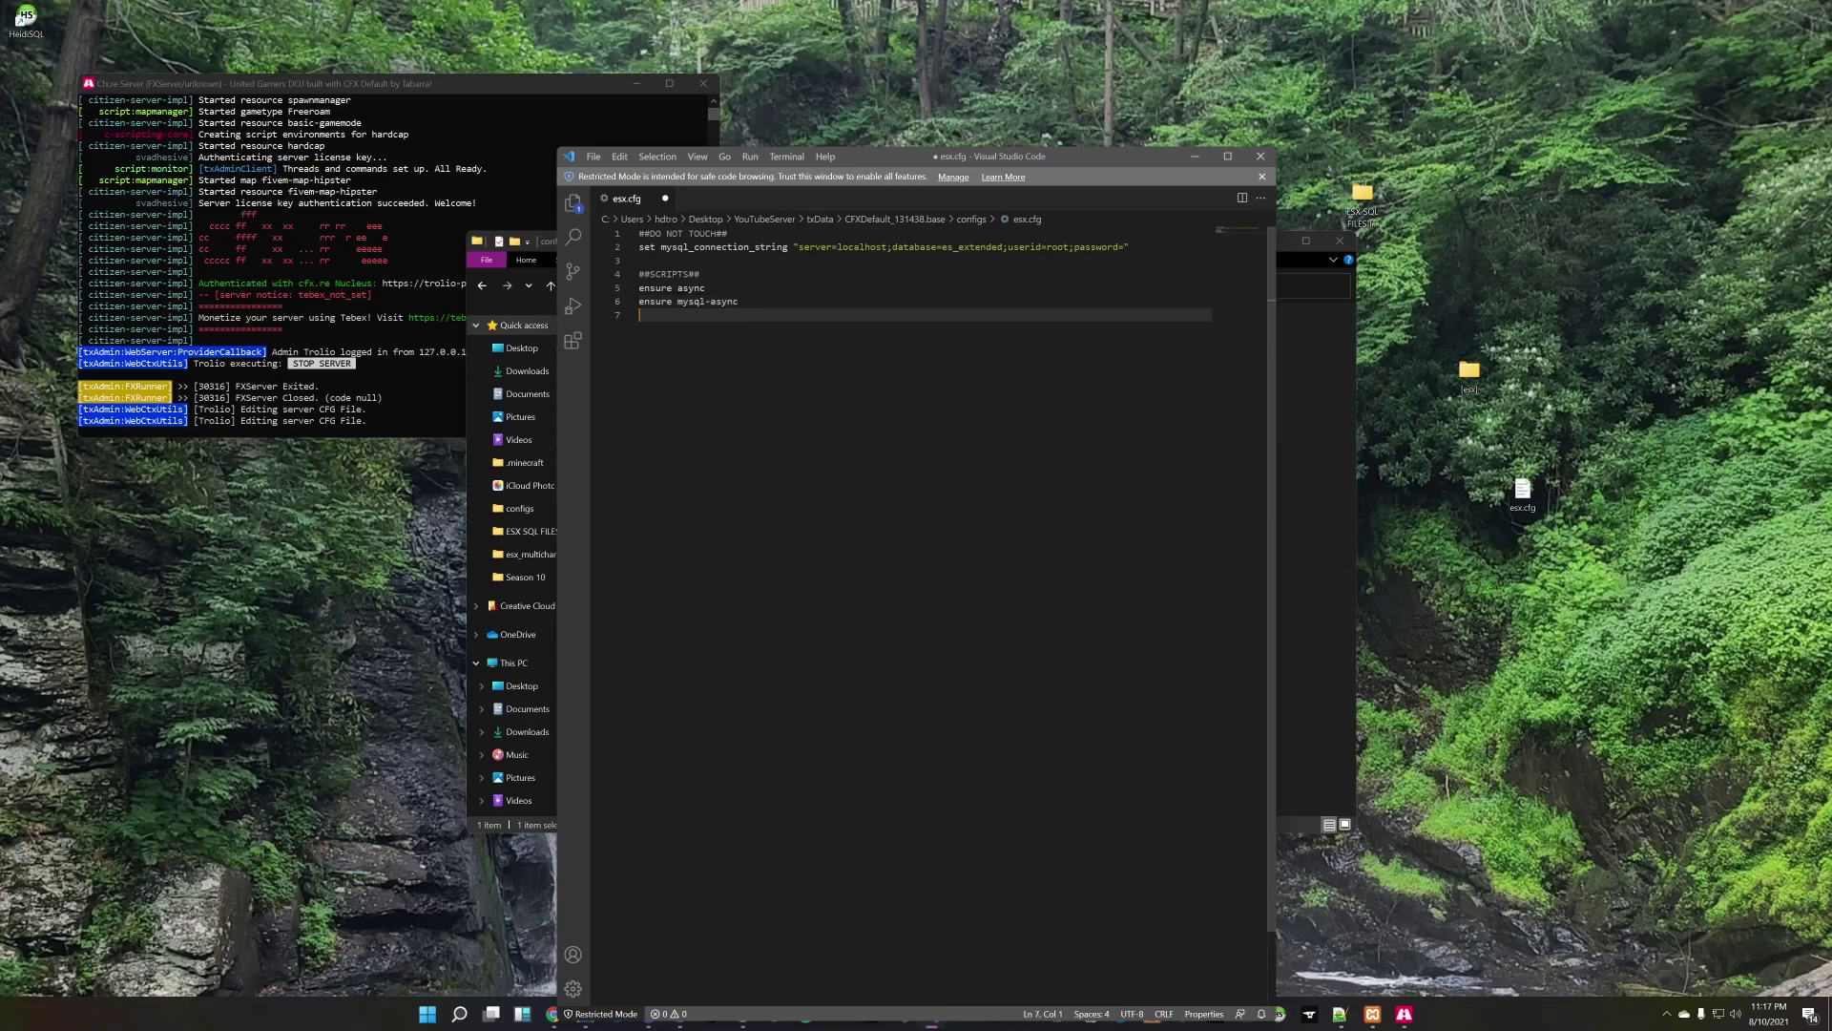
type("ensur")
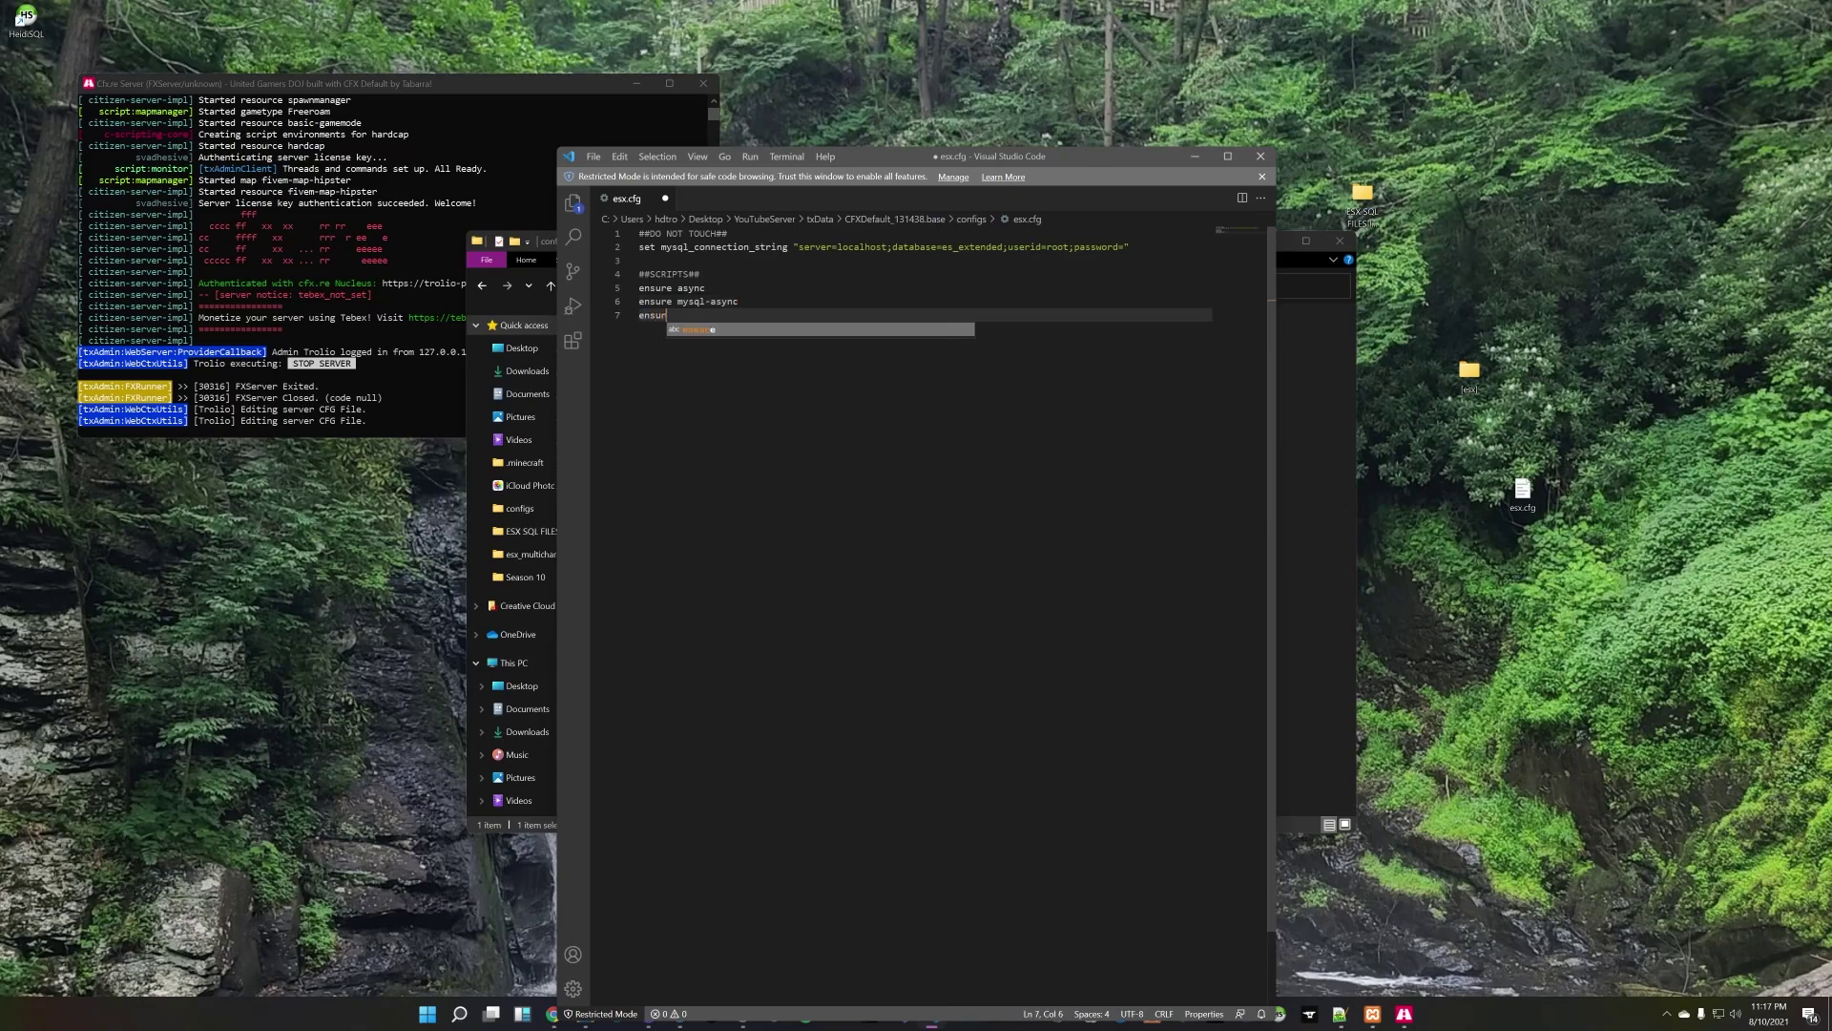
type("e es")
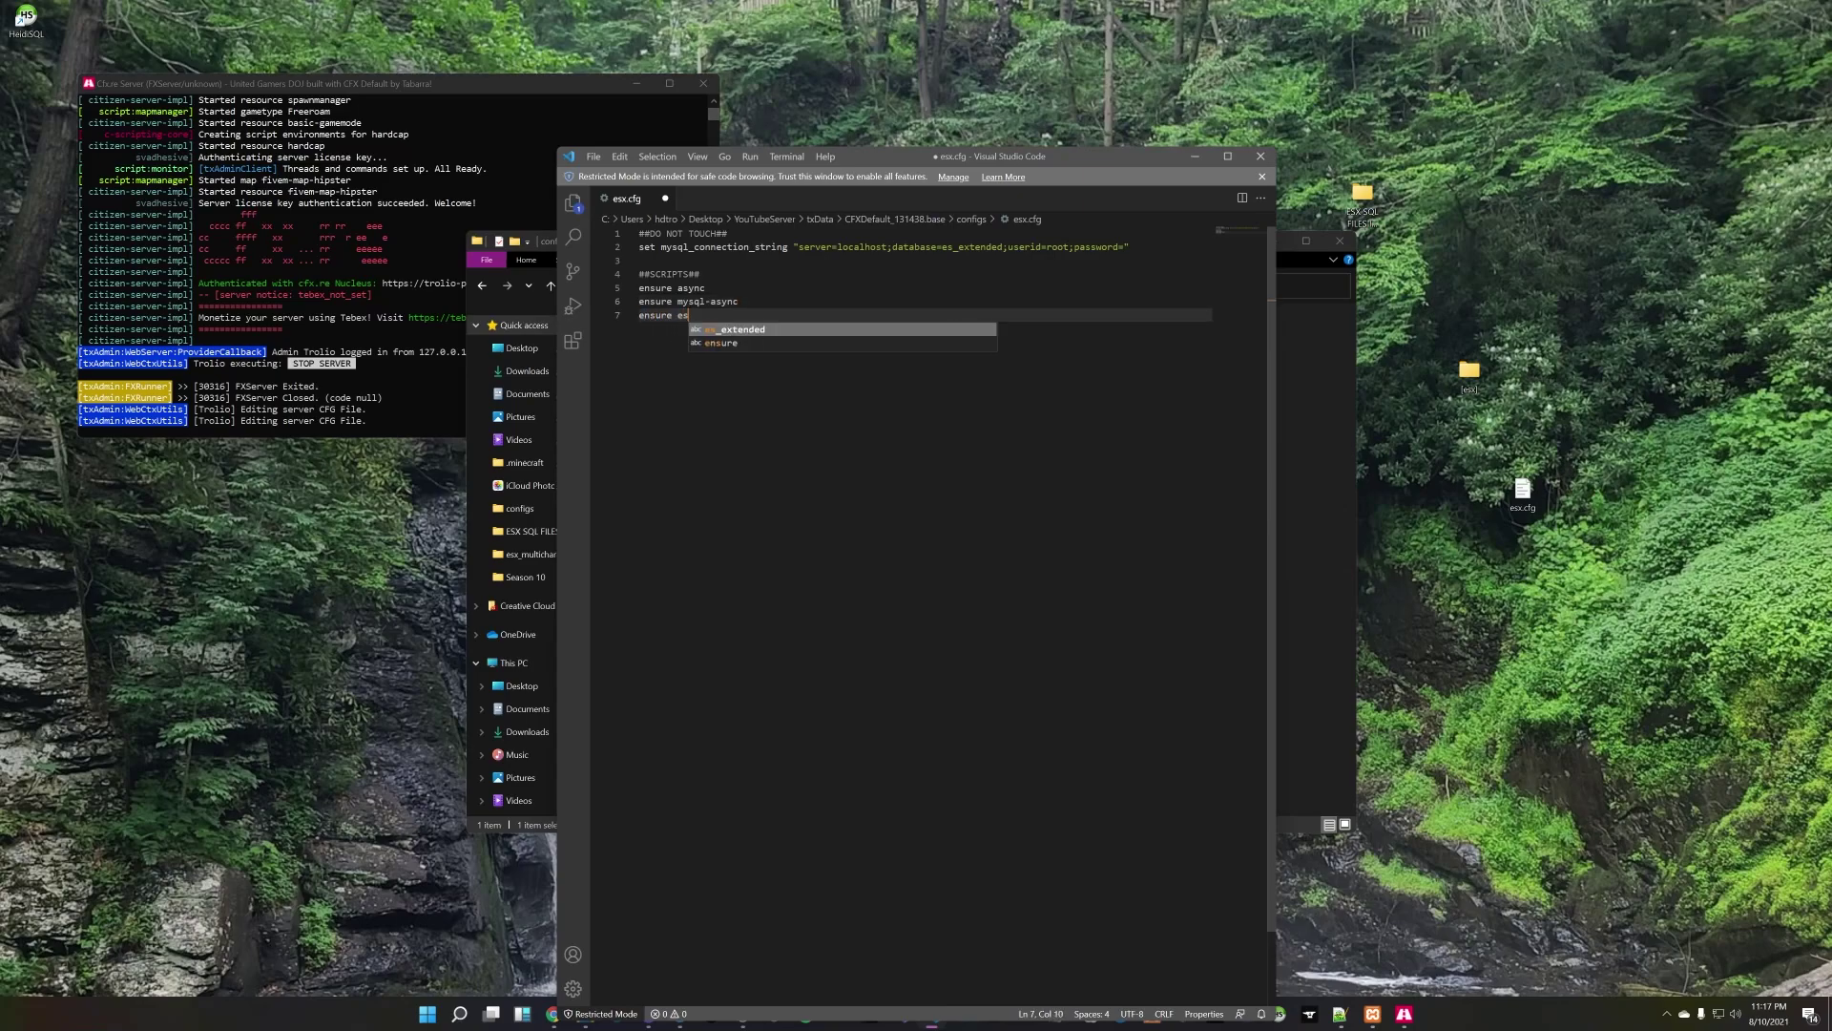
type("_extended")
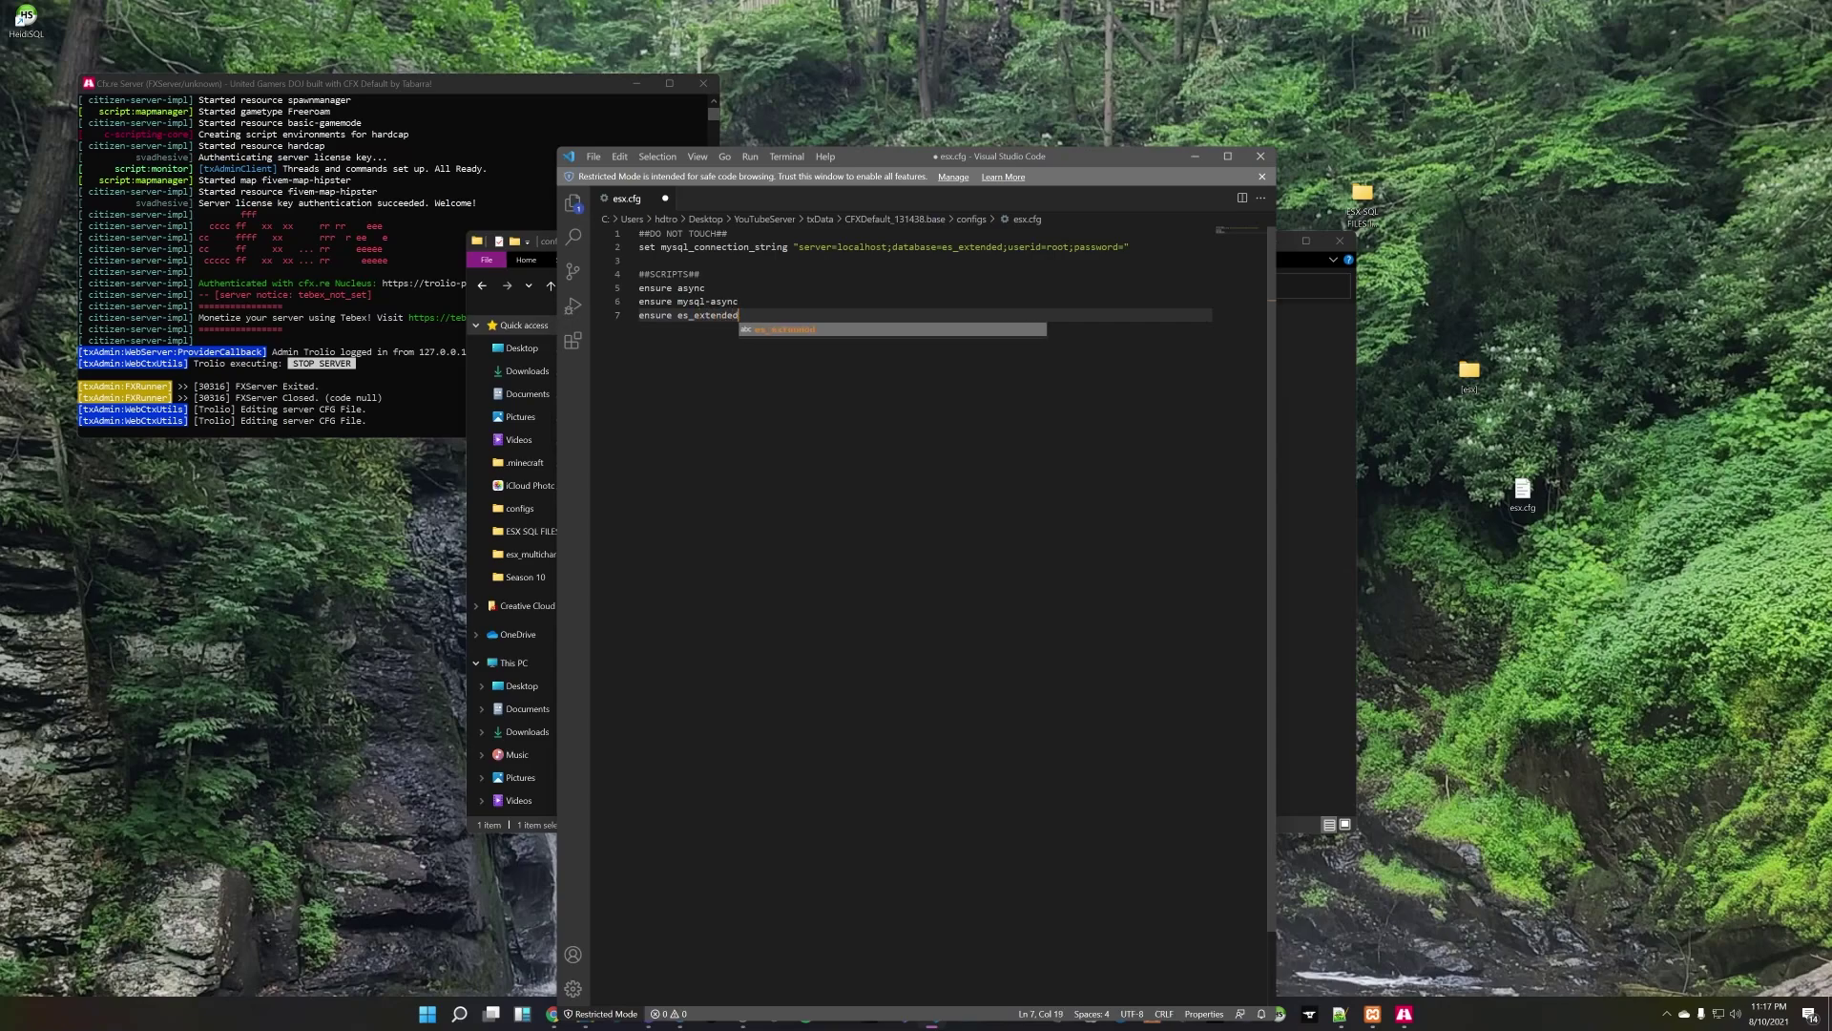
key("Escape")
key("Return")
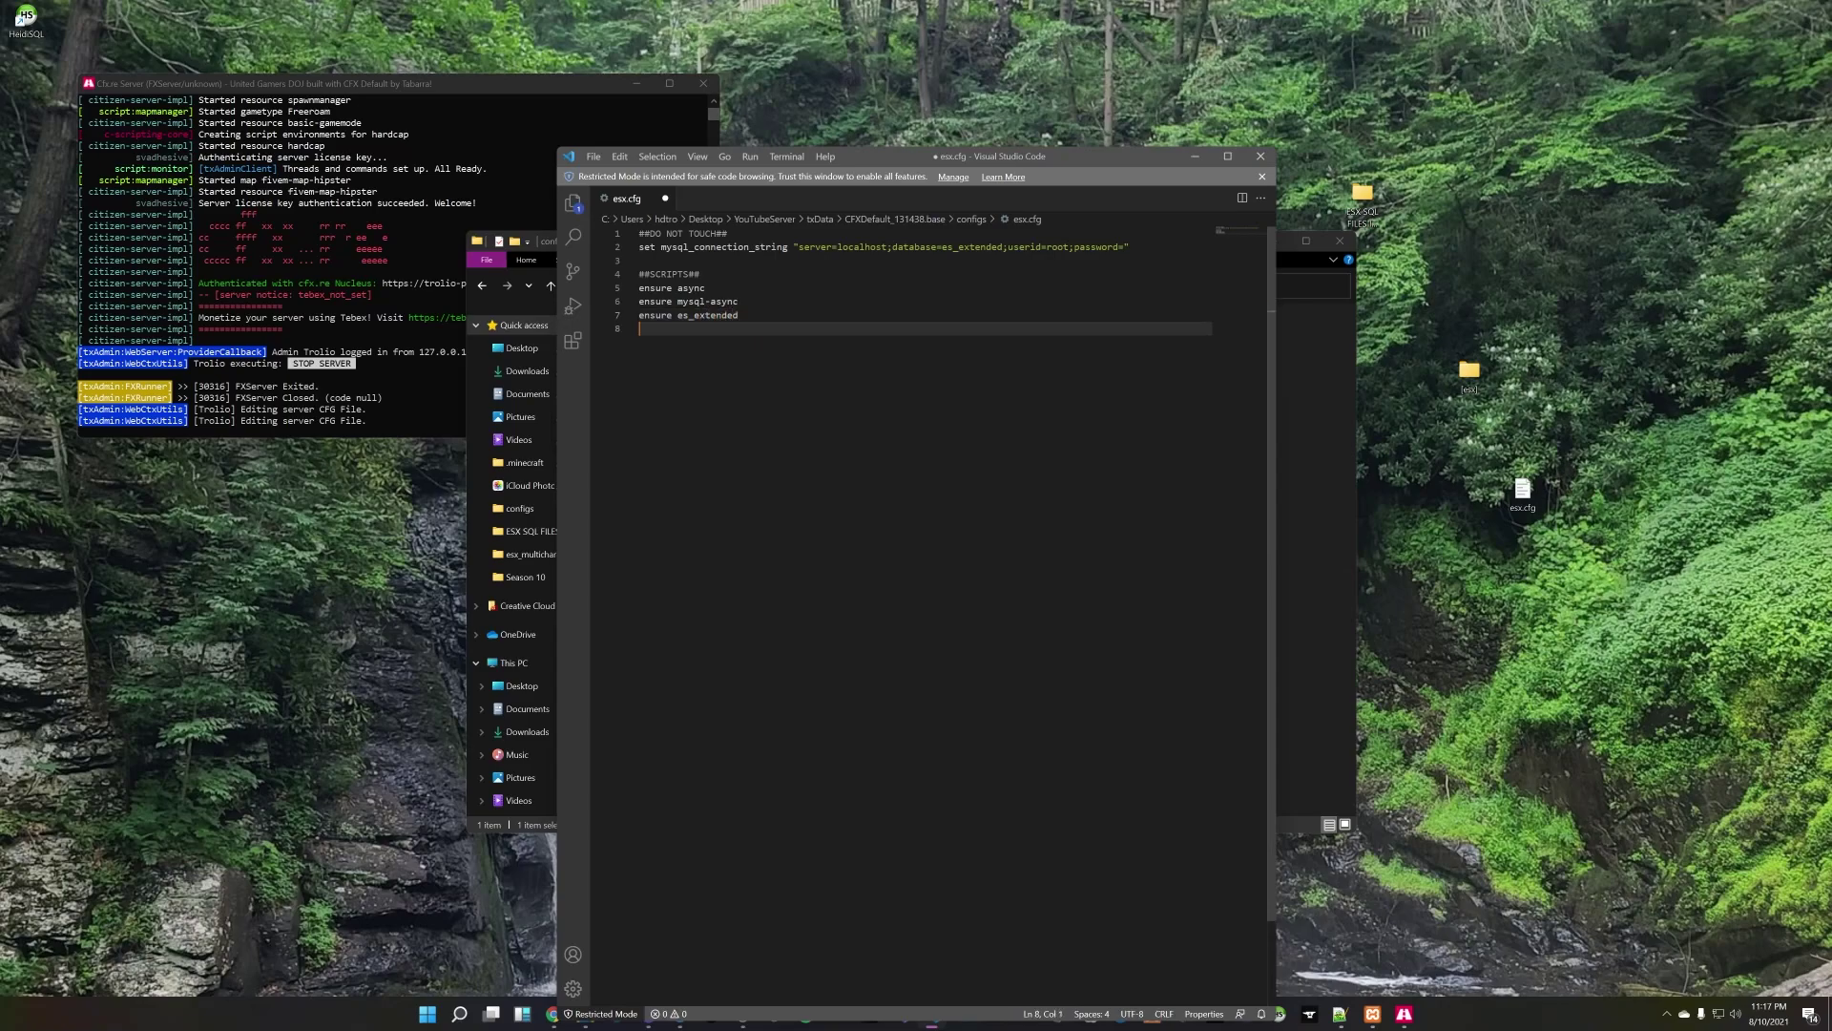
Step: Add ensure lines for instance, cron and skinchanger, followed by a blank line, and save the file
type("ensure instance")
key("Return")
type("ensure ")
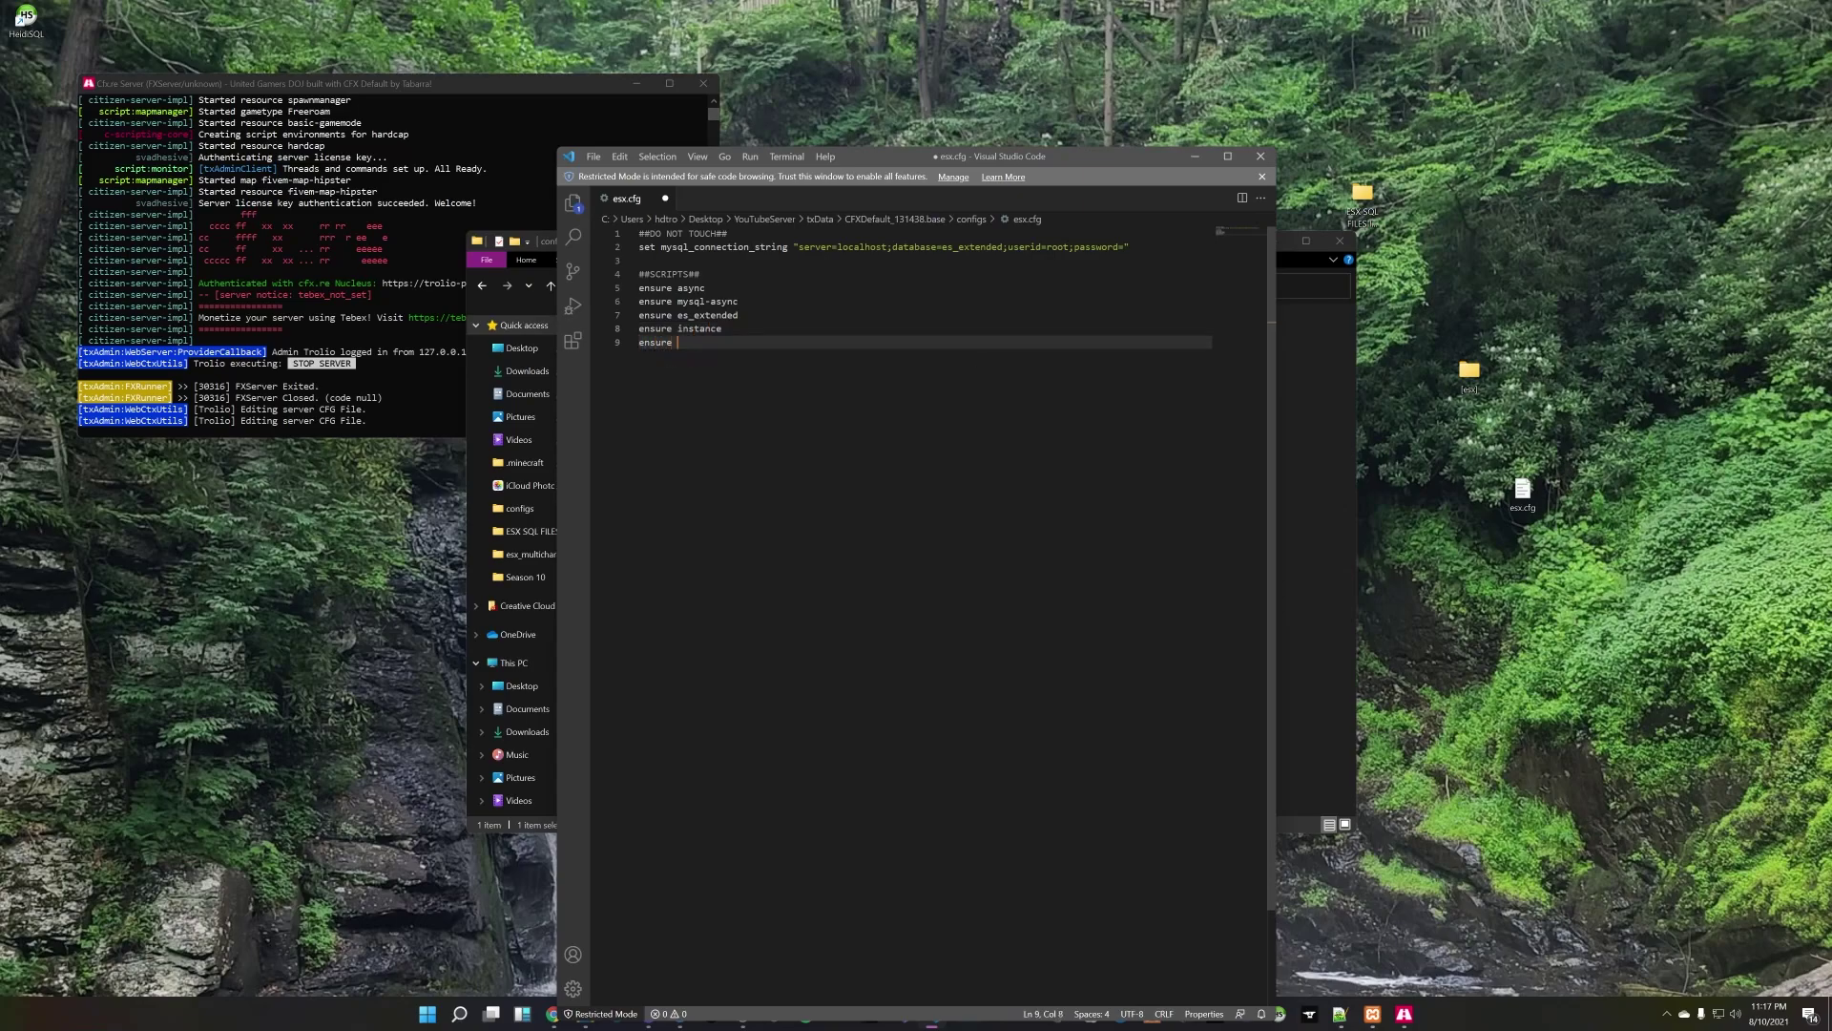
type("cron")
key("Return")
type("e")
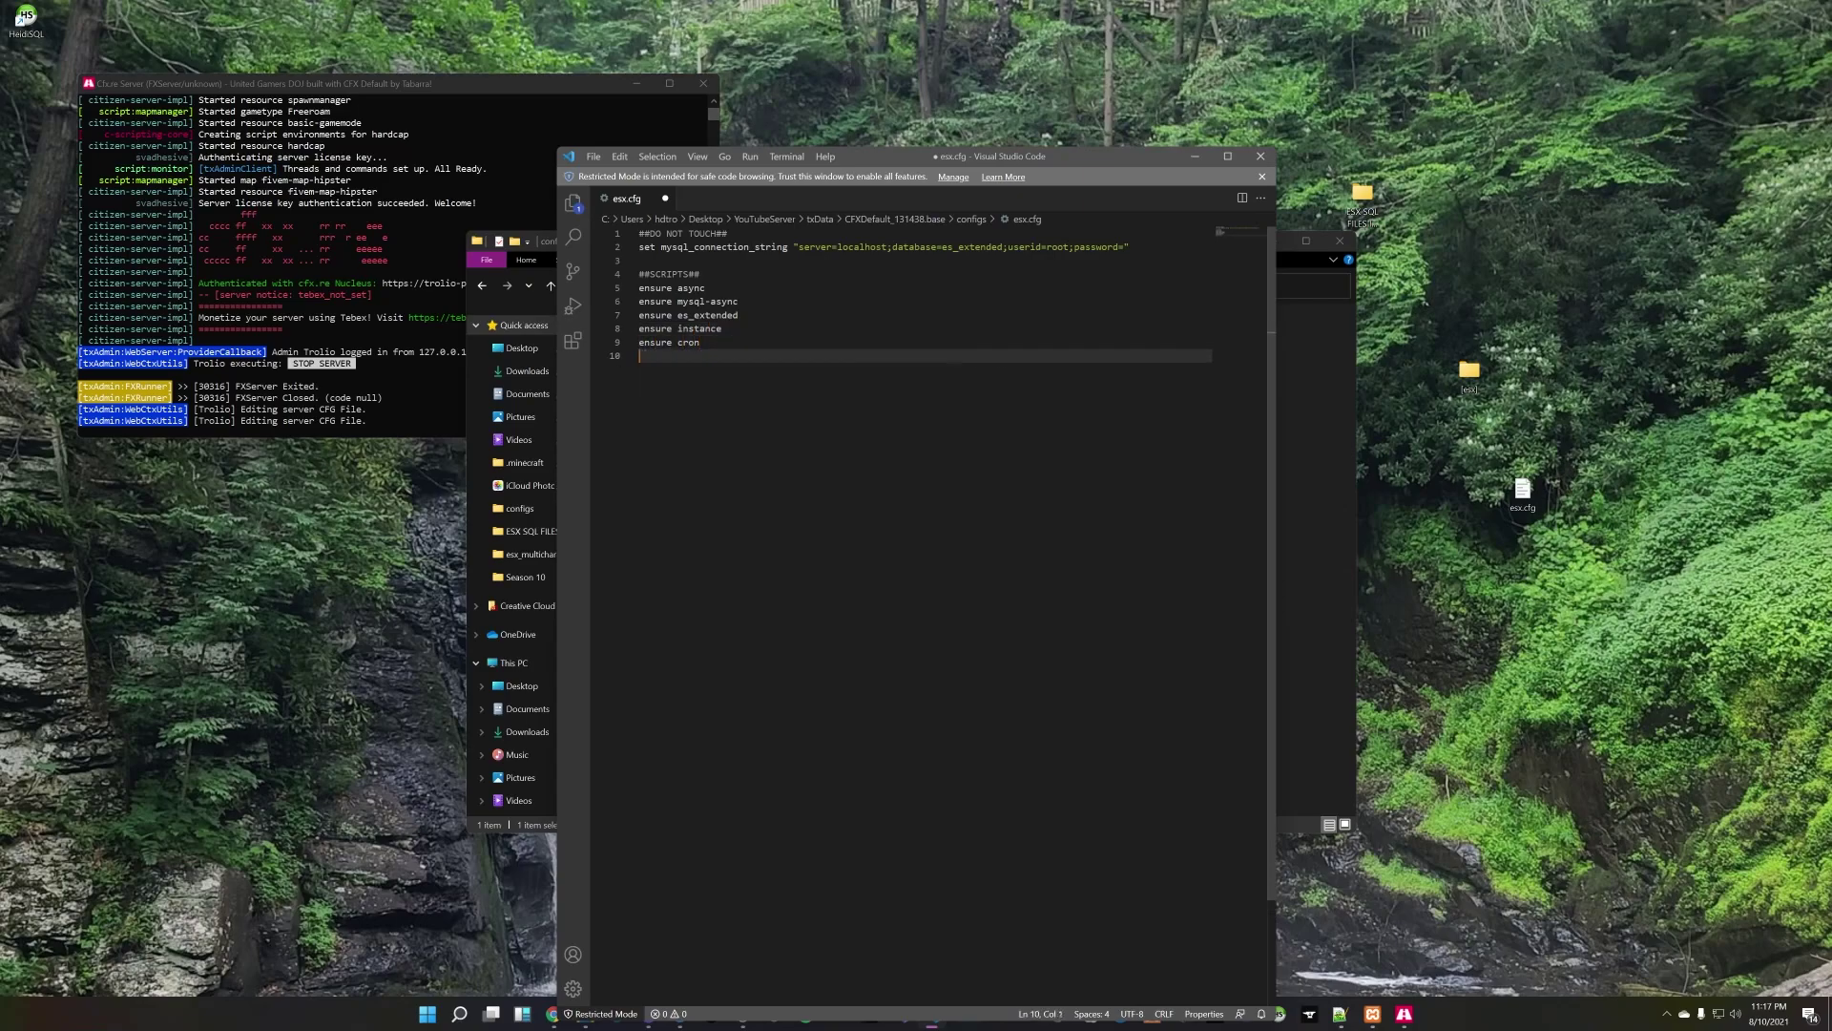
type("nsure skinchanger")
key("Return")
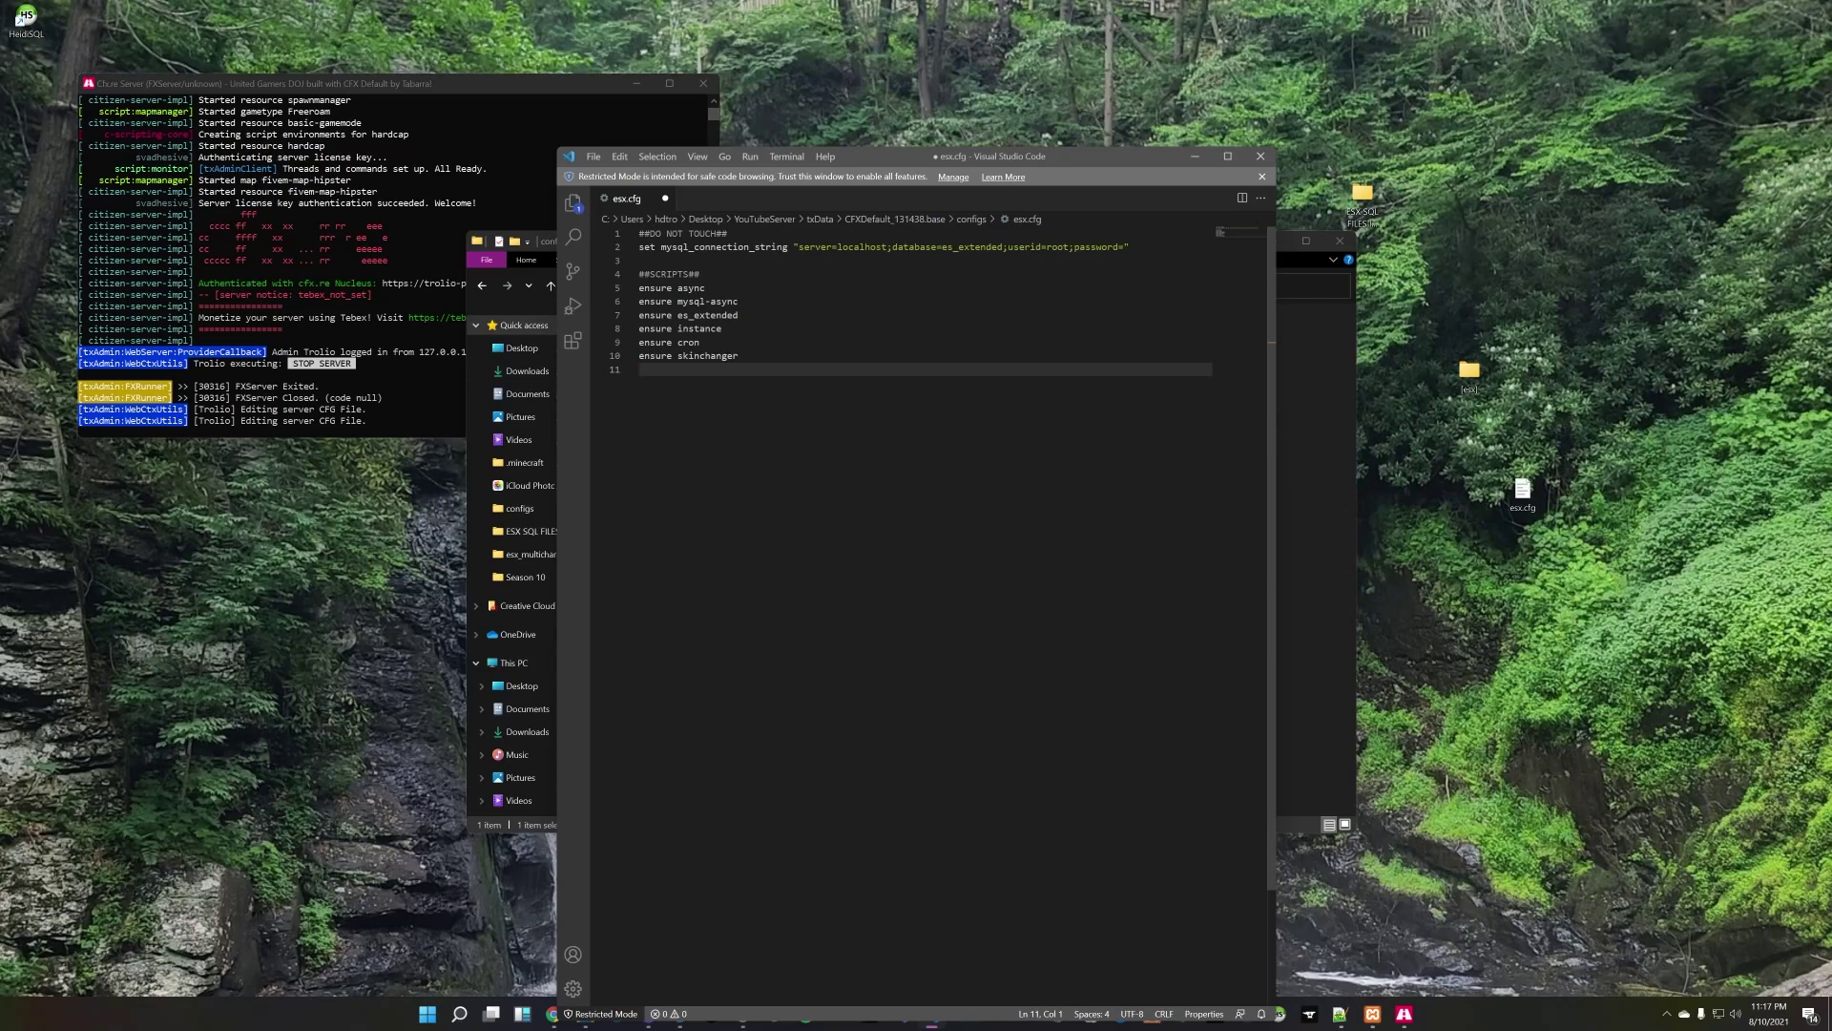
key("Return")
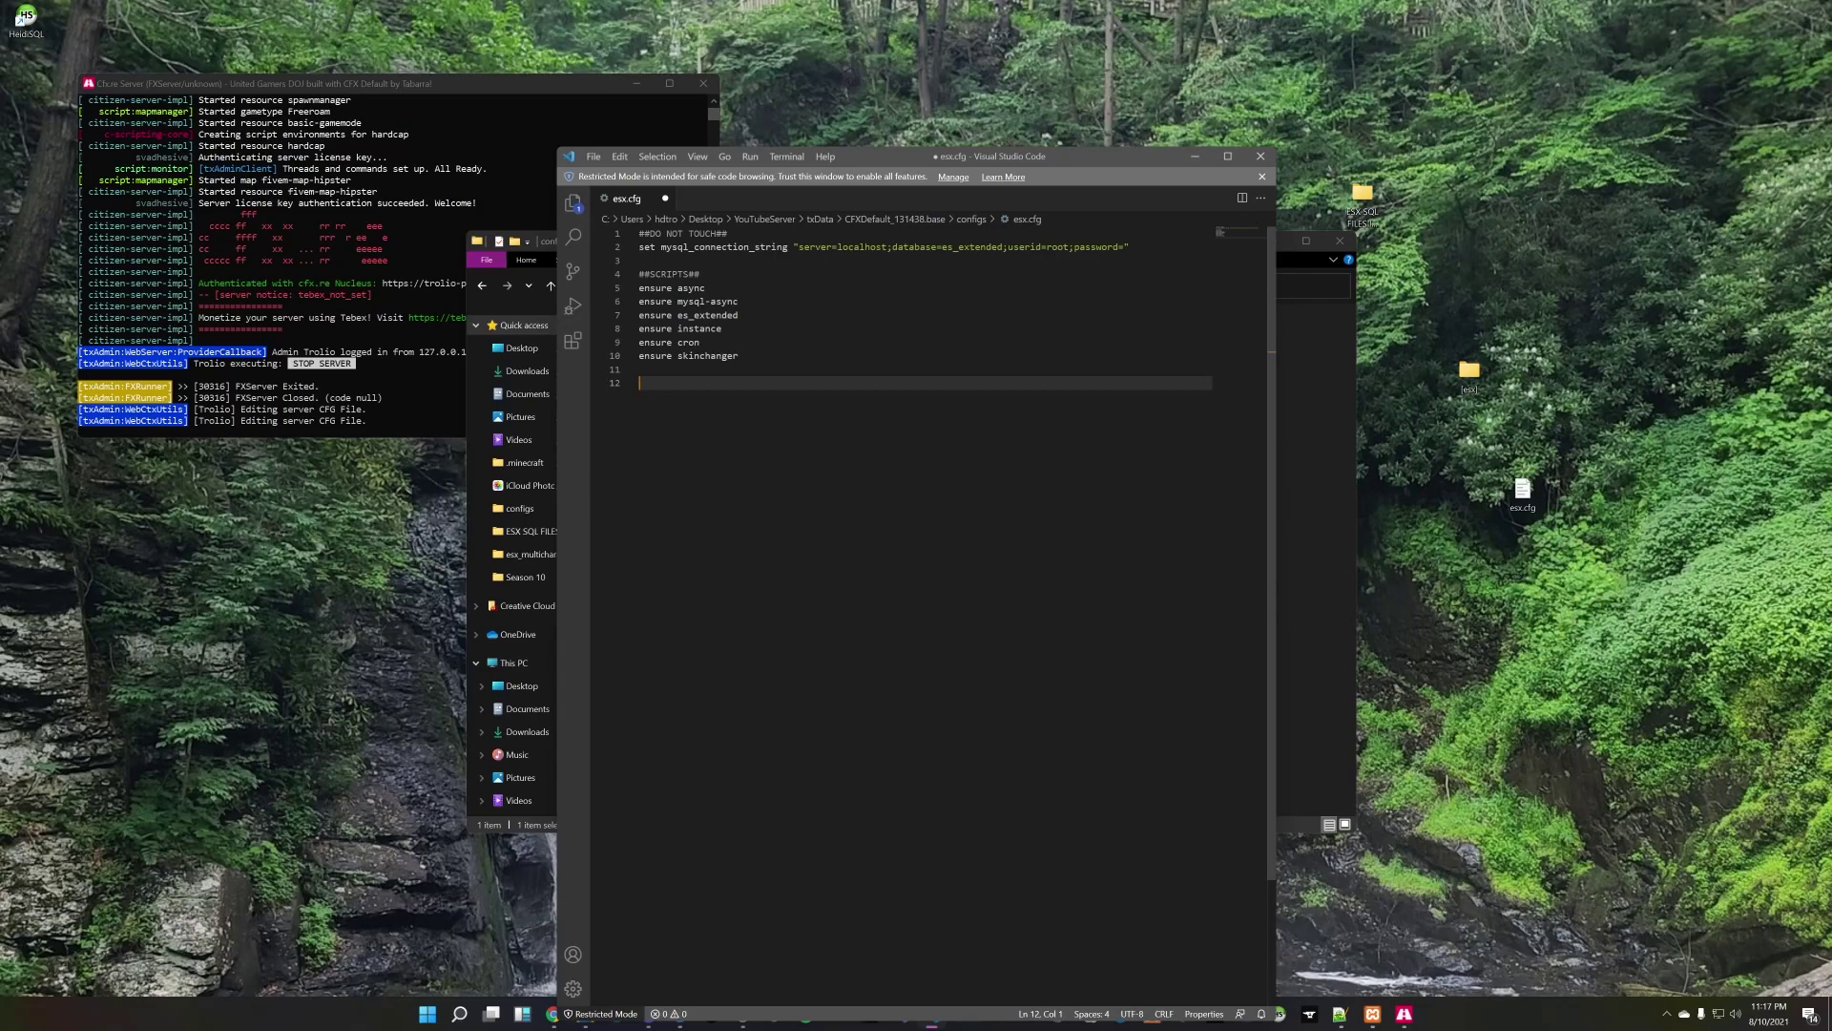
key("ctrl+s")
Step: Add ensure lines for esx_menu_default and esx_menu_list below the blank line after skinchanger
type("ensure")
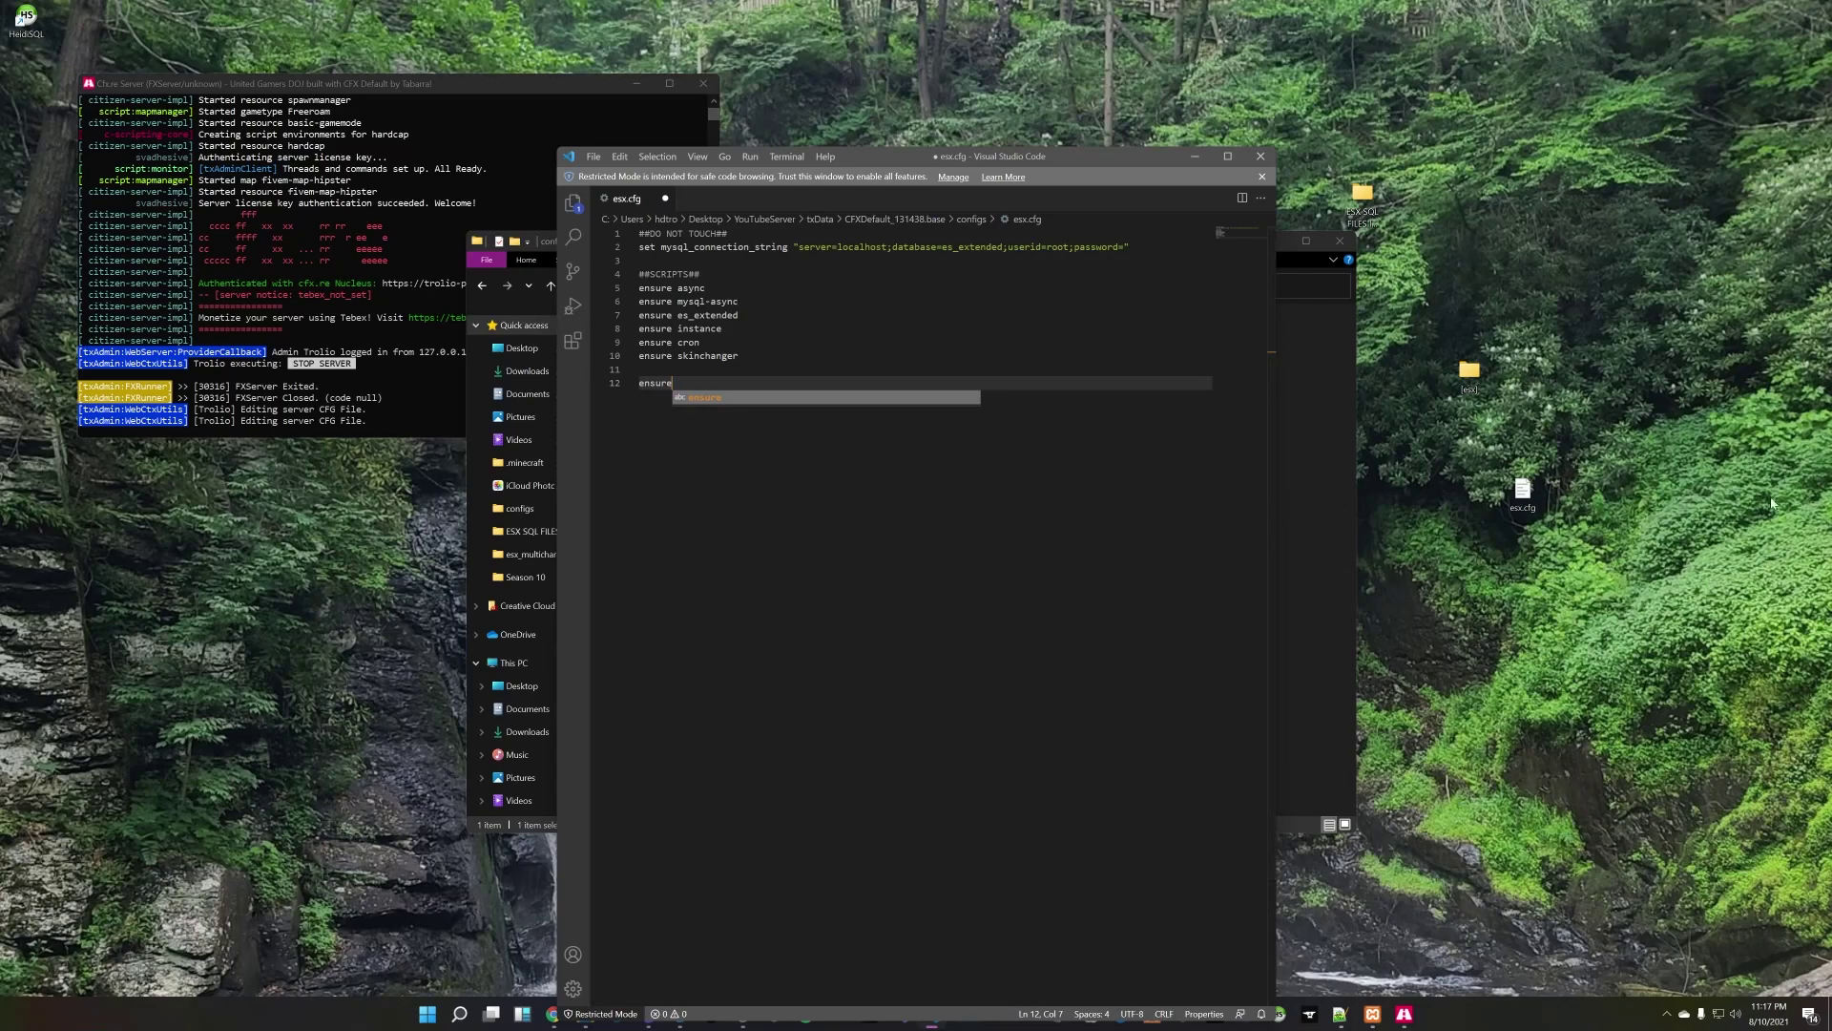
left_click(695, 394)
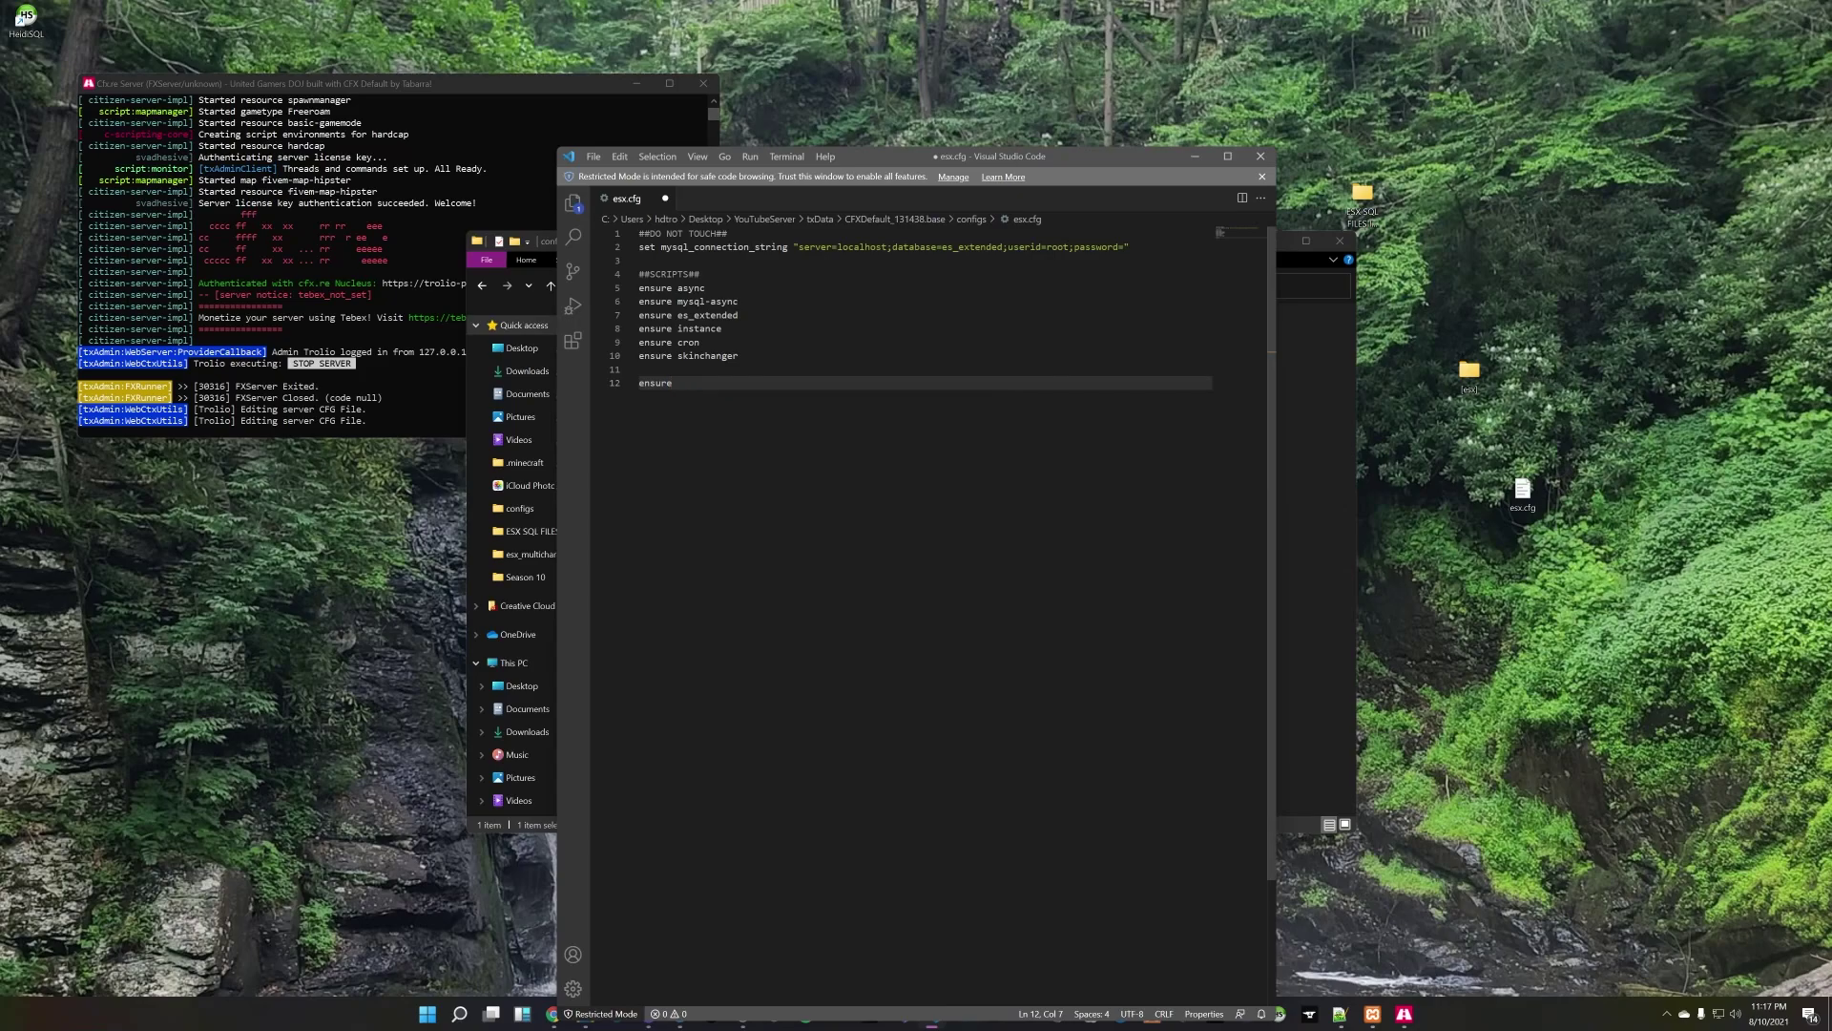
type("esx_menu_default")
key("Return")
type("e")
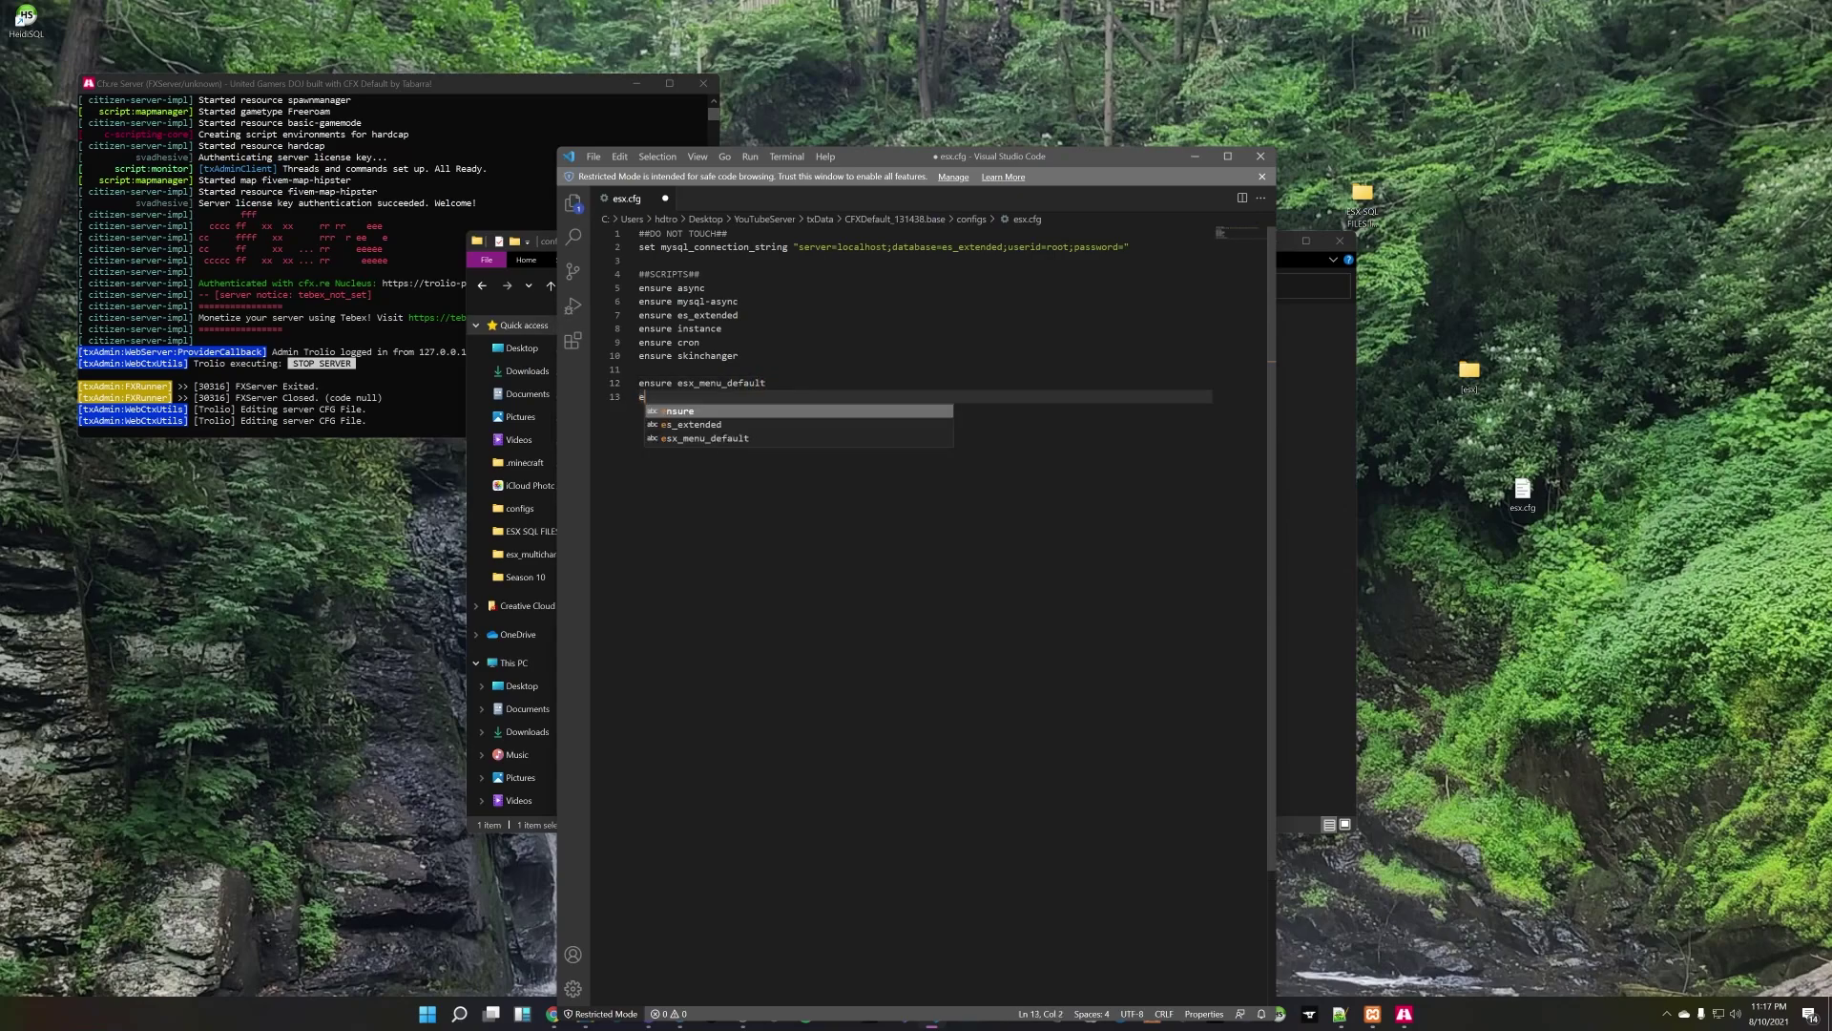
type("nsure esx_")
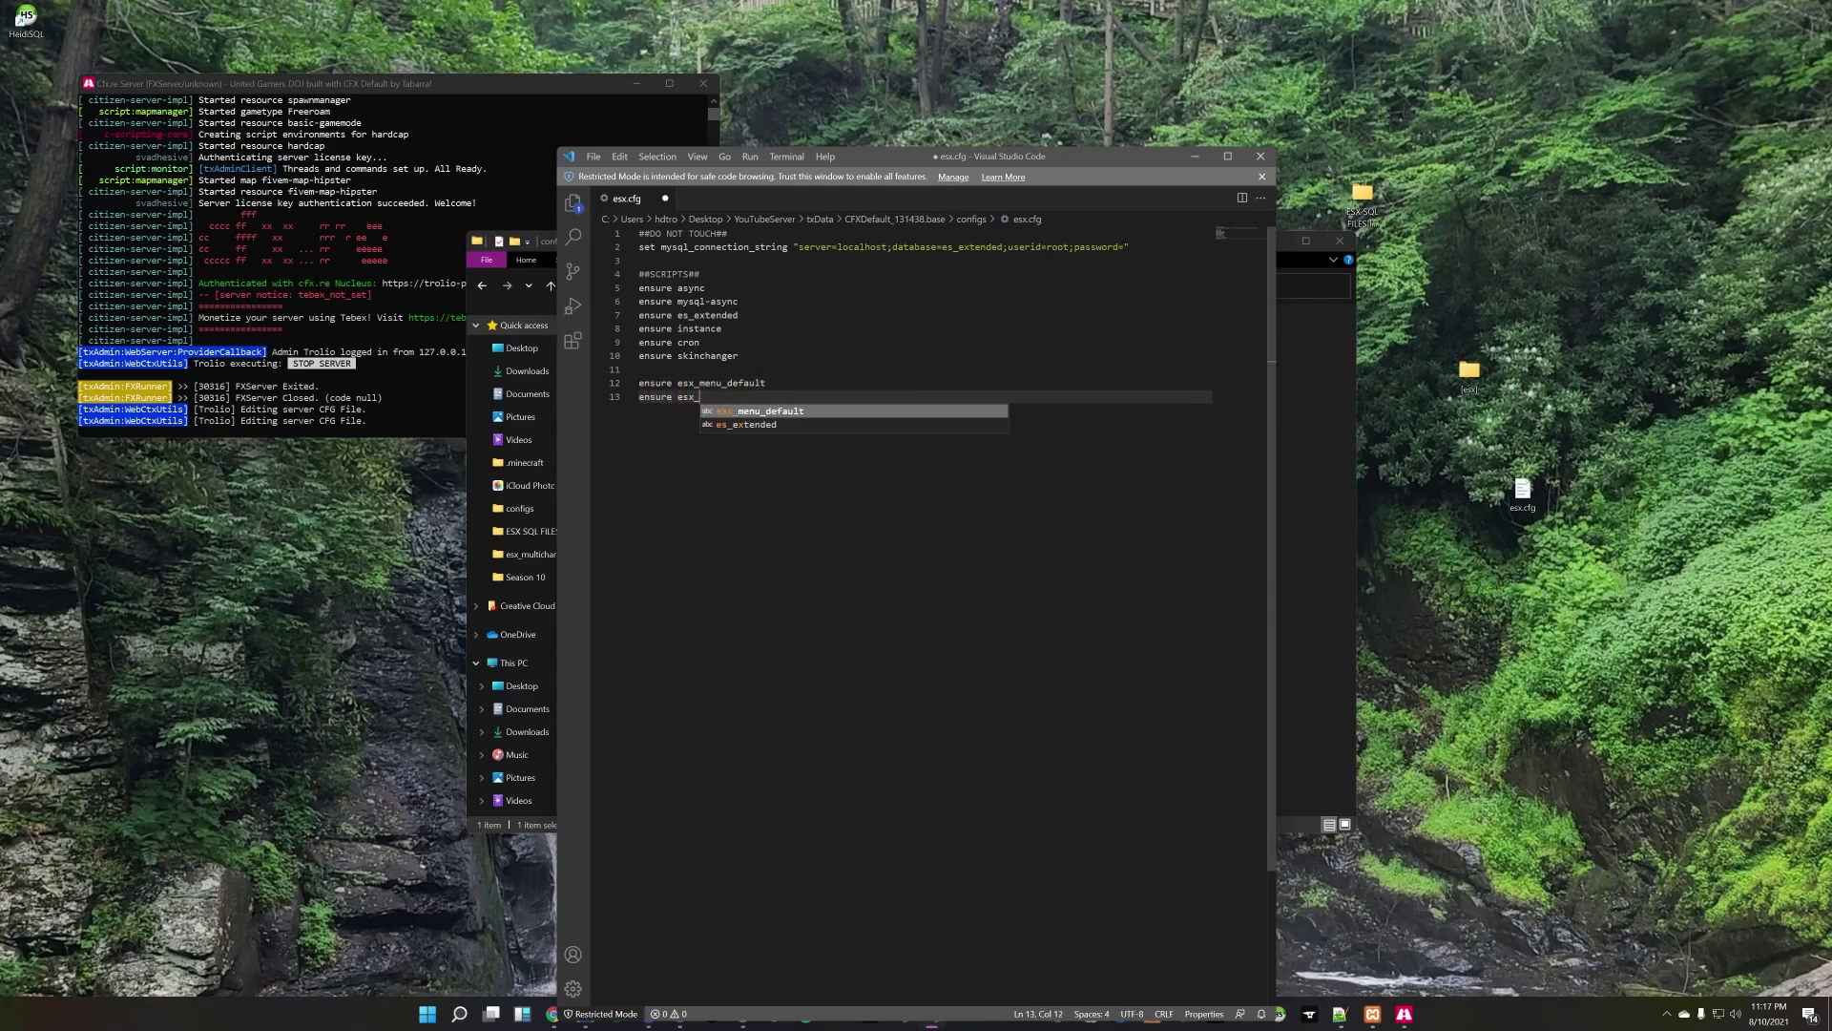
type("menu)")
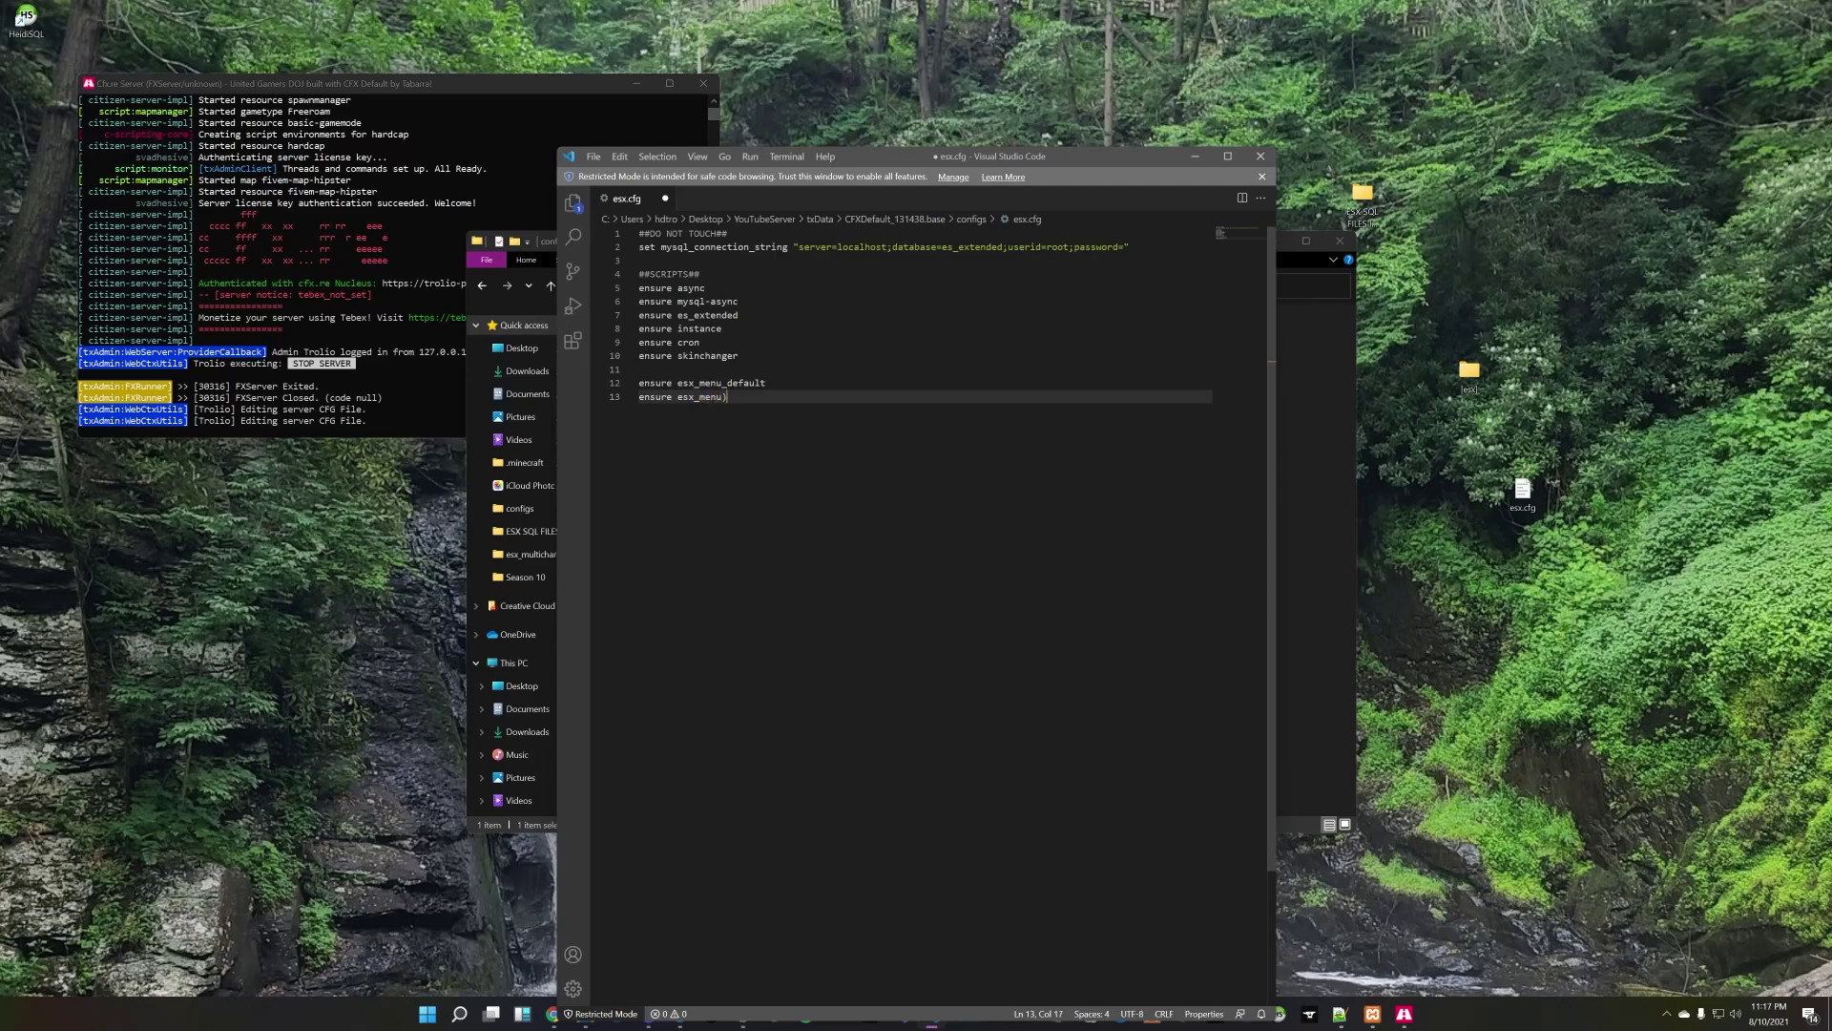
type("_list")
key("Return")
Step: Add an ensure line for esx_menu_dialog below esx_menu_list, followed by a blank line
type("ensure esx_")
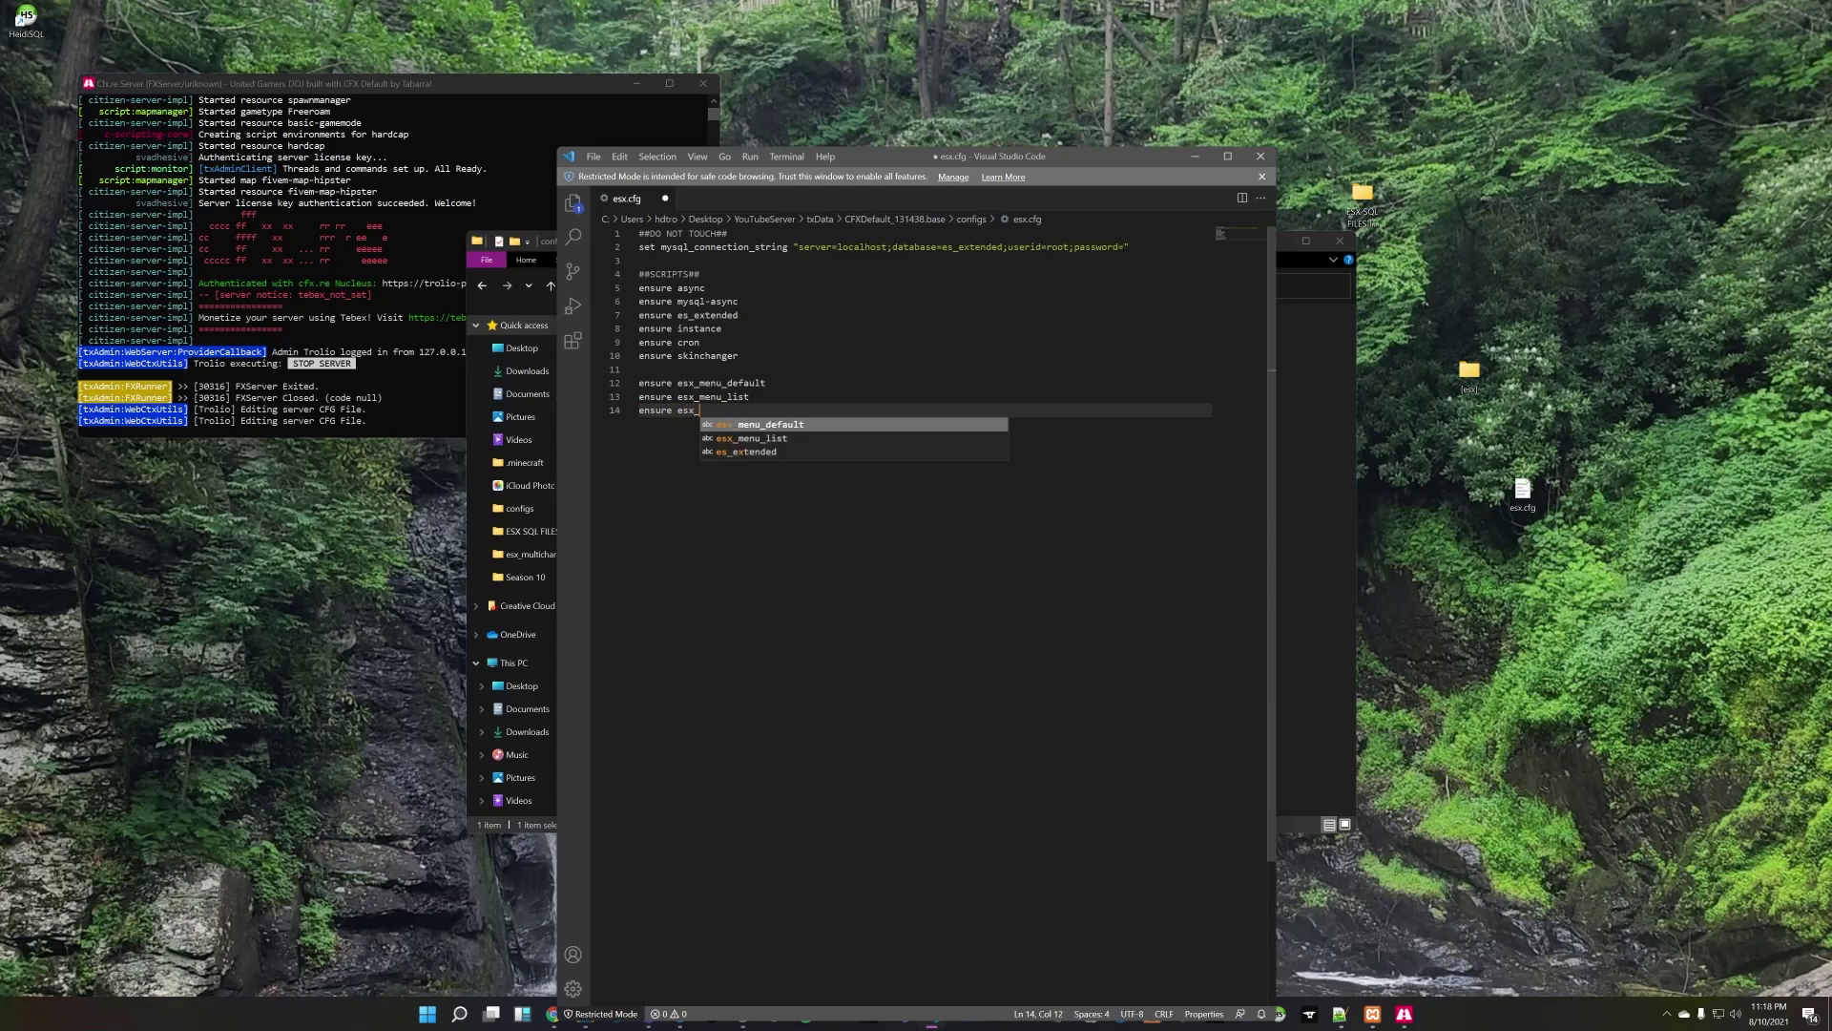
type("menu_")
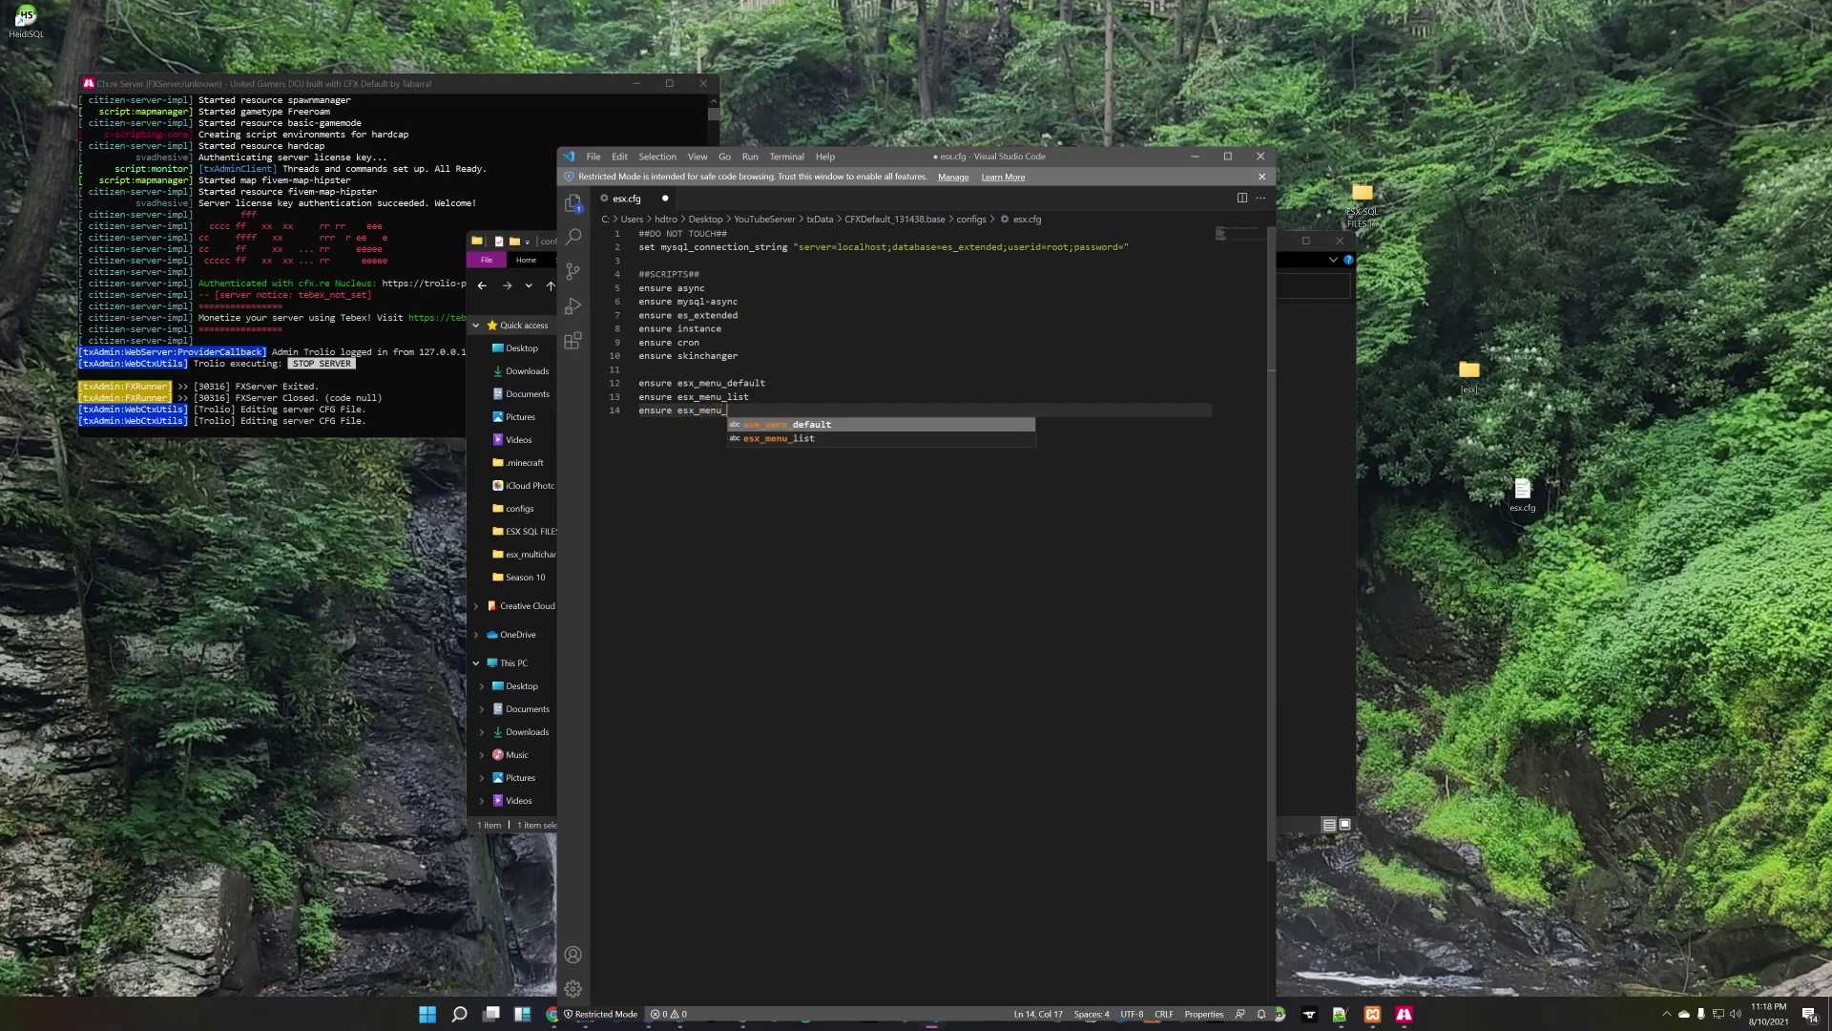
type("dialog")
key("Return")
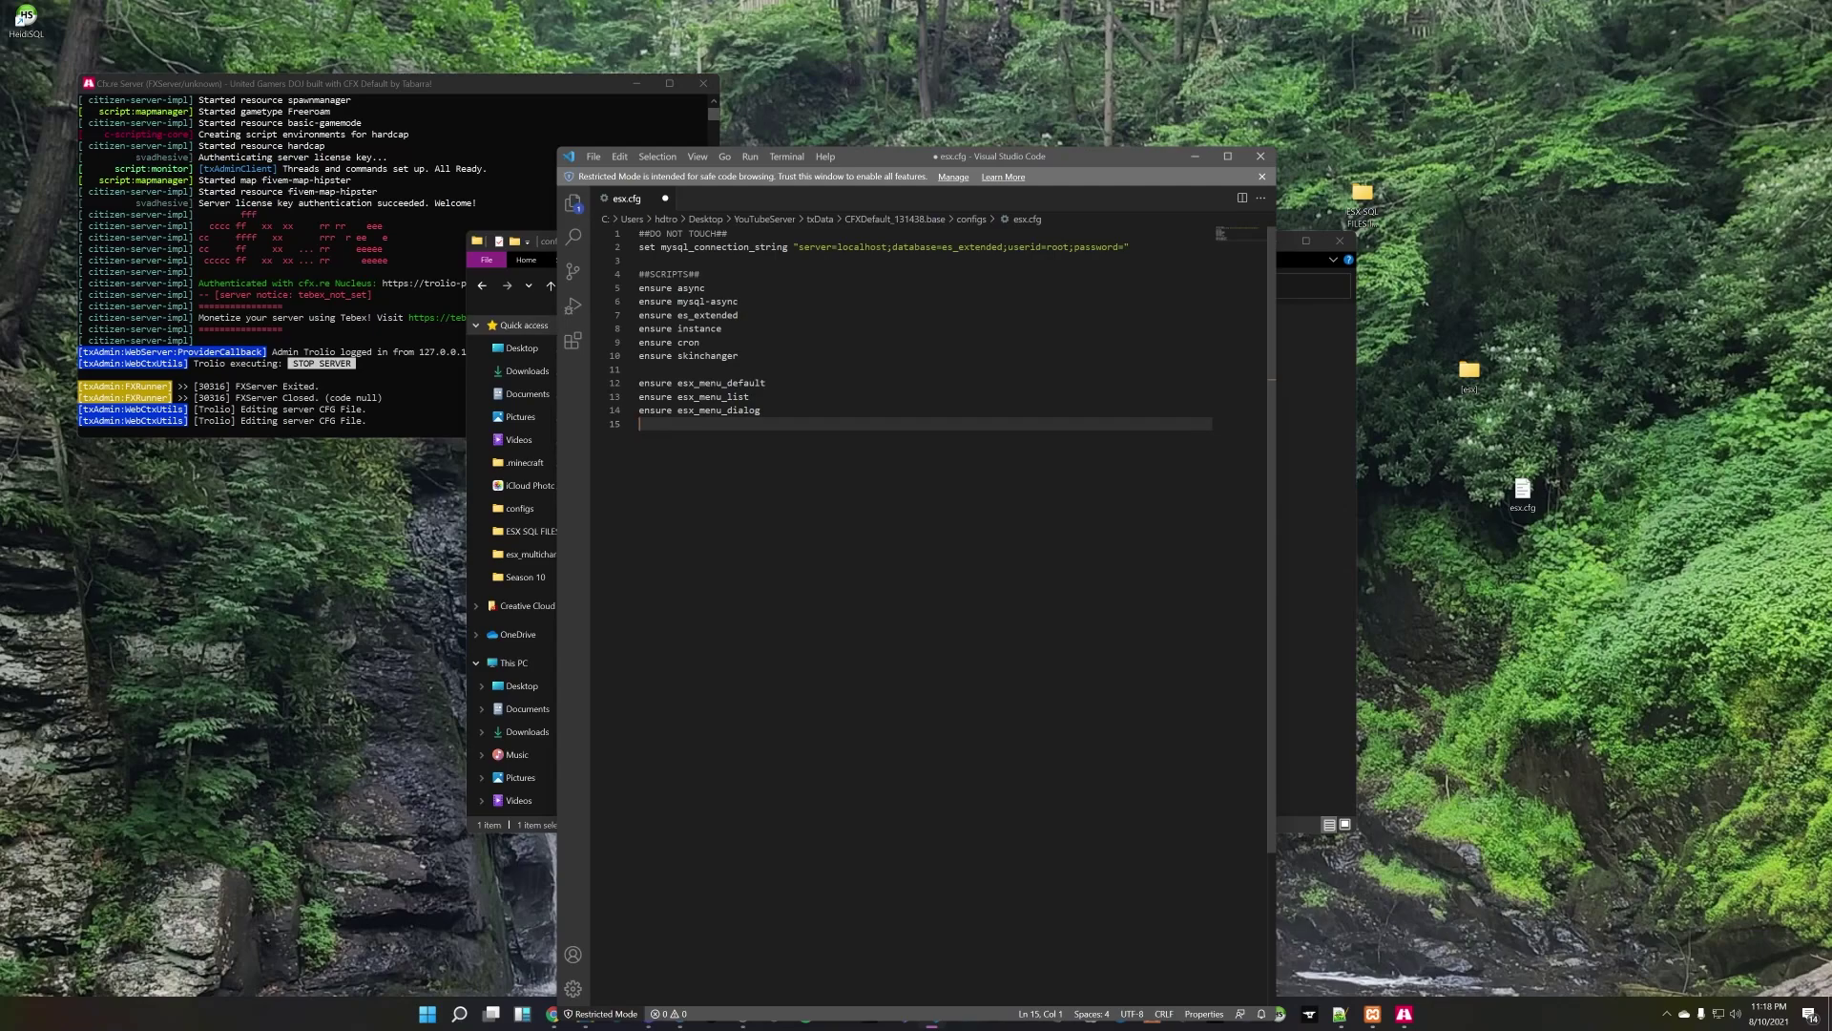
key("Return")
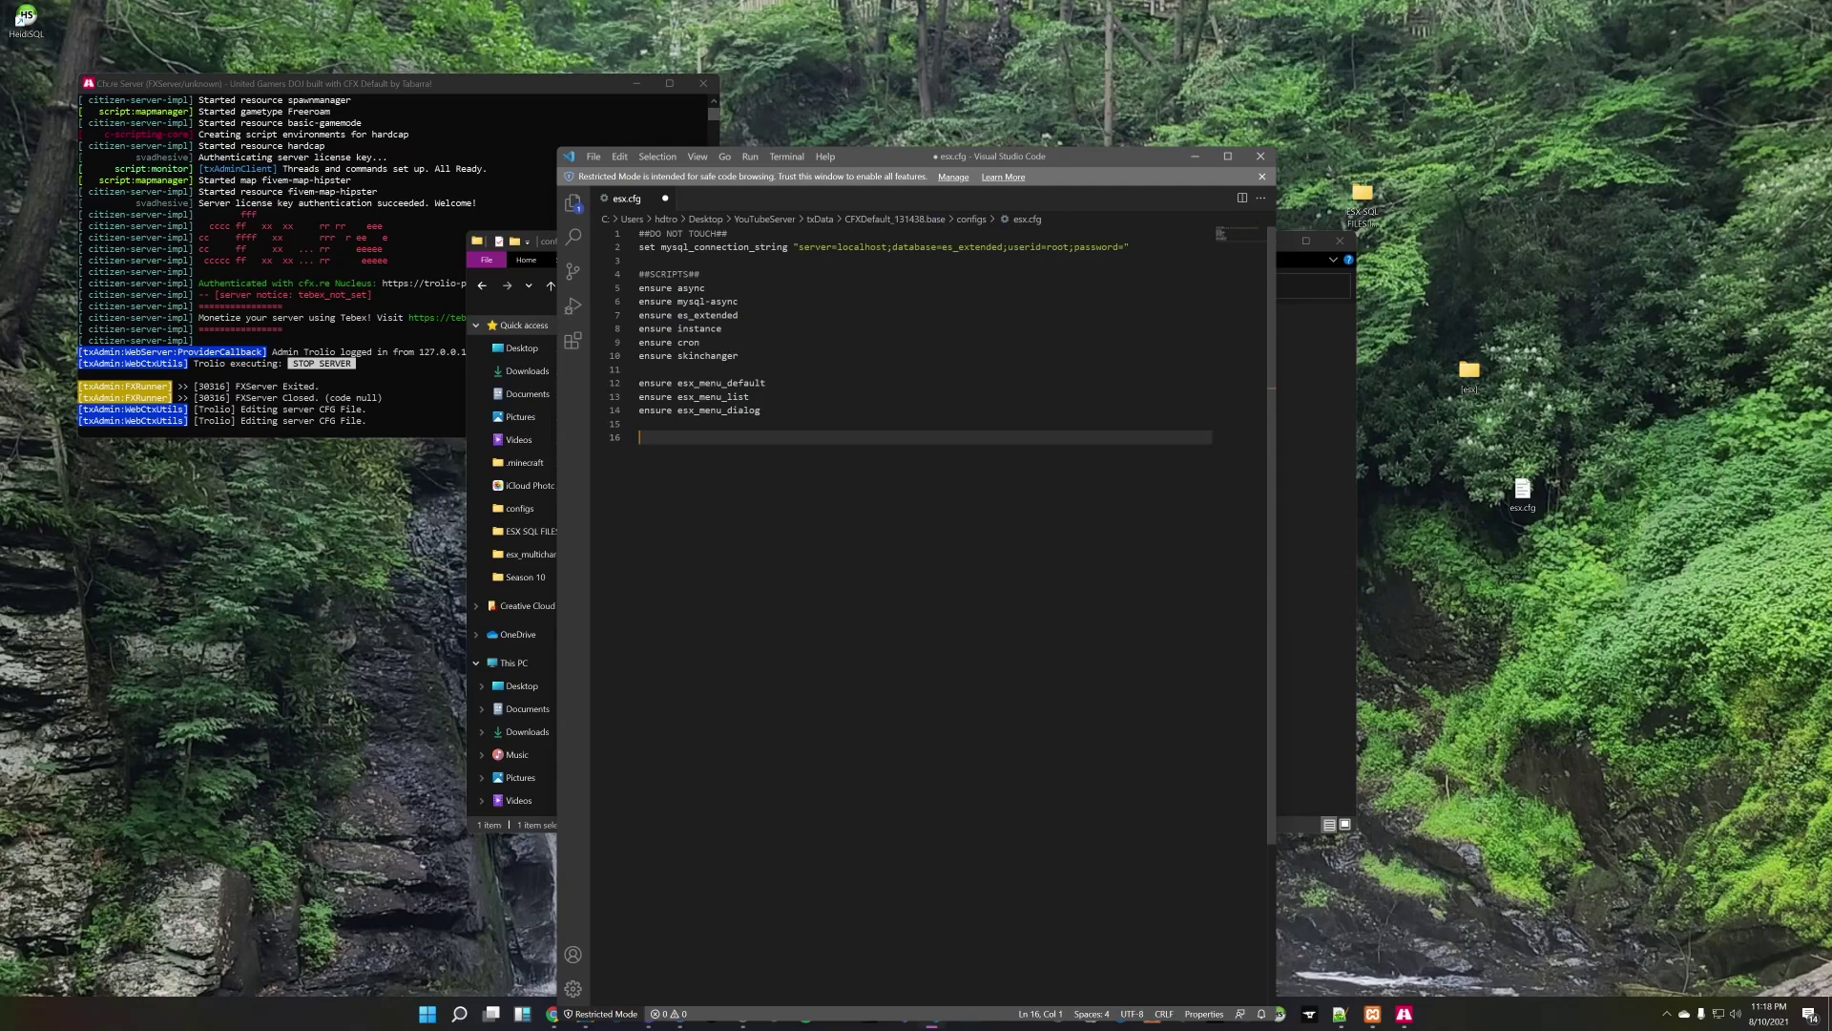
Step: Start a new block below the menu lines with ensure lines for esx_voice and esx_rpchat
type("e")
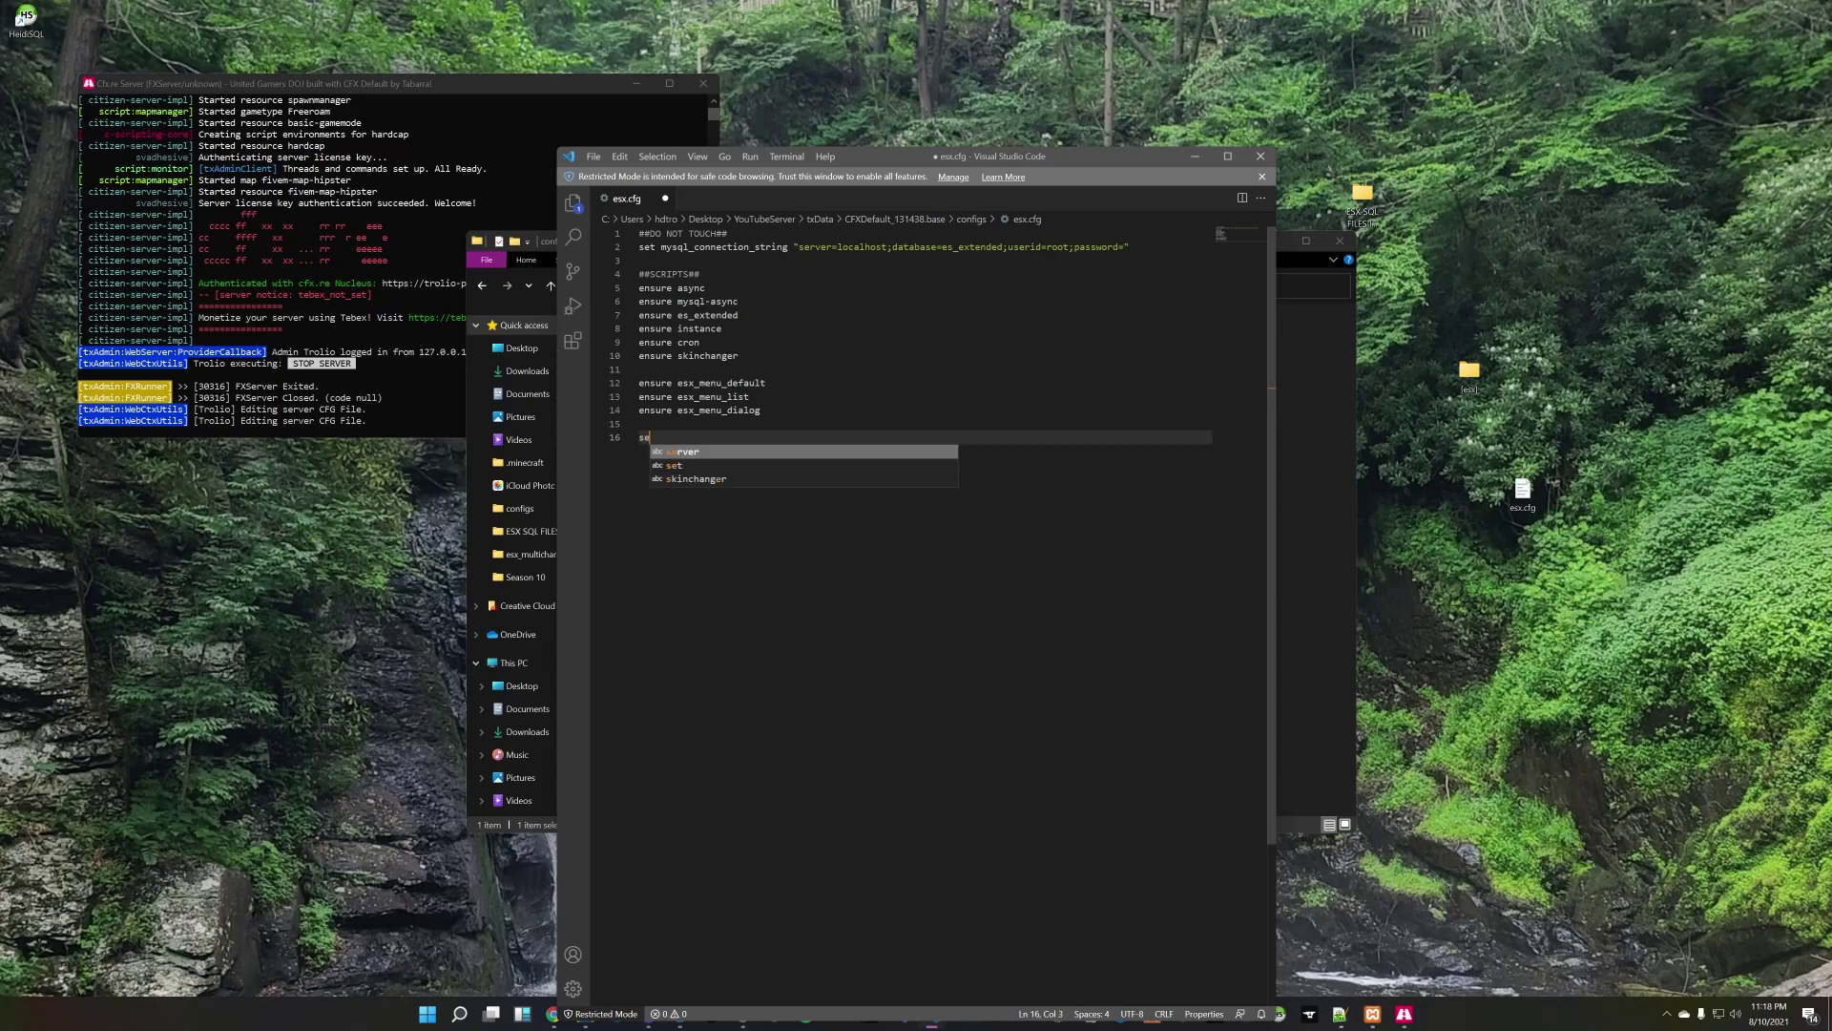
type("nsure esx_")
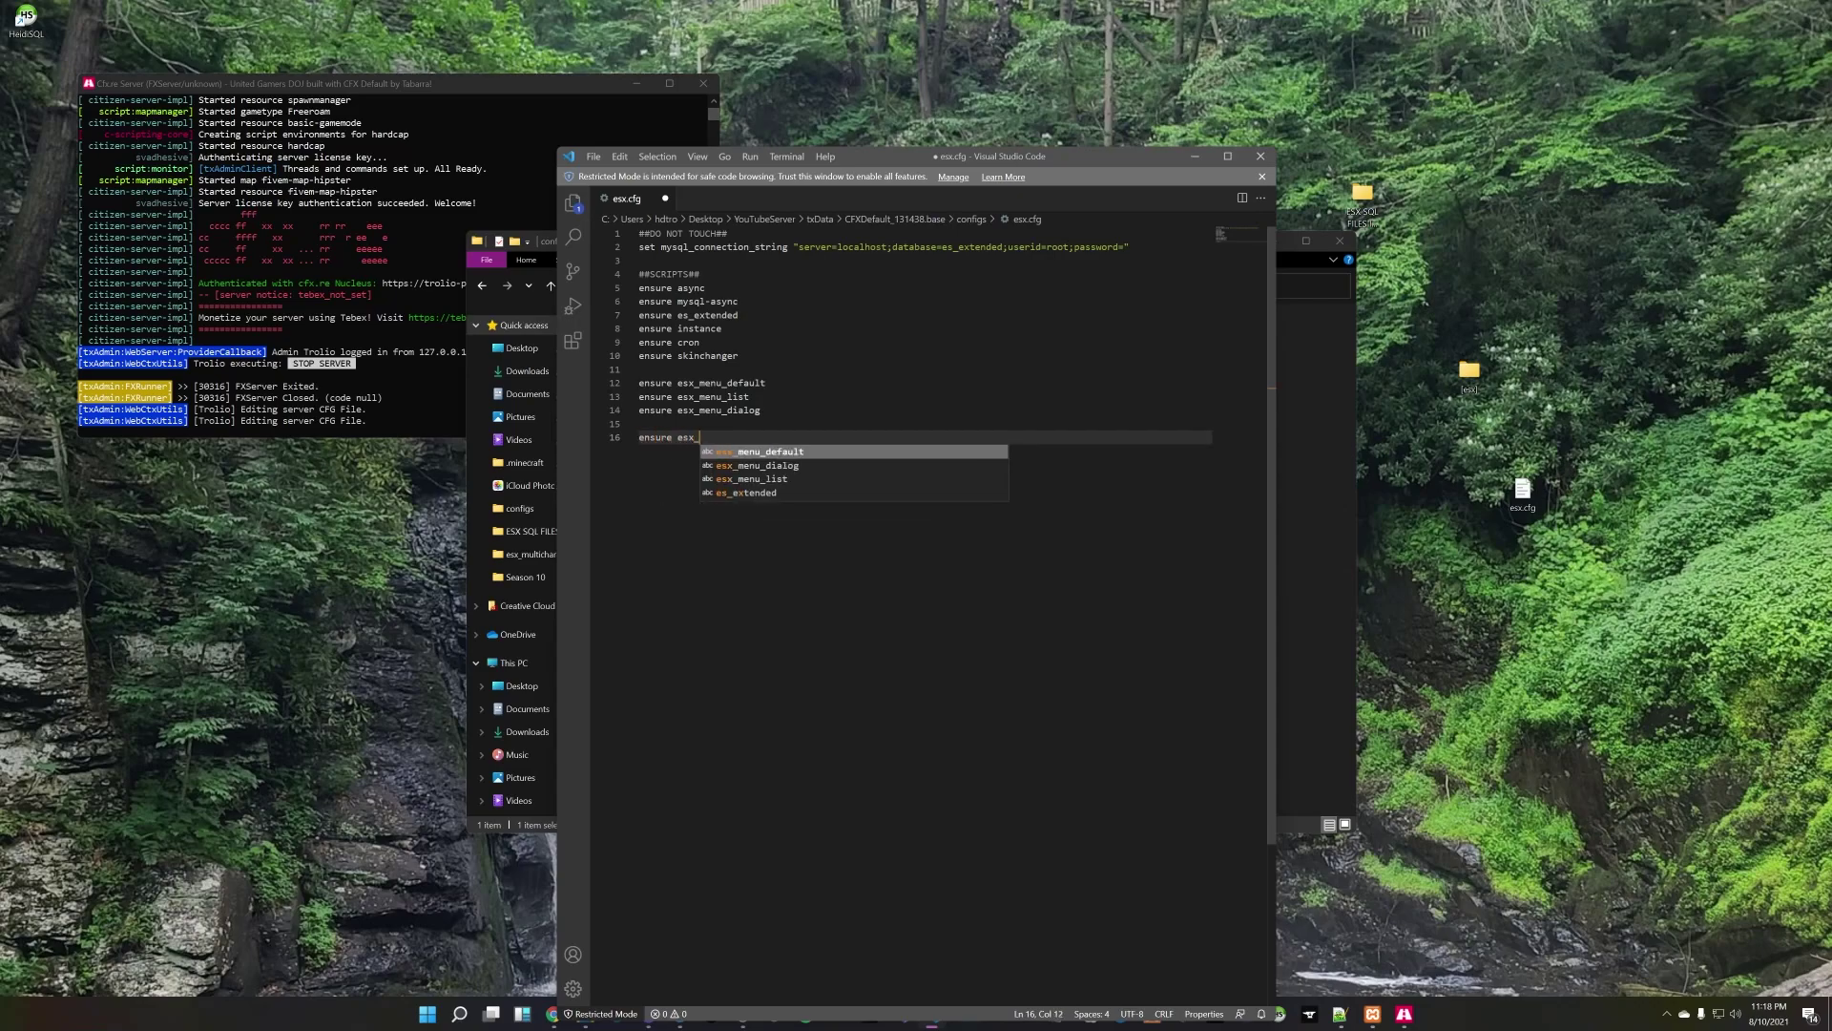
type("voice")
key("Return")
type("ensure es x")
key("BackSpace")
type("x")
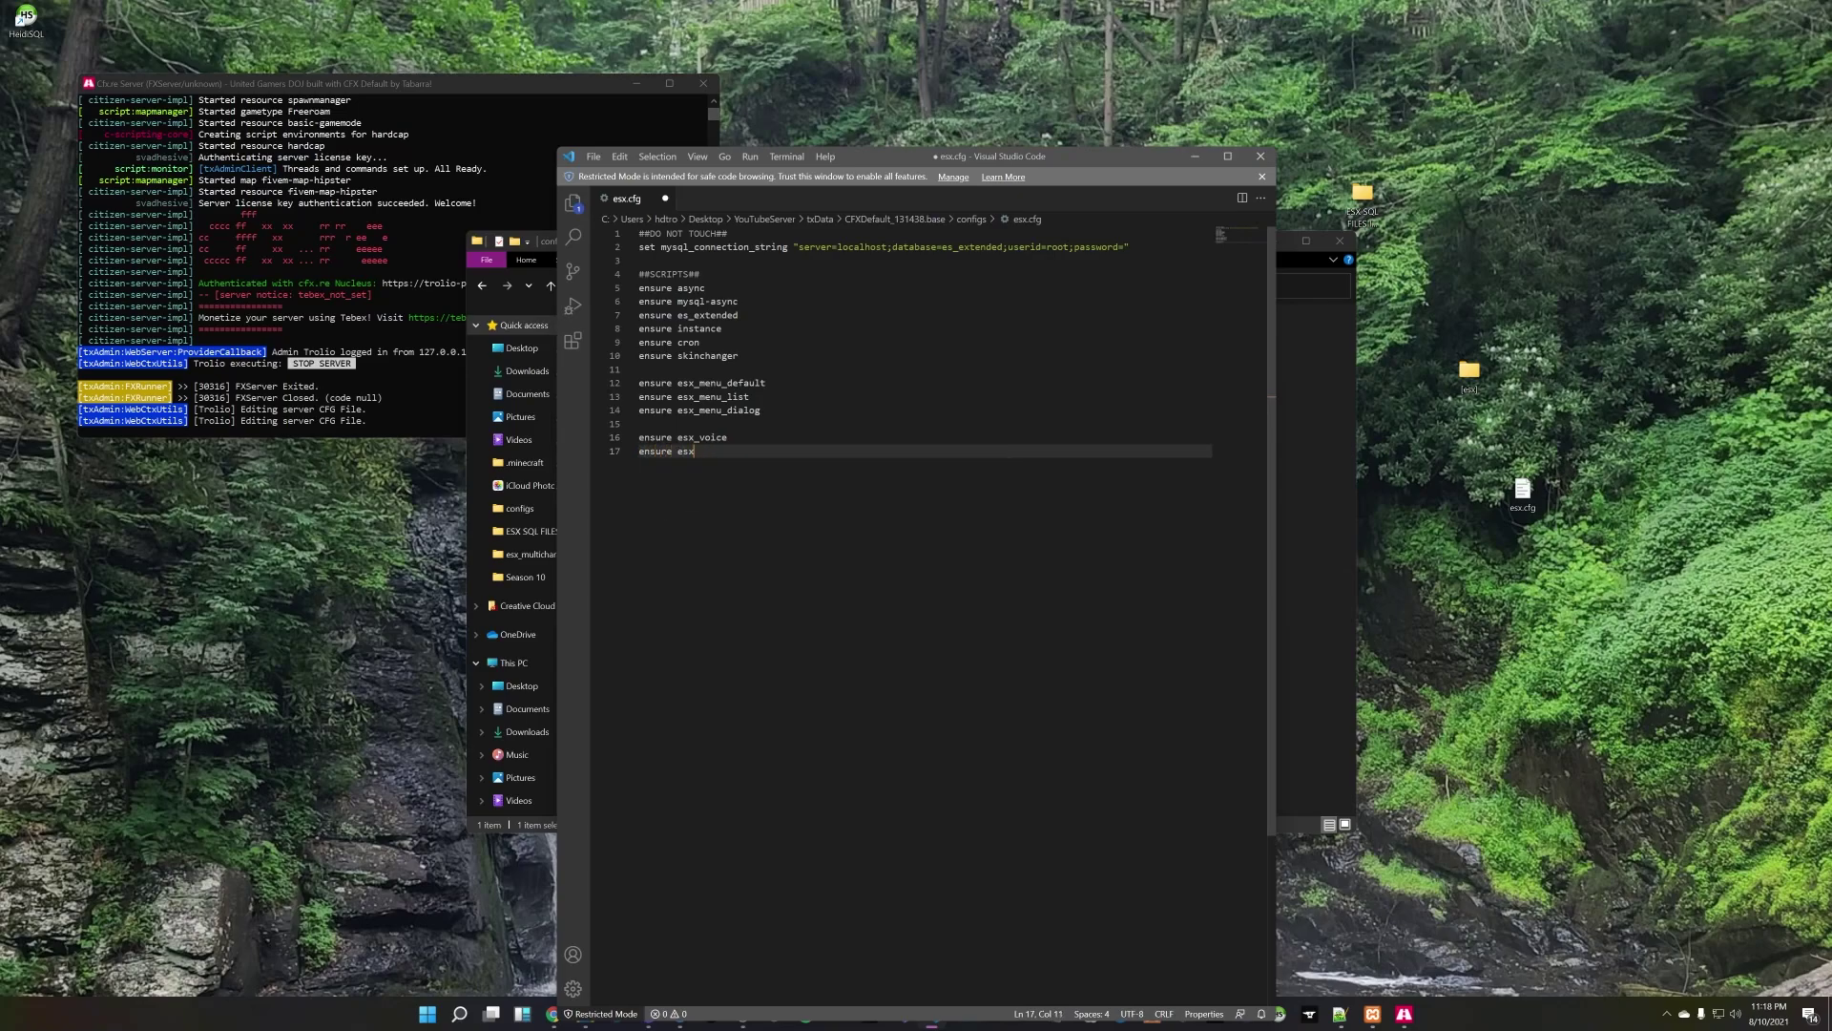
type("_rpchat")
key("Return")
Step: Add ensure lines for esx_atm and esx_garage below esx_rpchat
type("ensure esx")
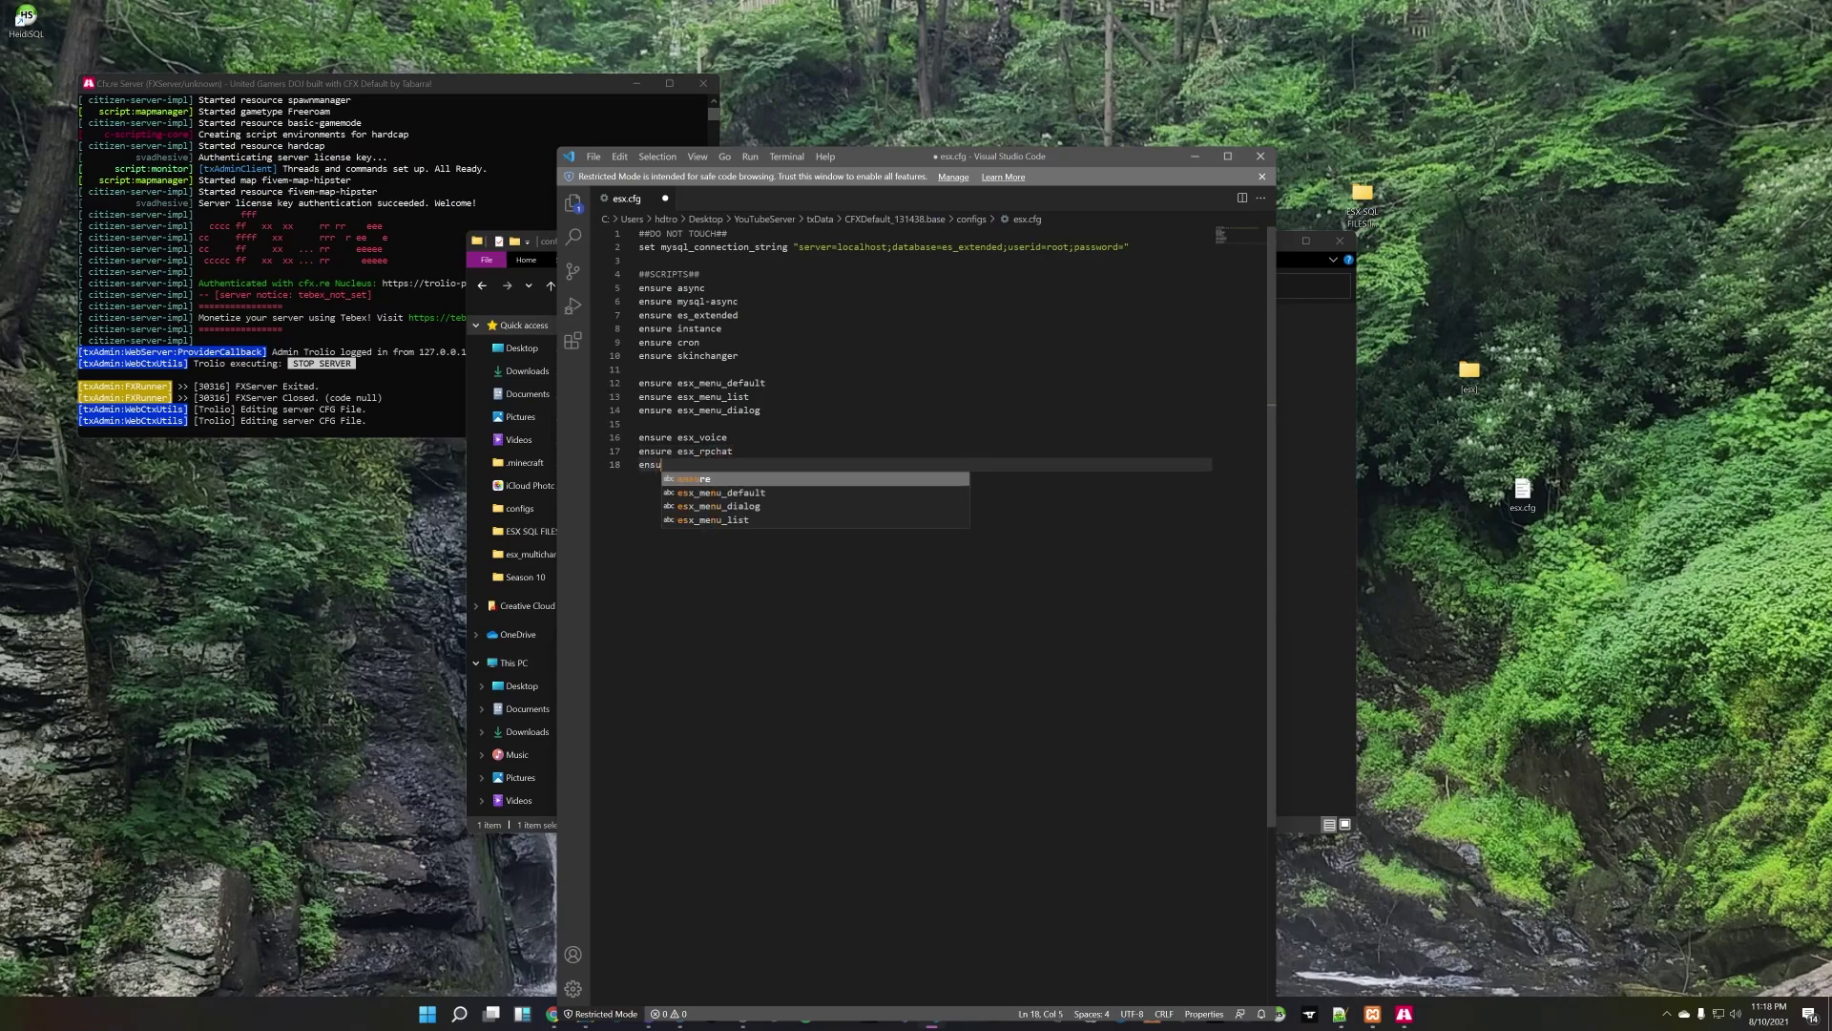
type("_atm")
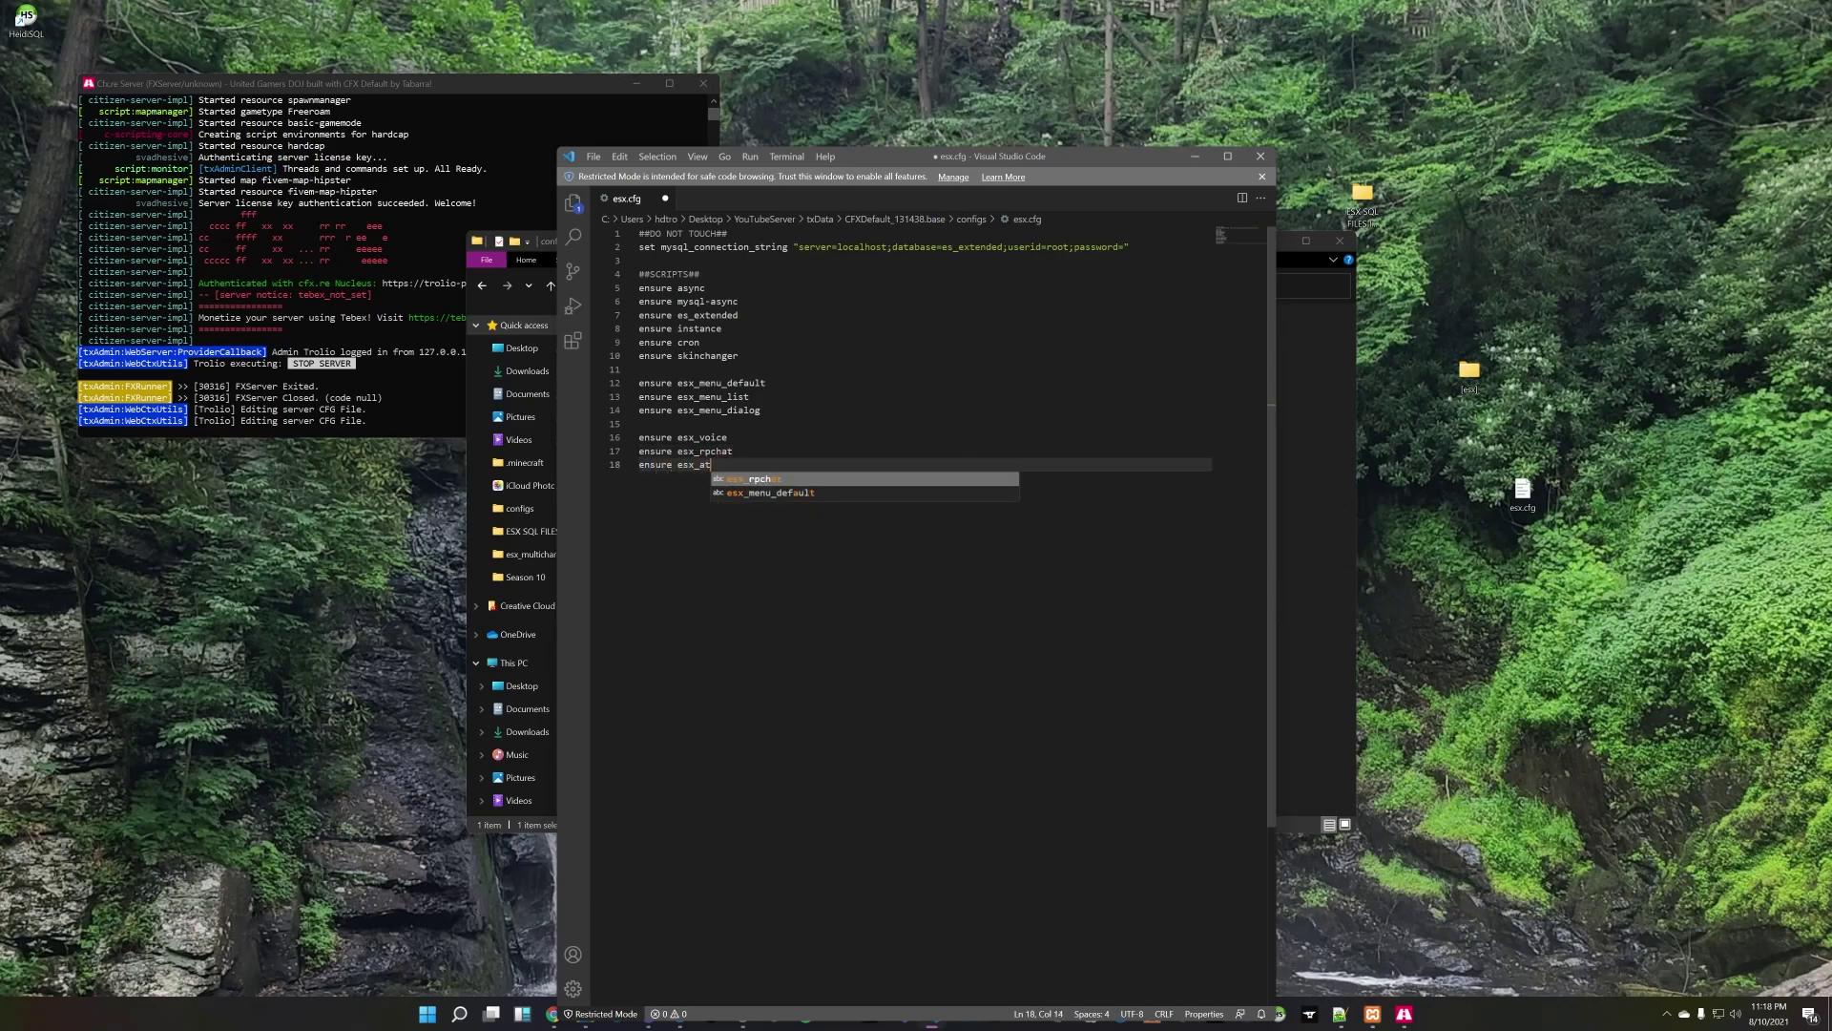
key("Return")
type("ensure esx_")
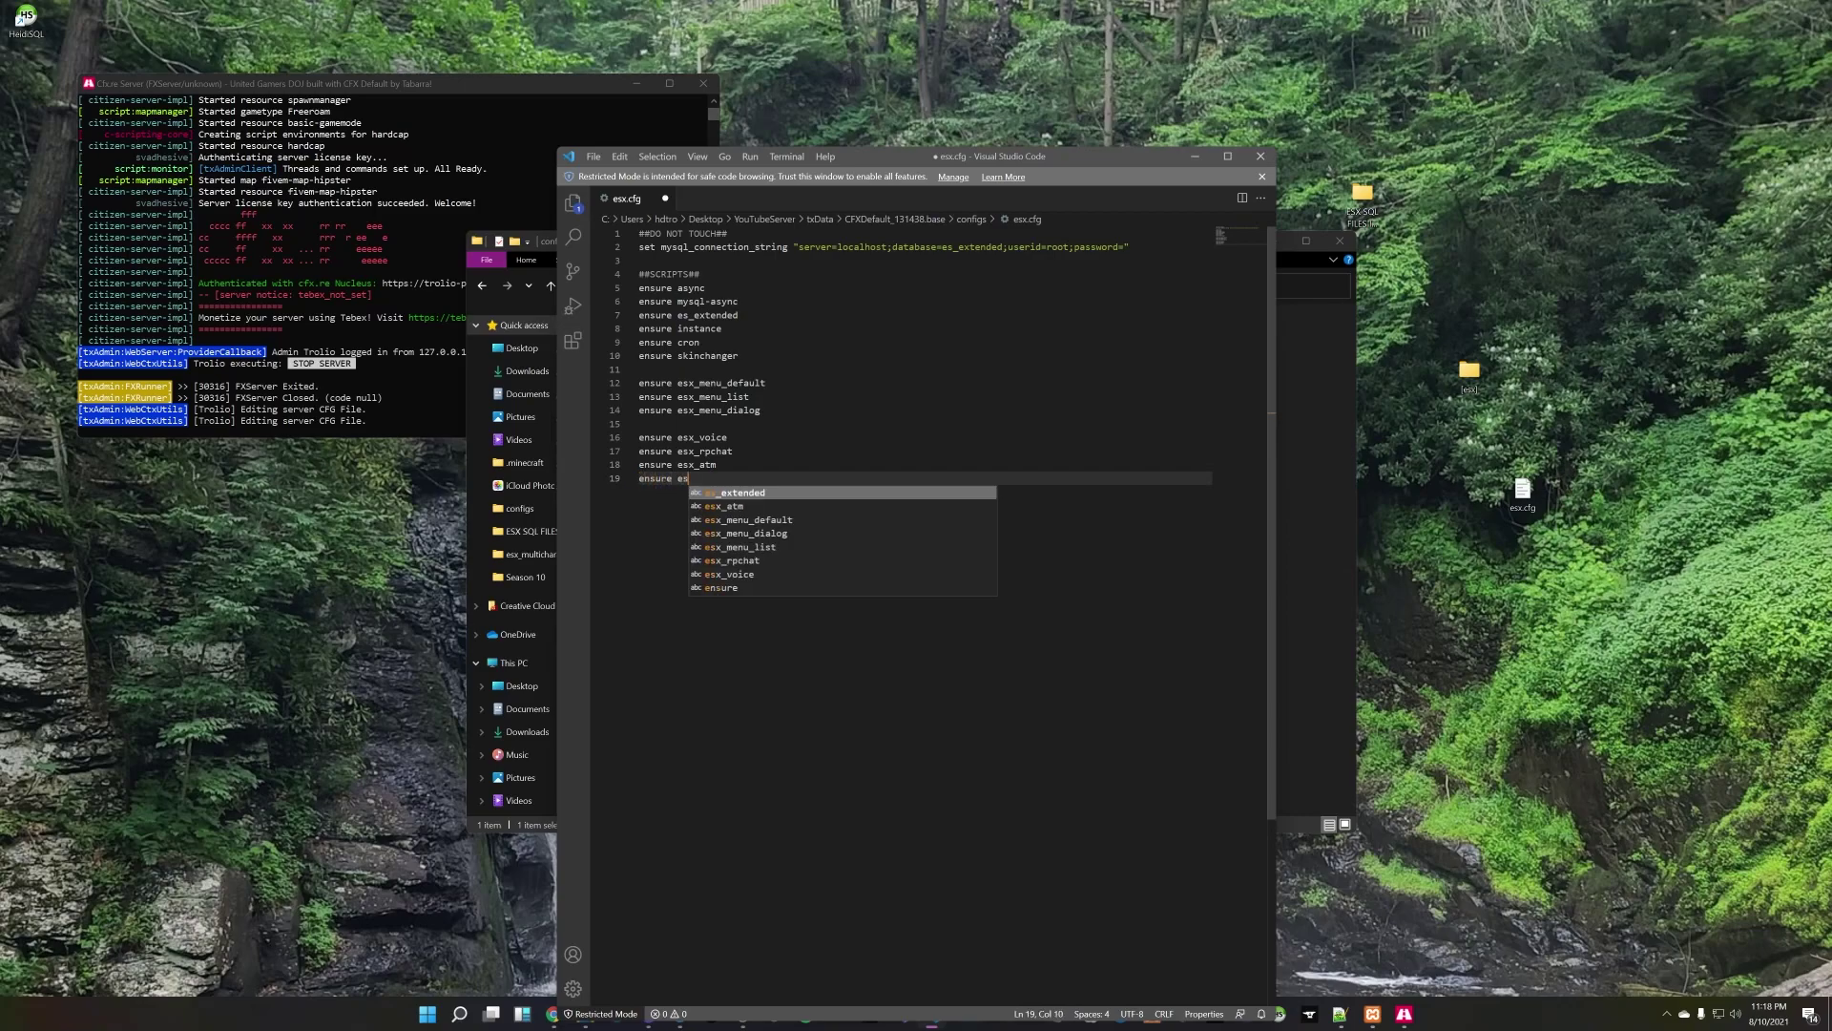
type("garg")
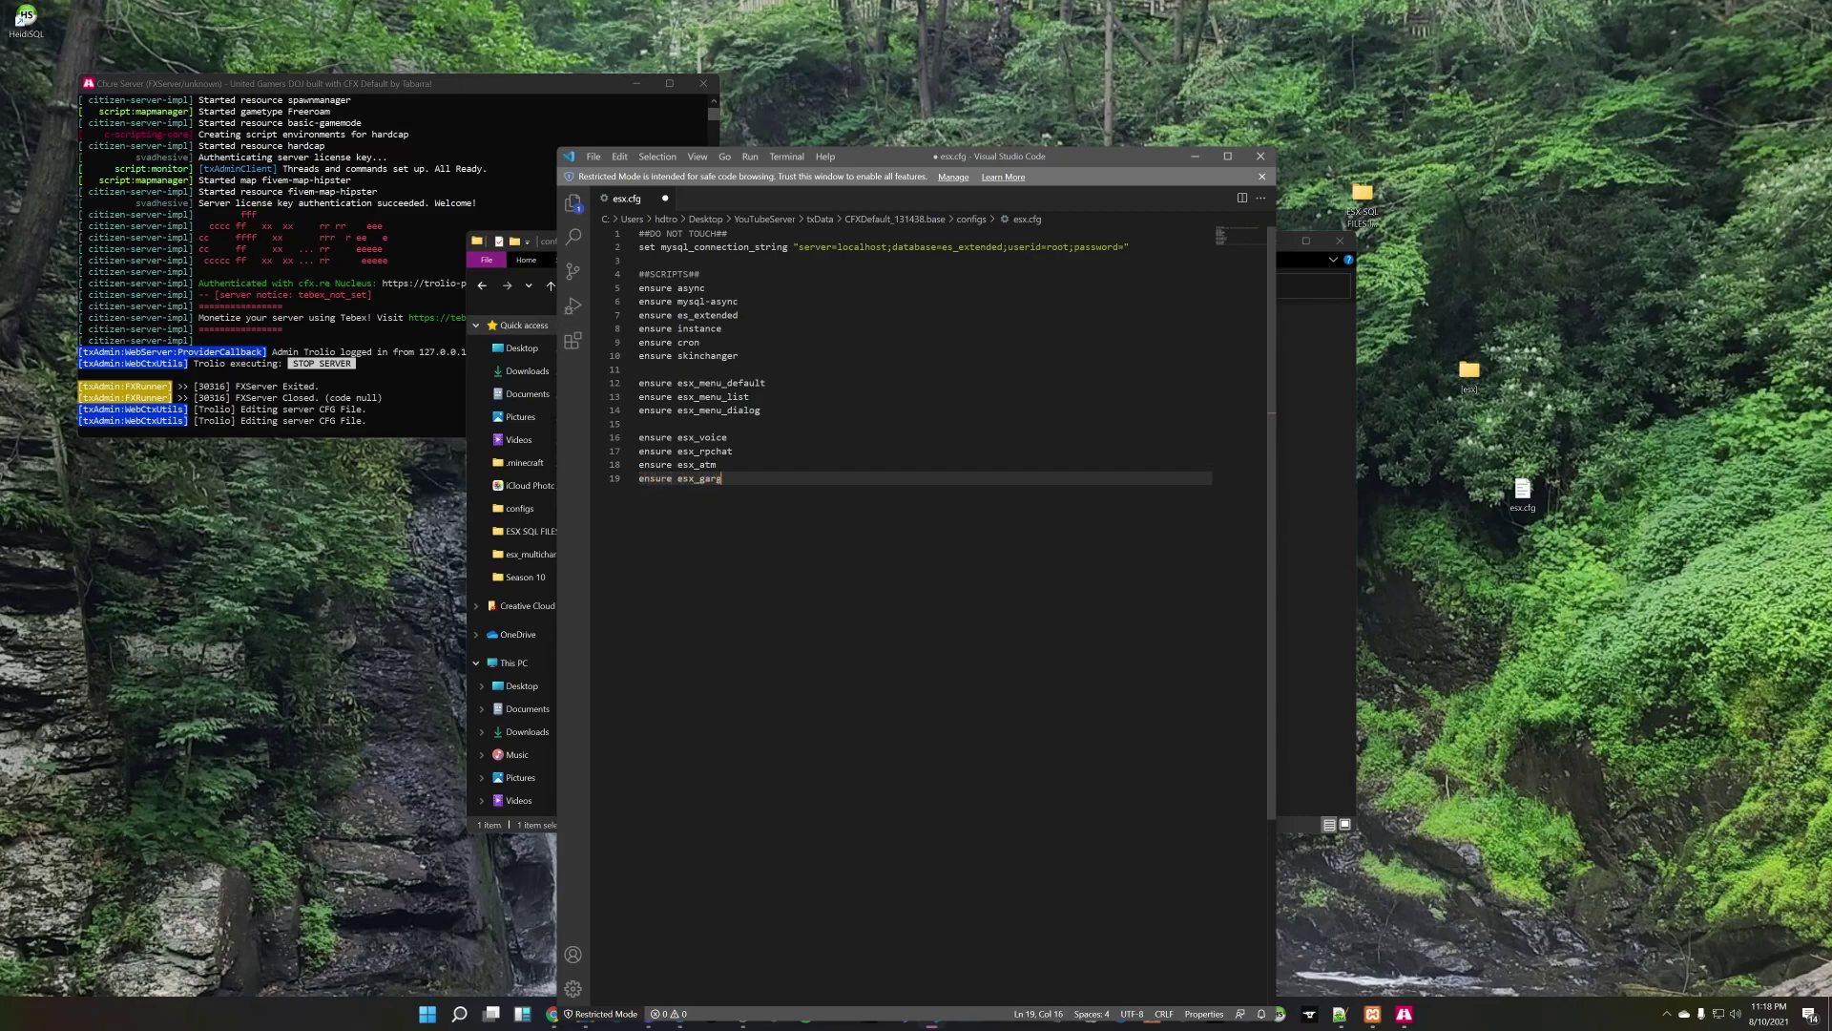
key("BackSpace")
key("BackSpace")
key("BackSpace")
key("BackSpace")
type("rage")
key("Return")
Step: Add ensure lines for esx_addoninventory and esx_animations below esx_garage
type("ensure ")
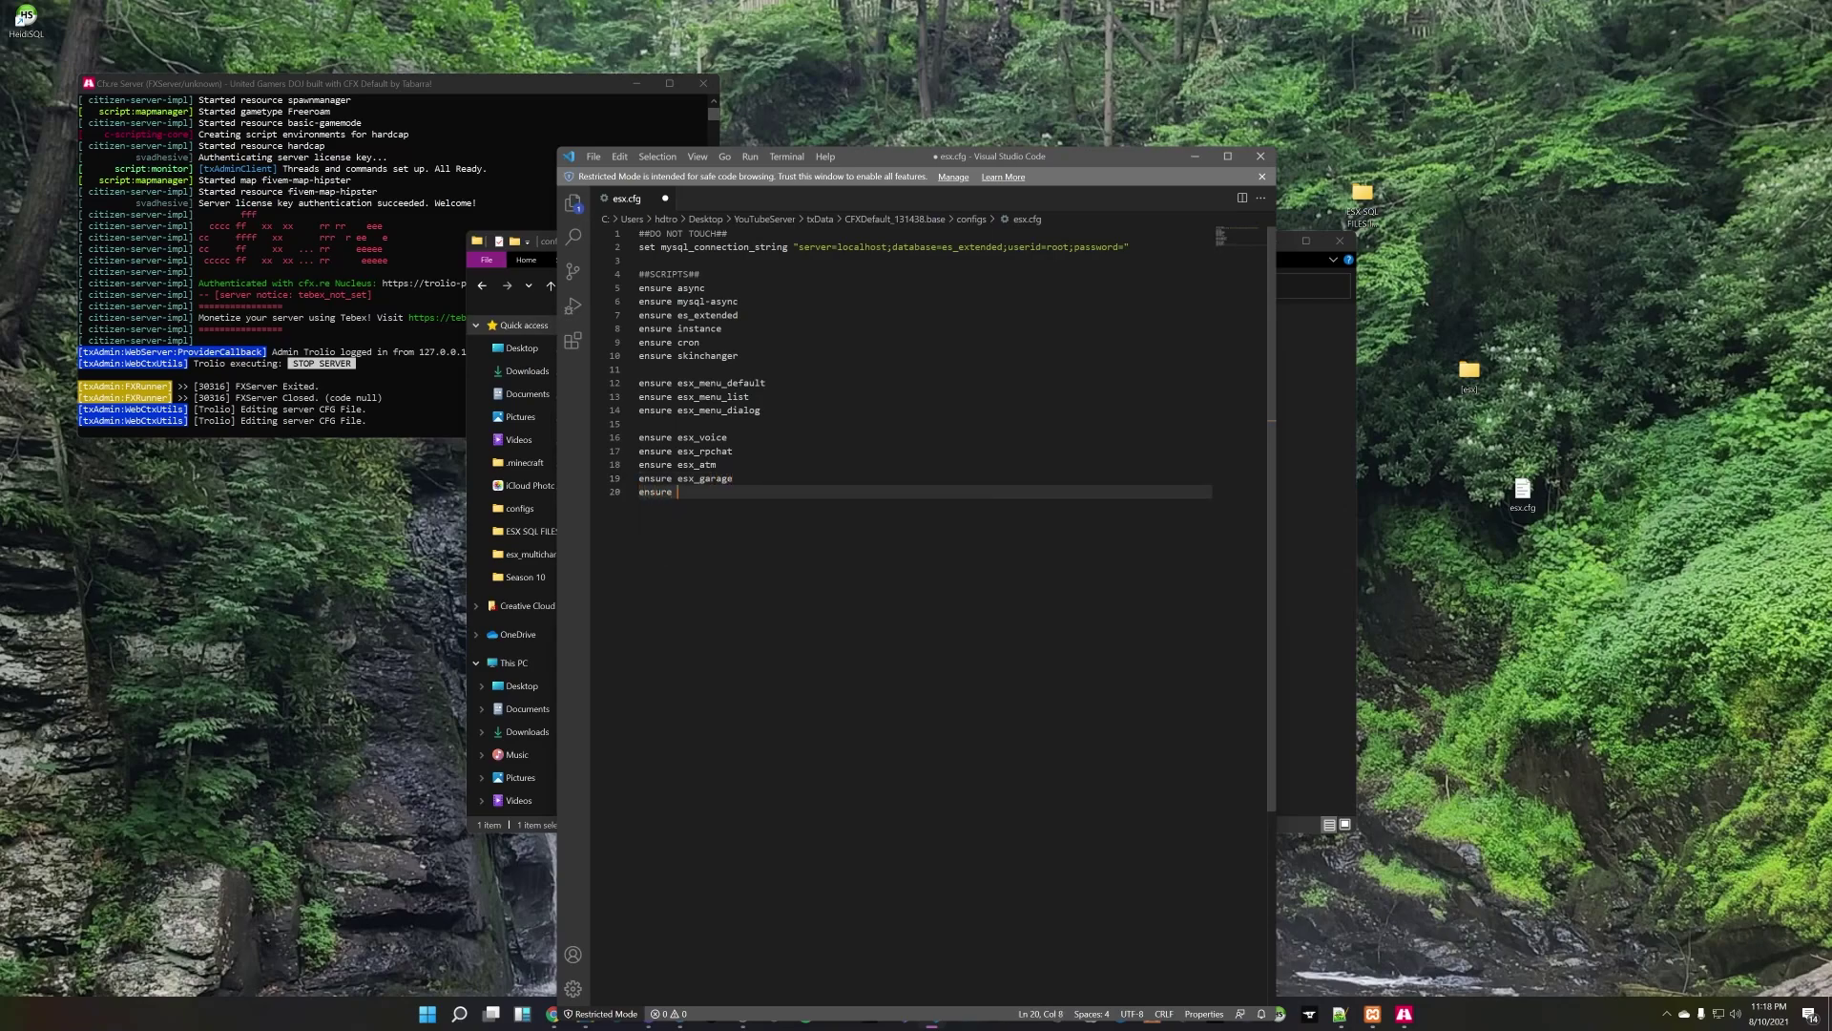
type("e")
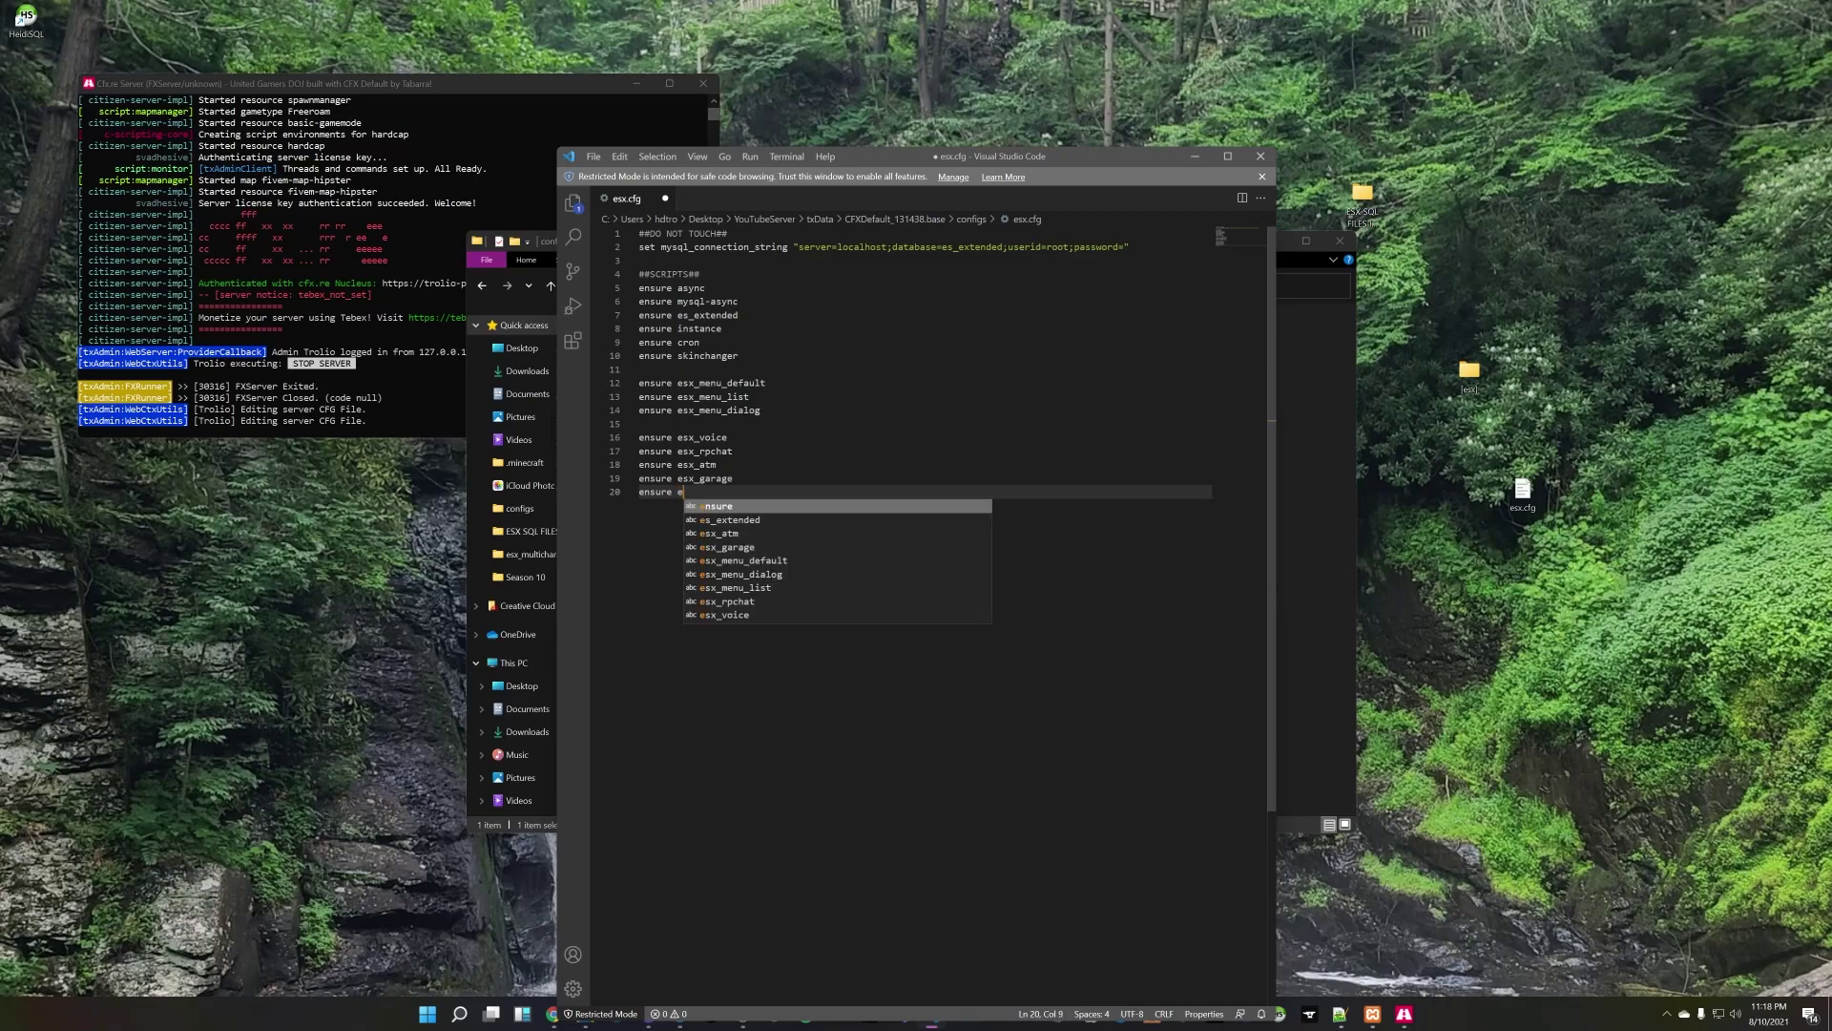
type("sx_addon")
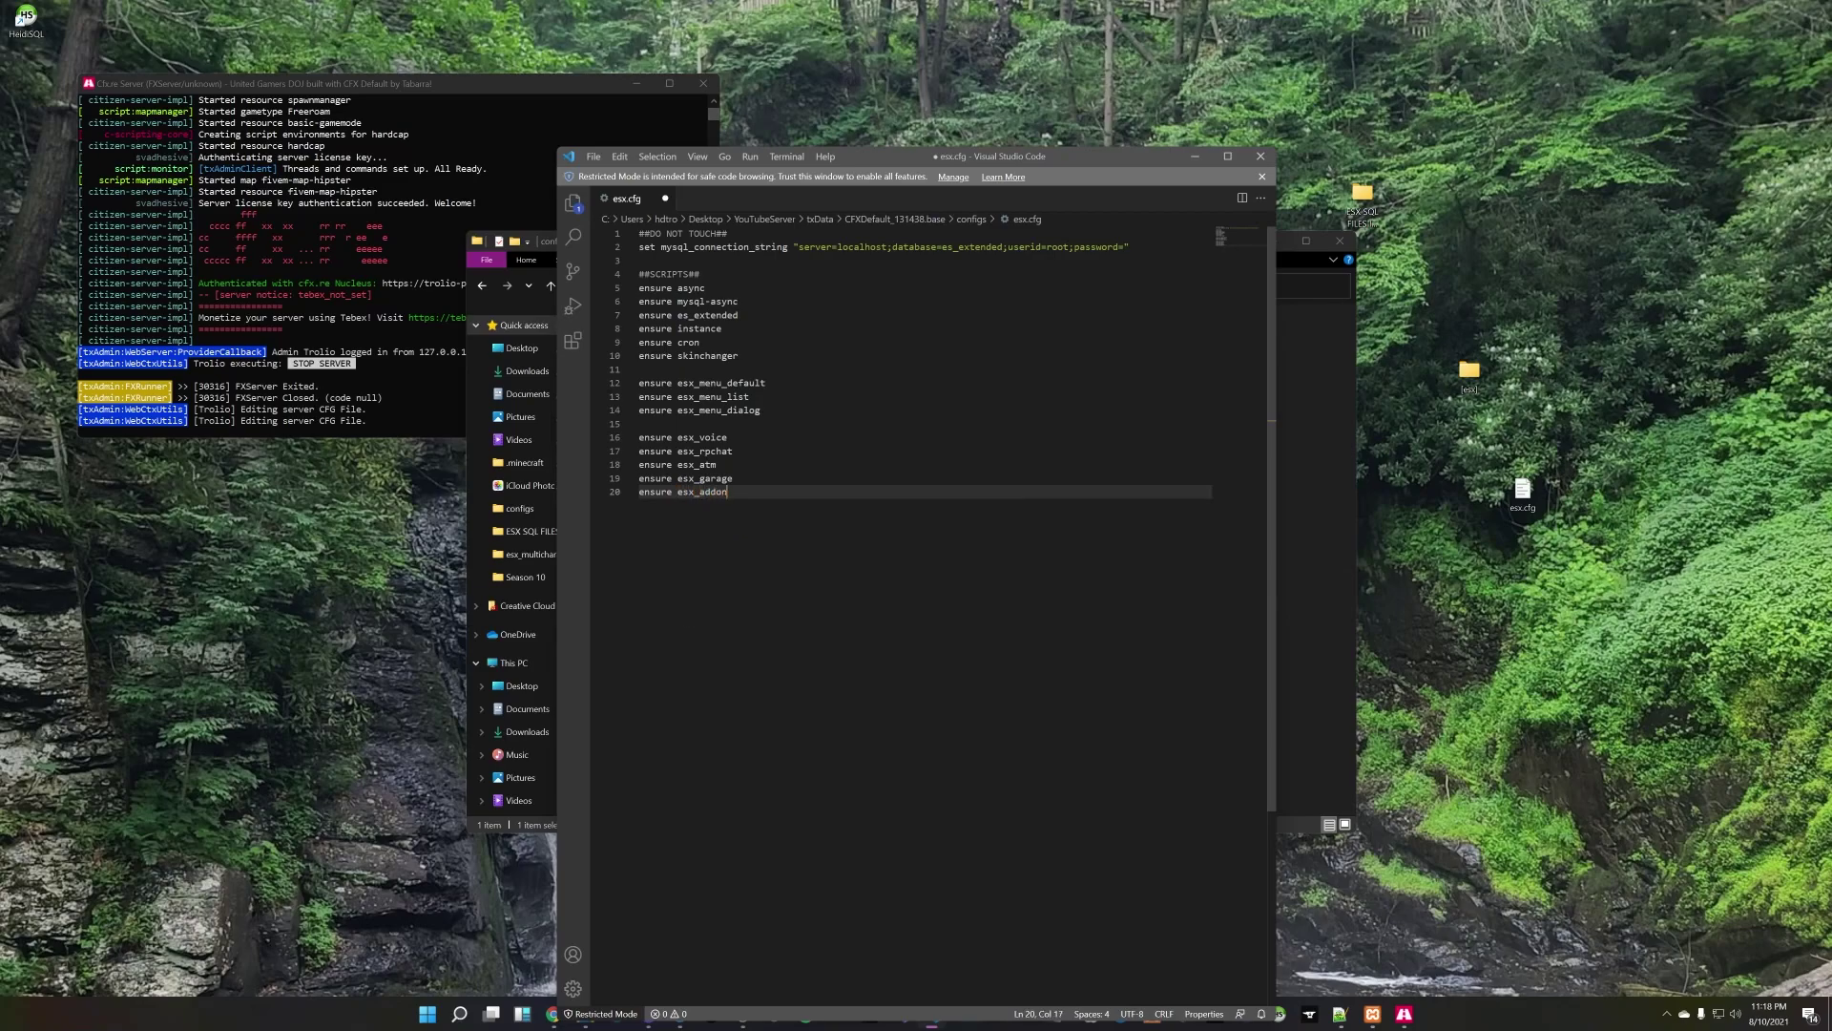
type("inventory")
key("Return")
type("ensure")
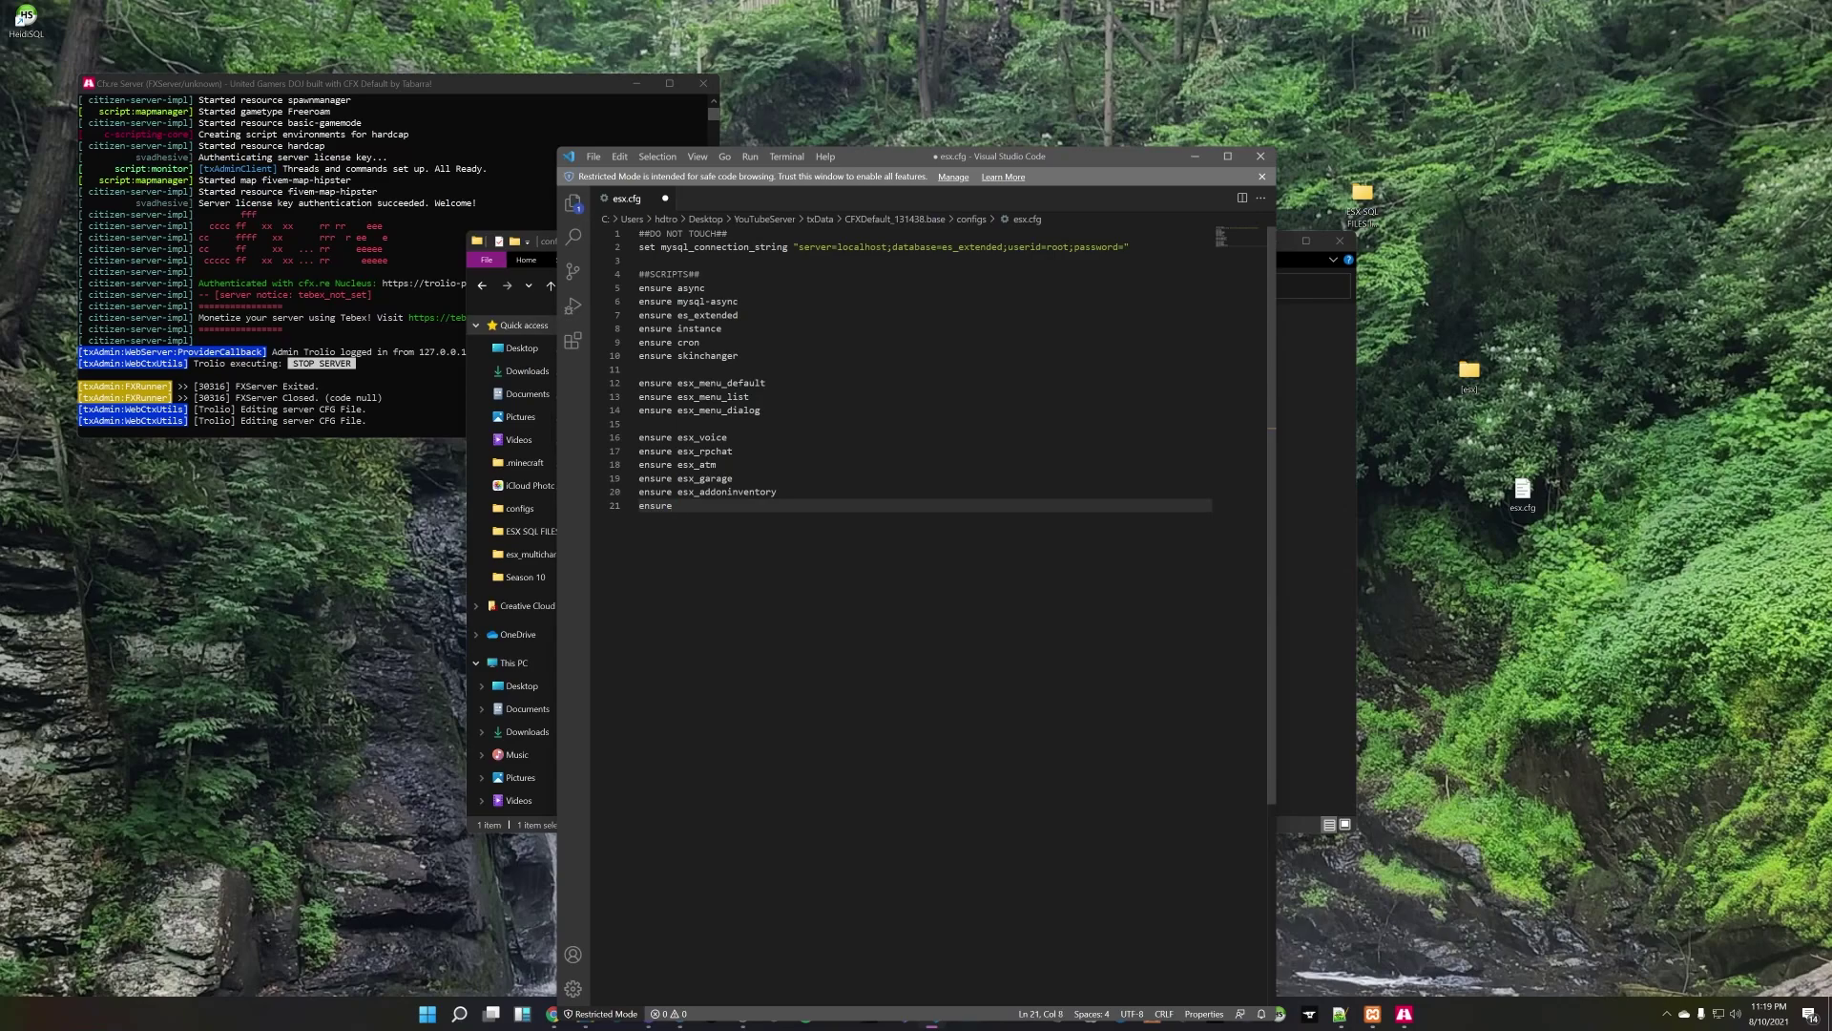
type("esx_animations")
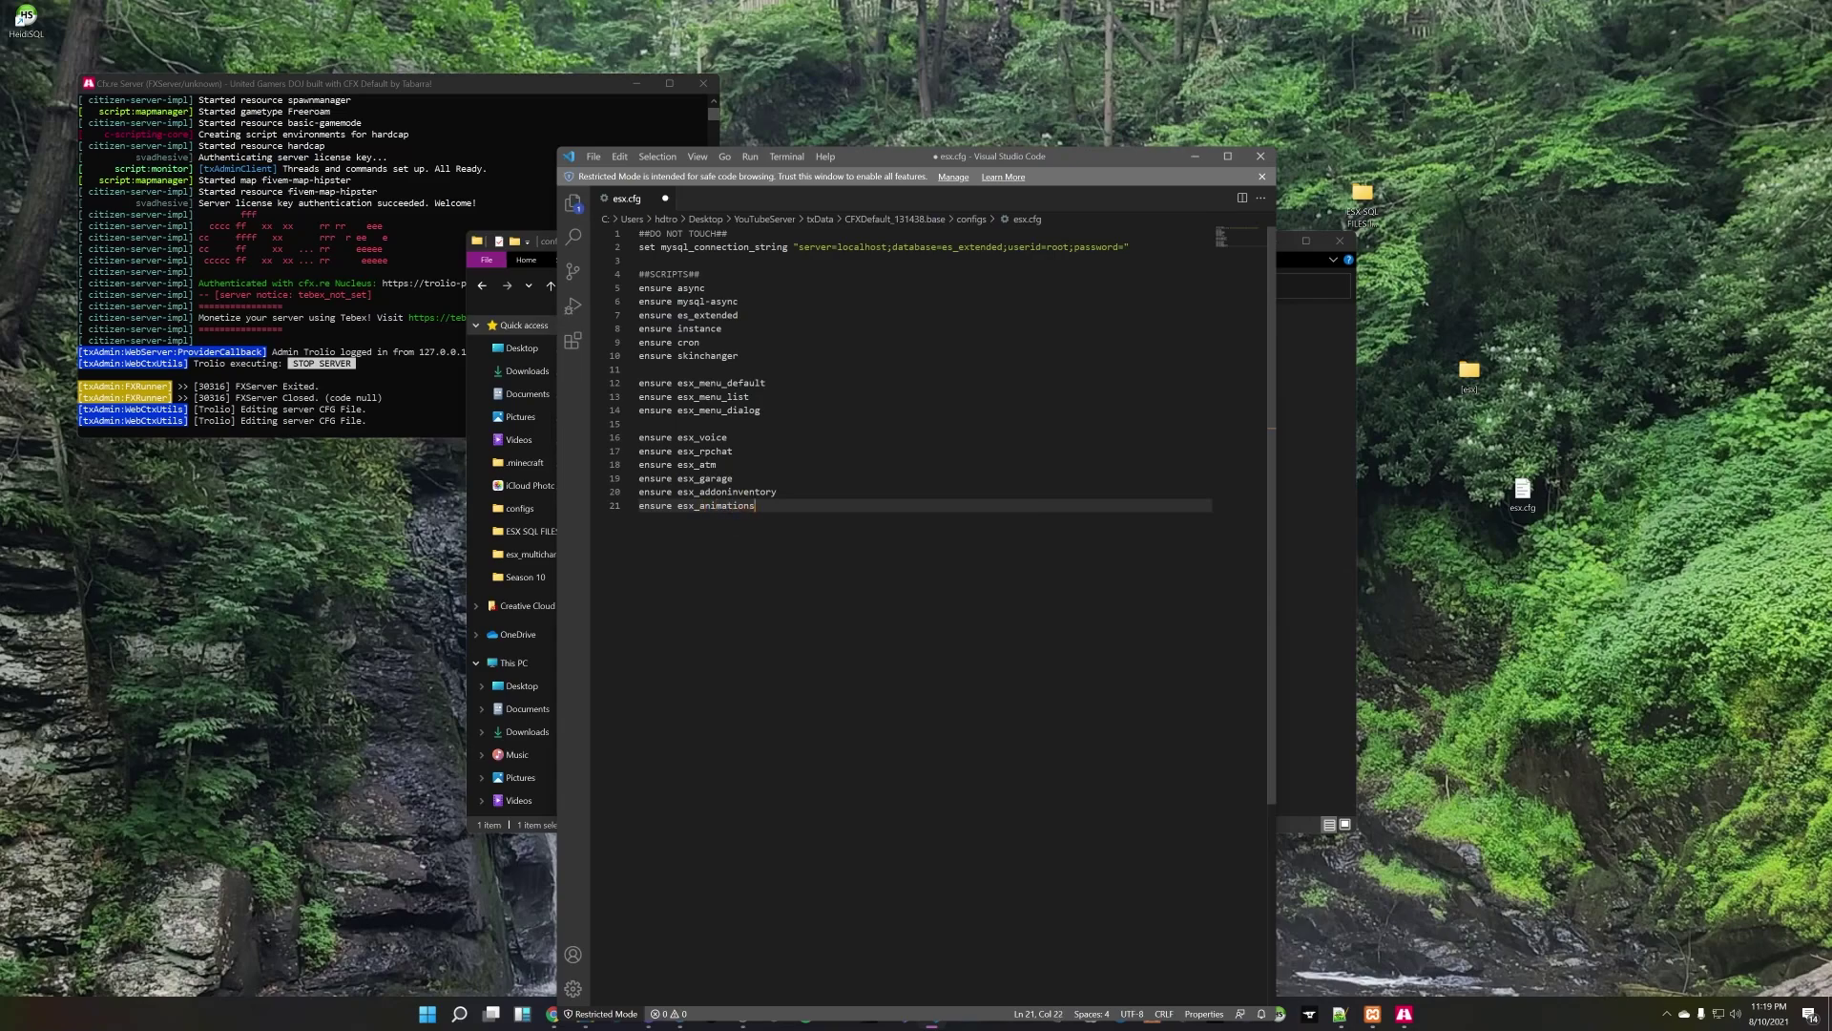
key("Return")
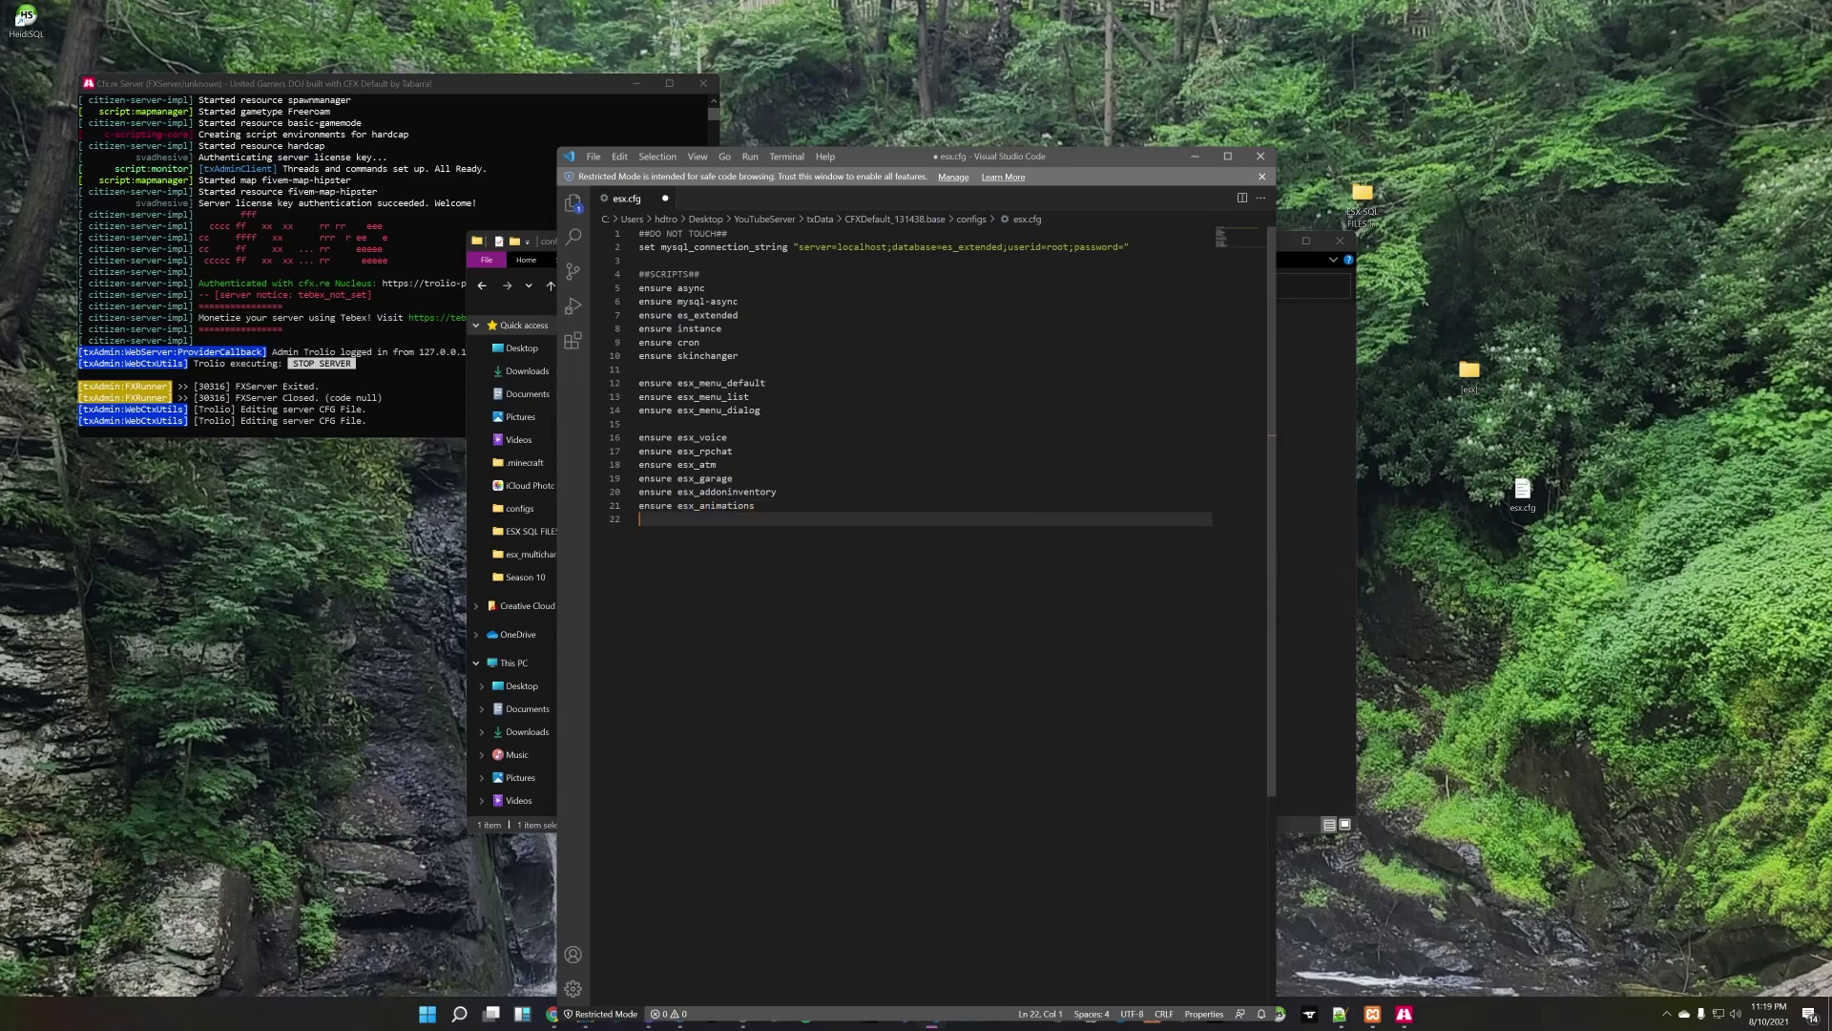
Step: Add ensure lines for esx_addonaccount and esx_skin below esx_animations
type("ensure esx_acc")
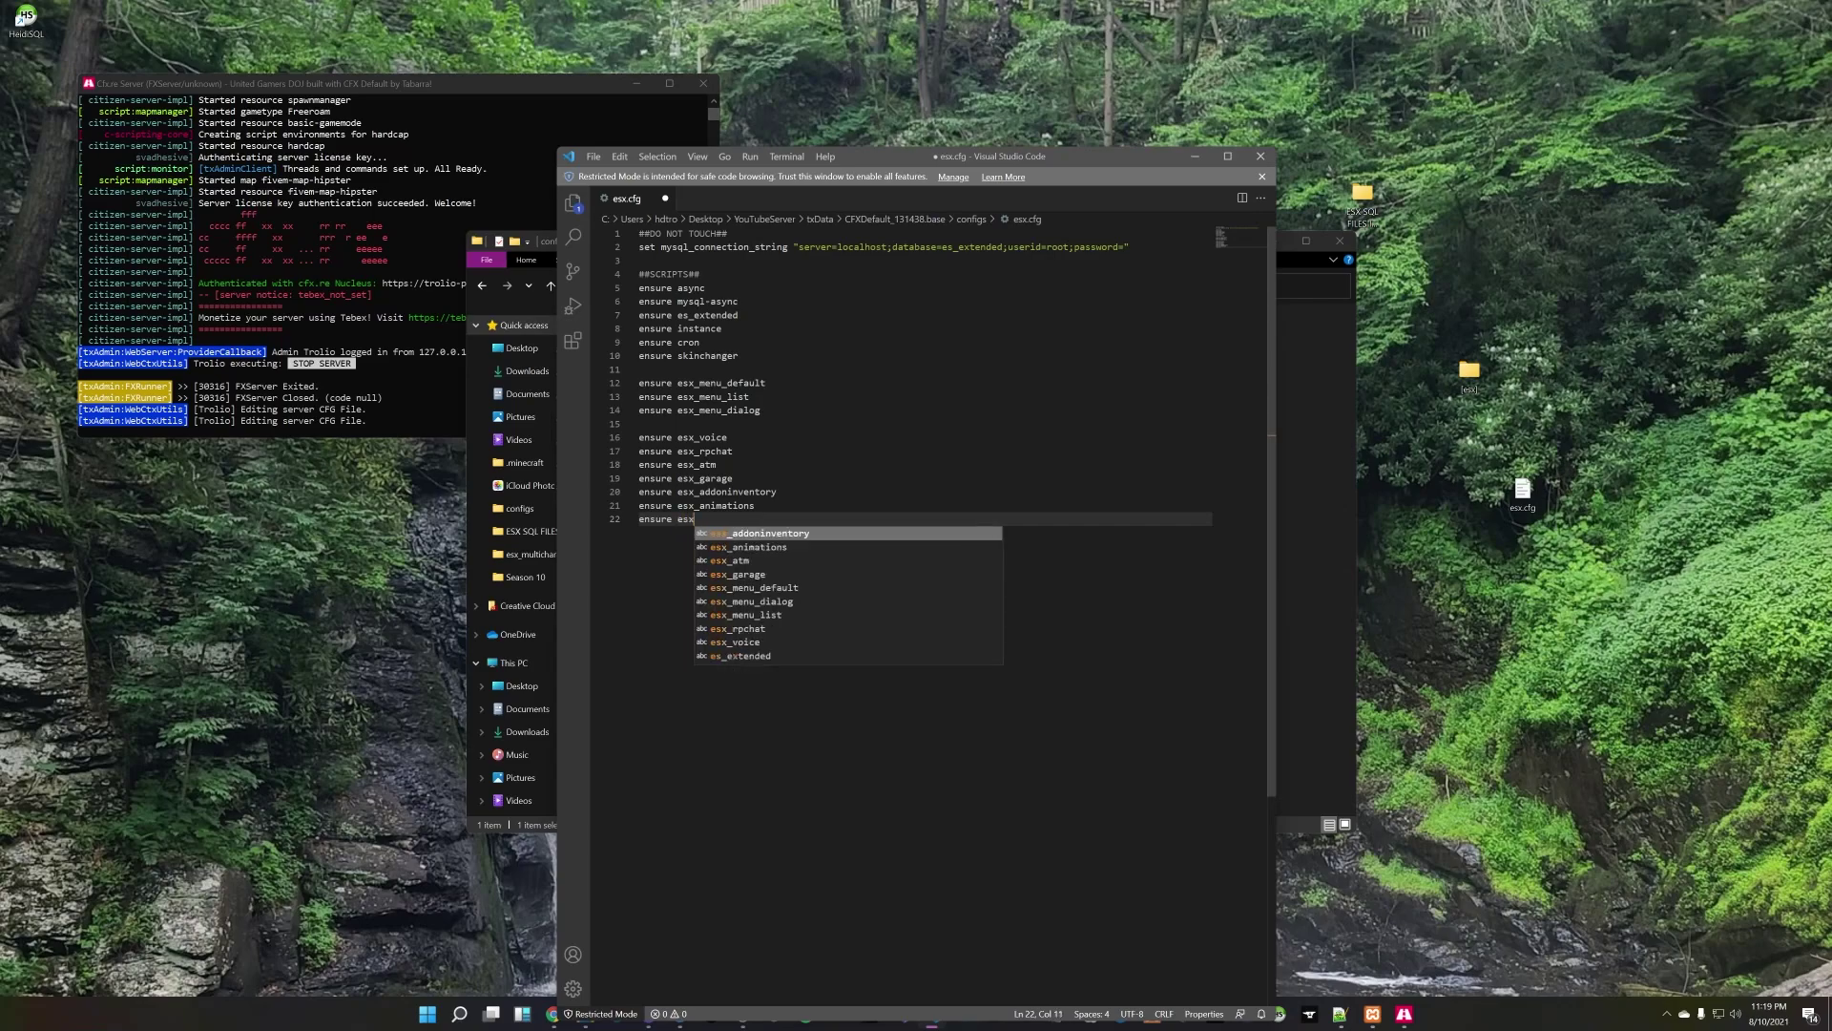
key("BackSpace")
key("BackSpace")
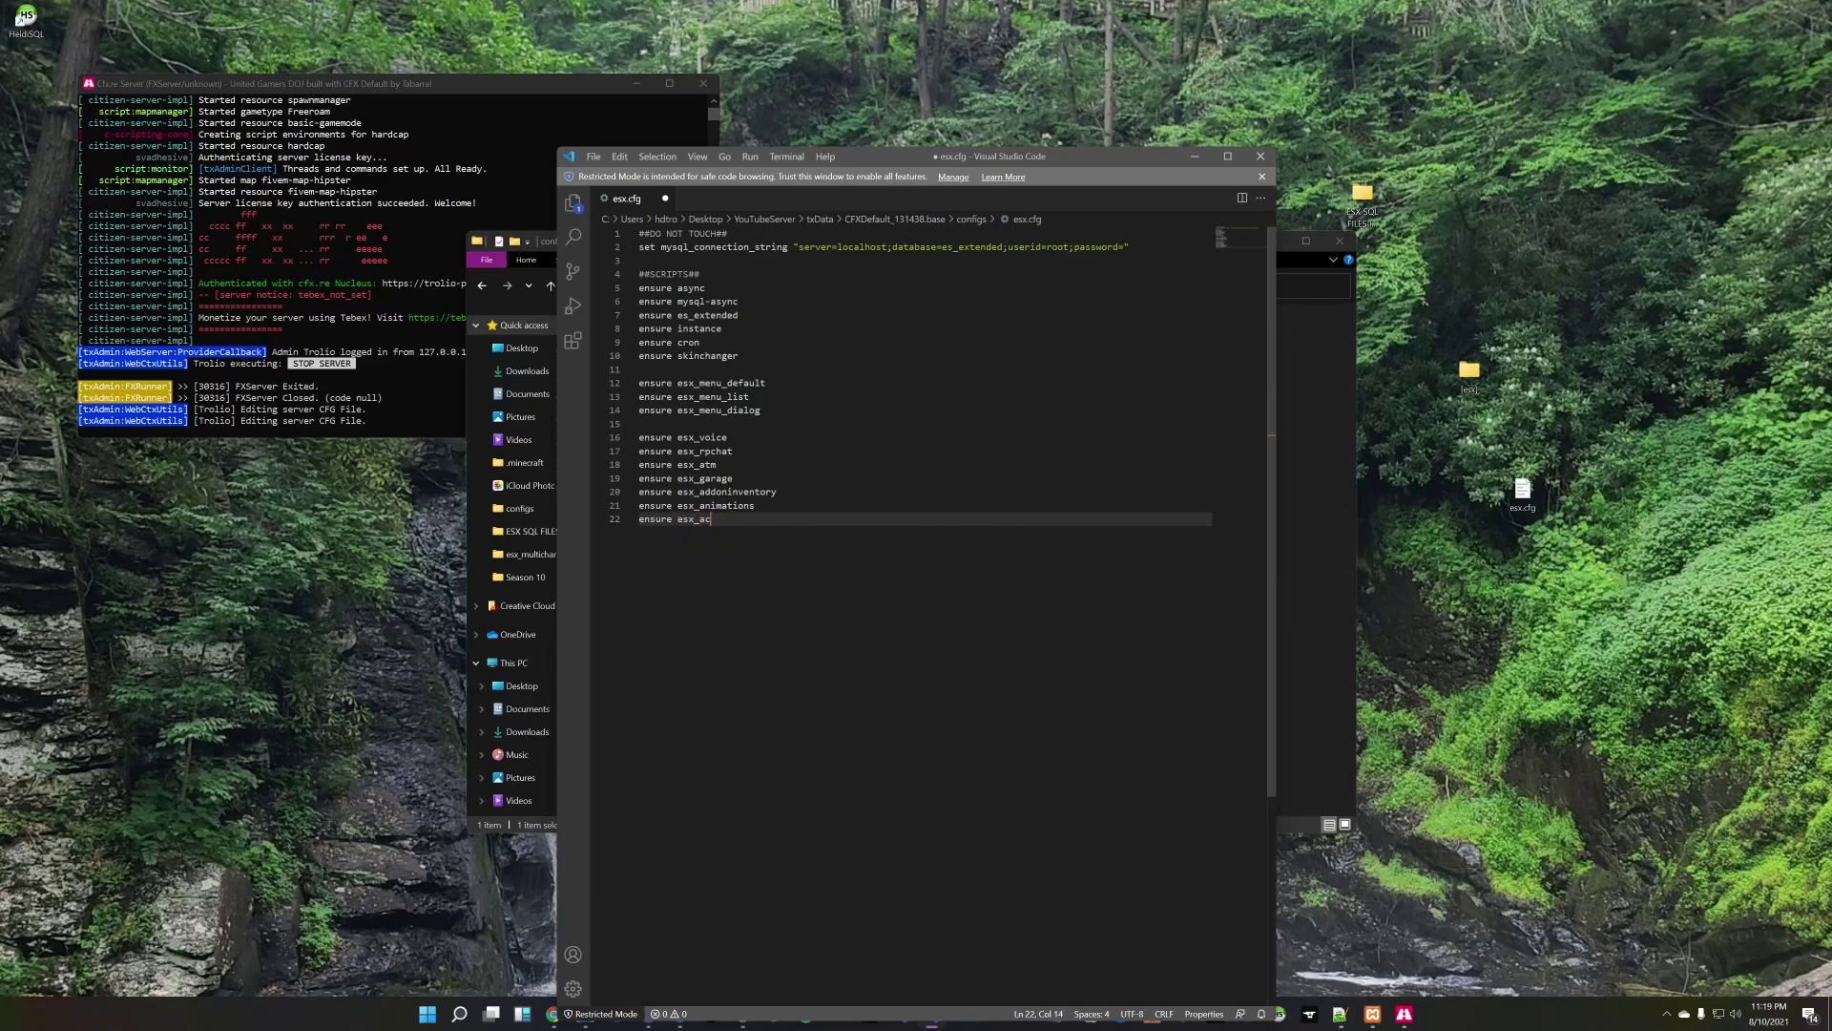
type("ddon")
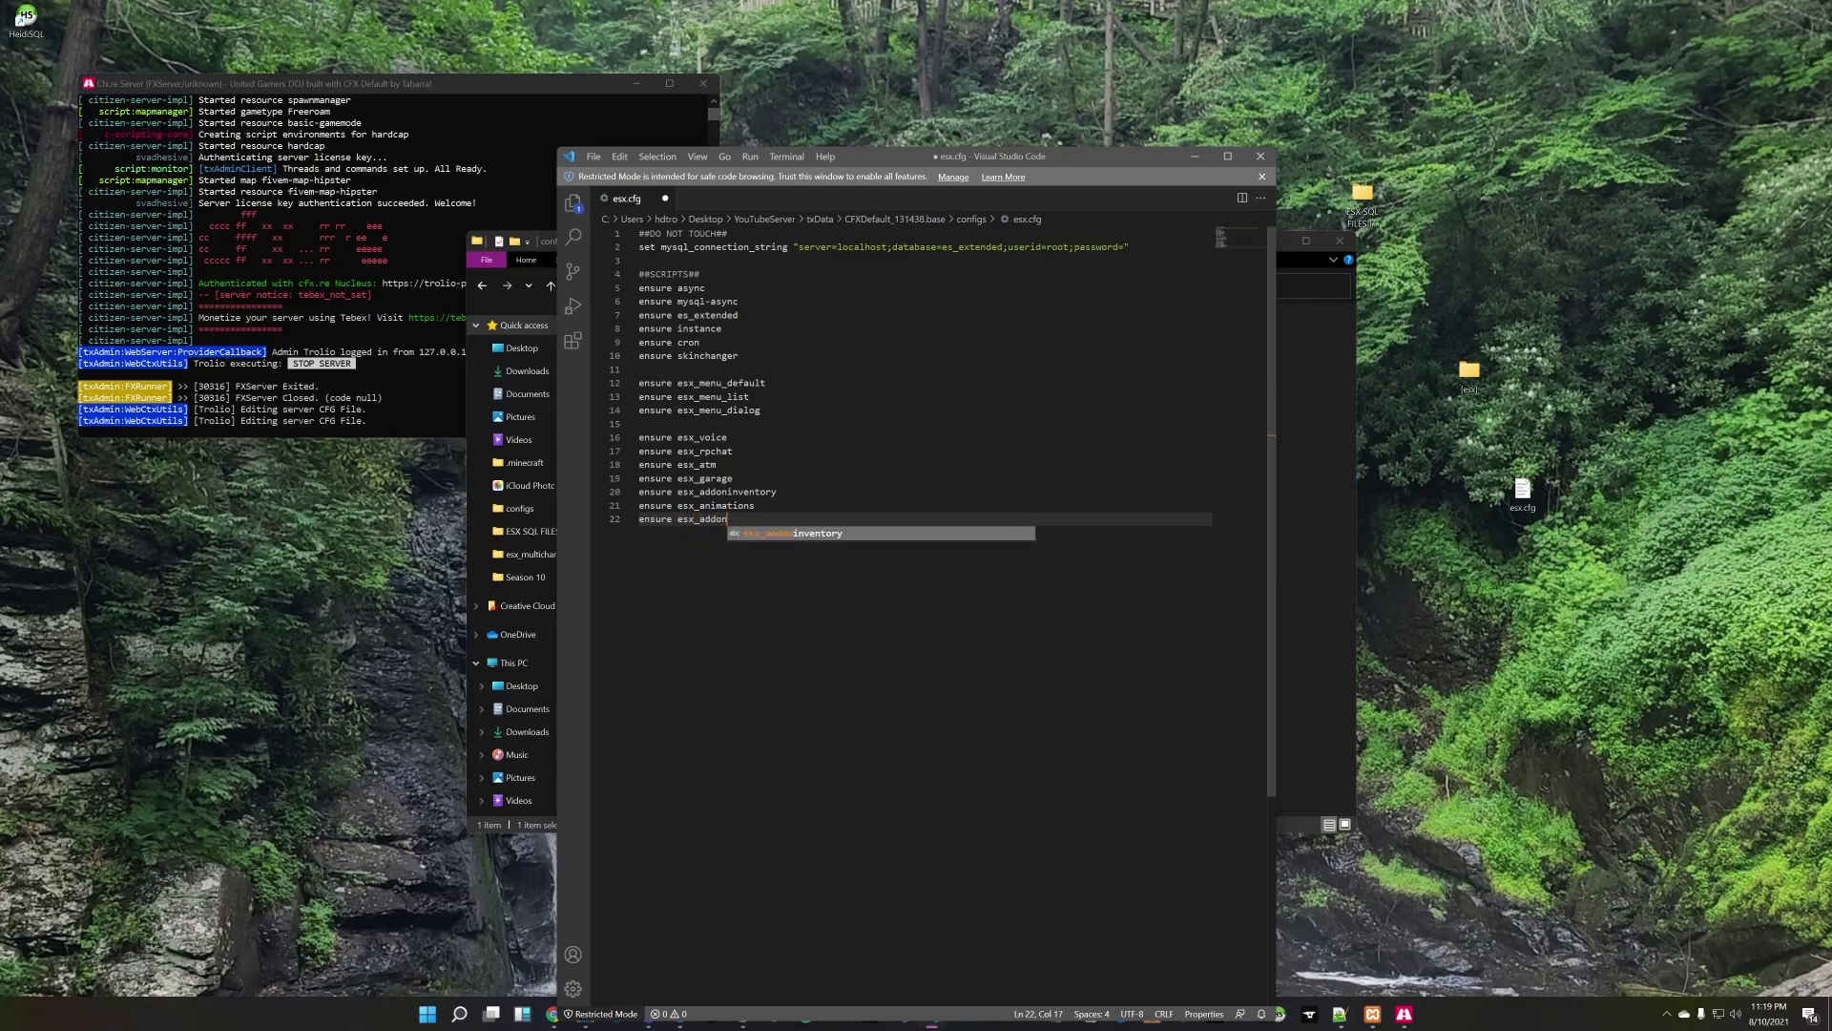
type("account")
key("Return")
type("en")
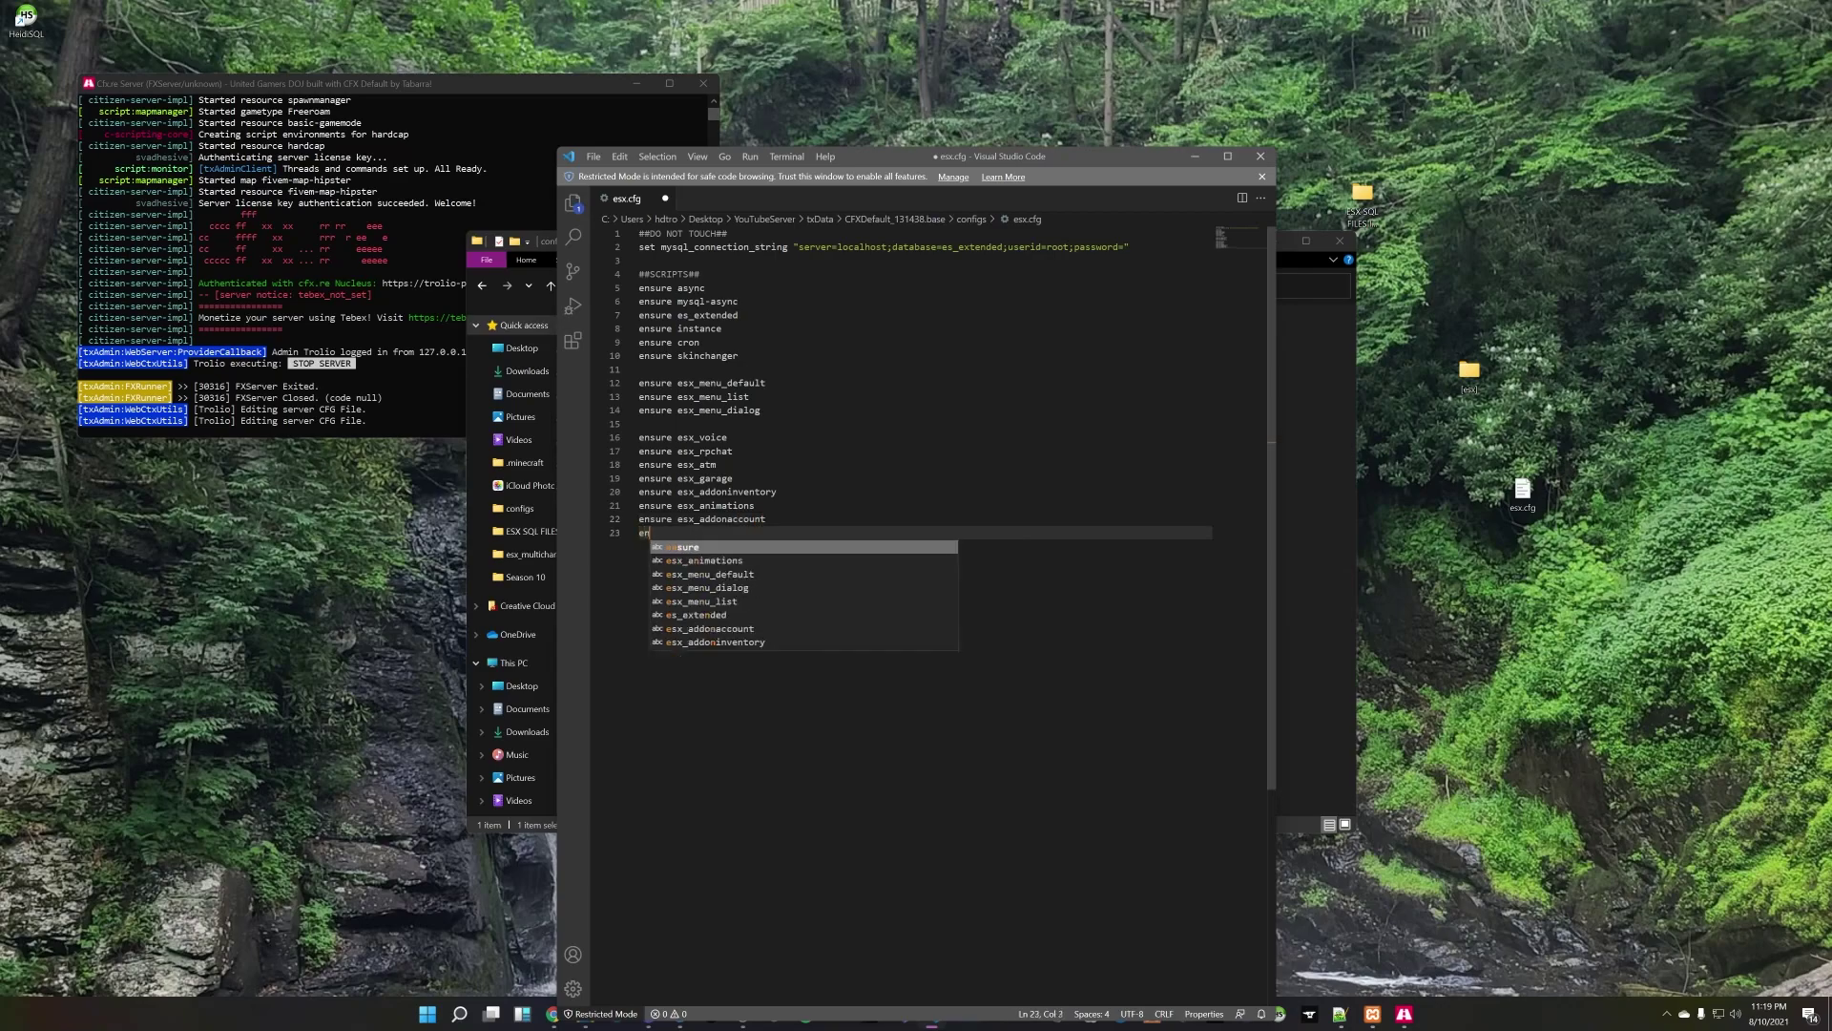
type("sure esx_")
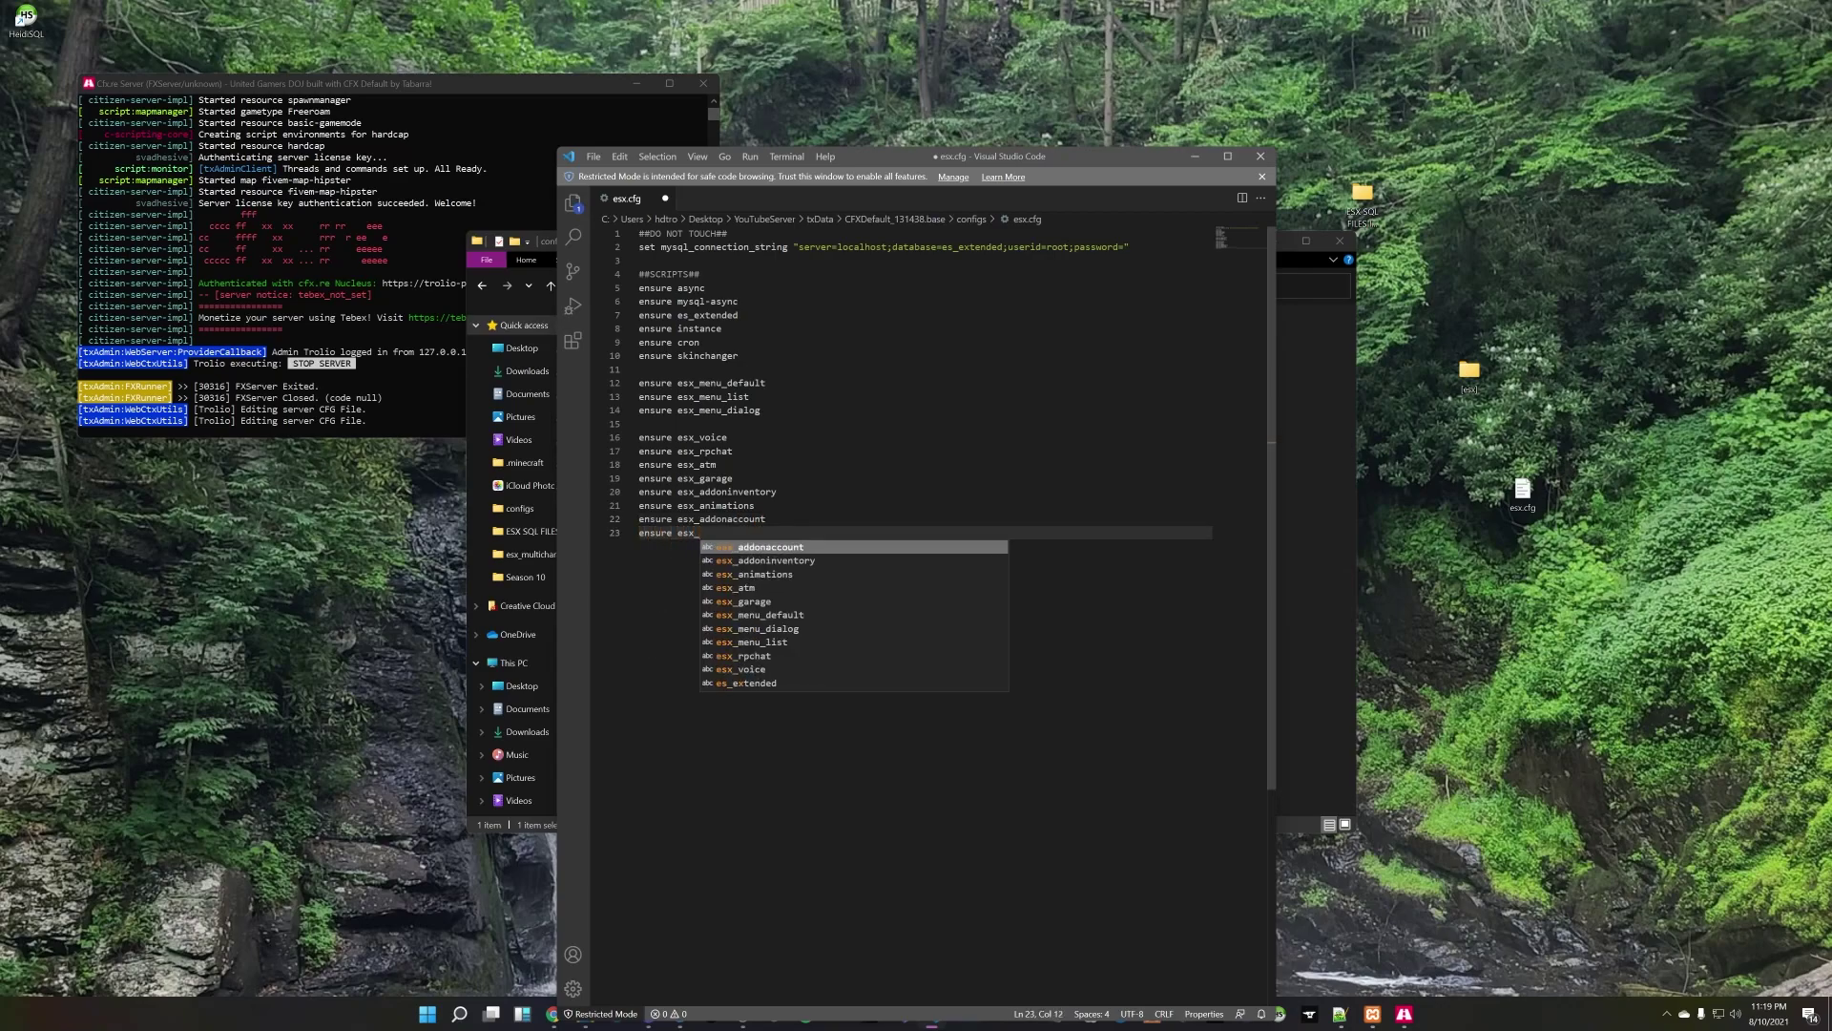
type("skin")
key("Return")
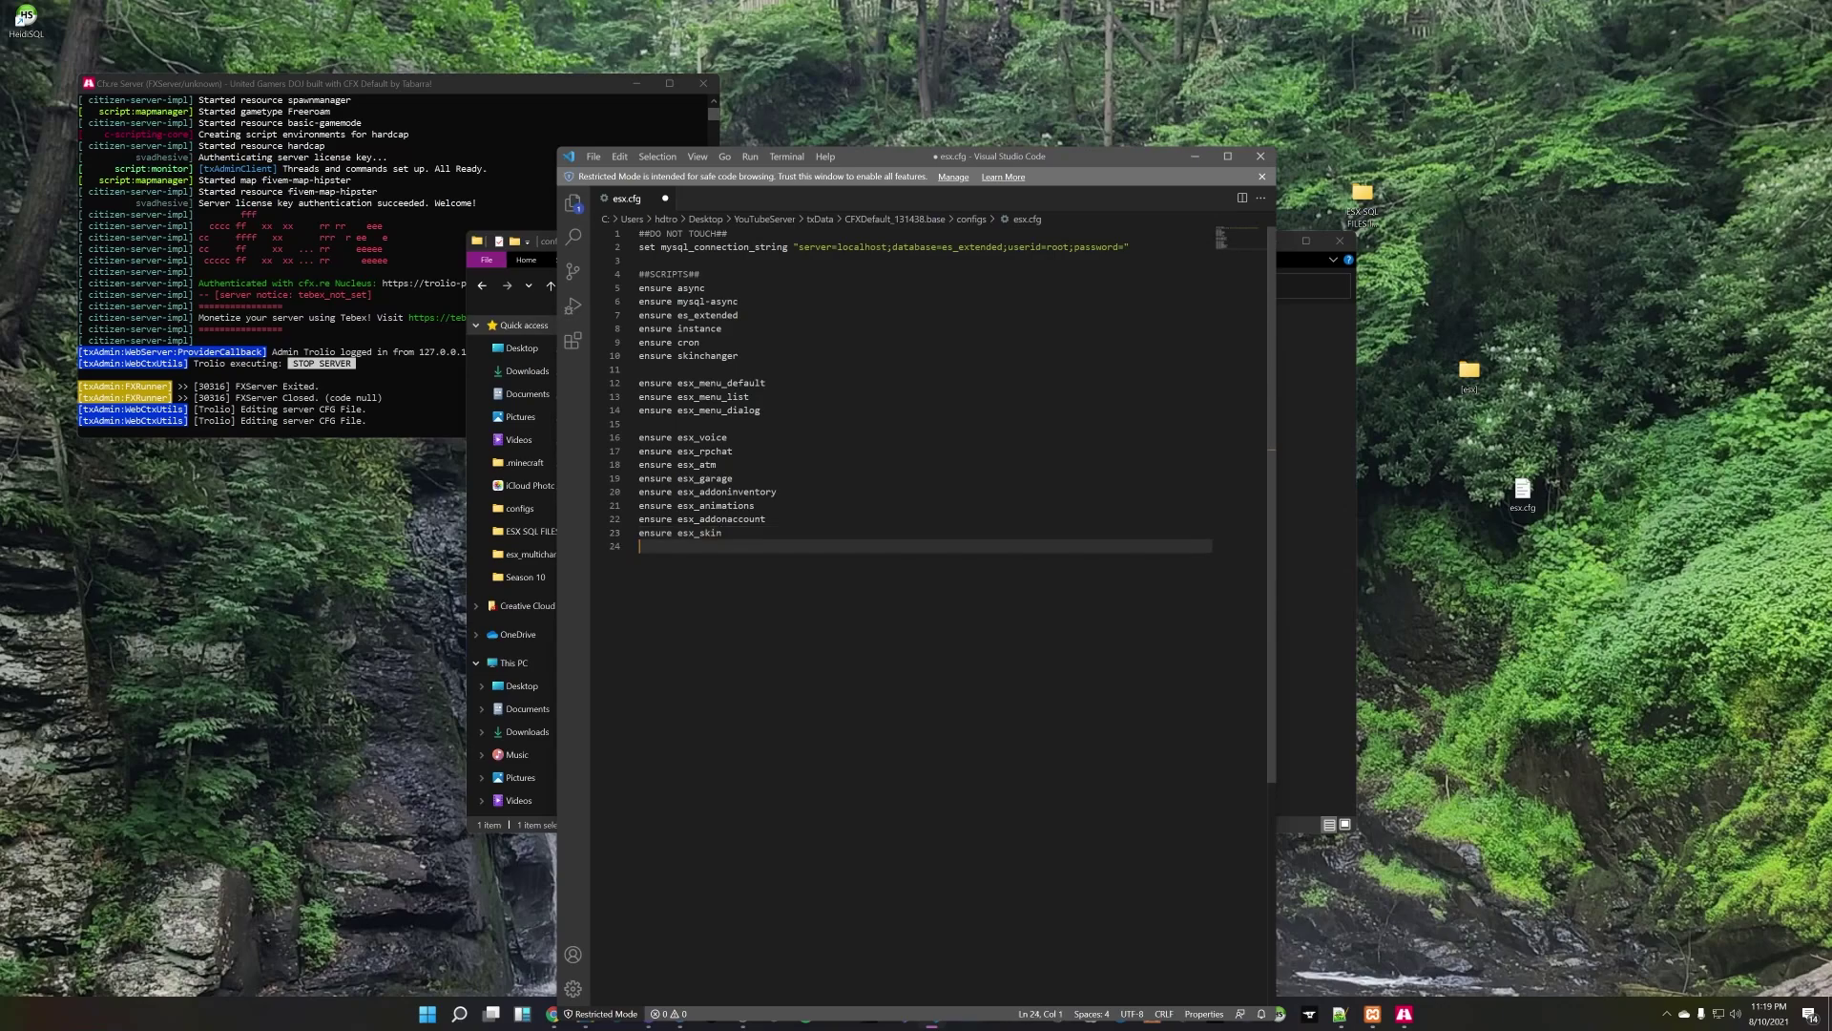
Step: Add ensure lines for esx_datastore and esx_vehicleshop below esx_skin
type("ensure e")
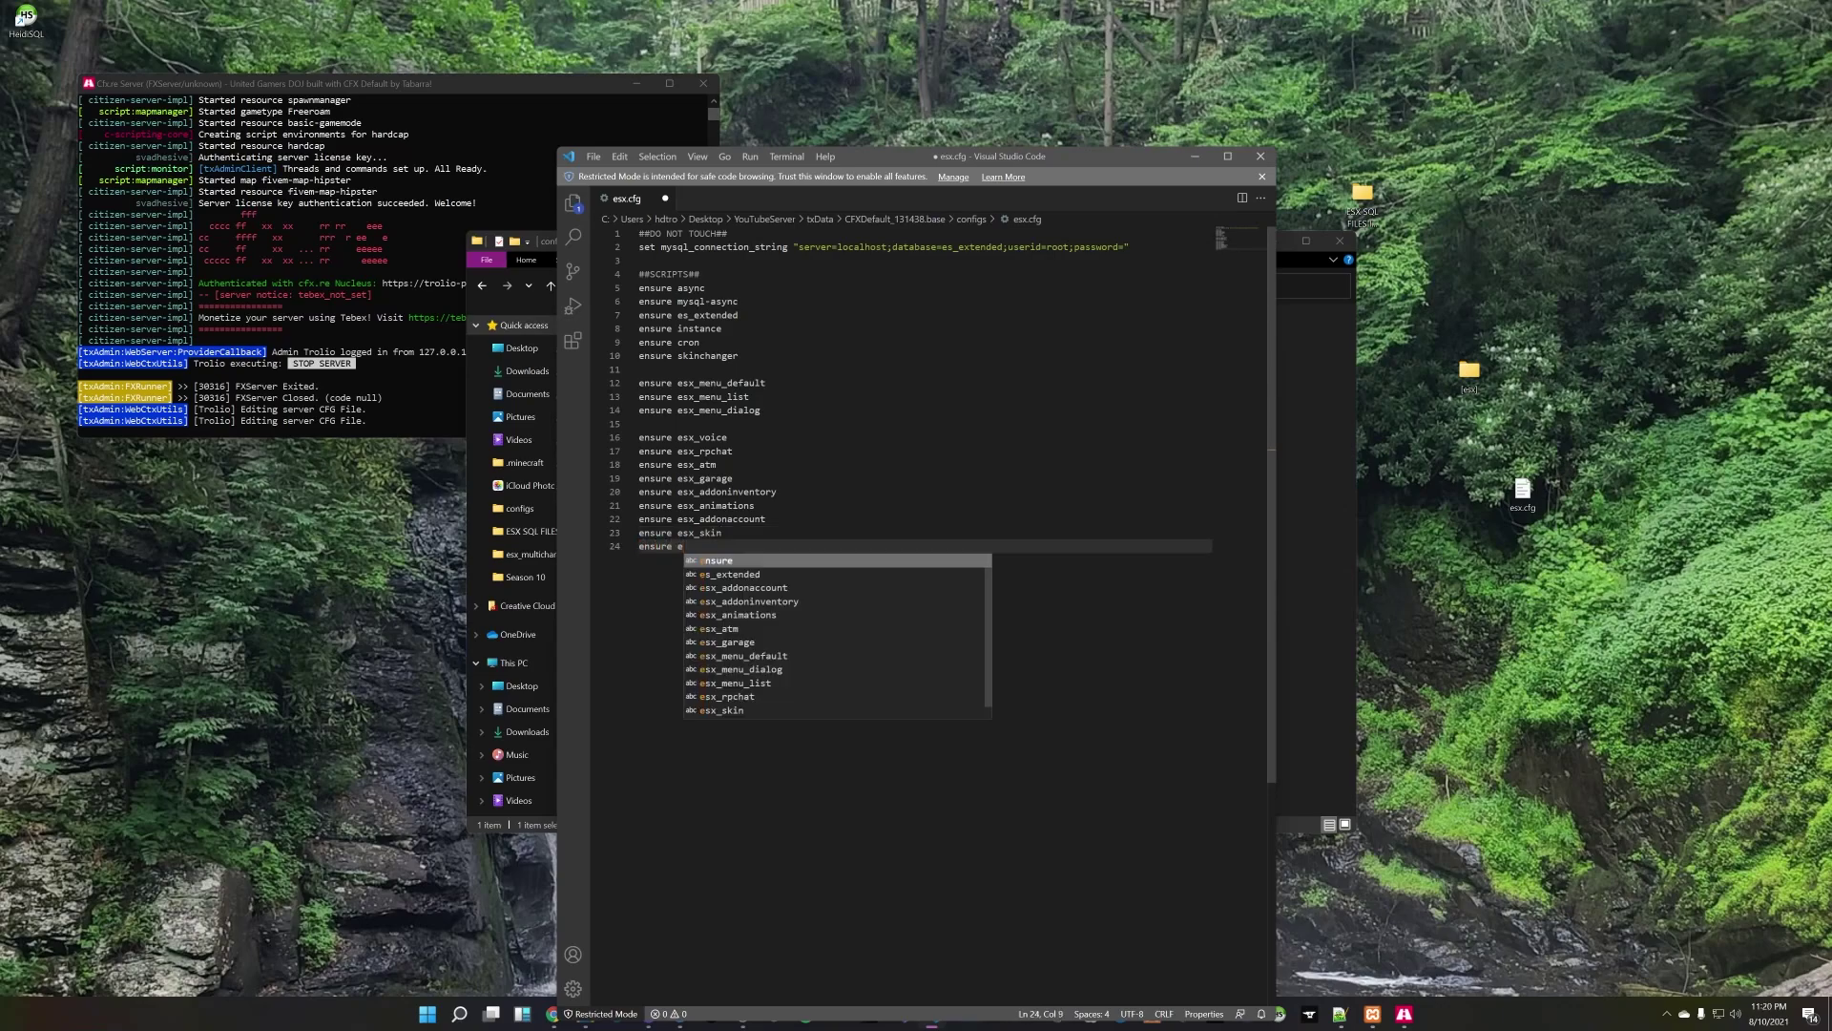
type("sx_d")
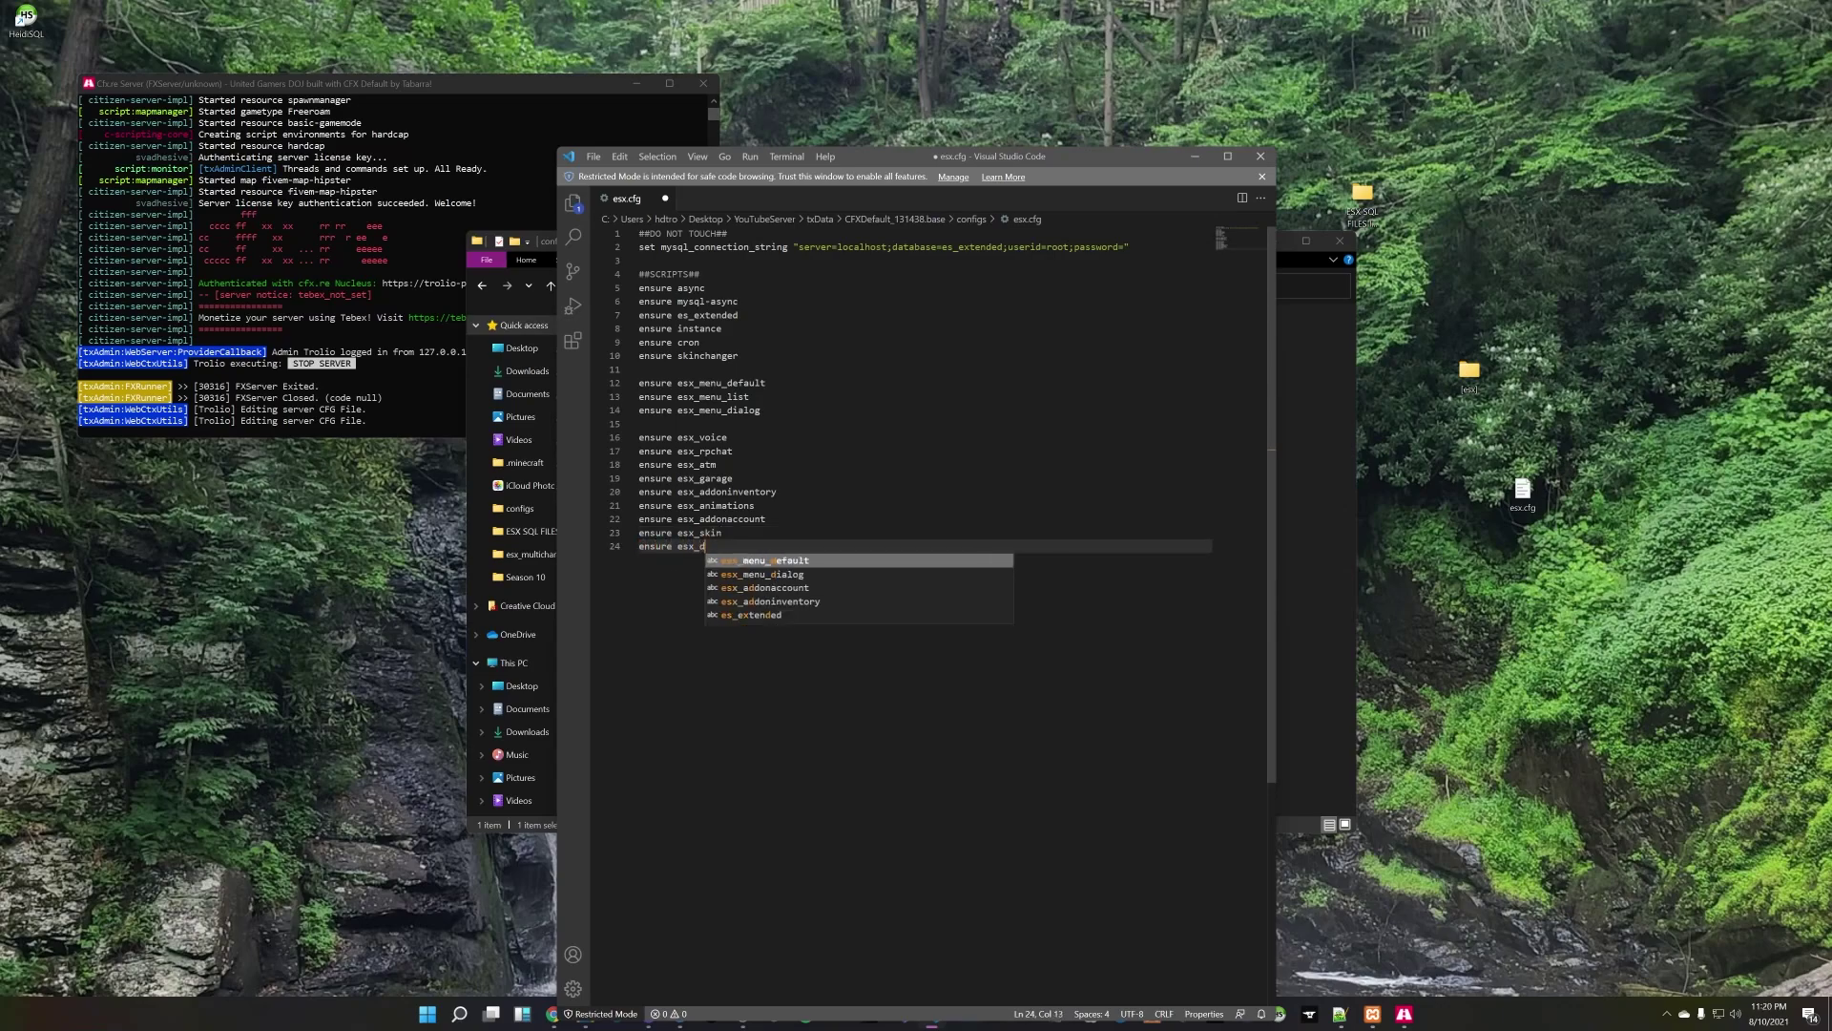
type("atastore")
key("Return")
type("ensure e")
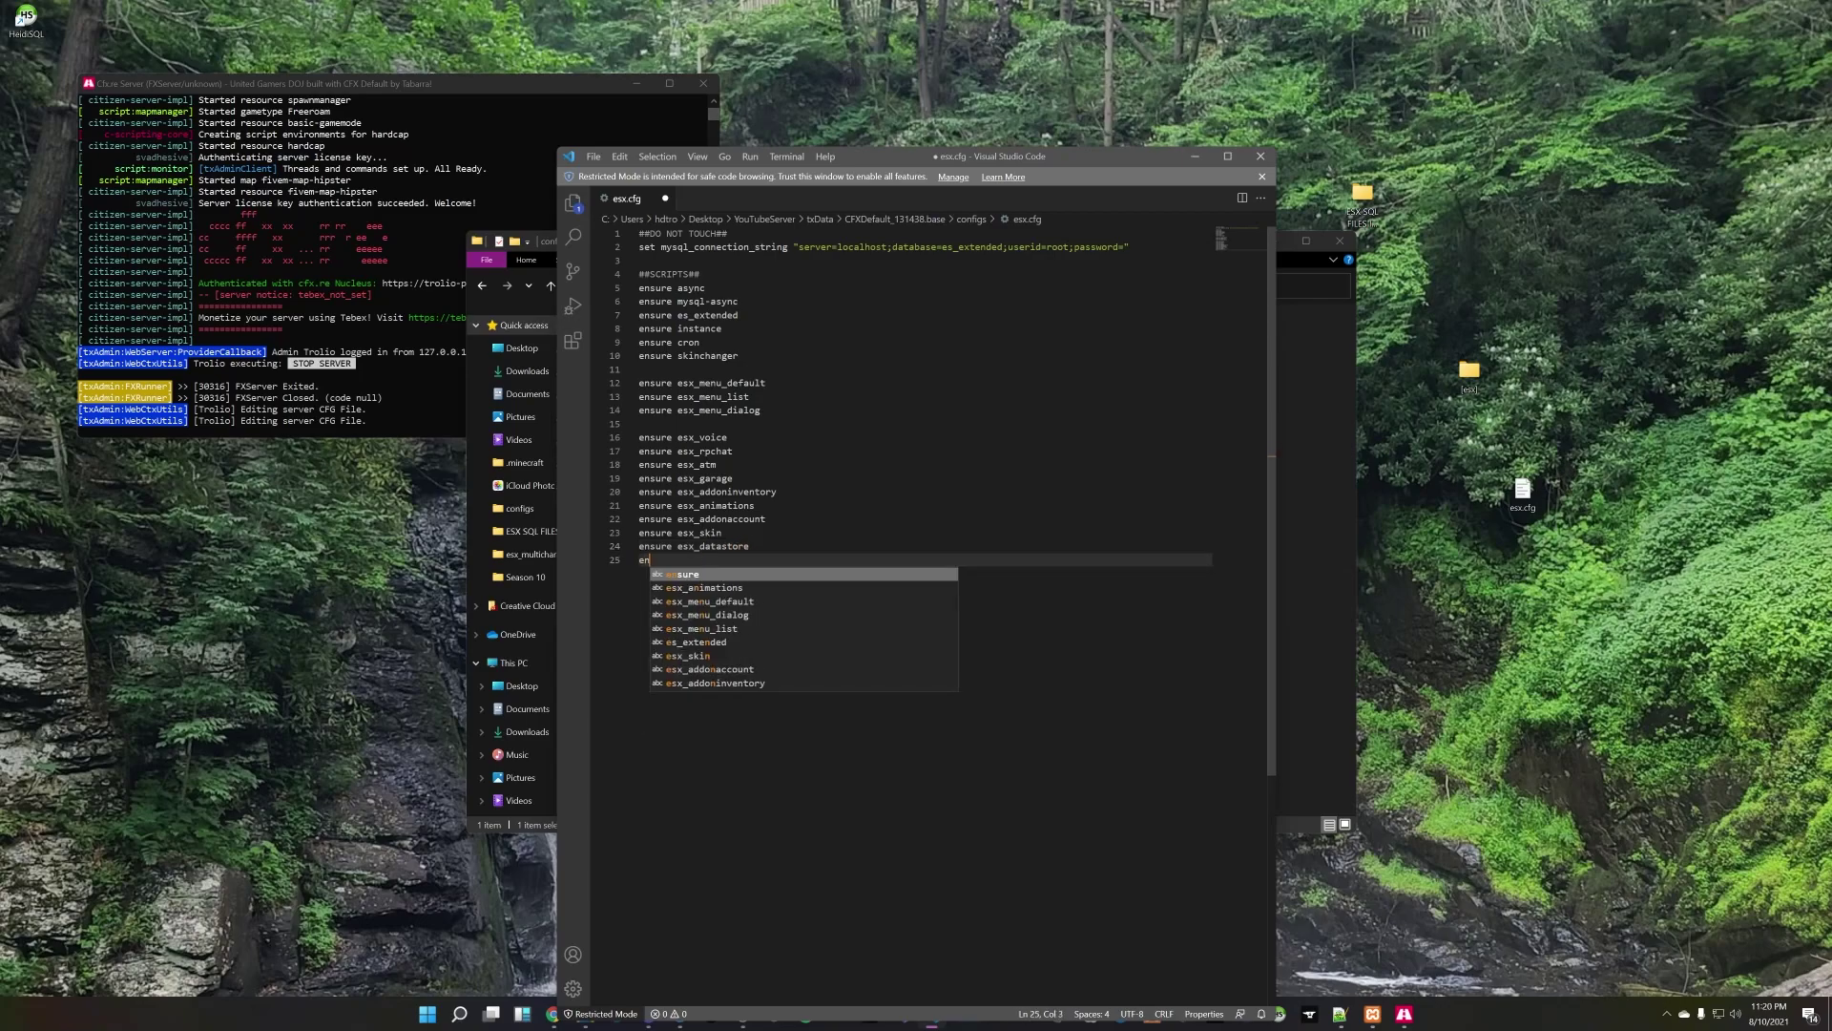
type("sx_")
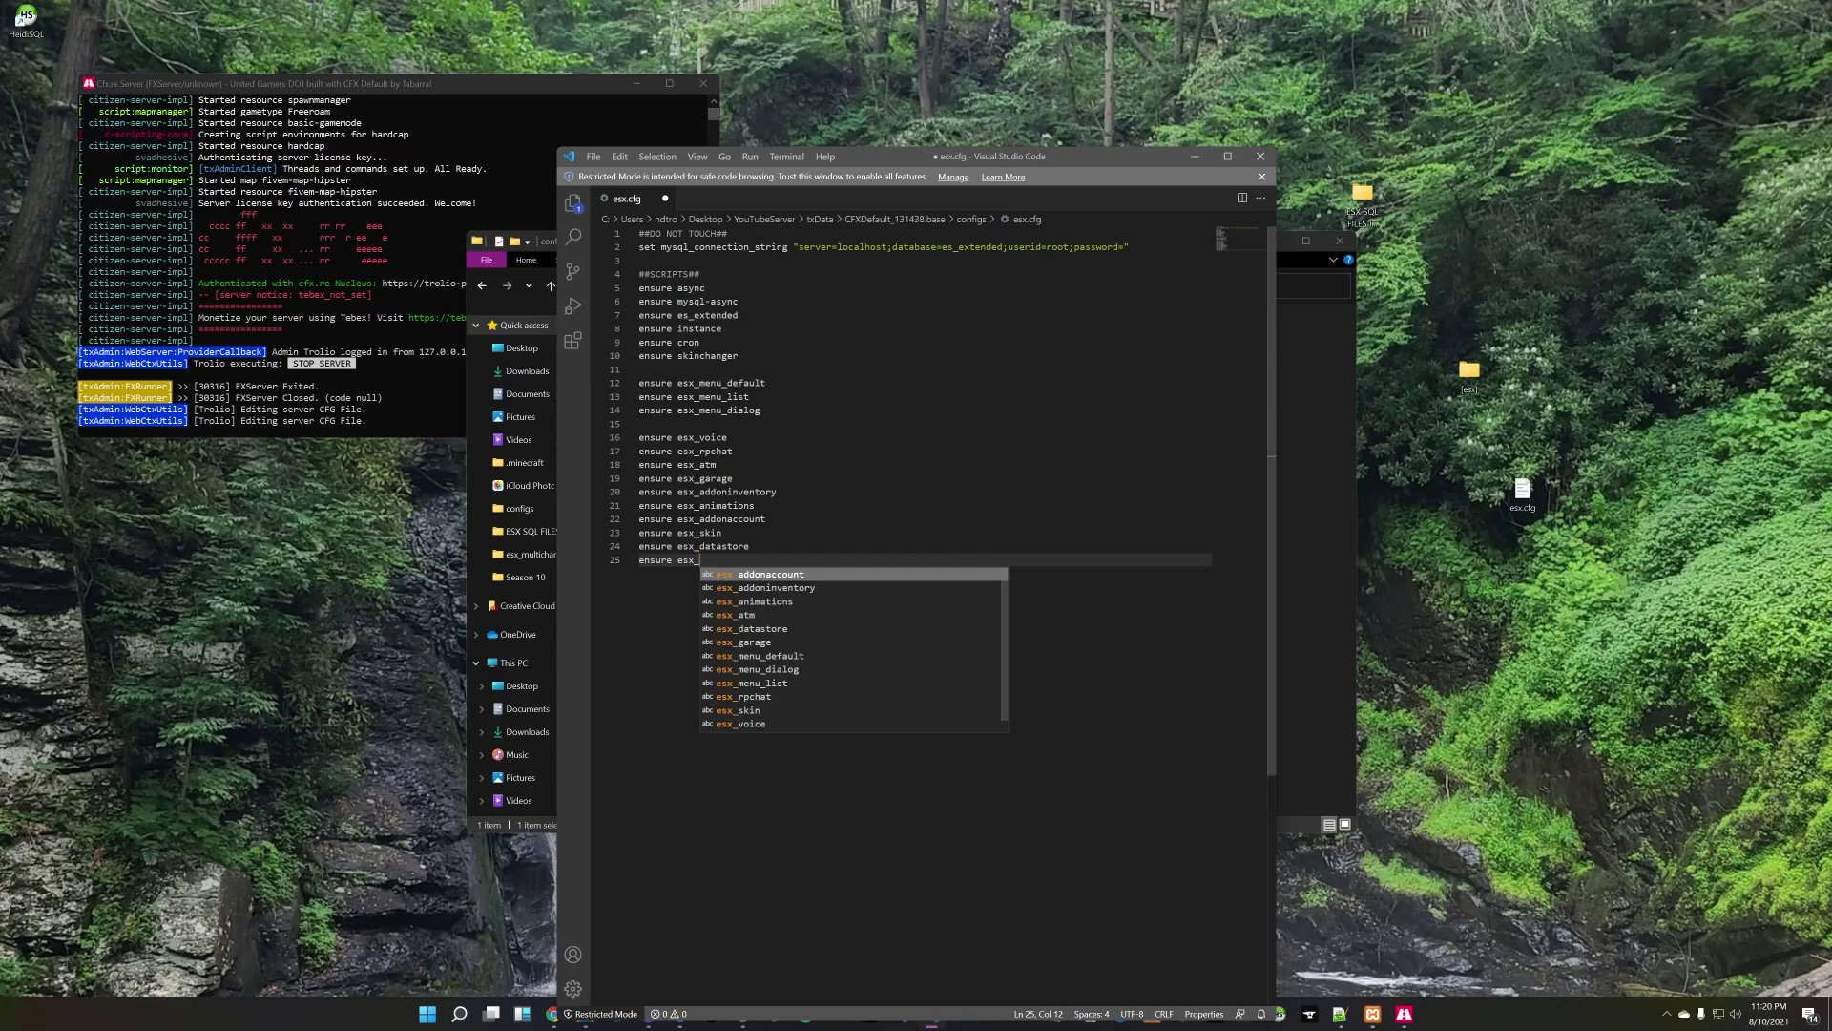
type("vehicleshop")
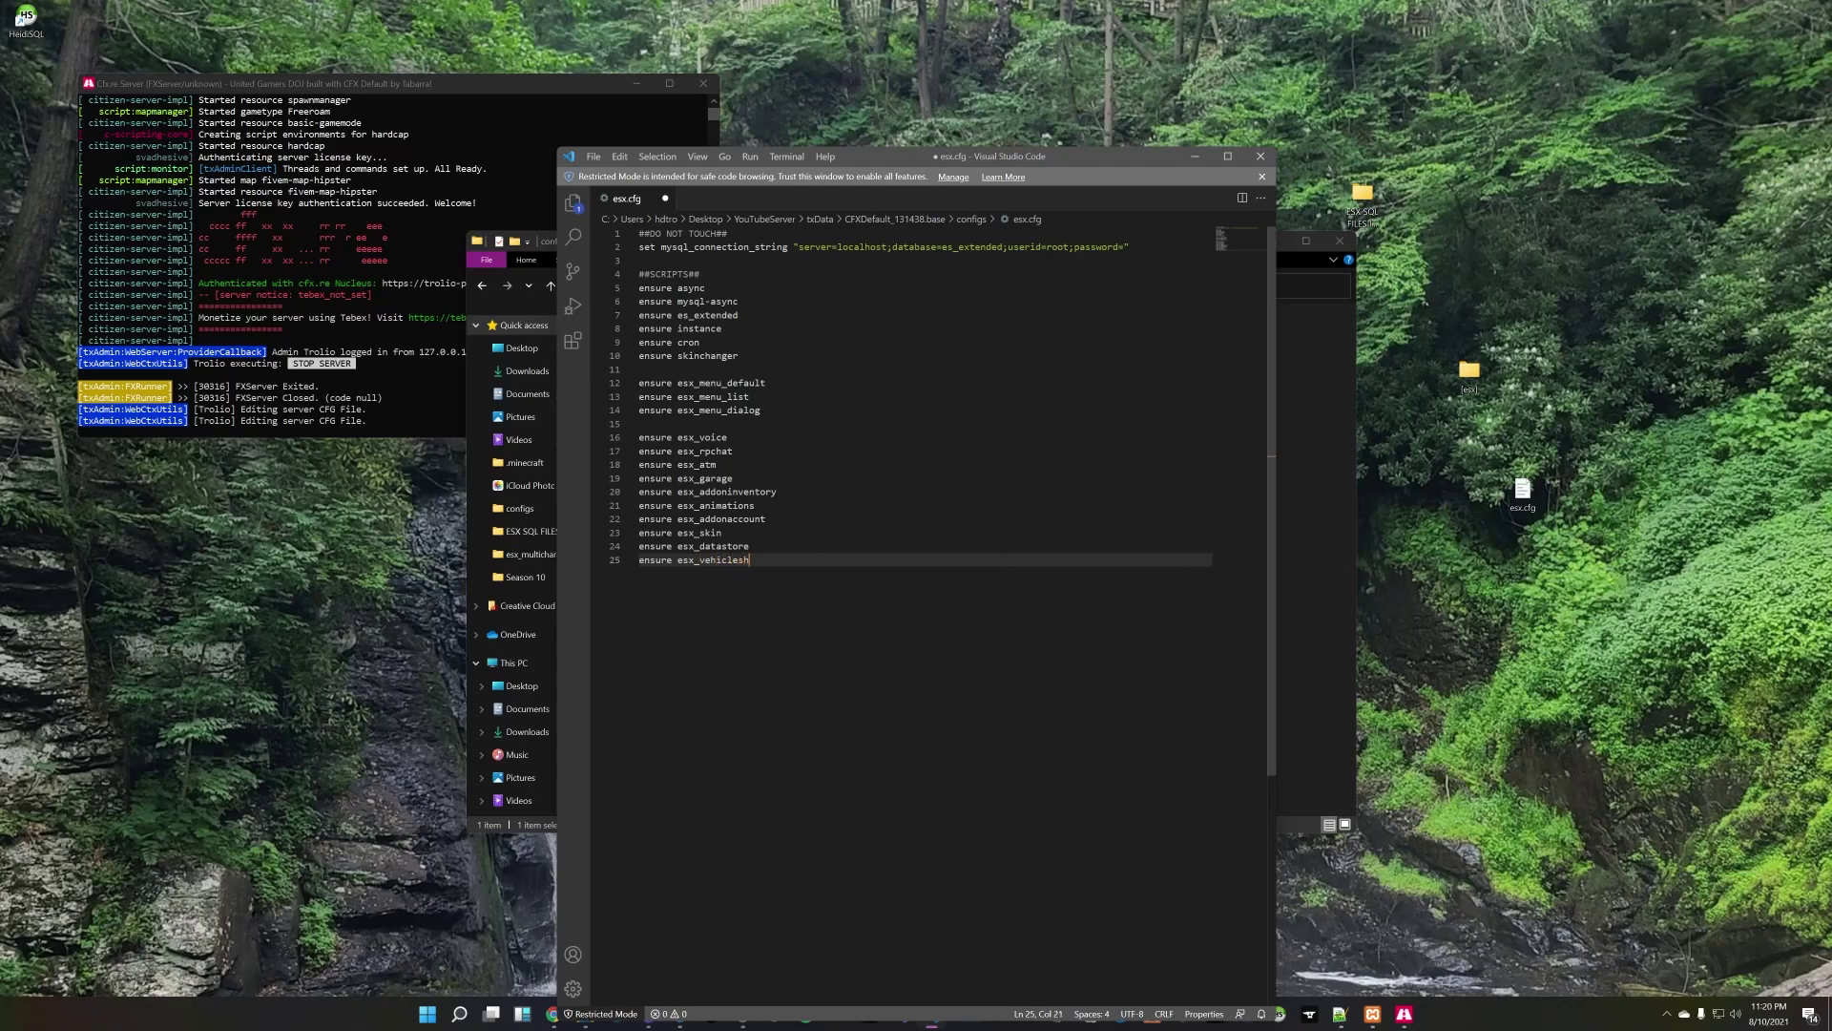
key("Return")
Step: Add ensure lines for esx_society and esx_status below esx_vehicleshop
type("ensure es")
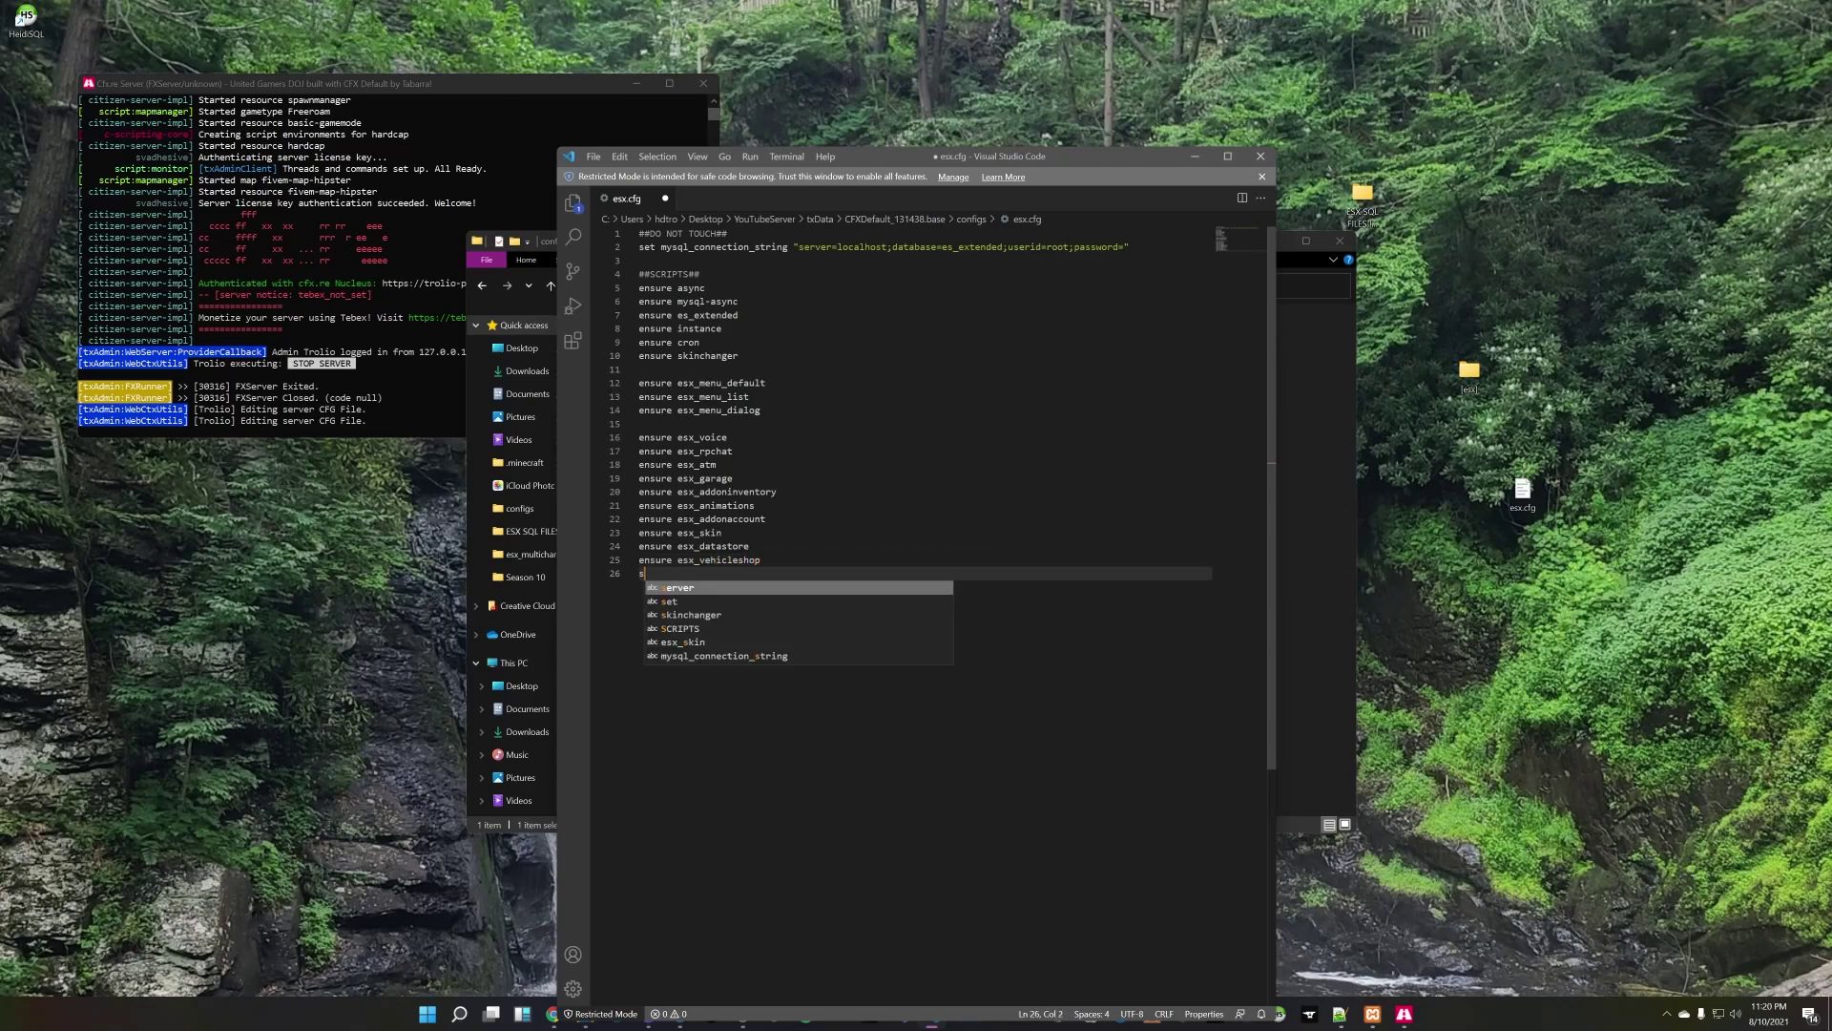
type("x_")
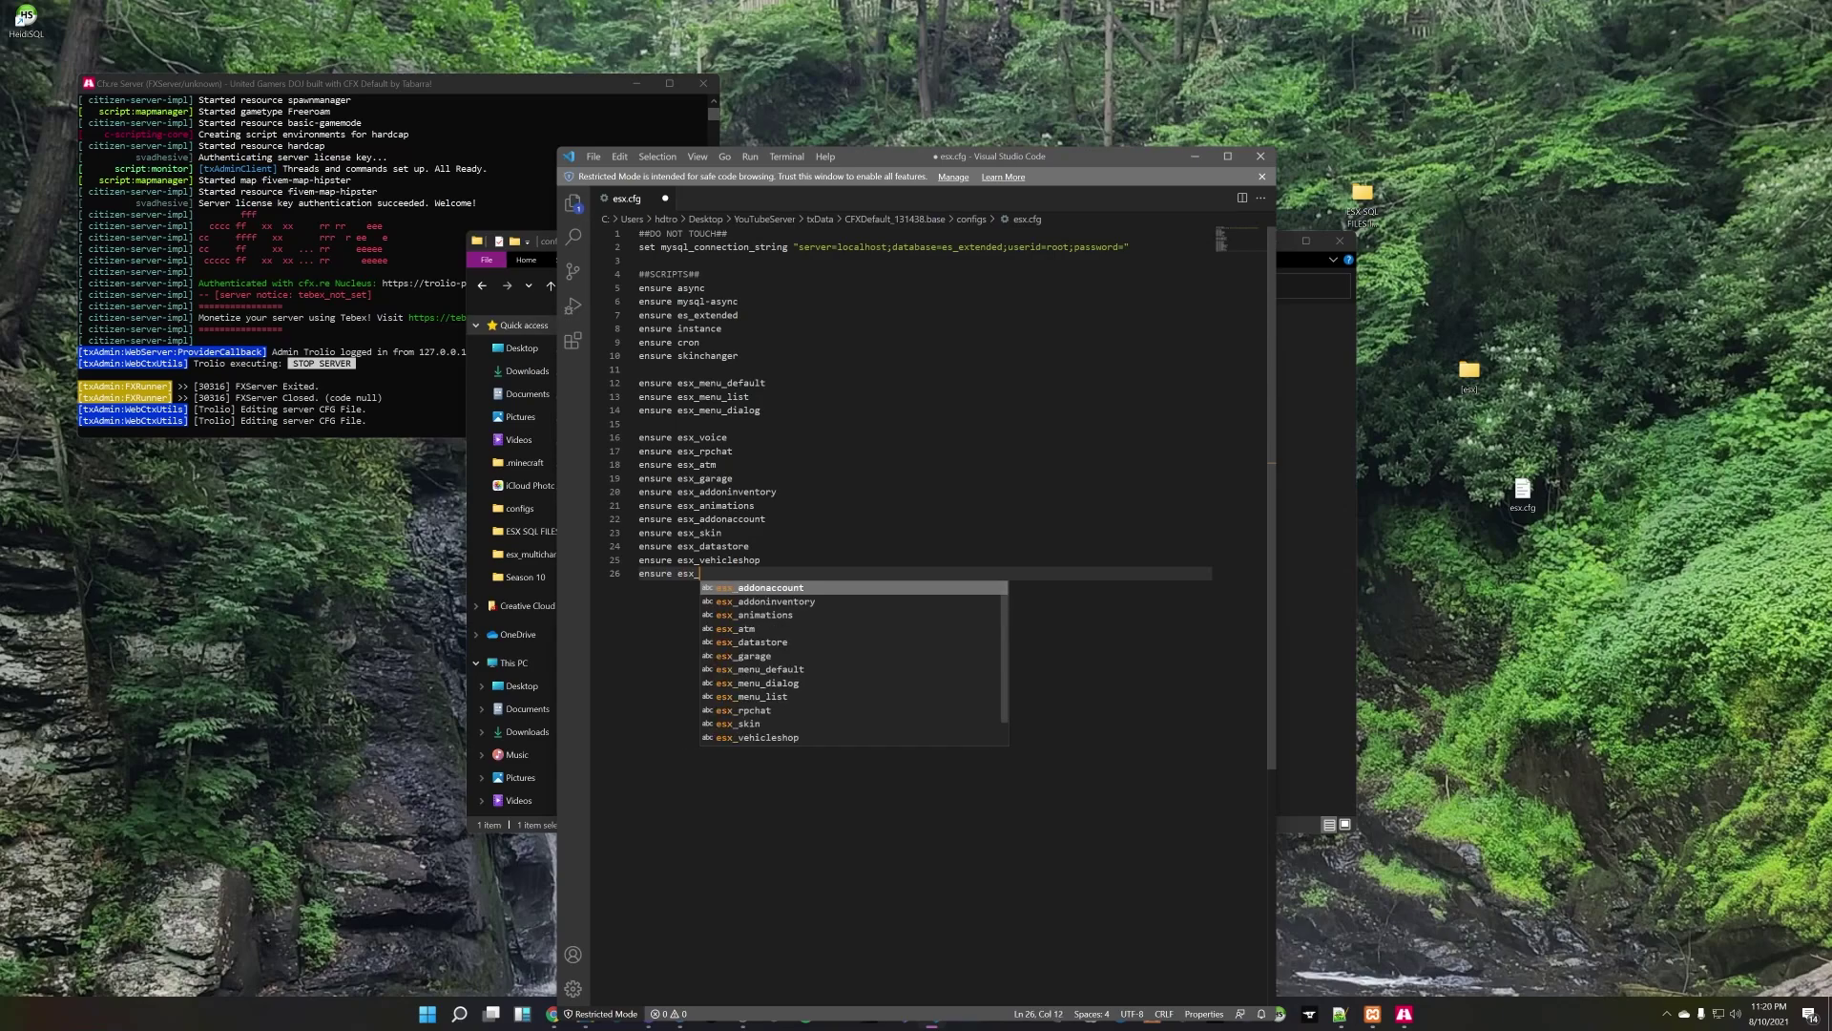
type("socier")
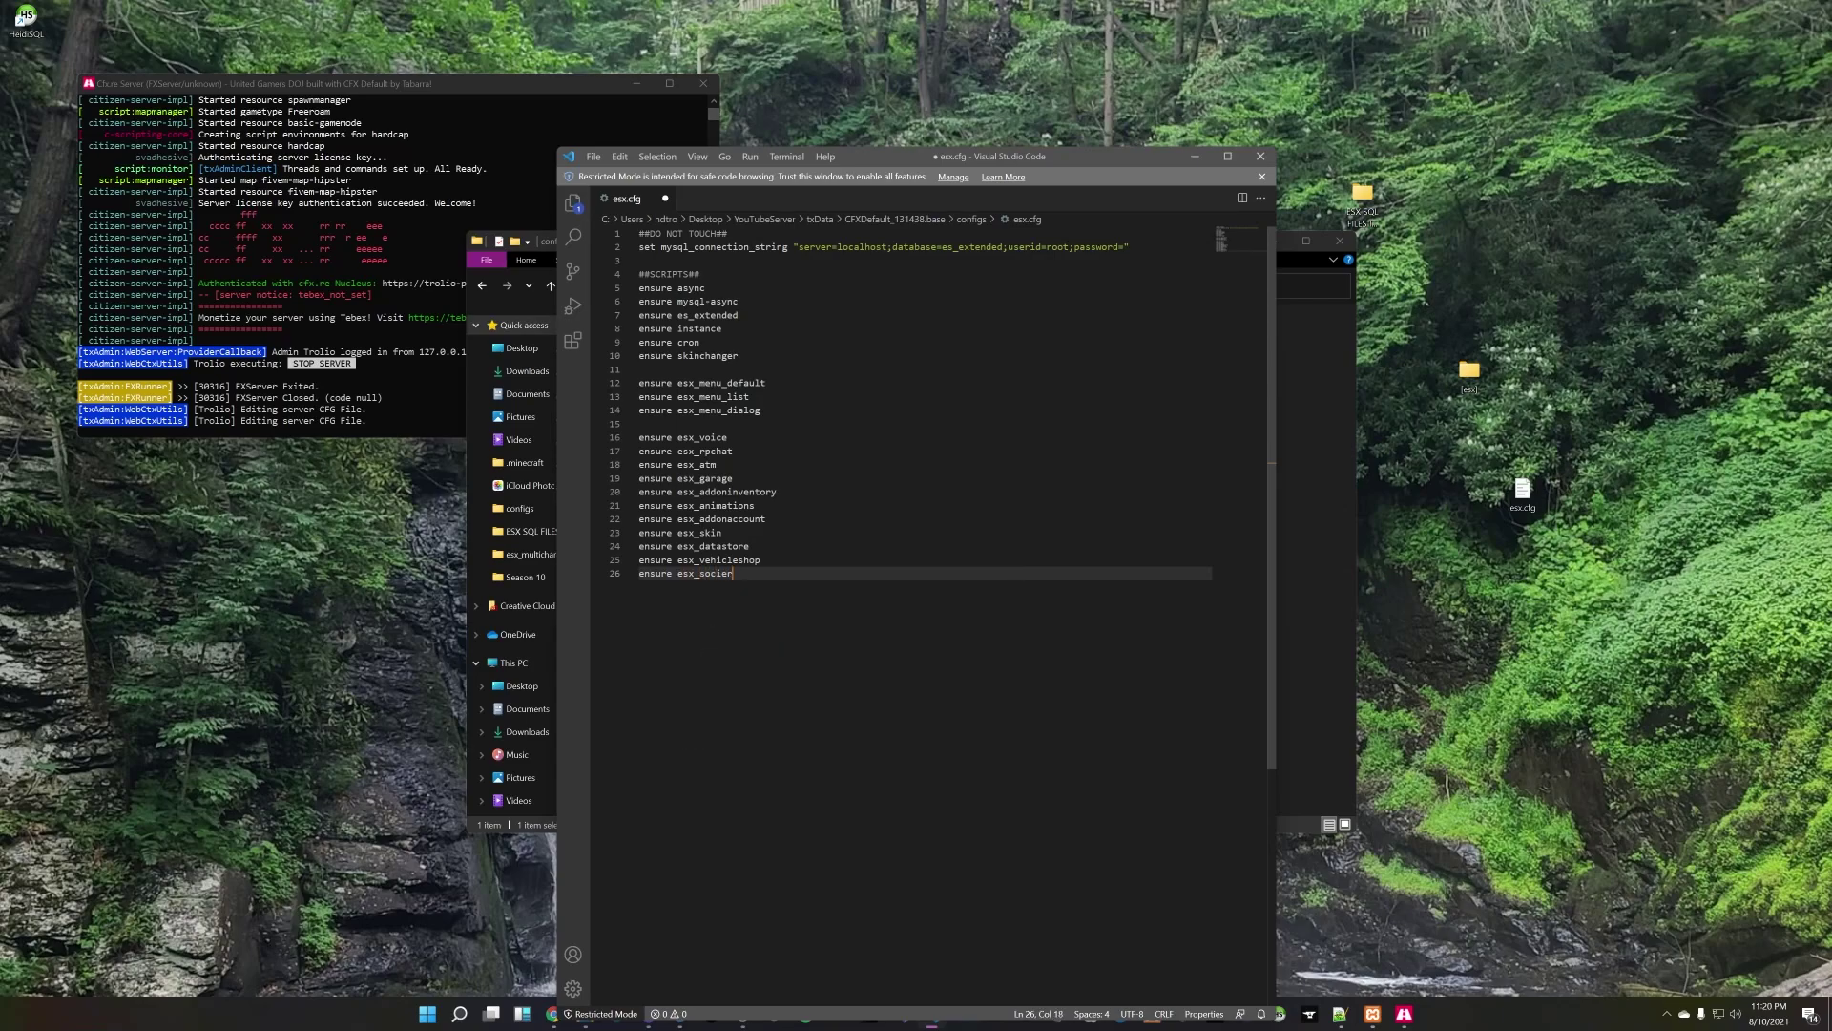
key("BackSpace")
type("ty")
key("Return")
type("e")
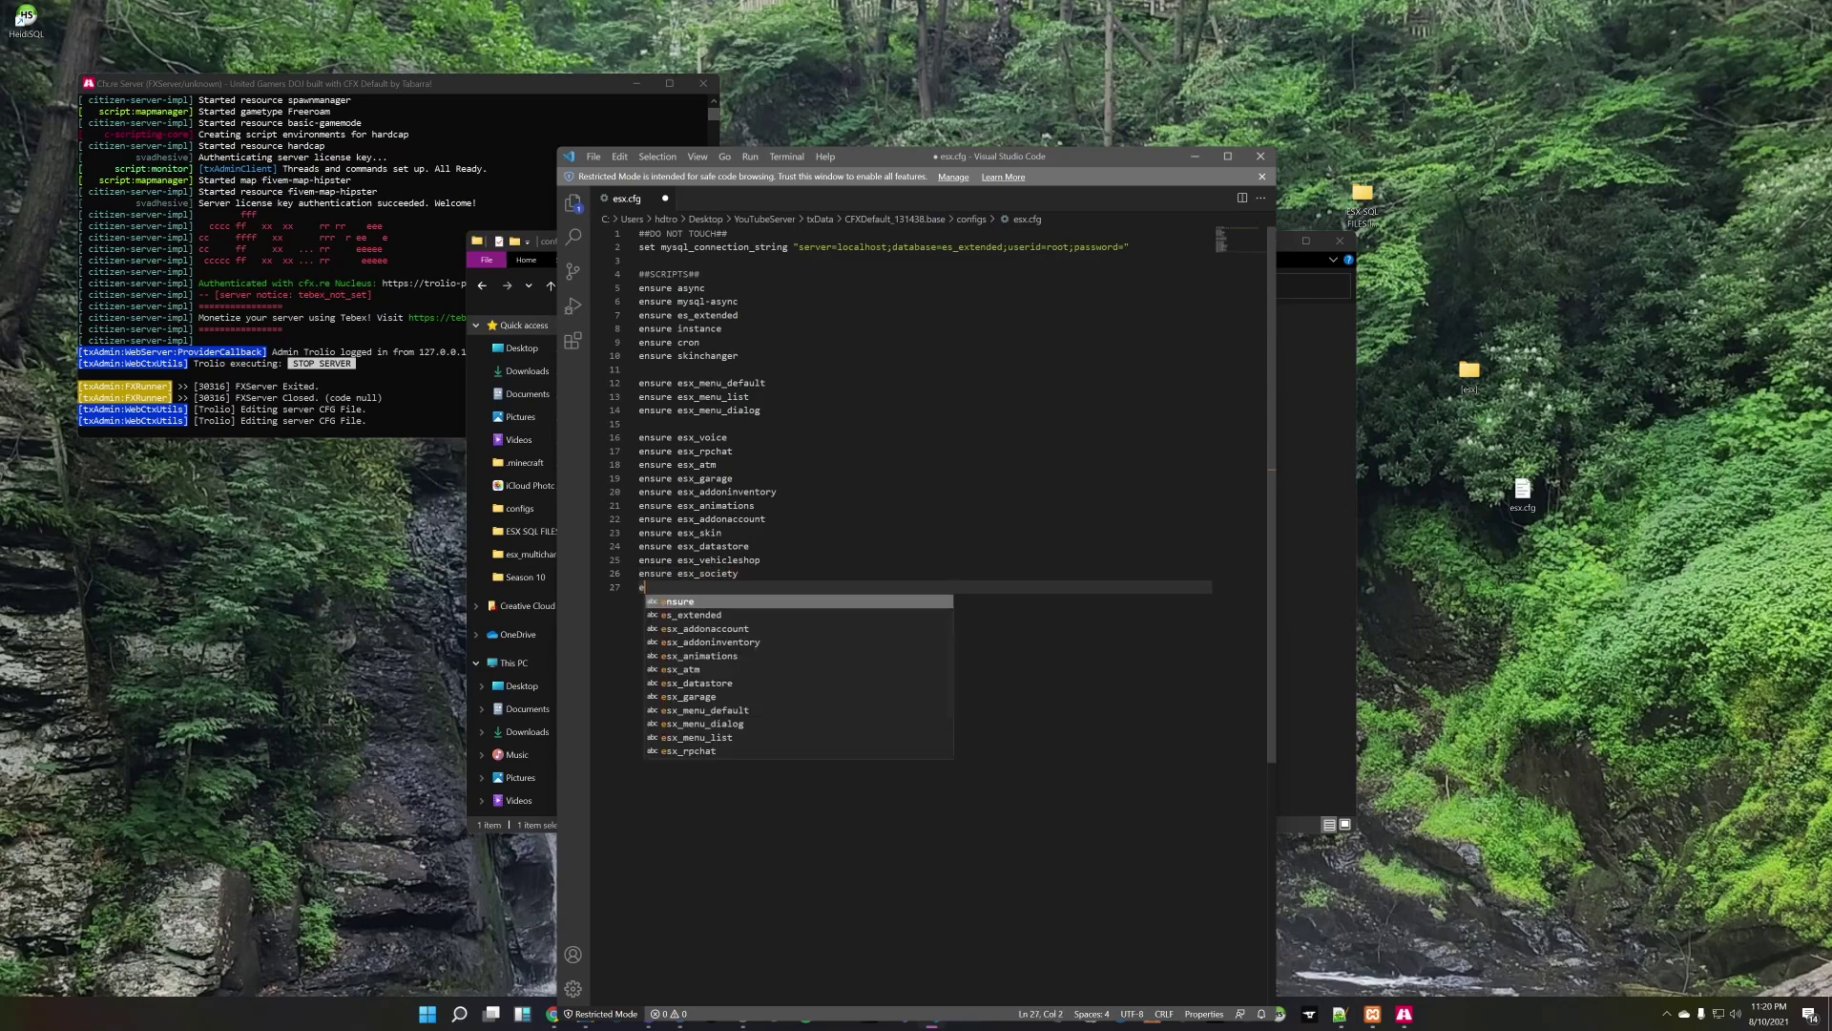
type("nsure esx_")
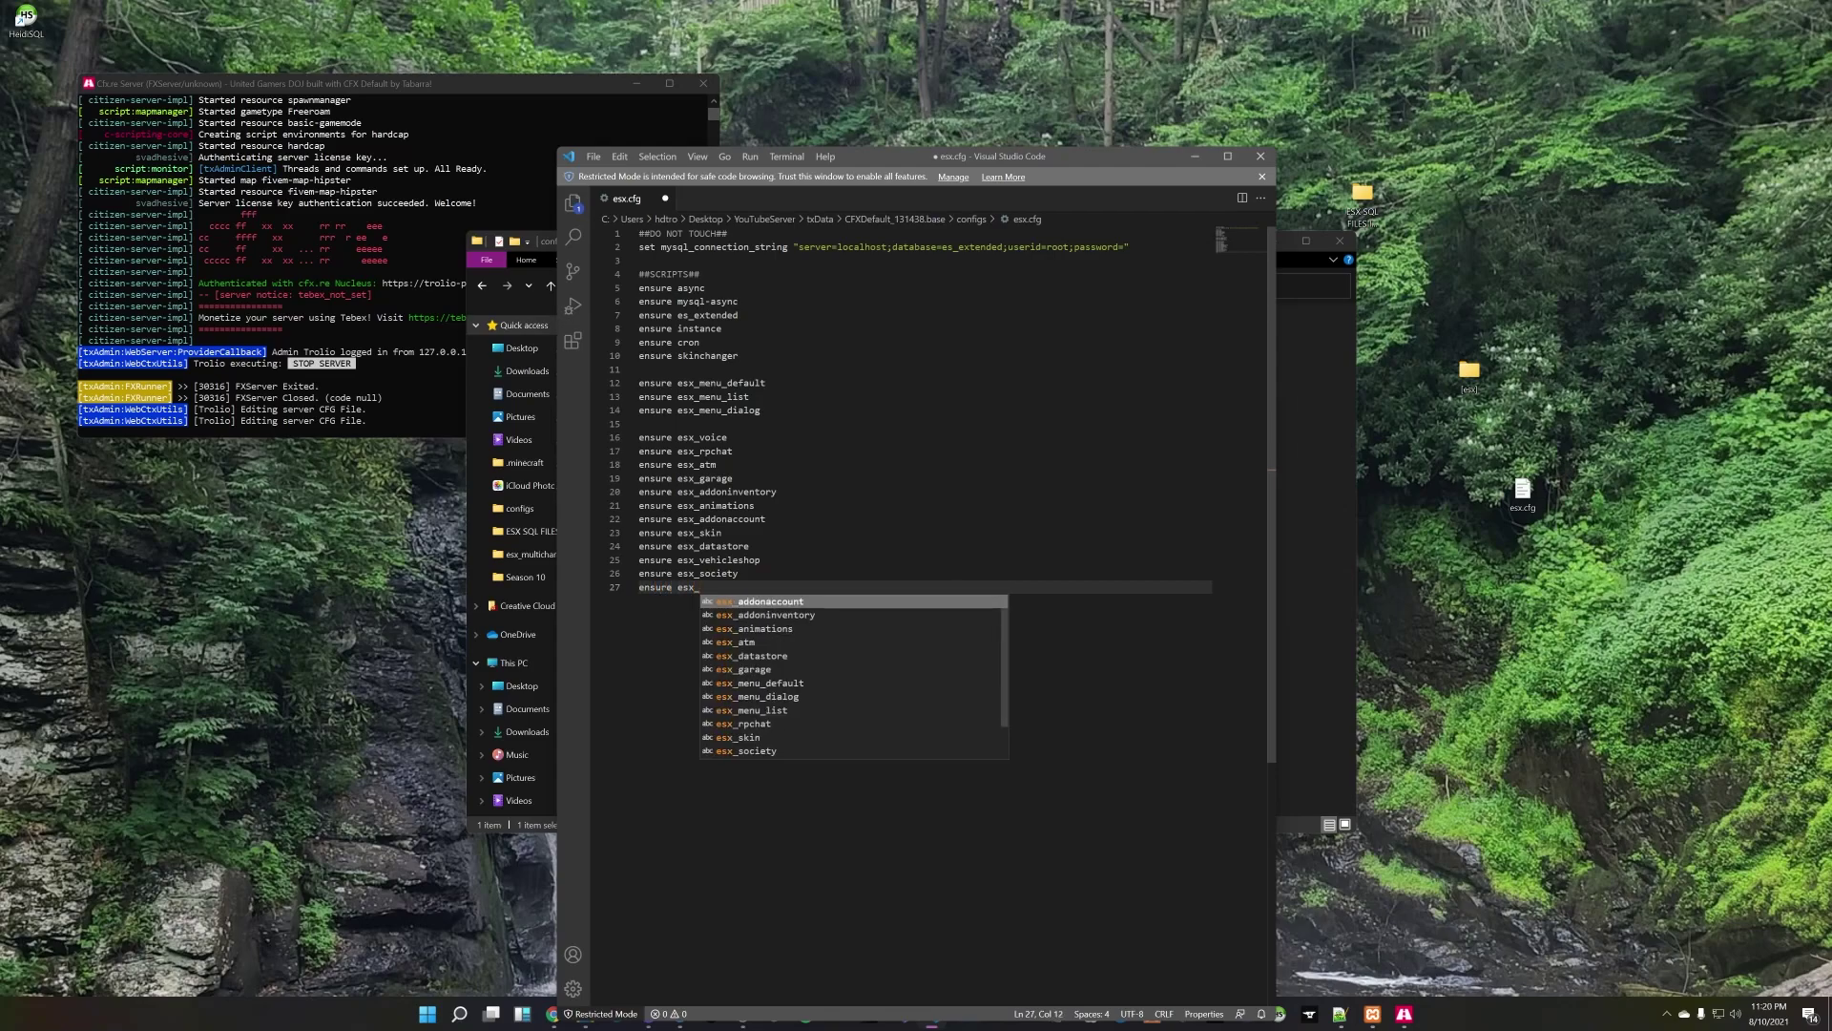
type("status")
key("Return")
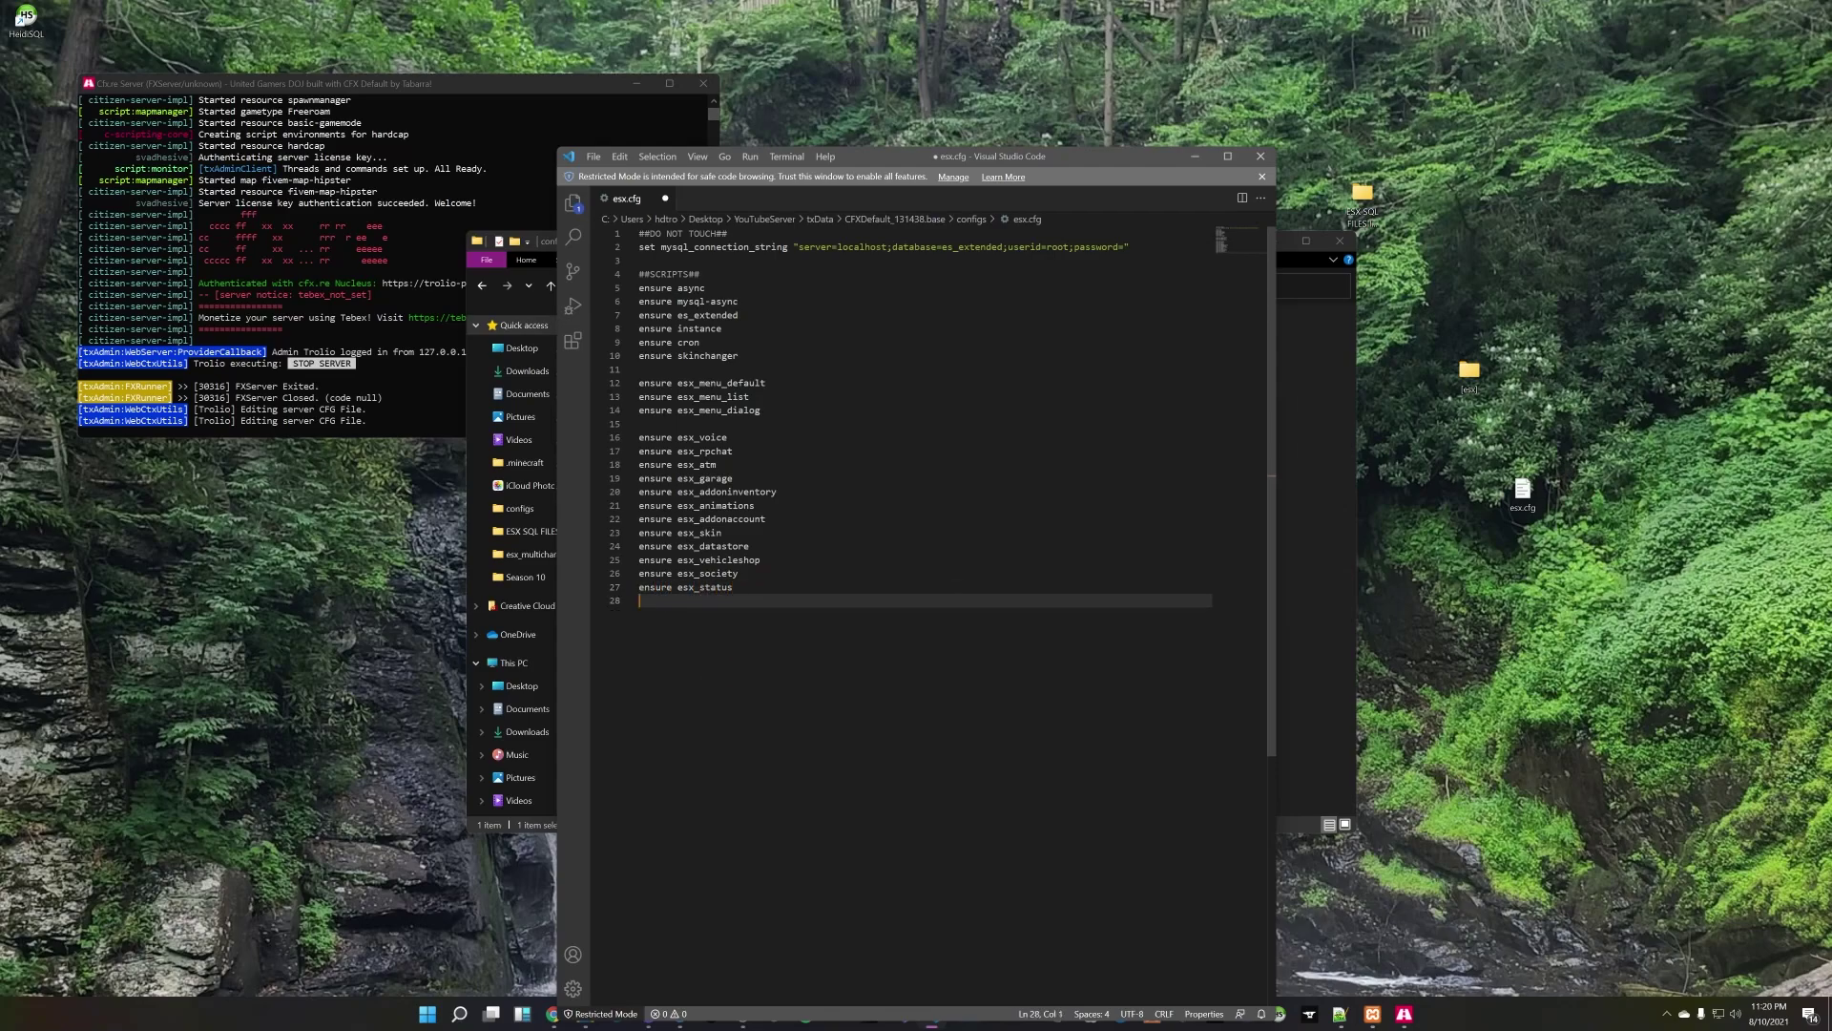
Step: Add ensure lines for esx_policejob and esx_billing below esx_status
type("ens")
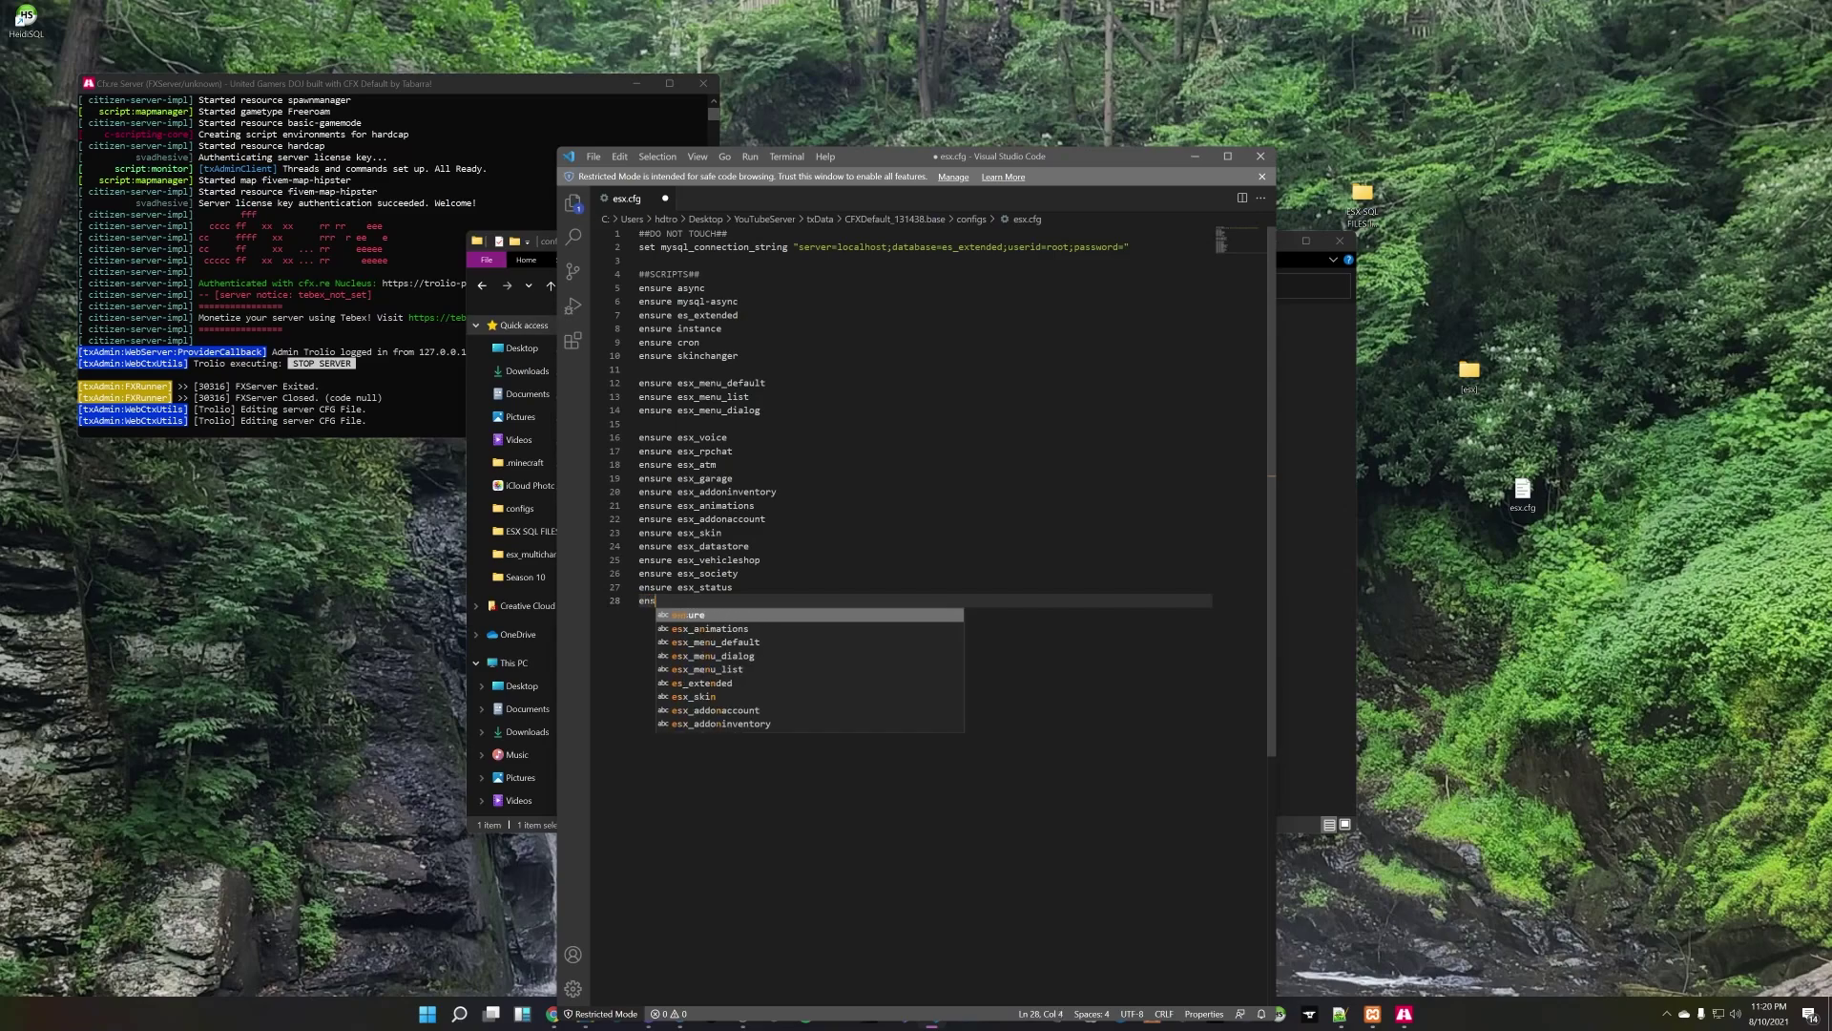
type("ure esx_")
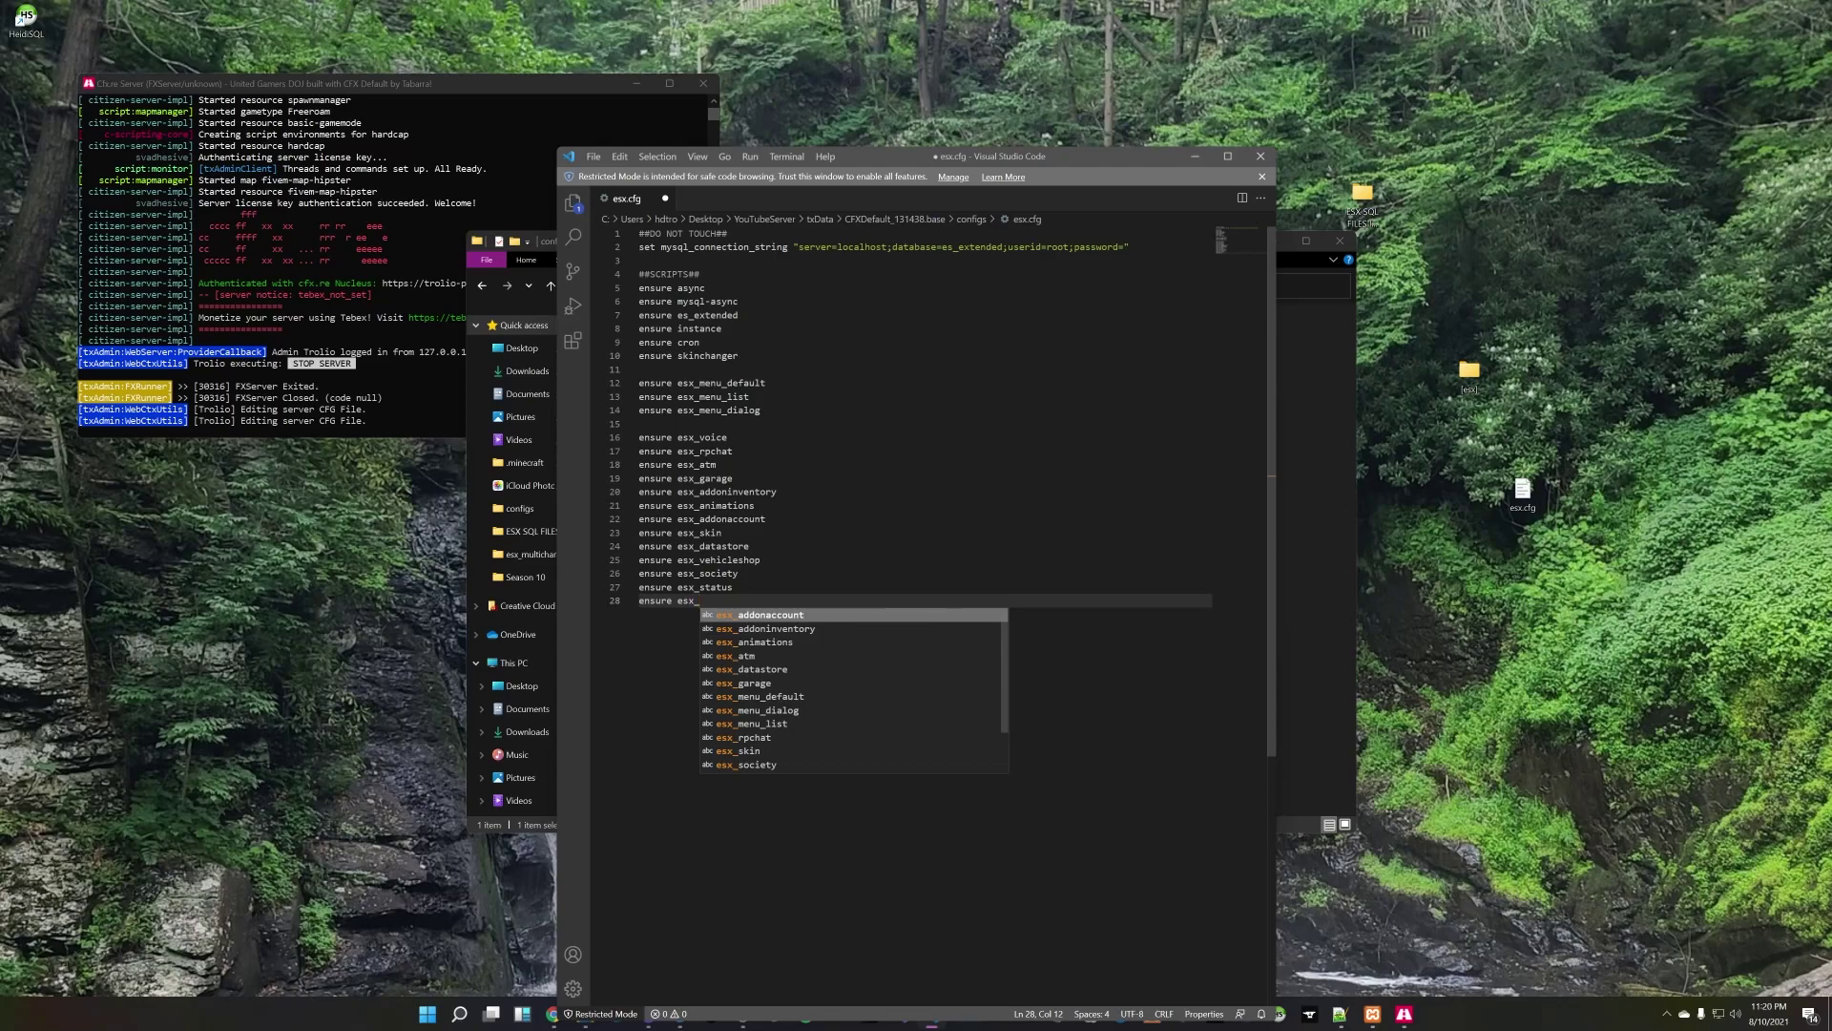
type("policejobn")
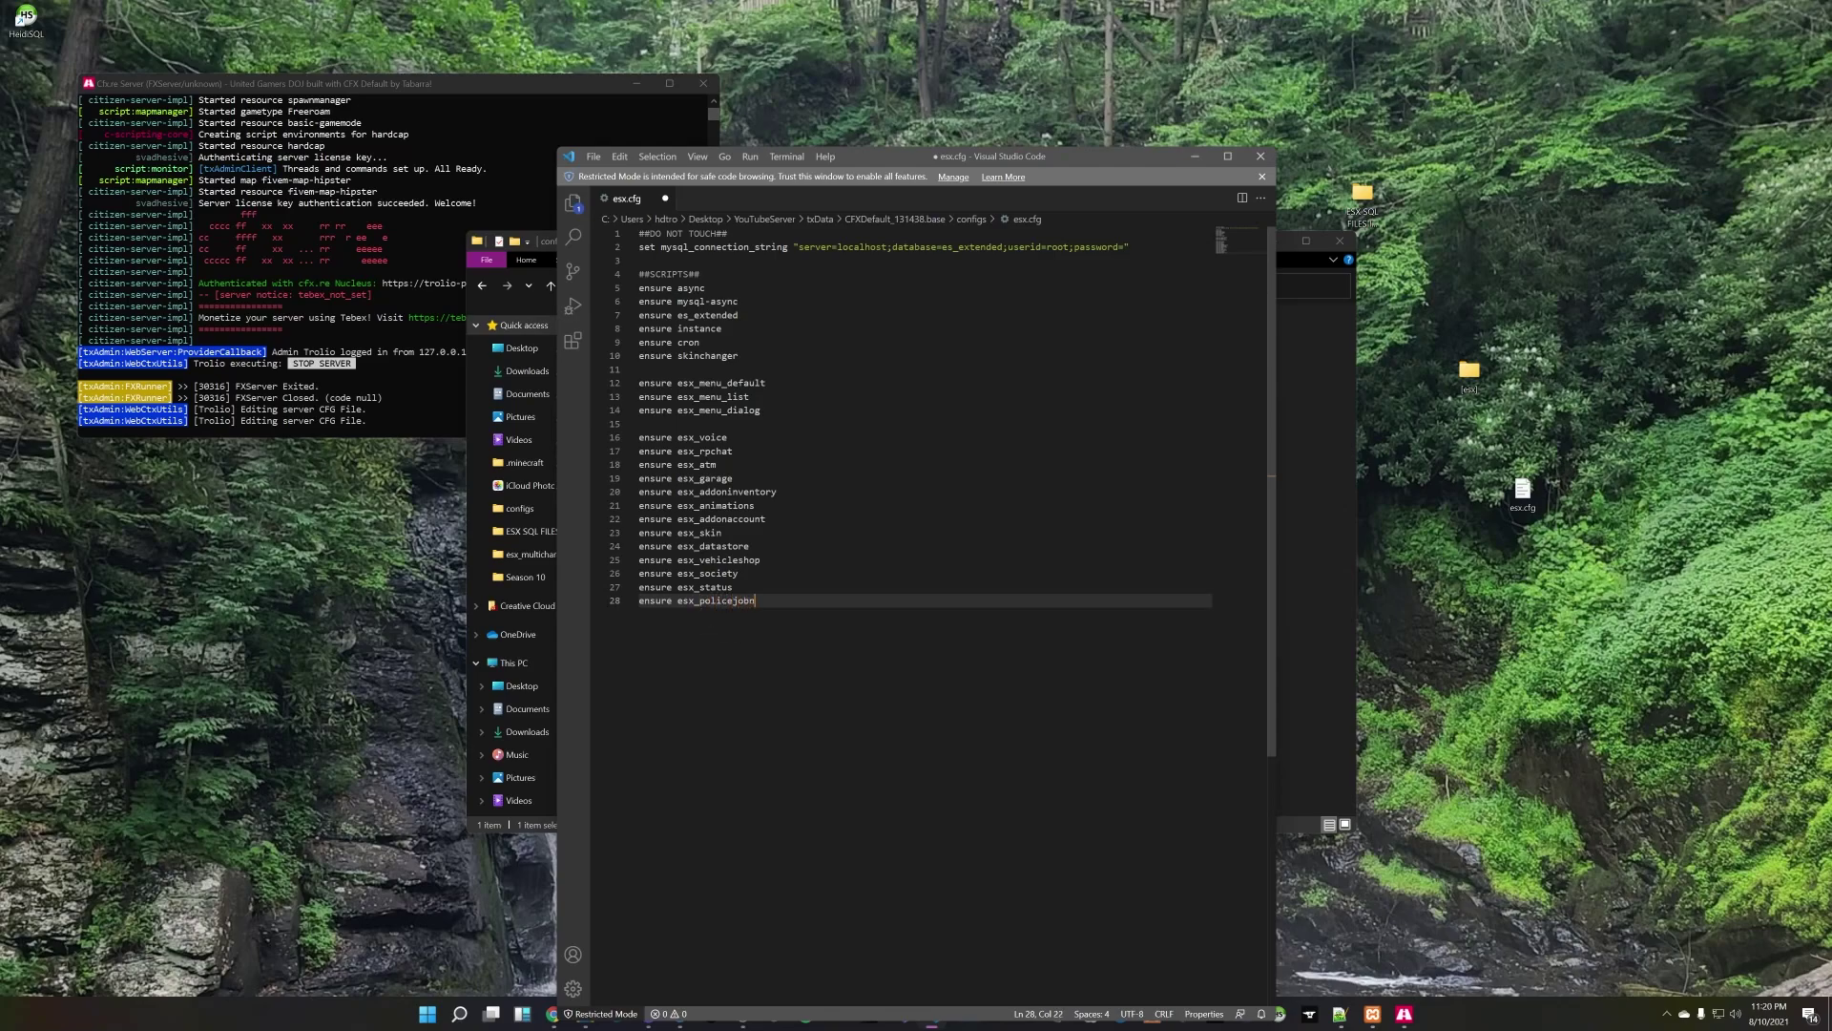
key("BackSpace")
key("Return")
type("ensure ")
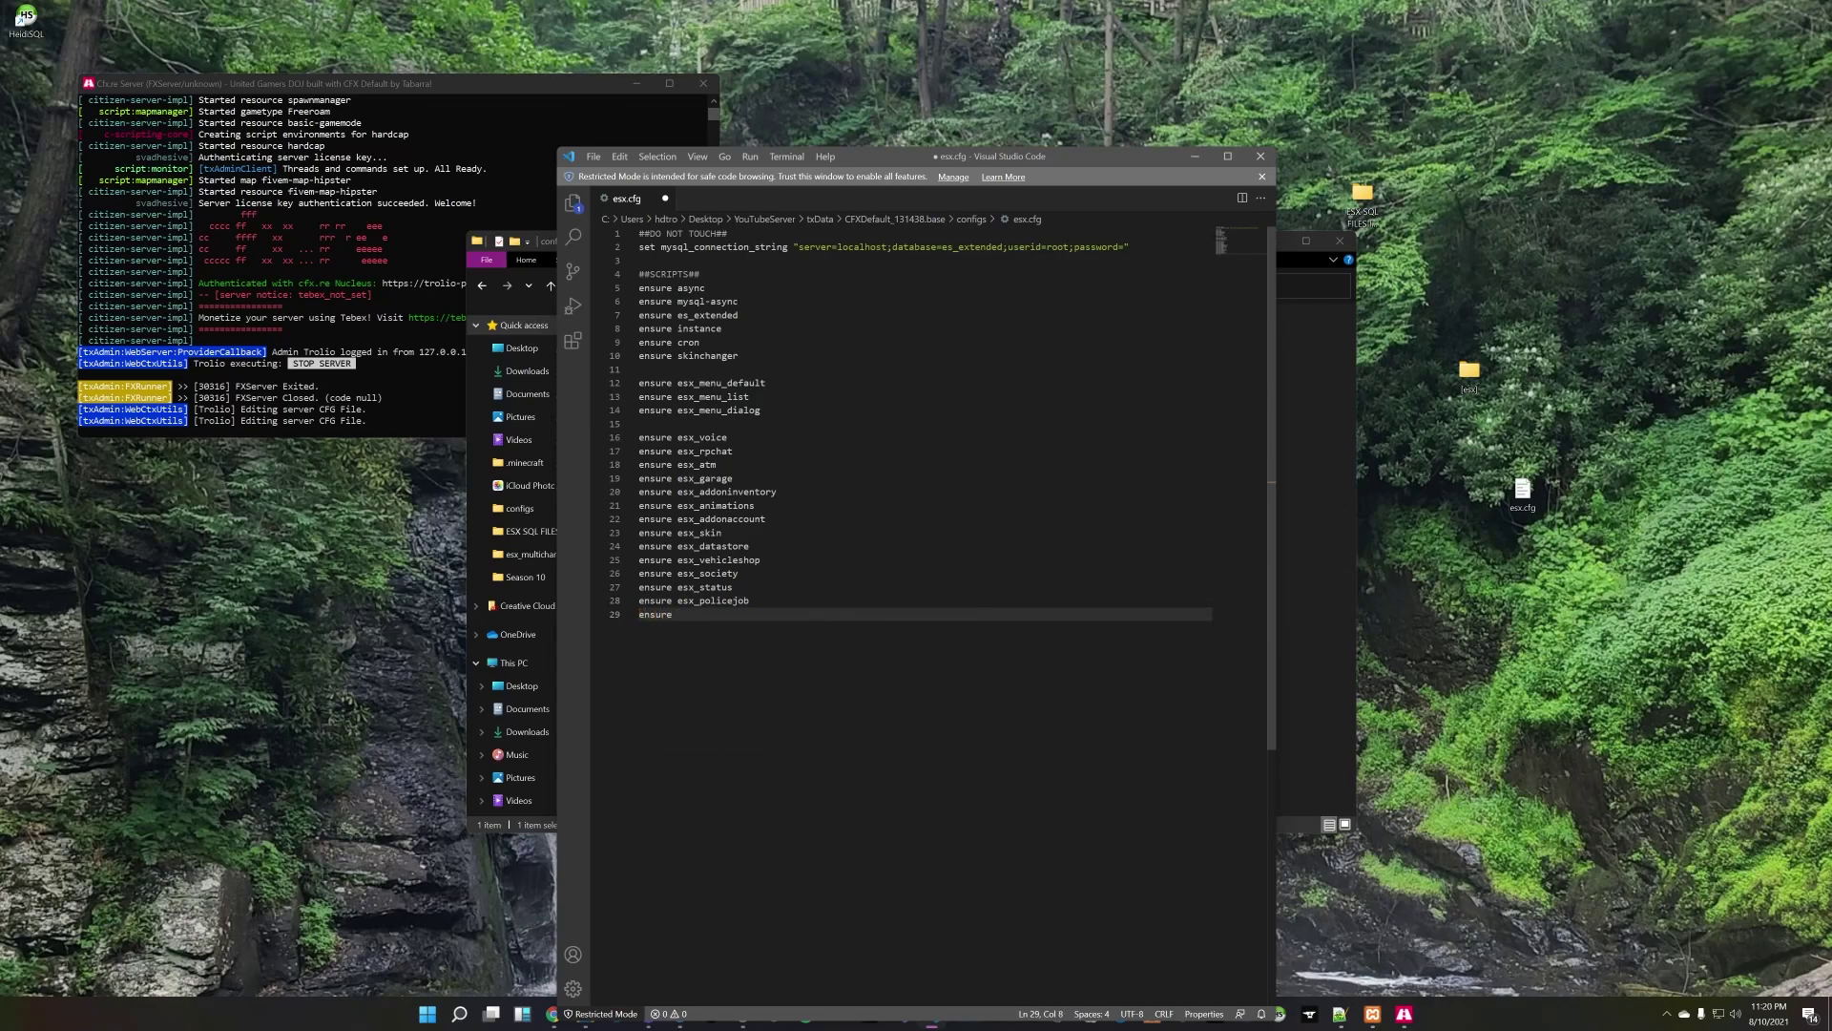
type("r")
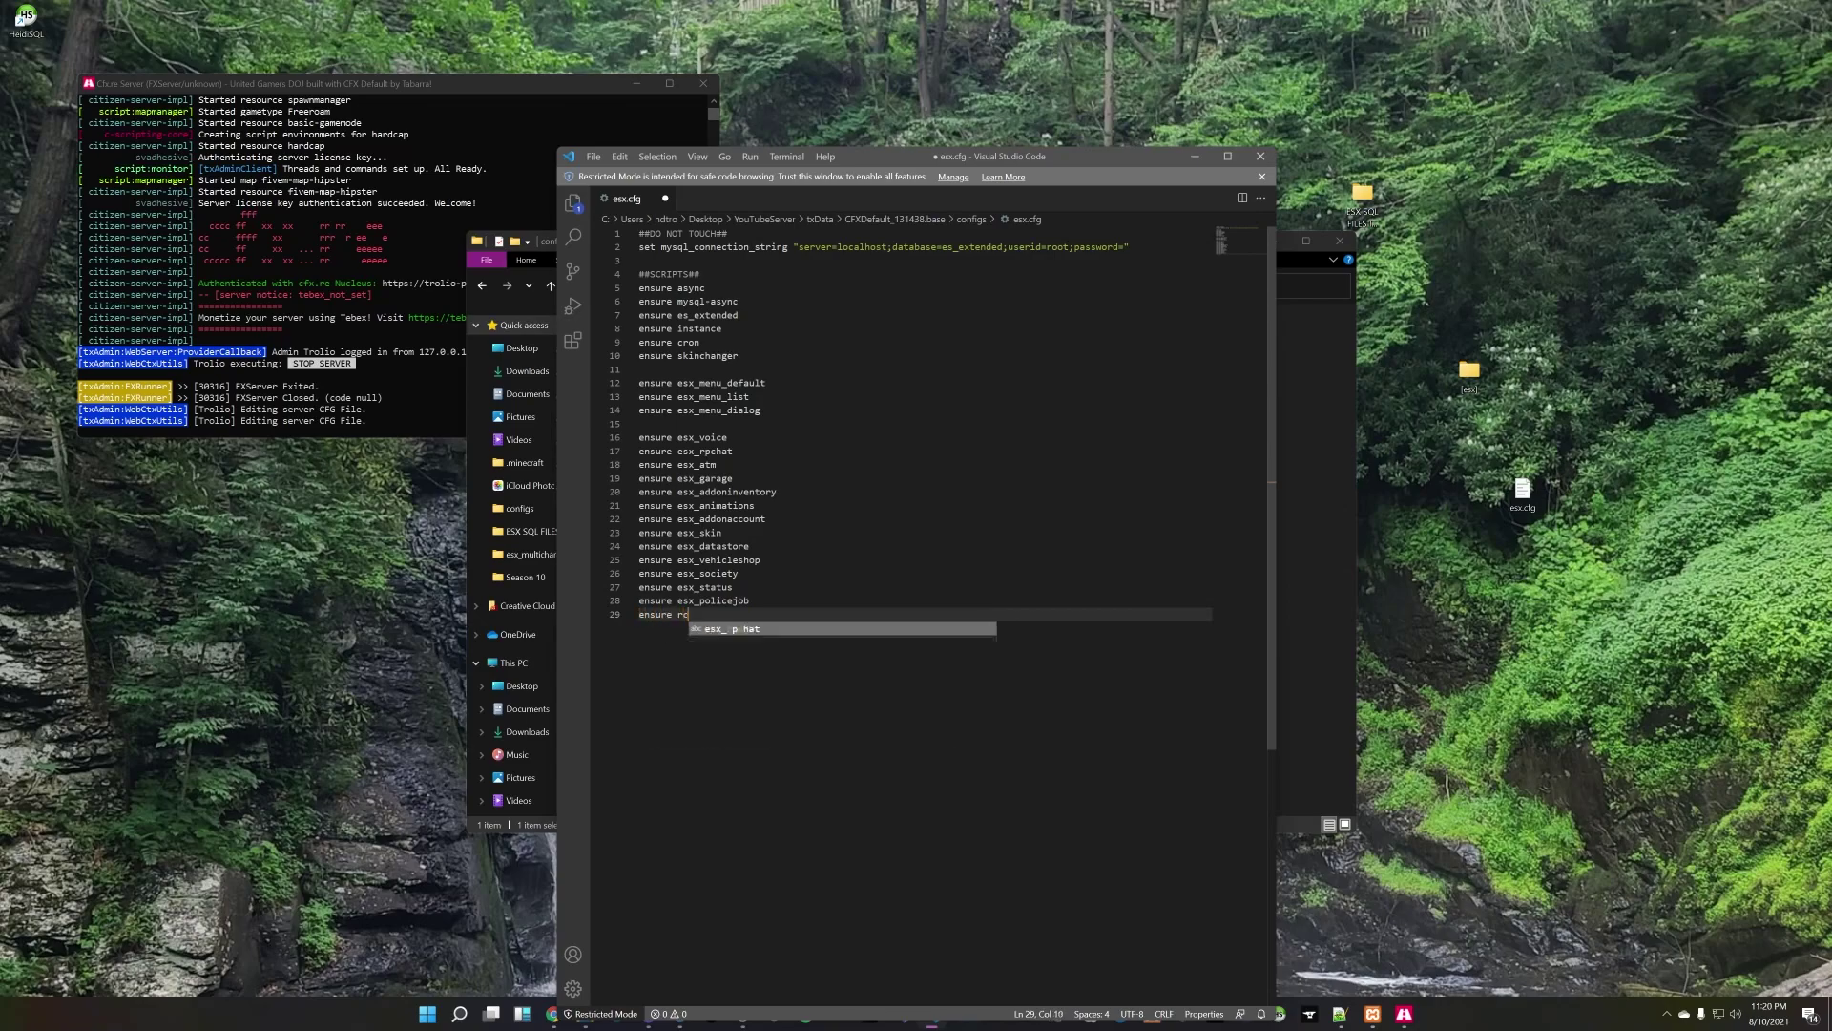
key("BackSpace")
type("es")
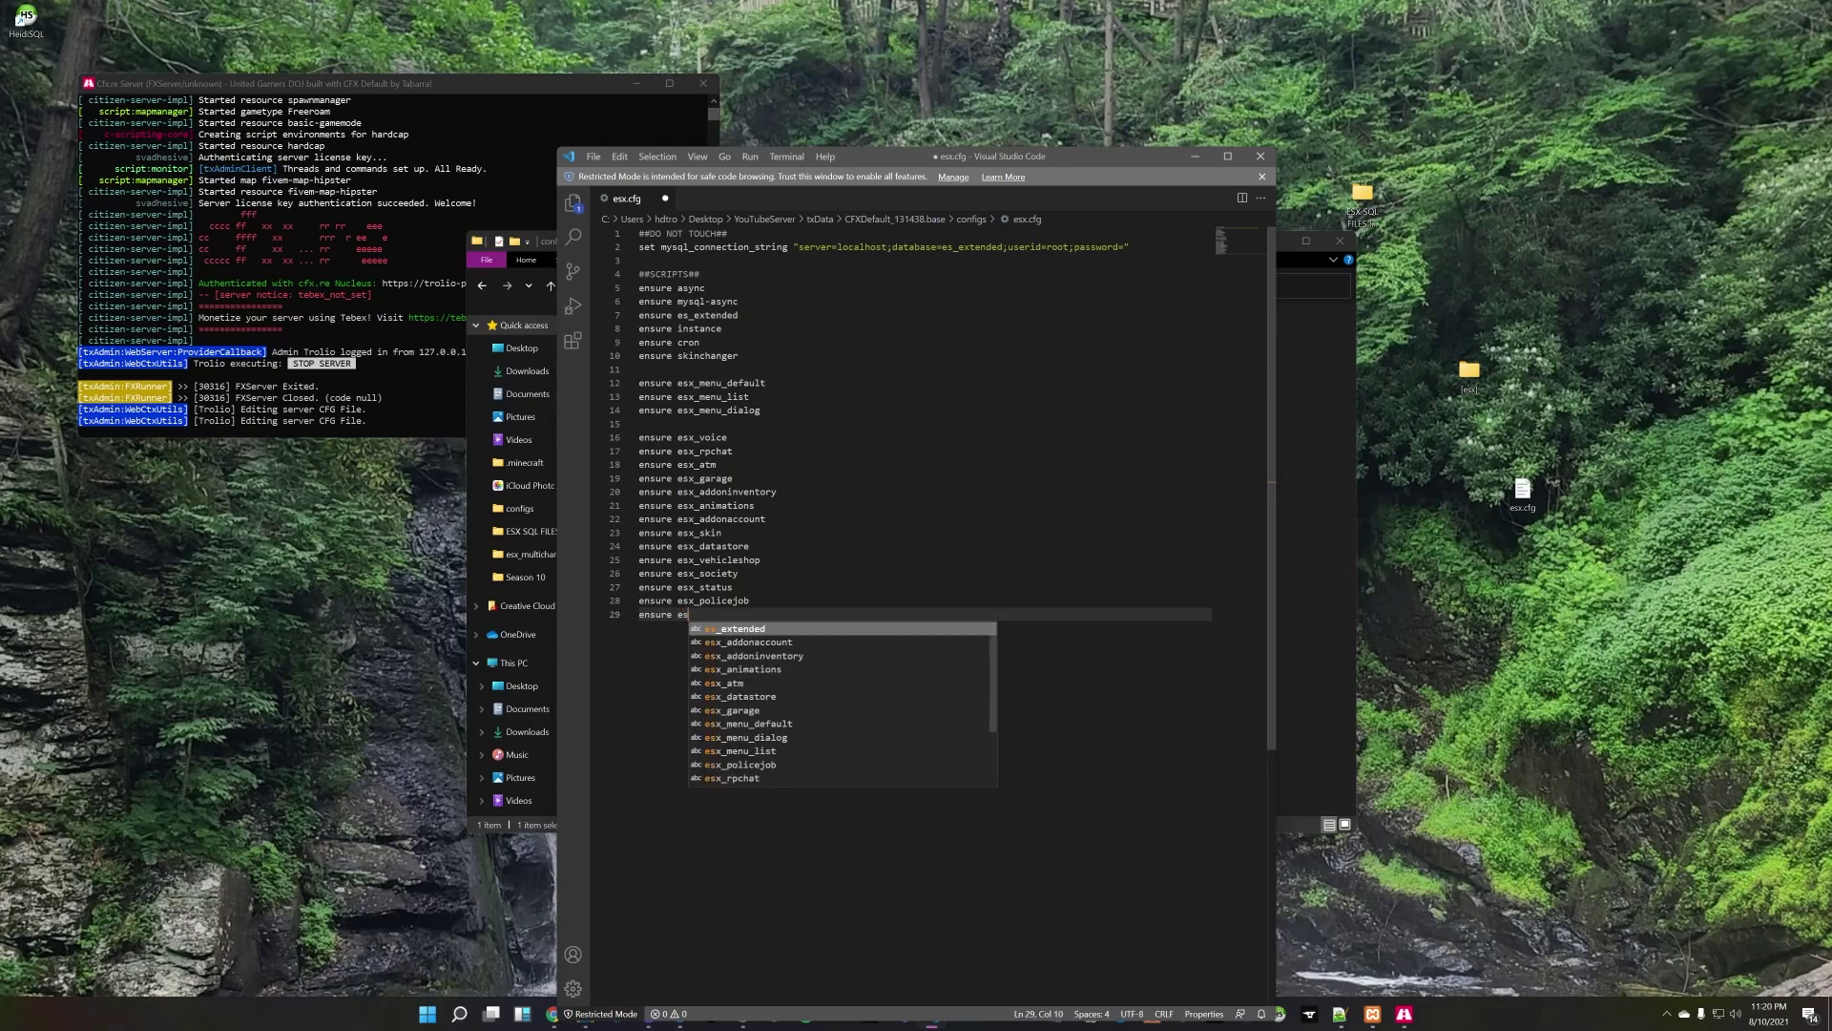
type("x_")
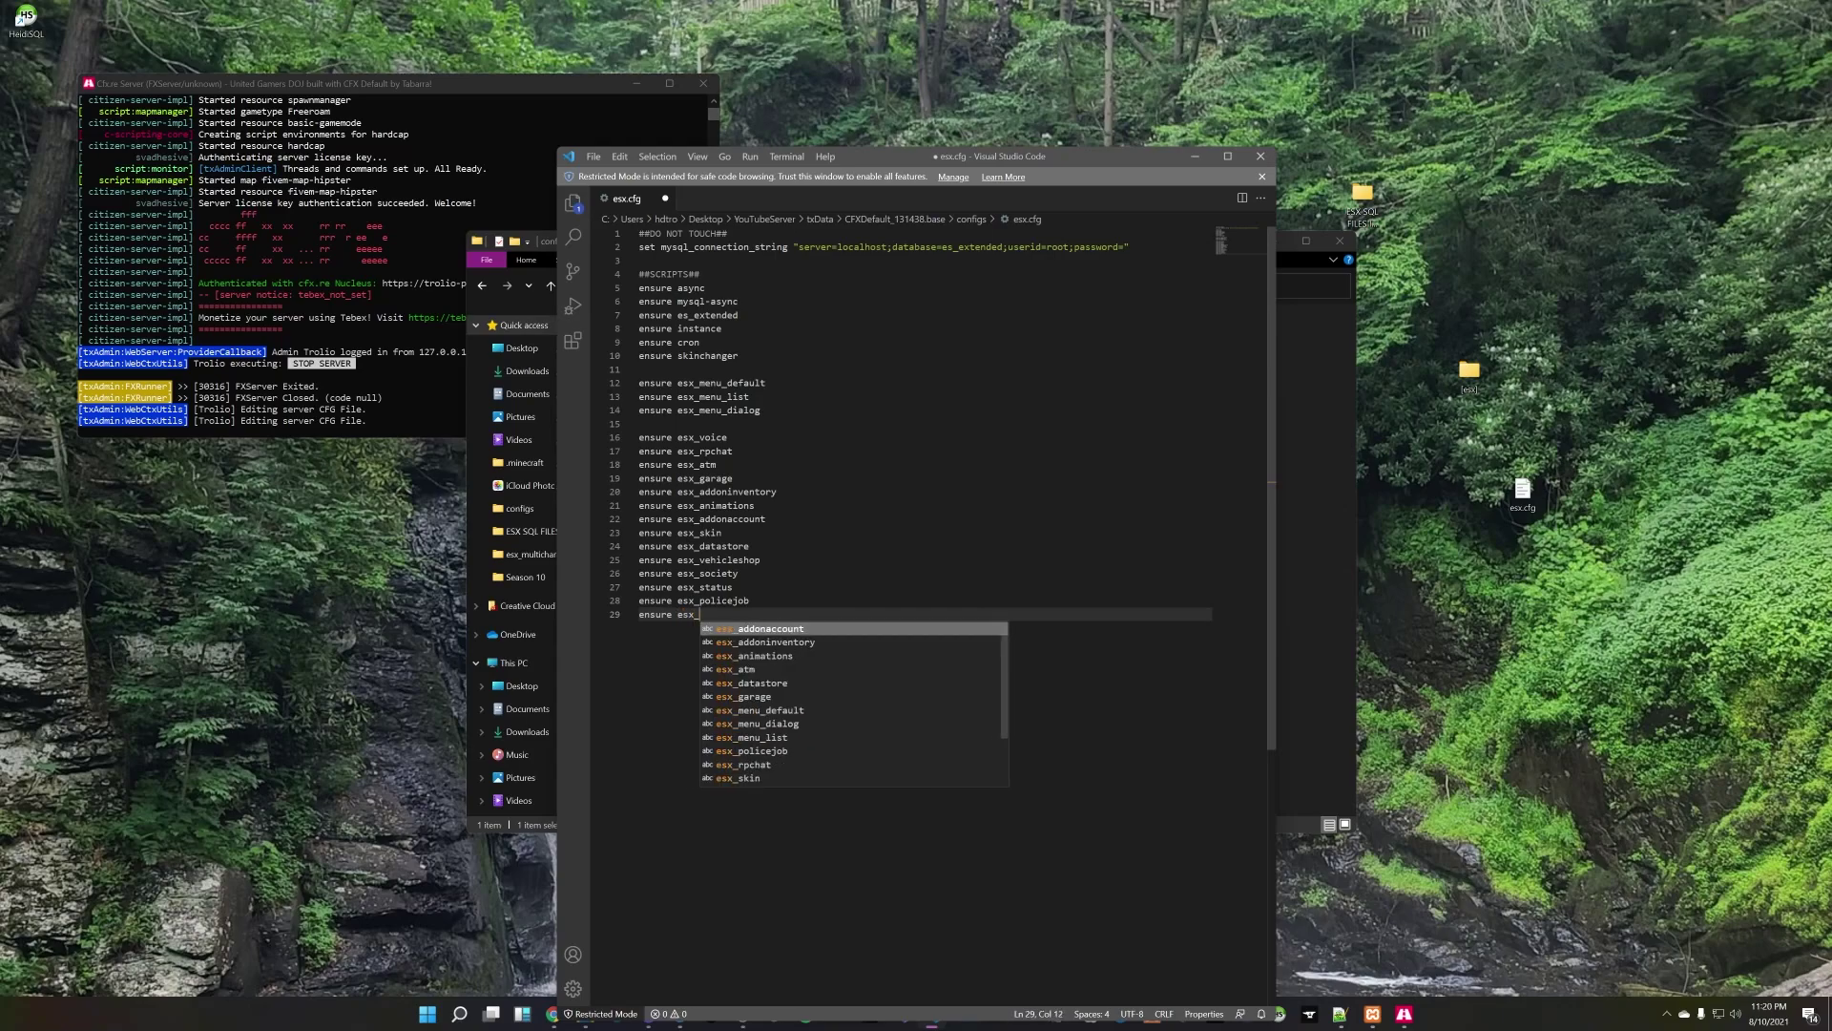
type("billing")
key("Return")
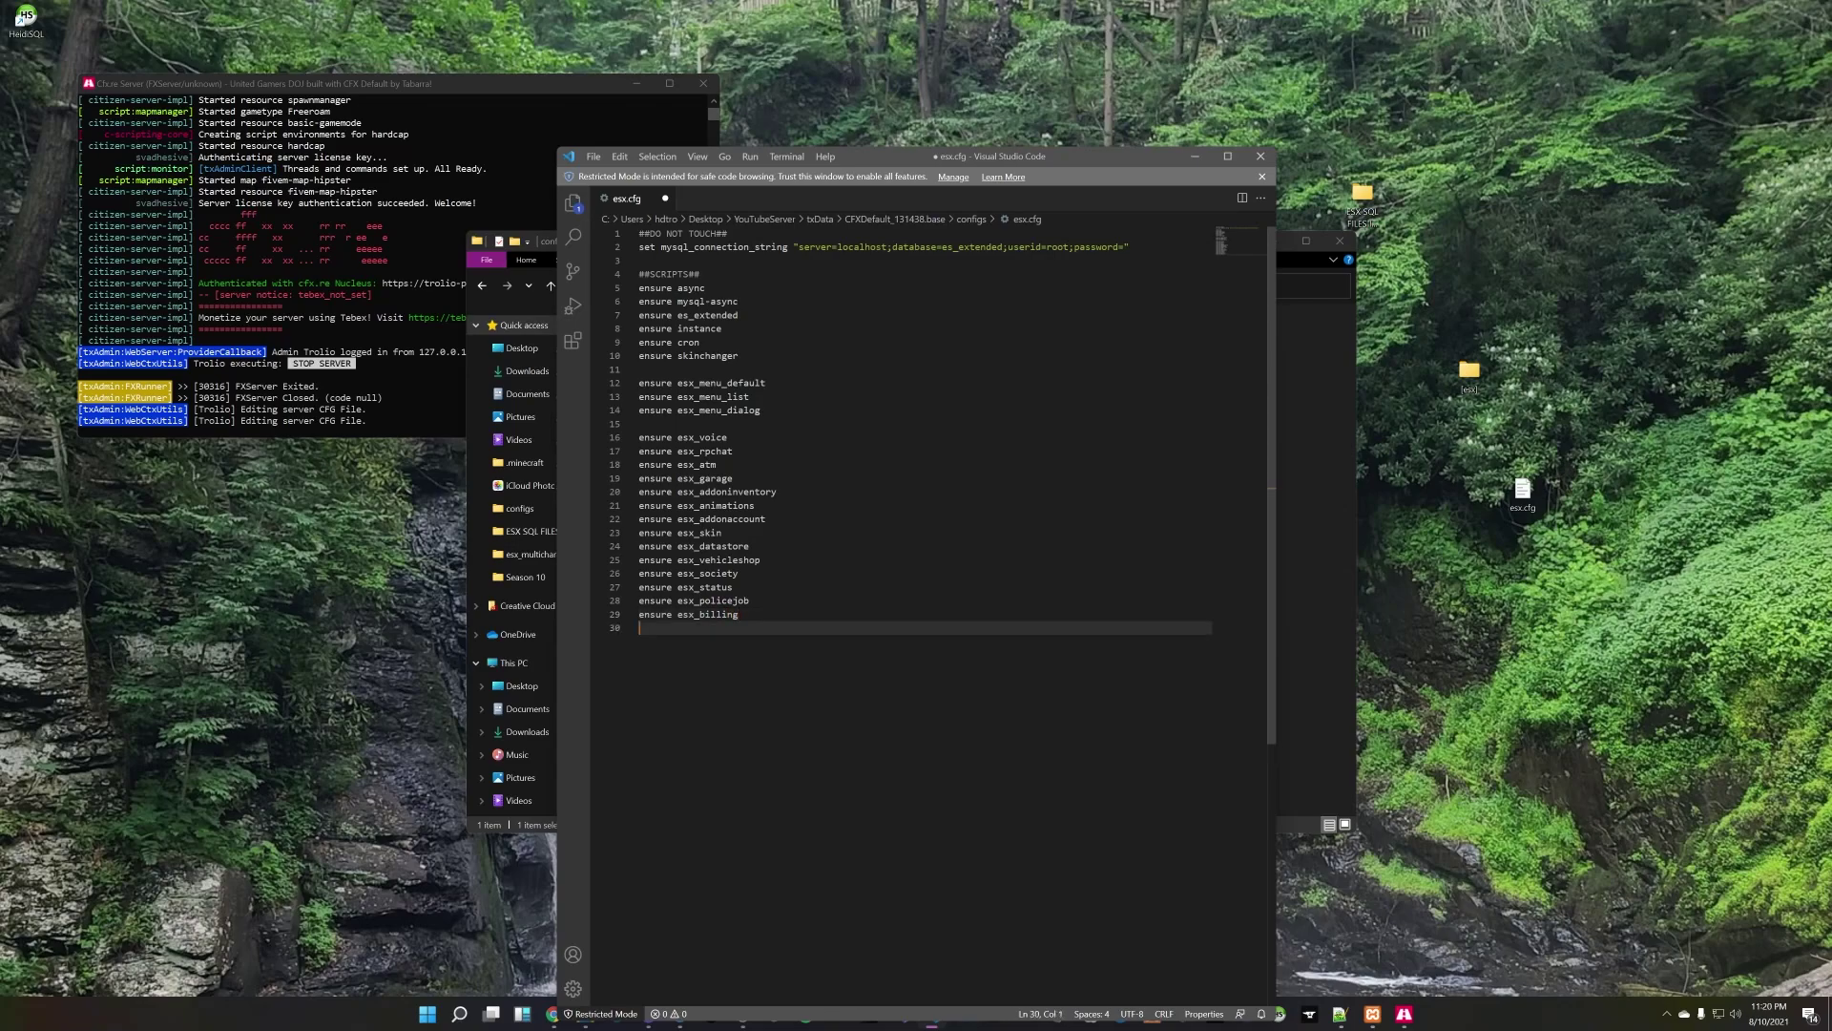
Step: Add an ensure line for esx_service below esx_billing
type("ensure esx")
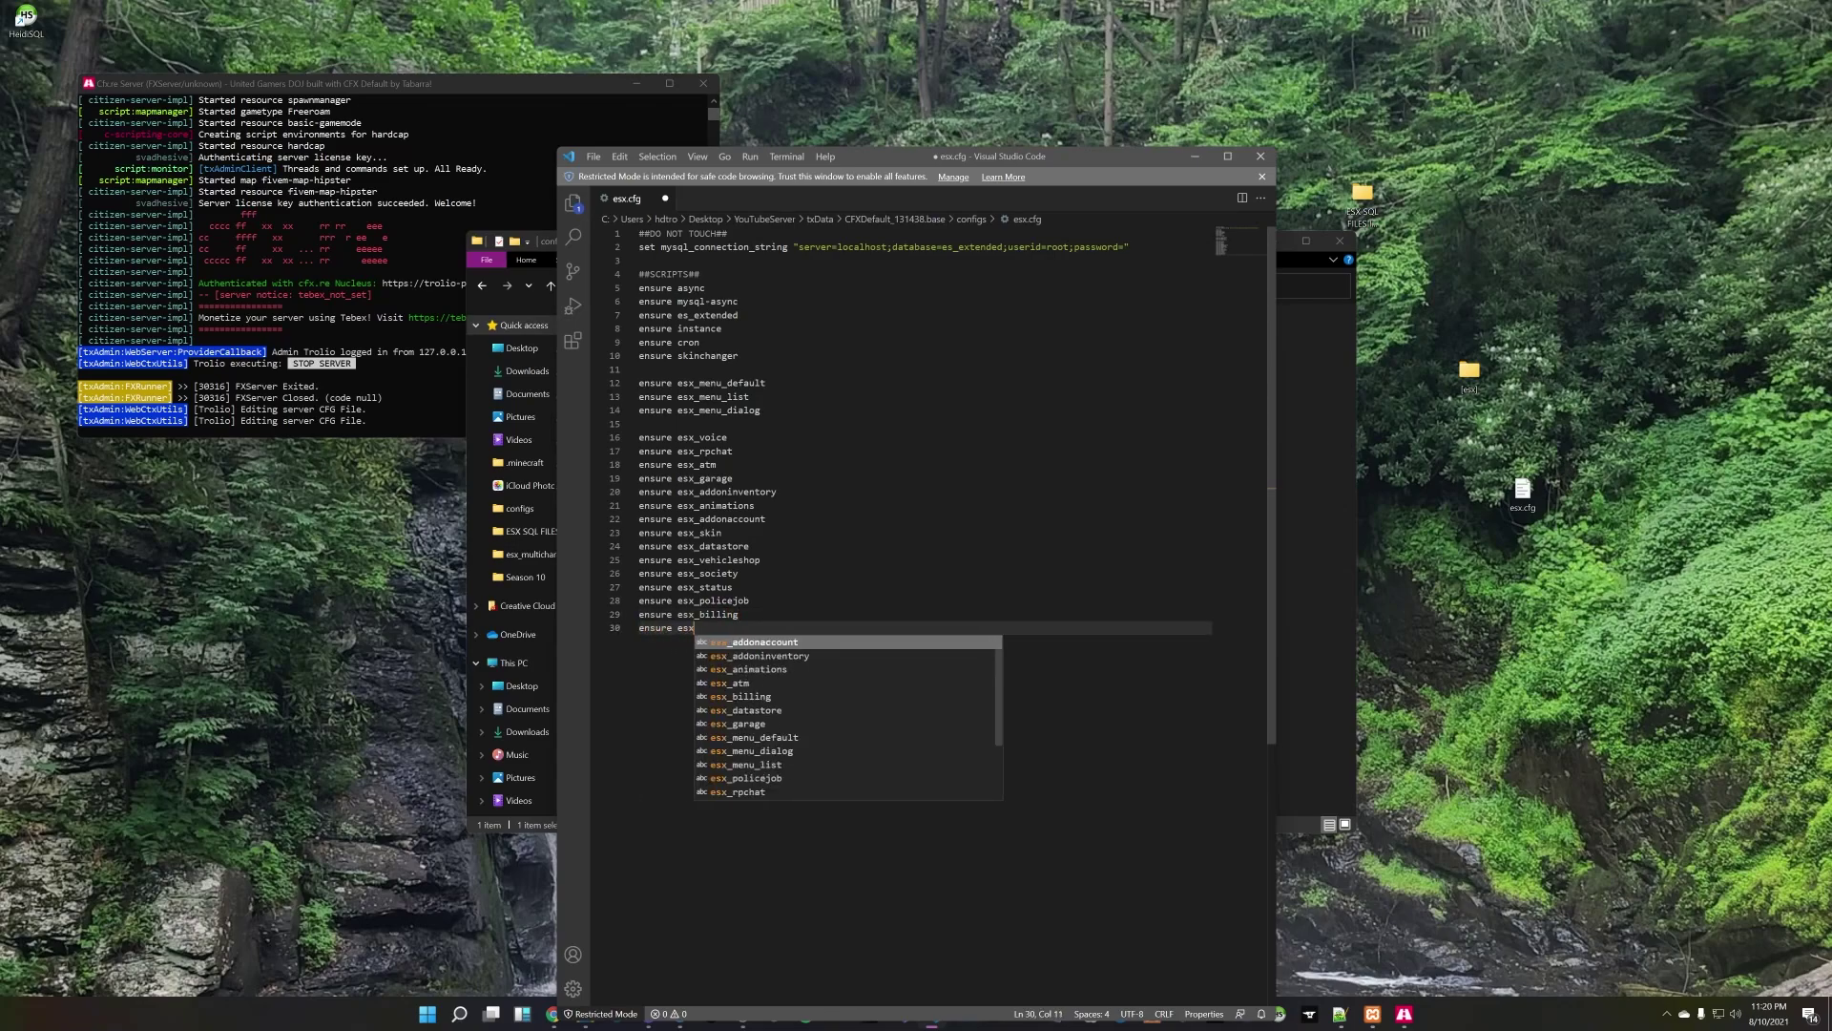
type("_serbi")
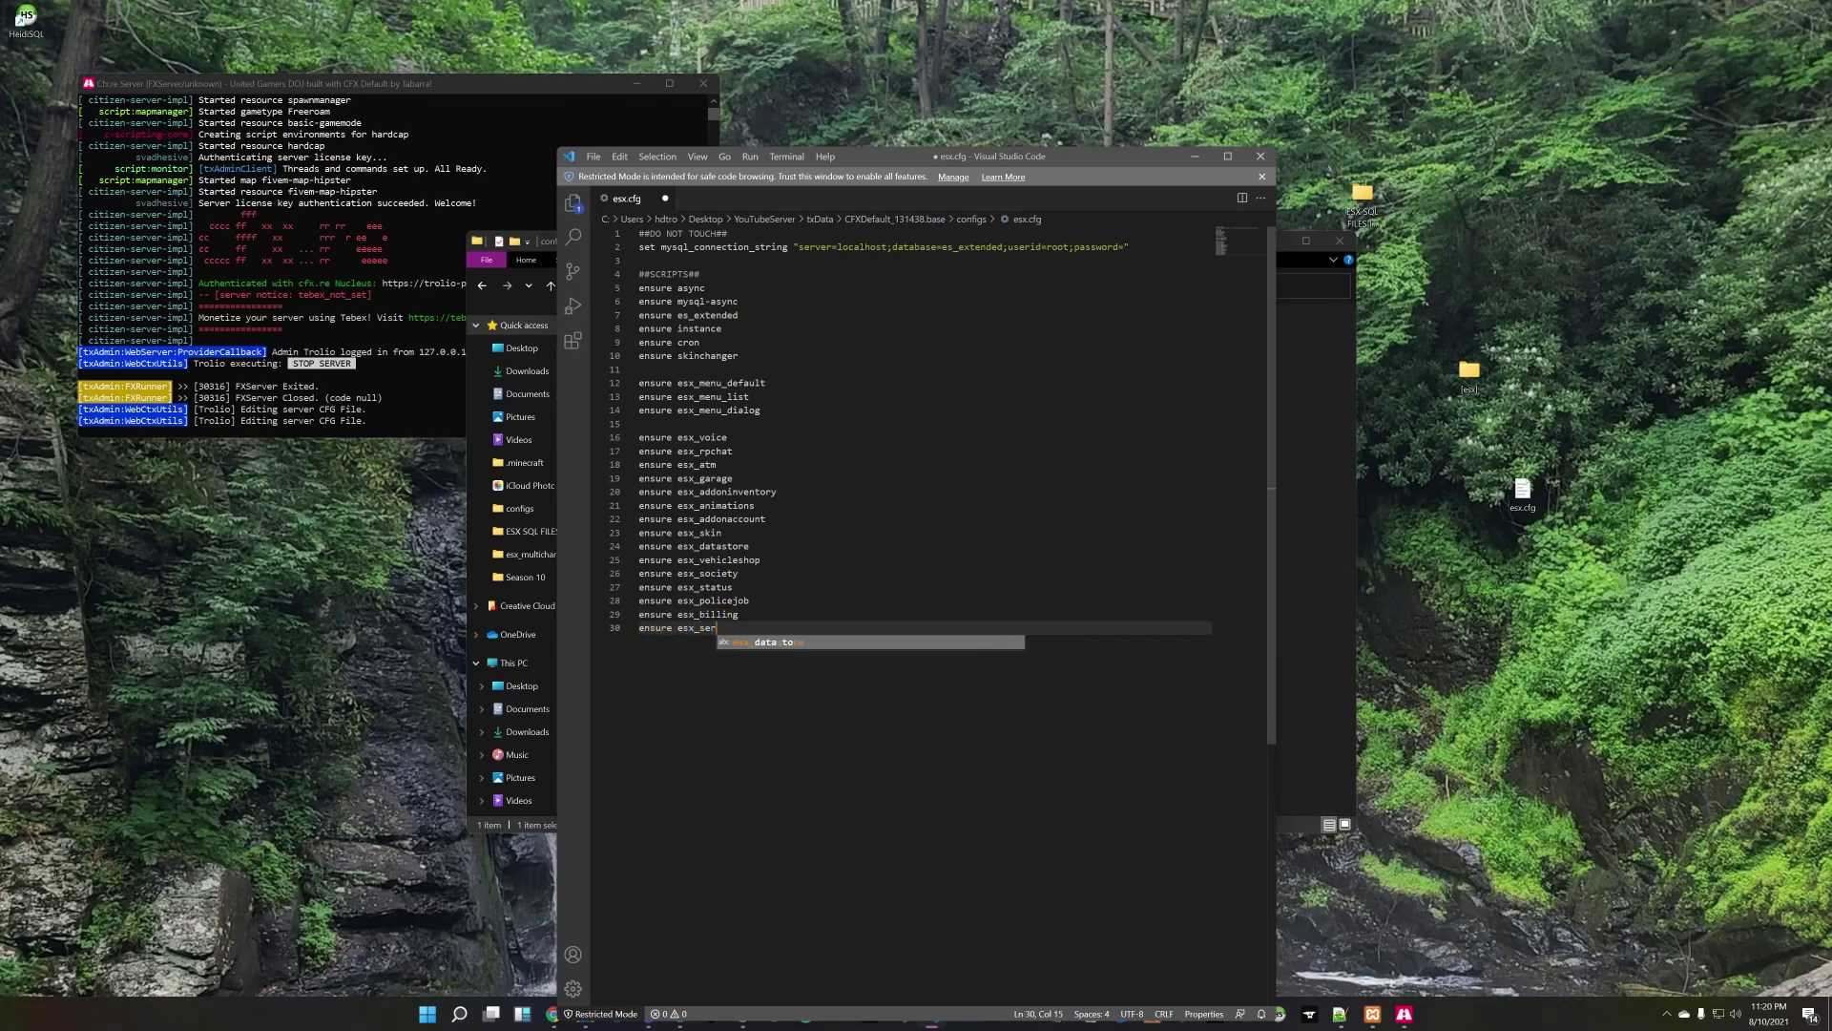
key("BackSpace")
key("BackSpace")
type("vice")
key("Return")
Step: Add an ensure line for esx_weaponshop below esx_service
type("se")
key("BackSpace")
key("BackSpace")
type("ensur")
key("BackSpace")
key("BackSpace")
key("BackSpace")
key("BackSpace")
key("BackSpace")
type("e")
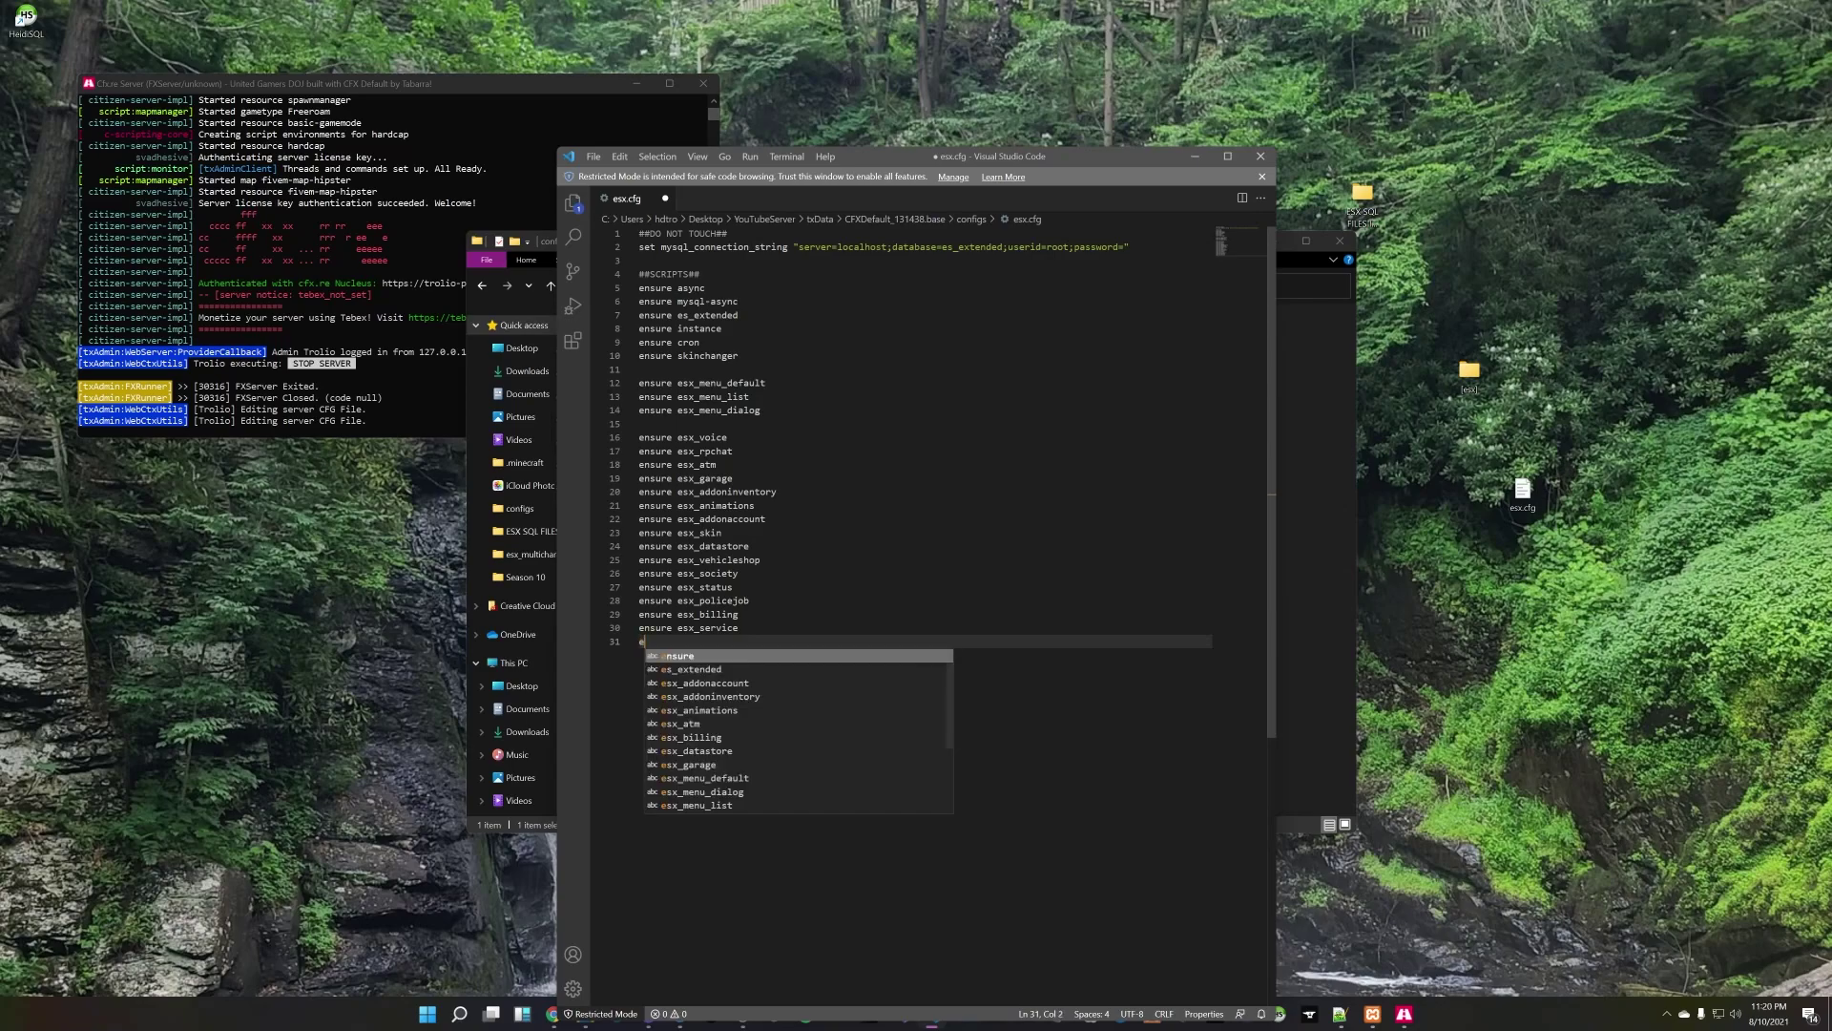
type("nsure esx_")
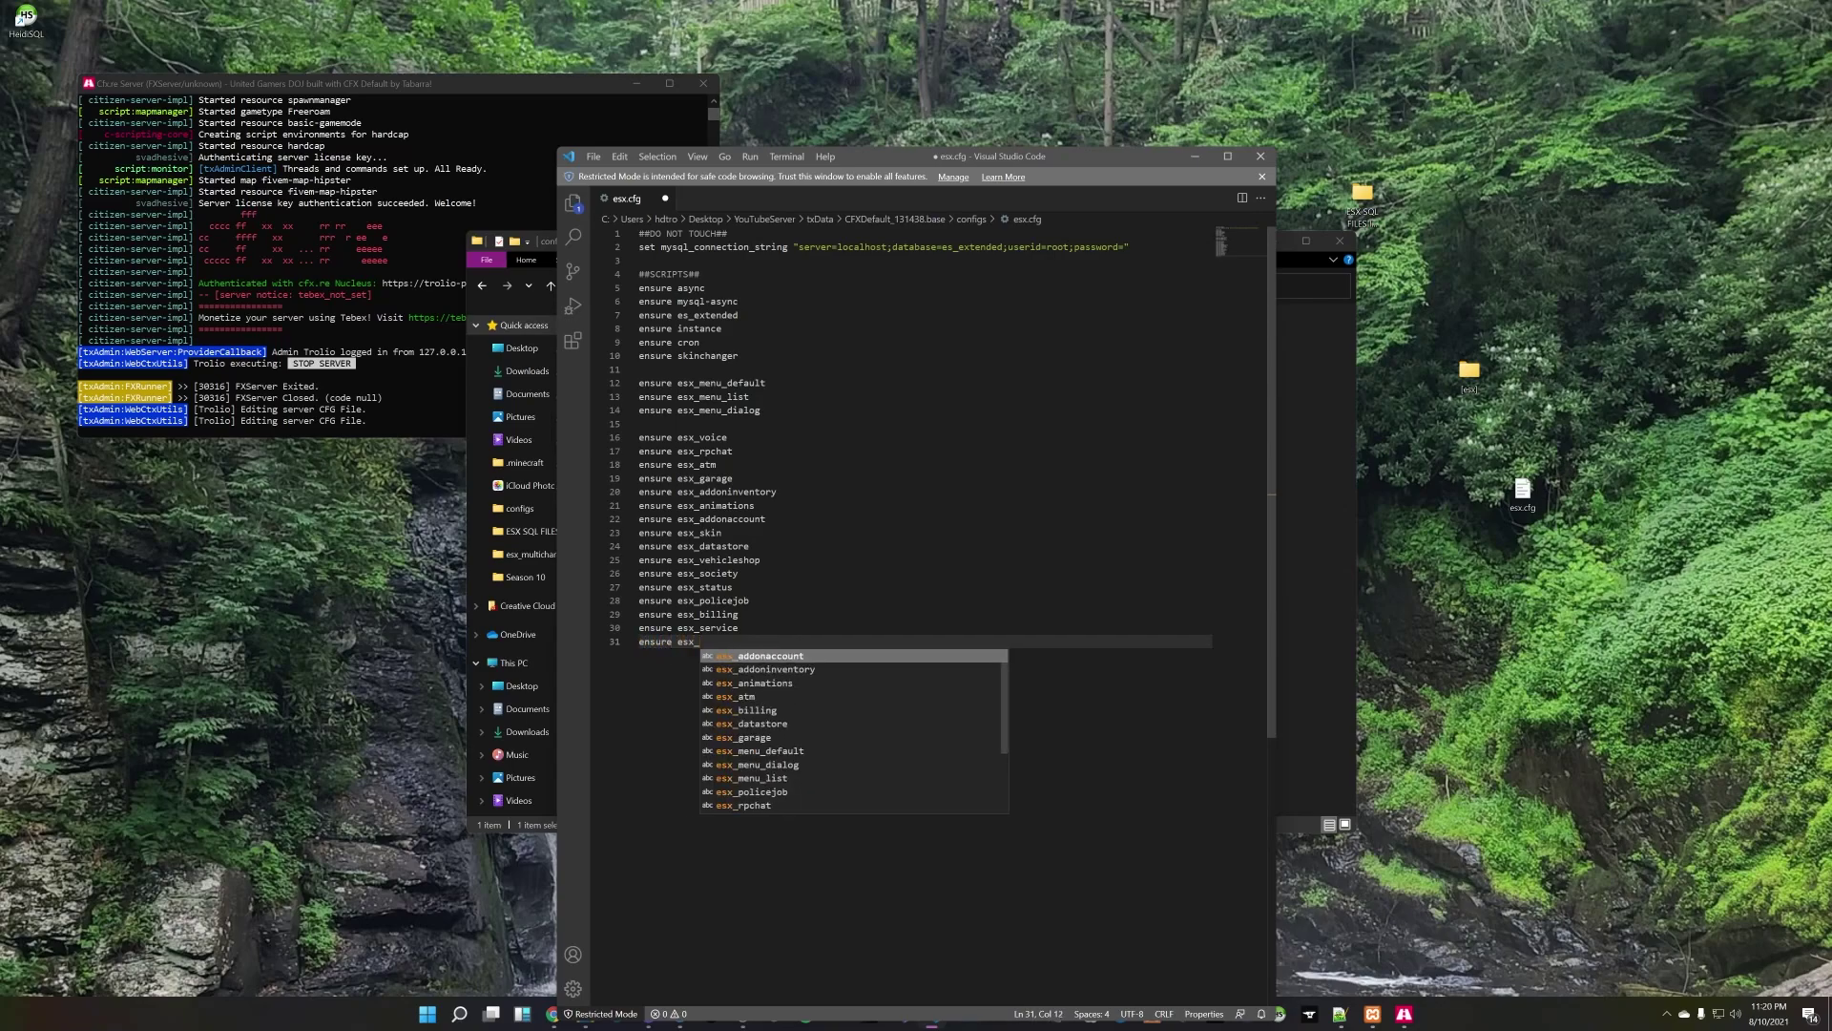
type("weaponshop")
key("Return")
Step: Add an ensure line for esx_taxijob below esx_weaponshop
type("ene")
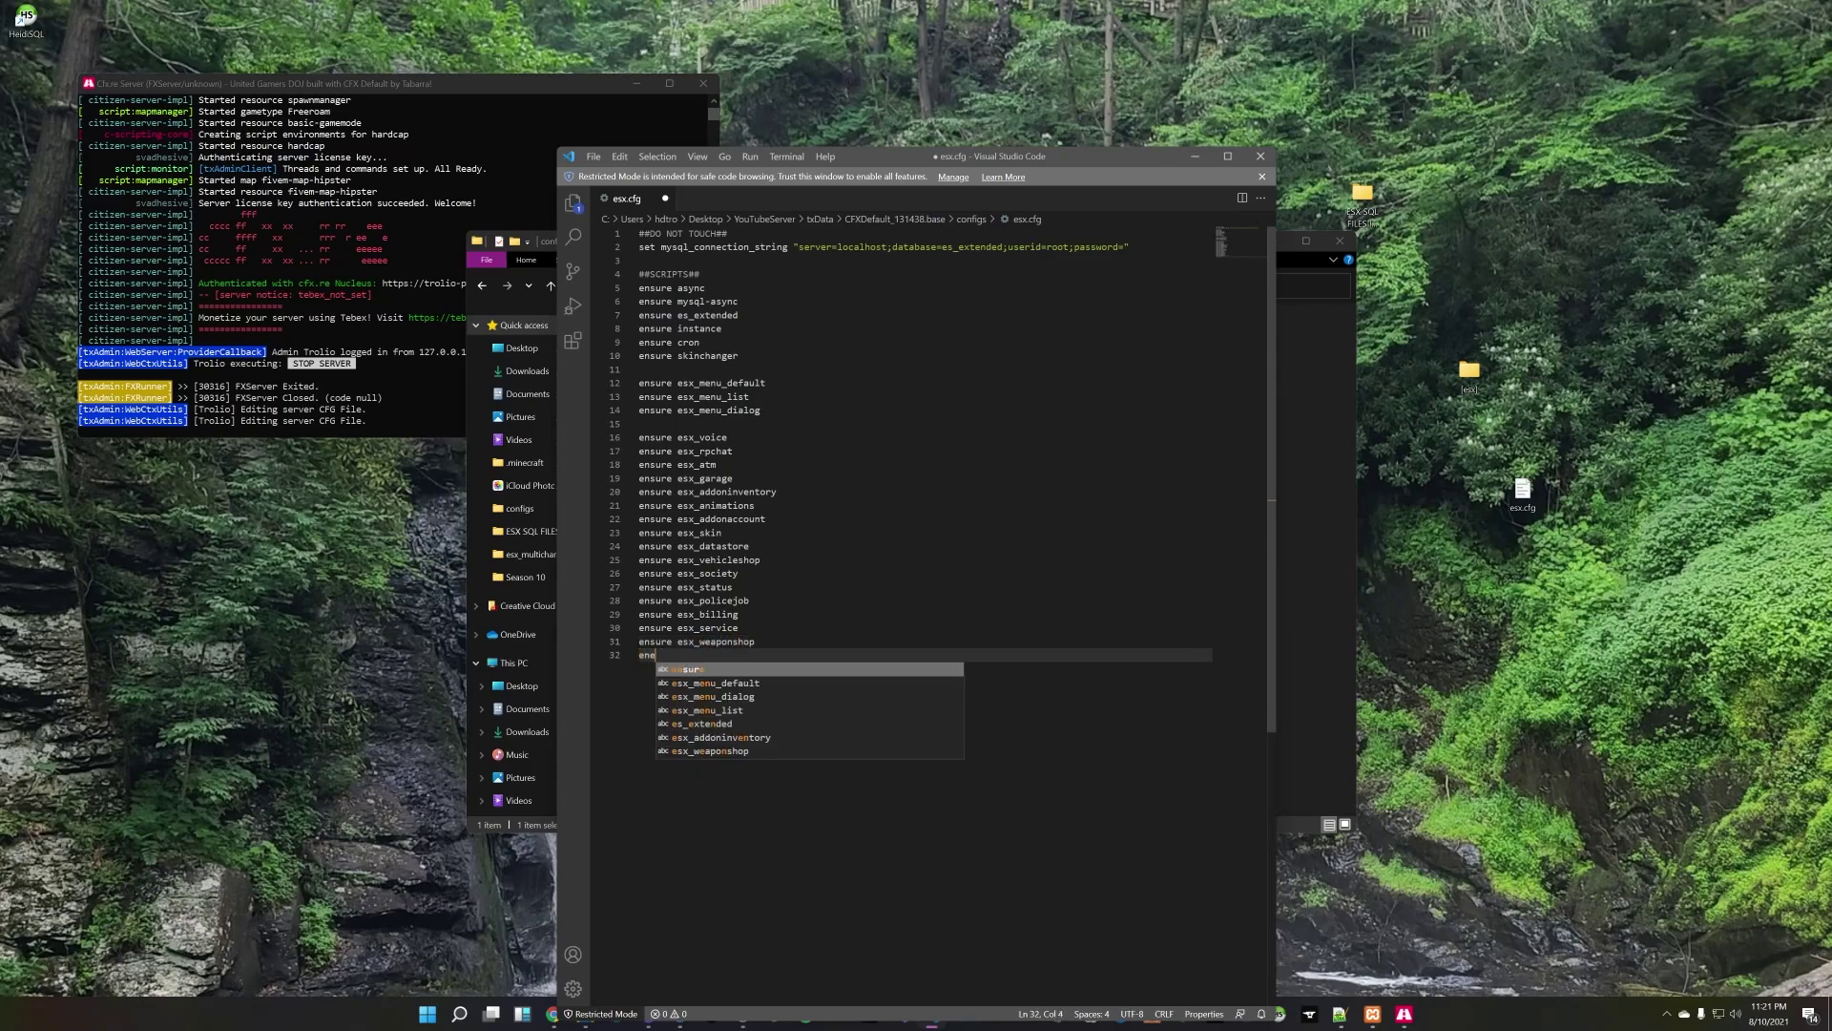
key("BackSpace")
type("sure esx_taxijob")
key("Return")
Step: Add an ensure line for esx_sit below esx_taxijob
type("ensures")
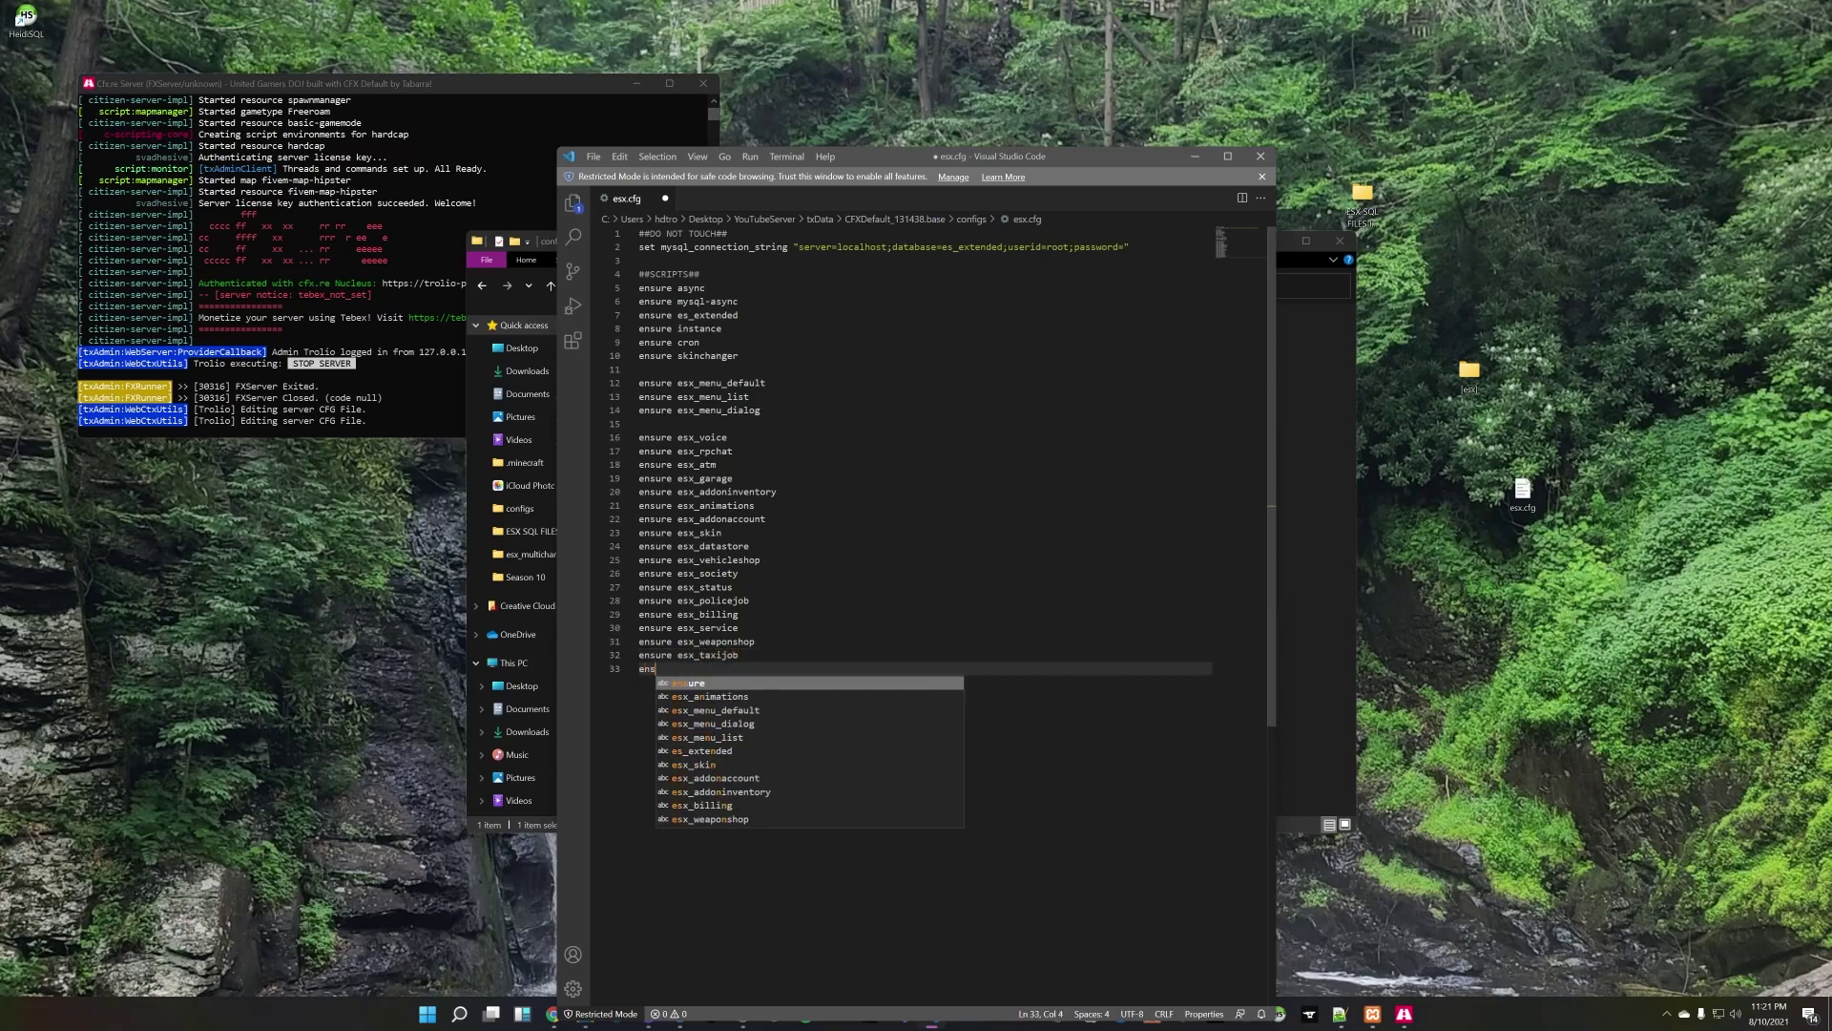
key("BackSpace")
key("BackSpace")
key("BackSpace")
key("BackSpace")
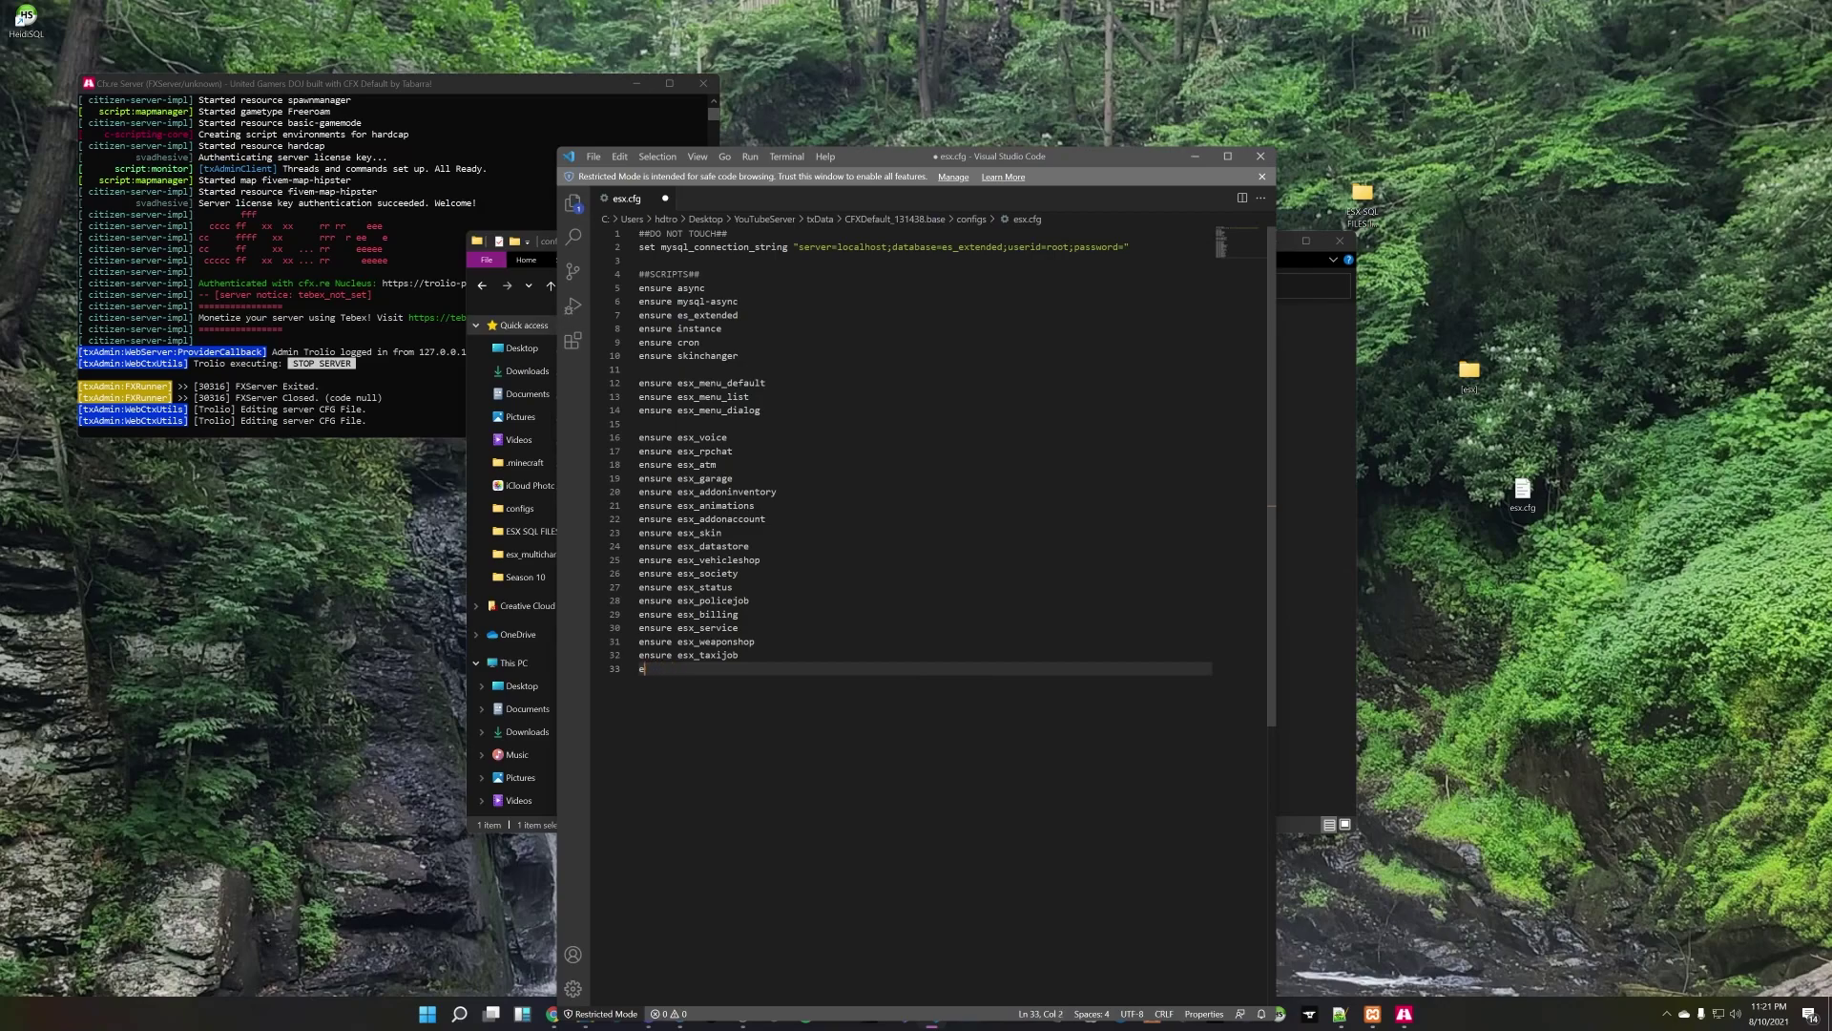
type("uresesx_shj")
key("BackSpace")
key("BackSpace")
type("ociety")
type("ciet")
type("it")
key("Return")
Step: Add ensure lines for esx_shops and esx_property below esx_sit
type("ensur")
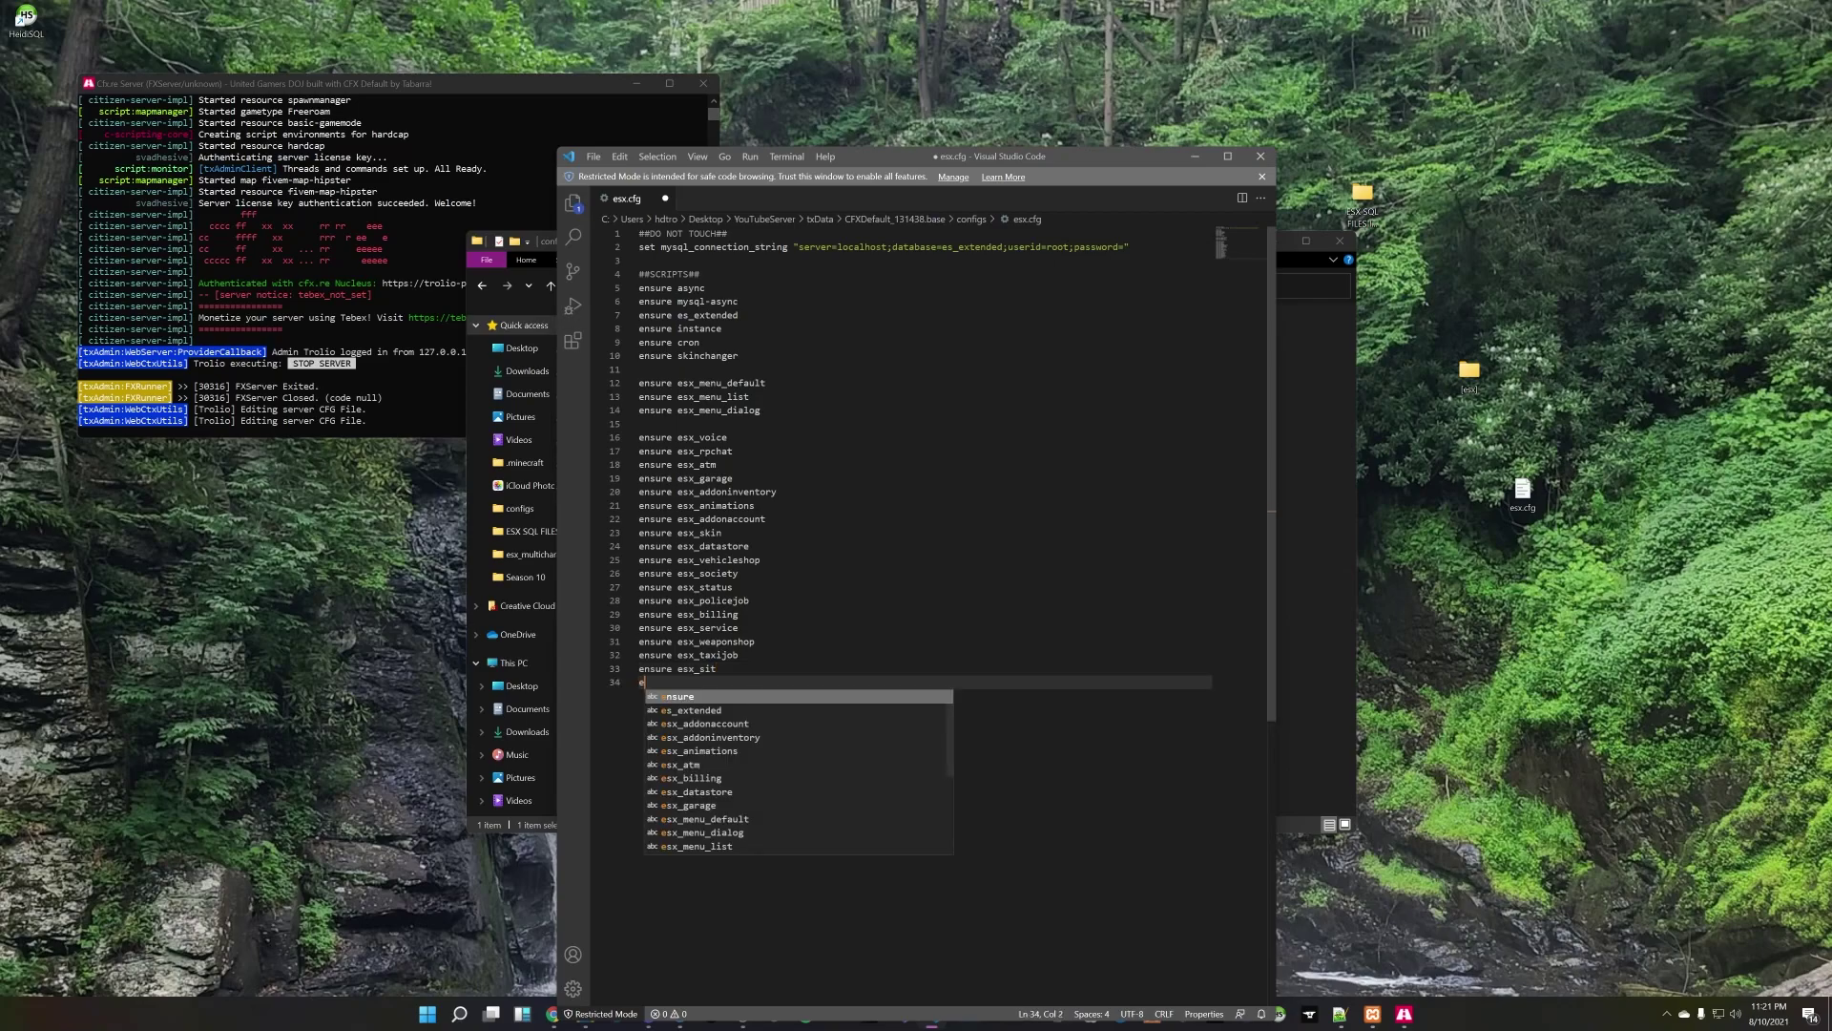
type("e esx_")
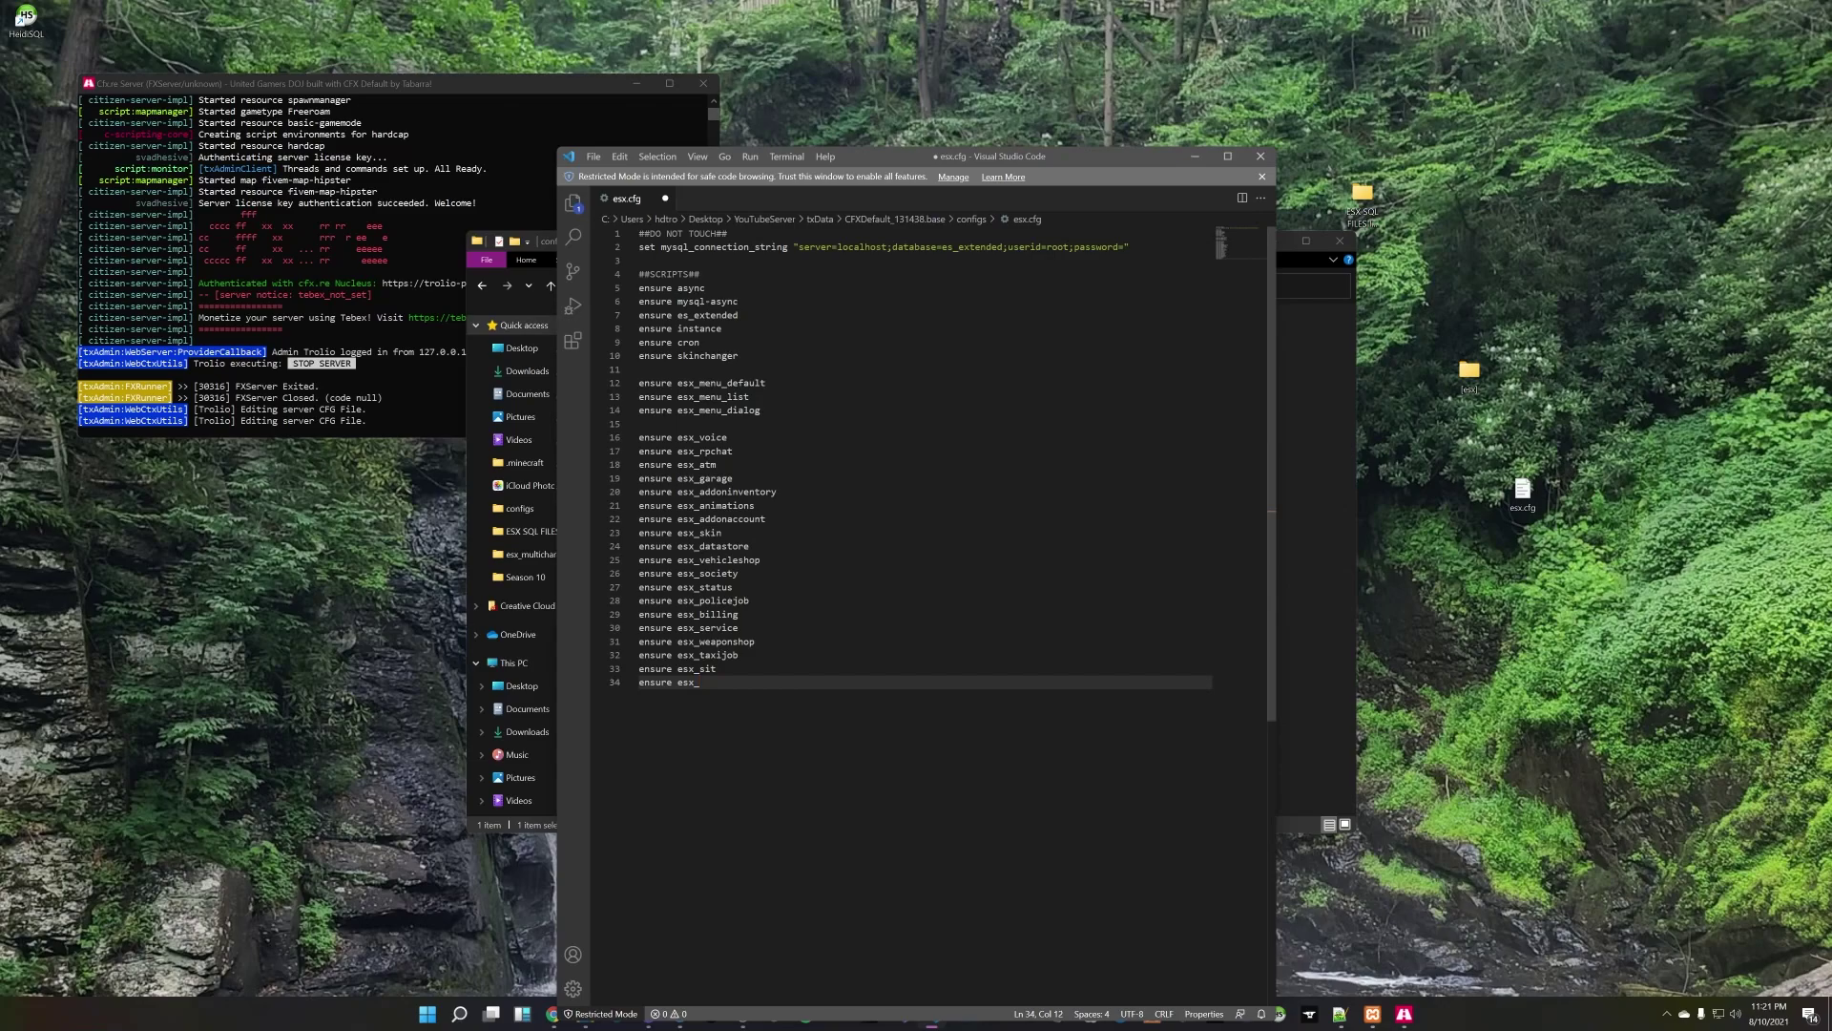
type("shops")
key("Return")
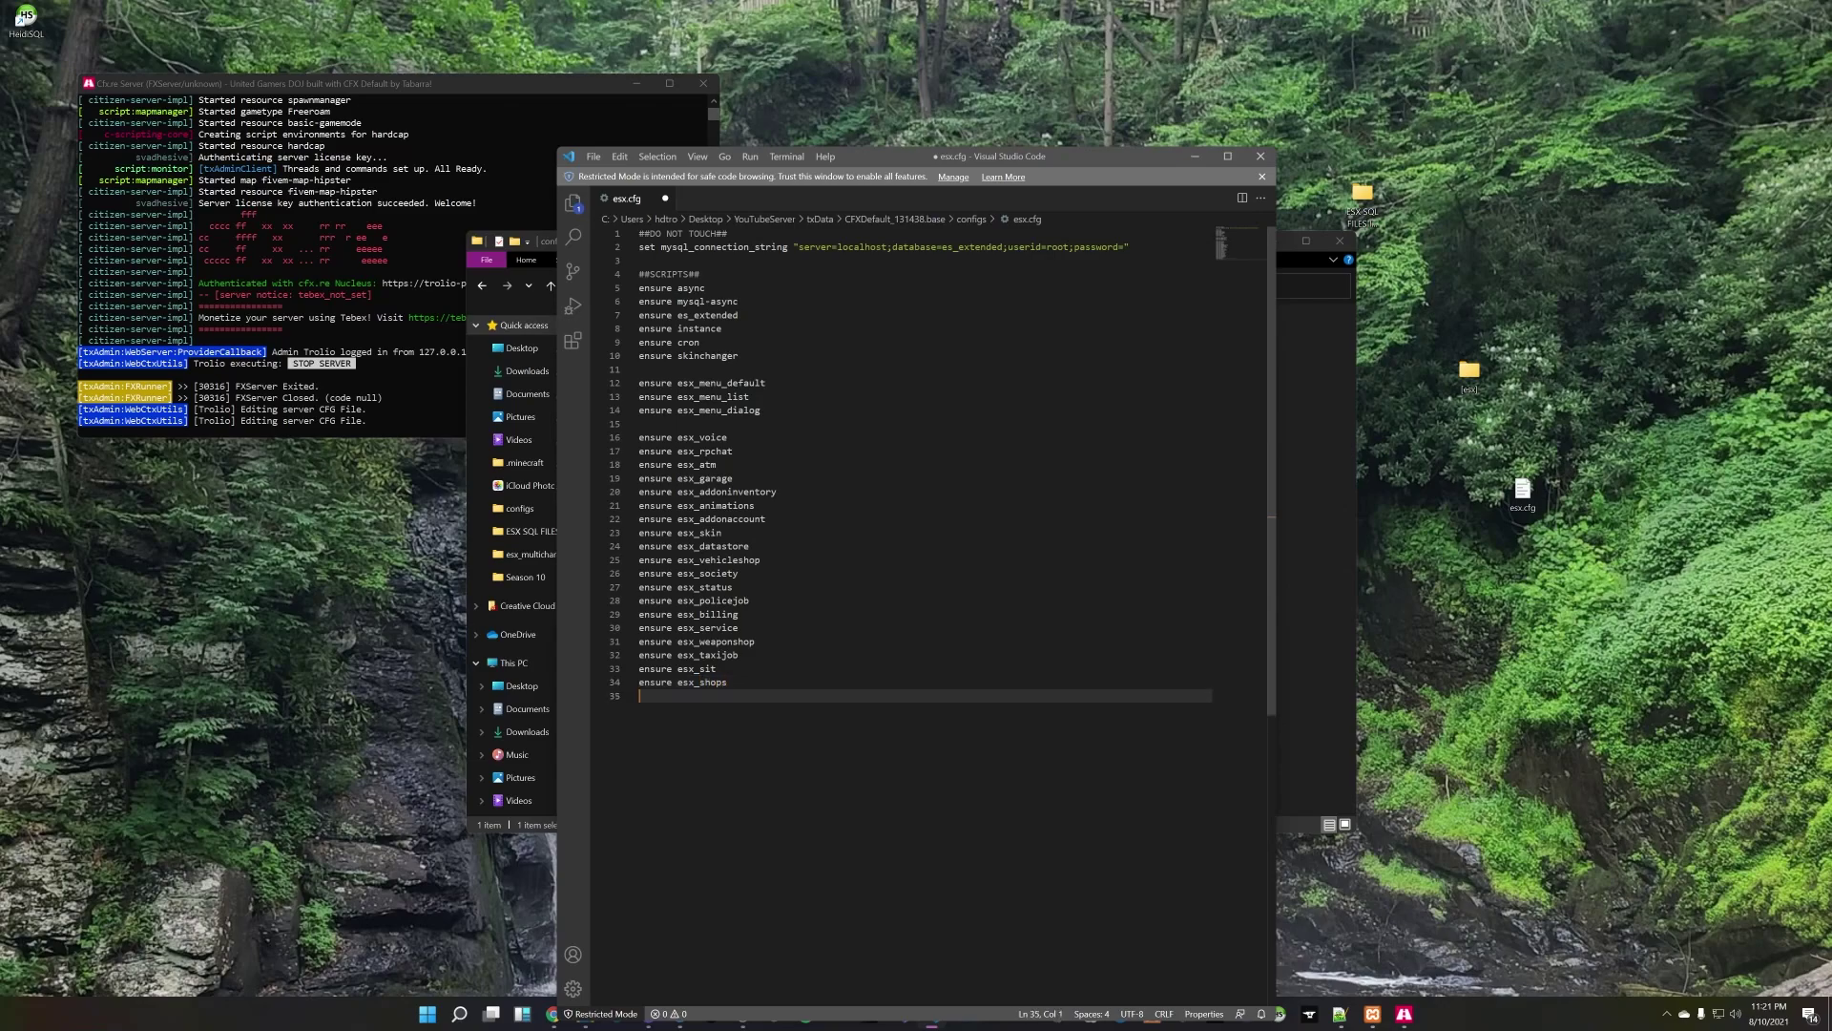
type("ensure ")
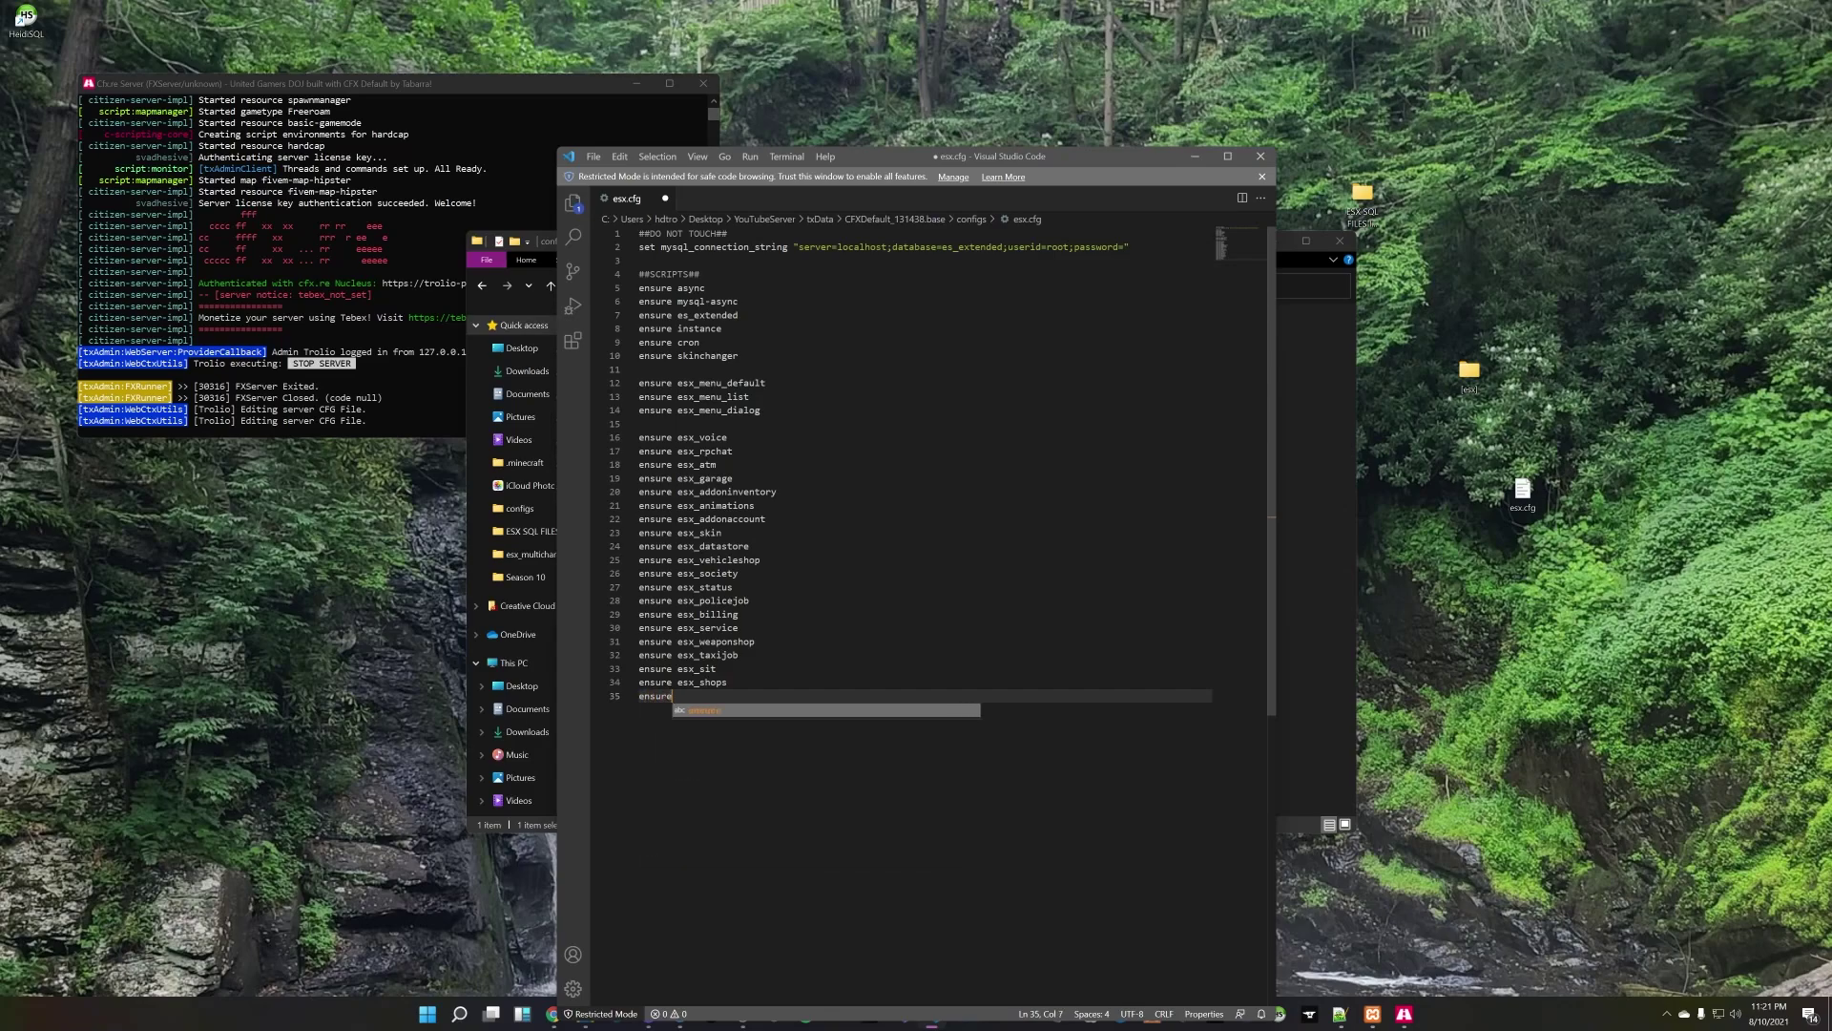
type("esx_")
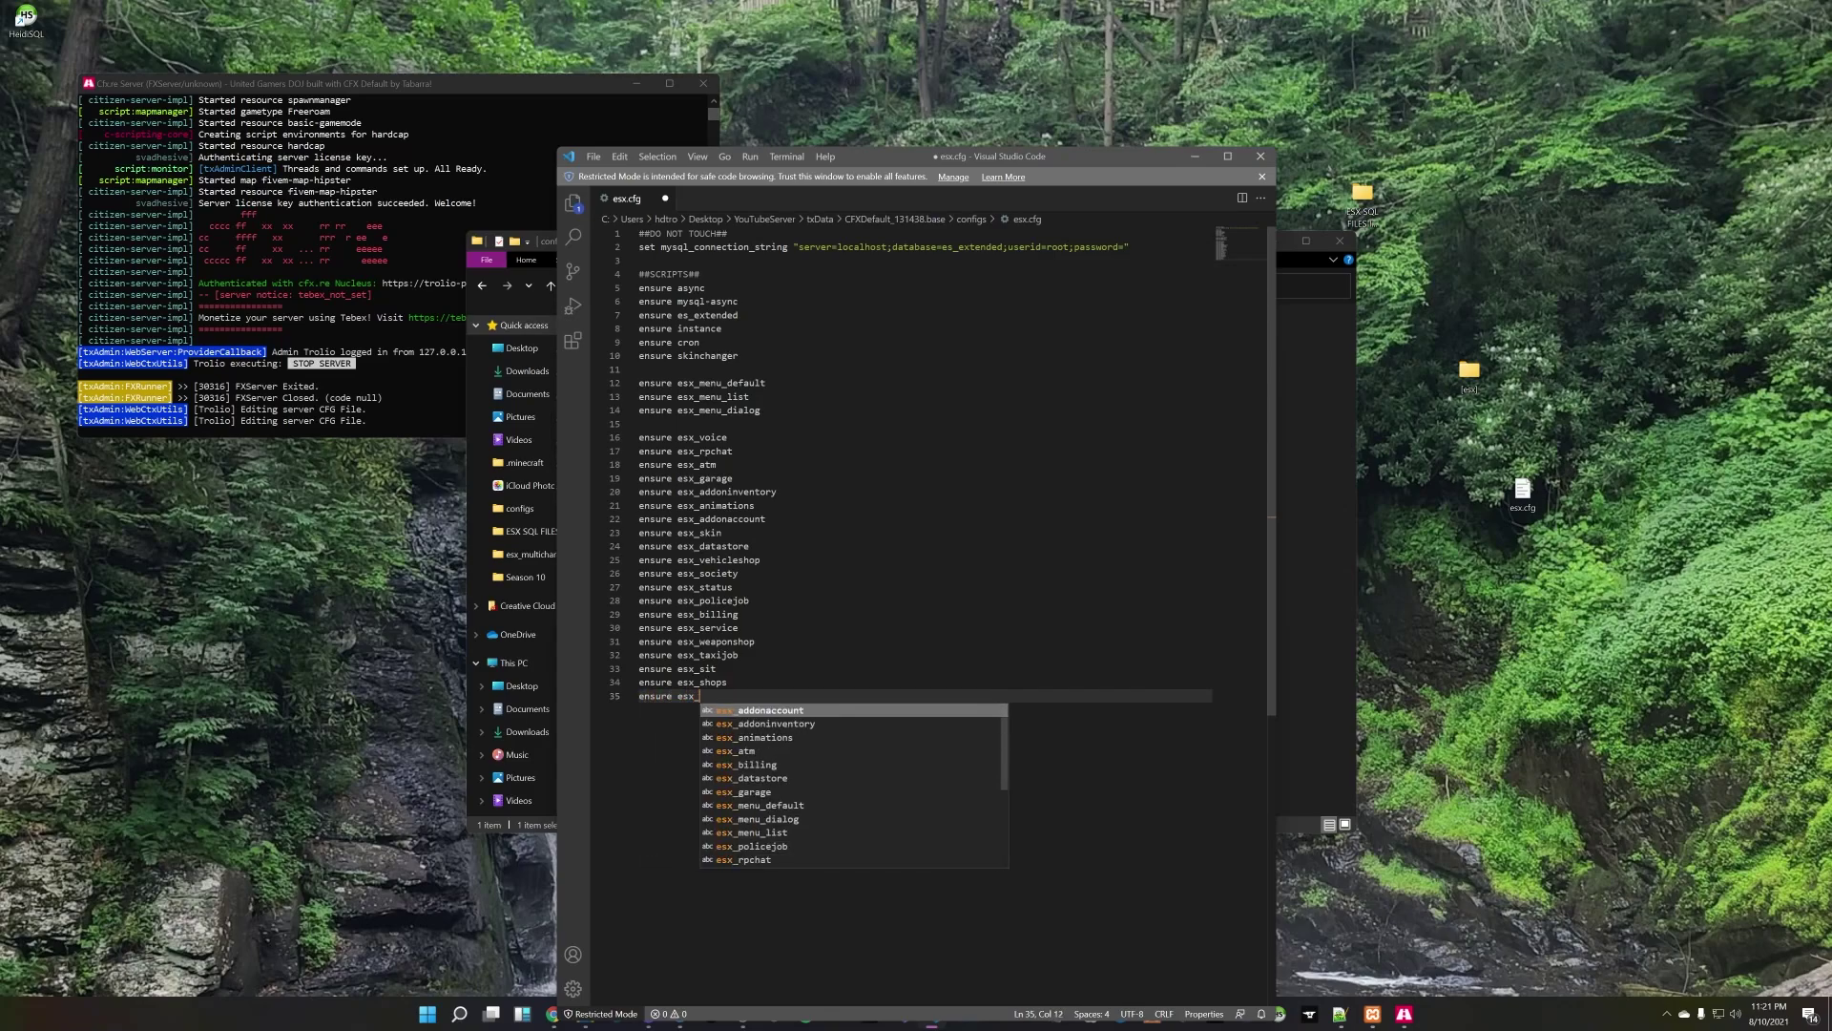
type("property")
key("Return")
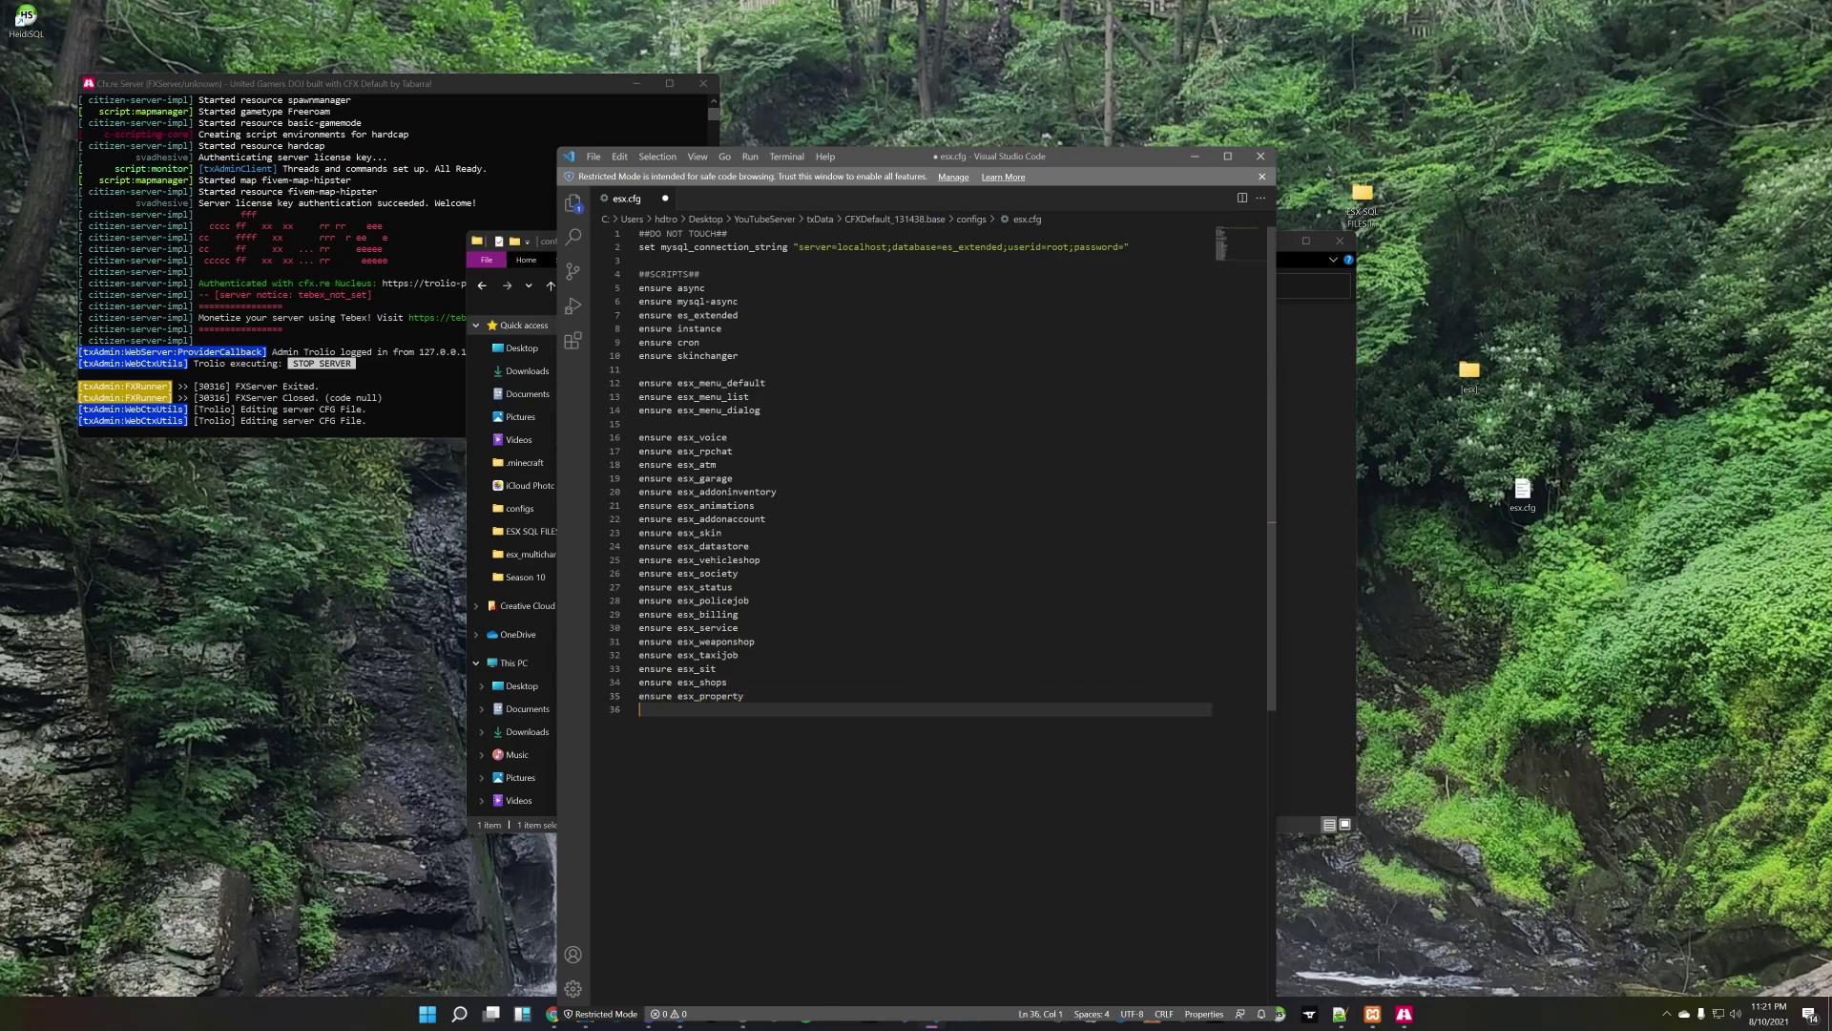
Step: Add ensure lines for esx_phone and esx_optionalneeds below esx_property
type("ensure esx_")
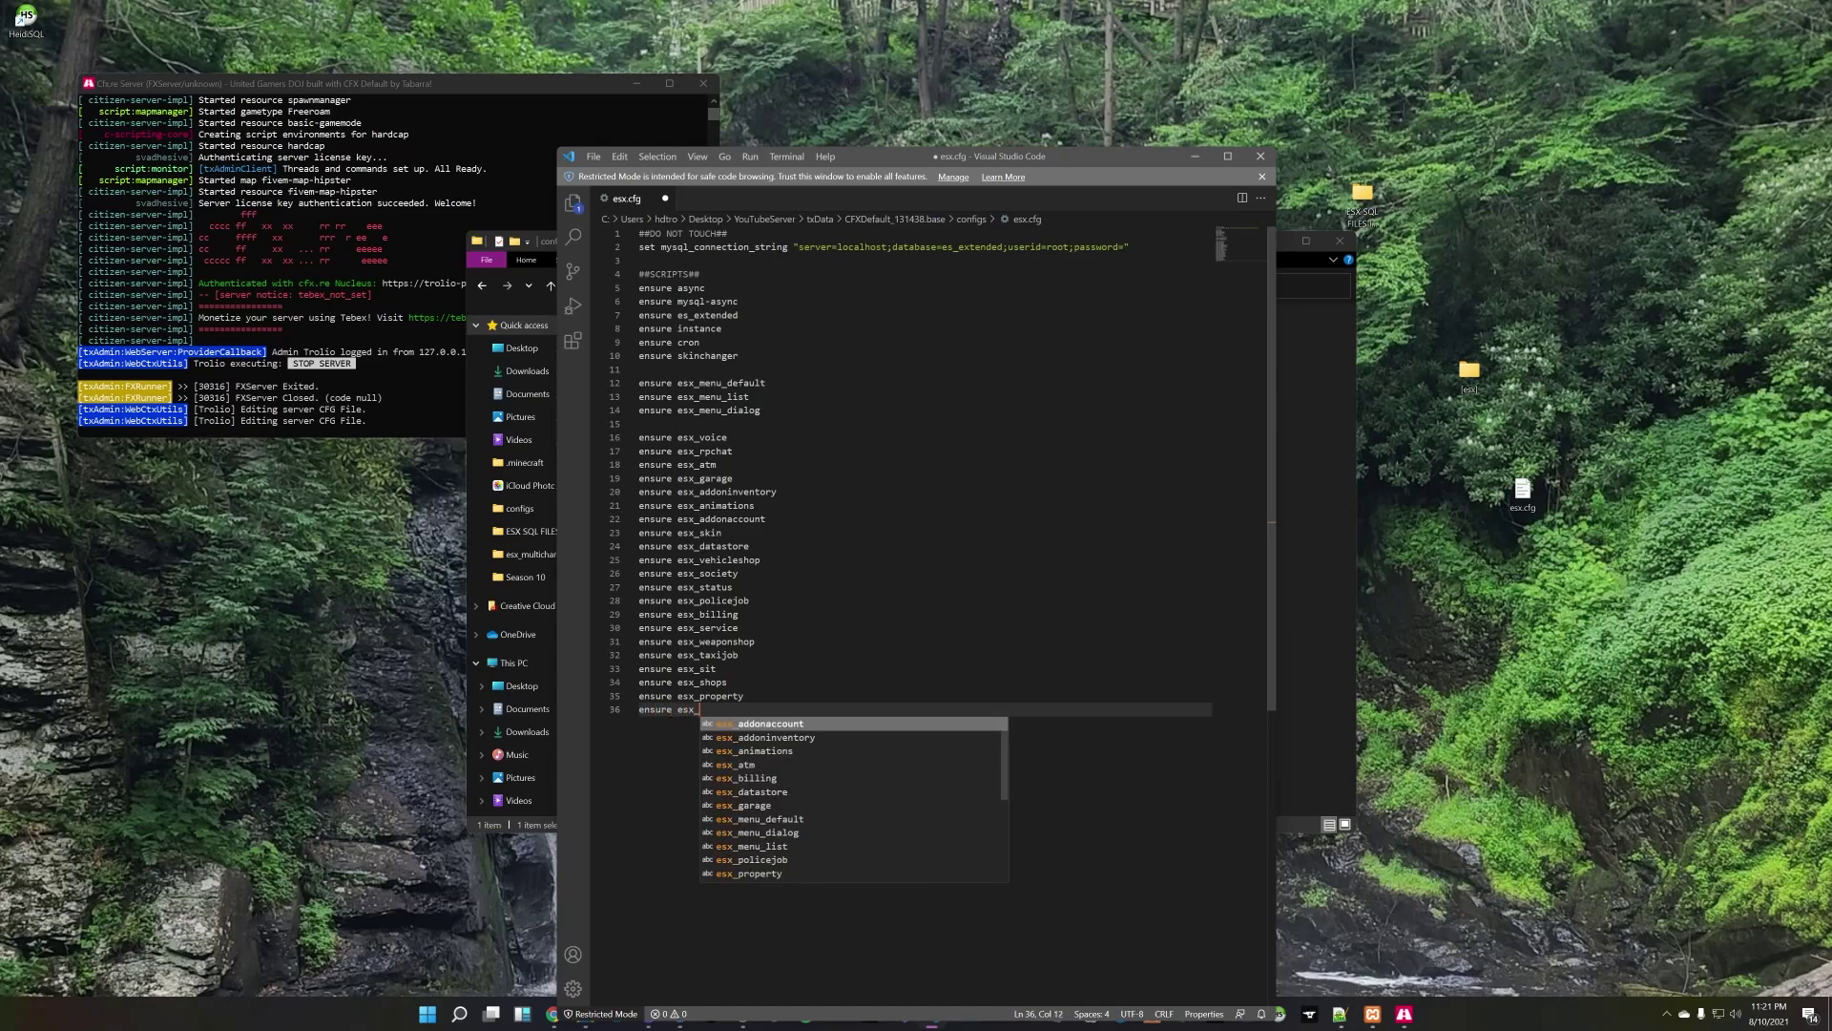
type("phone")
key("Return")
type("ensur")
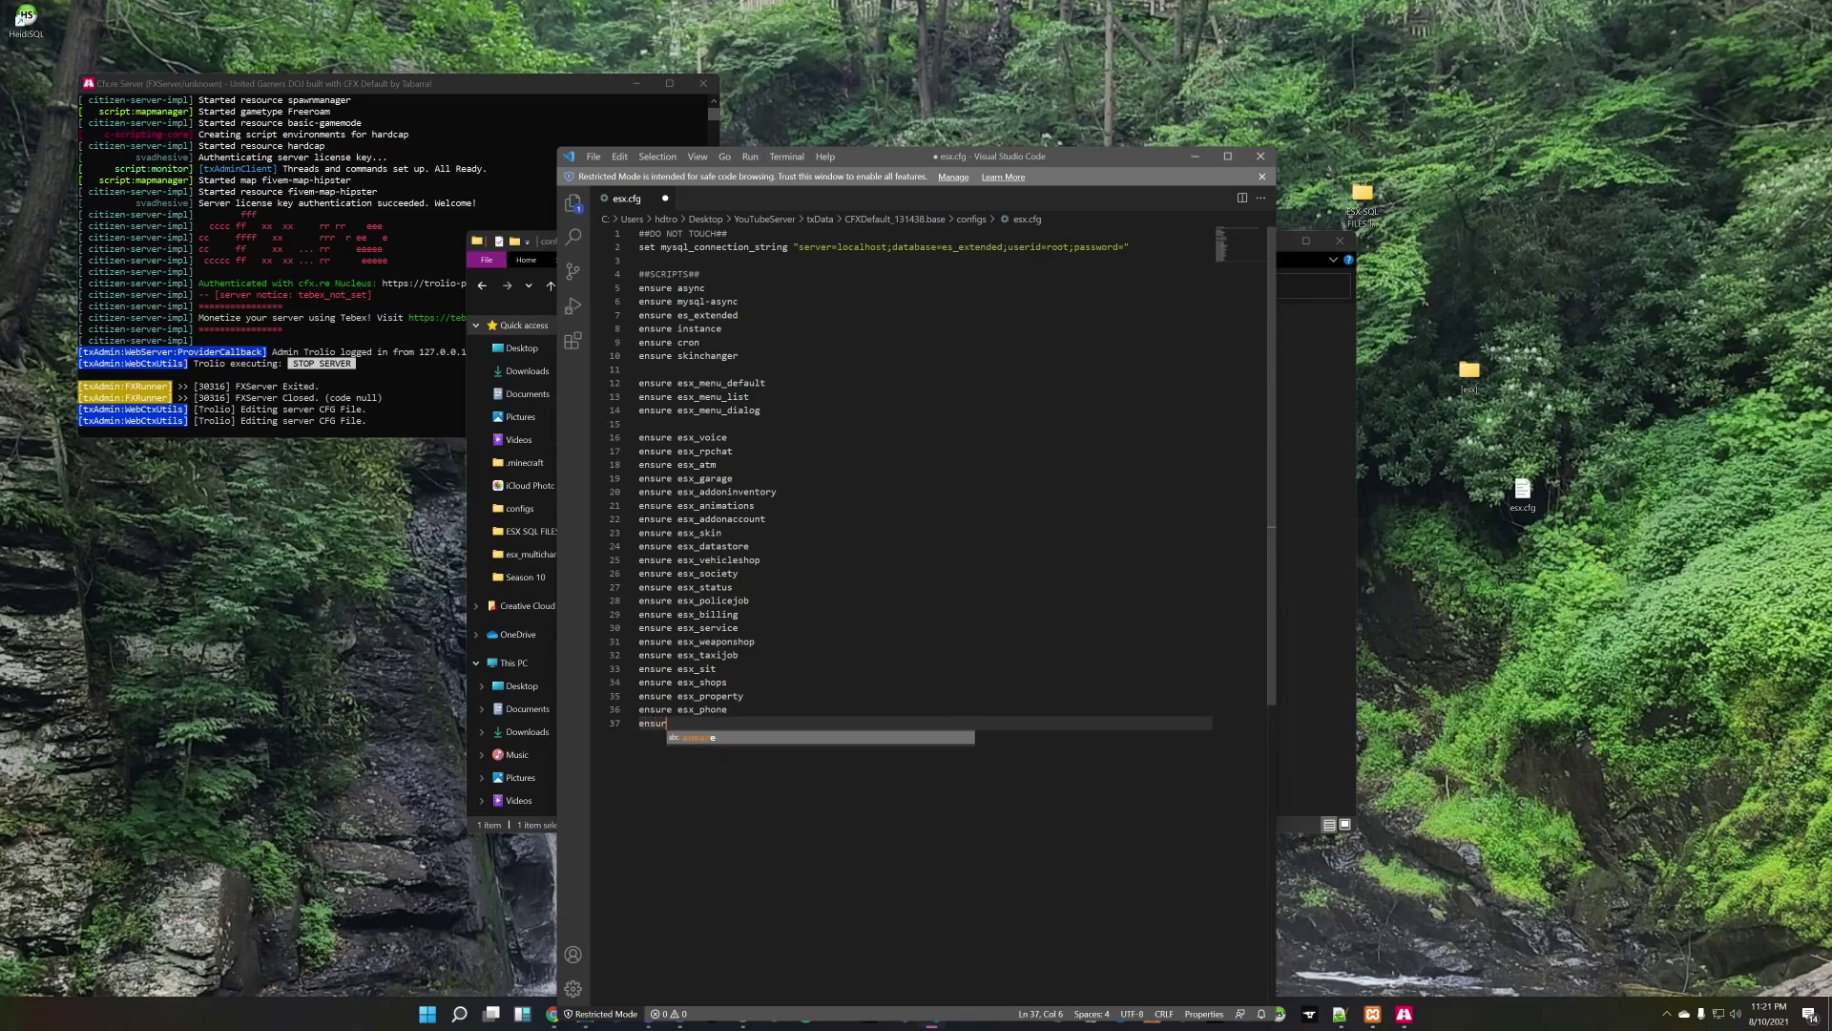
type("e esx_optionalneeds")
key("Return")
Step: Add an ensure line reading esx_mechianicjob below esx_optionalneeds
type("ensure esx_")
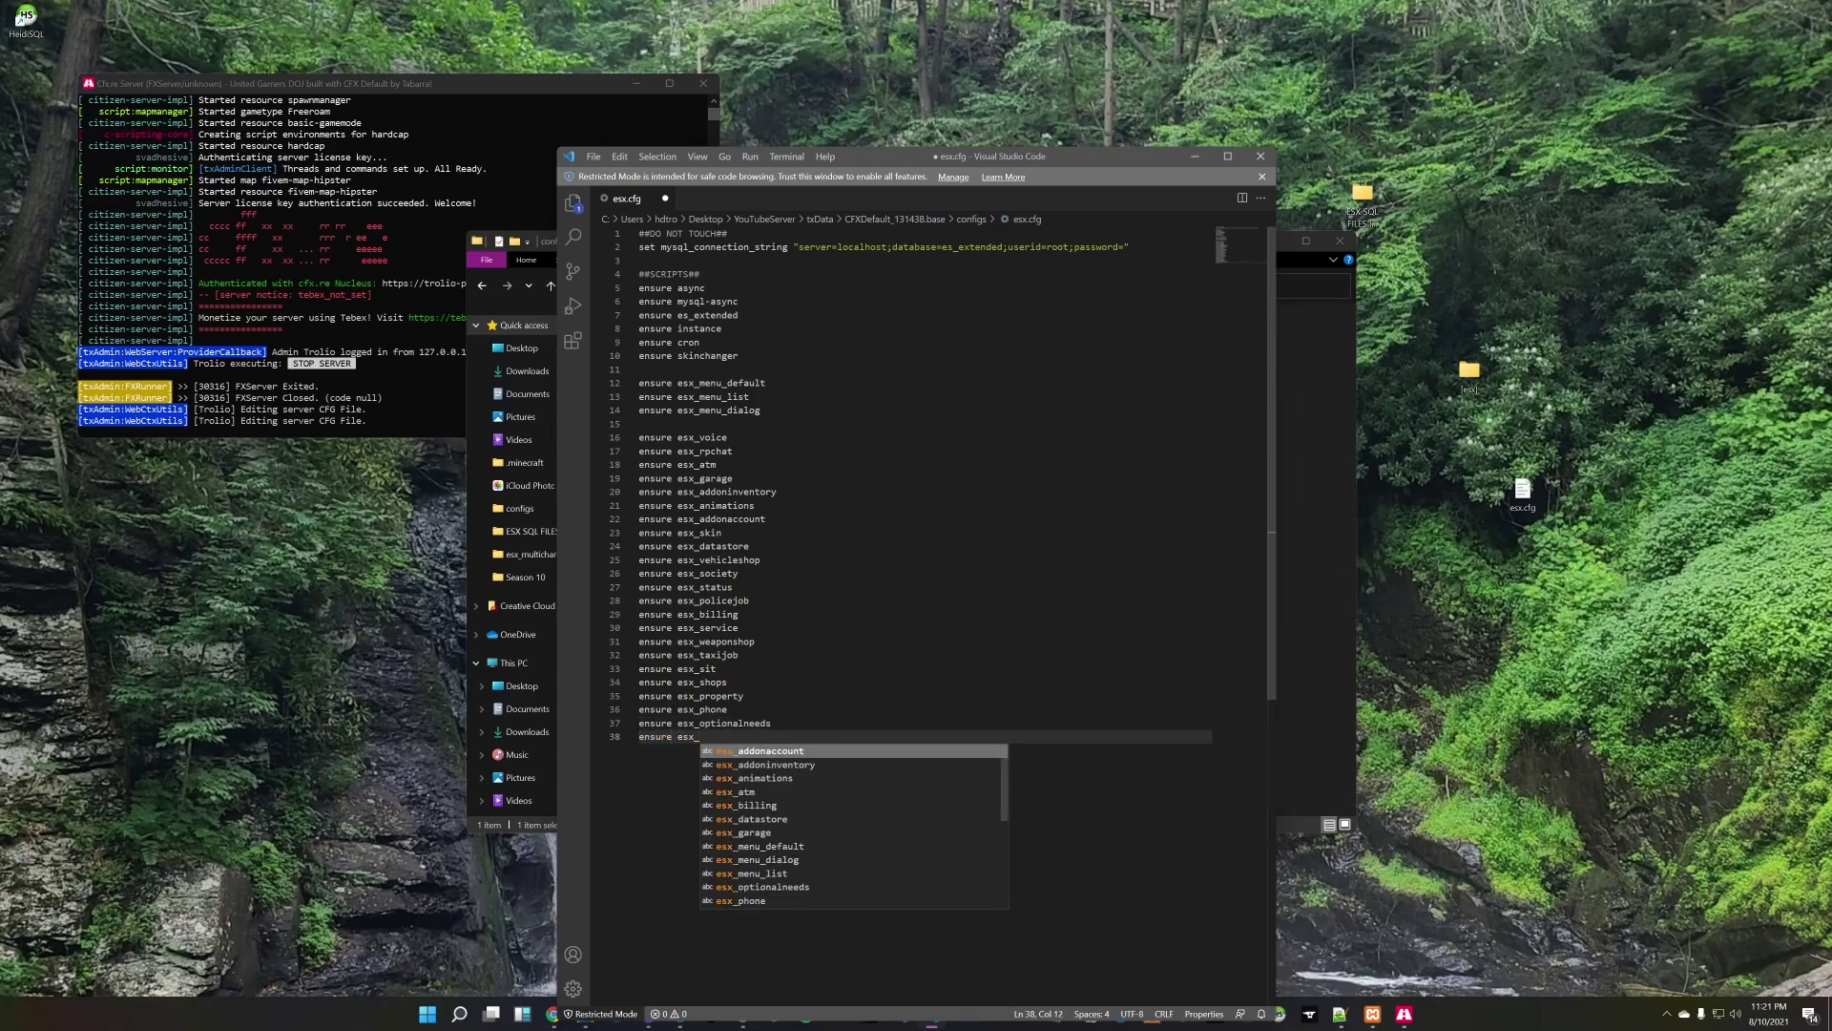
type("meh")
type("hianic")
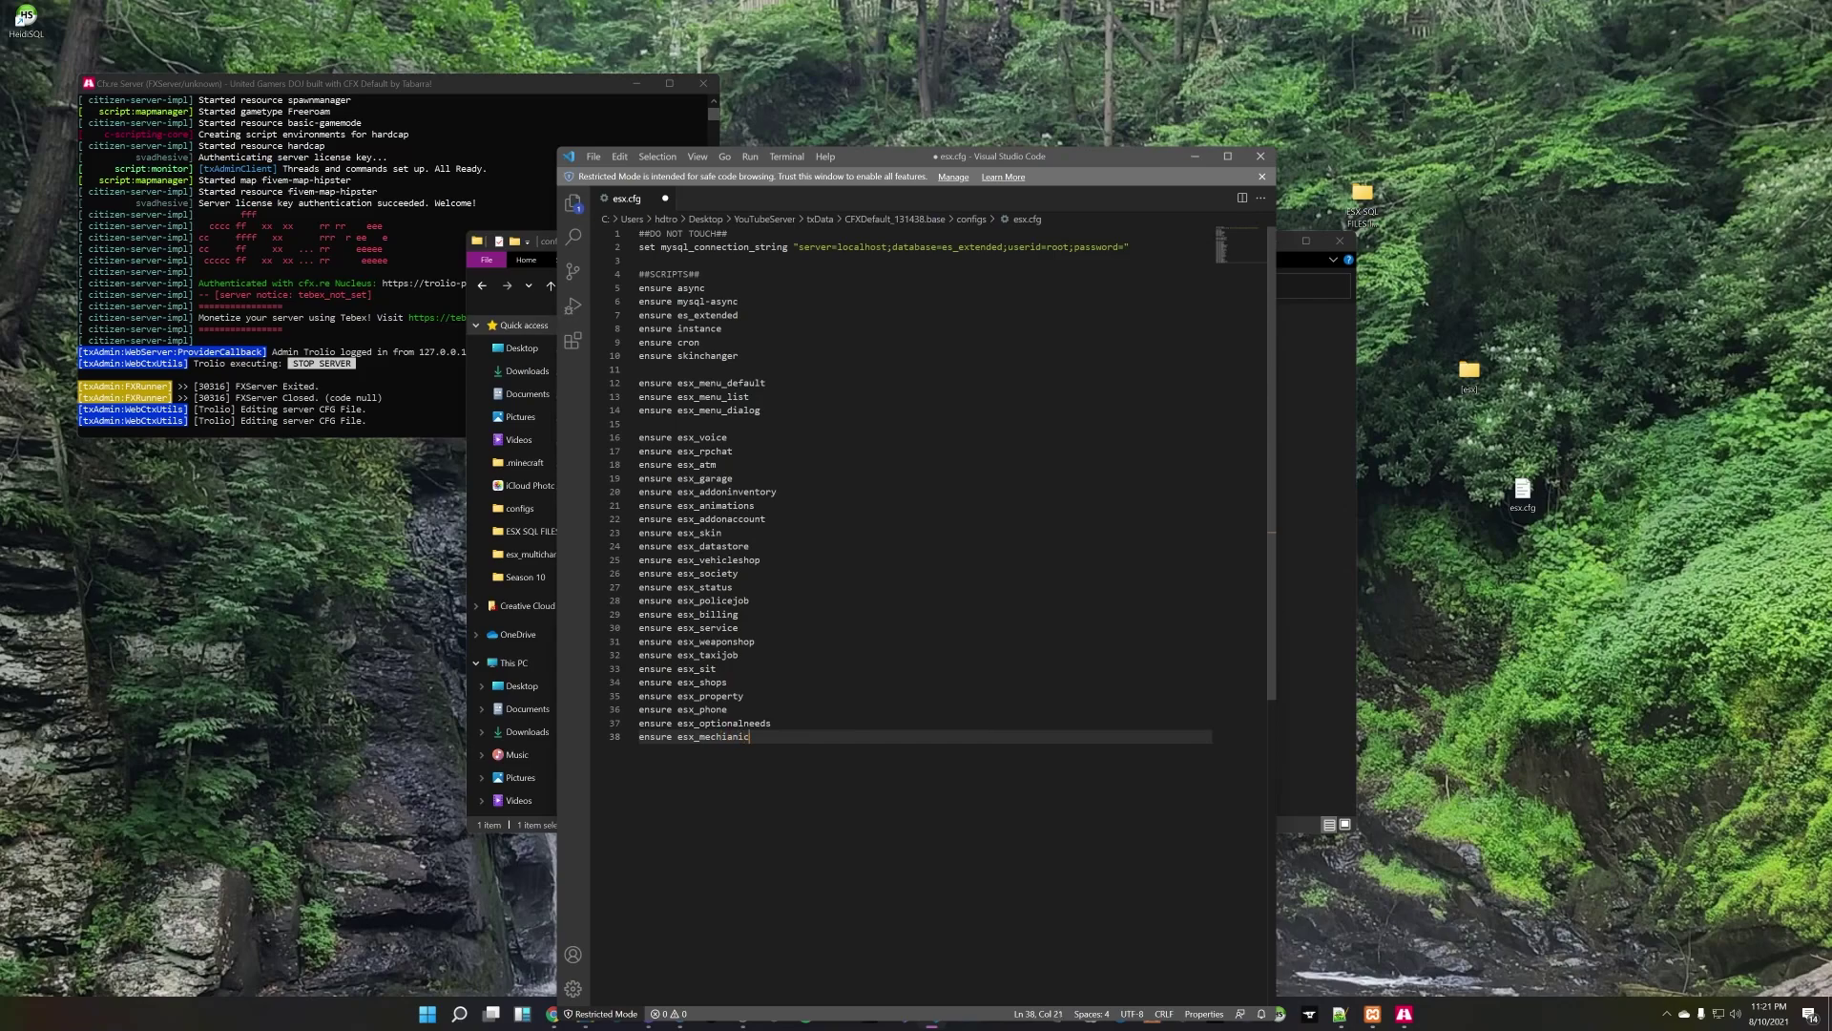
type("job")
key("Return")
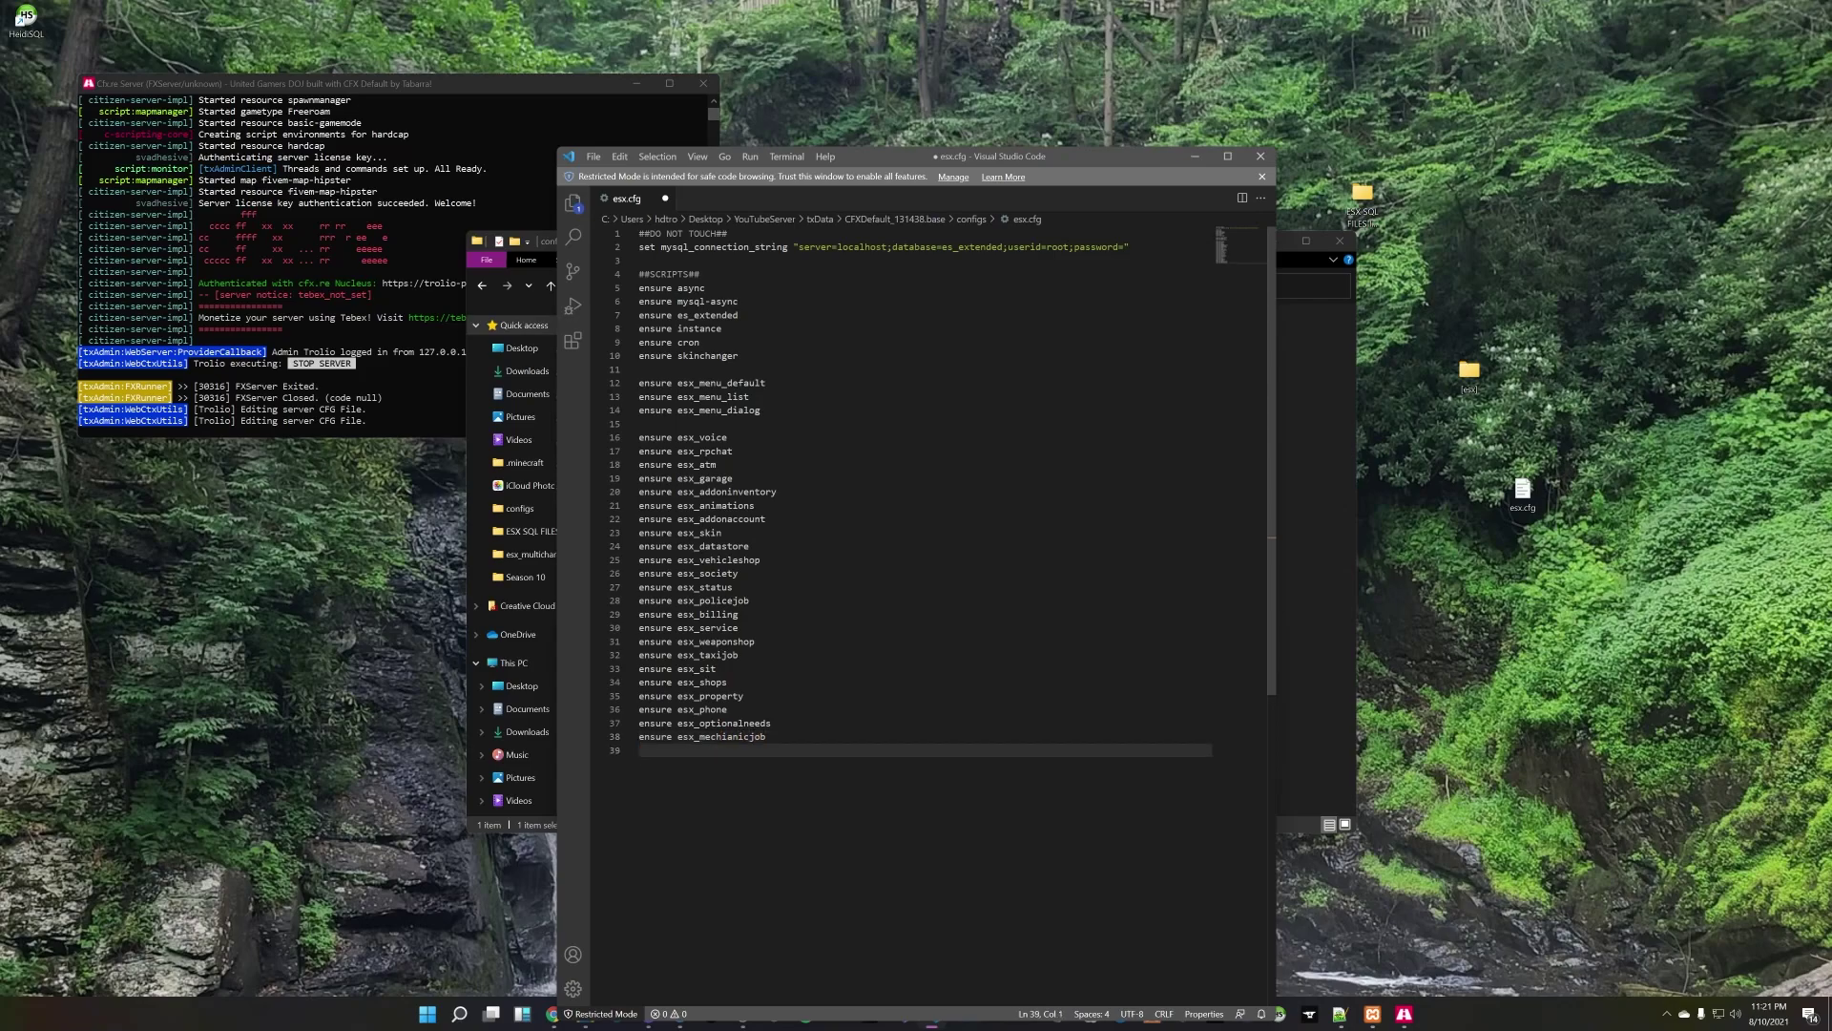
Step: Add an ensure line for esx_lscustom below esx_mechianicjob
type("ensure esx_")
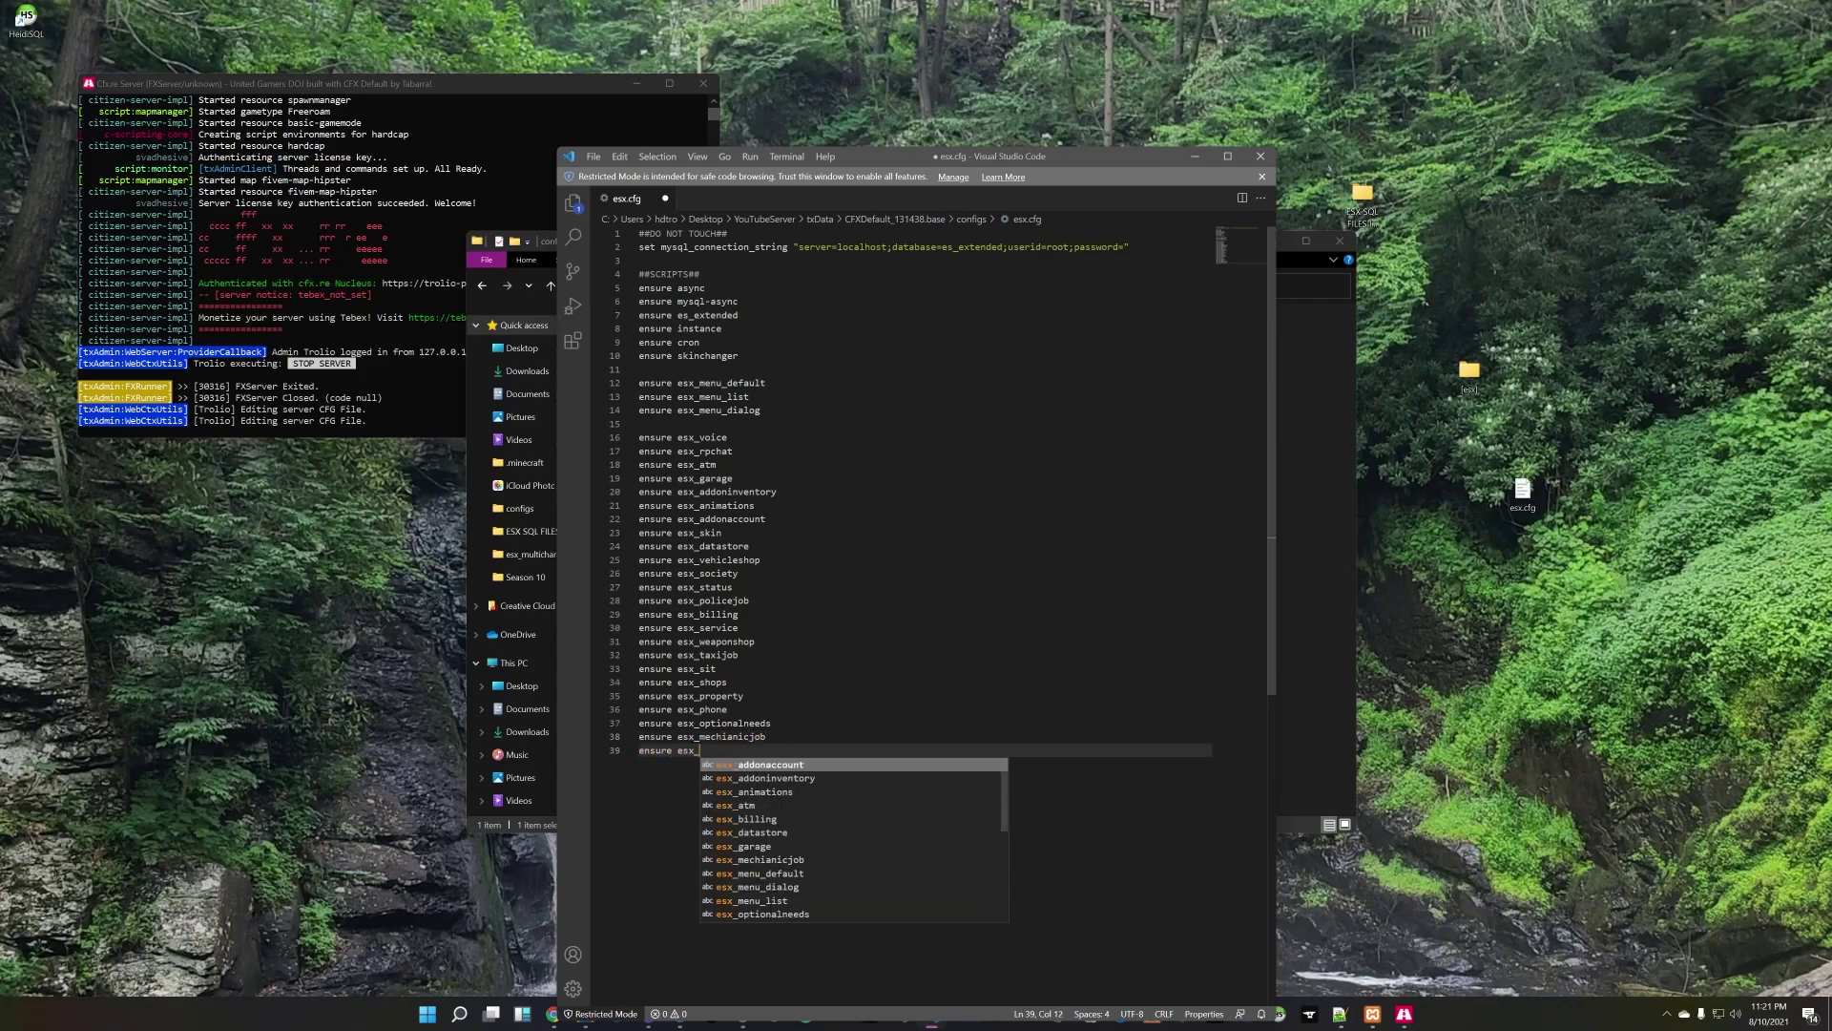
type("lscustom")
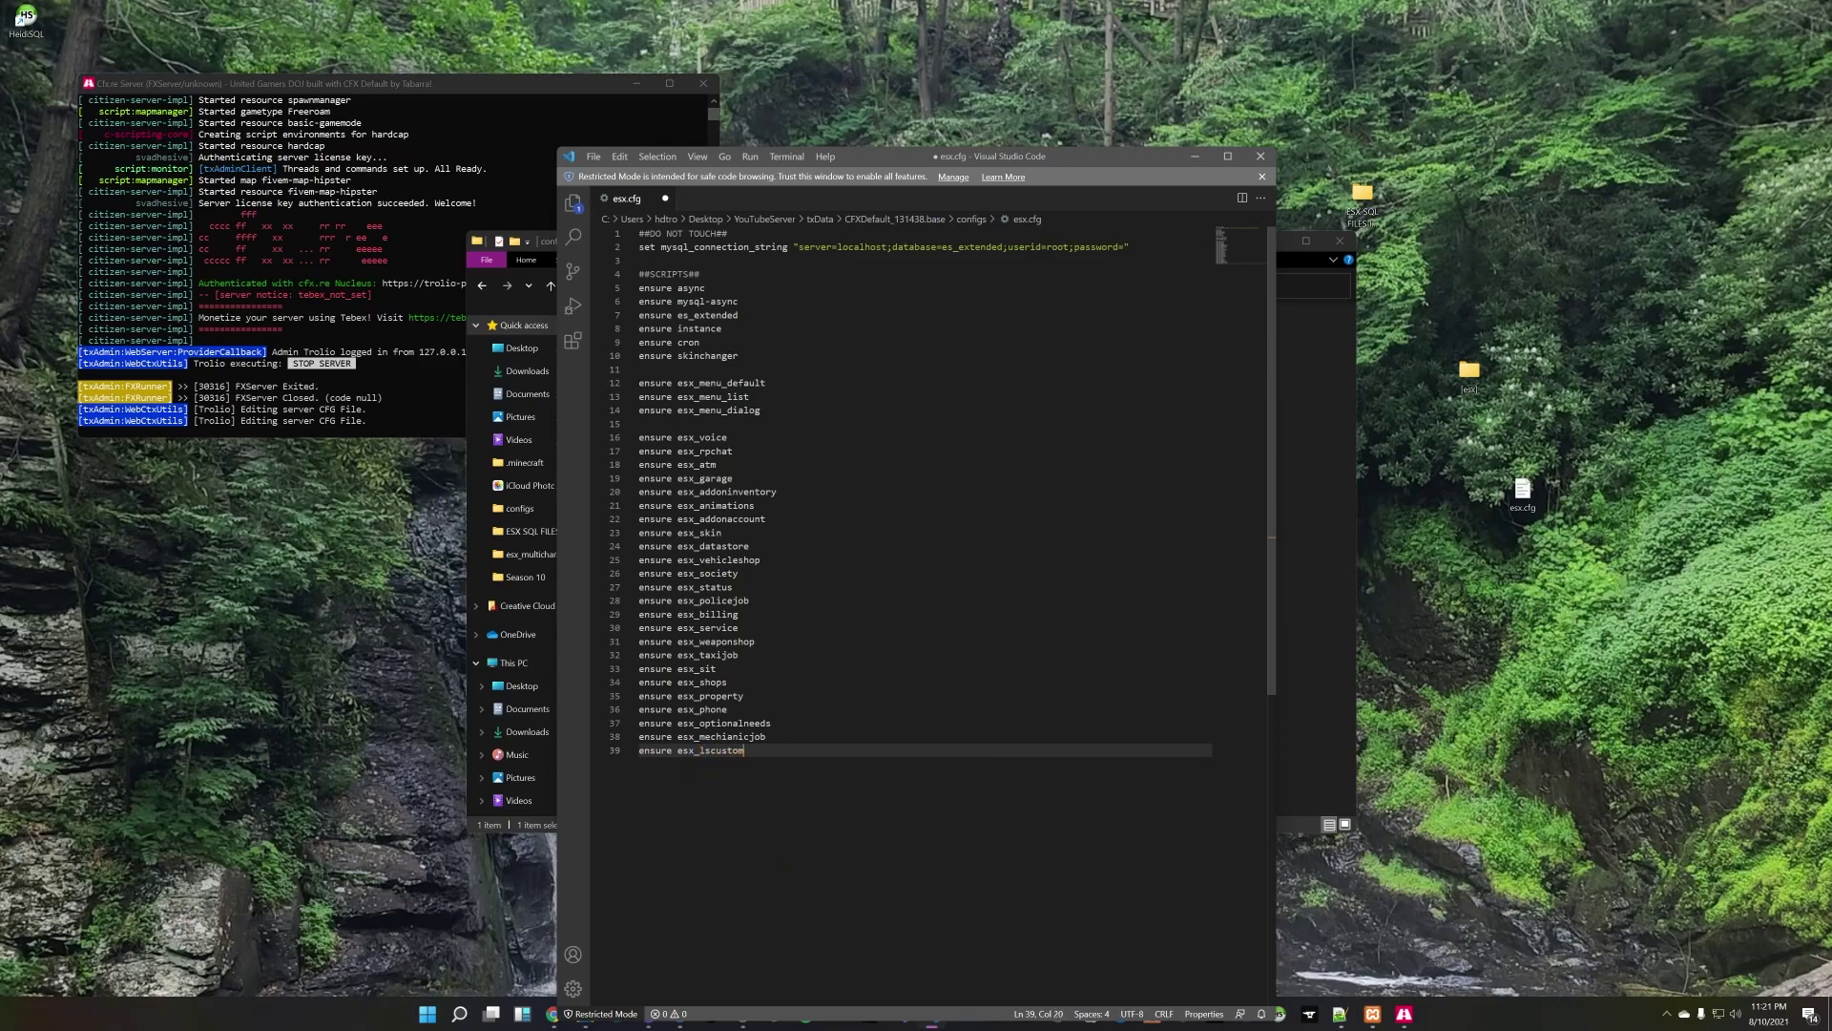
key("Return")
Step: Add an ensure line for esx_joblisting below esx_lscustom
type("ensure esx_")
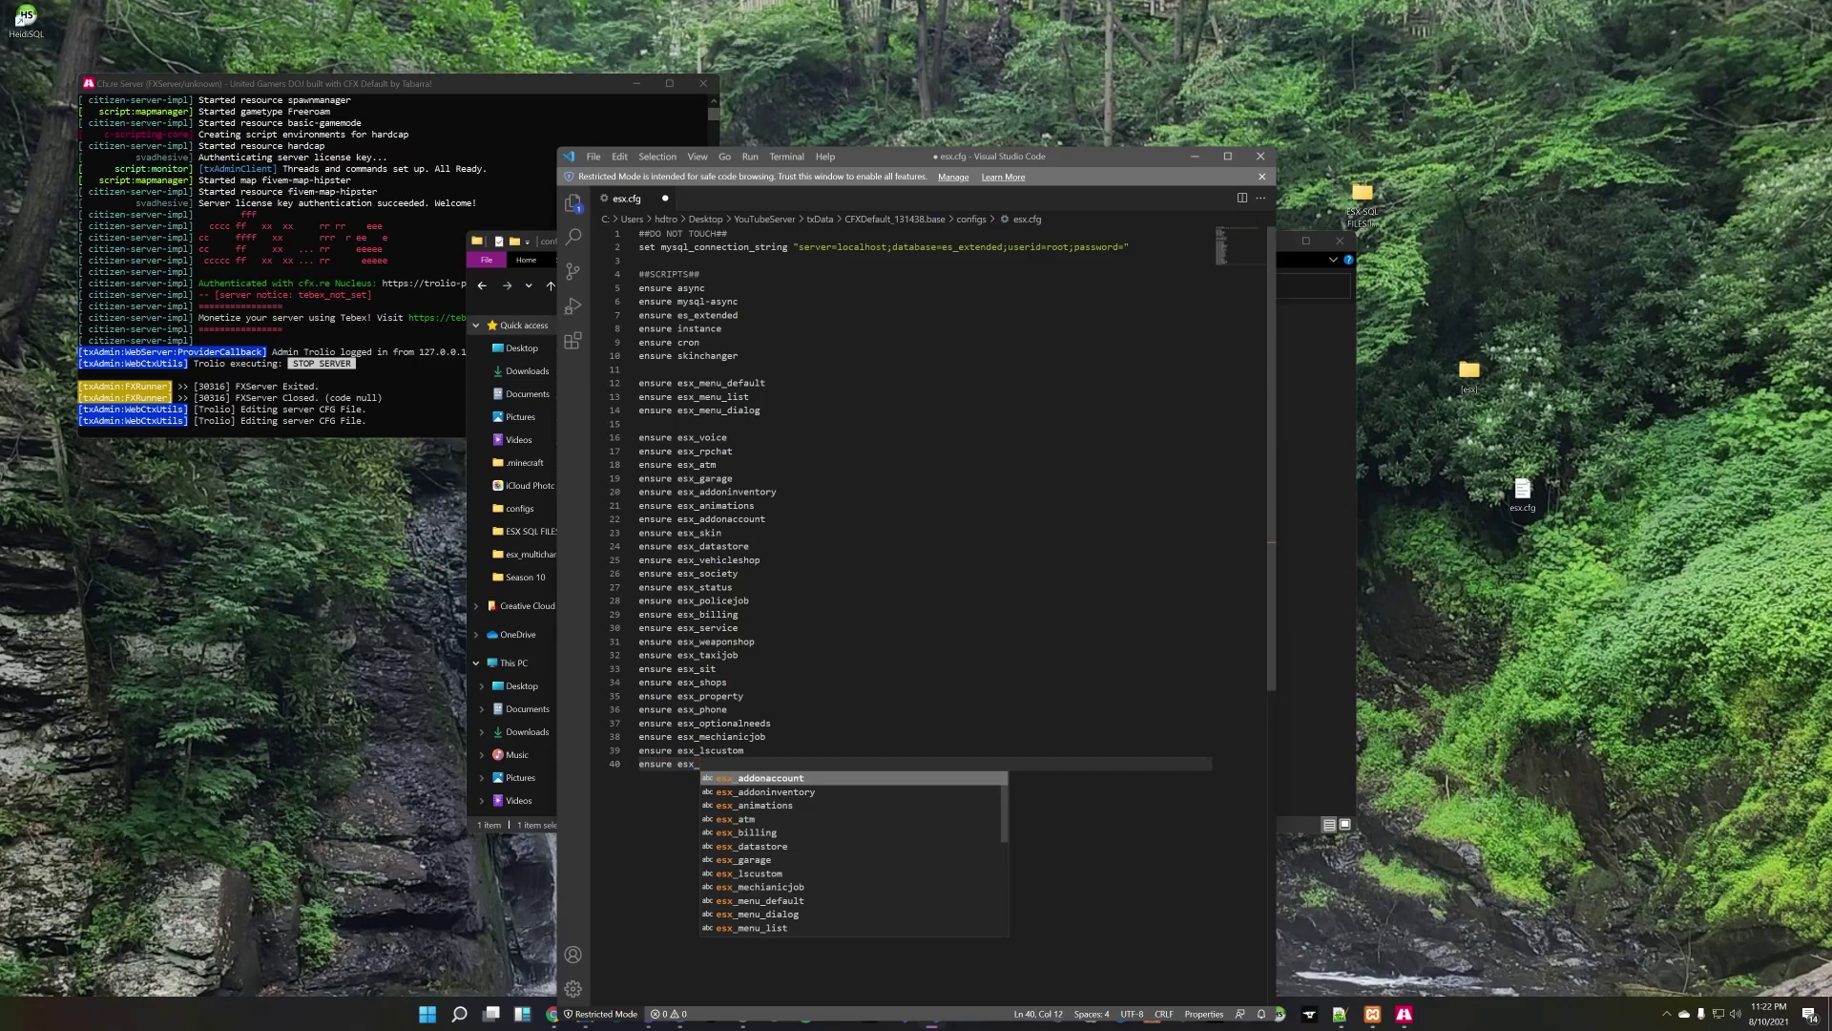
type("jo")
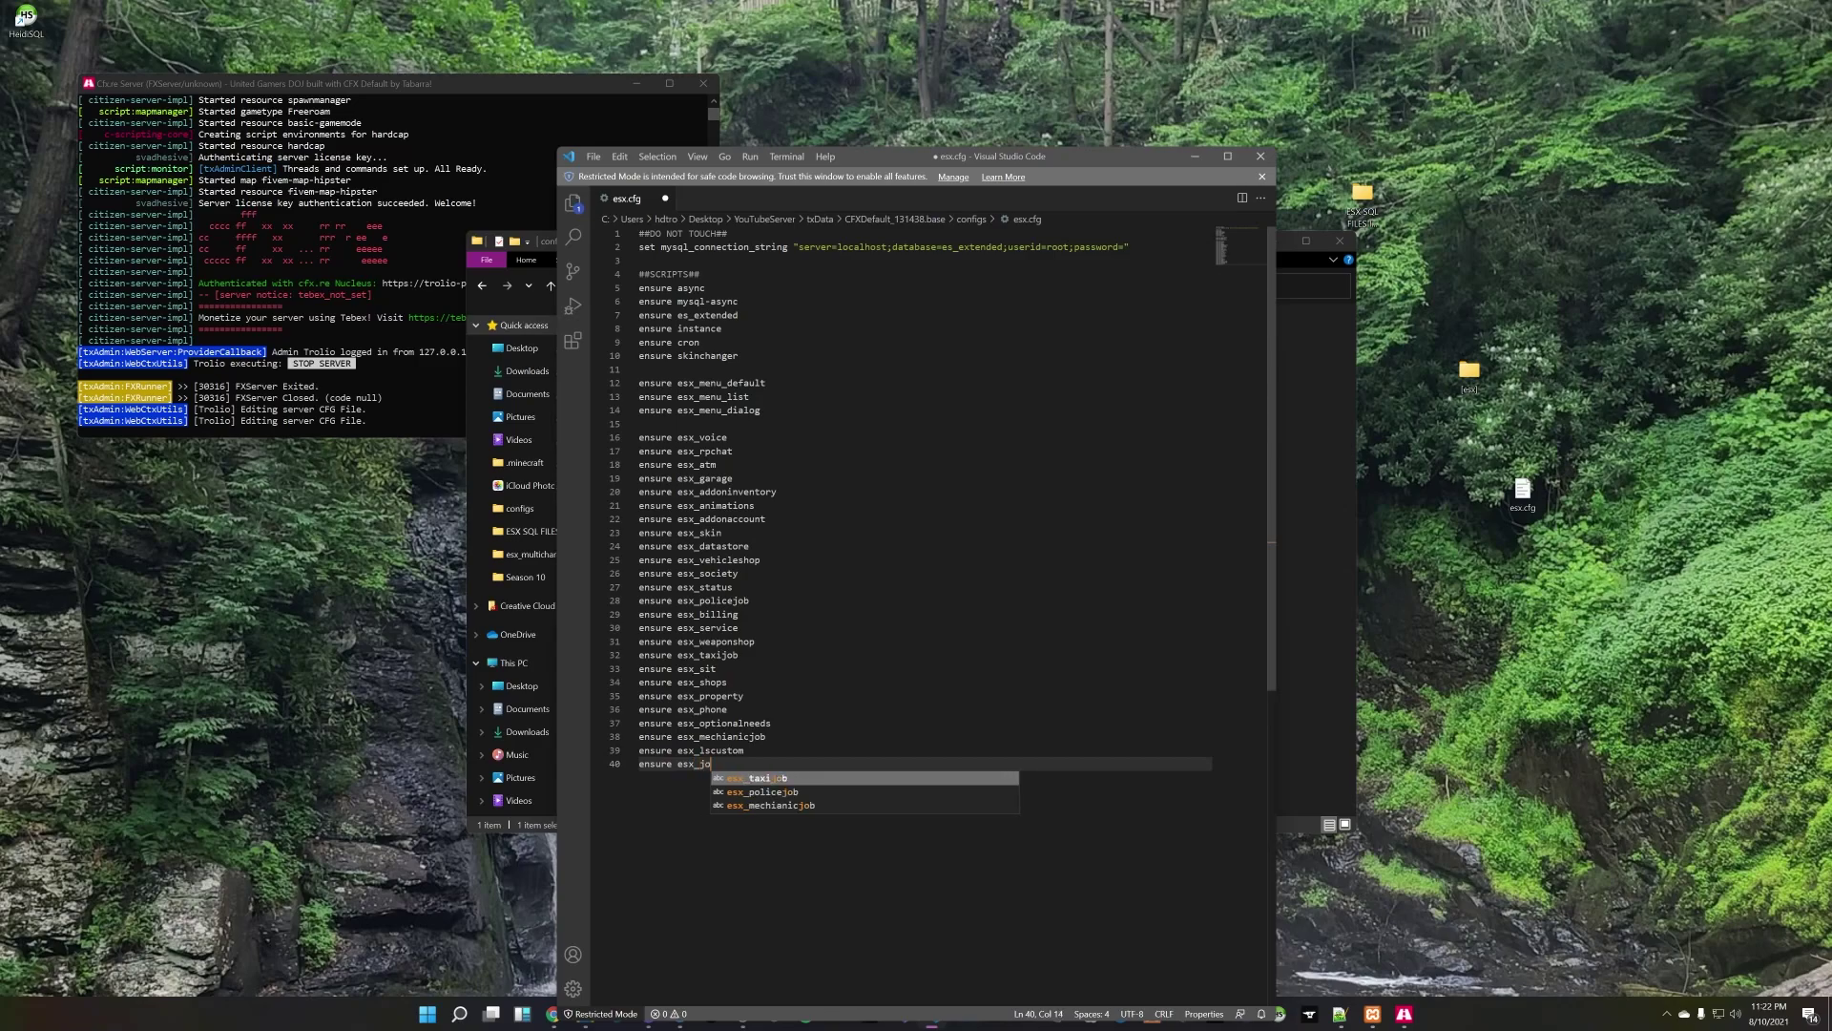
type("blisting")
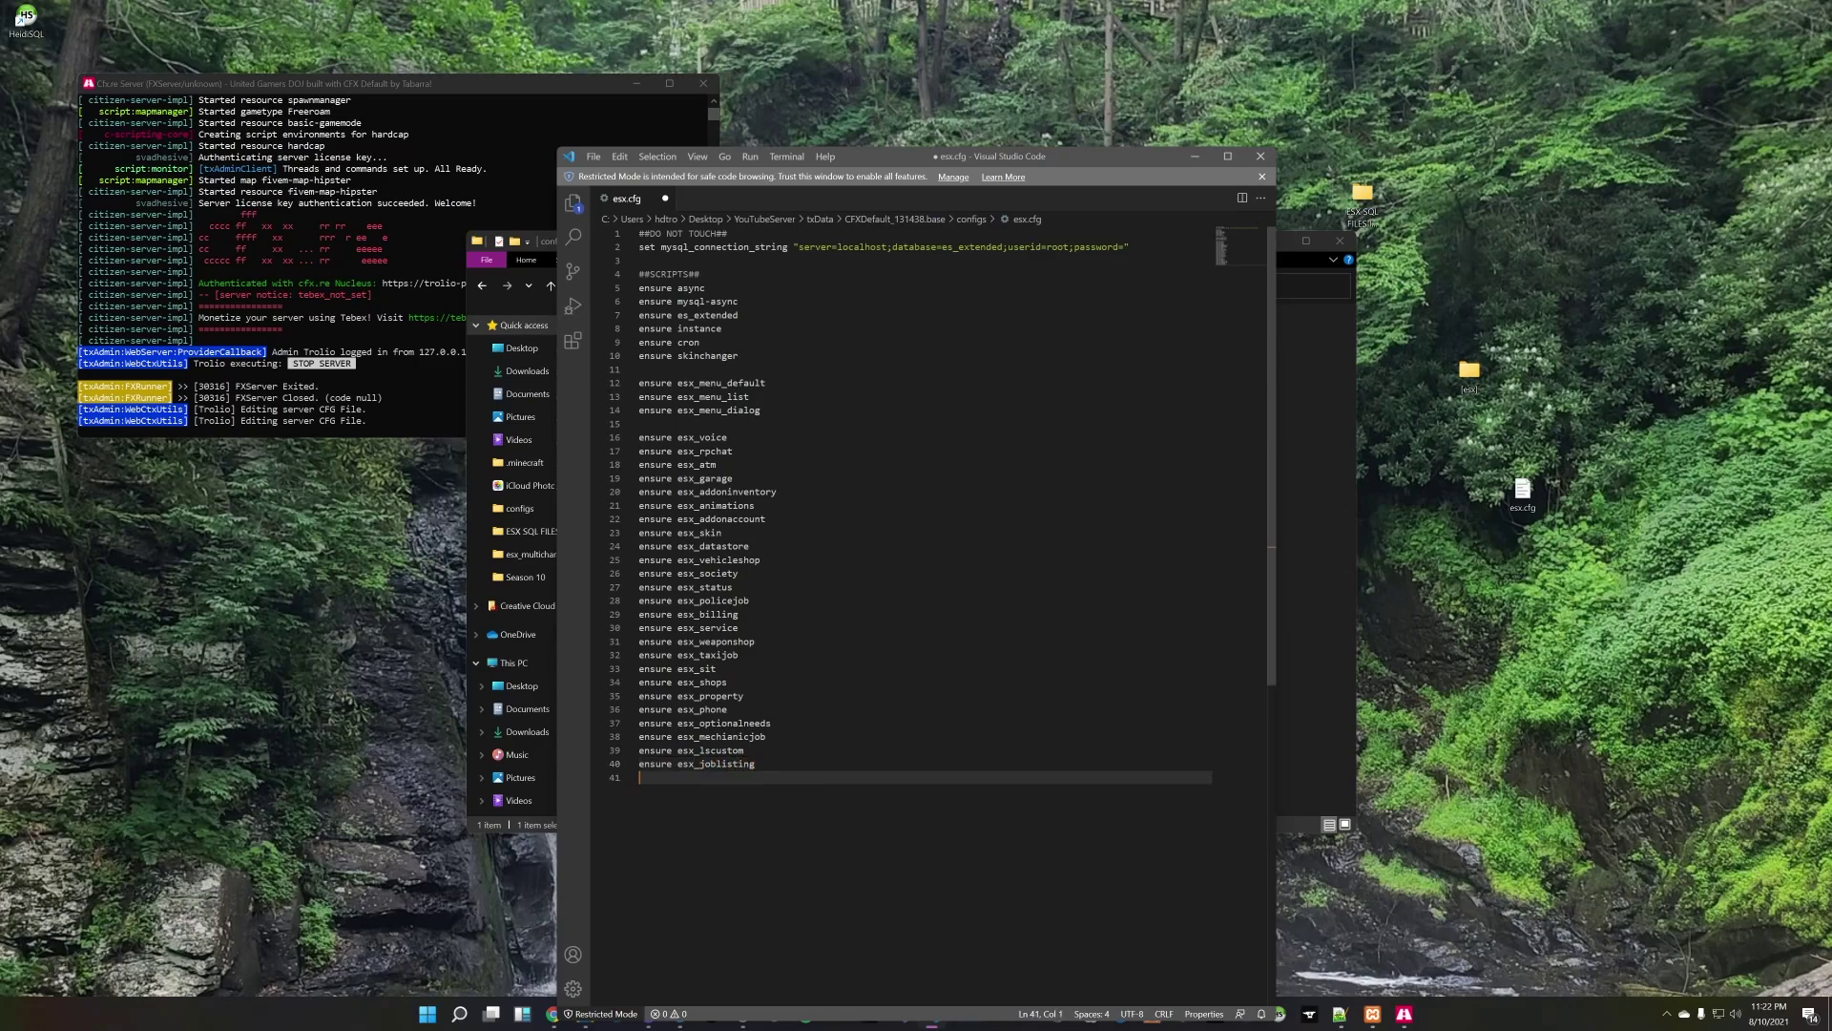
key("BackSpace")
key("BackSpace")
key("BackSpace")
type("sting")
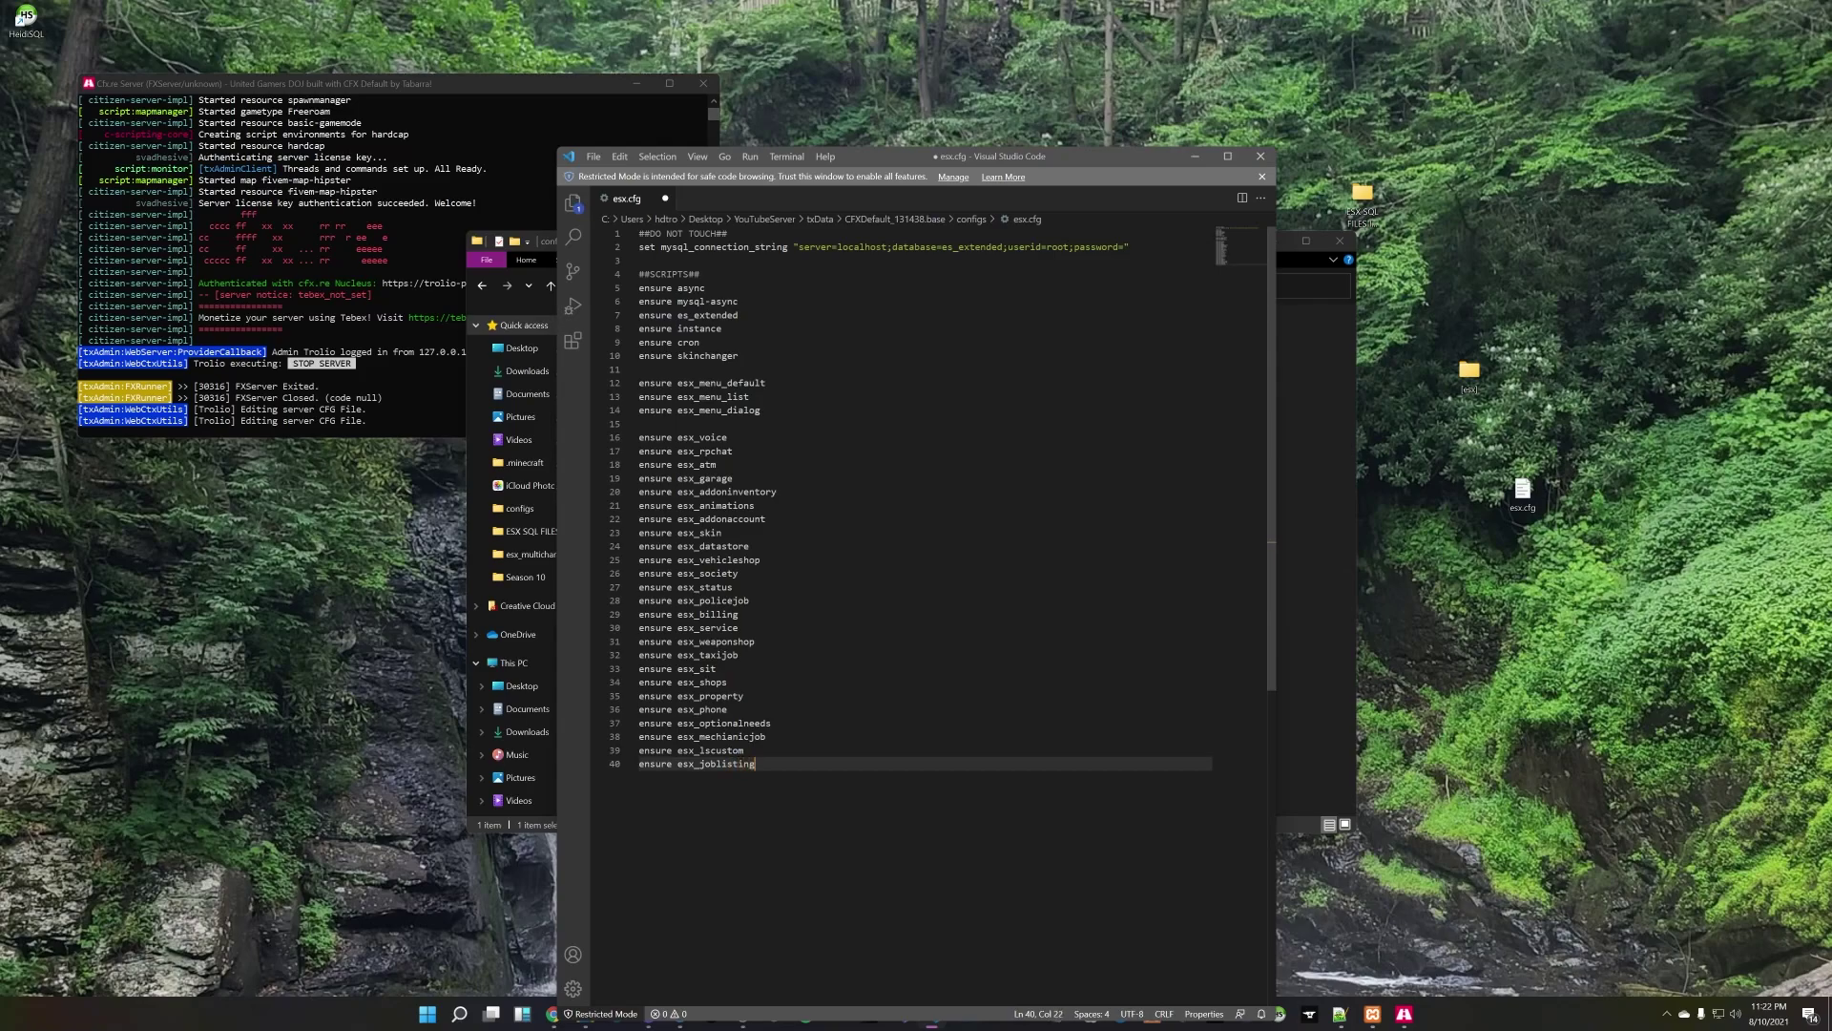
key("Return")
Step: Add ensure lines for esx_identity and esx_holdup below esx_joblisting
type("ensure ")
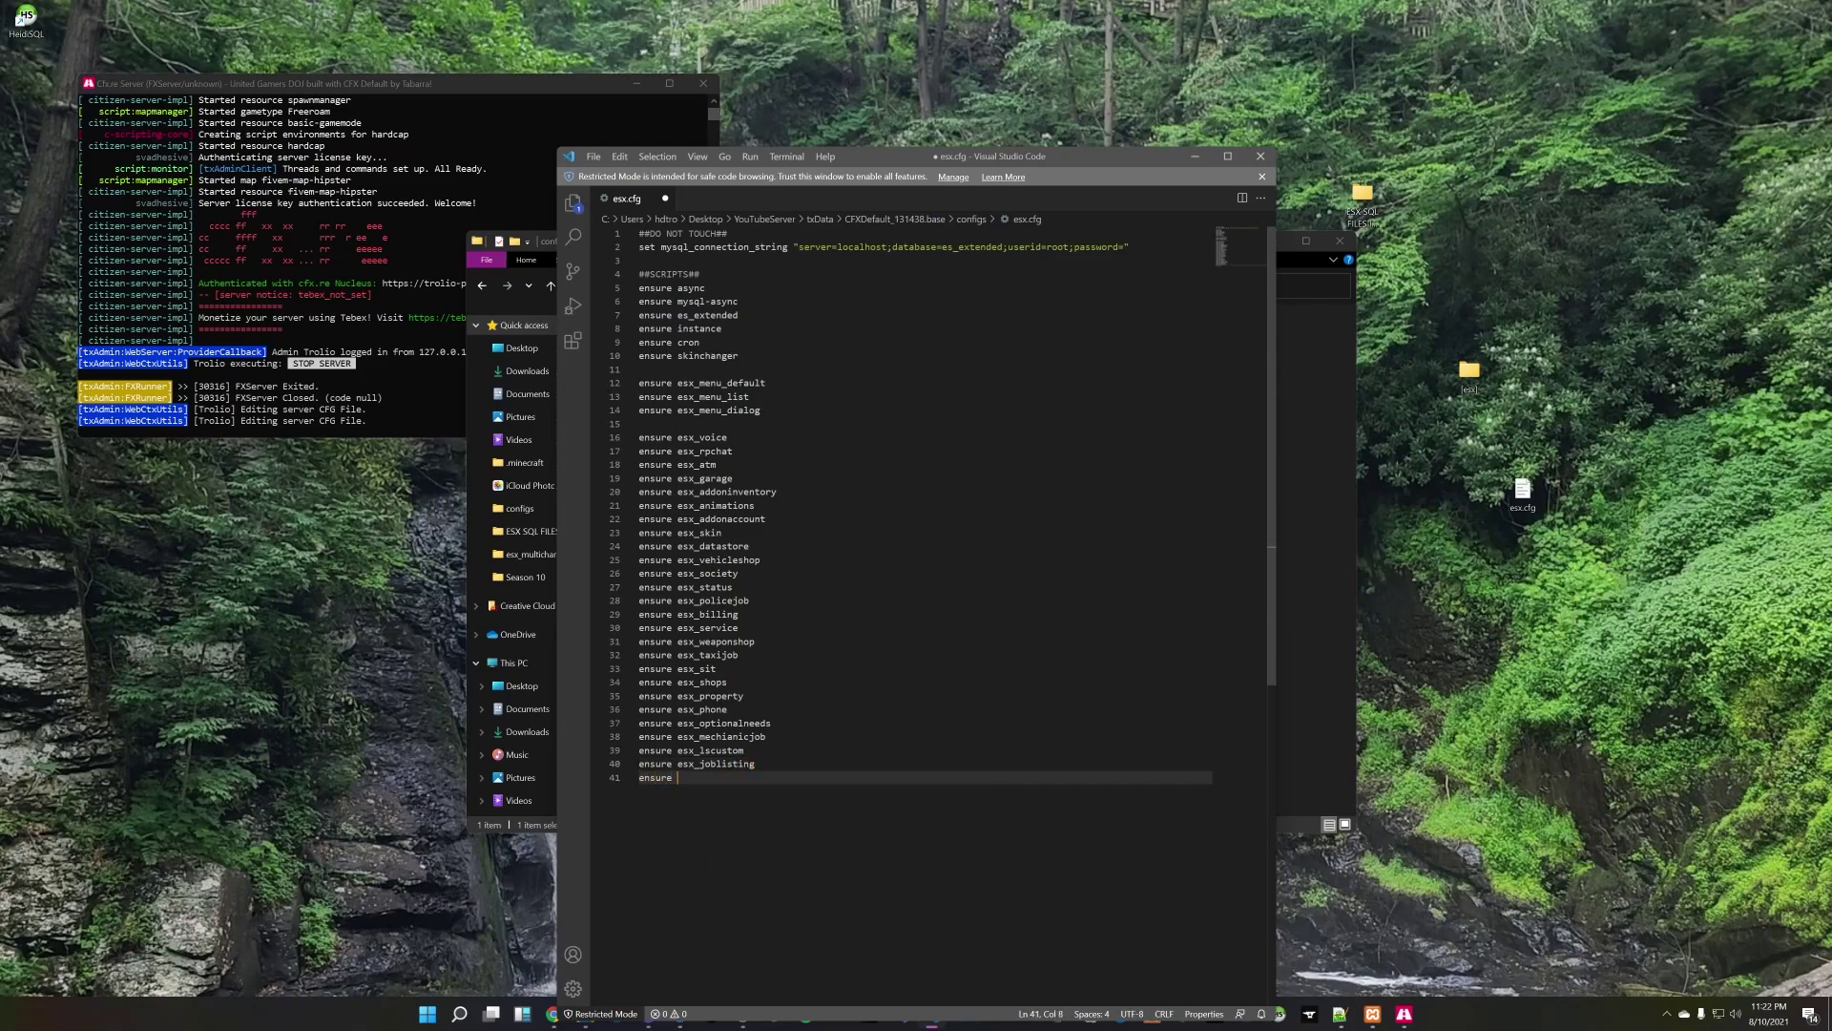
type("esx_")
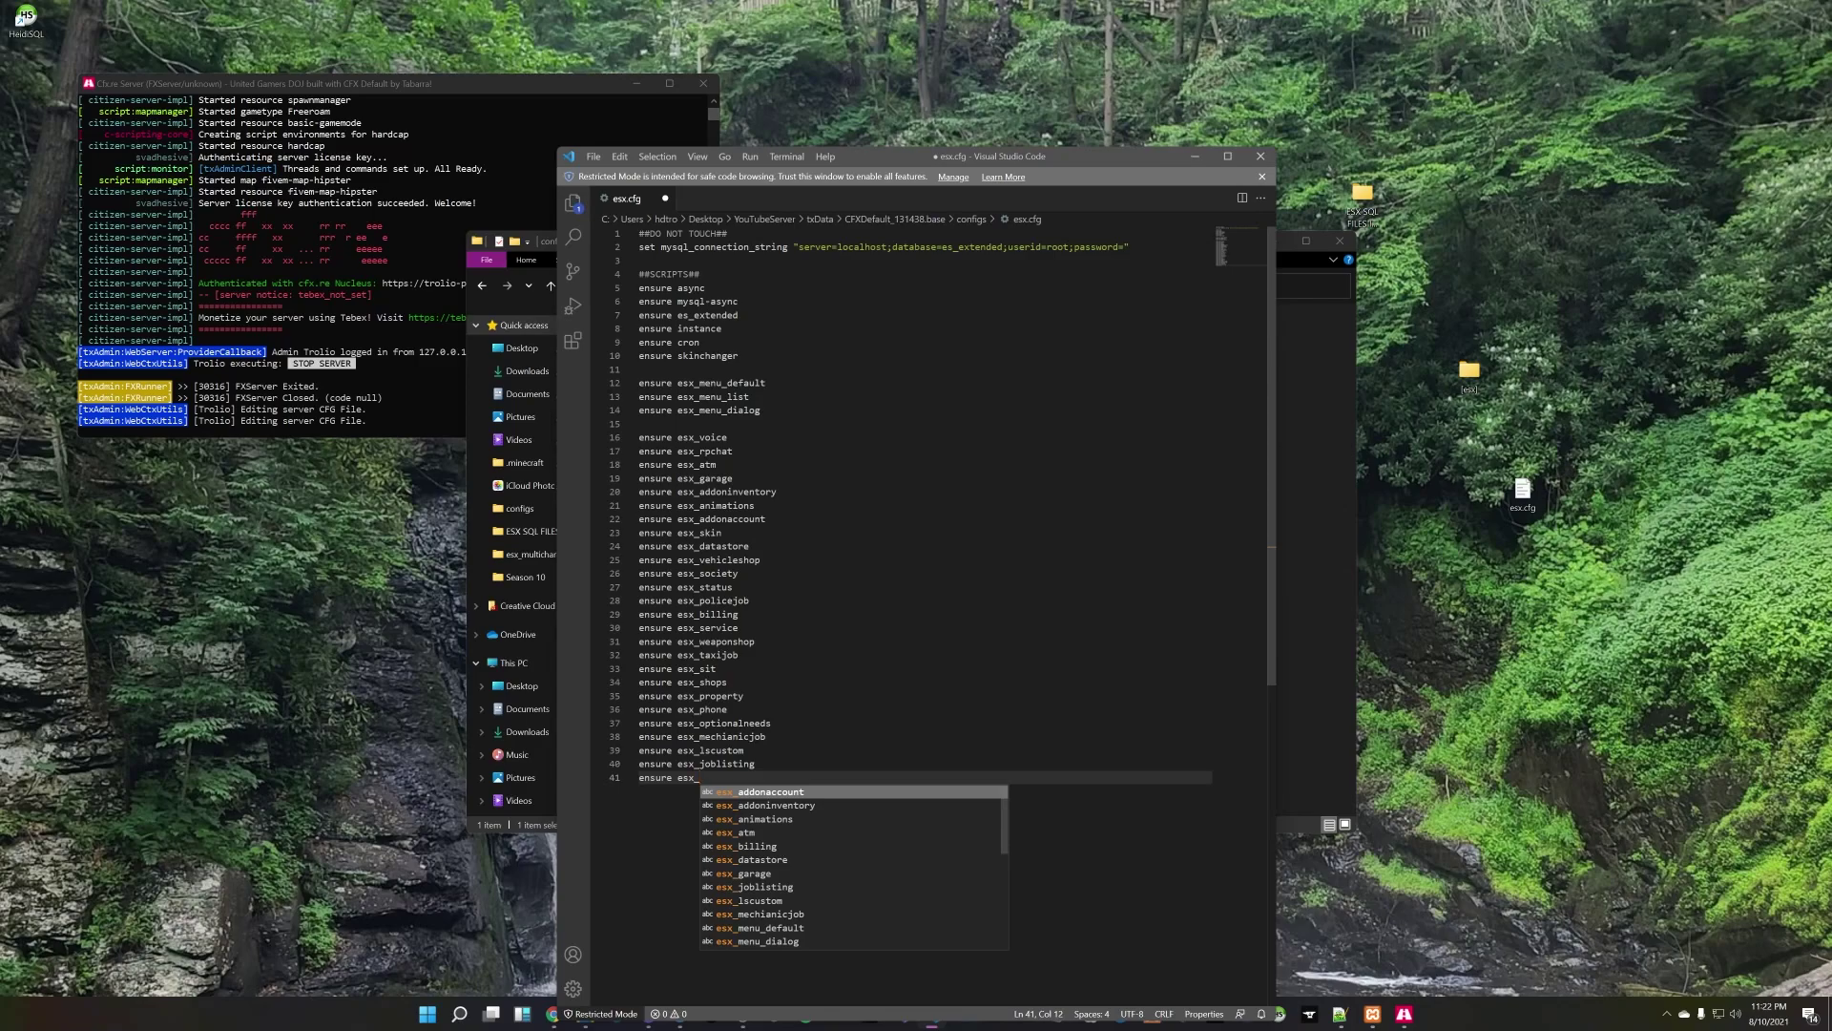
type("identity")
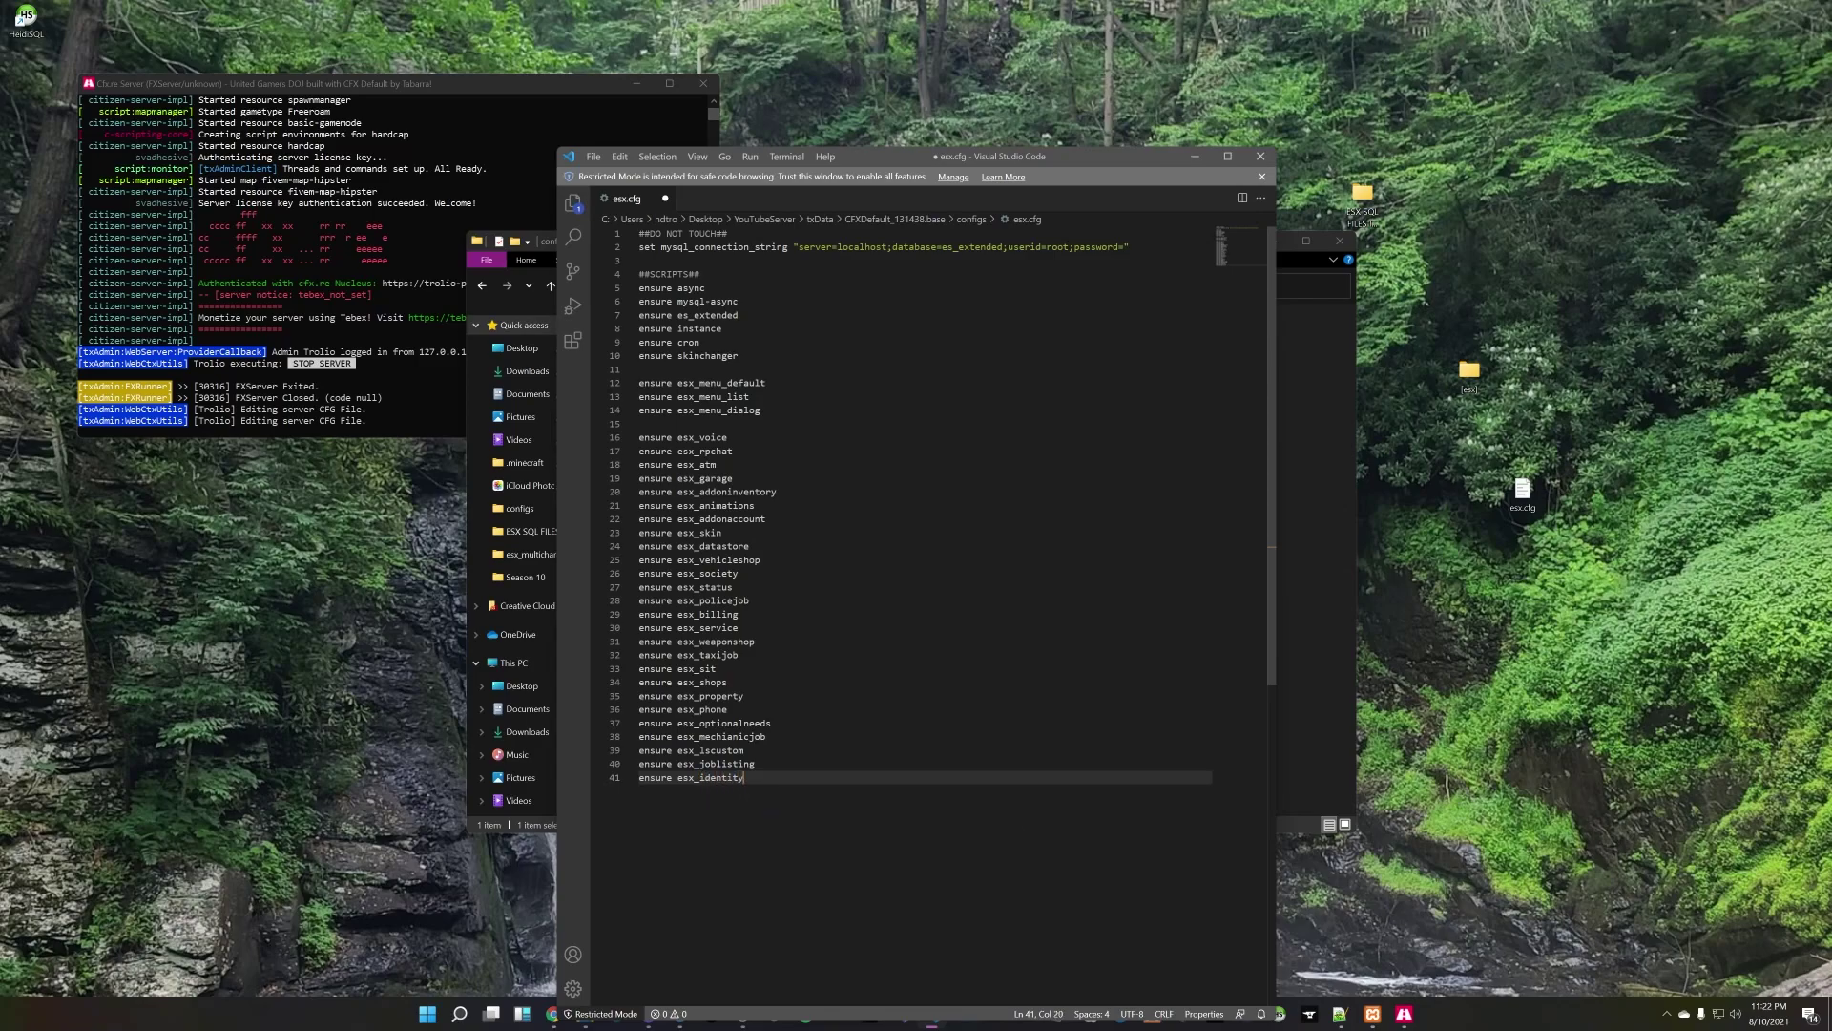
key("Return")
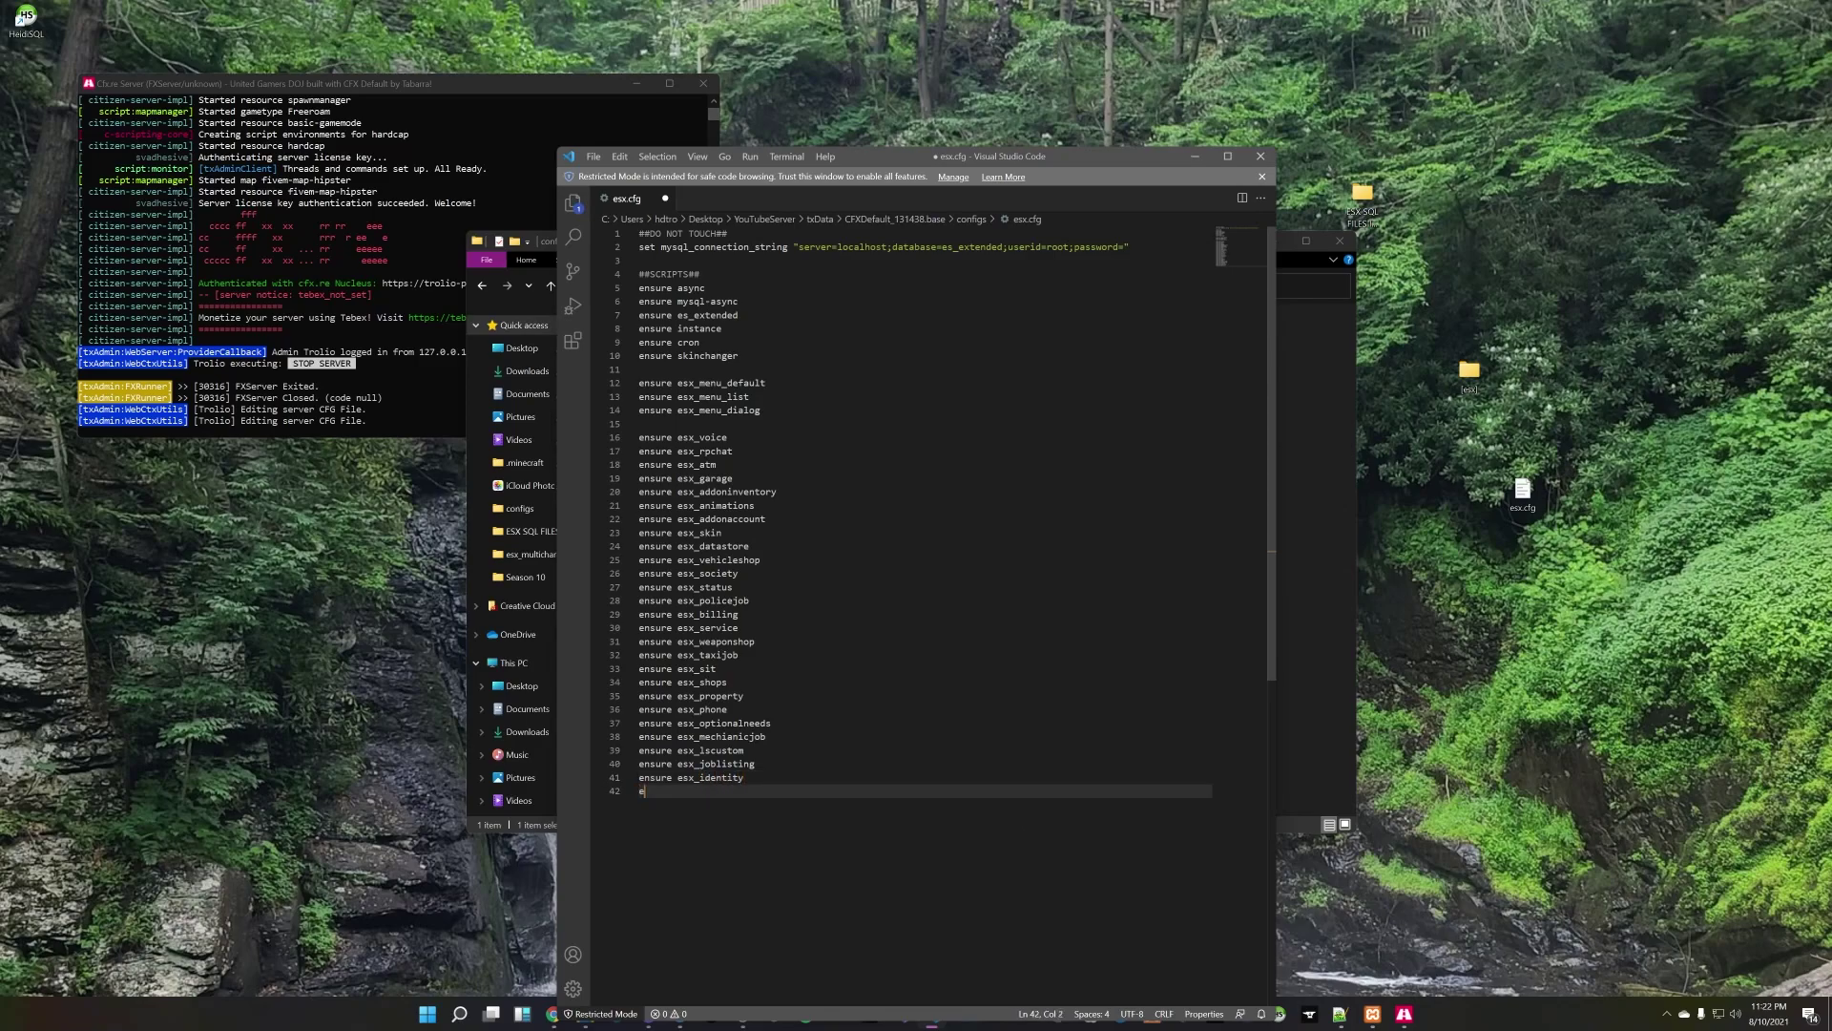
type("ensure esx_")
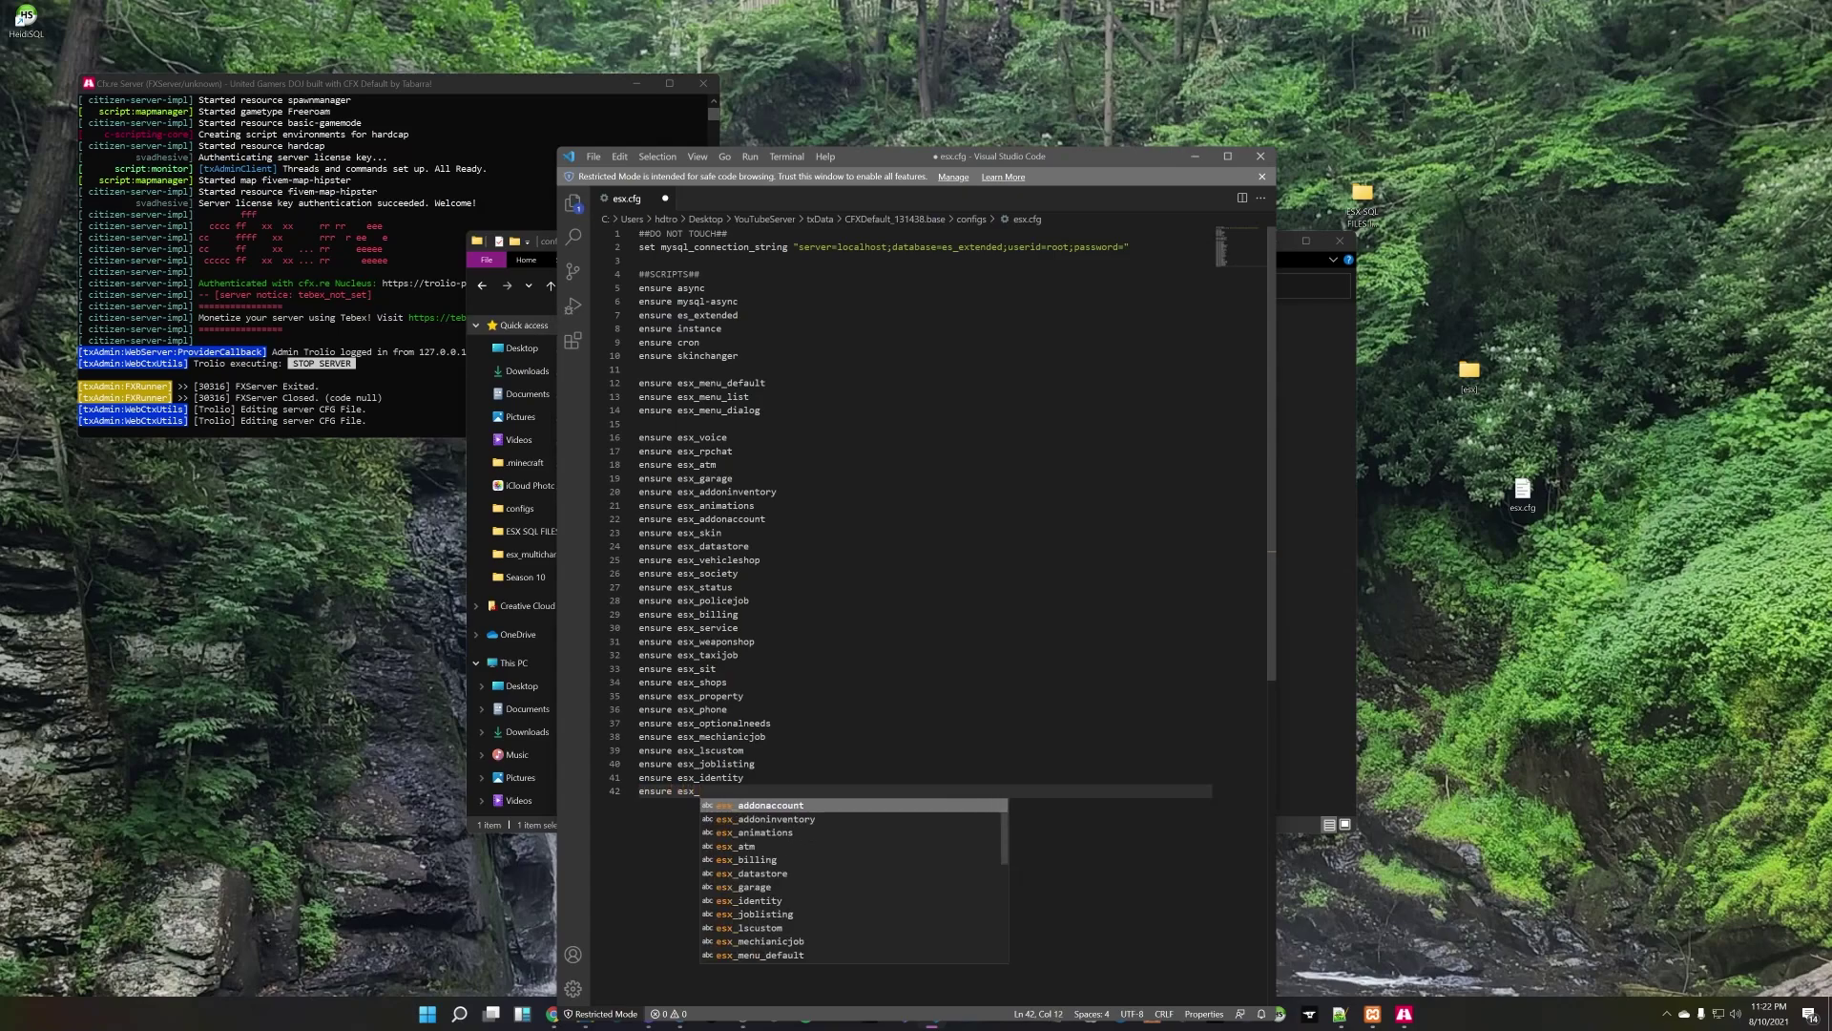
type("h")
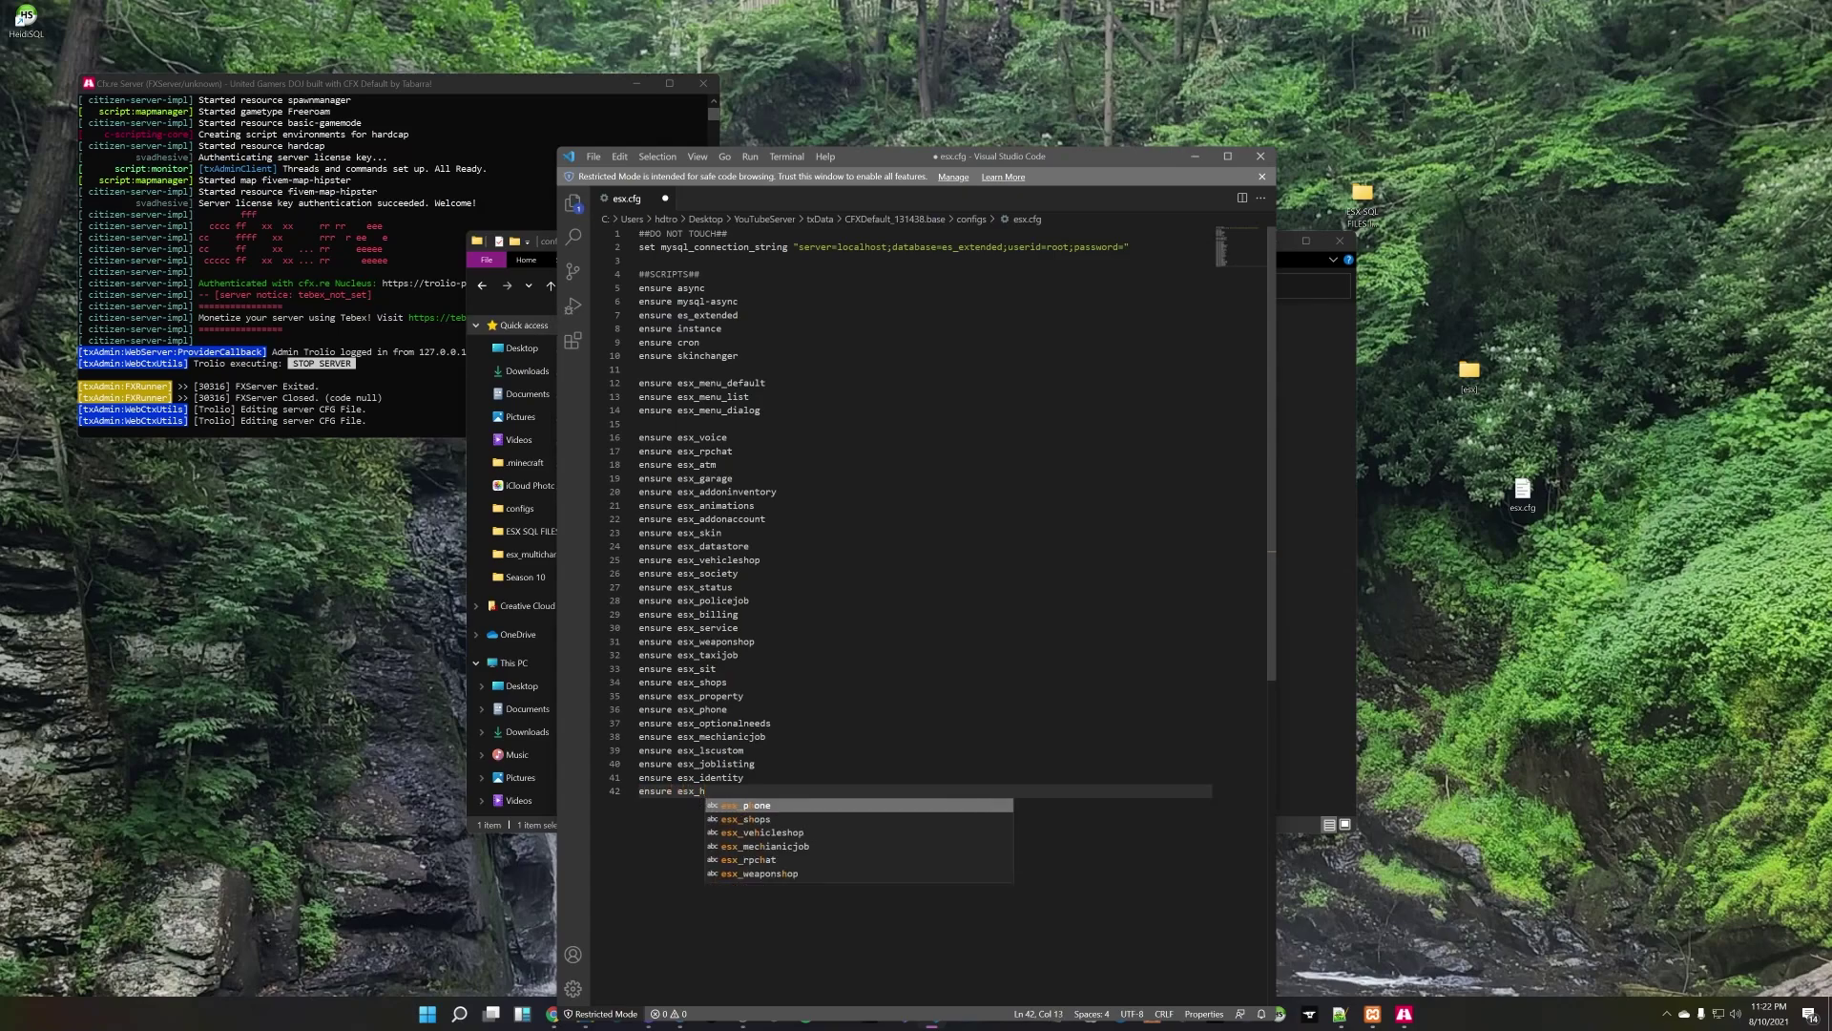
type("oldup")
key("Return")
Step: Add ensure lines for esx_drugs and esx_cruisecontrol below esx_holdup
type("ensure ")
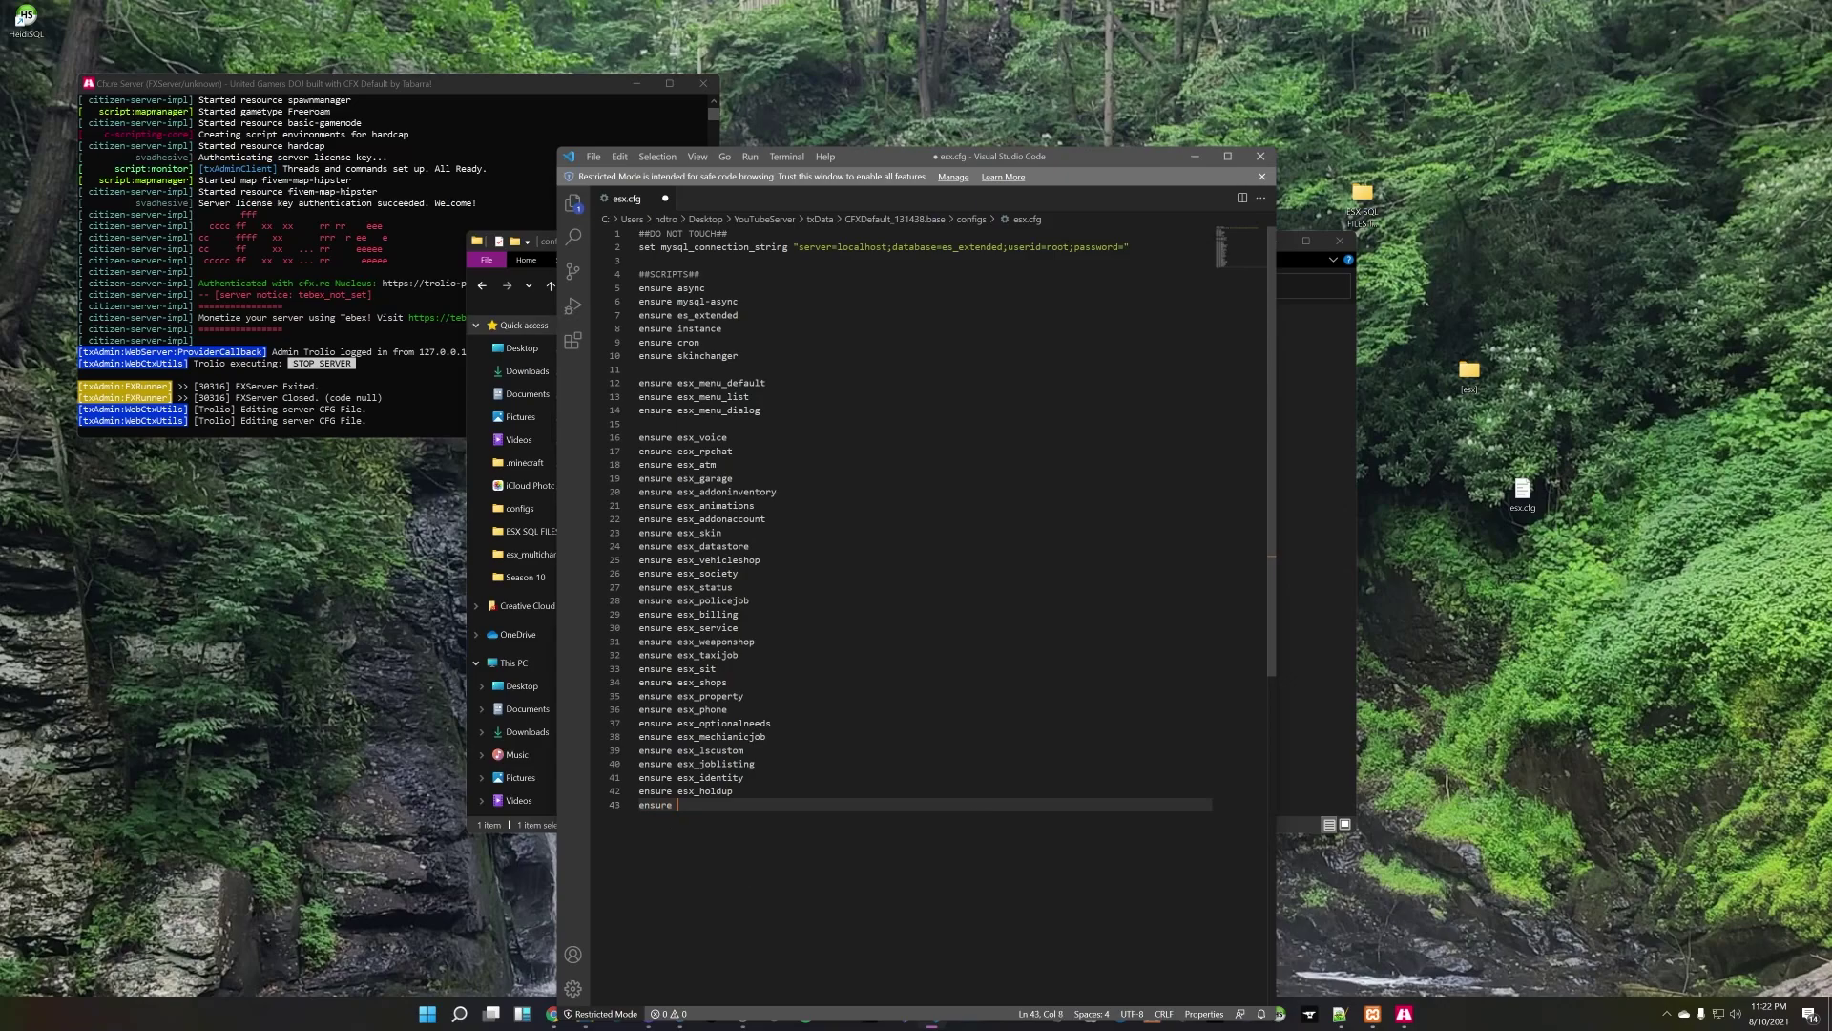
type("esx_")
type("drugs")
key("Return")
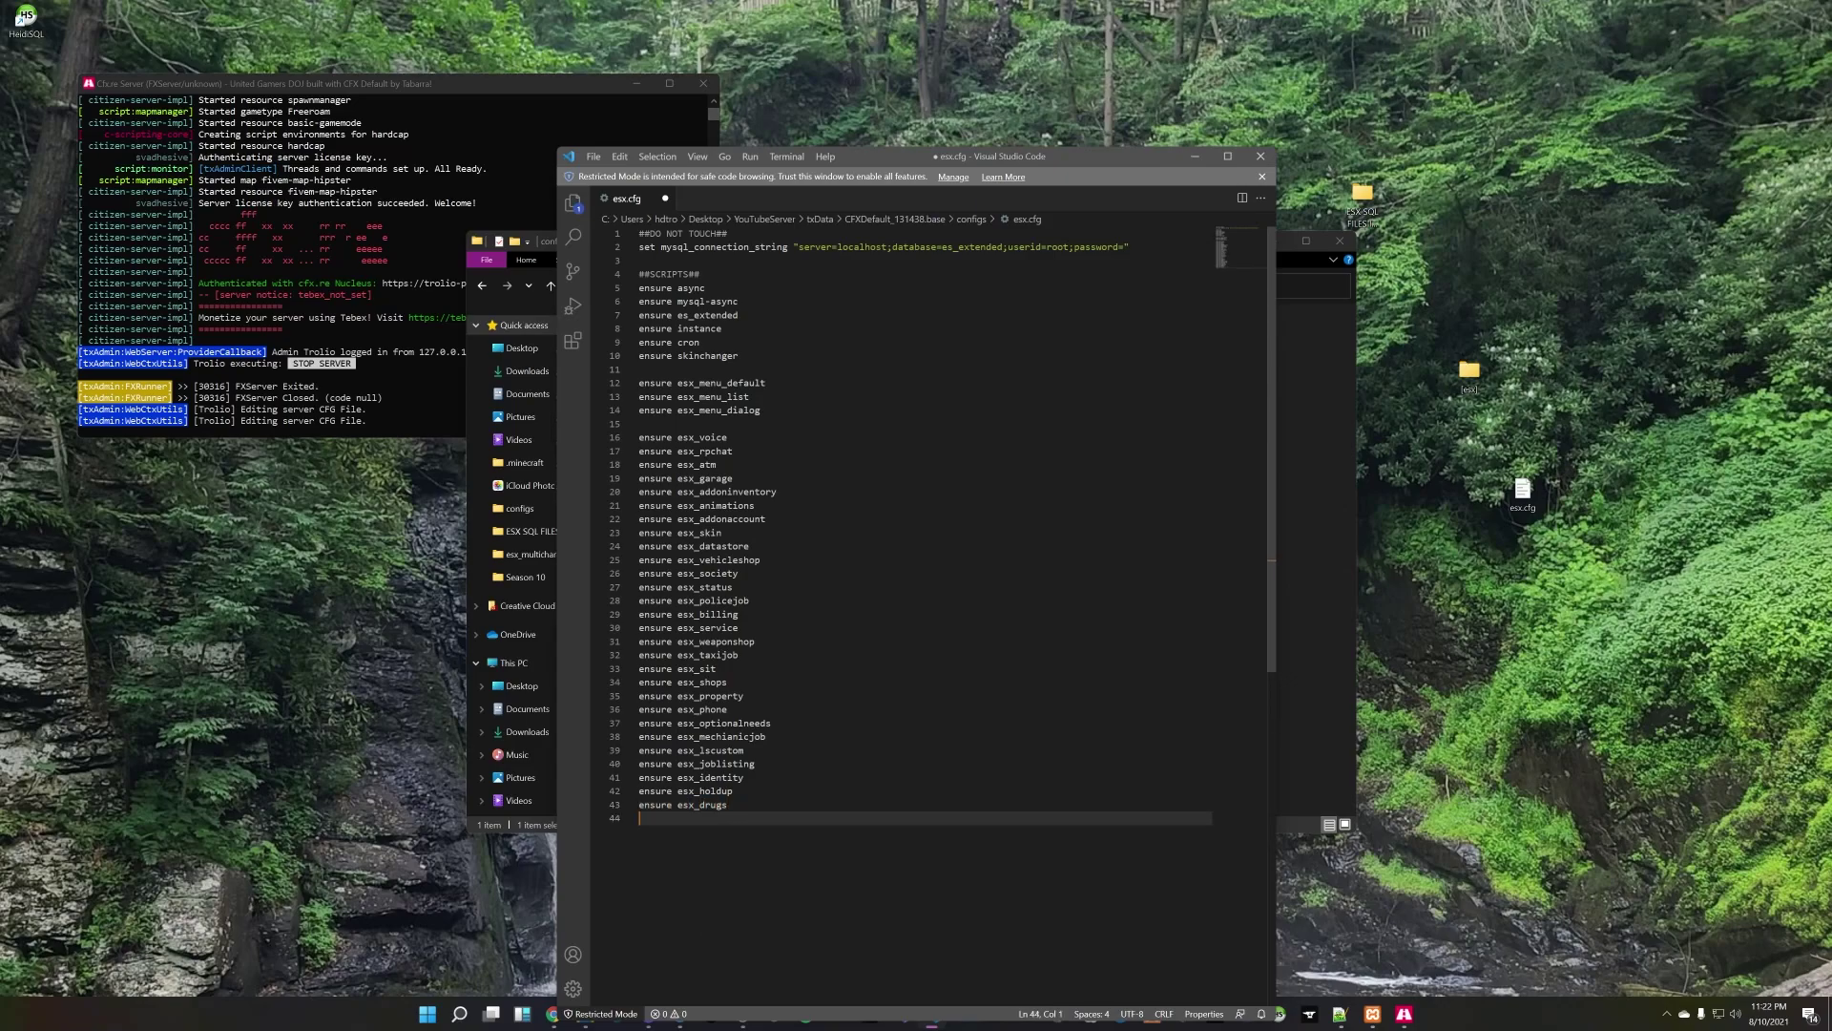
type("ensure esx_")
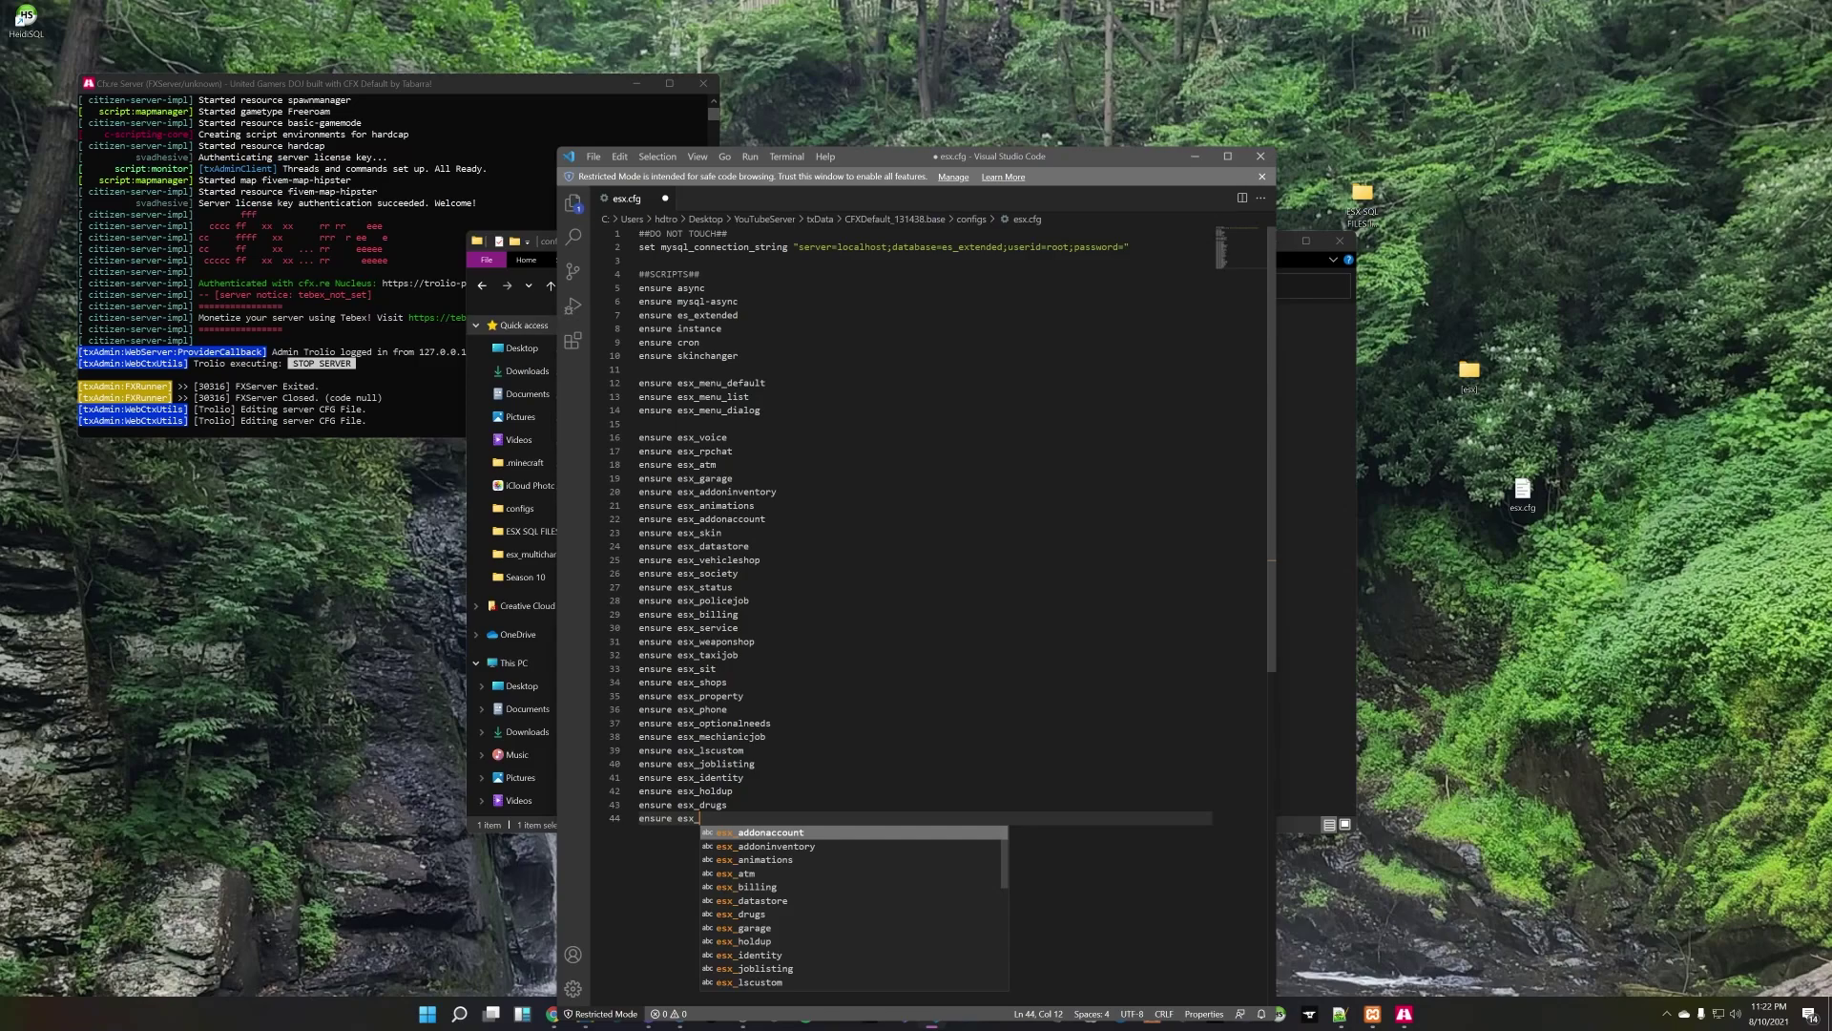
type("cruisecron")
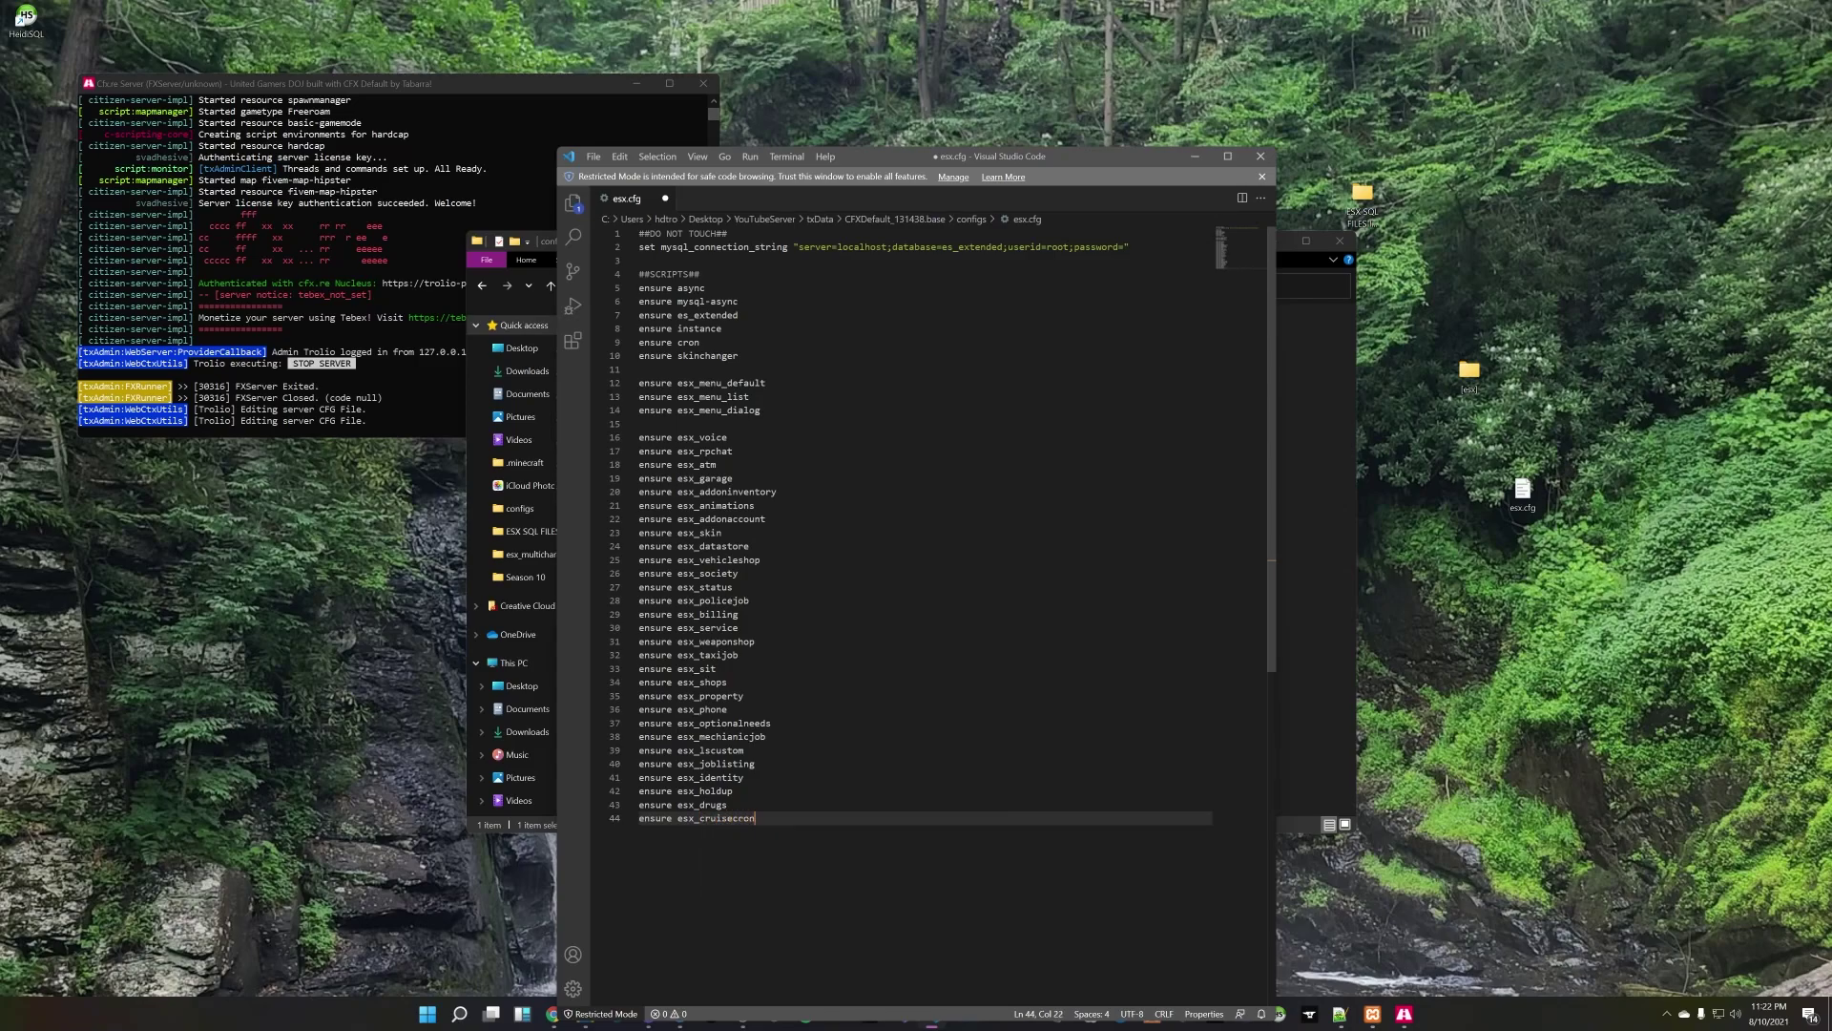
key("BackSpace")
type("ontrol")
key("Return")
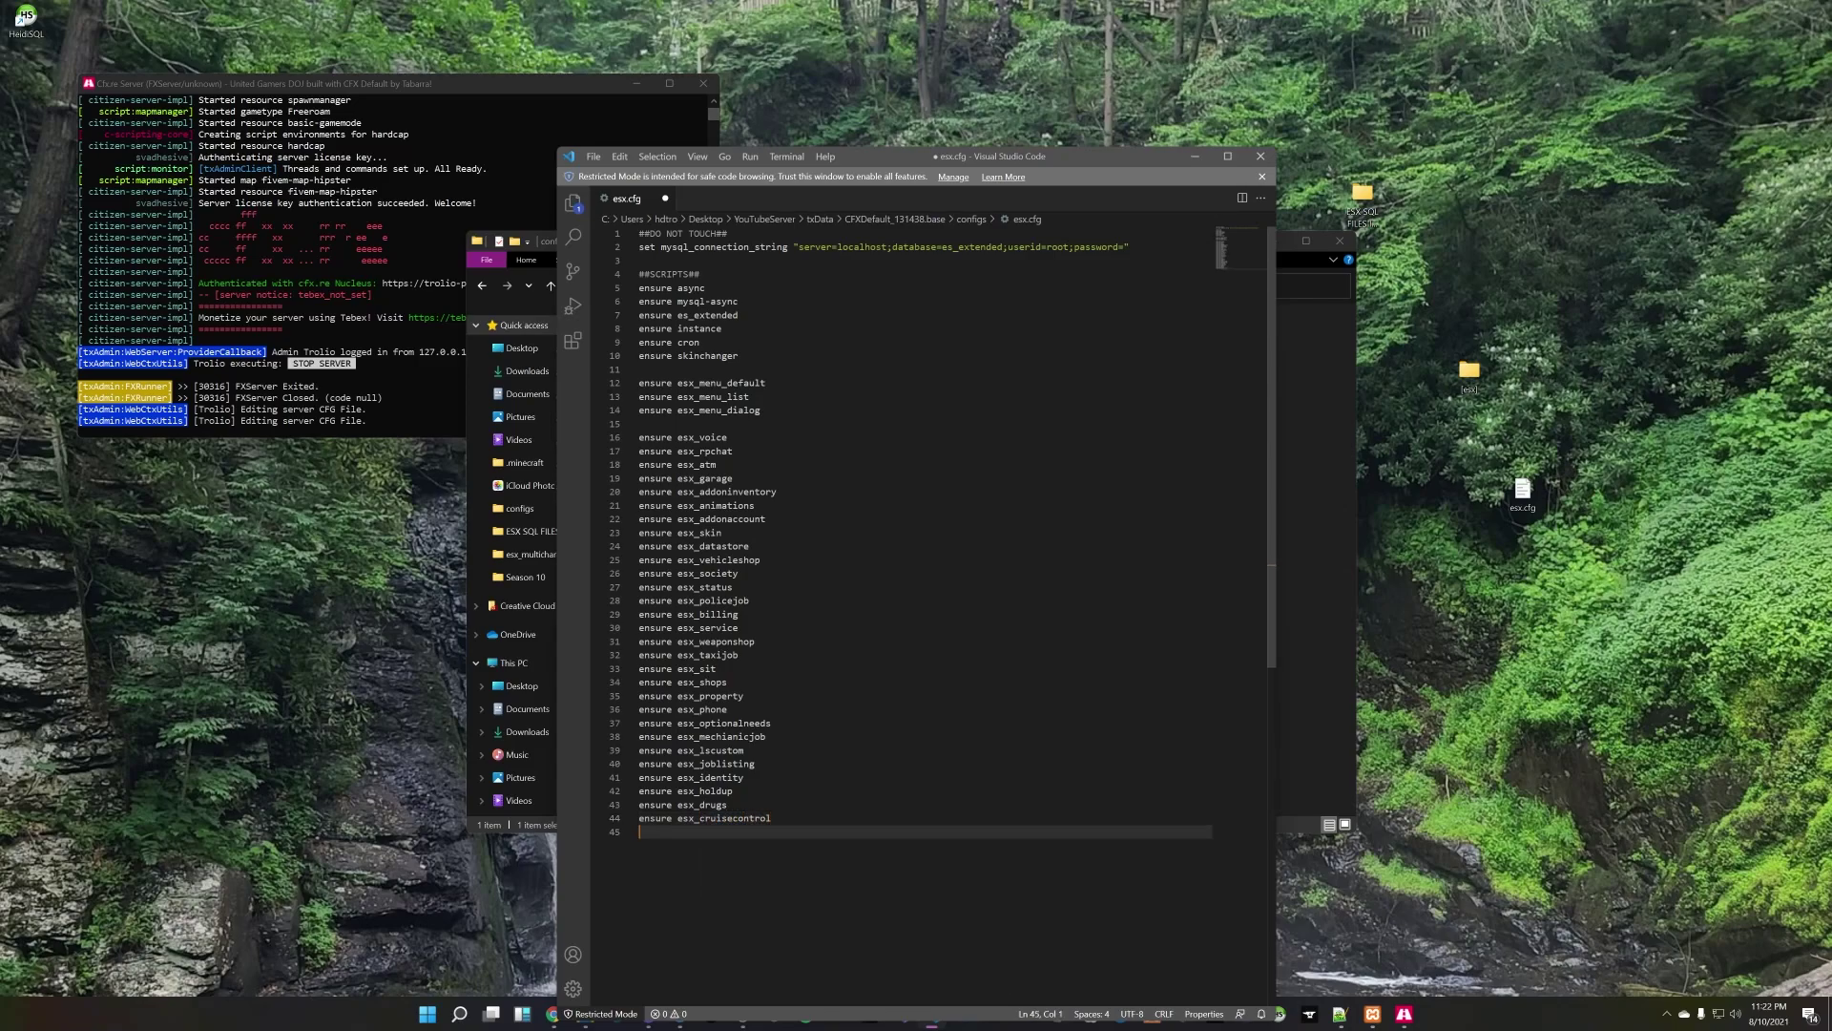
Step: Add ensure lines for esx_clotheshop and esx_boat below esx_cruisecontrol
type("ensure es")
key("Escape")
type("x_")
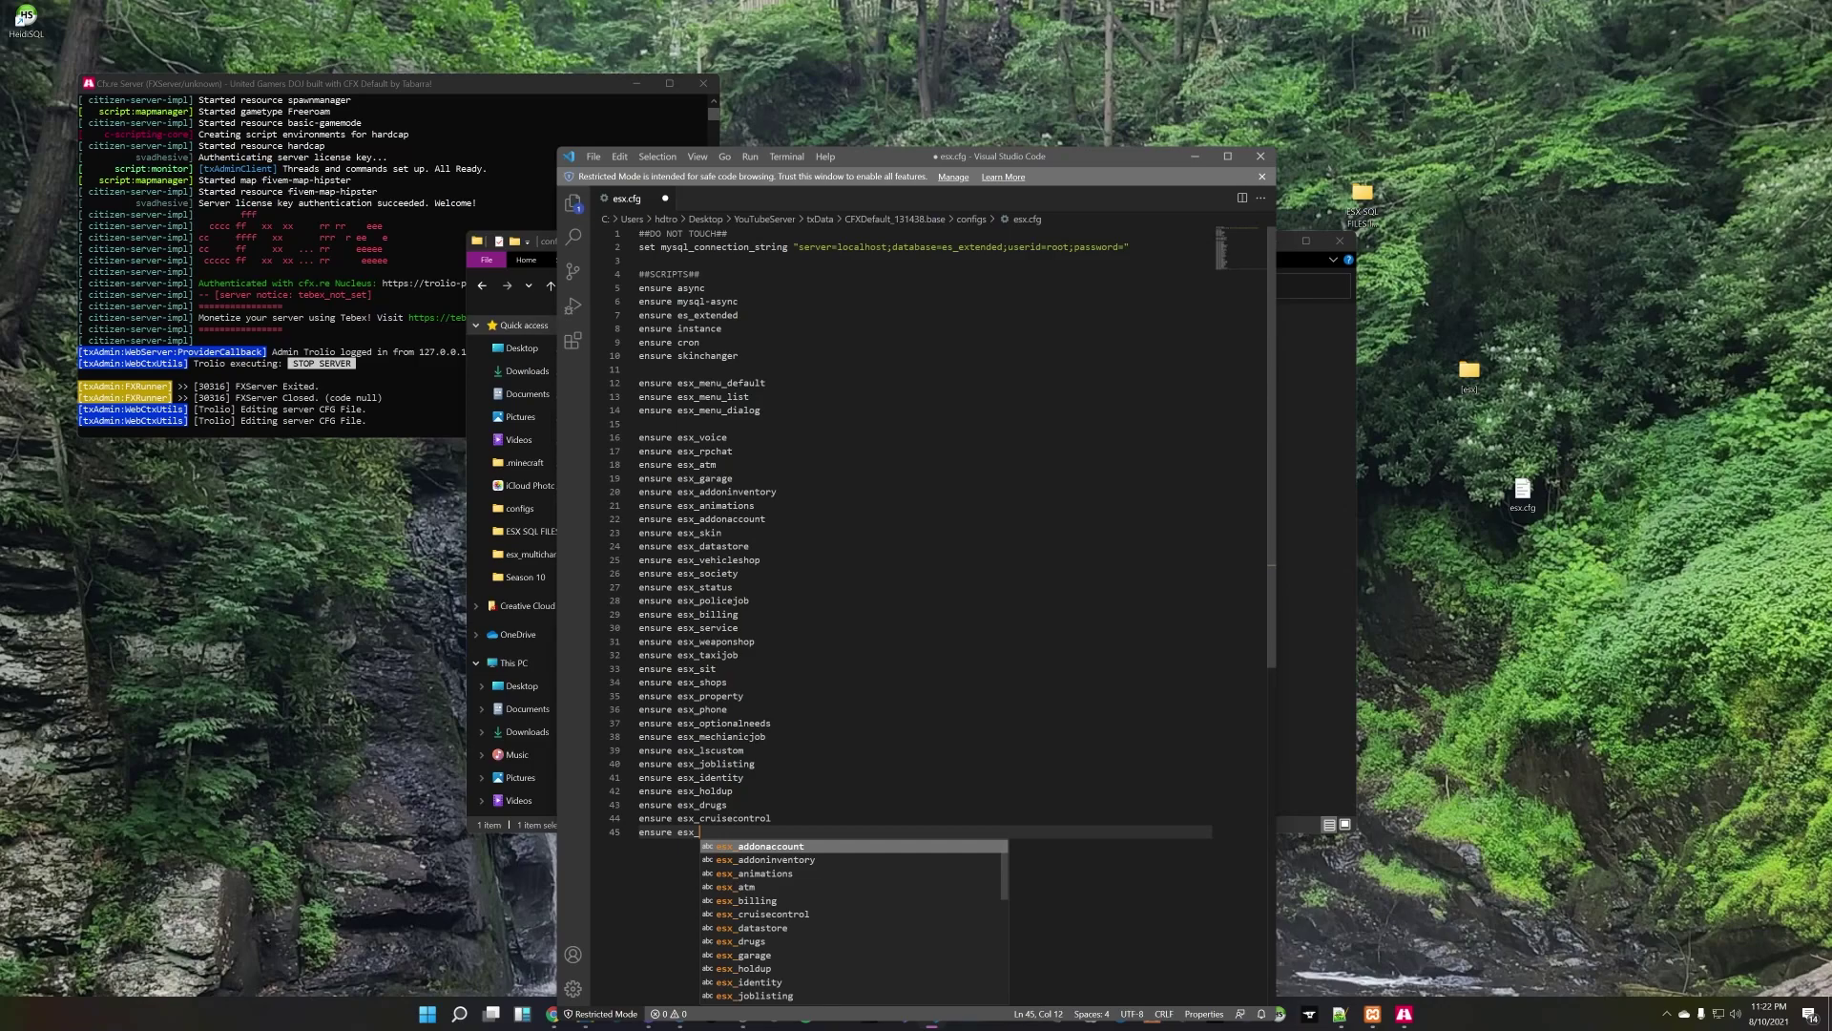
type("clotheshop")
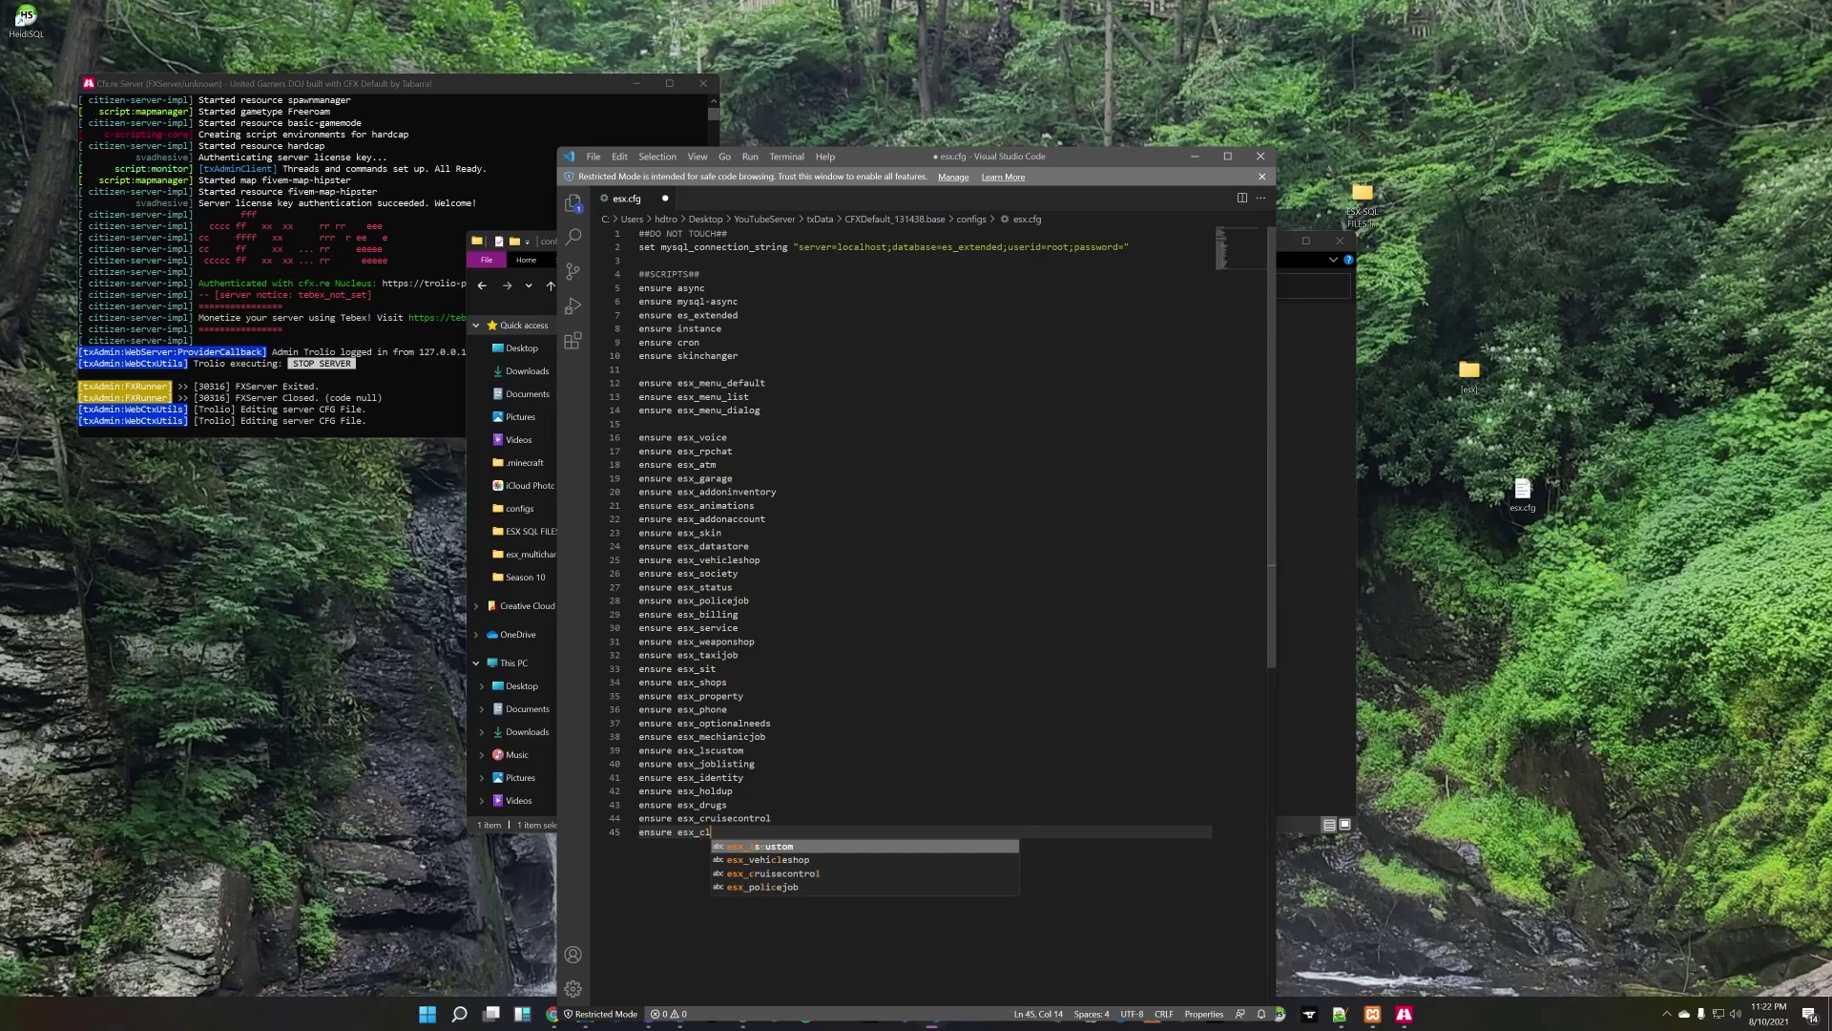
key("Return")
type("ensure")
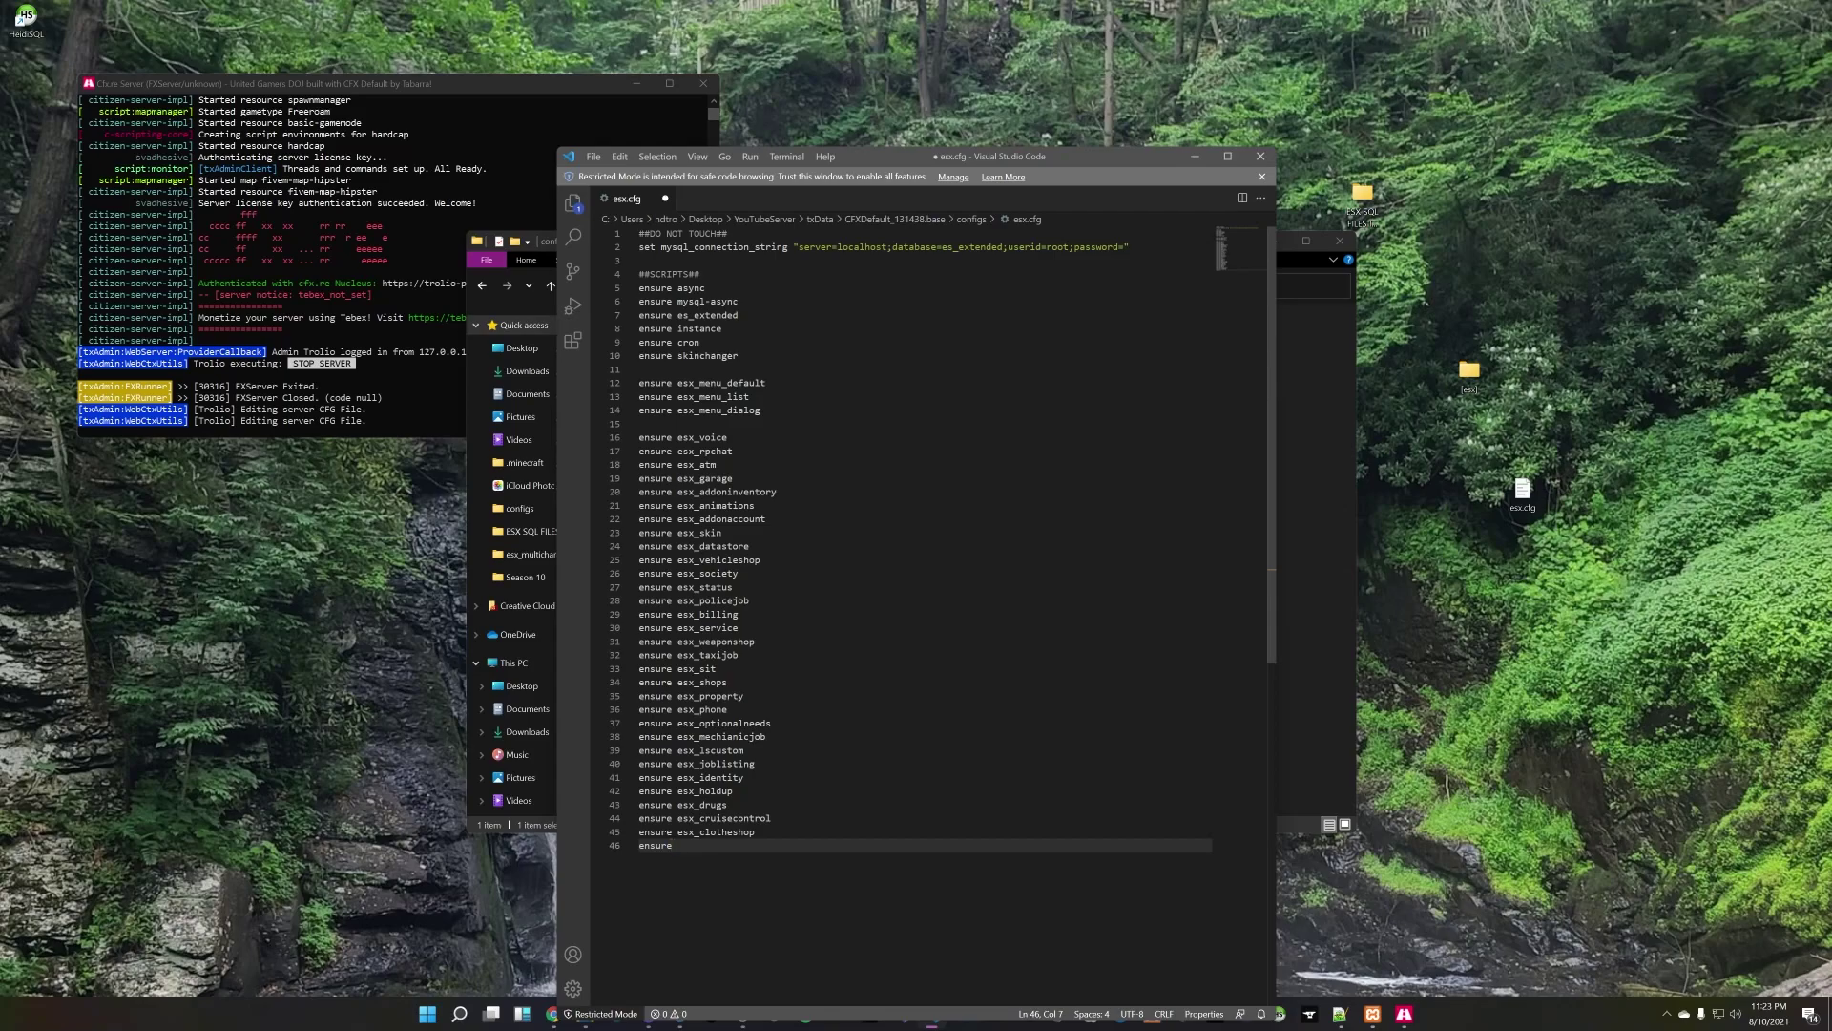
type("esx_")
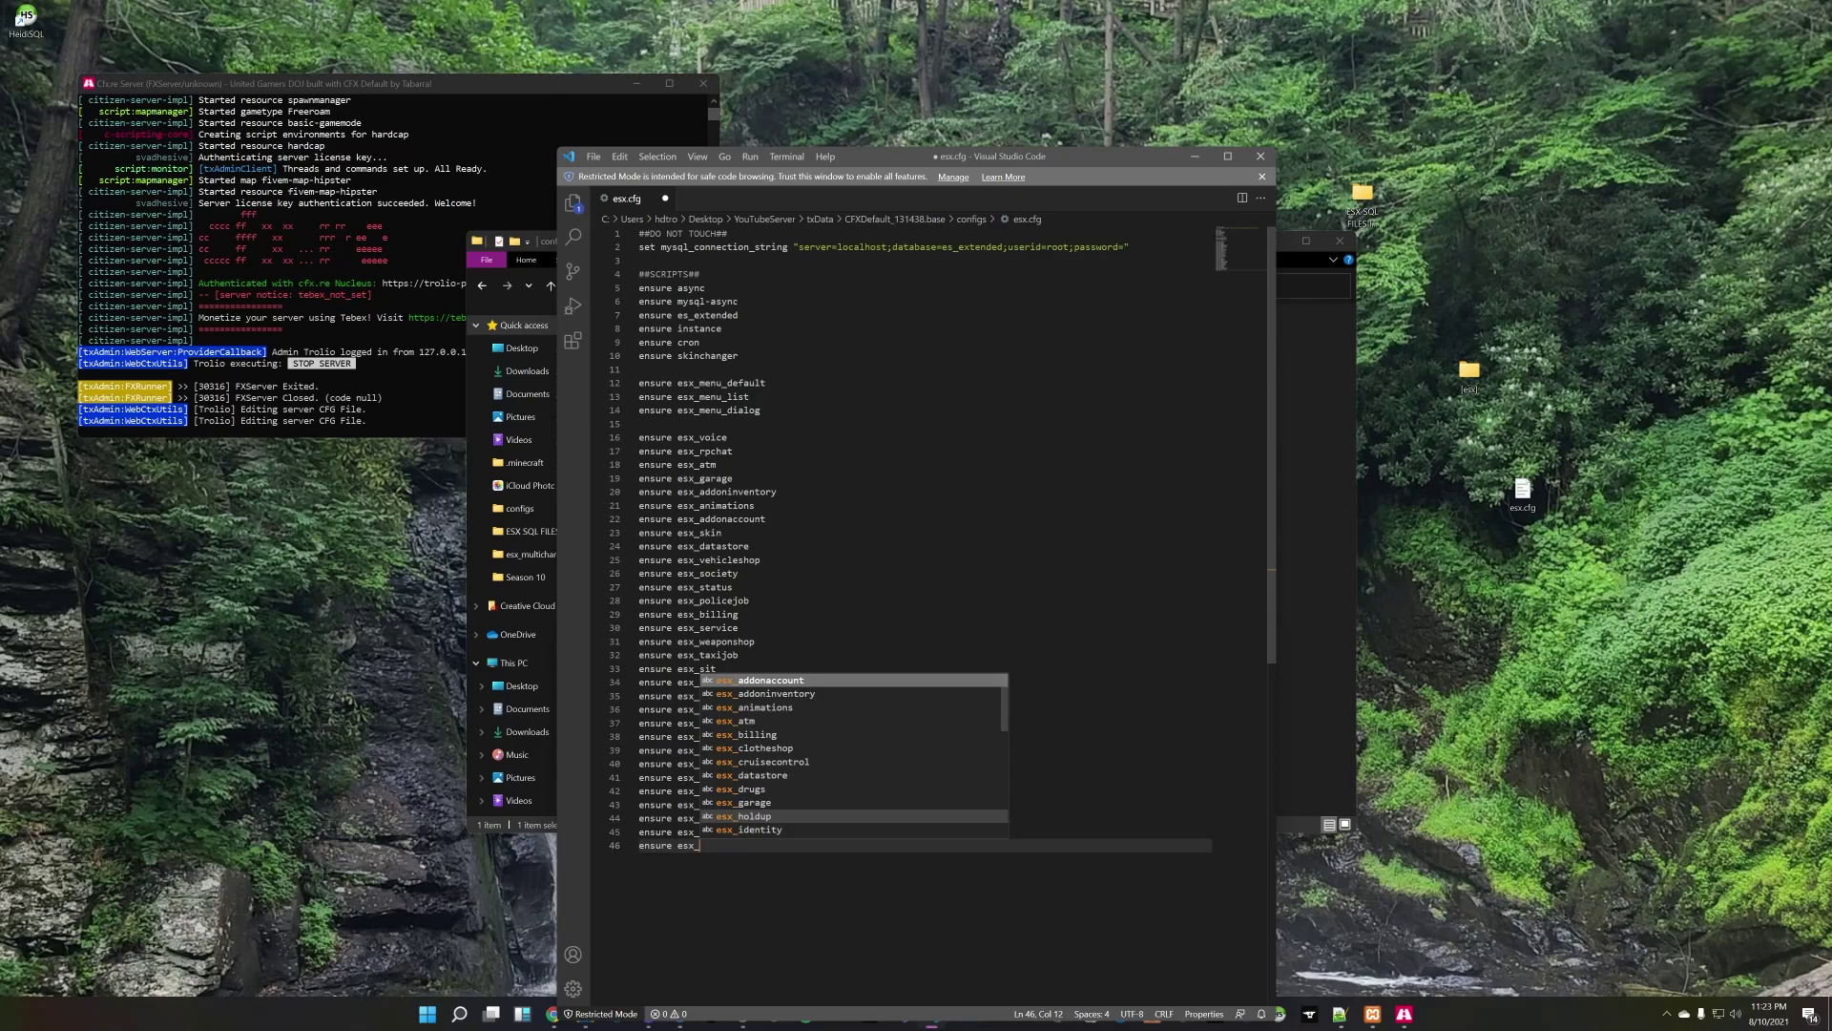
type("boat")
key("Return")
Step: Add ensure lines for esx_basicneeds and esx_barbershop below esx_boat
type("ensure ")
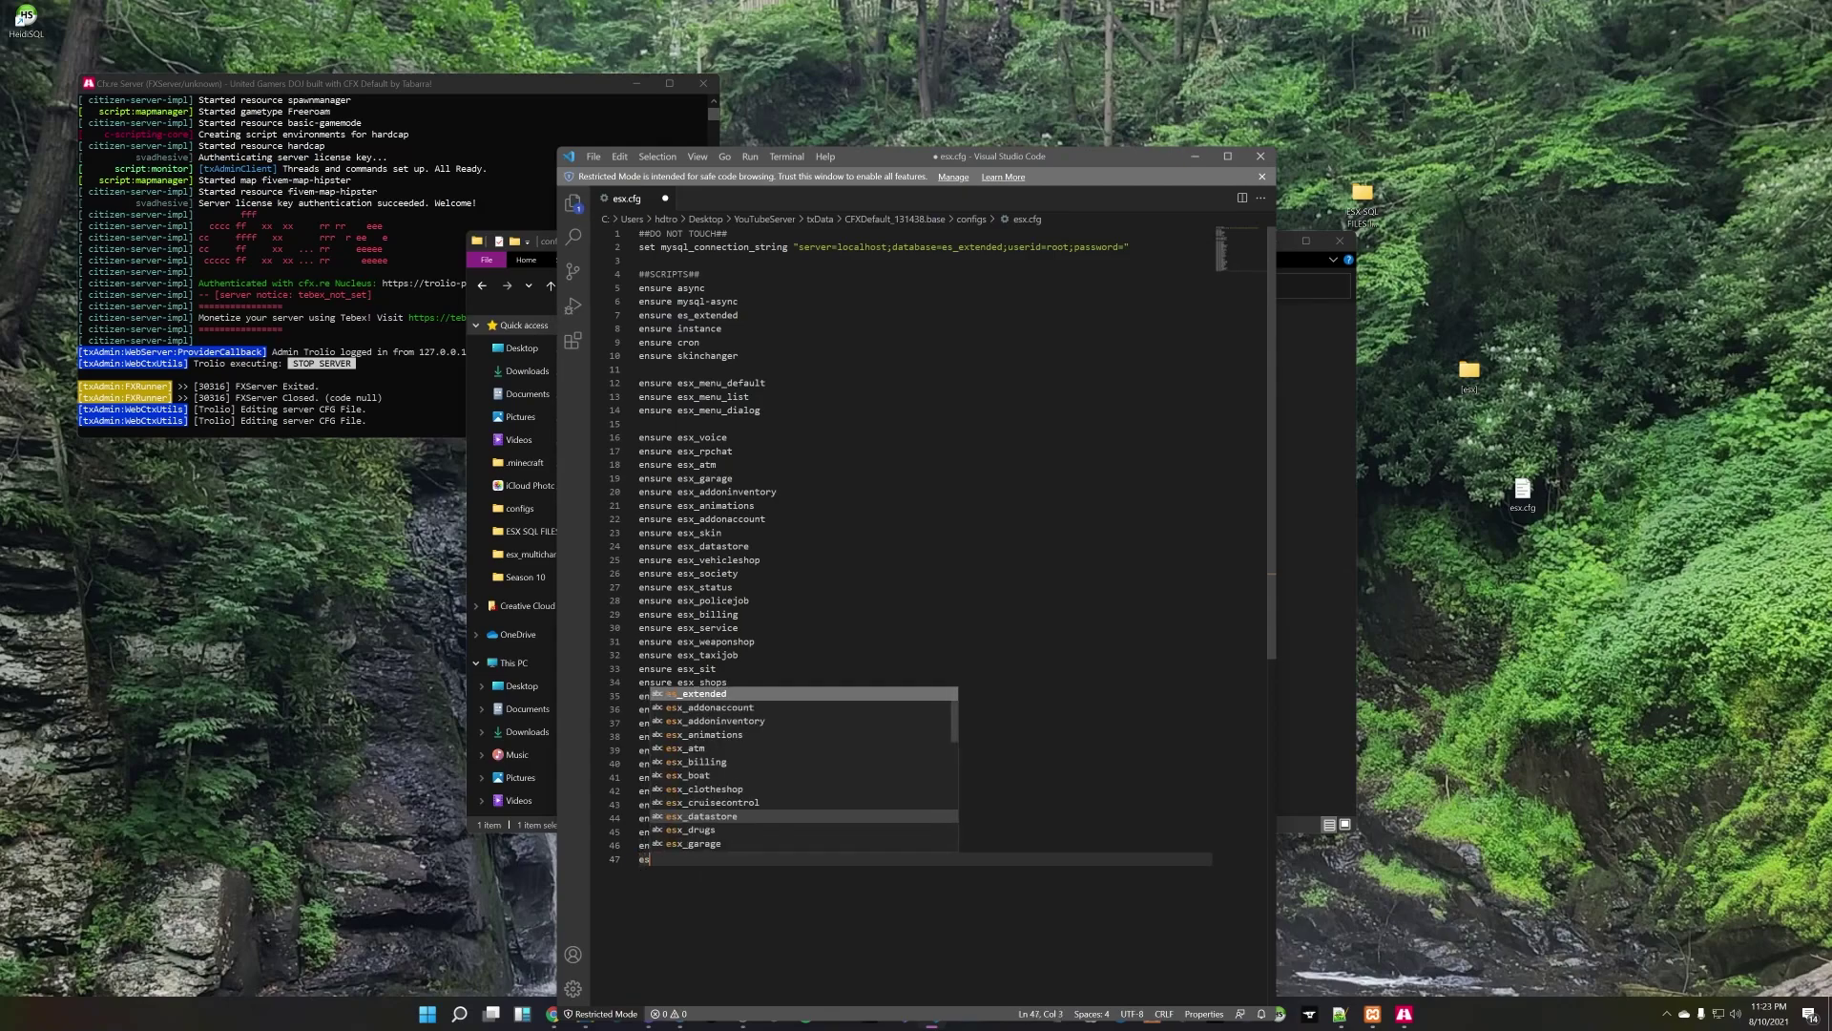
type("esx_")
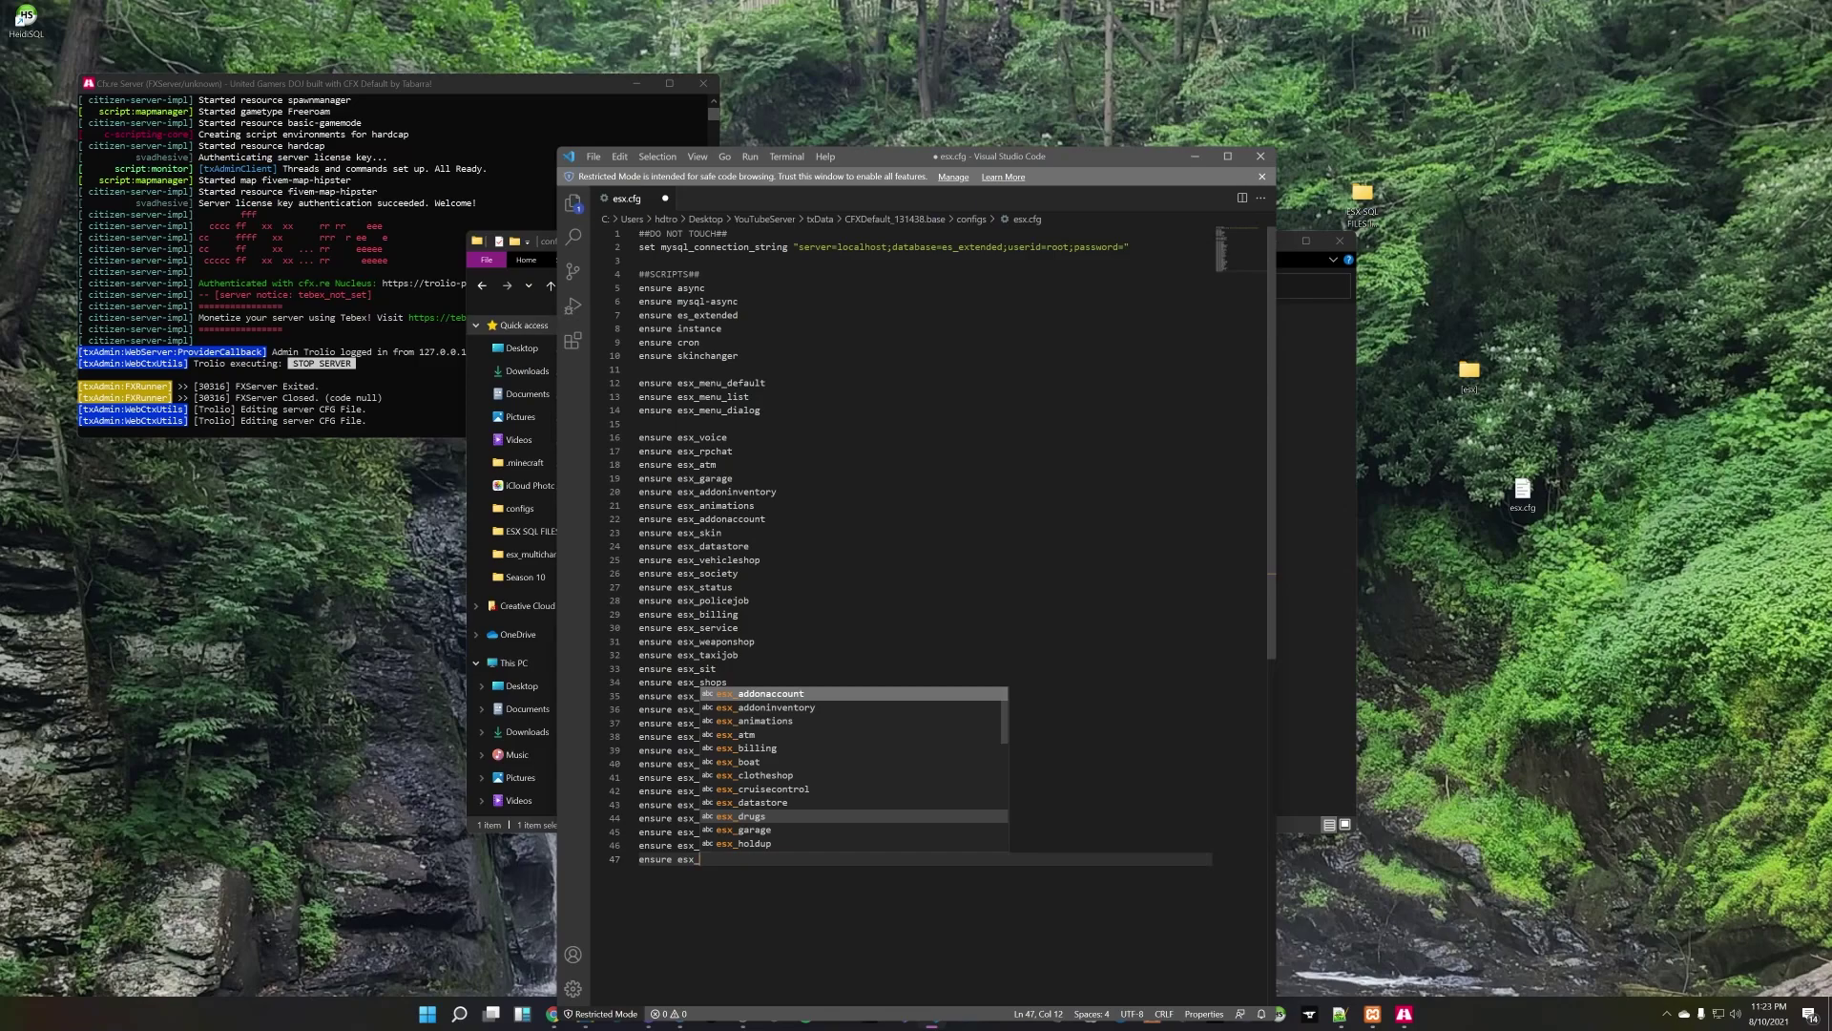
type("basicneeds")
key("Return")
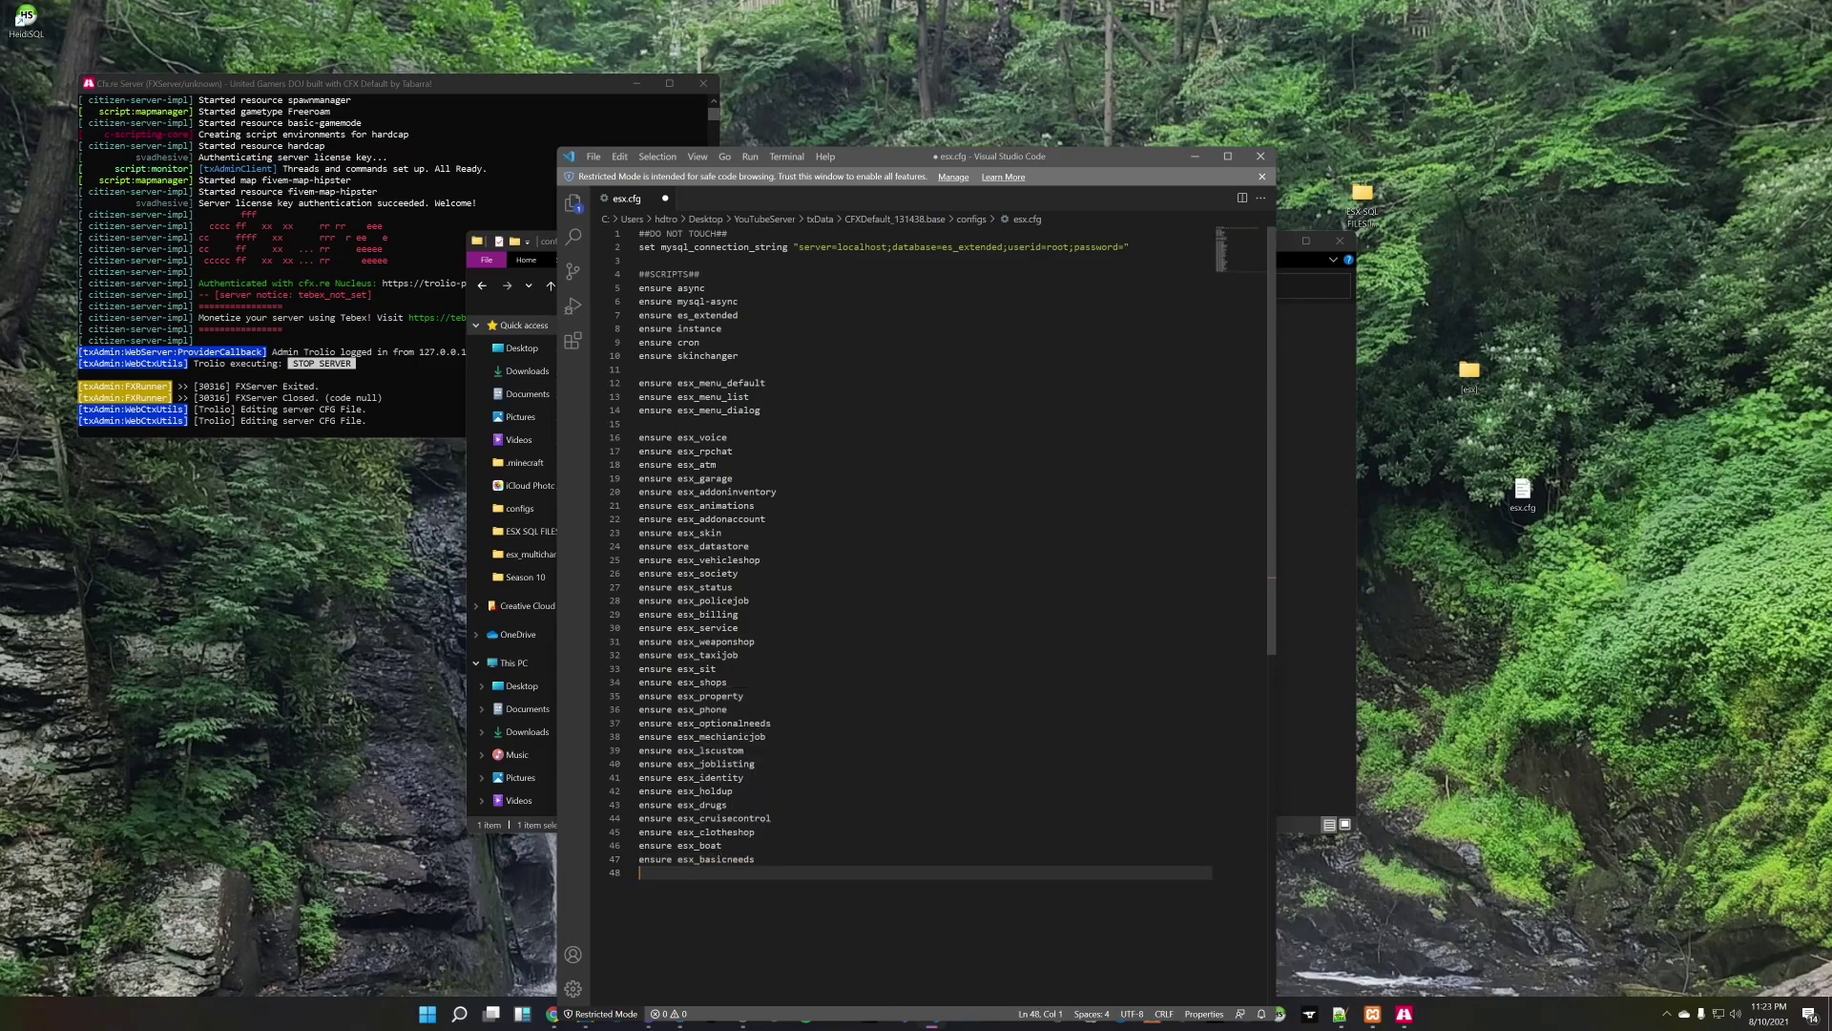
type("ensure esx_")
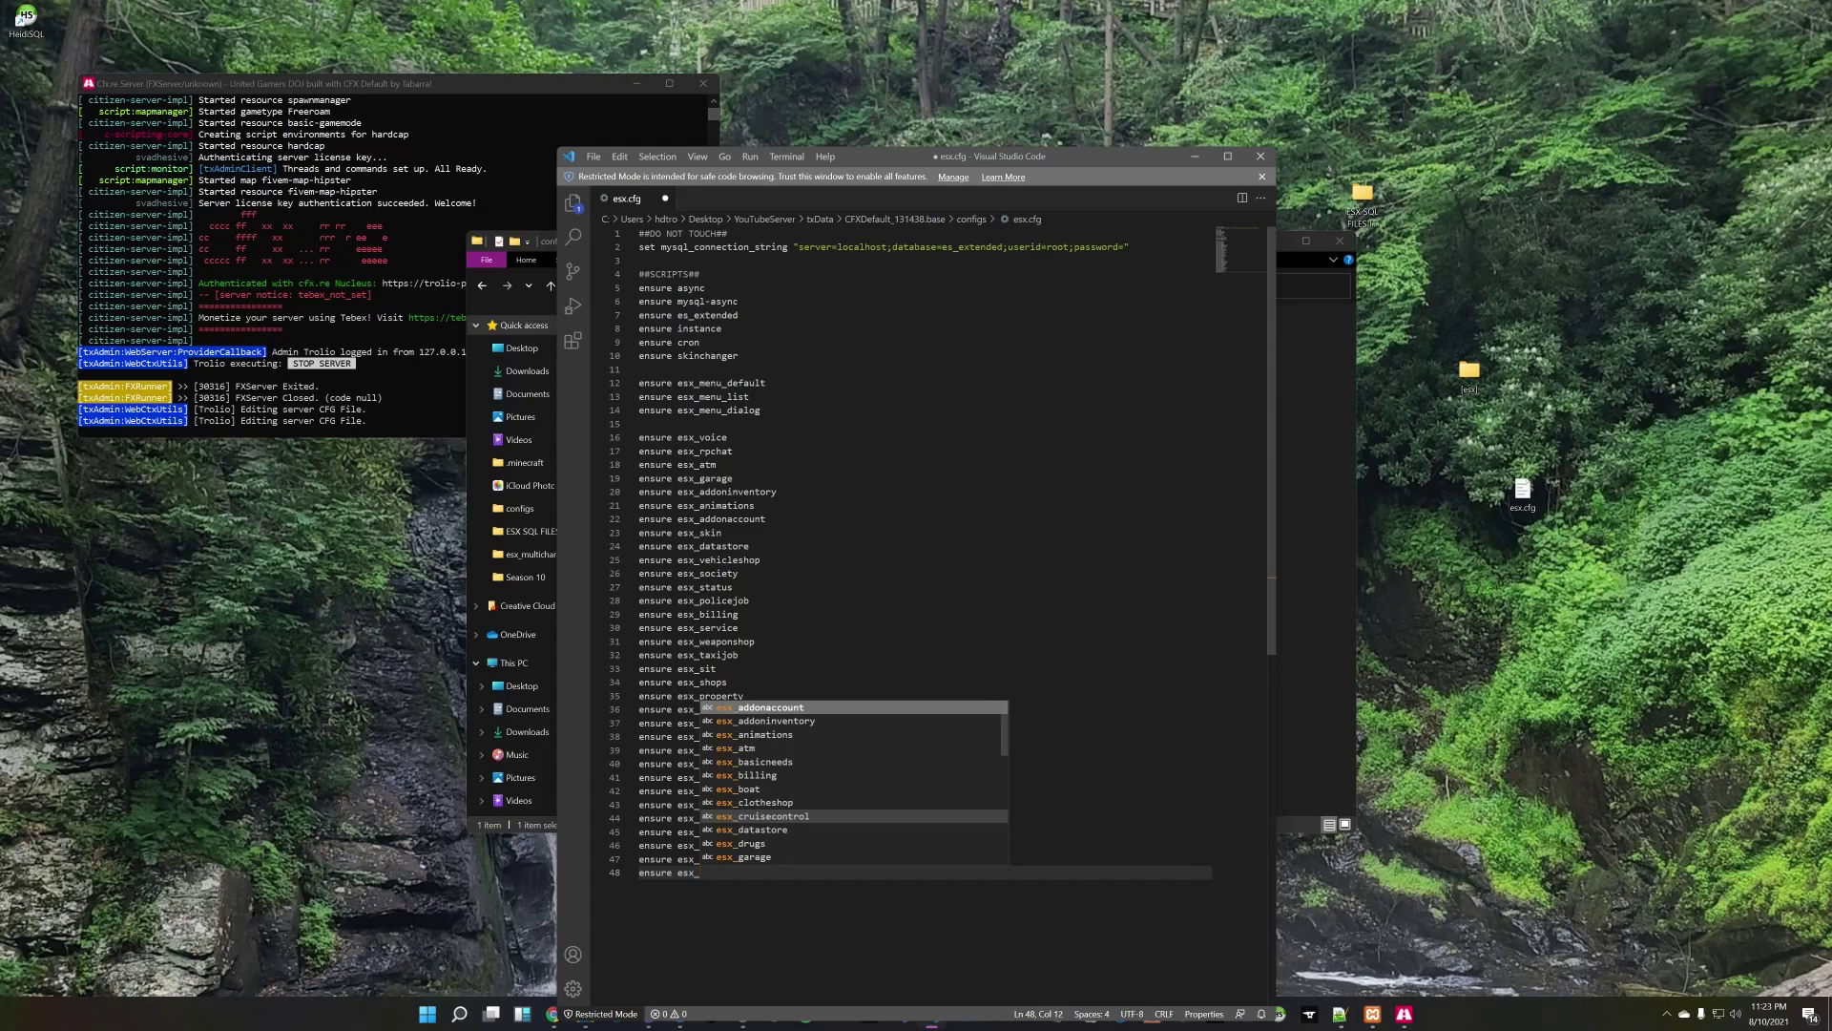
type("barbershop")
key("Return")
Step: Add ensure lines for esx_bankerjob and esx_ambulancejob below esx_barbershop
type("ensure esx_")
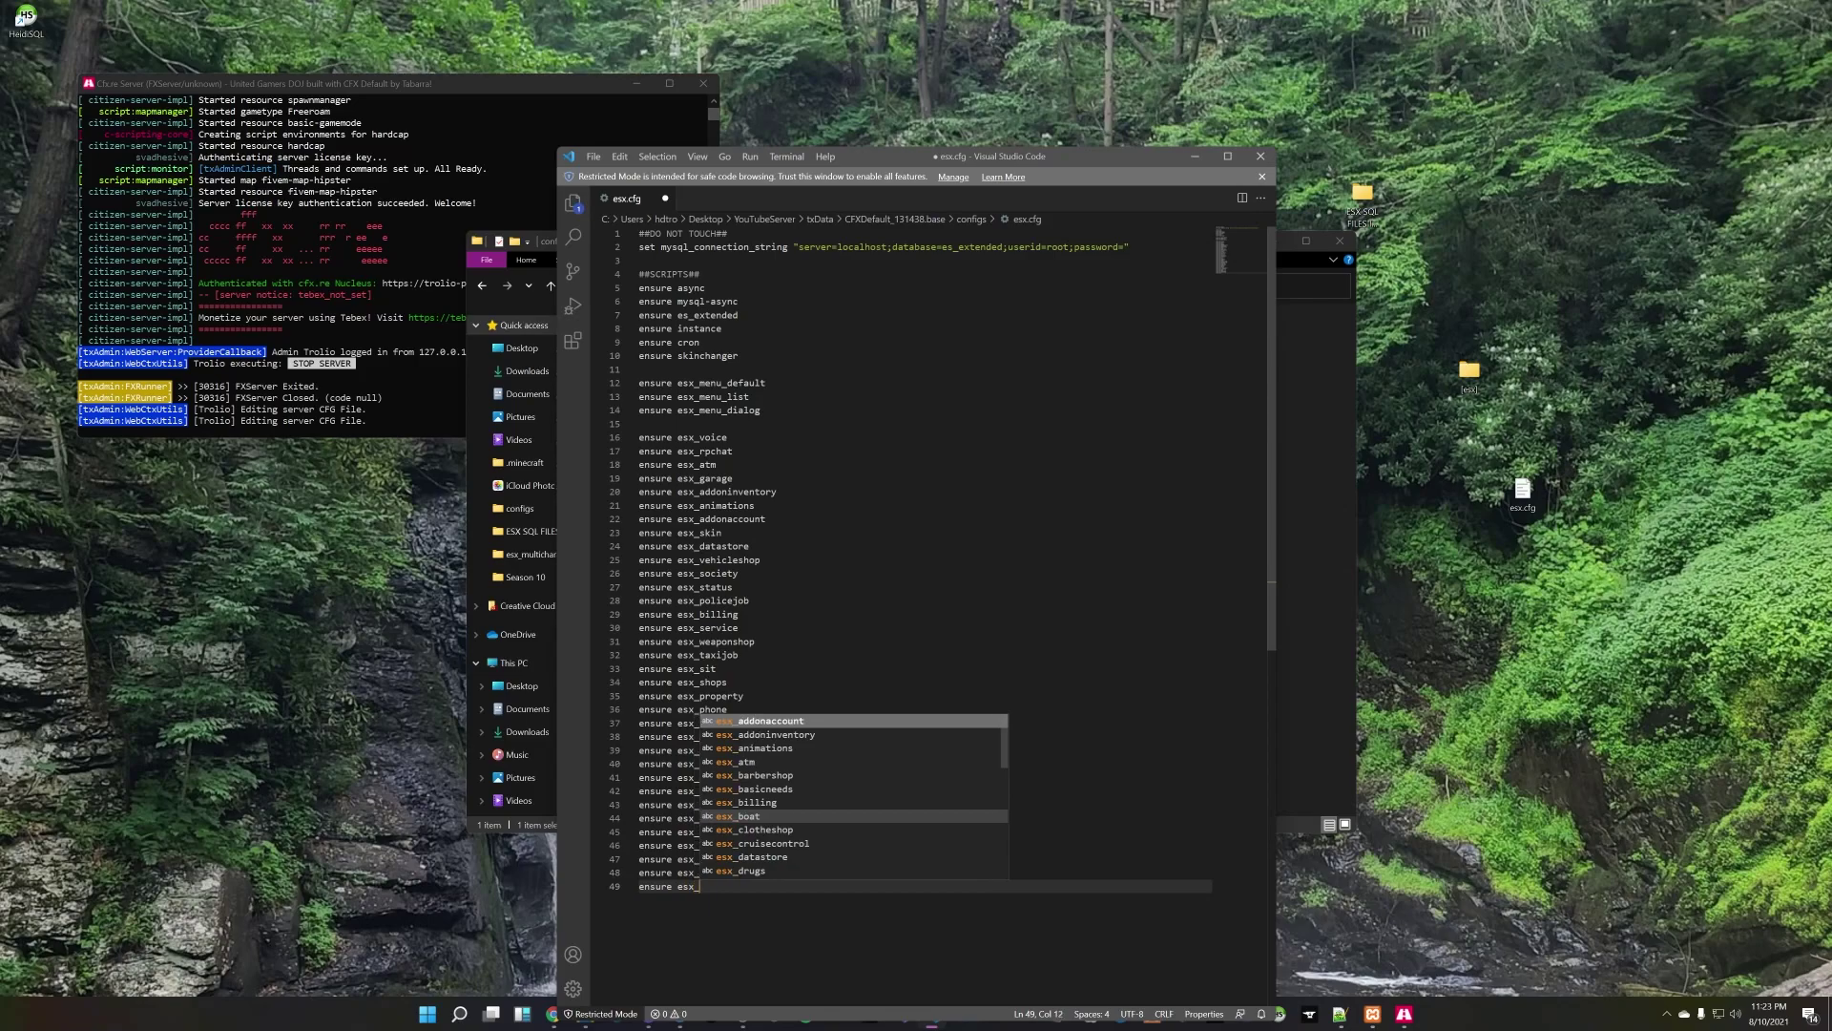
type("ban")
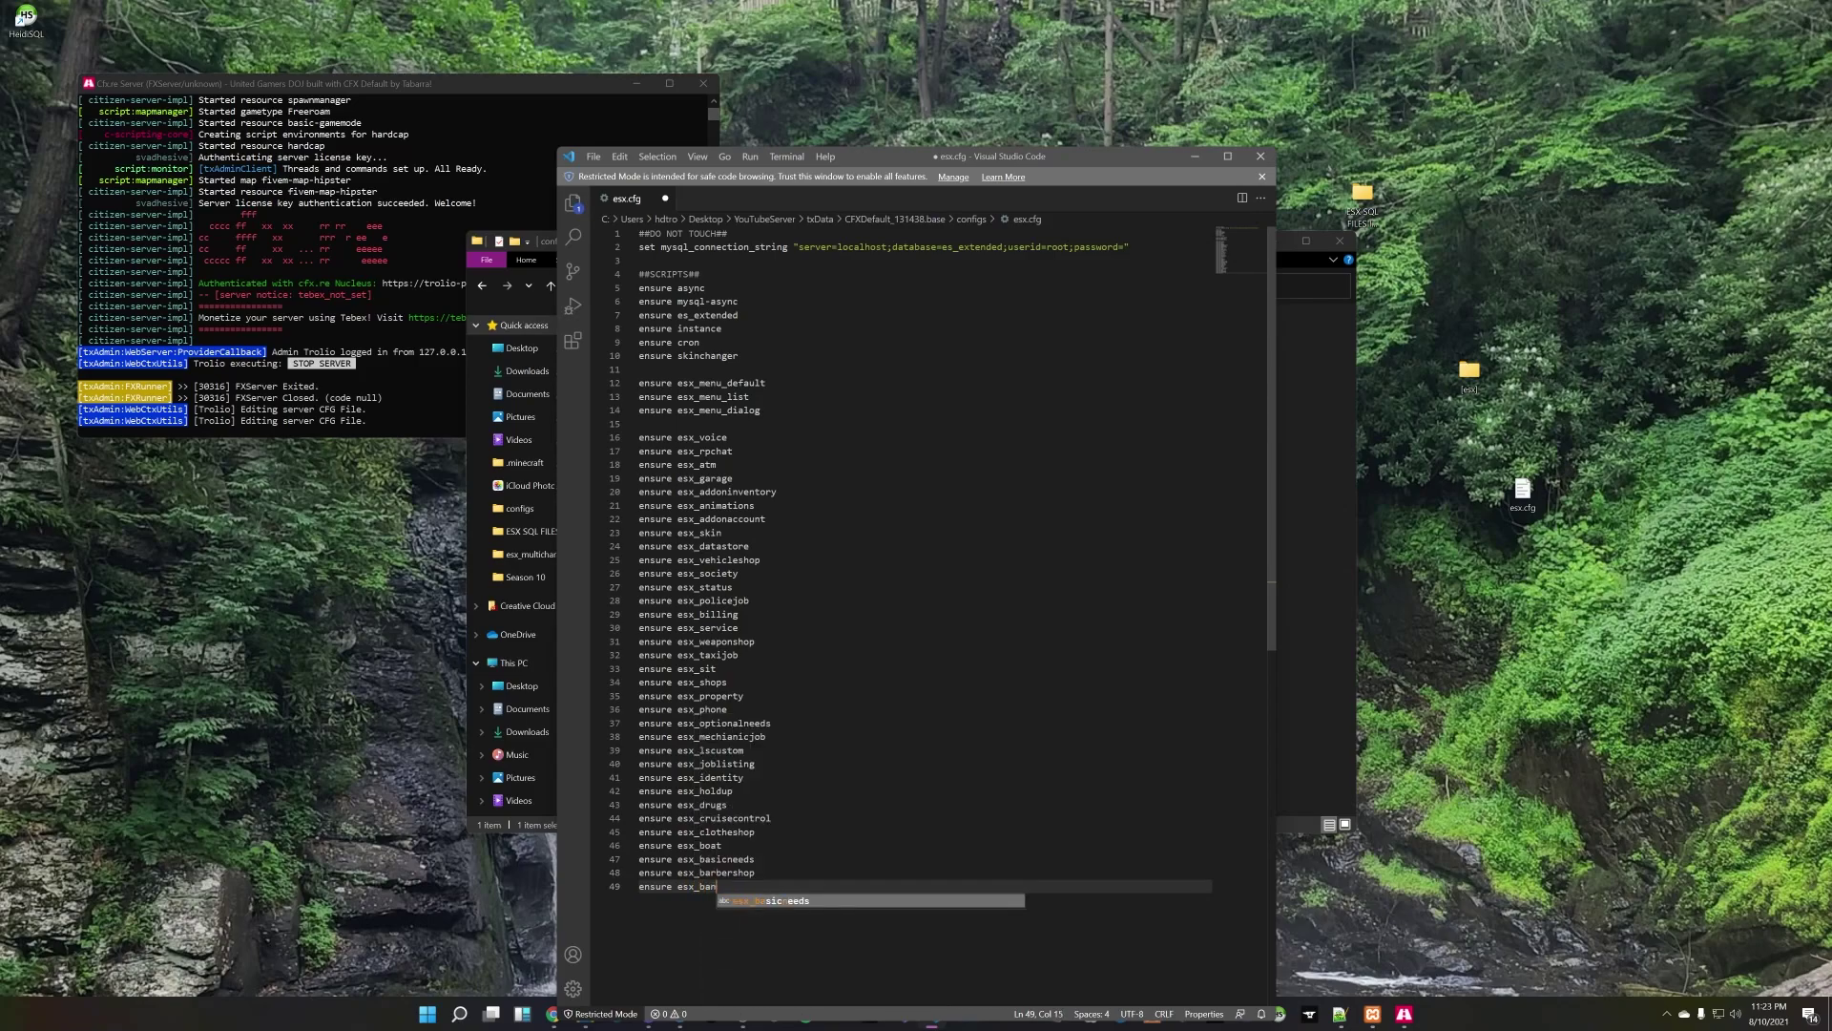
type("kerjob")
key("Return")
type("e")
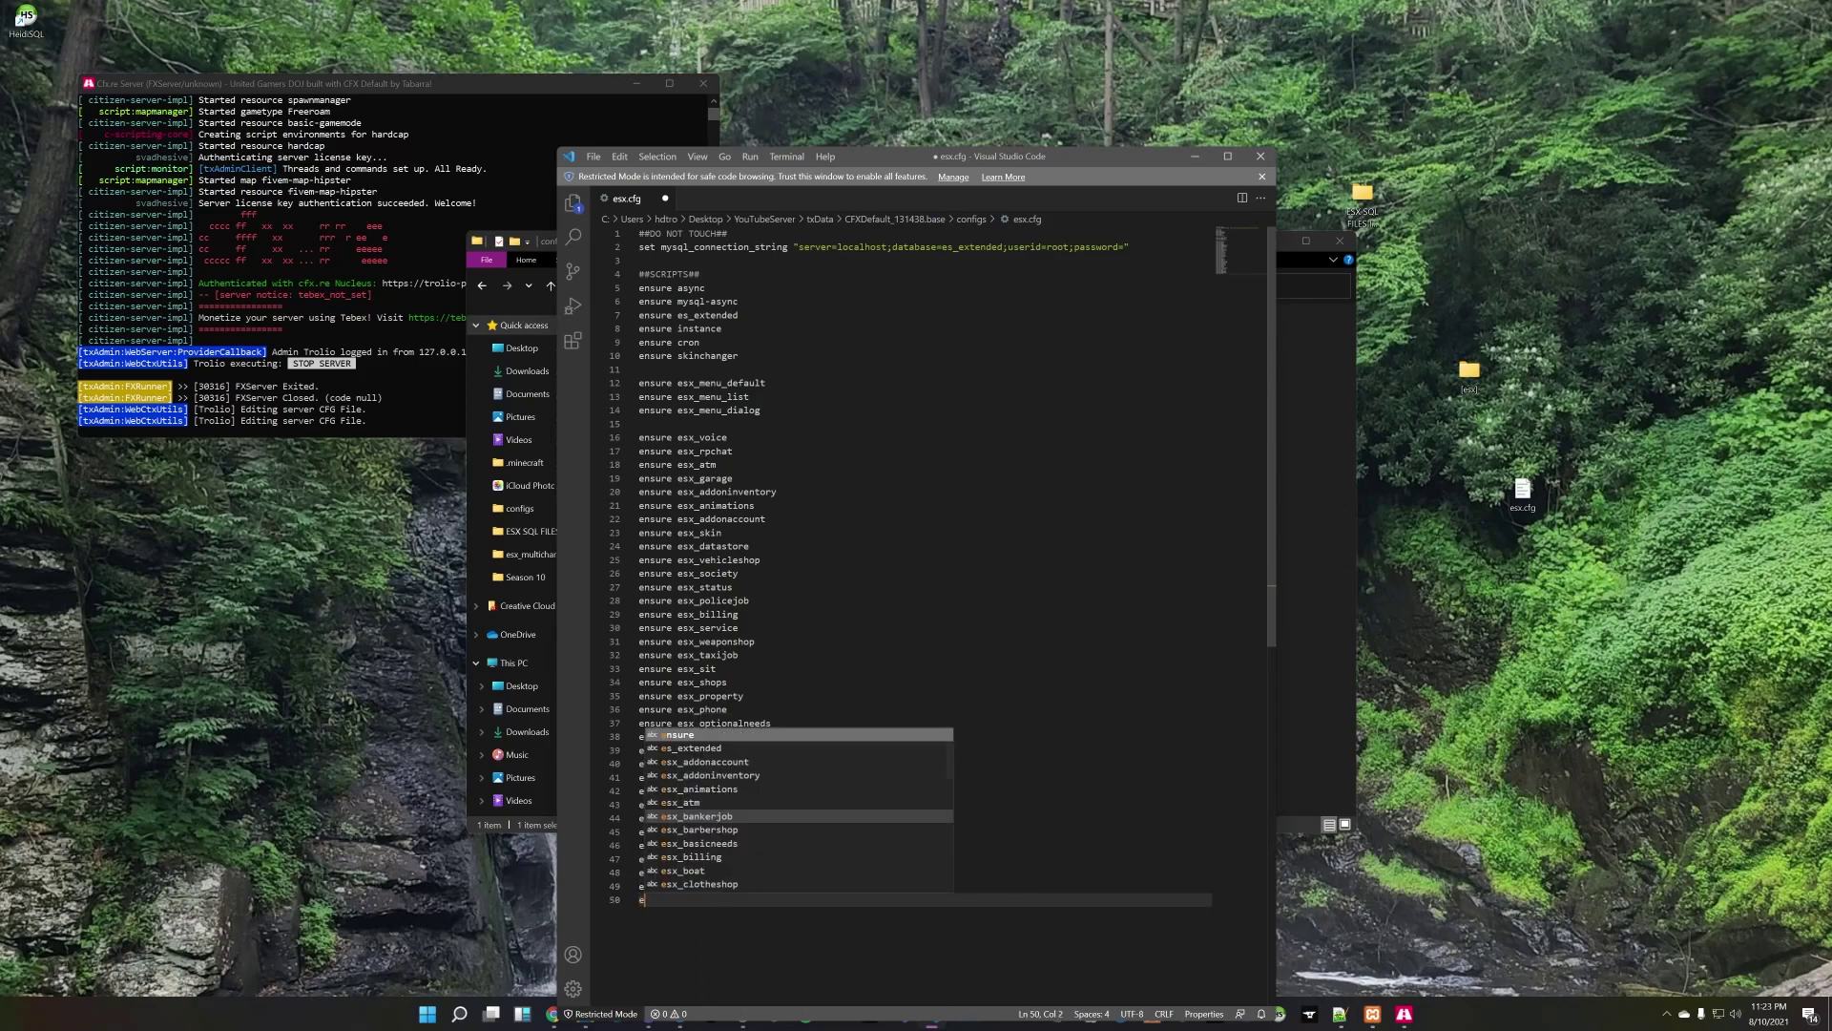
type("nsure esx_")
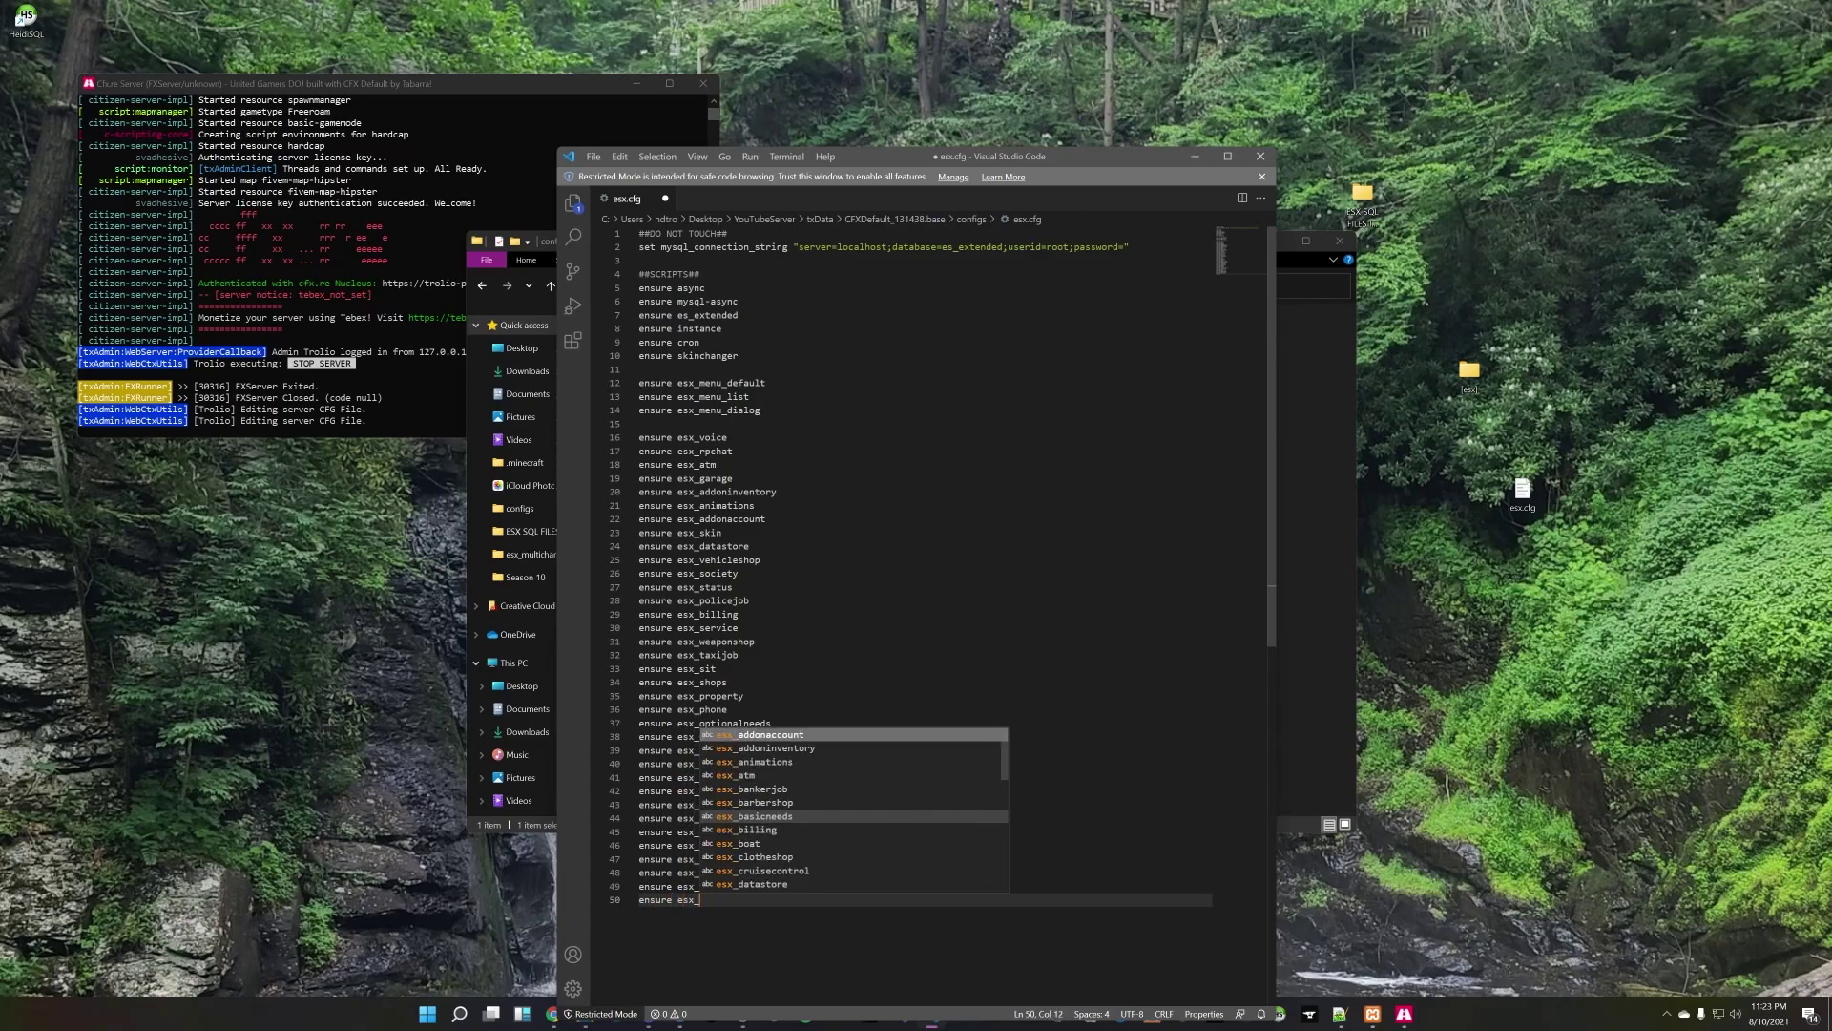
type("ambulancejob")
key("Return")
Step: Add ensure lines for esx_accessories and esx_jobs below esx_ambulancejob
type("ensu")
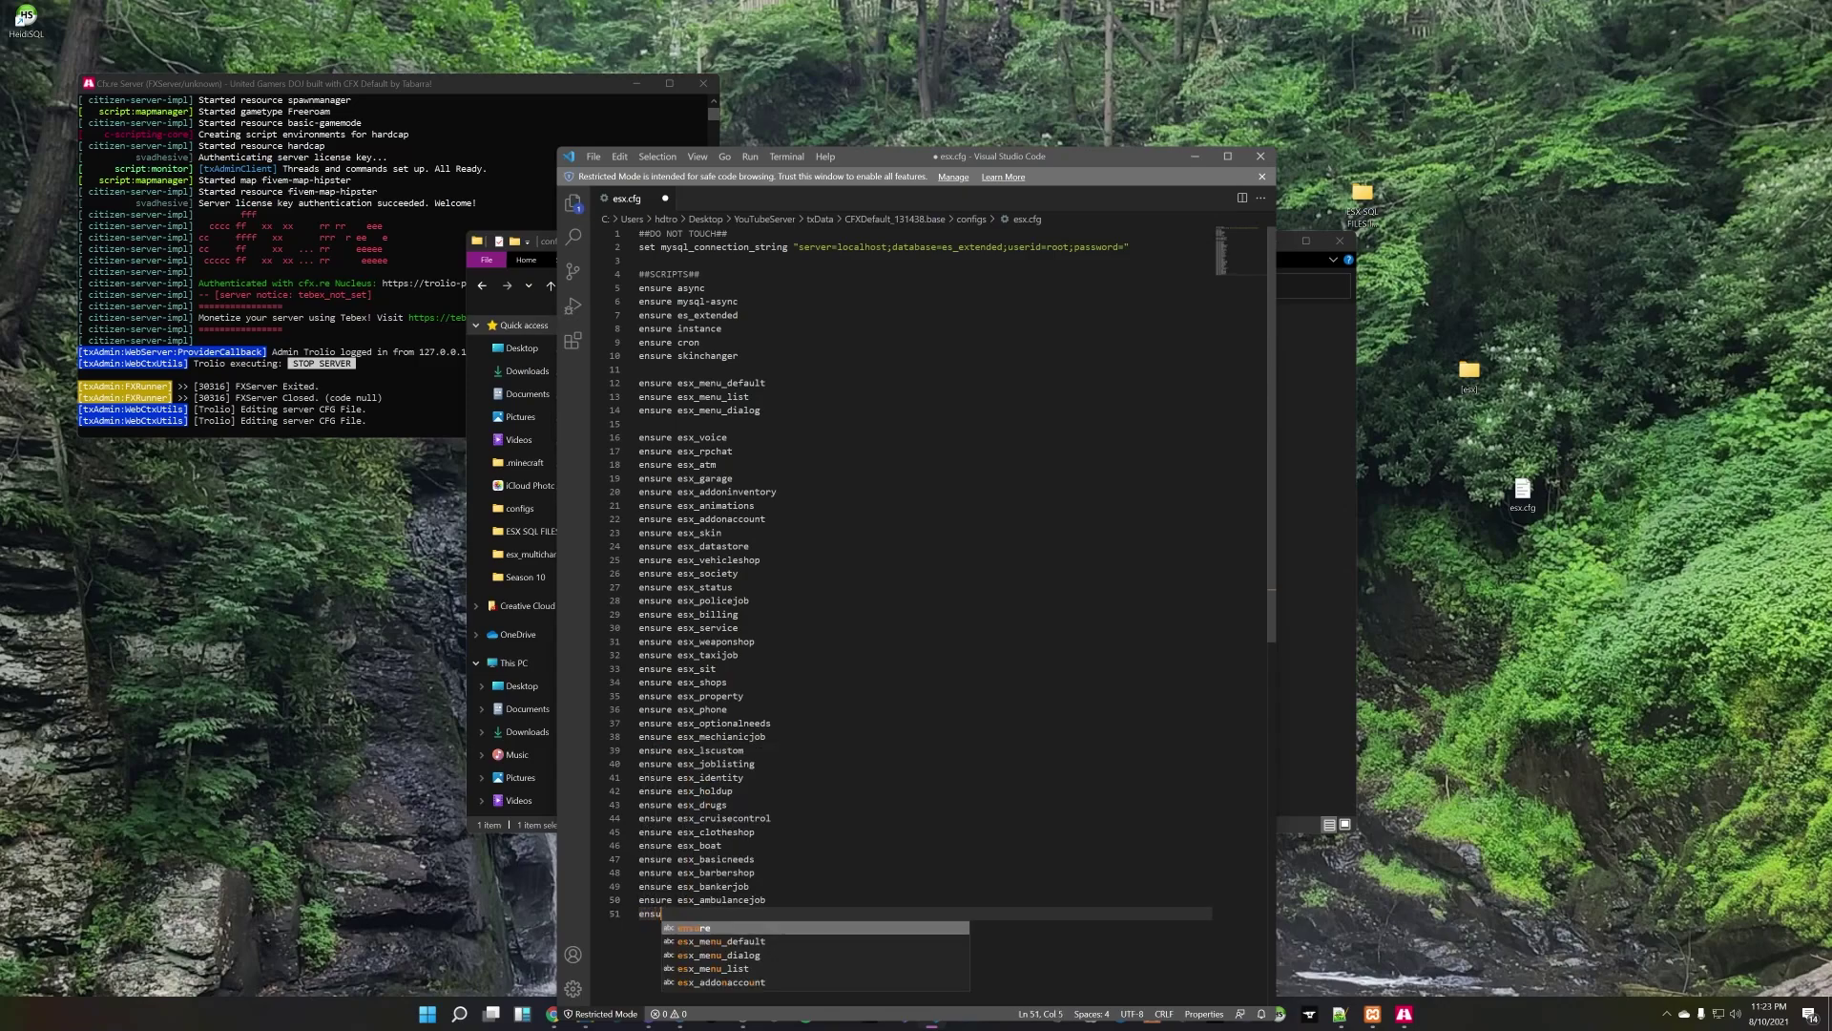
type("re esx_")
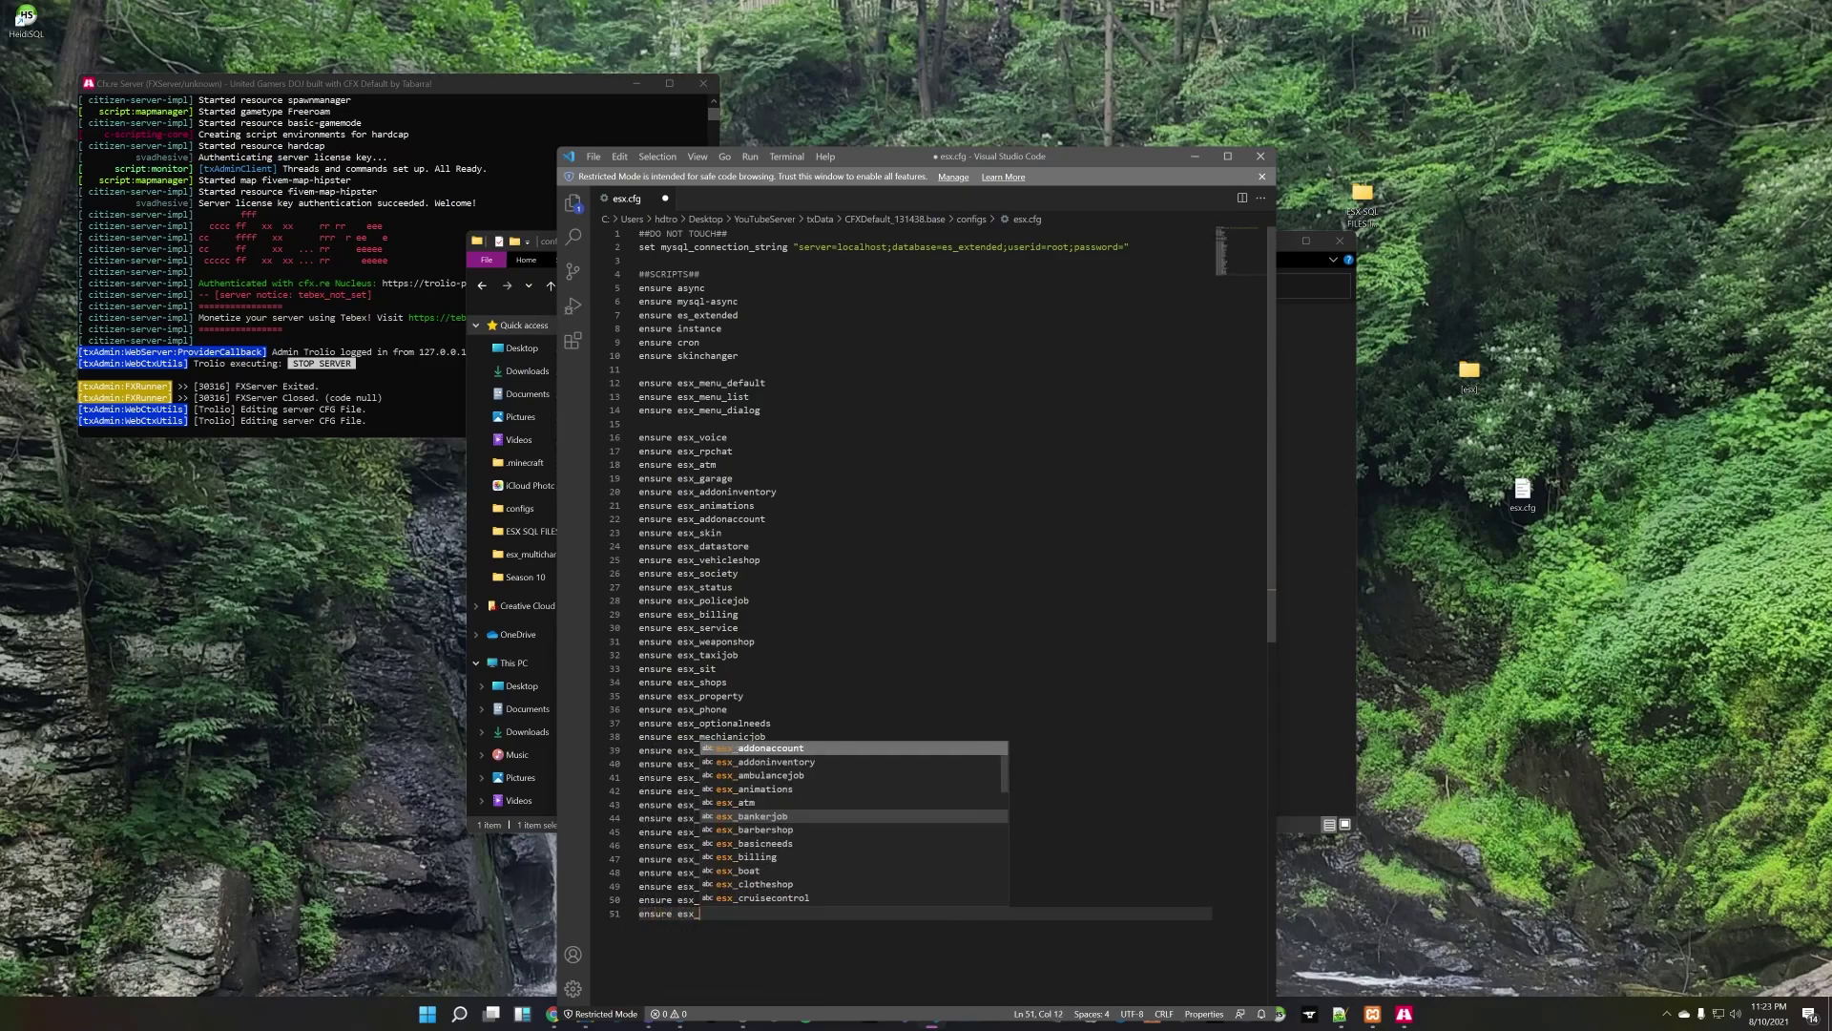
type("accessories")
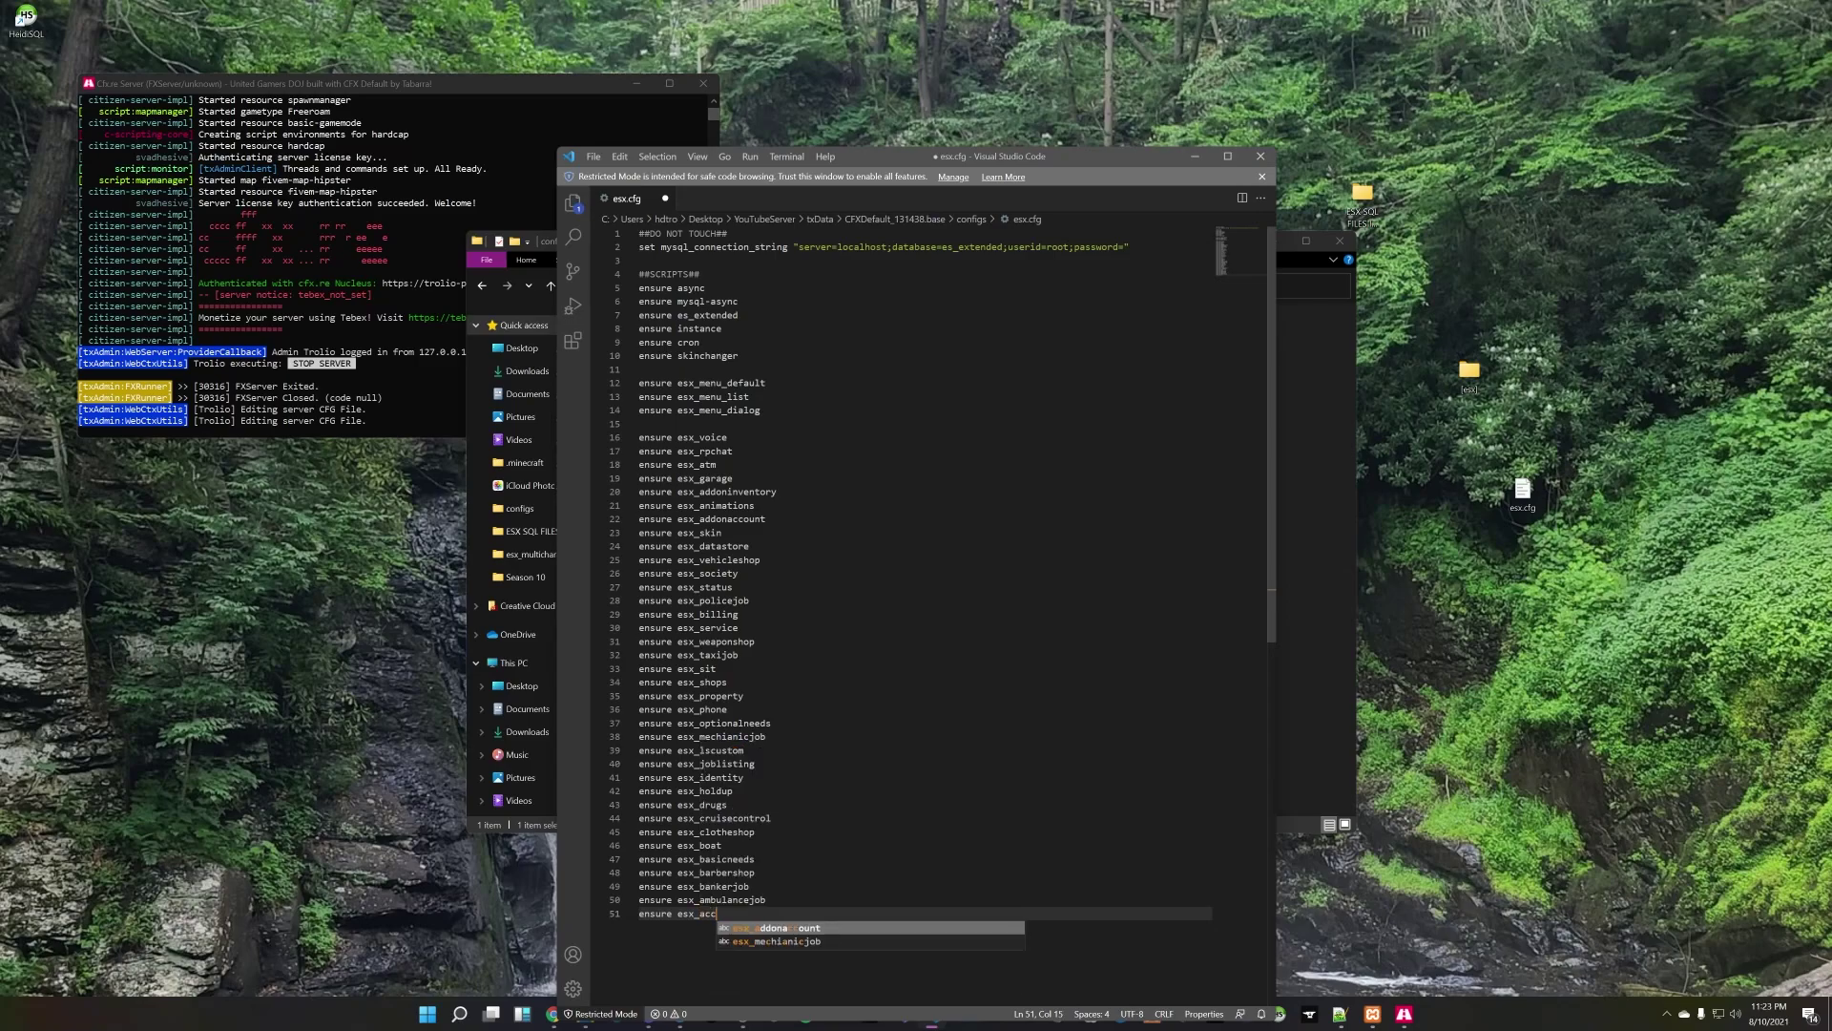
key("Return")
type("ensure es")
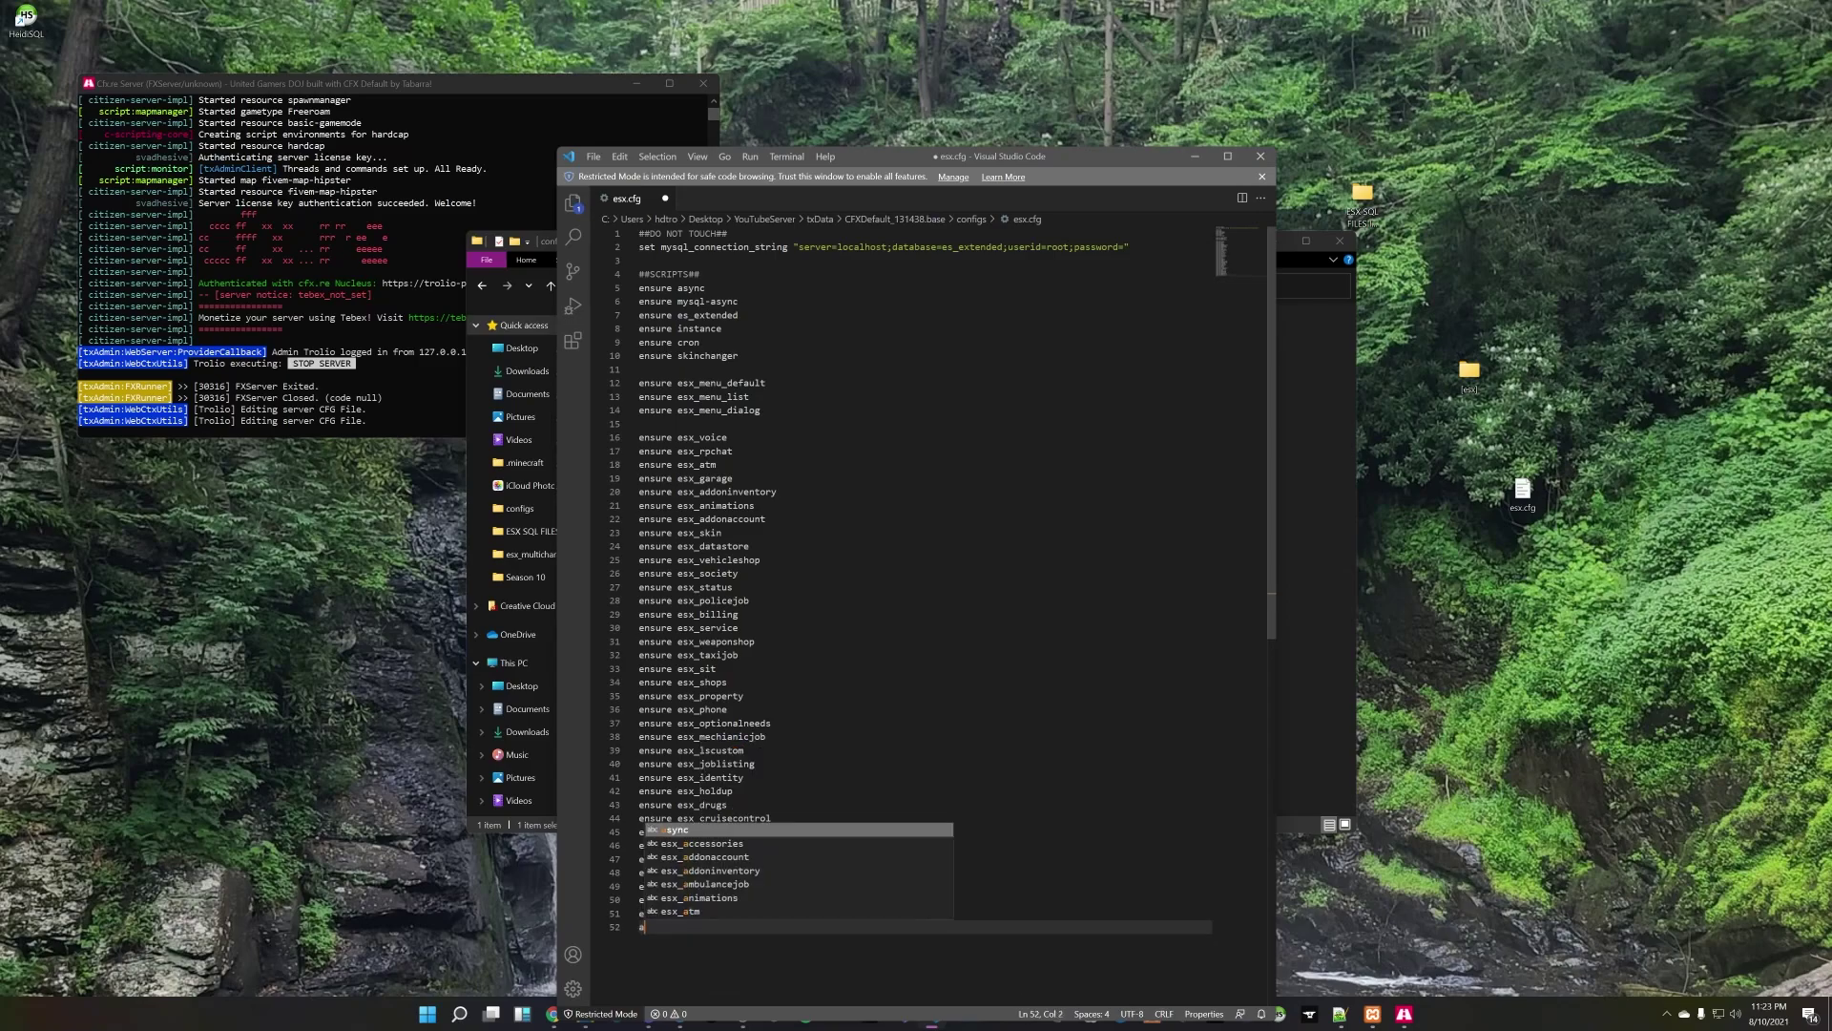
type("x_")
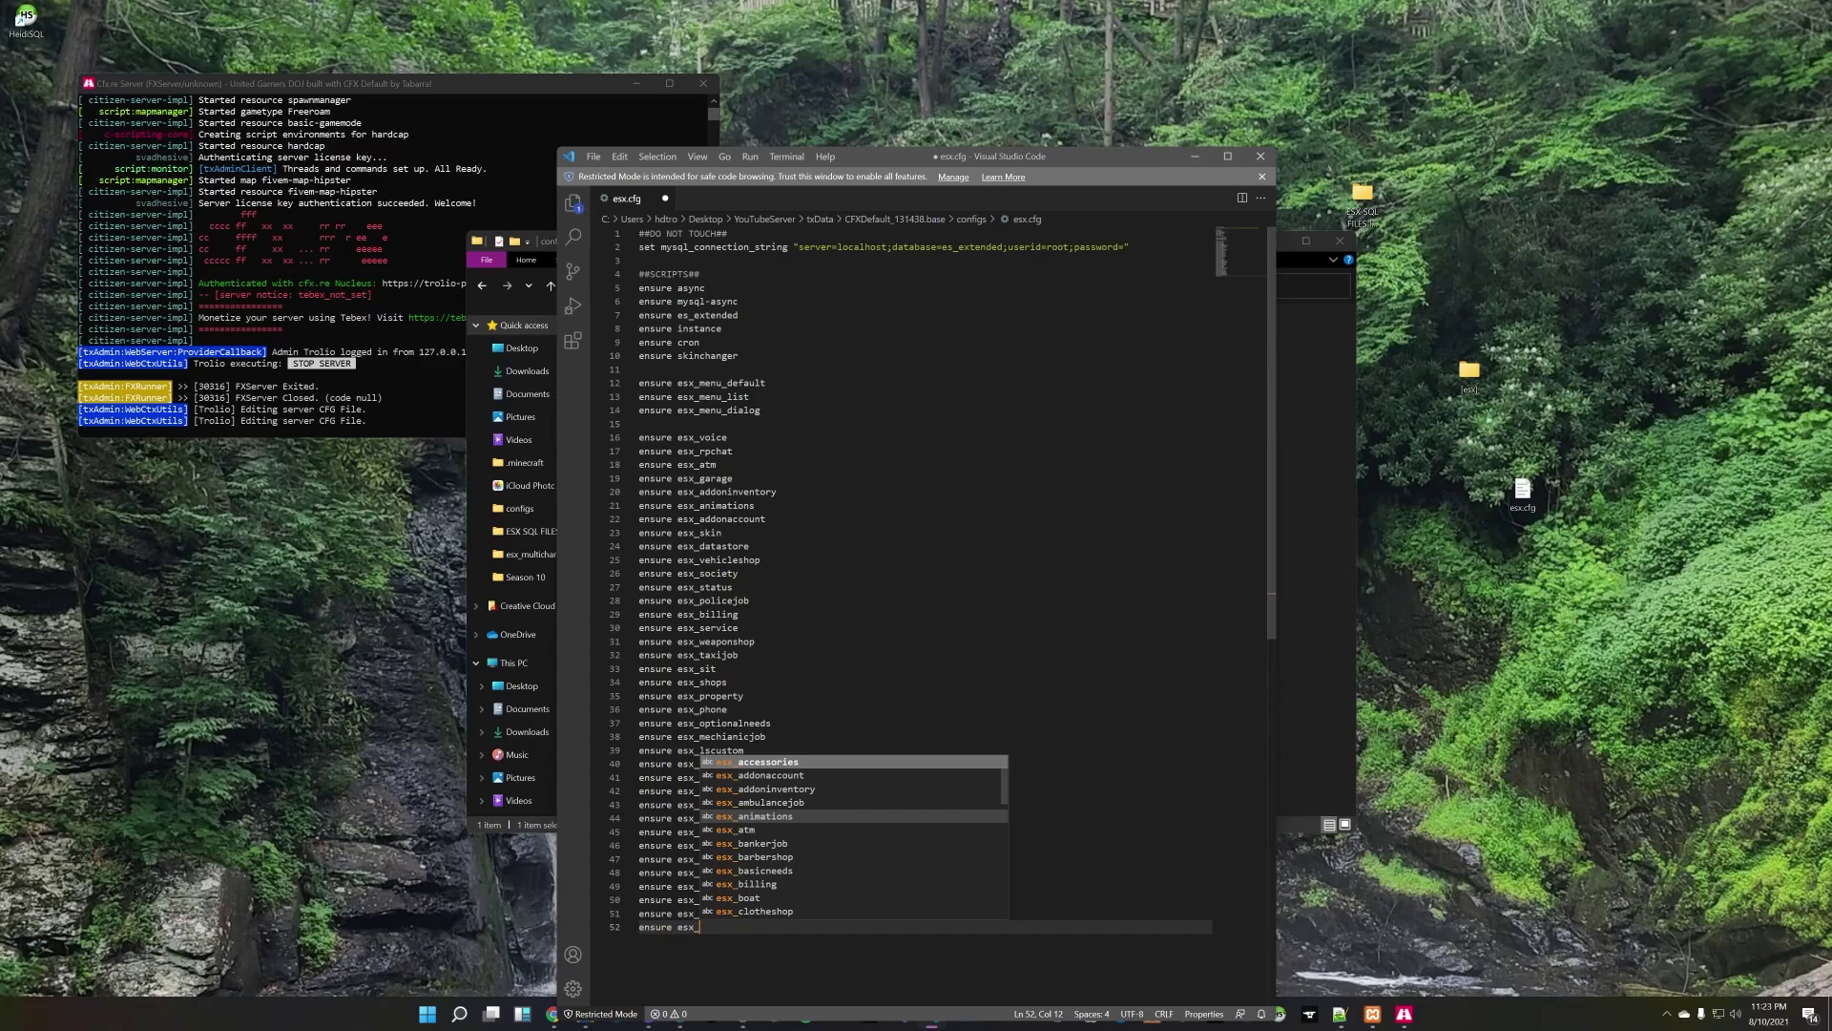
type("jobs")
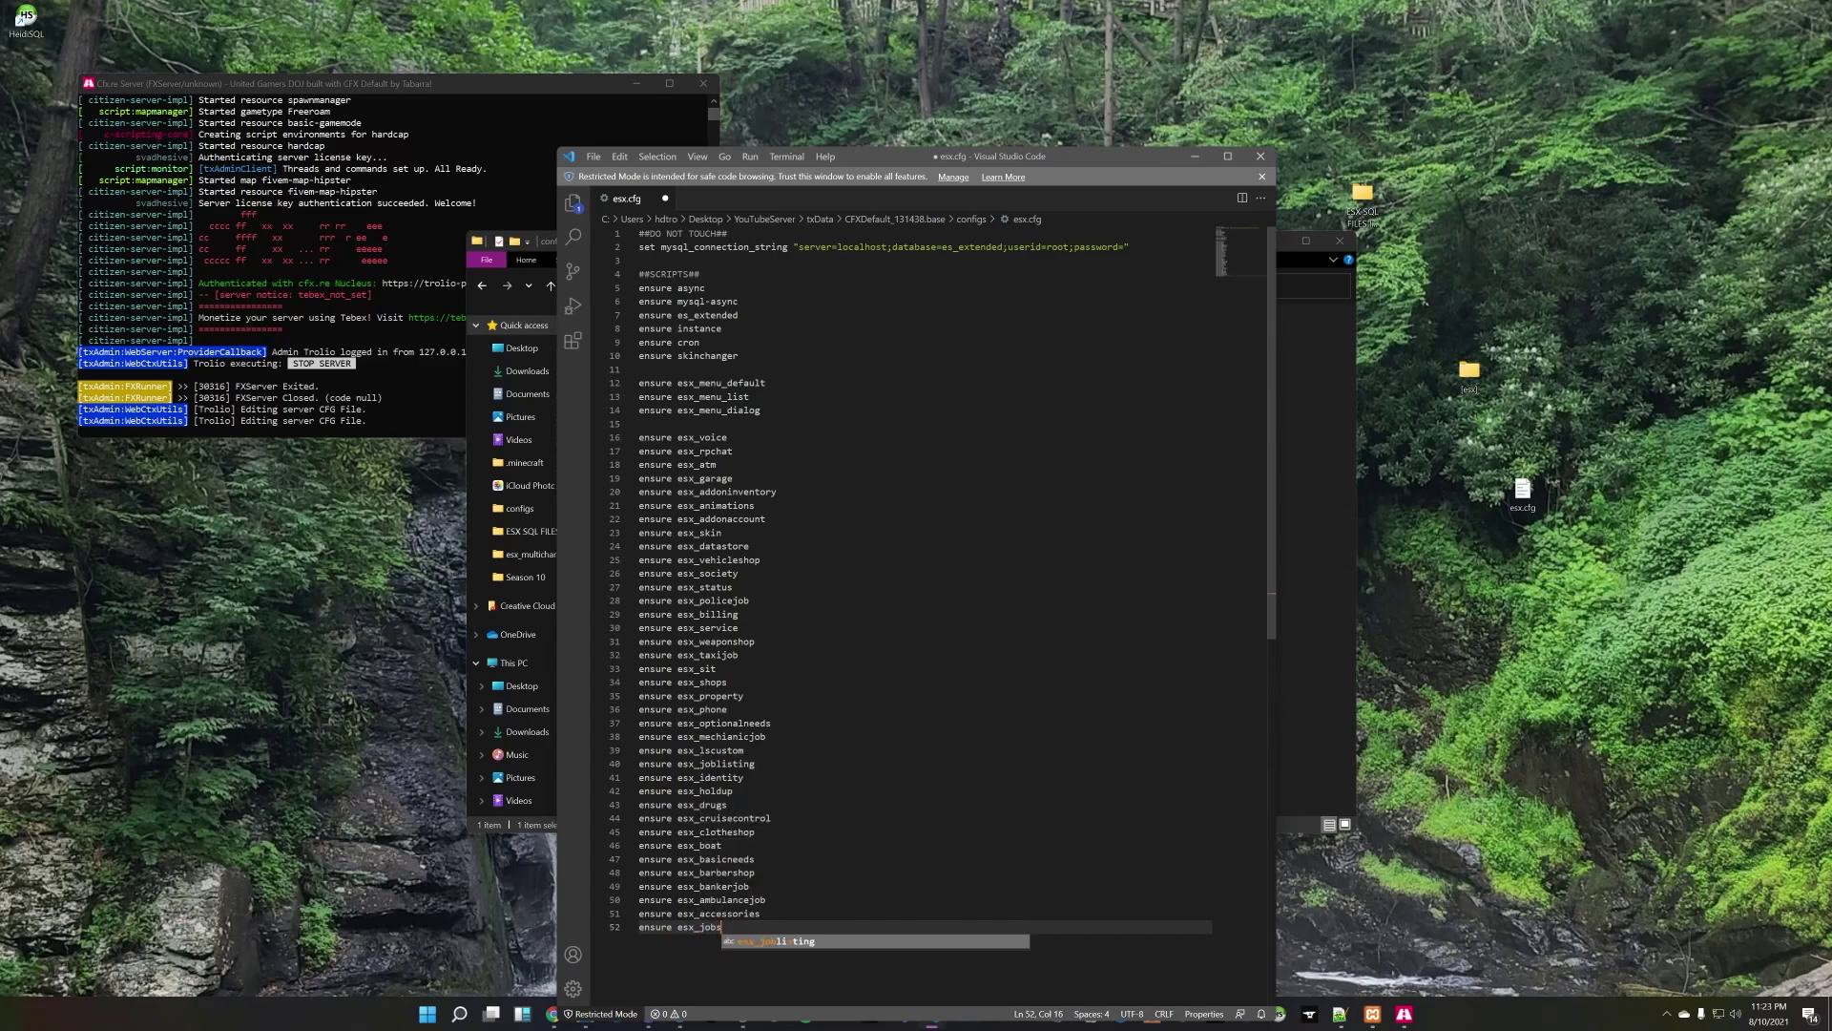
Step: Add ensure lines for esx_license and esx_dmvschool below esx_jobs
key("Return")
type("ensure esx_")
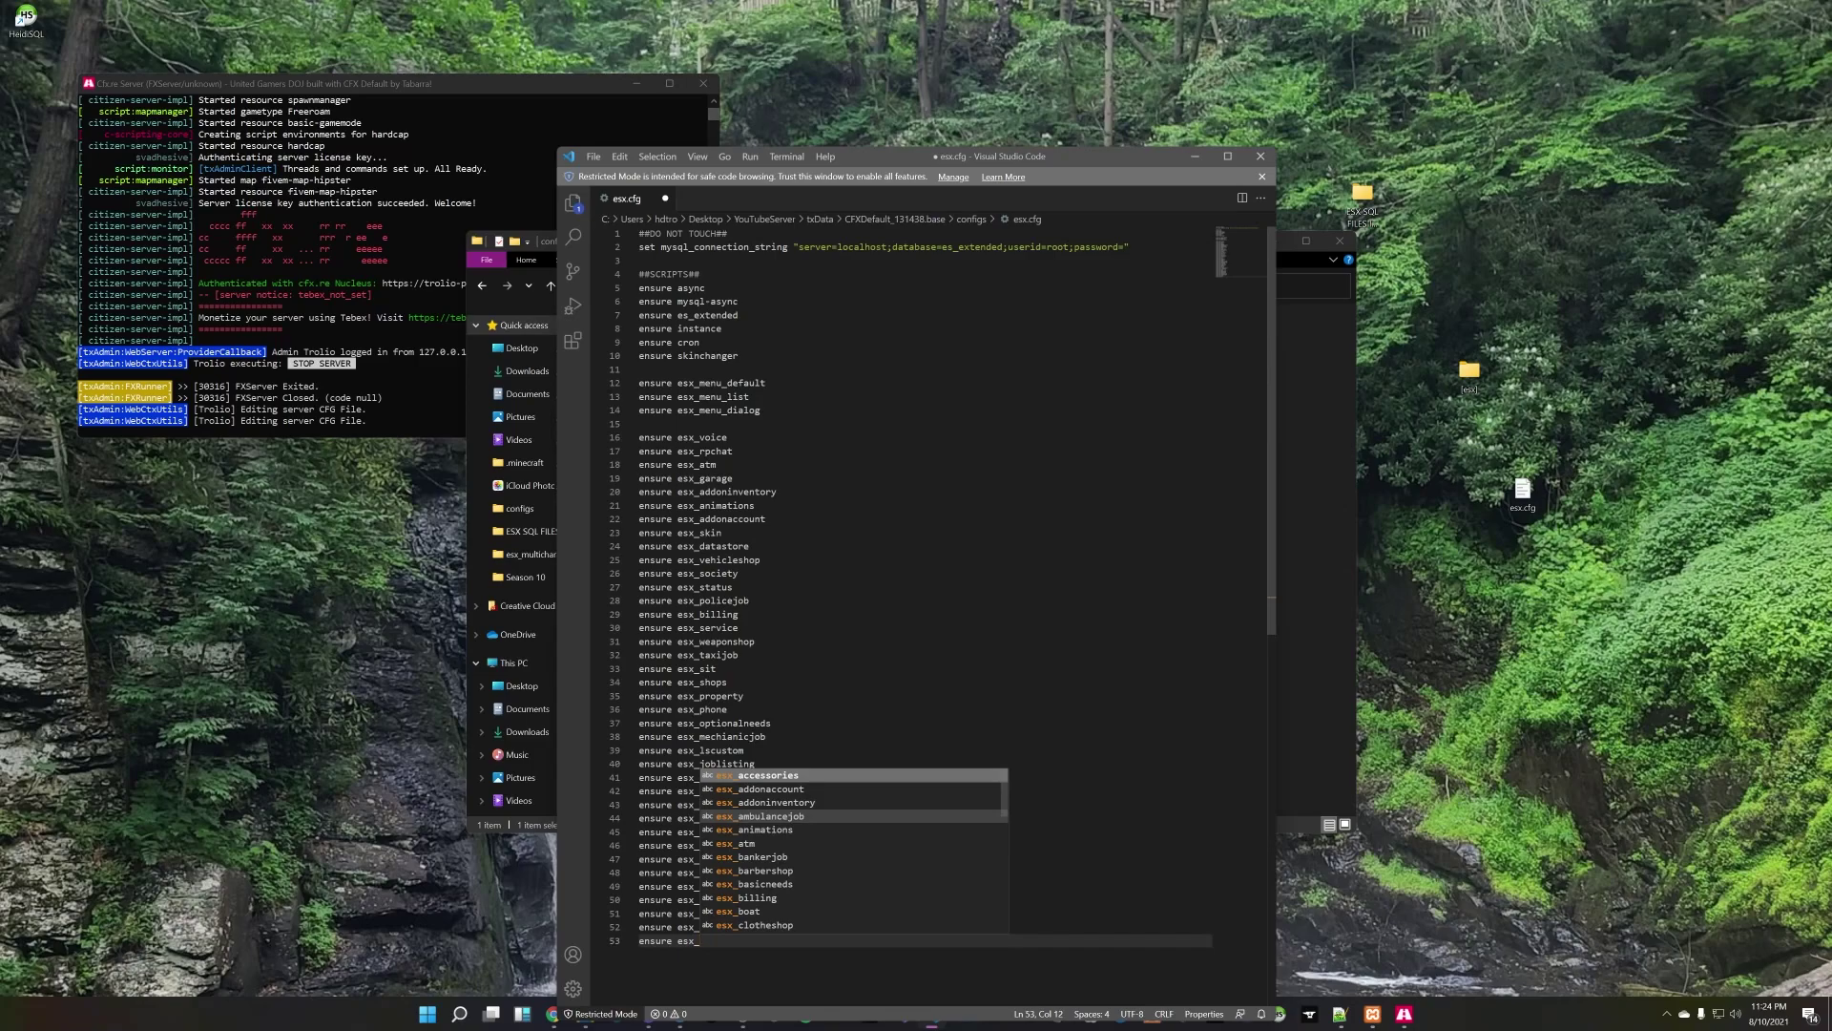
type("license")
key("Return")
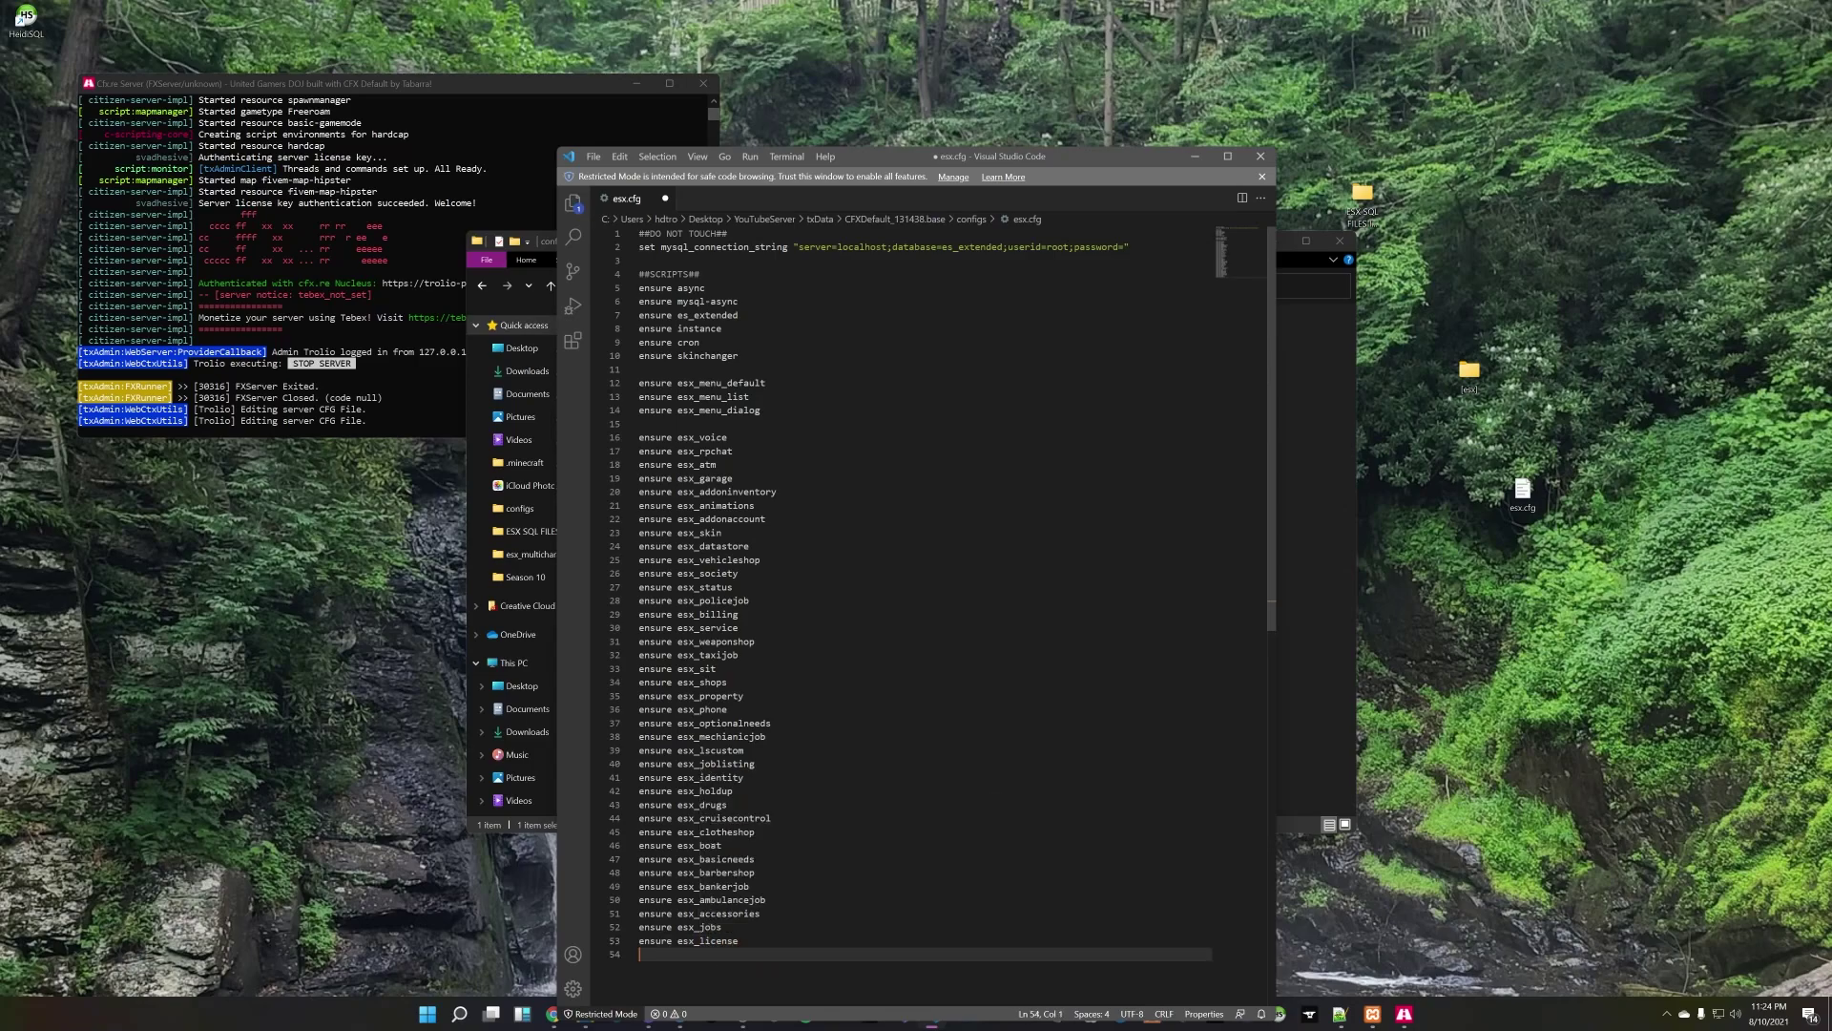
type("ensure esx_")
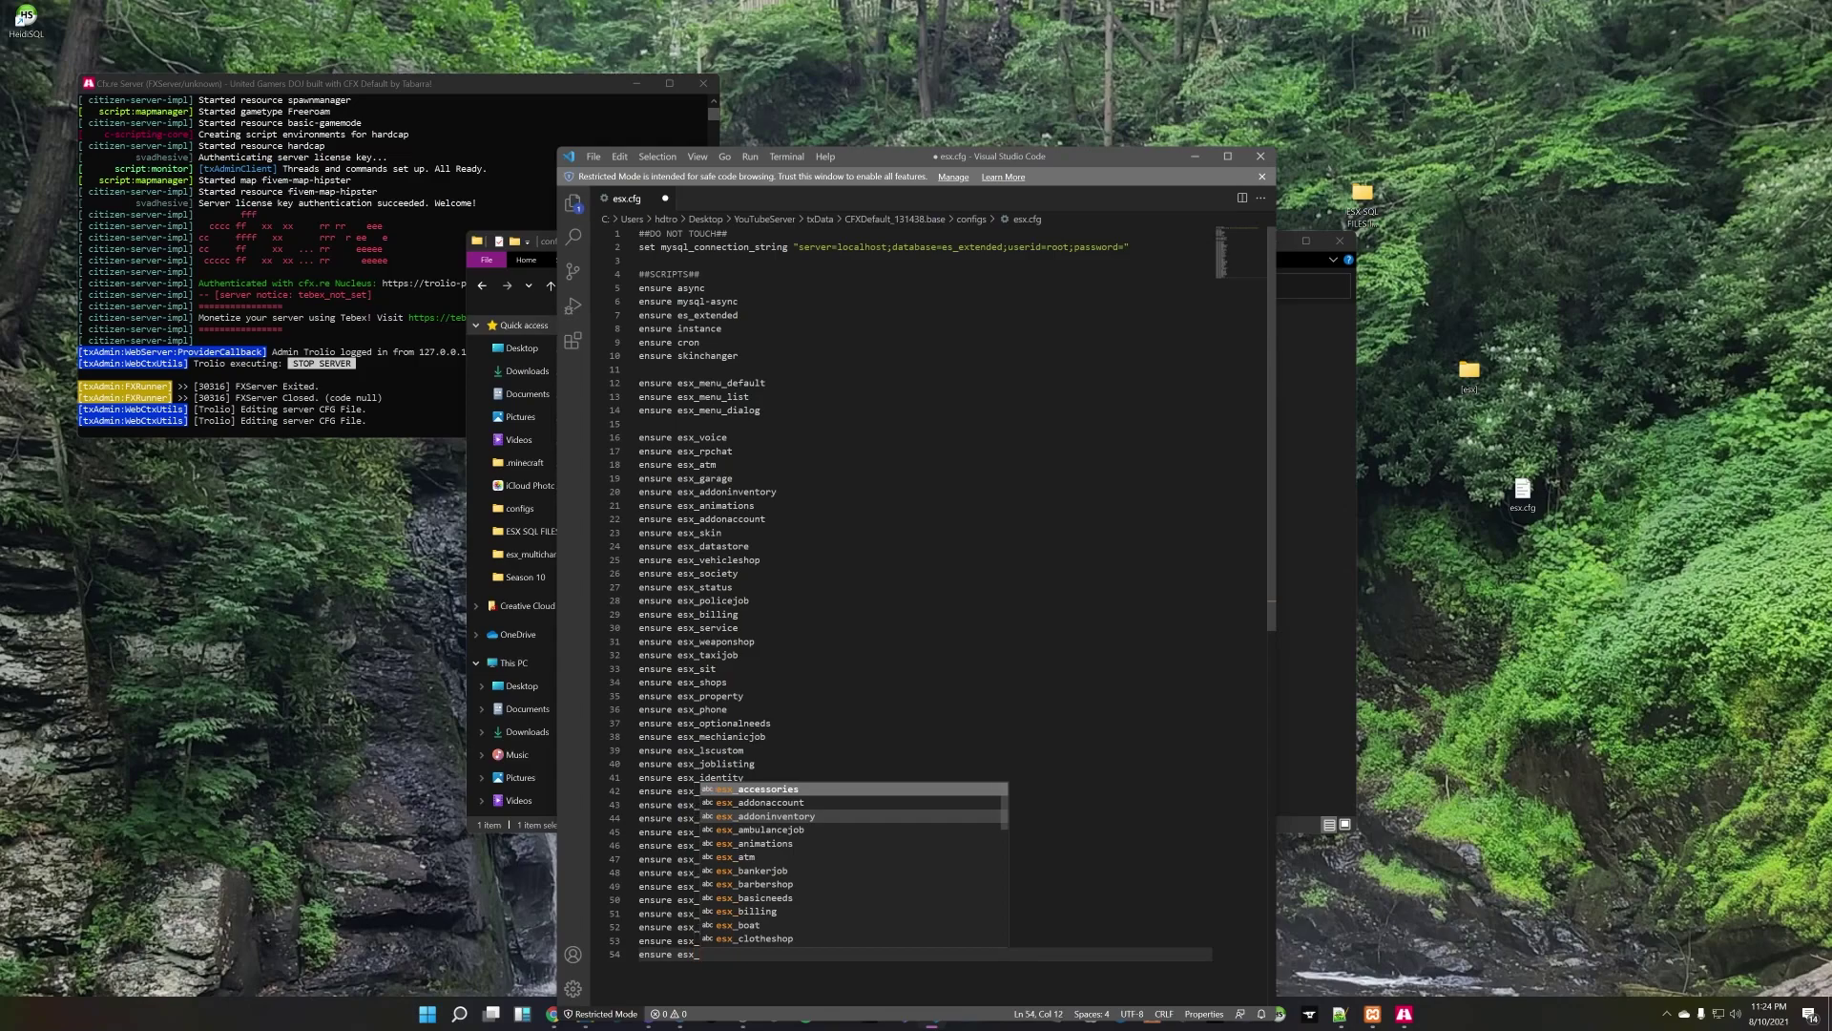
type("dmvschool")
key("Return")
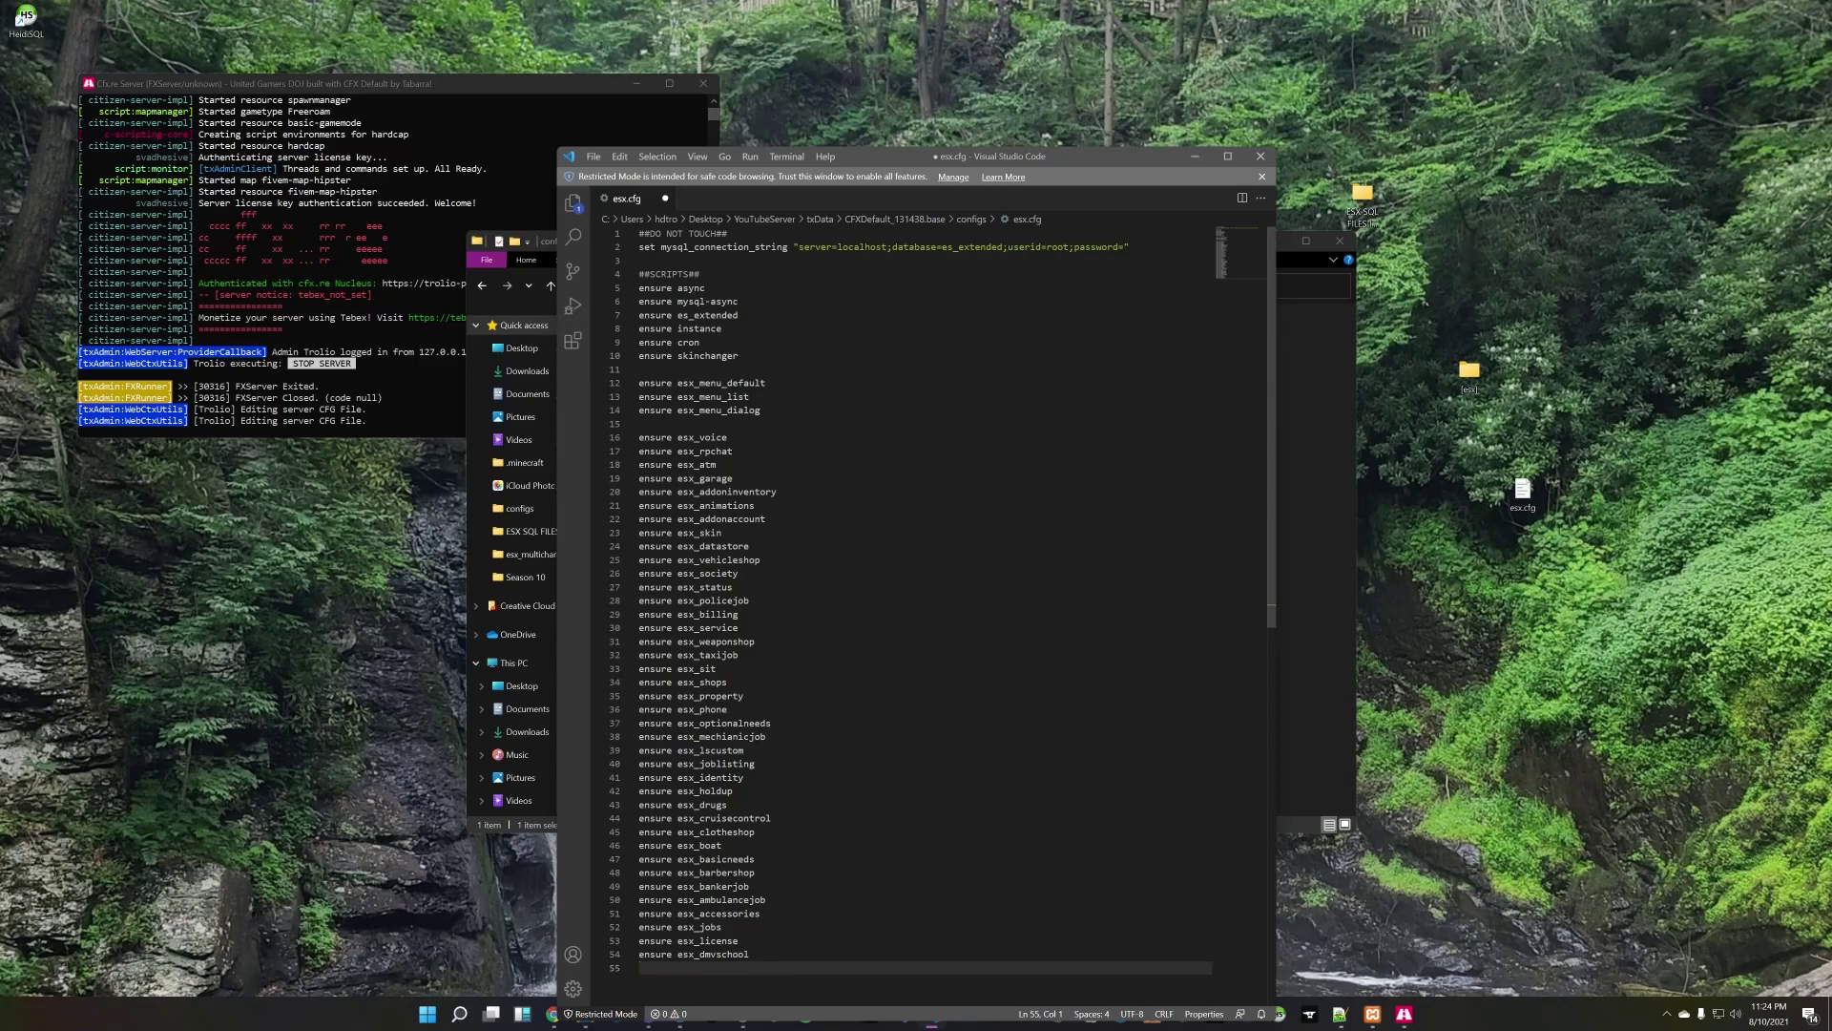
Step: Add ensure lines for esx_boilerplate and esx_multicharacter below esx_dmvschool
type("ensure")
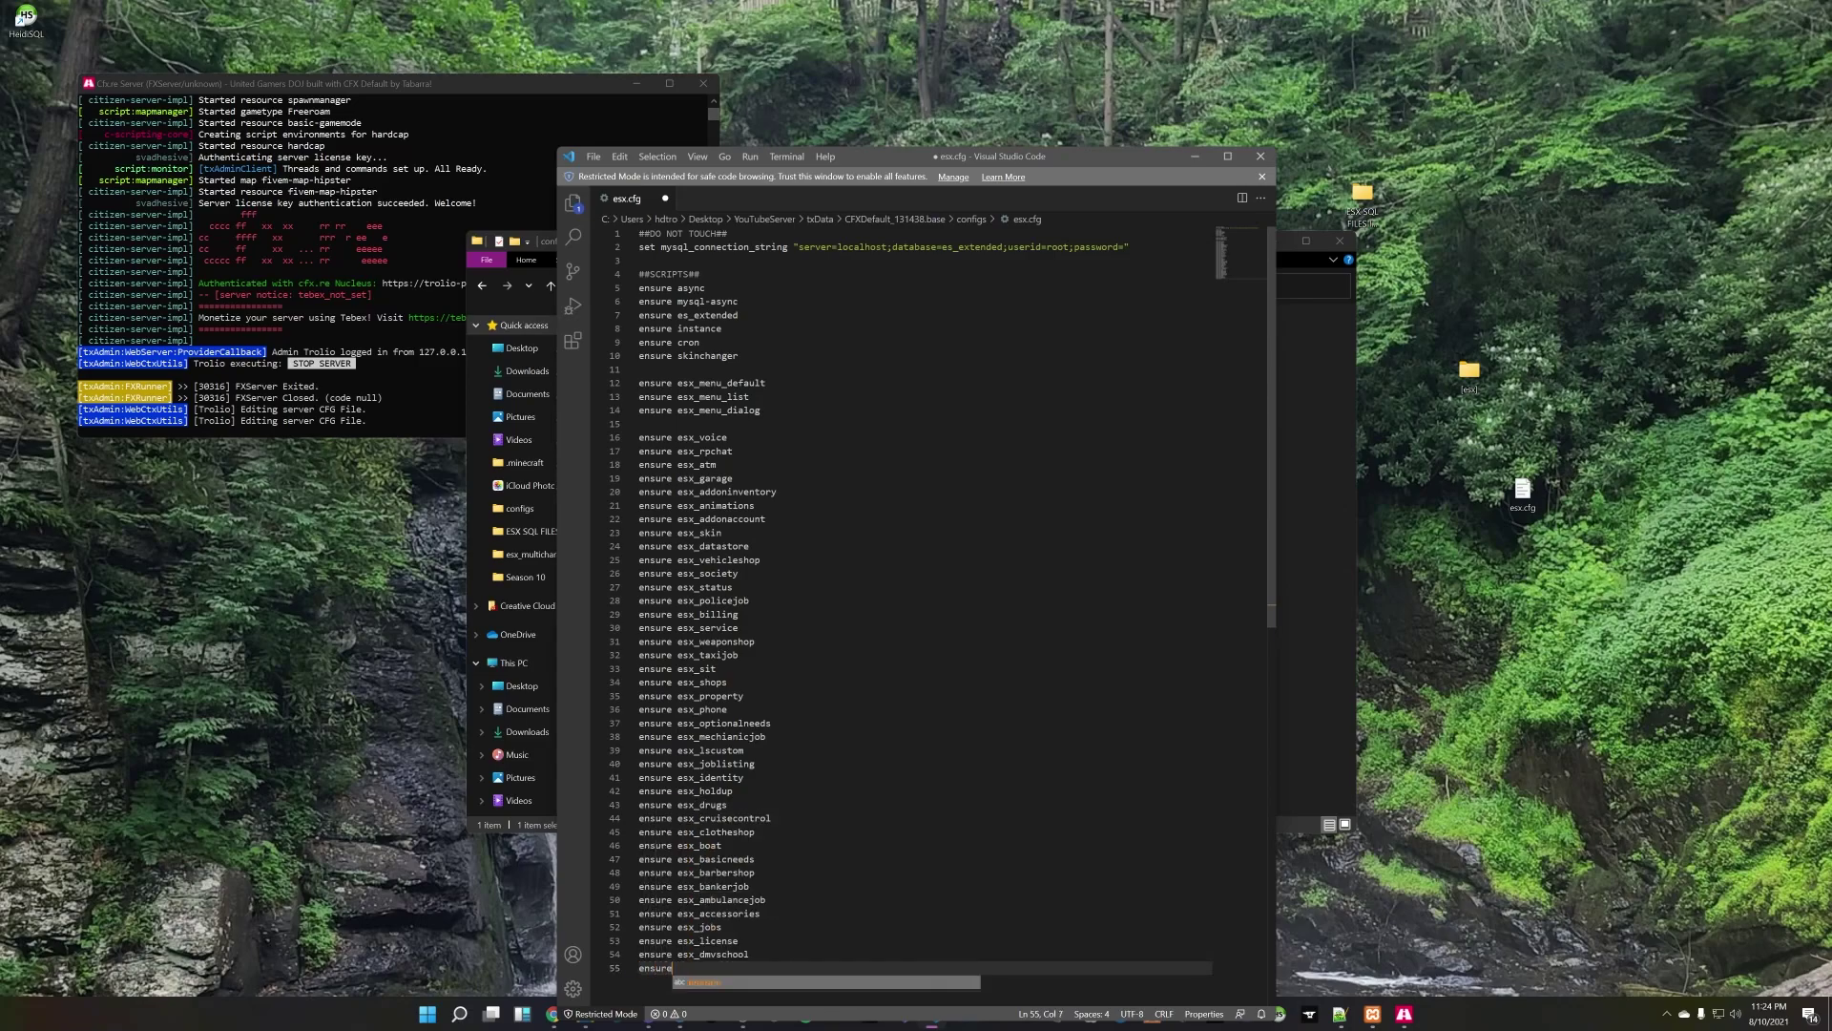
type(" esx_n")
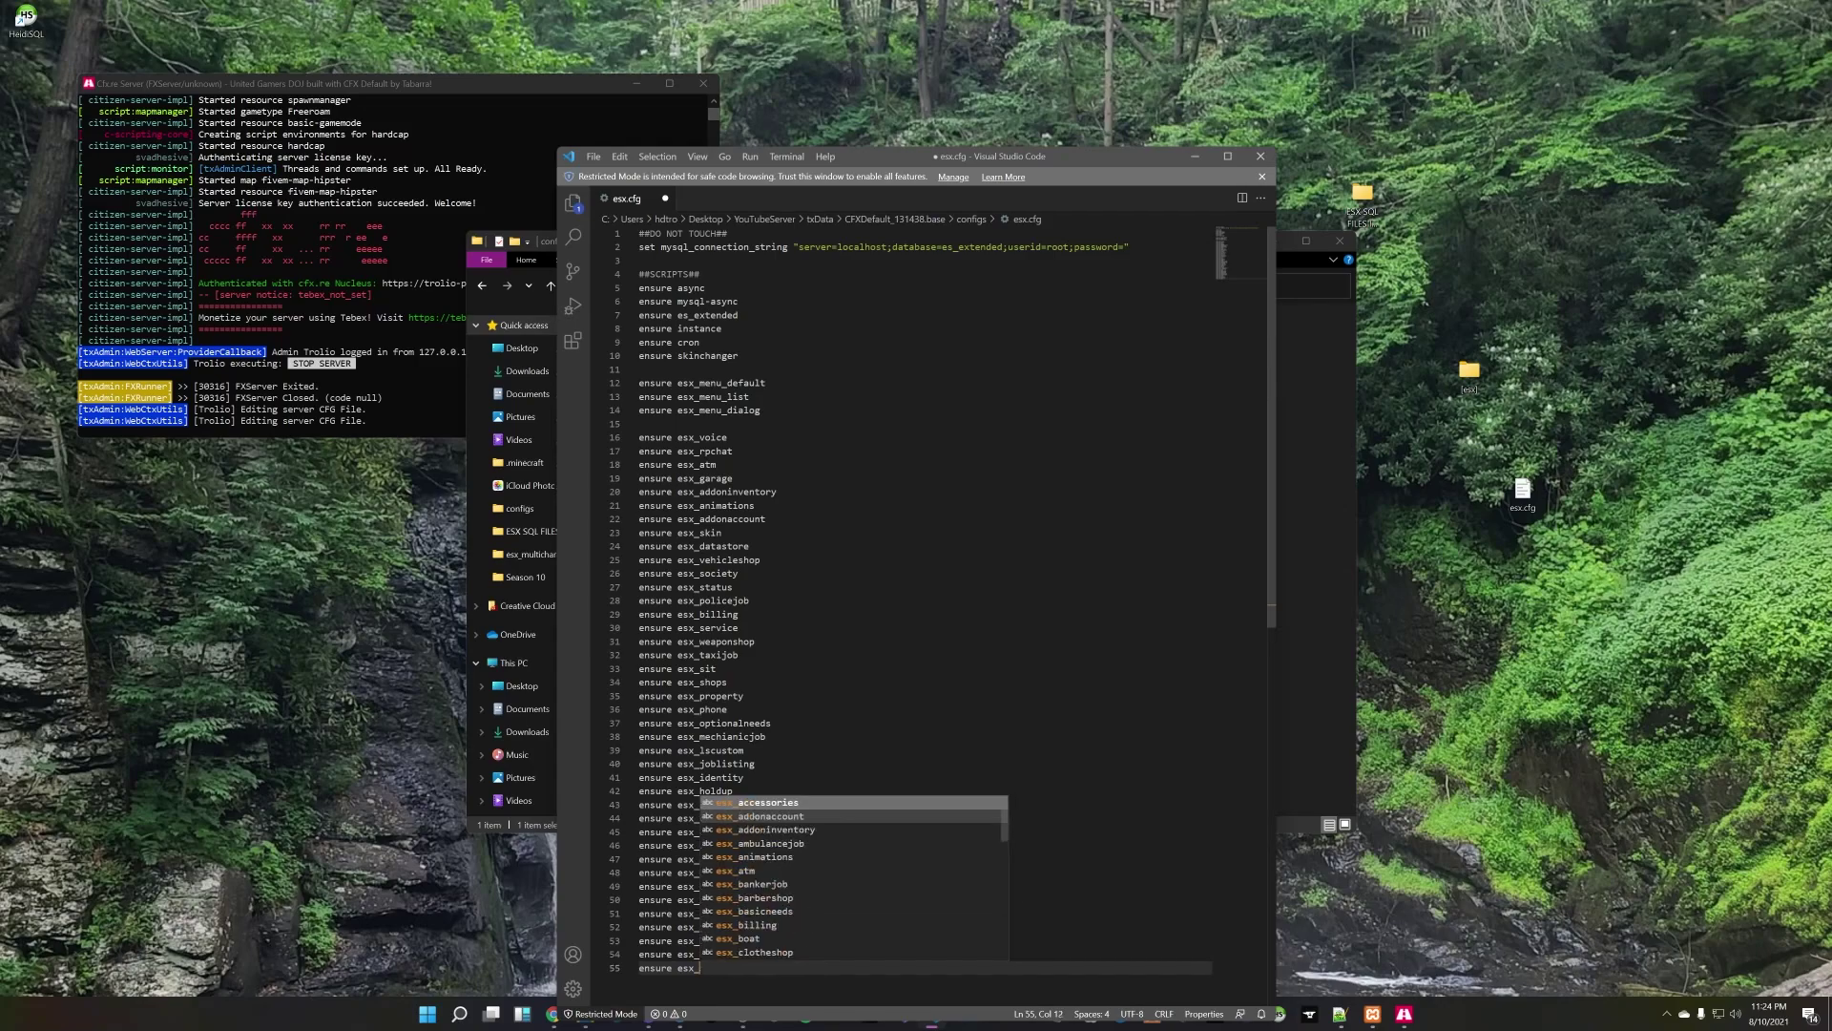
key("BackSpace")
type("boilerplate")
key("Return")
type("ensure esx_multi")
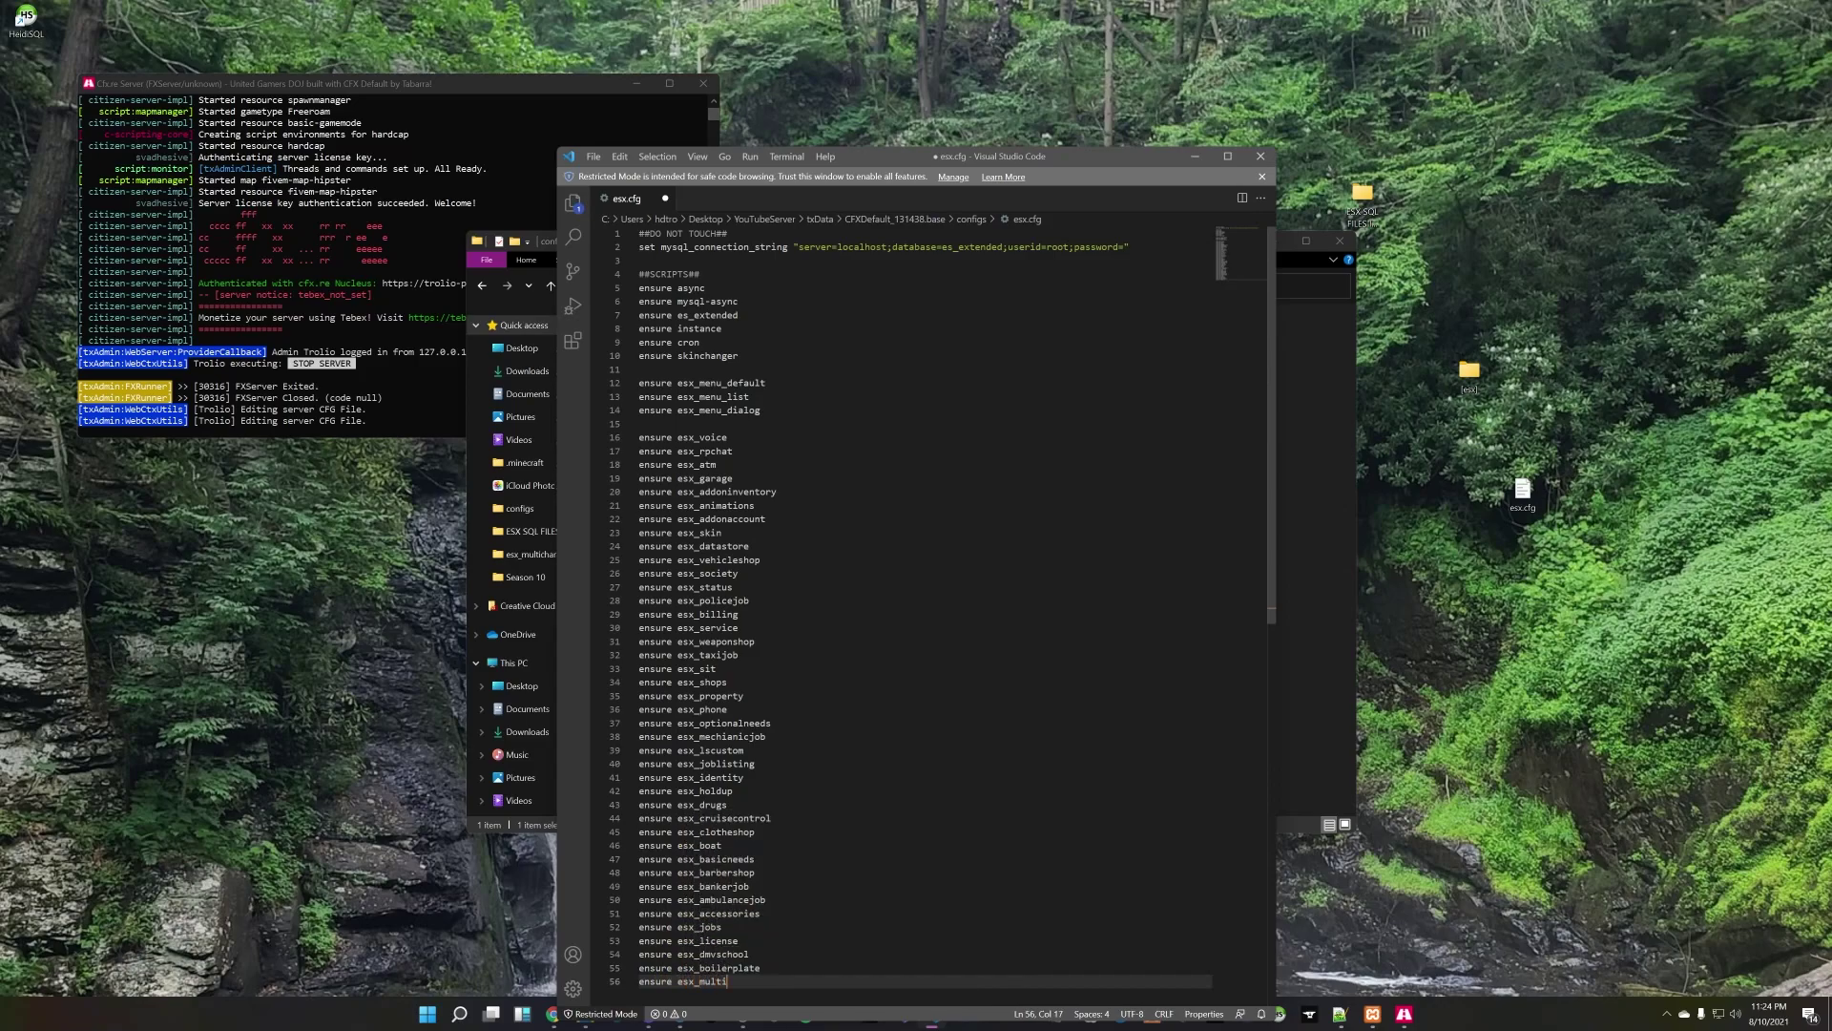
type("character")
key("Return")
Step: Add an ensure line for esx_realestateagentjob below esx_multicharacter and save esx.cfg
type("ensure esx_reales")
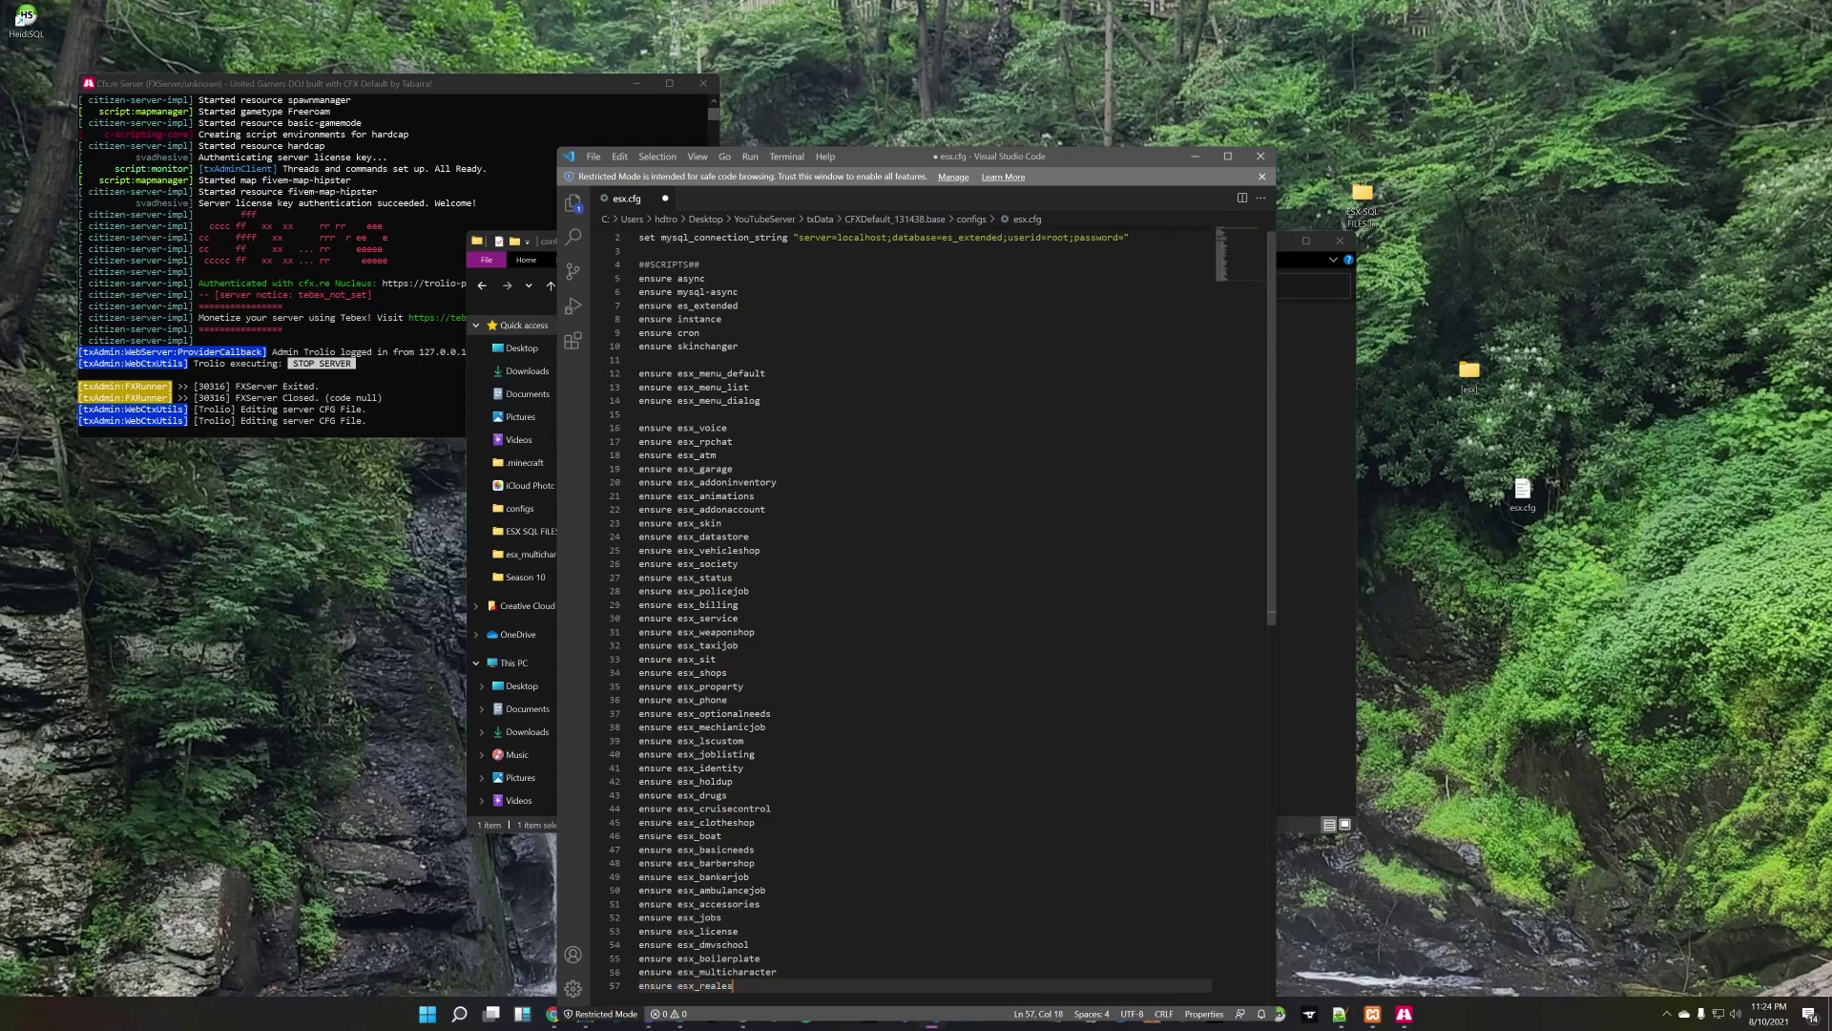
type("tateagentjob")
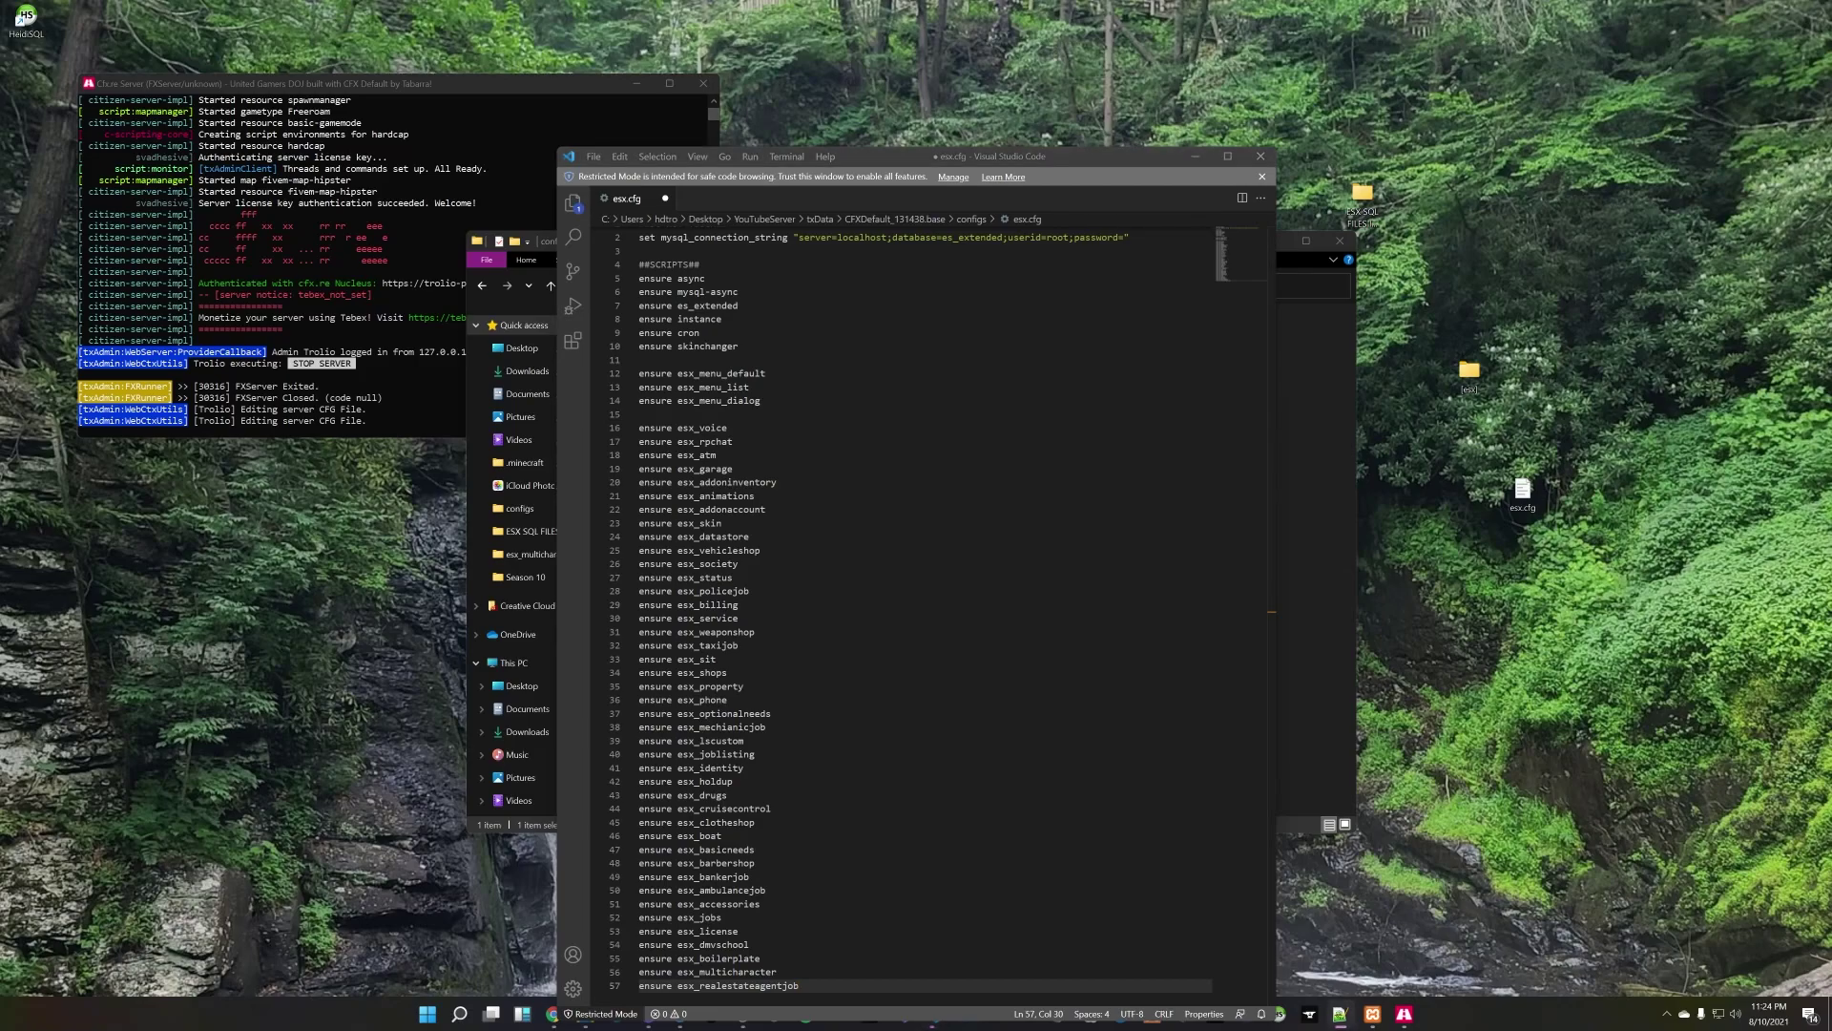
scroll(916, 611, "down", 3)
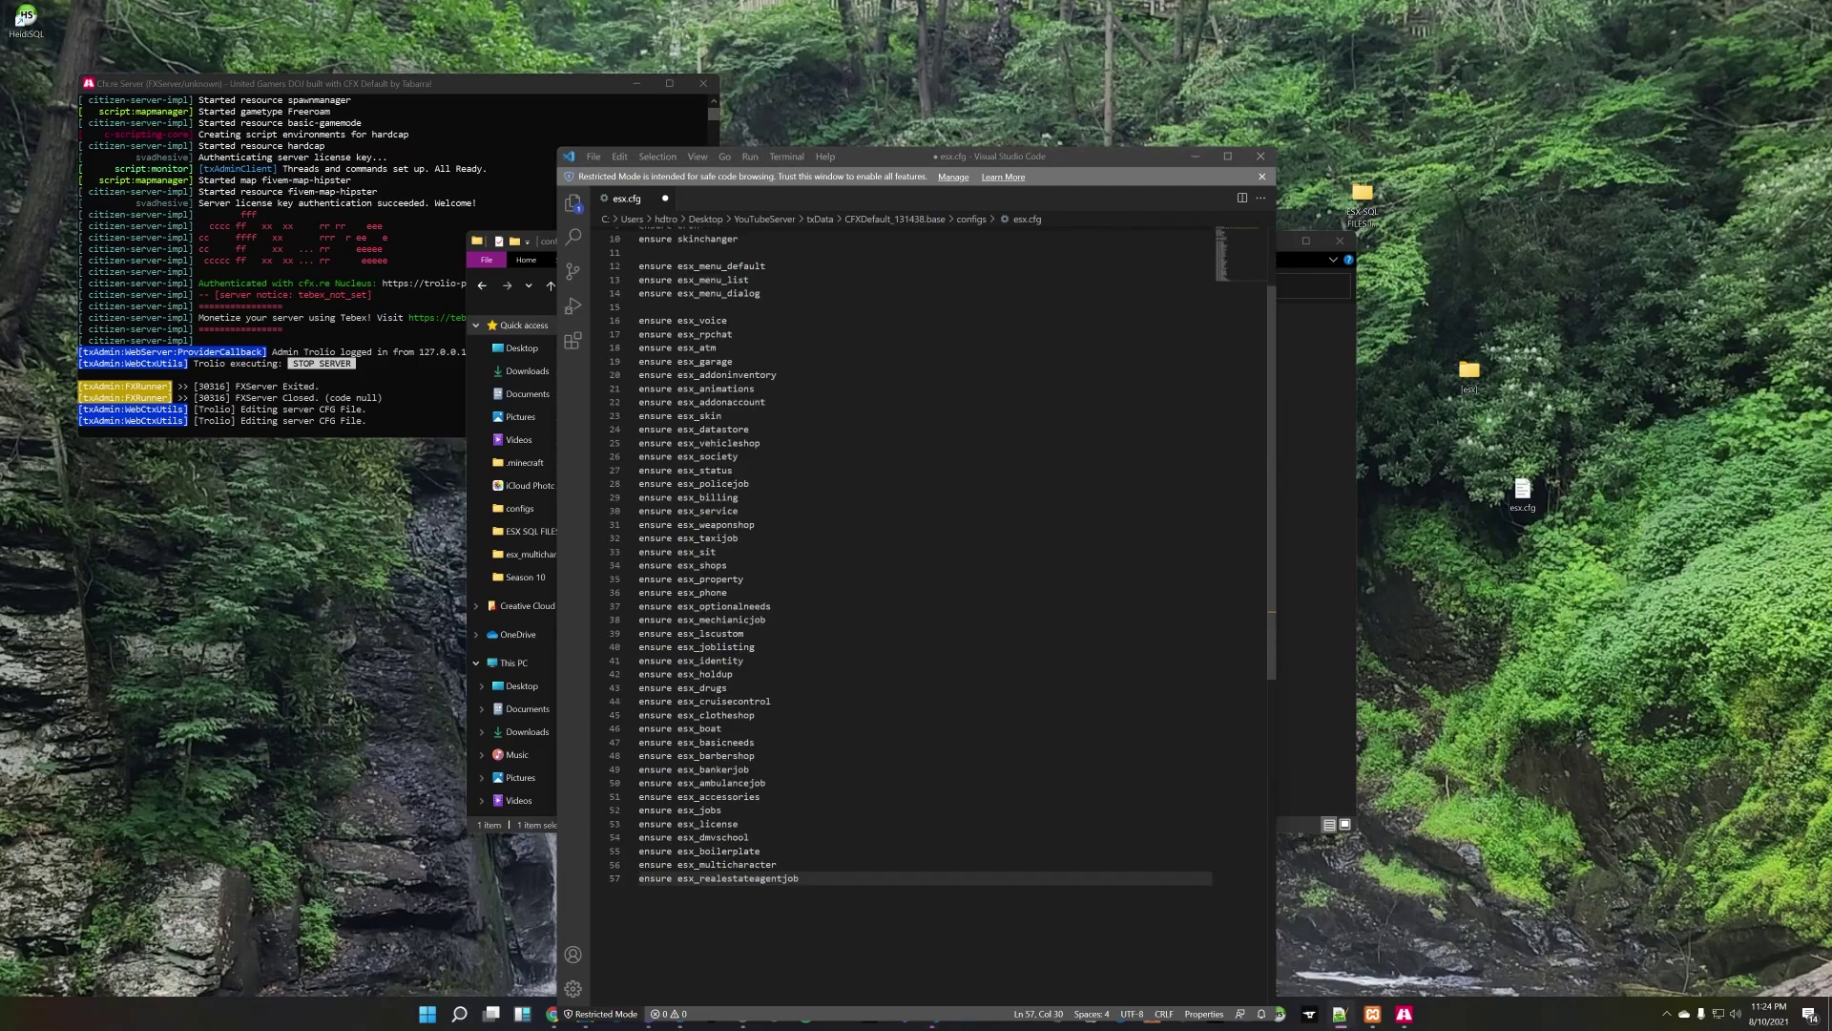
key("ctrl+s")
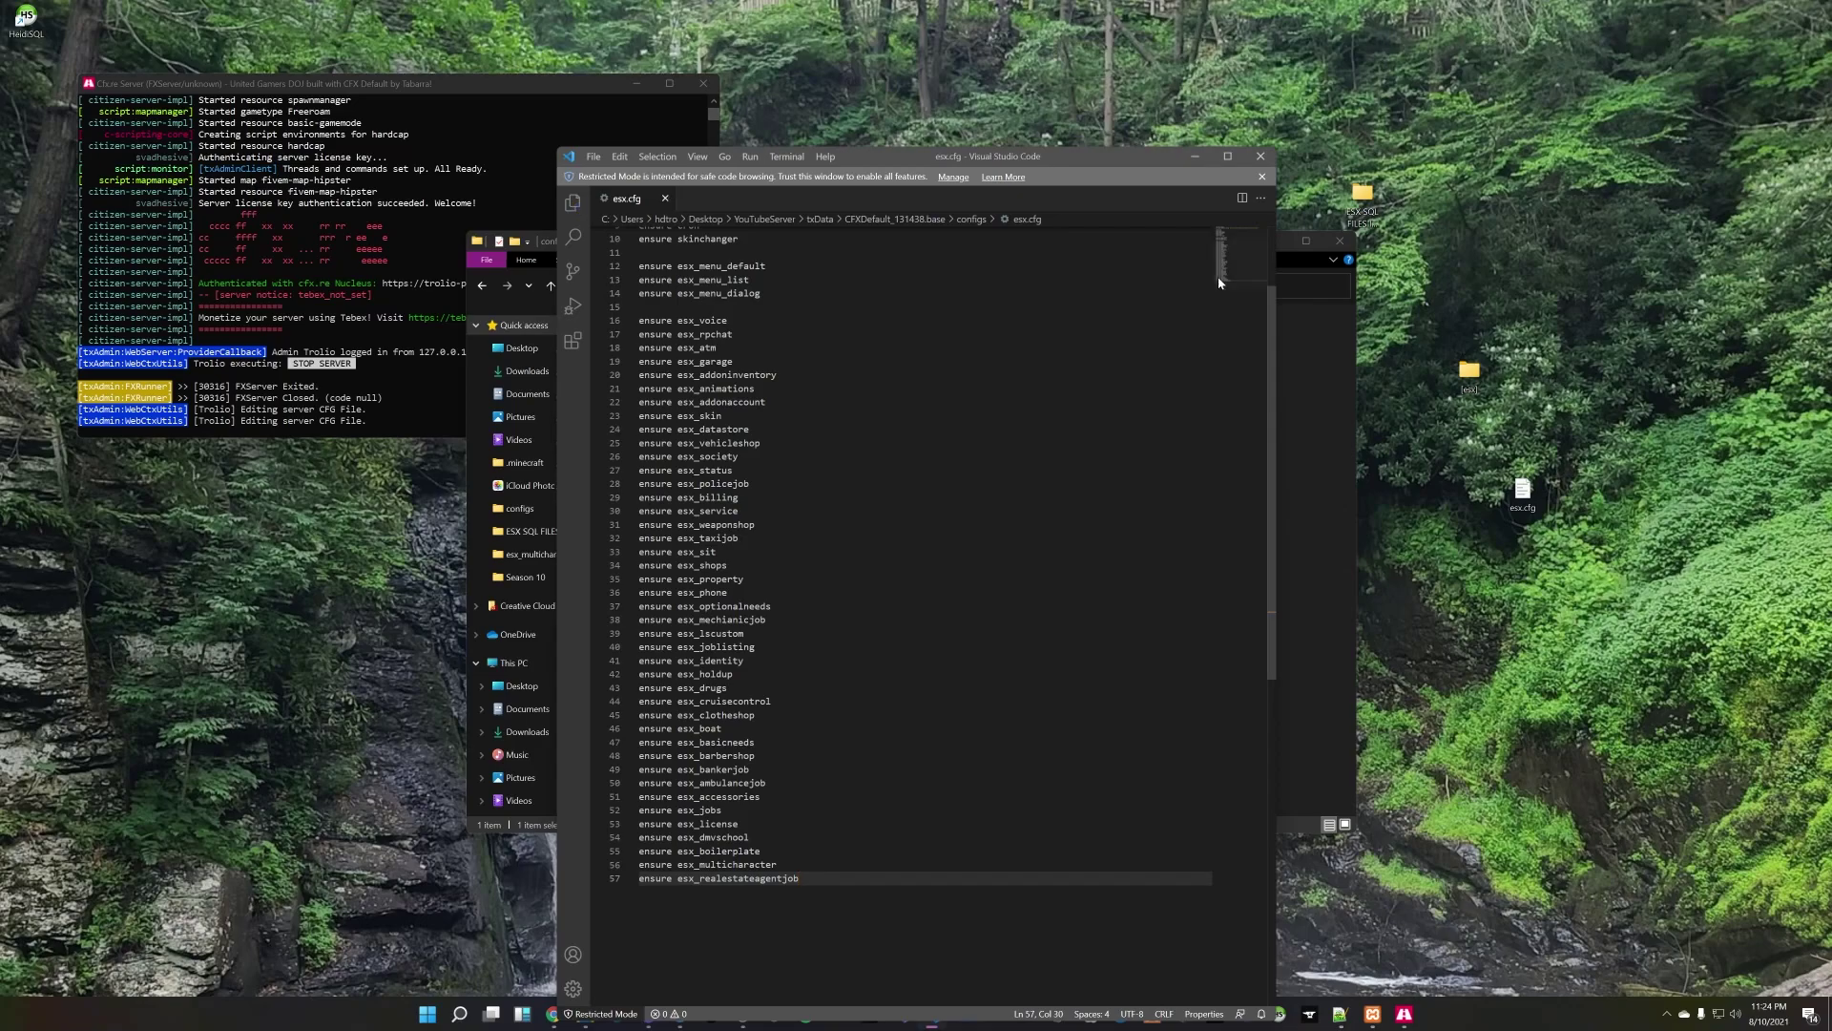
Step: Close the esx.cfg editor, switch to txAdmin in the browser and start the server
left_click(1260, 156)
left_click(552, 1013)
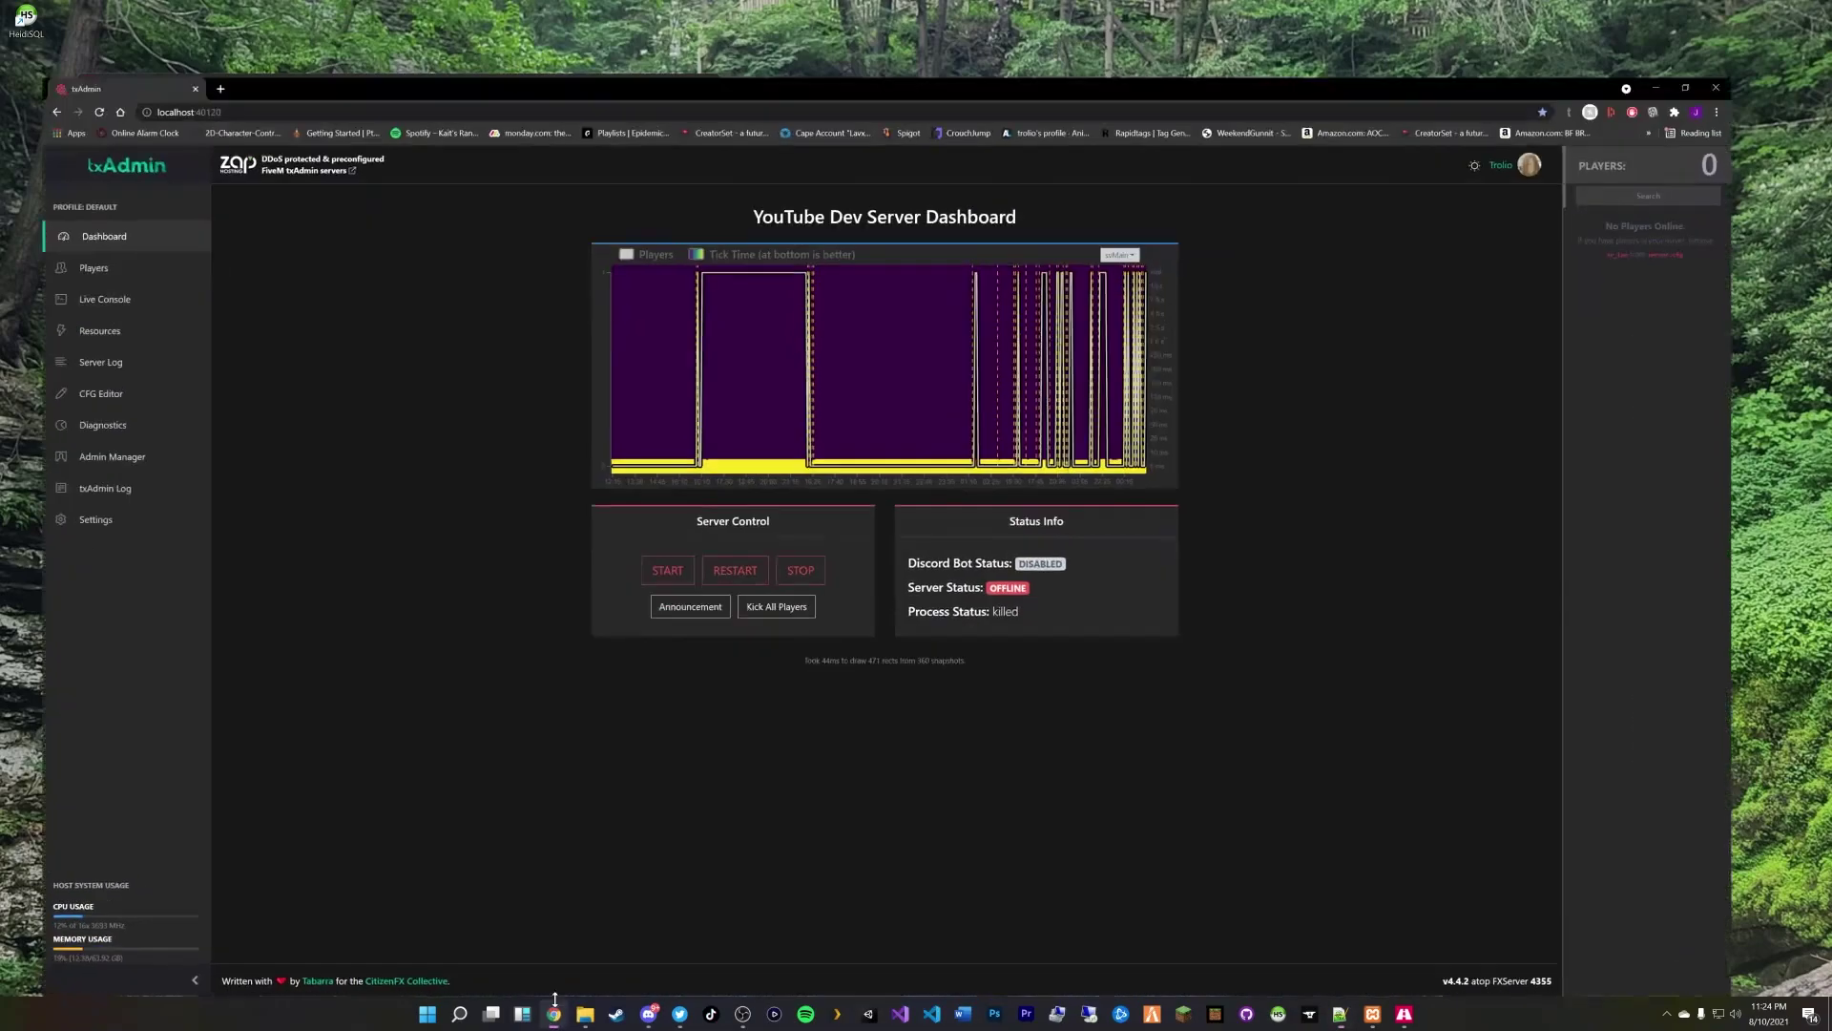
left_click(673, 540)
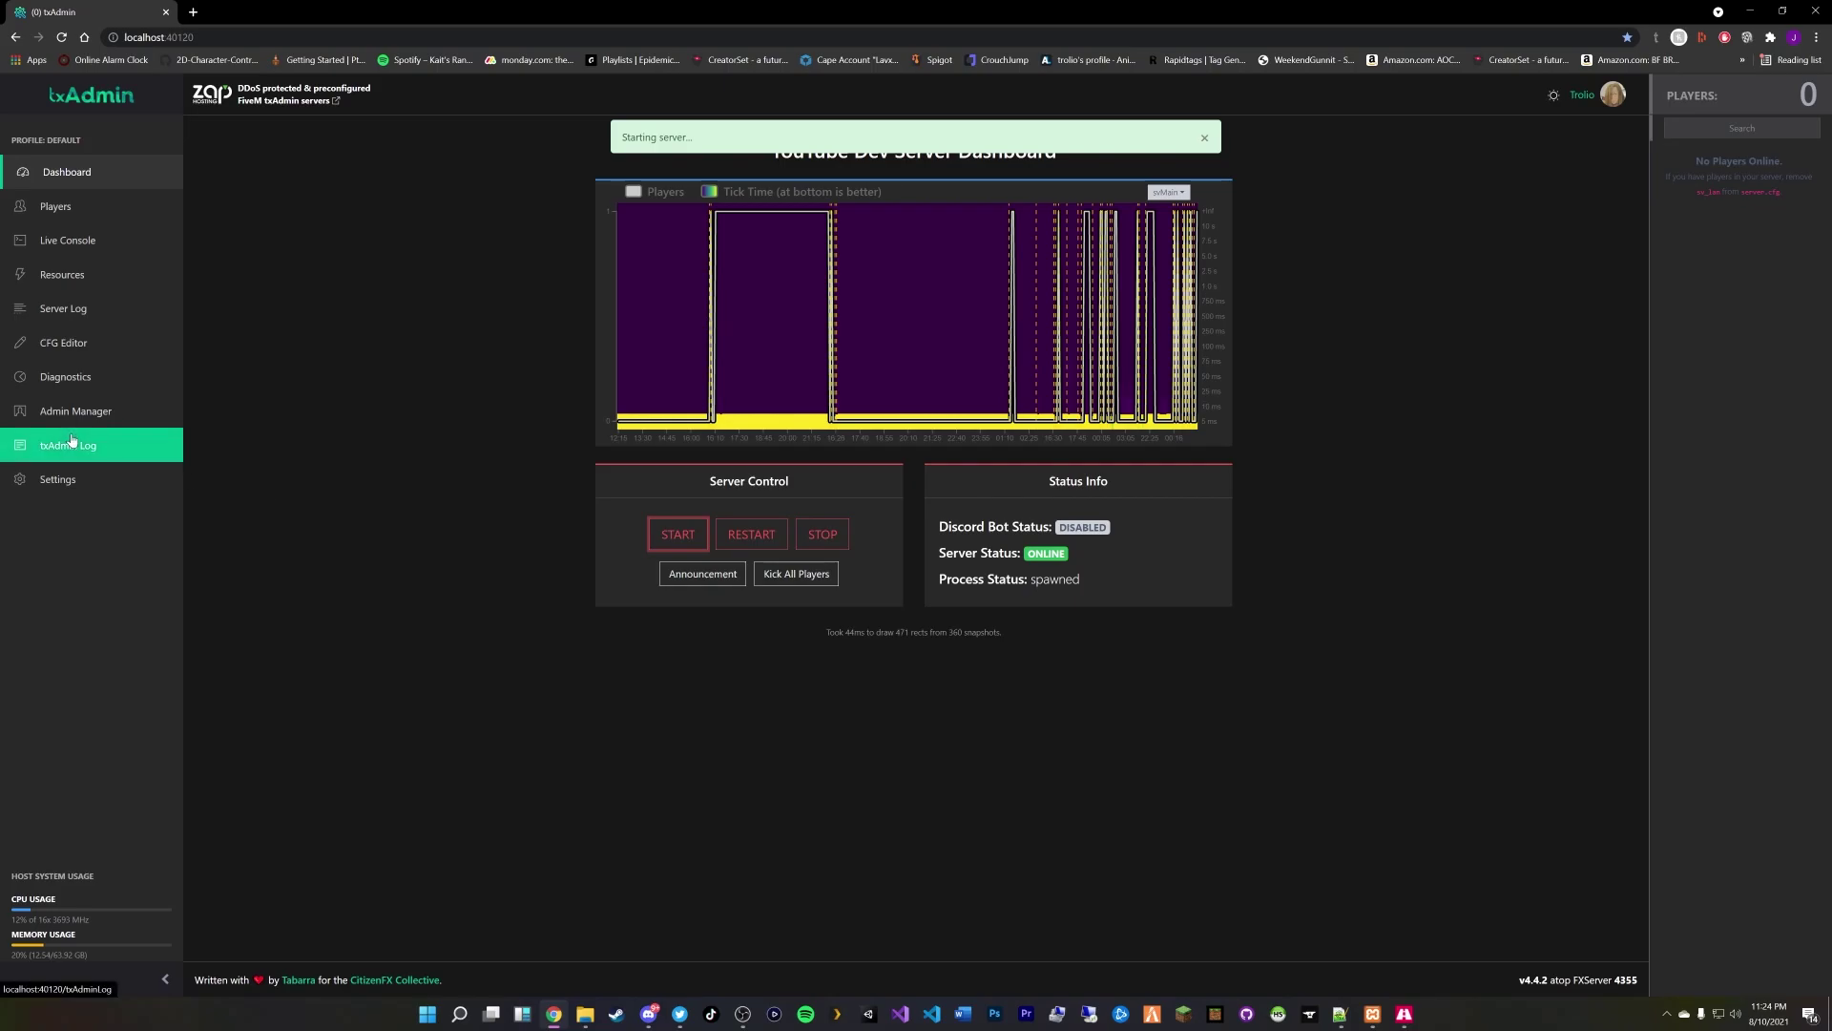
Step: Review the server config file and check the resources list for ESX resources that are not running
left_click(91, 344)
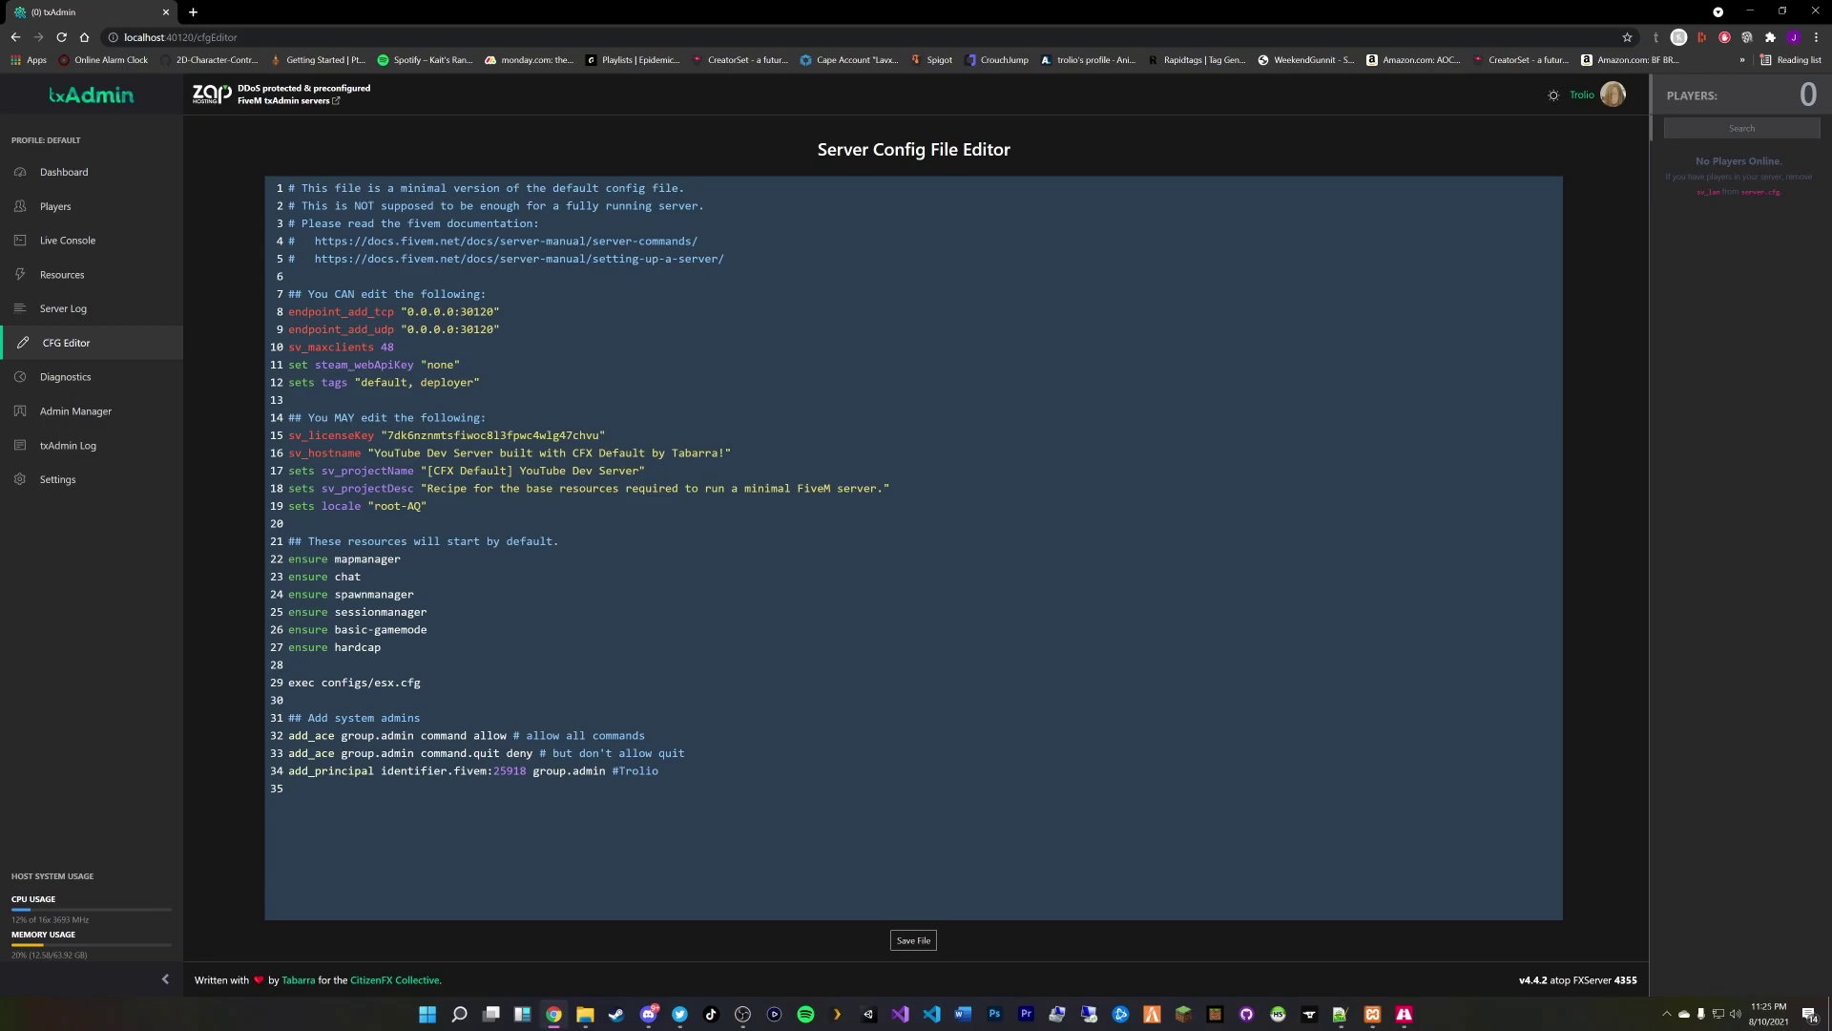
left_click(69, 276)
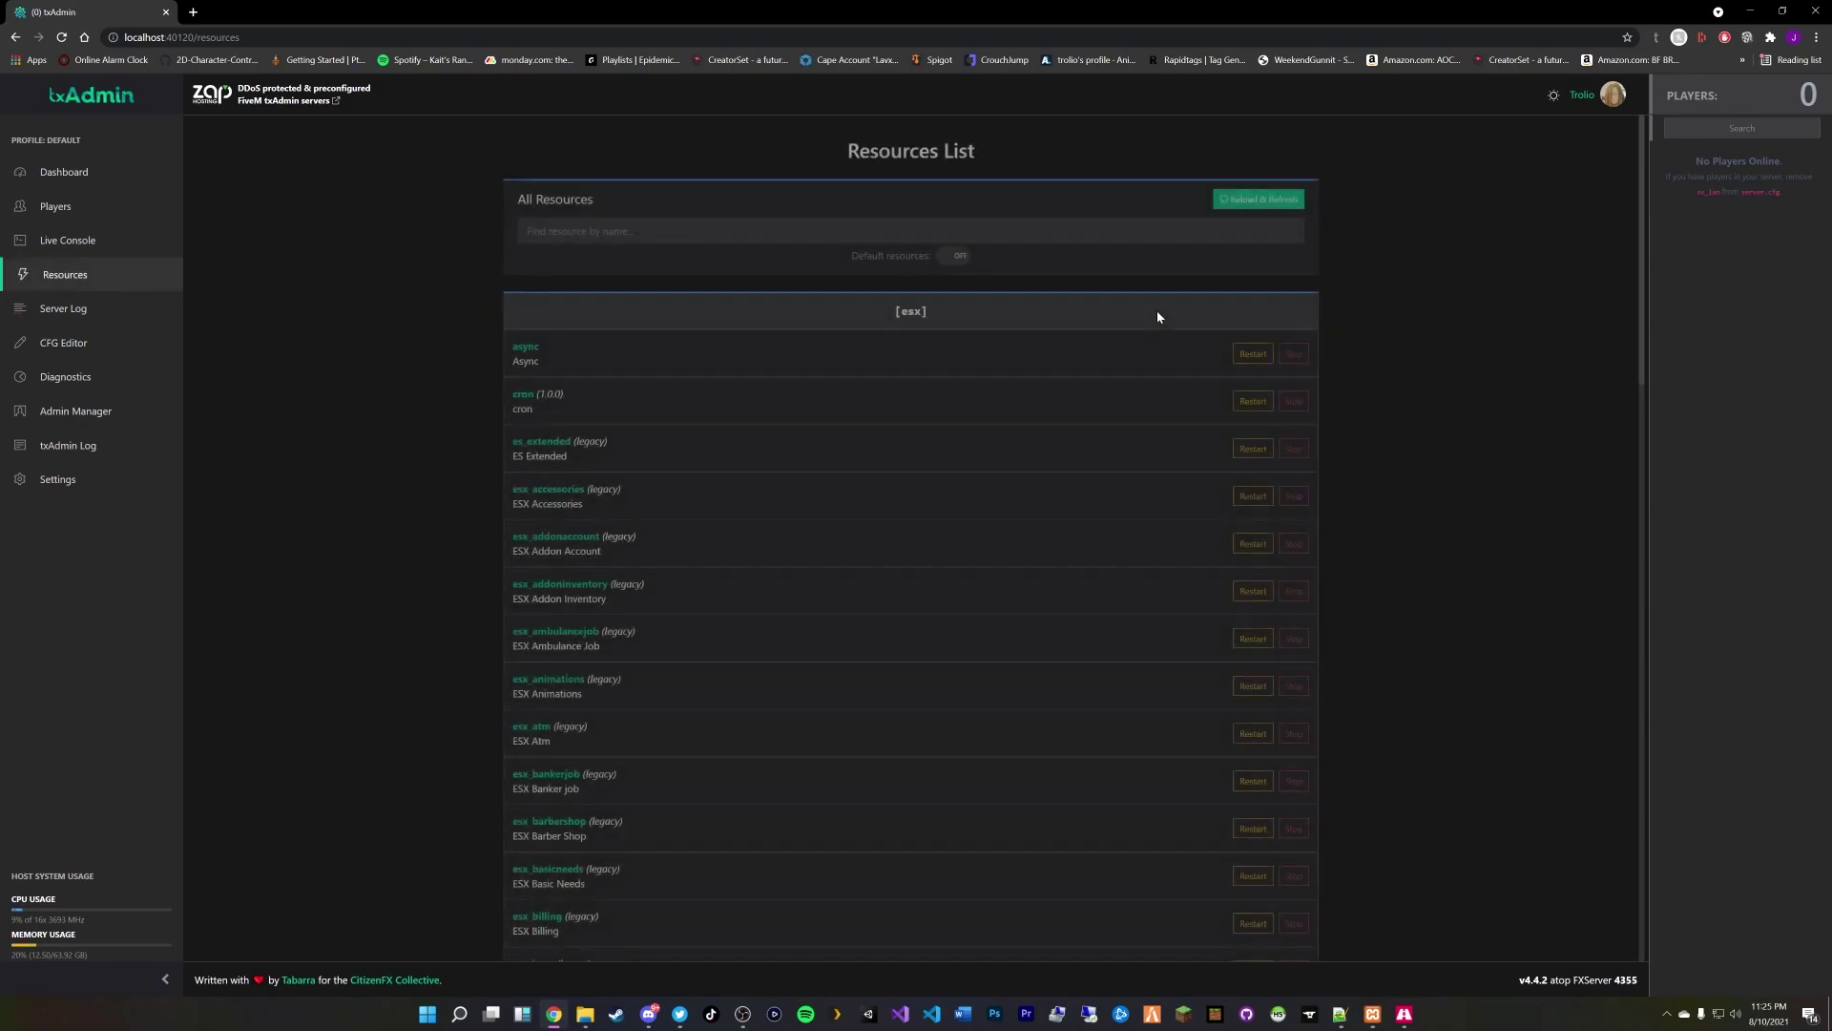
scroll(1337, 300, "down", 8)
scroll(599, 710, "down", 2)
double_click(563, 697)
left_click(836, 702)
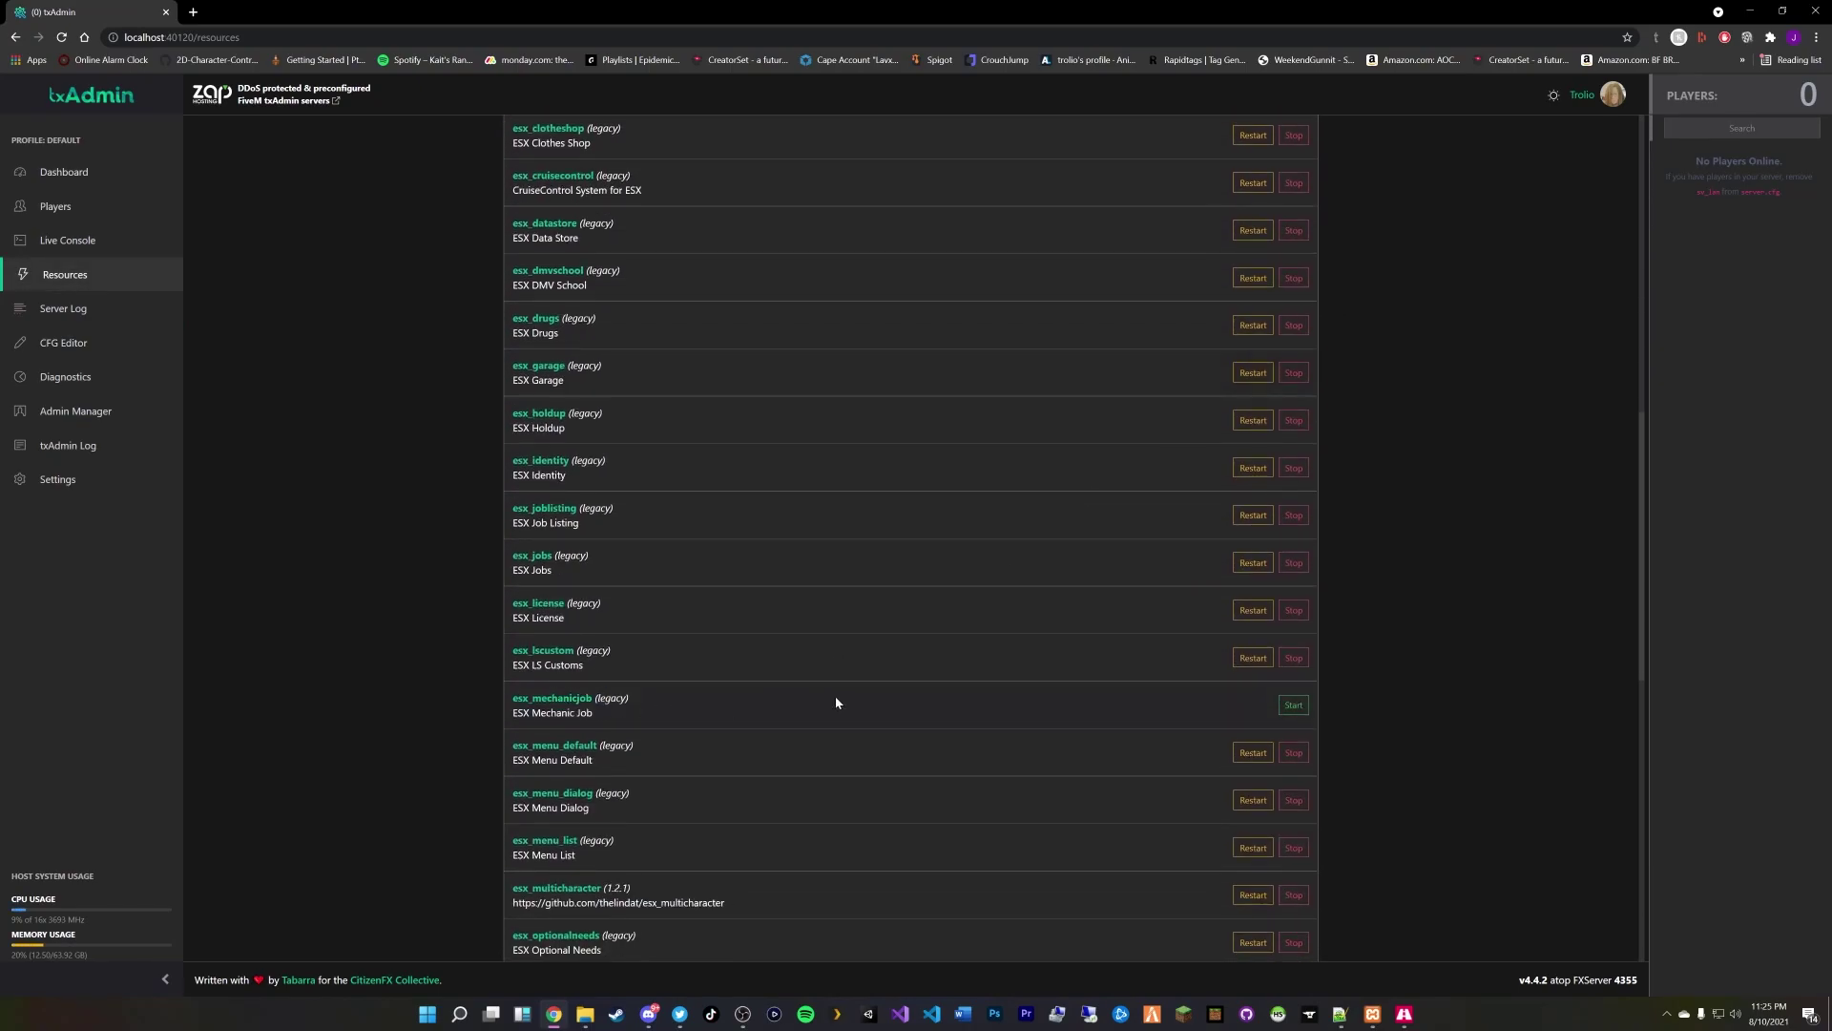
scroll(776, 683, "down", 9)
scroll(671, 617, "up", 4)
Step: Stop the server from the txAdmin dashboard and confirm the stop
left_click(76, 174)
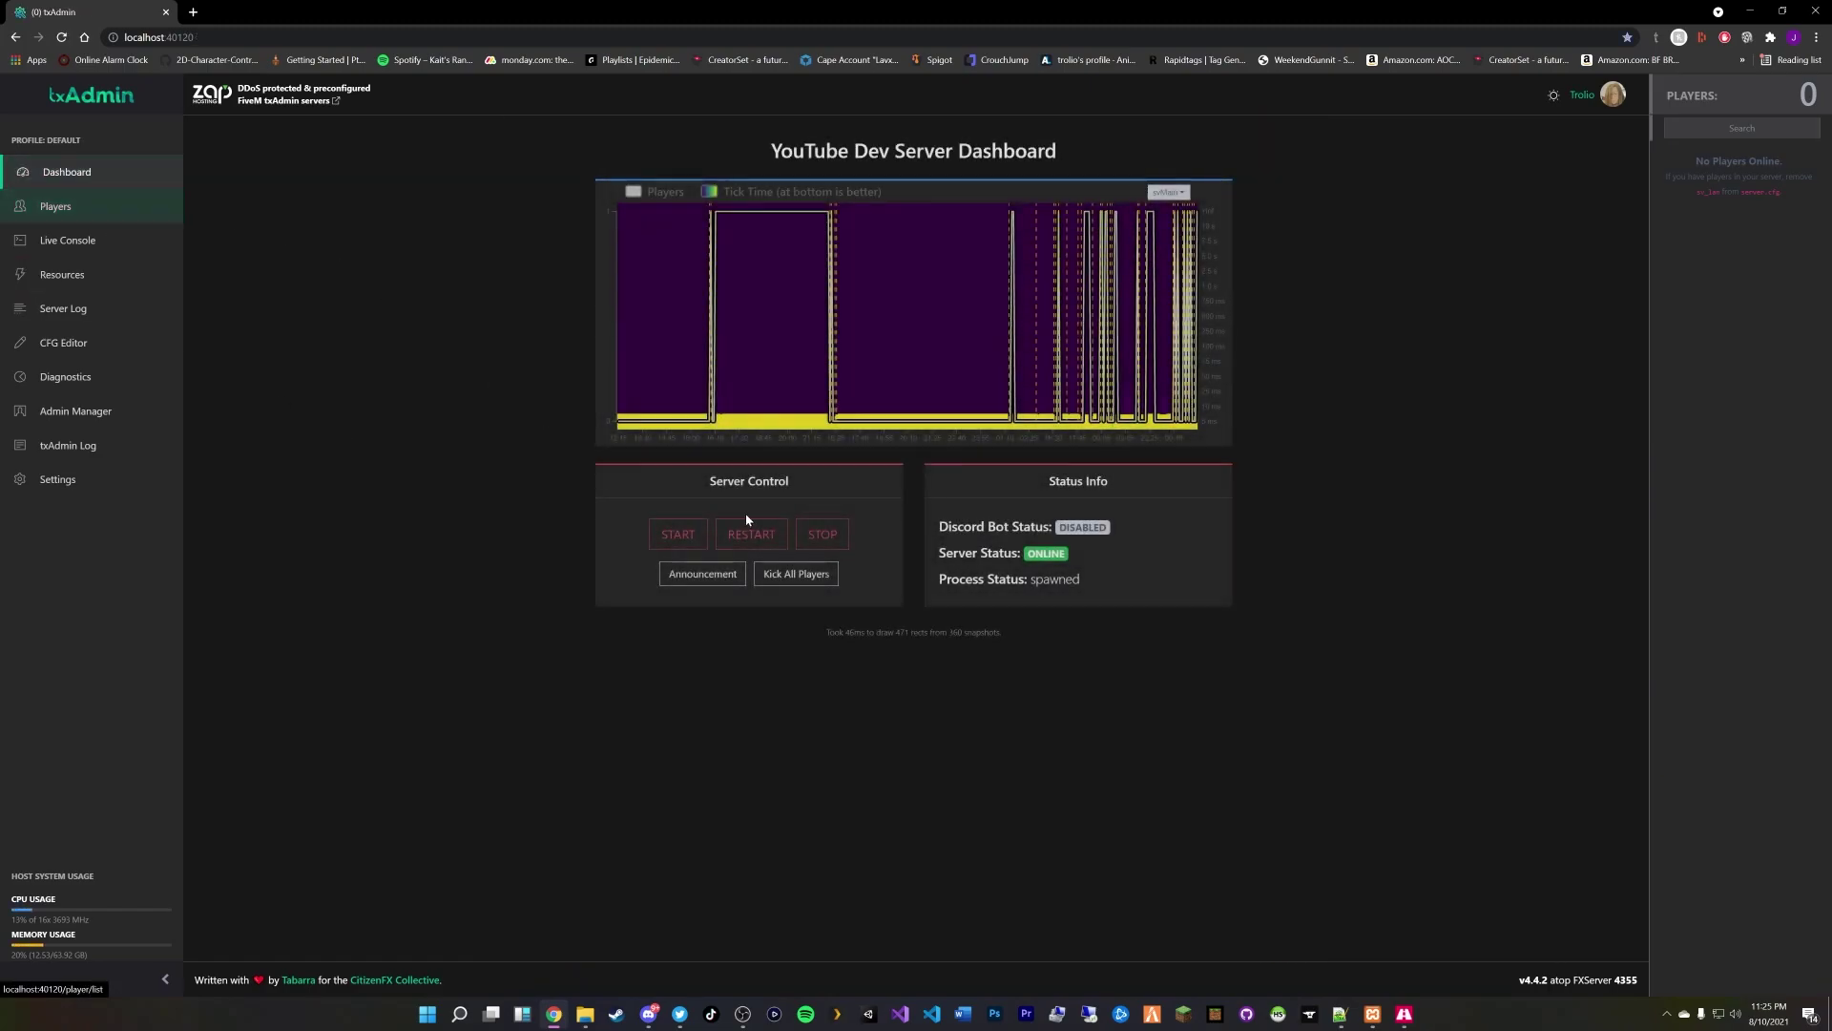
left_click(822, 533)
left_click(1040, 567)
Step: Reopen esx.cfg from the configs folder, correct the misspelled mechanic job line to "ensure esx_mechanicjob" and save
left_click(1752, 9)
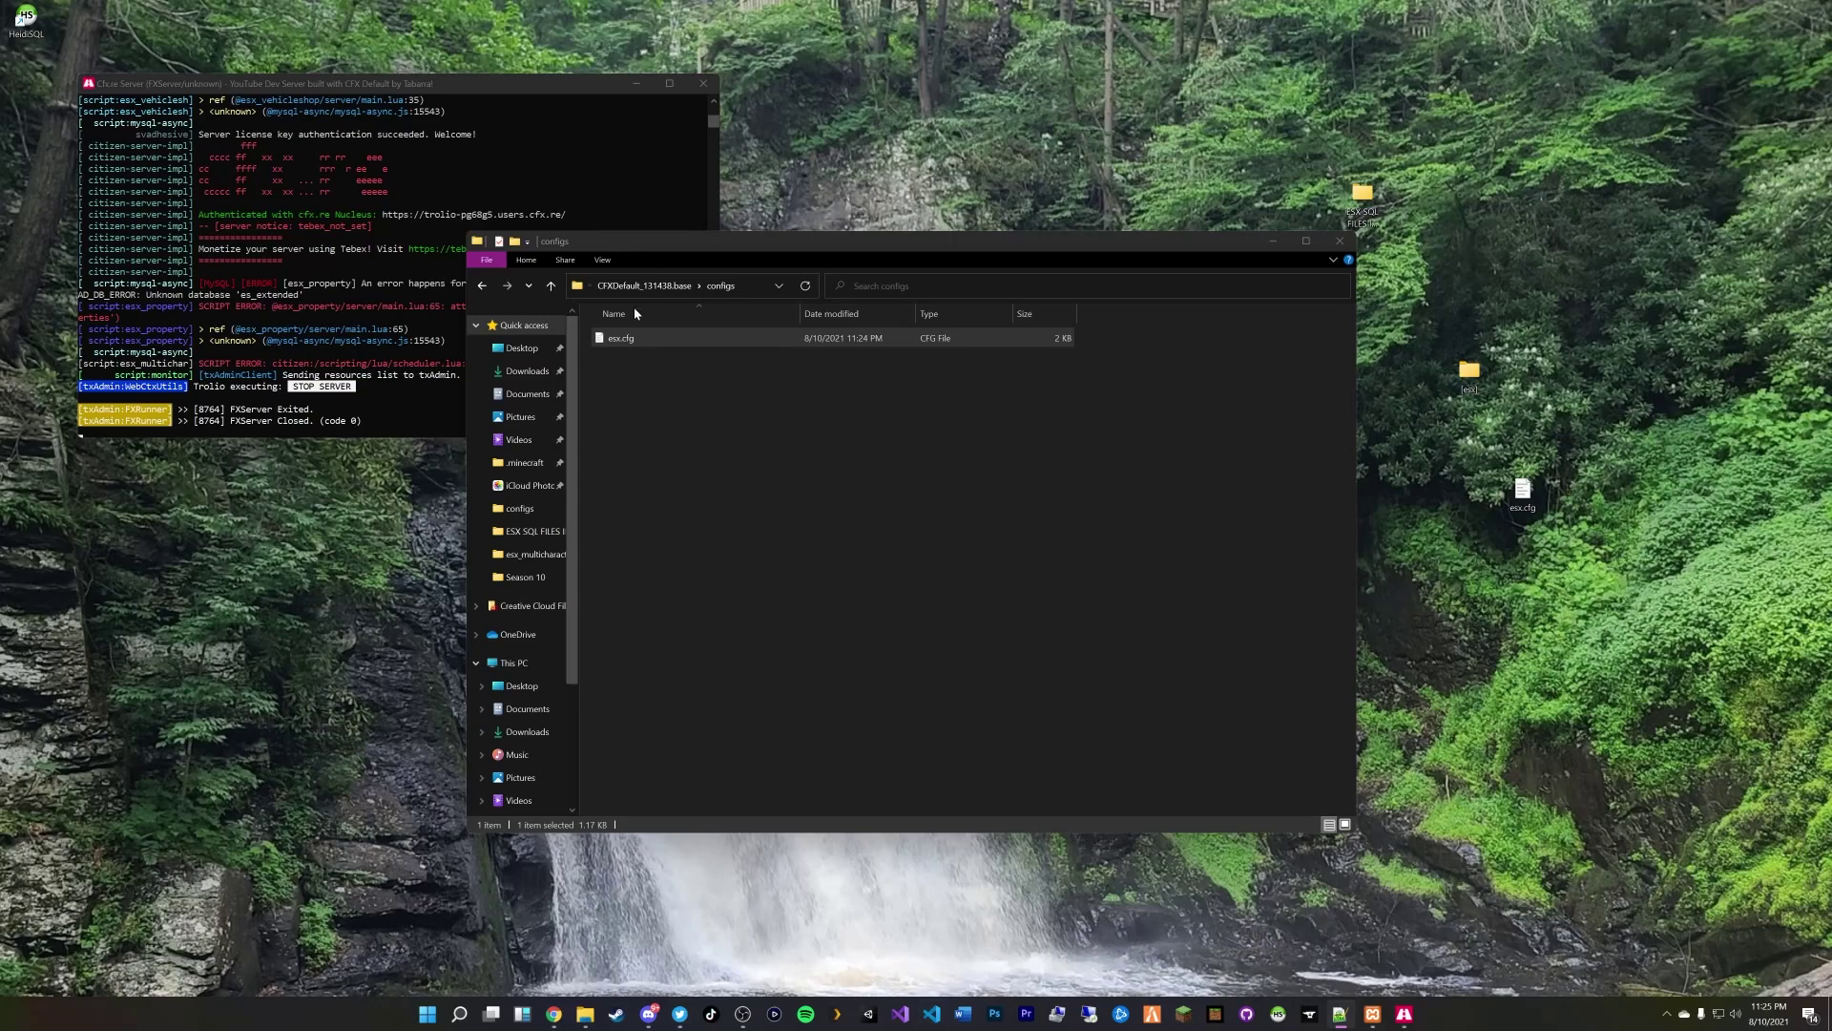
double_click(629, 338)
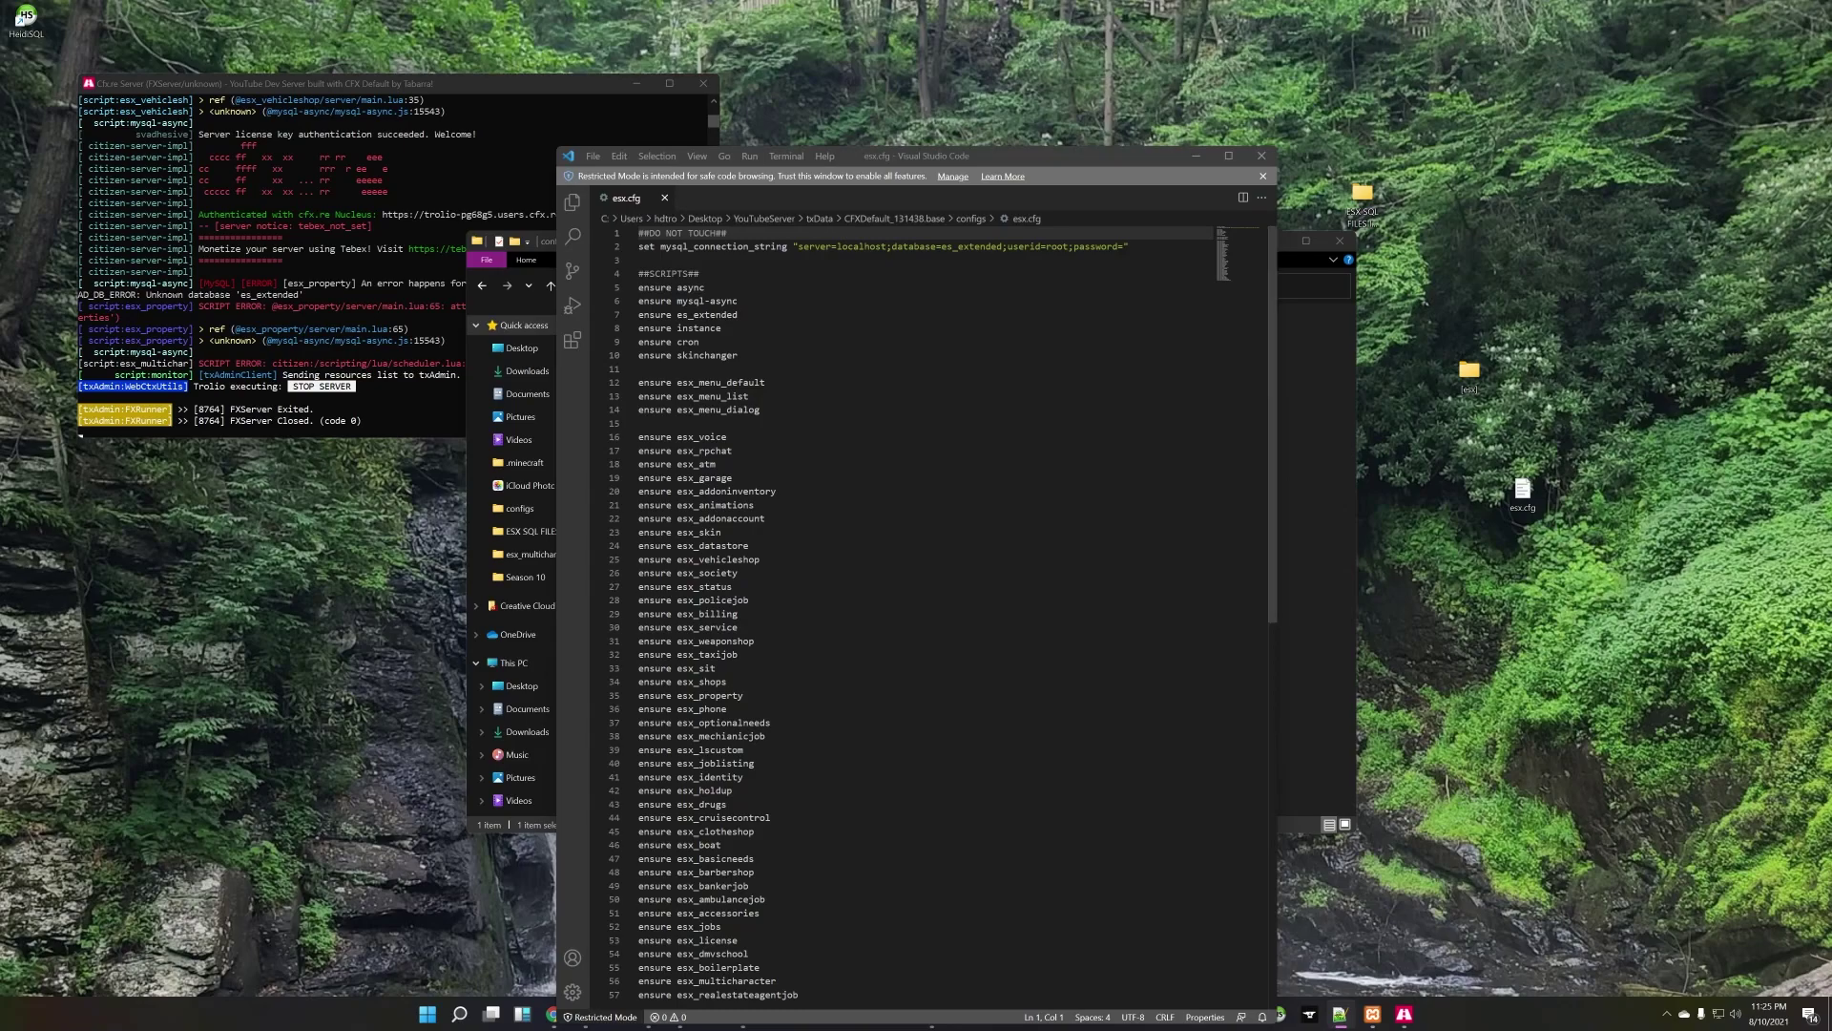
scroll(925, 611, "down", 4)
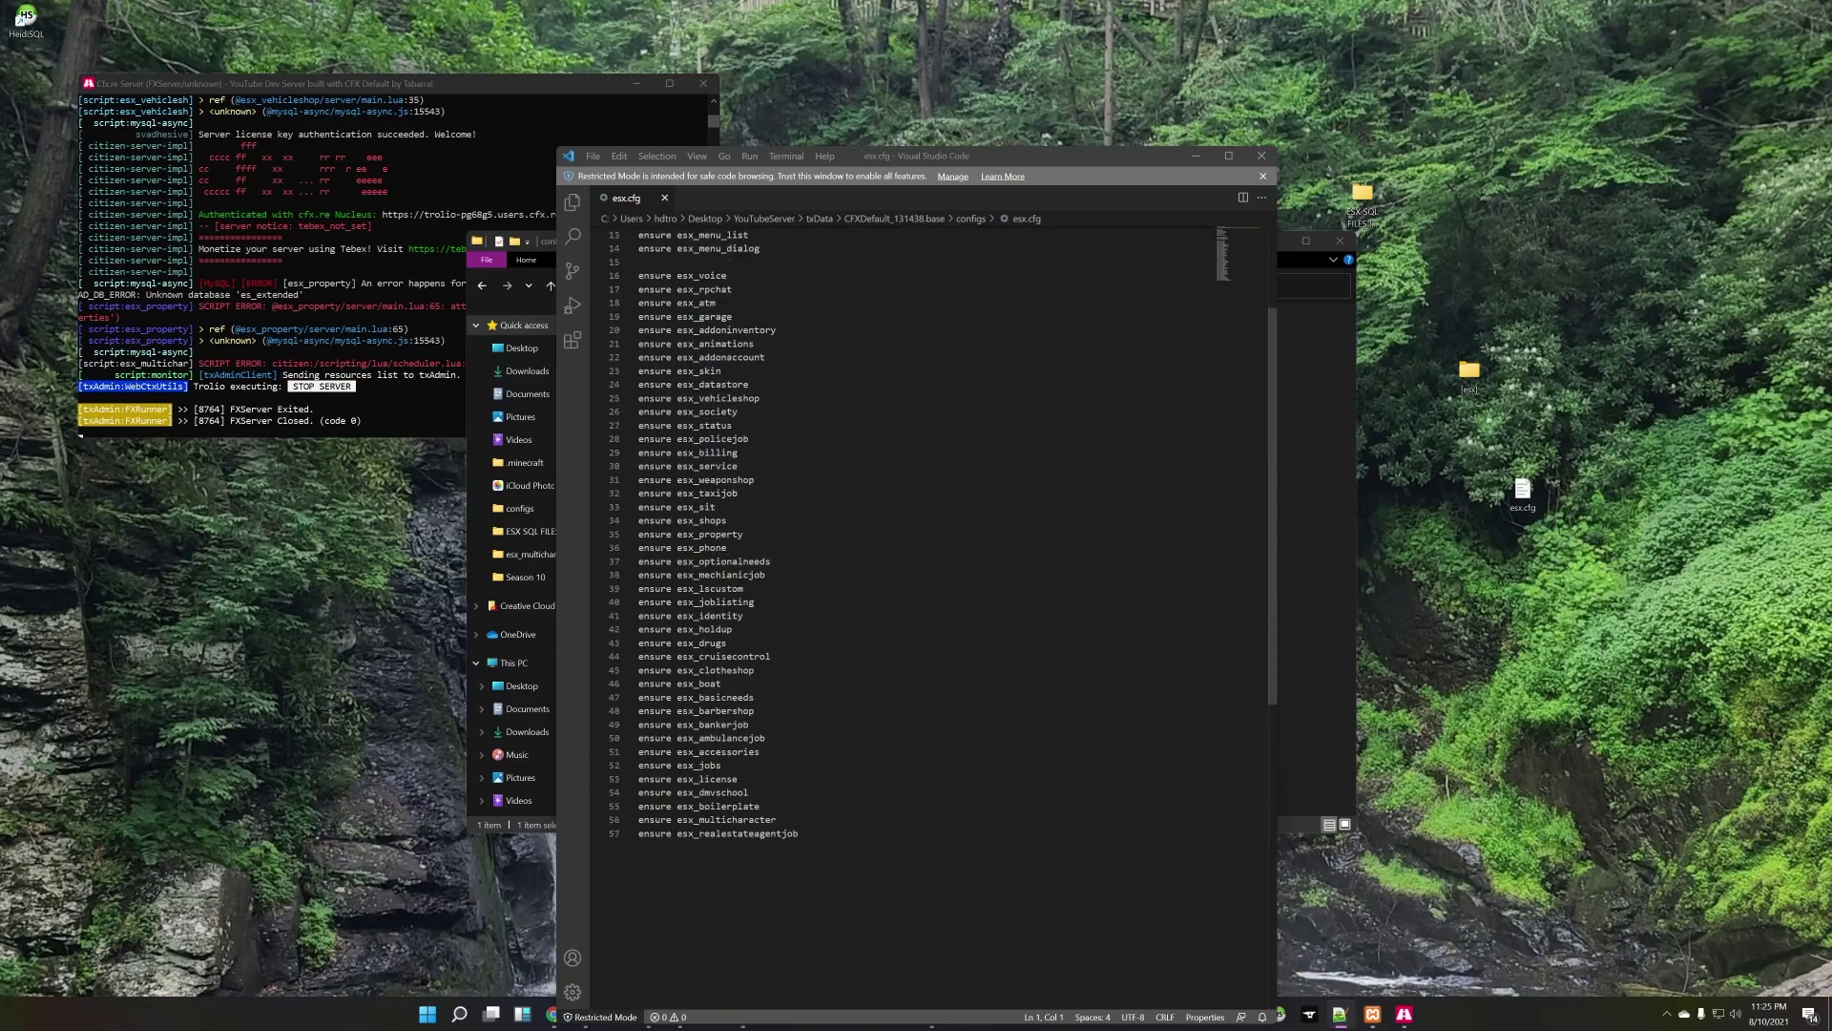
double_click(721, 575)
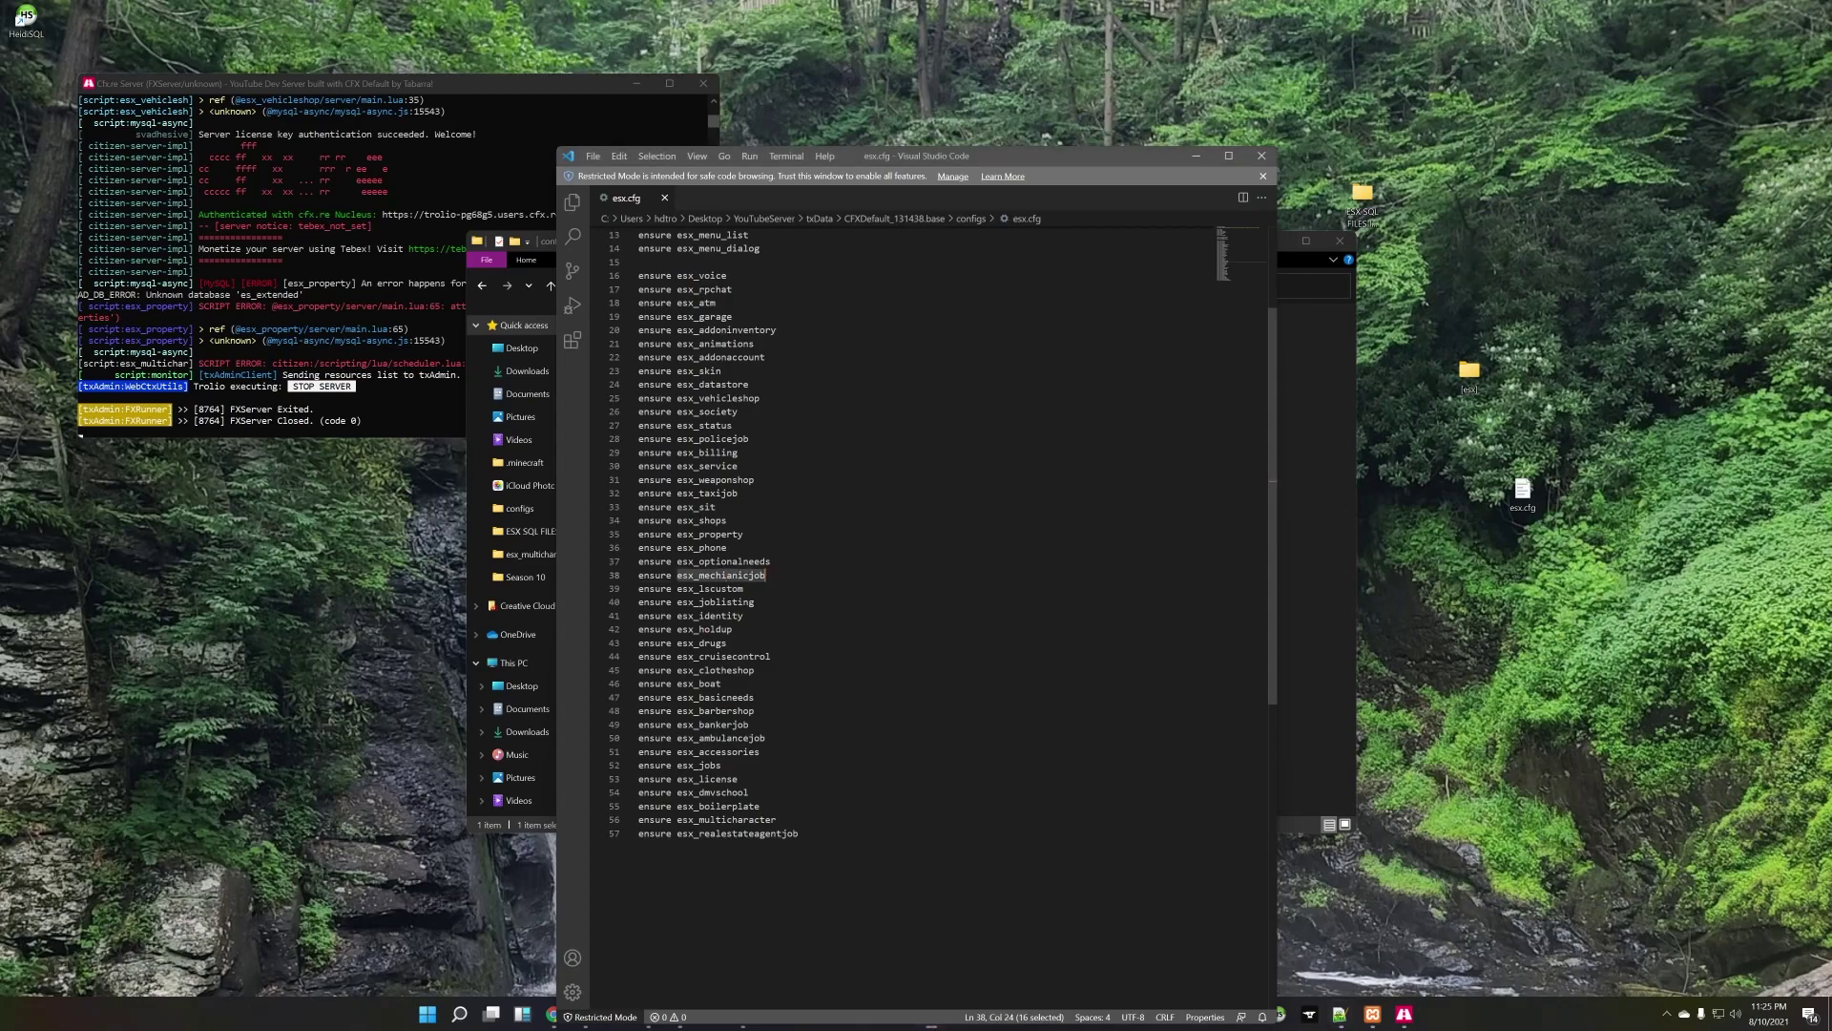
type("ensure esx_mechanicjob")
key("BackSpace")
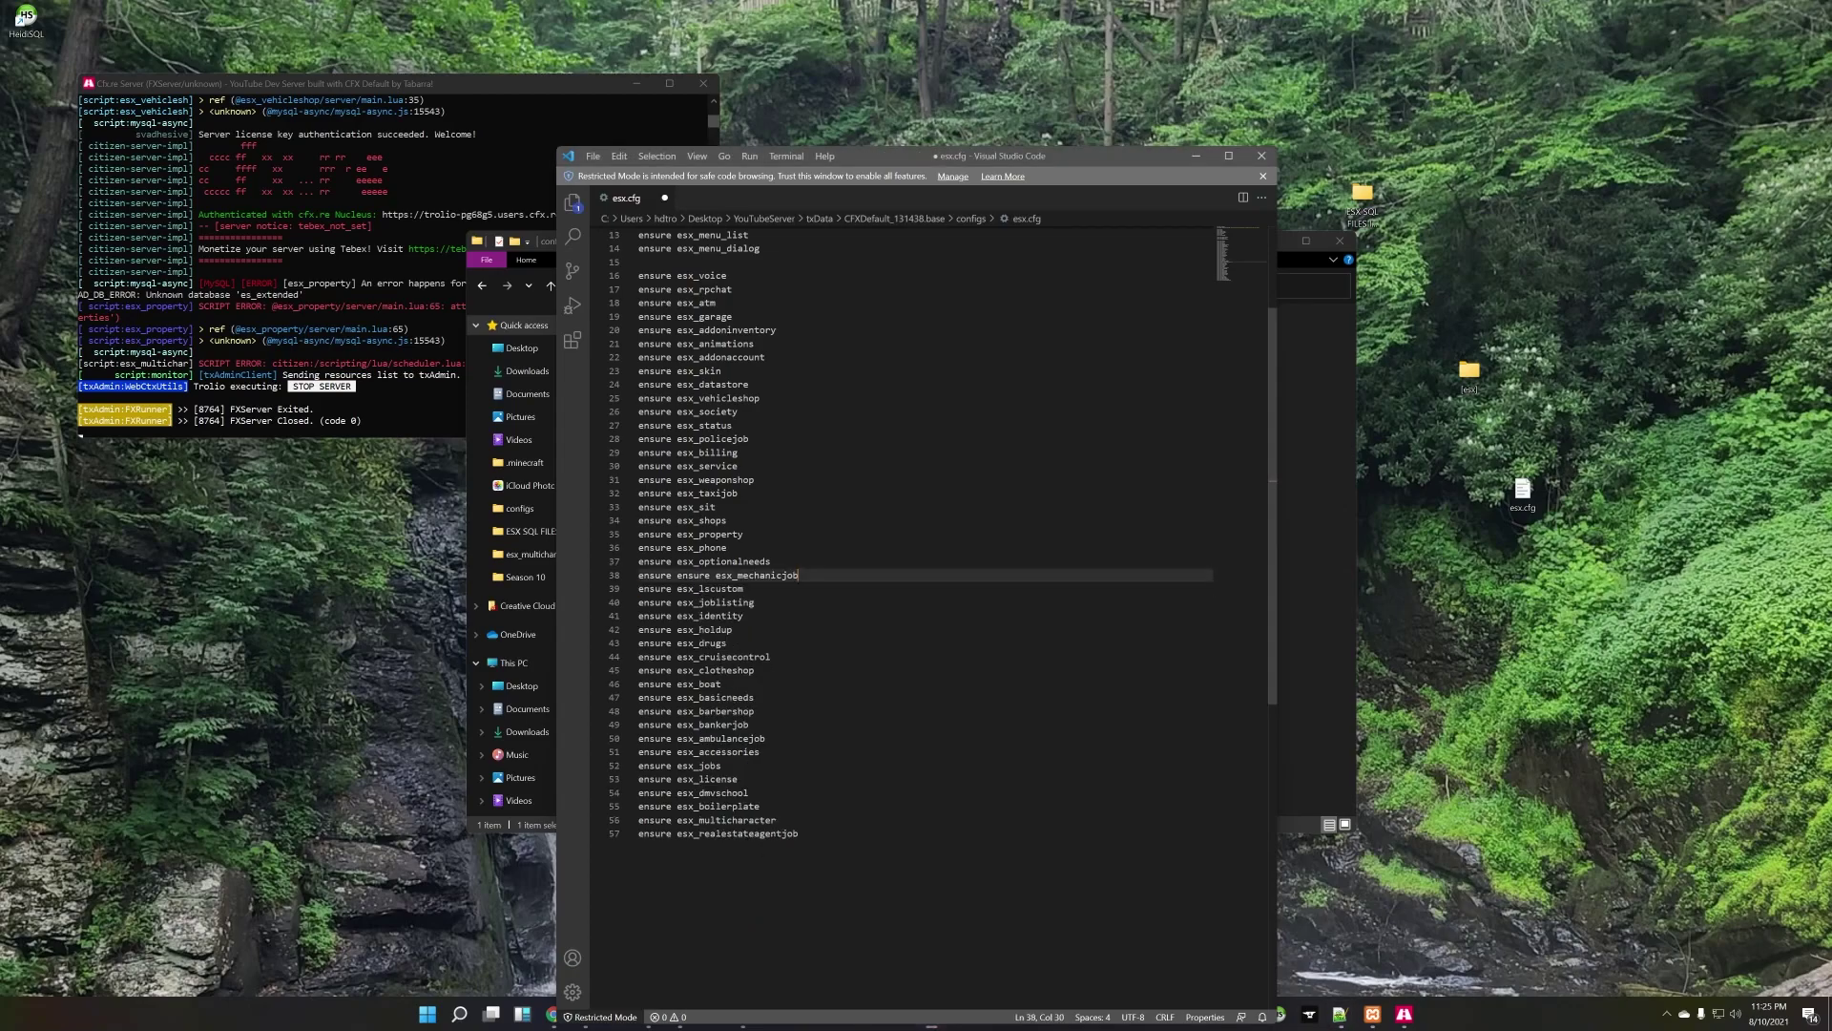
left_click(748, 574)
key("BackSpace")
key("BackSpace")
key("BackSpace")
key("BackSpace")
key("BackSpace")
key("BackSpace")
key("BackSpace")
key("ctrl+s")
Step: Switch back to txAdmin and start the server with the corrected esx.cfg
left_click(552, 1013)
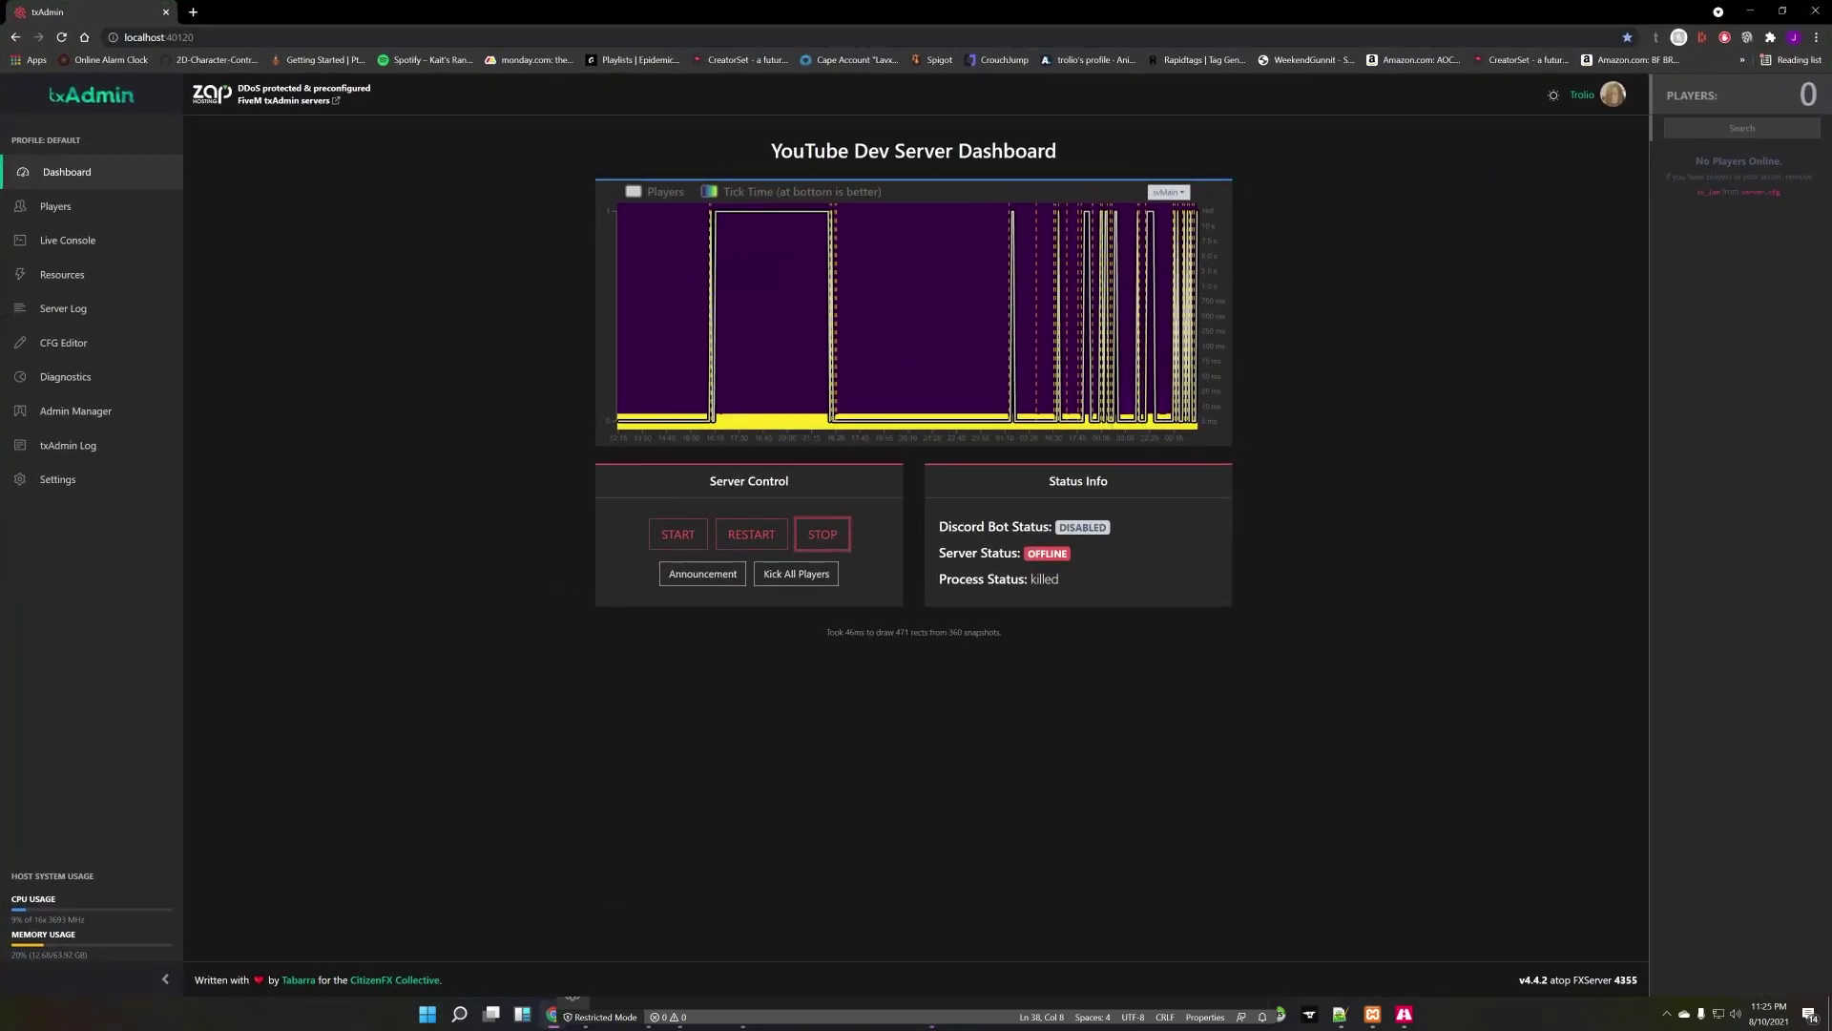
left_click(678, 528)
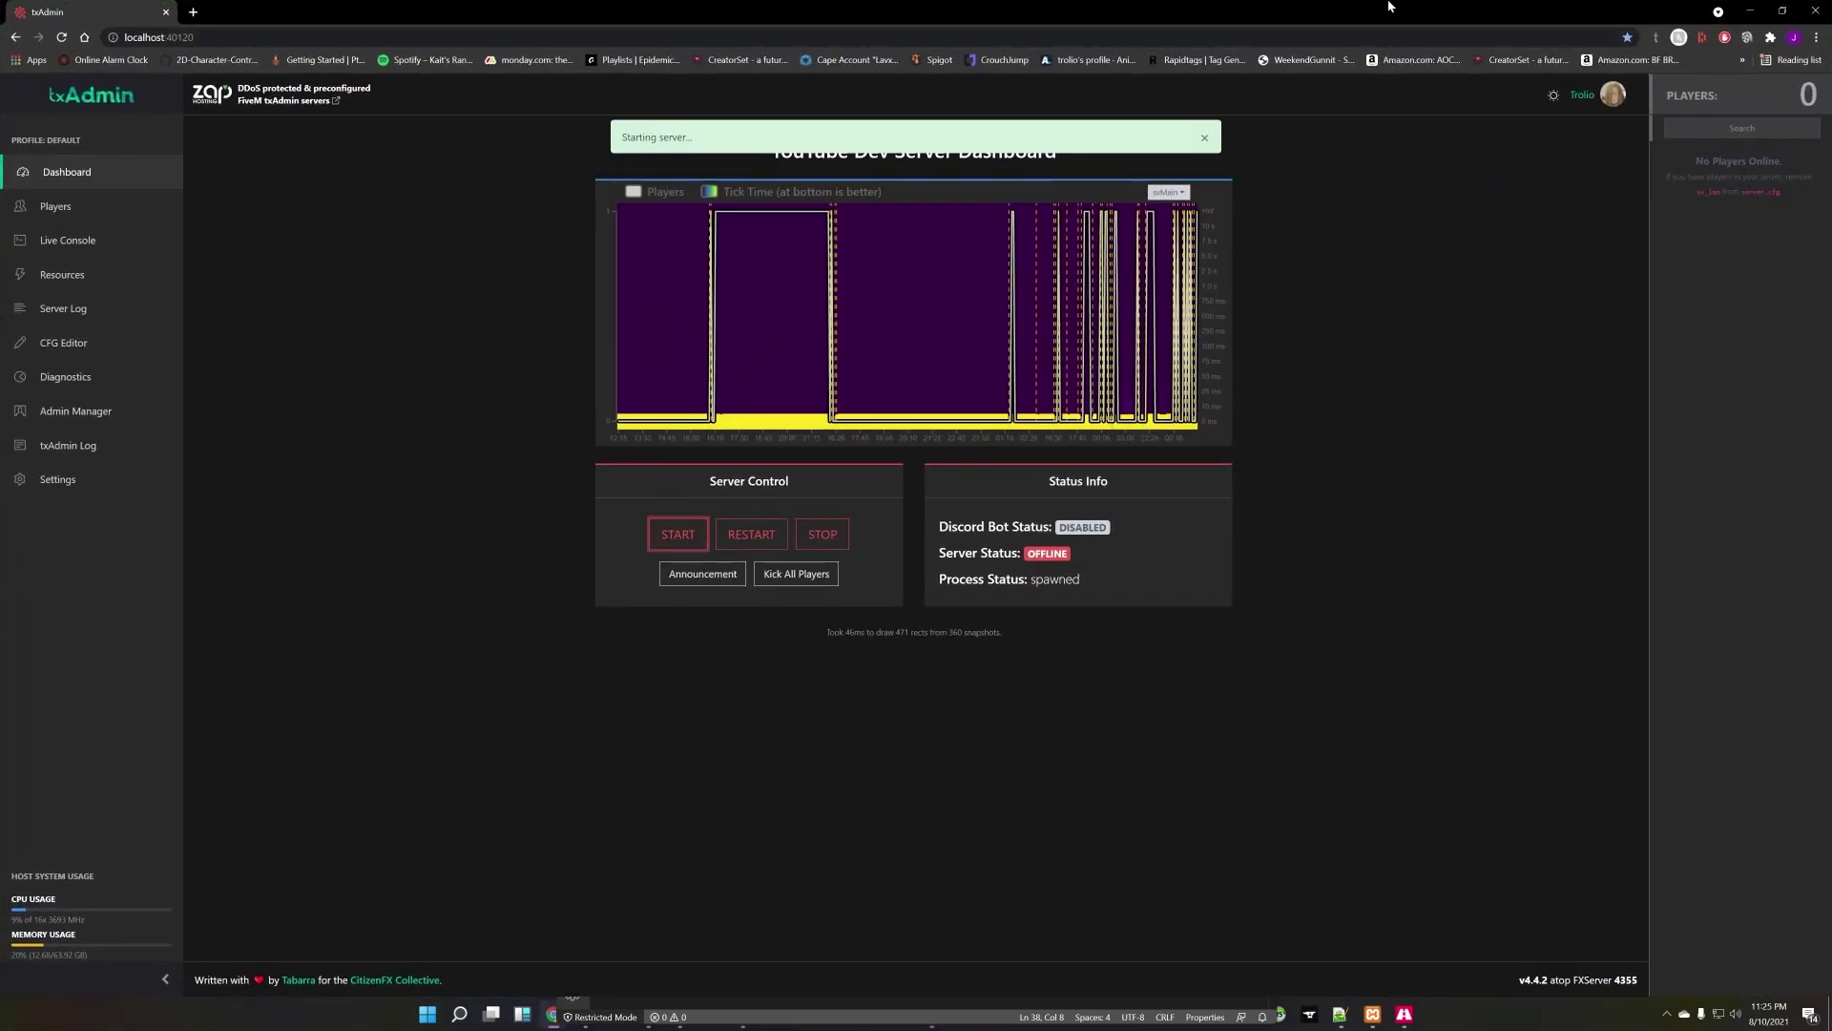
key("super+Down")
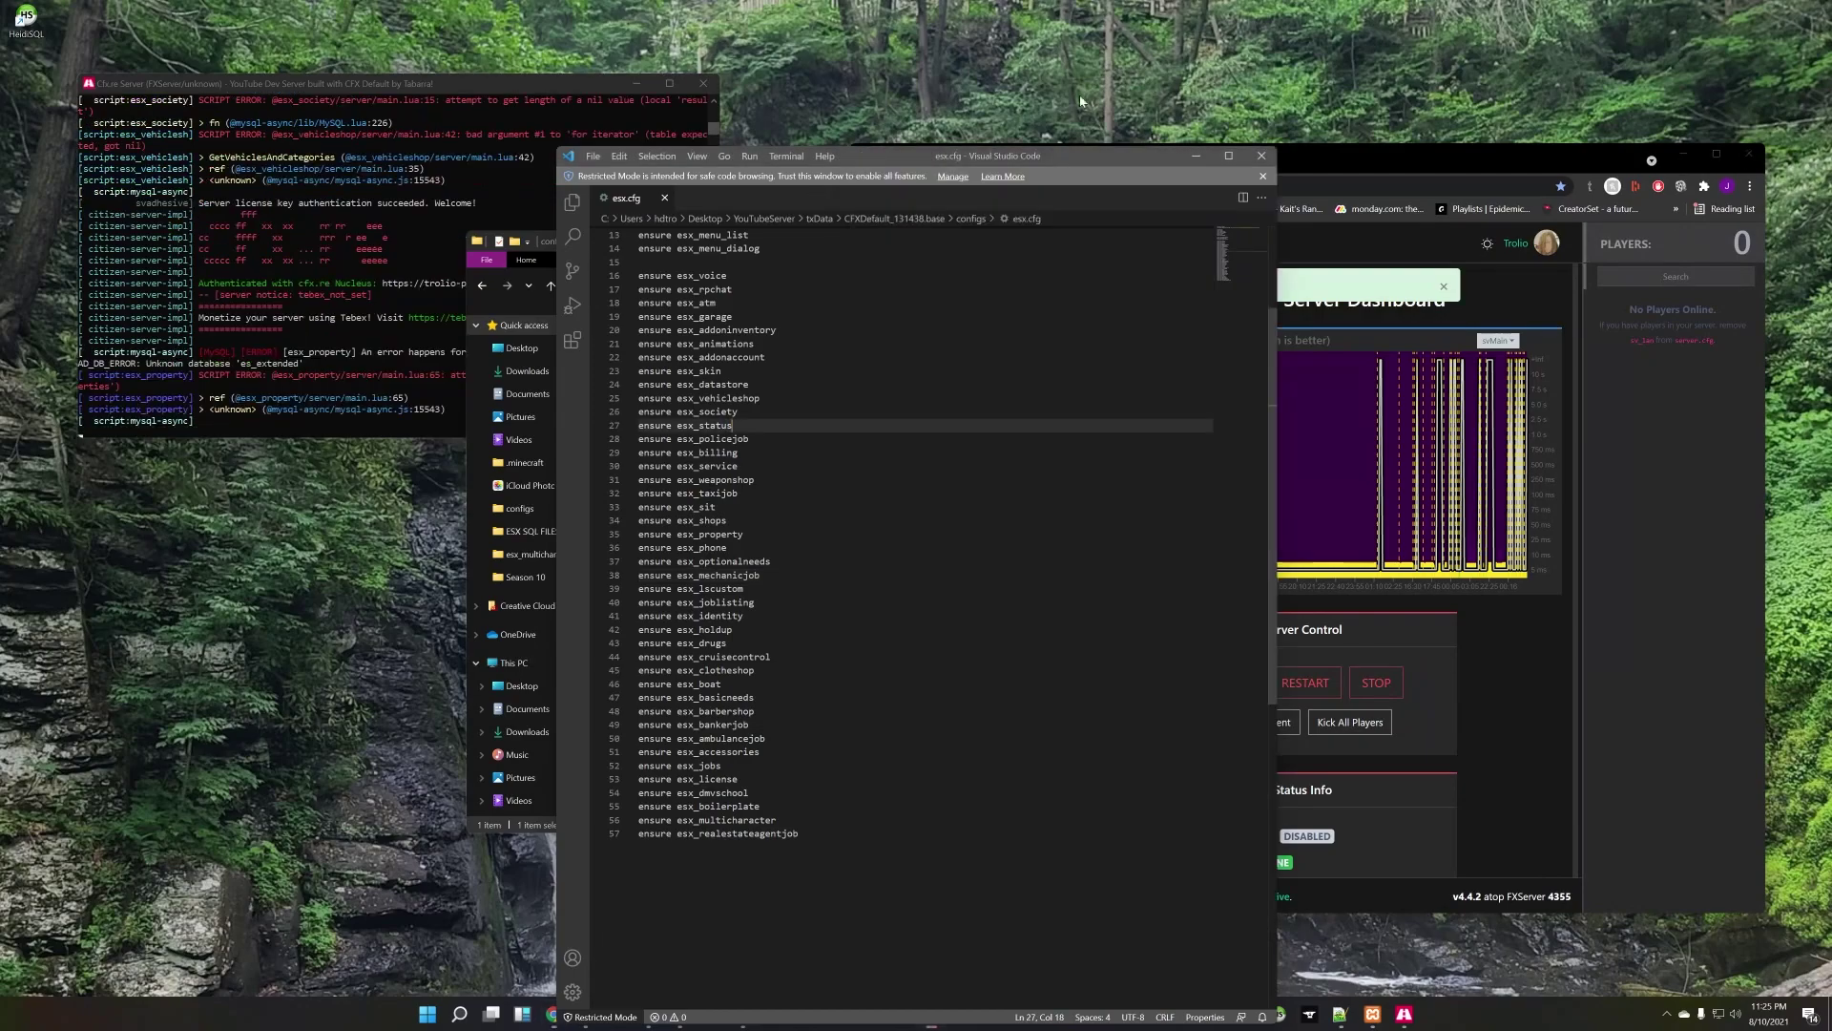
key("super+Up")
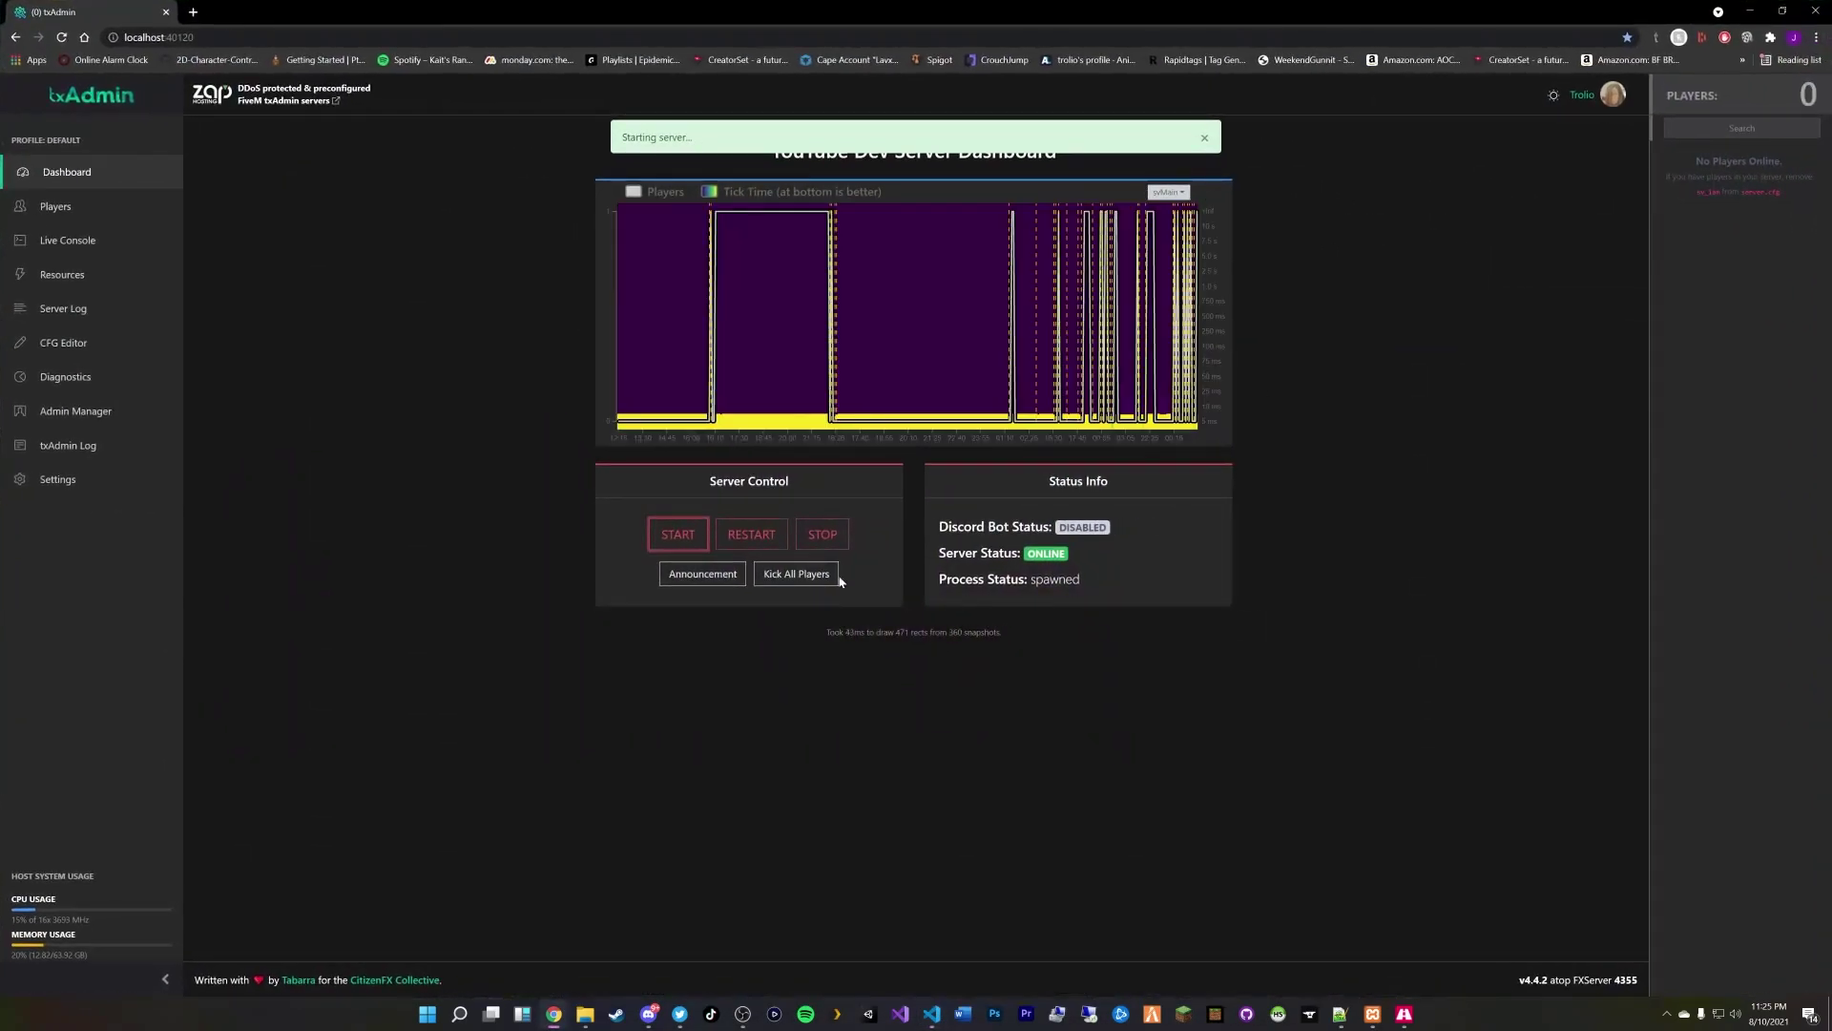
Step: Check the full resources list for stopped ESX resources and examine the live console for errors
left_click(62, 274)
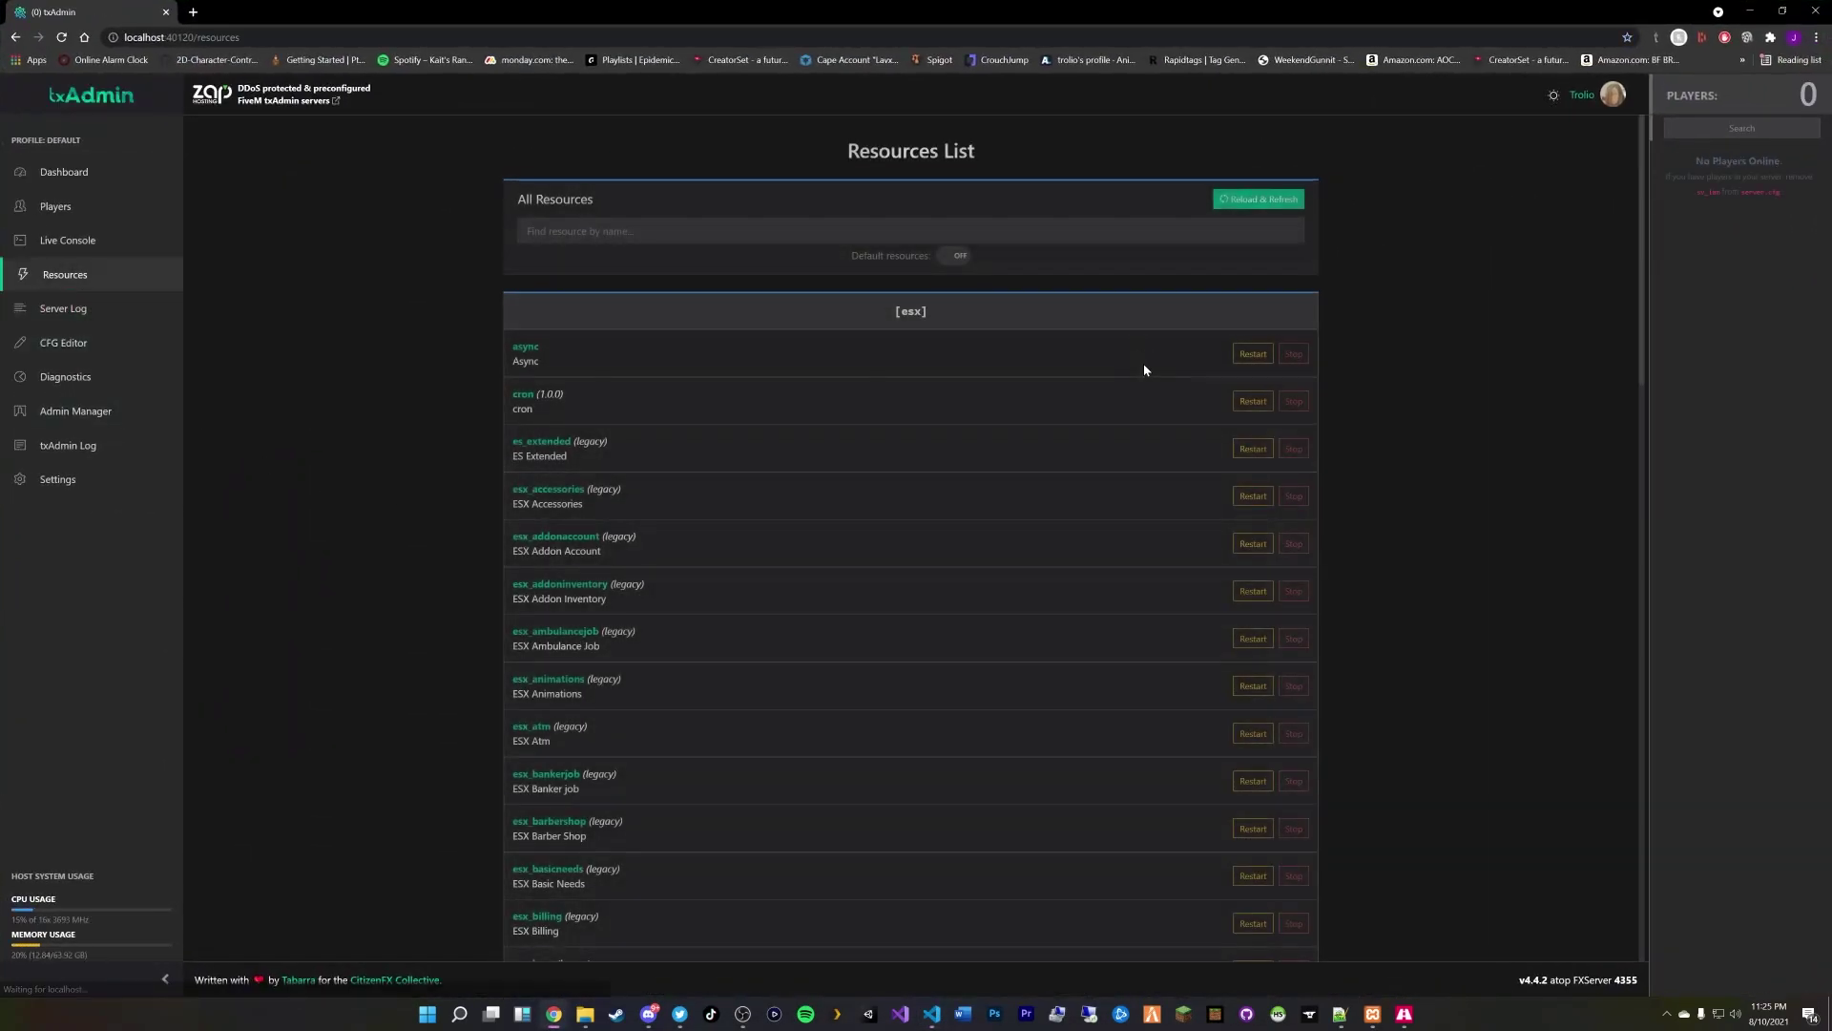
scroll(1143, 370, "down", 5)
scroll(1144, 371, "down", 6)
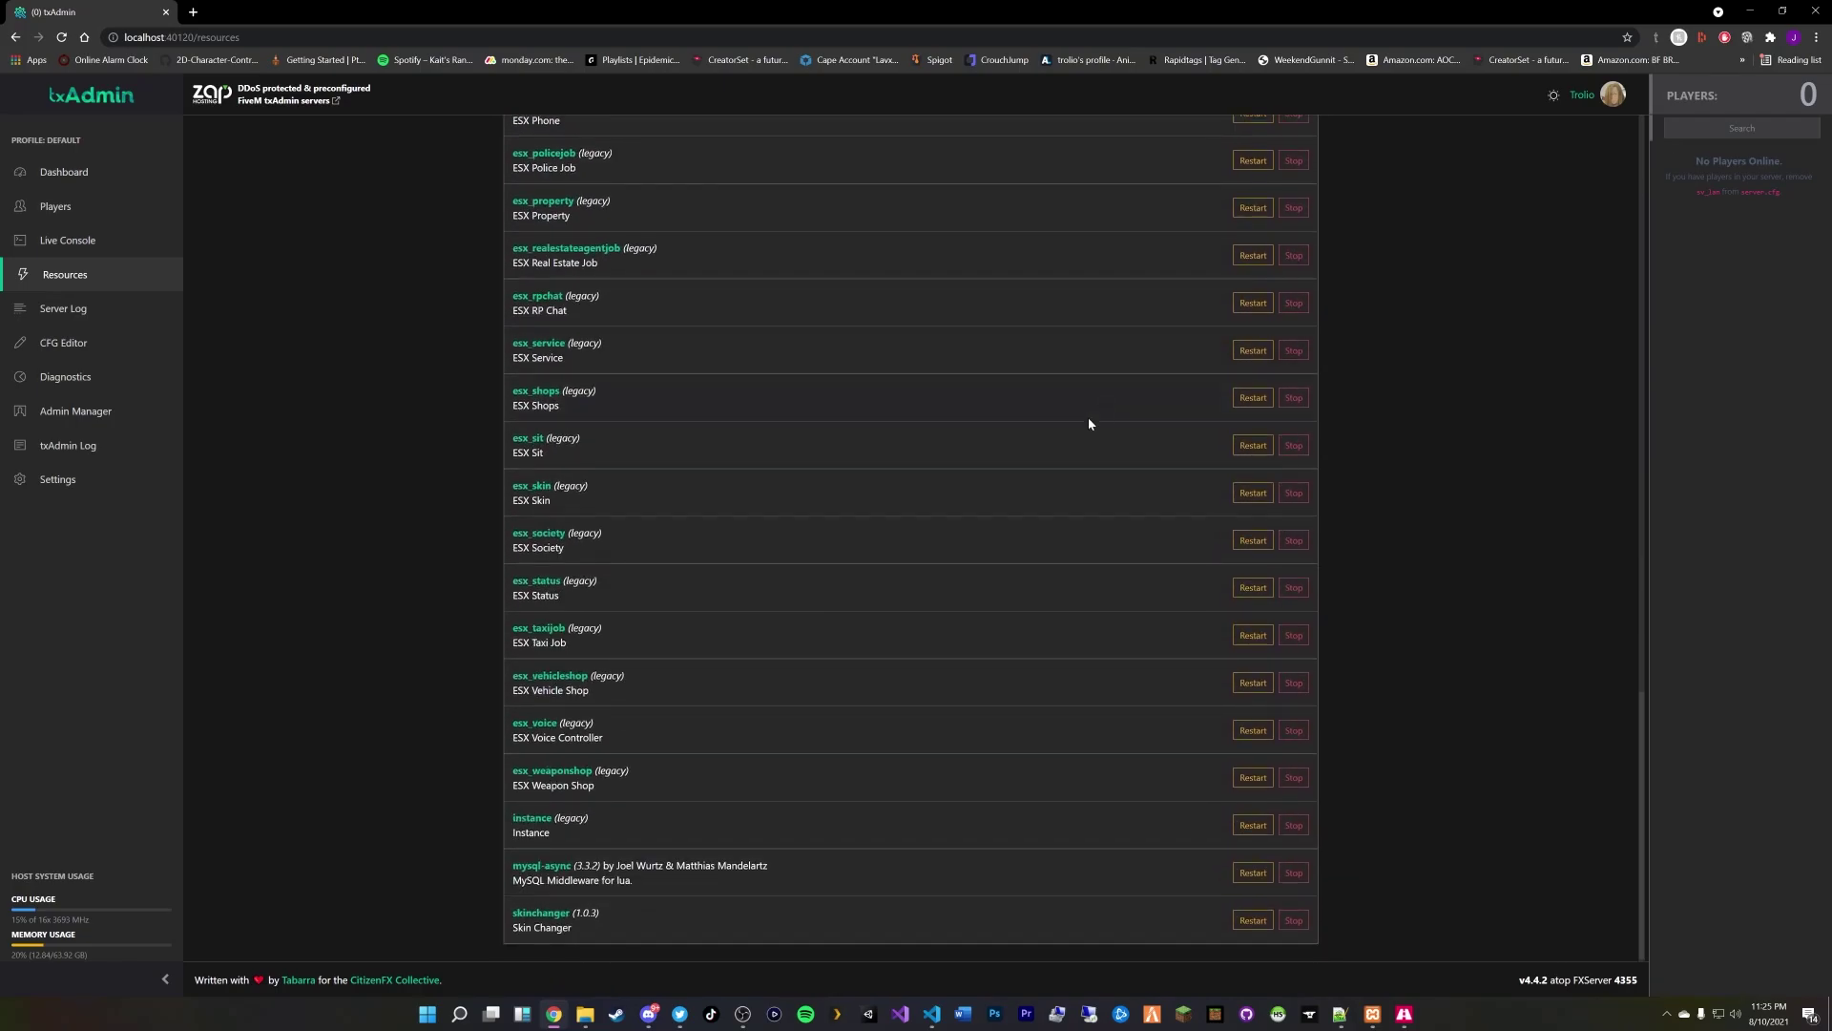
scroll(1071, 436, "up", 11)
left_click(67, 240)
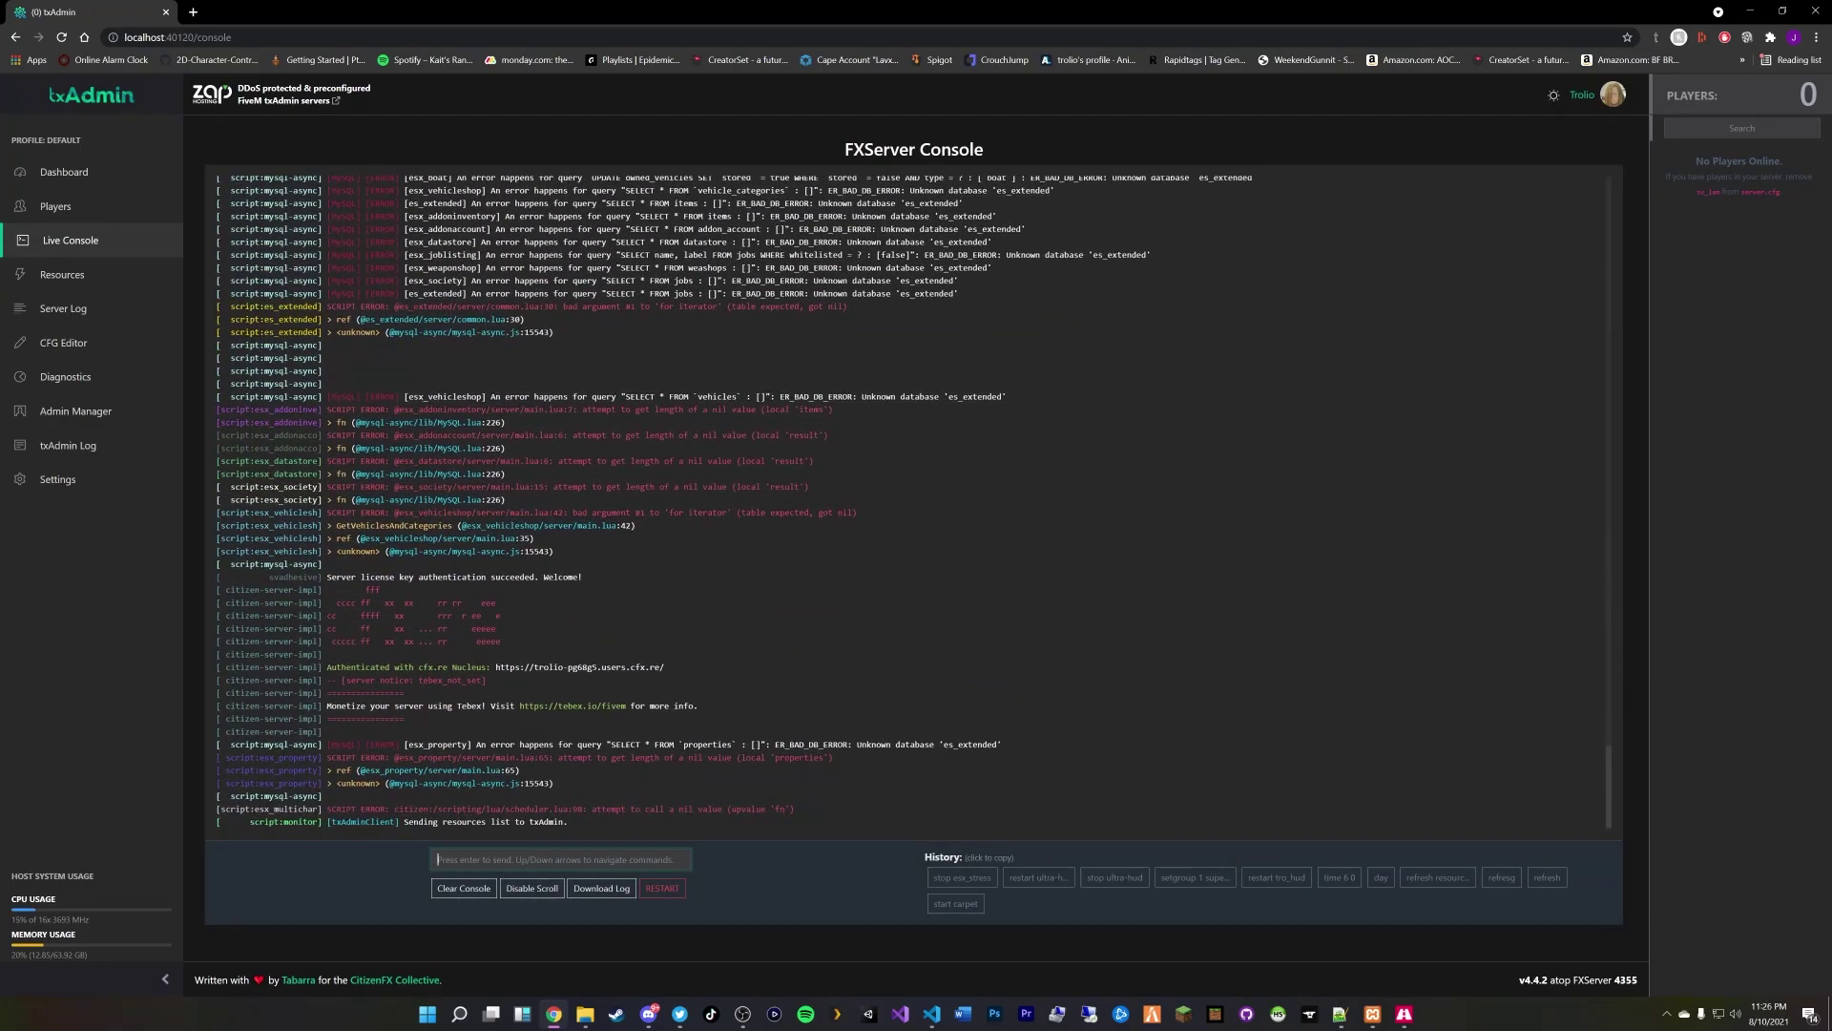
Step: Return to the txAdmin dashboard and stop the running server
left_click(63, 174)
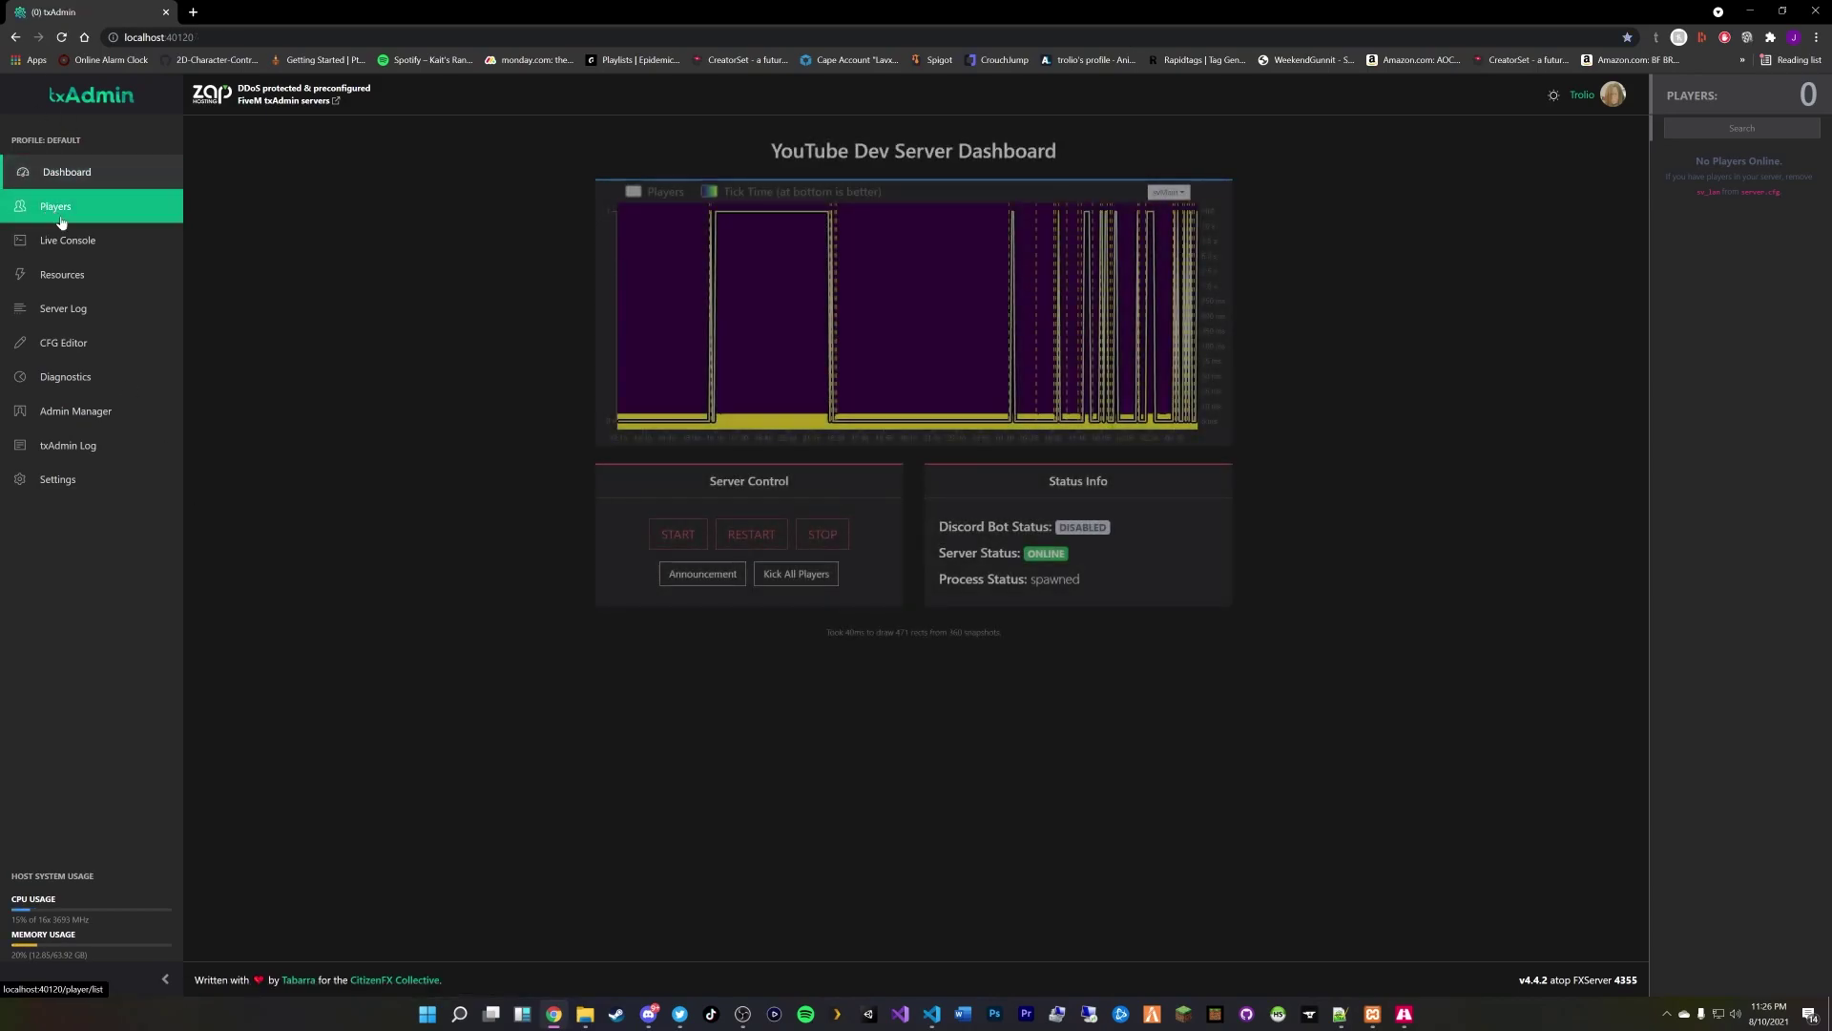
left_click(823, 534)
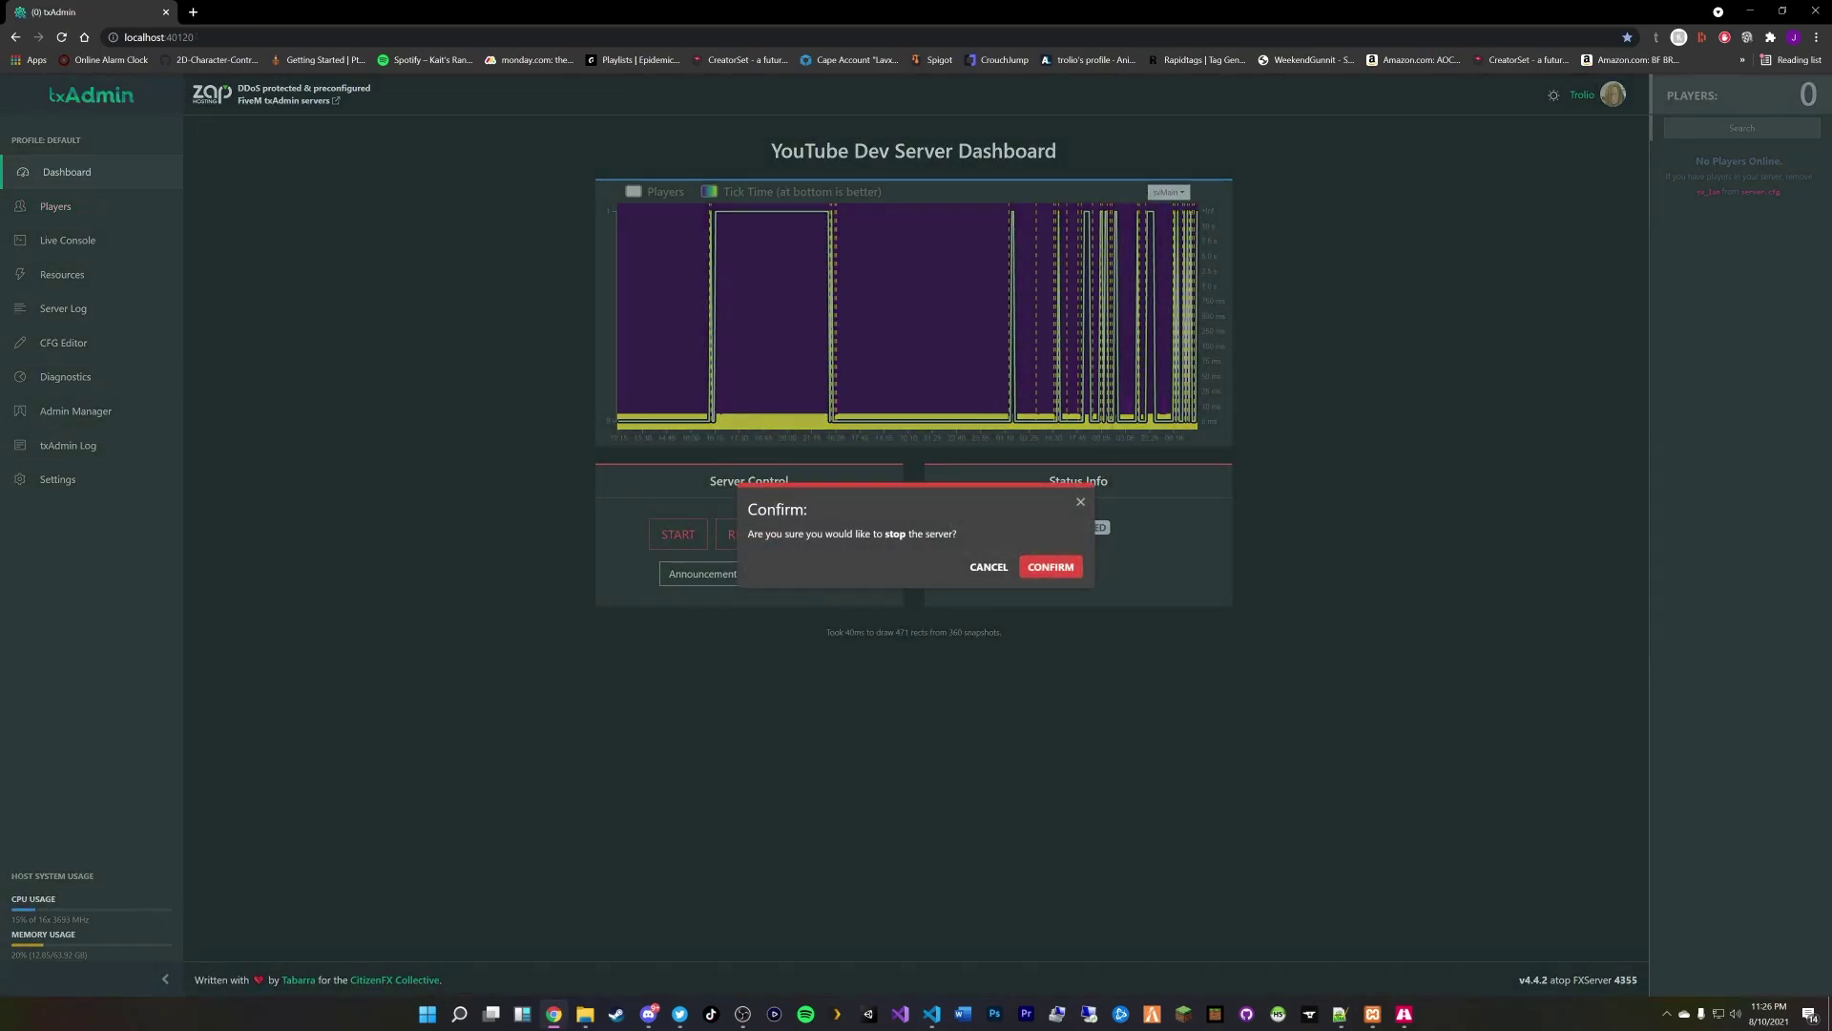
left_click(1057, 568)
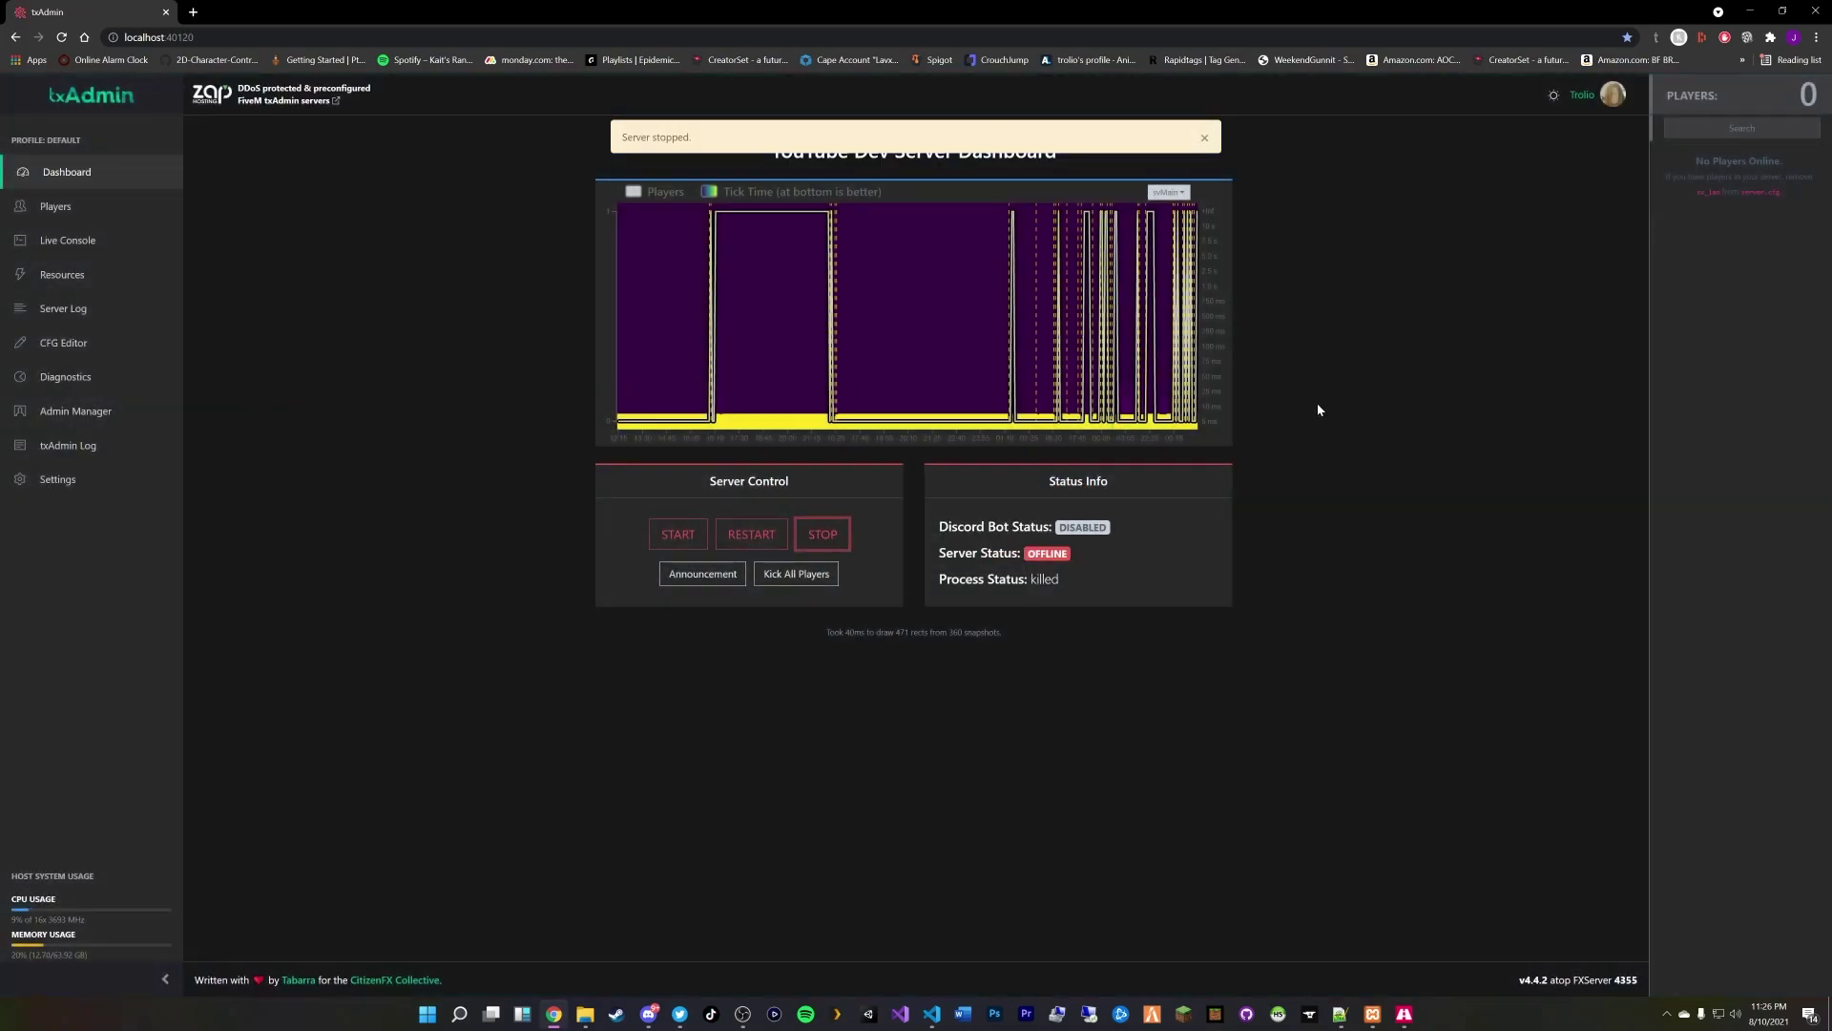
Step: Minimize the browser, the esx.cfg editor and the configs folder window to reach the desktop
left_click(1750, 11)
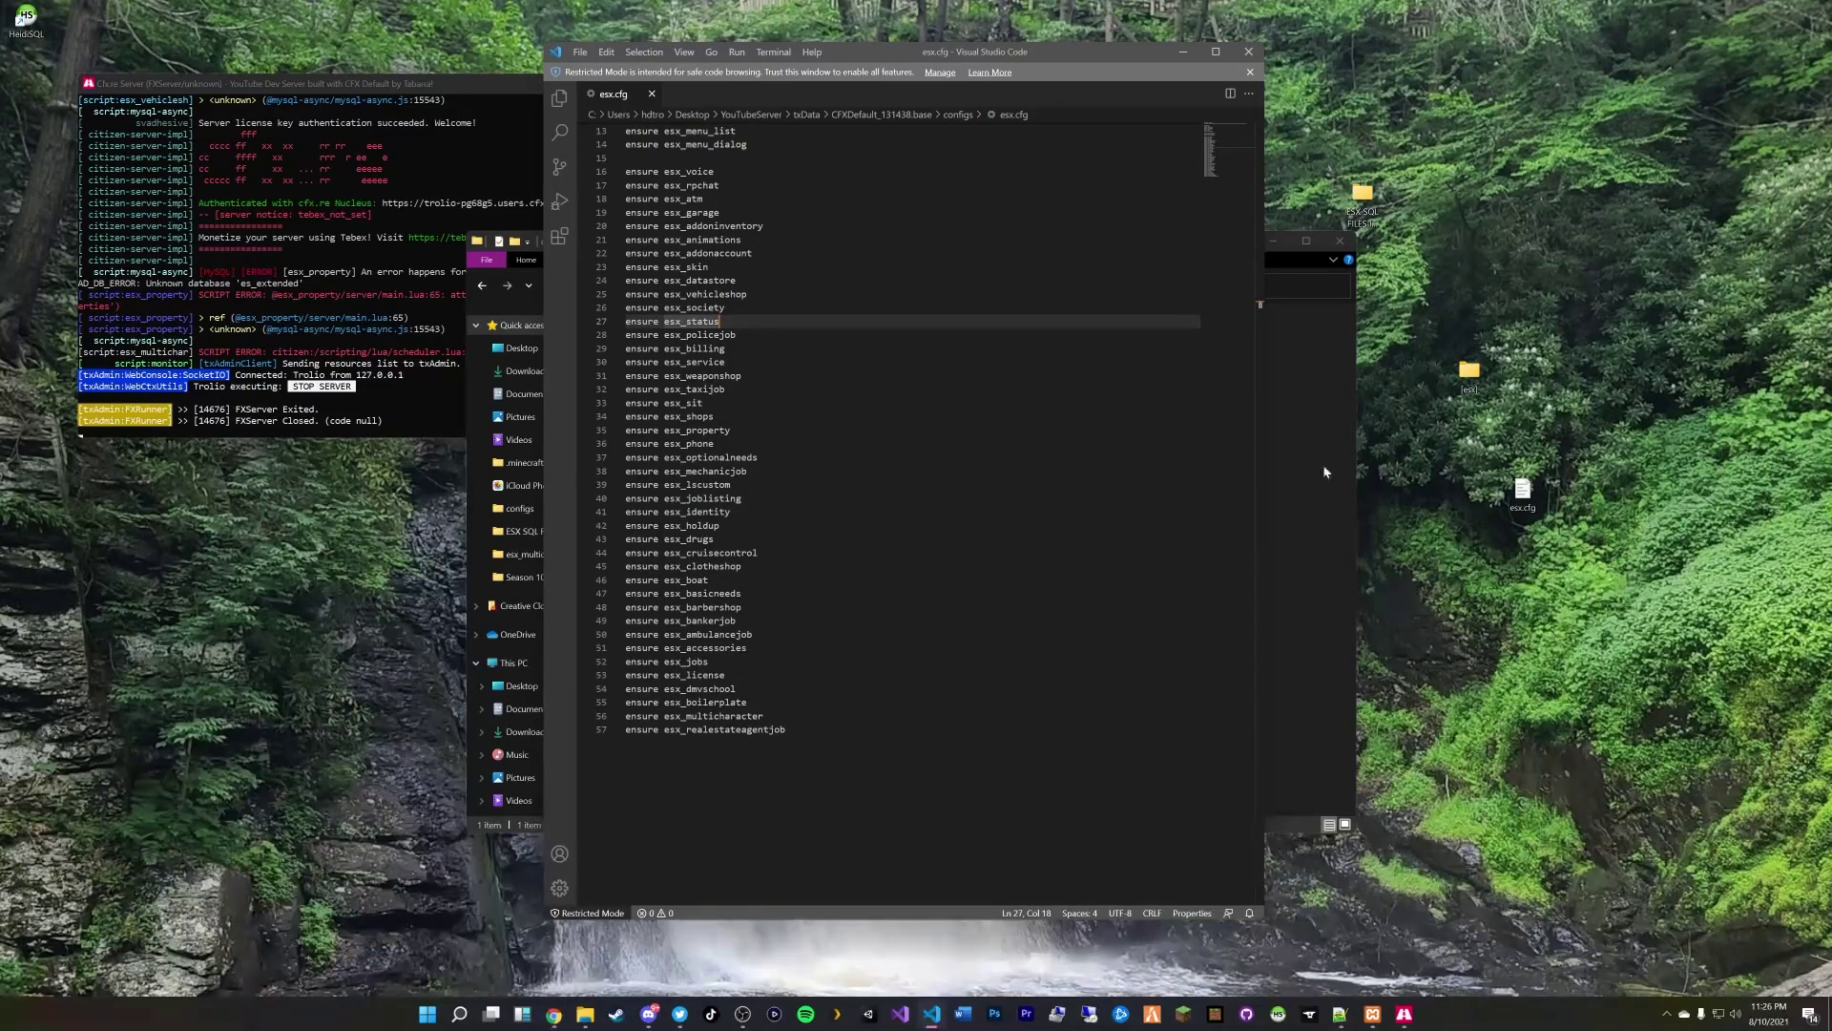
left_click(1187, 56)
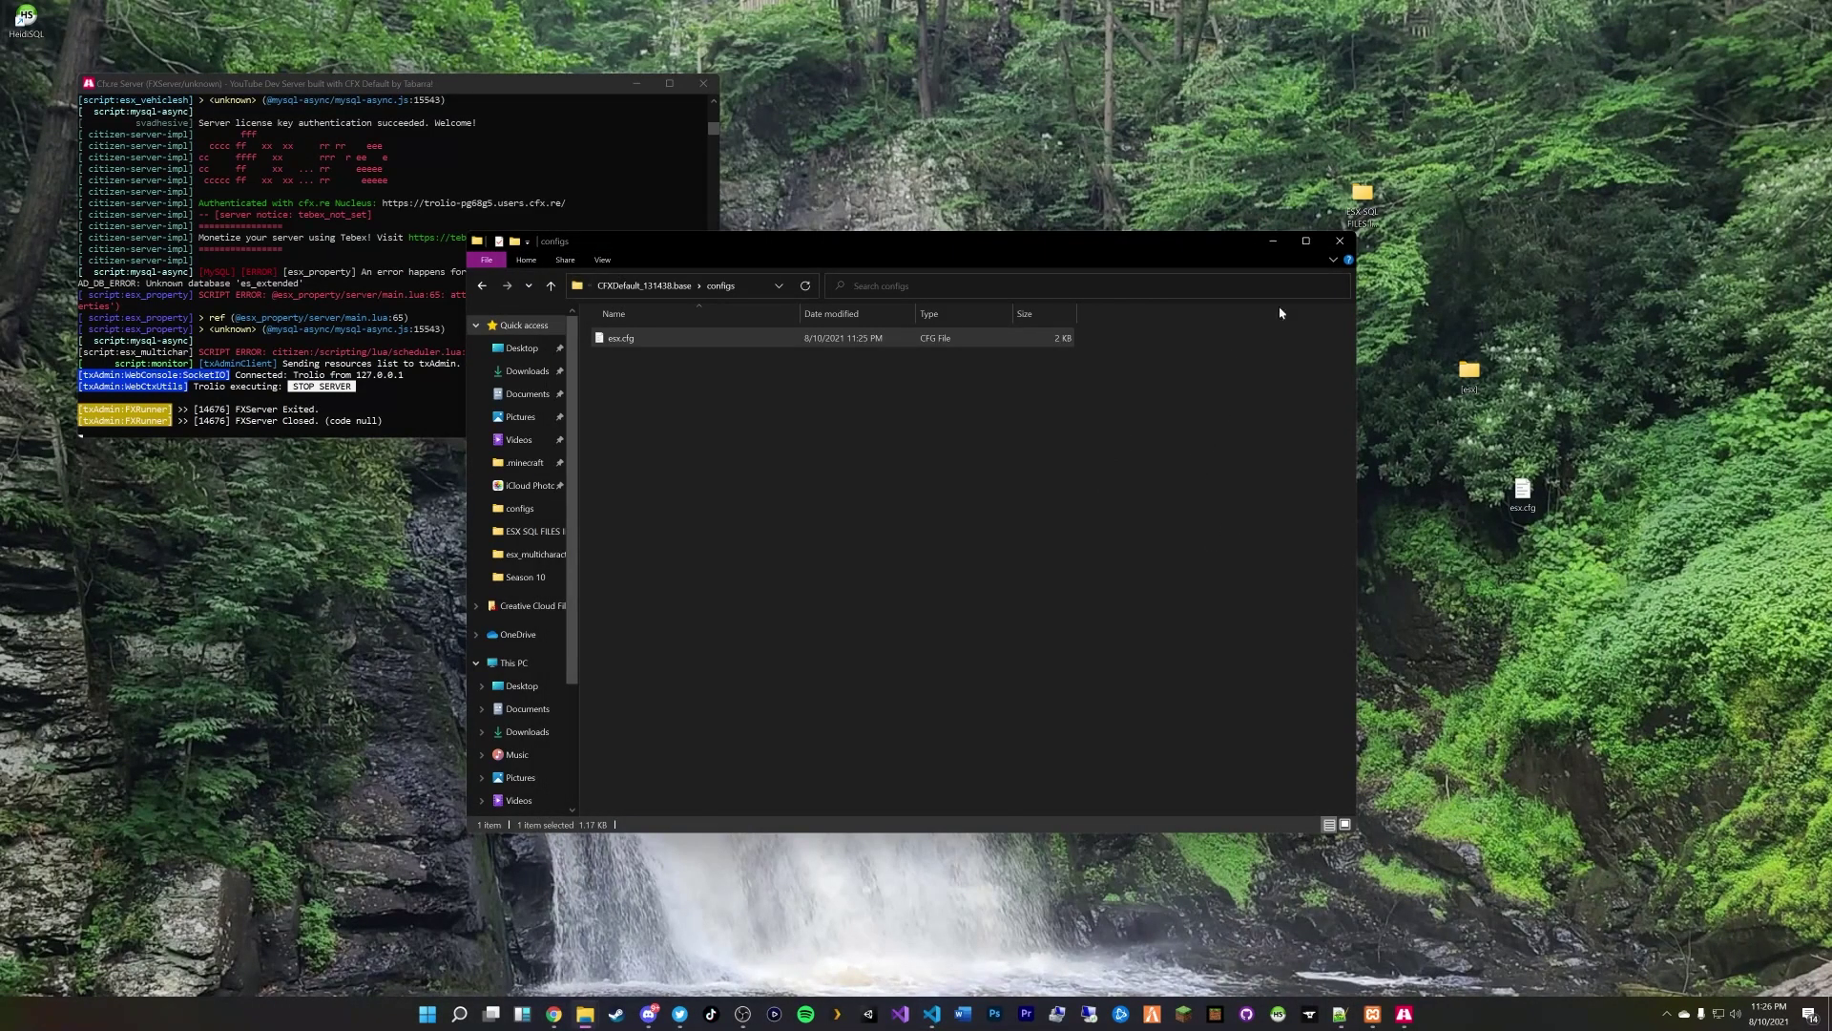
left_click(1273, 241)
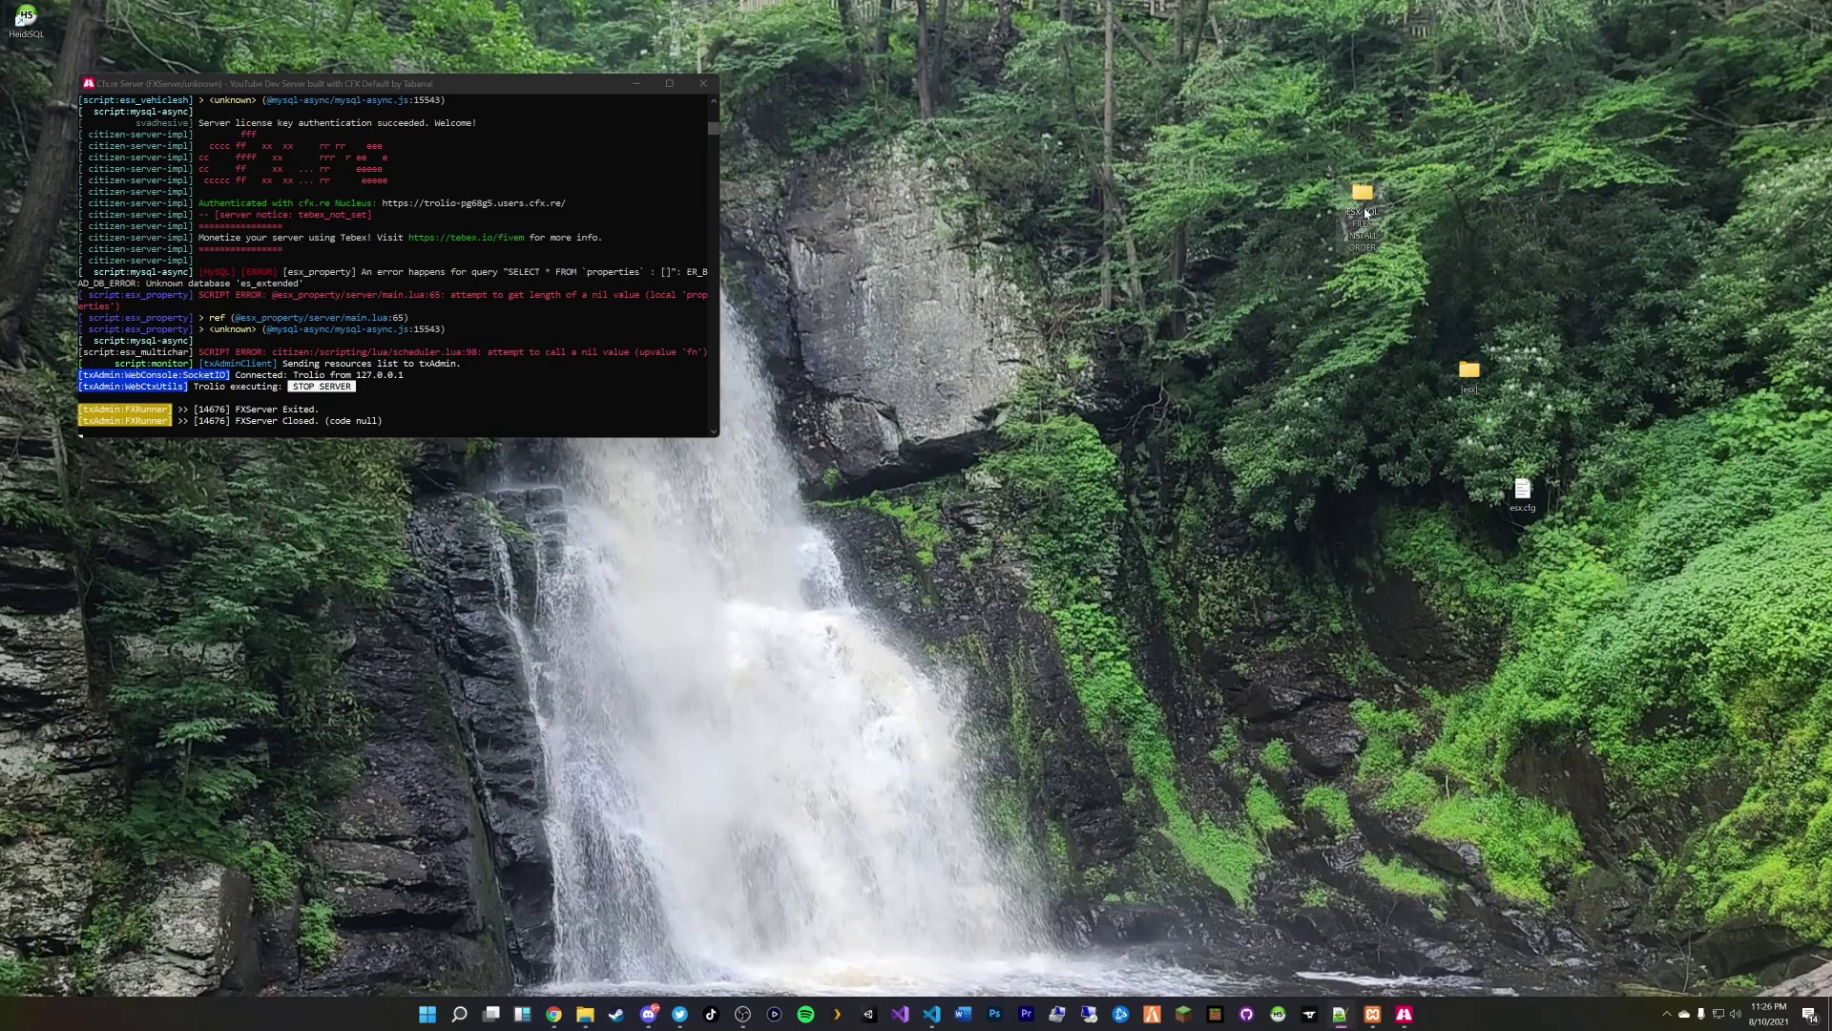
Step: Open the ESX SQL FILES INSTALL ORDER folder on the desktop and connect to the FiveM session in HeidiSQL
double_click(1374, 194)
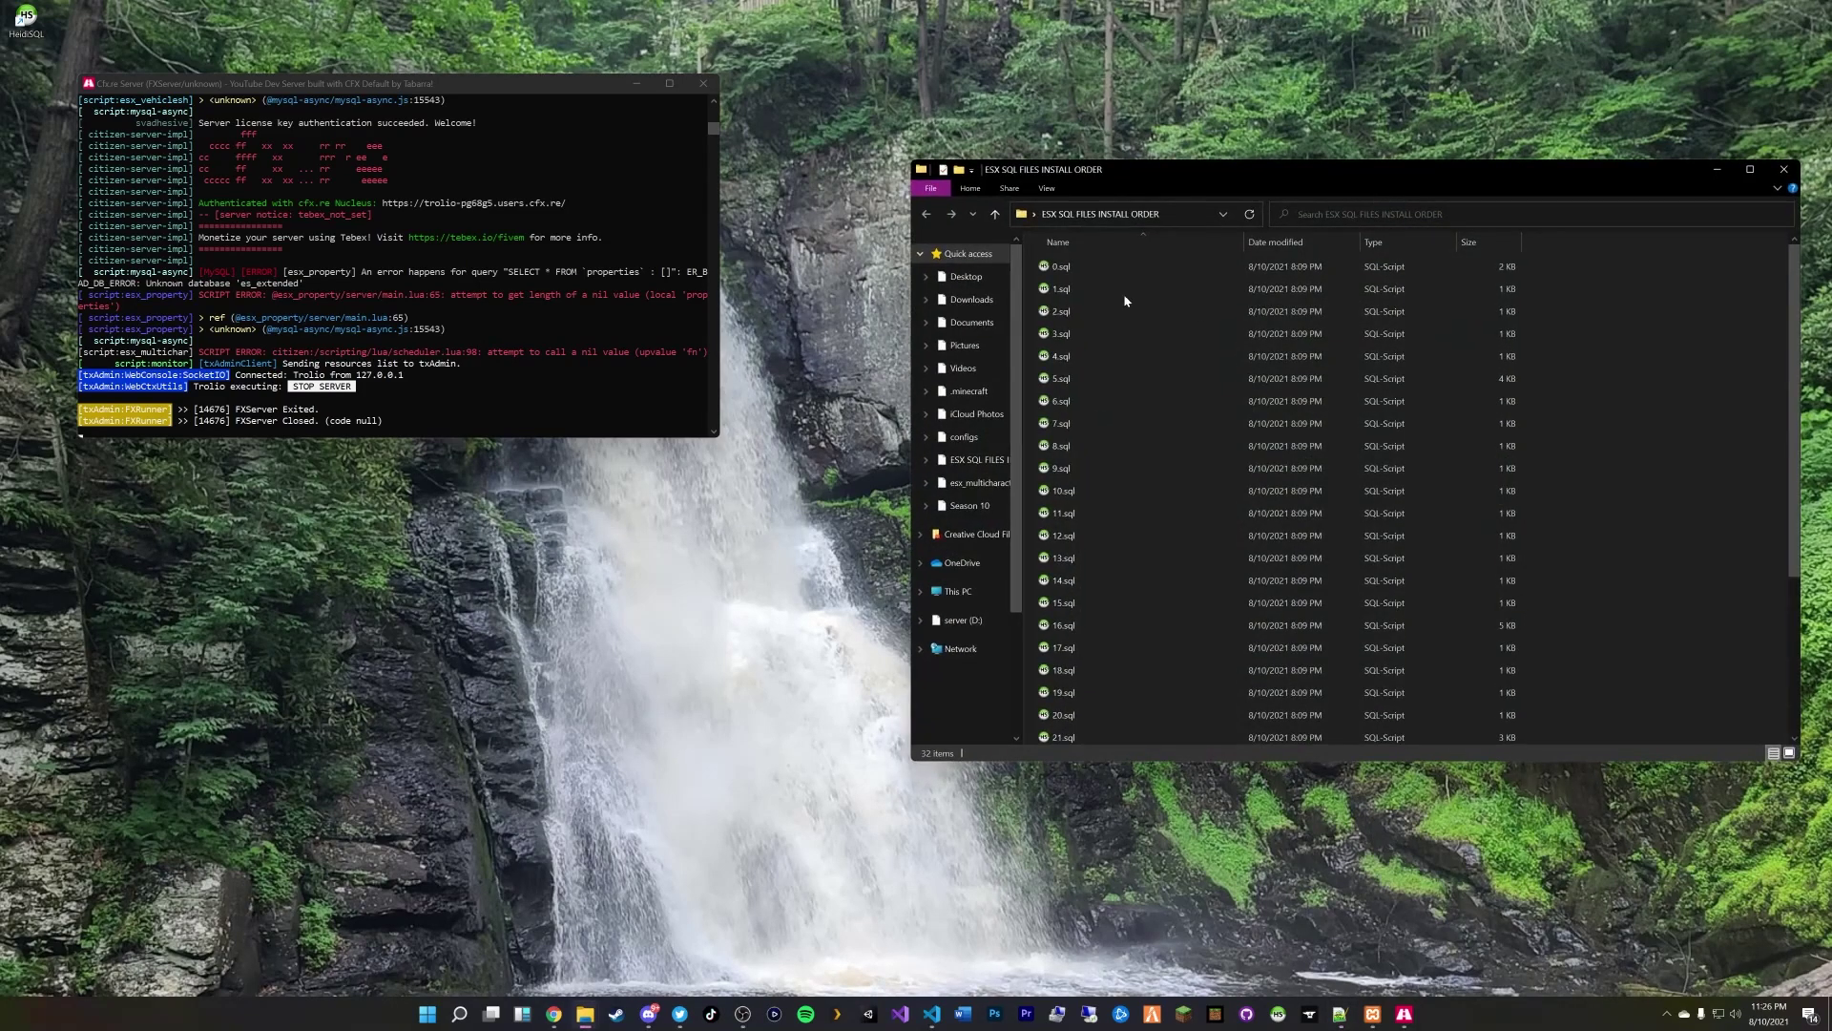
left_click_drag(1184, 165, 1088, 139)
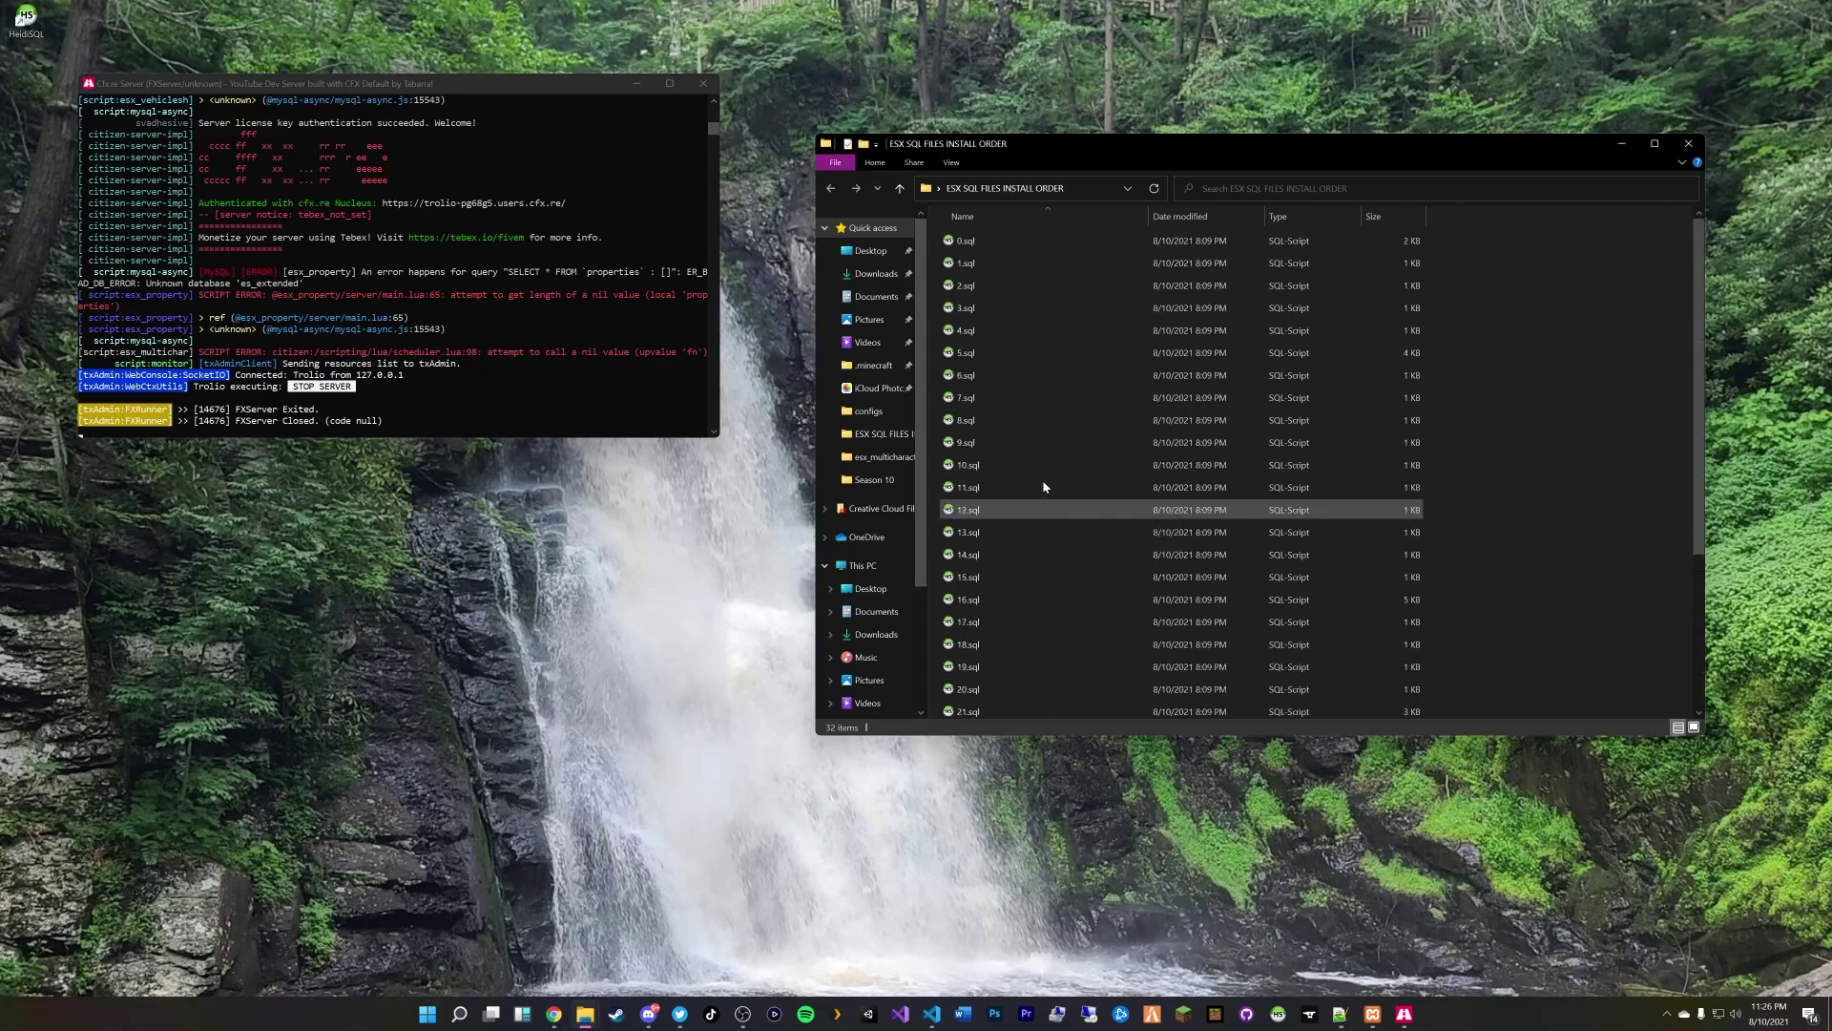
left_click(1278, 1014)
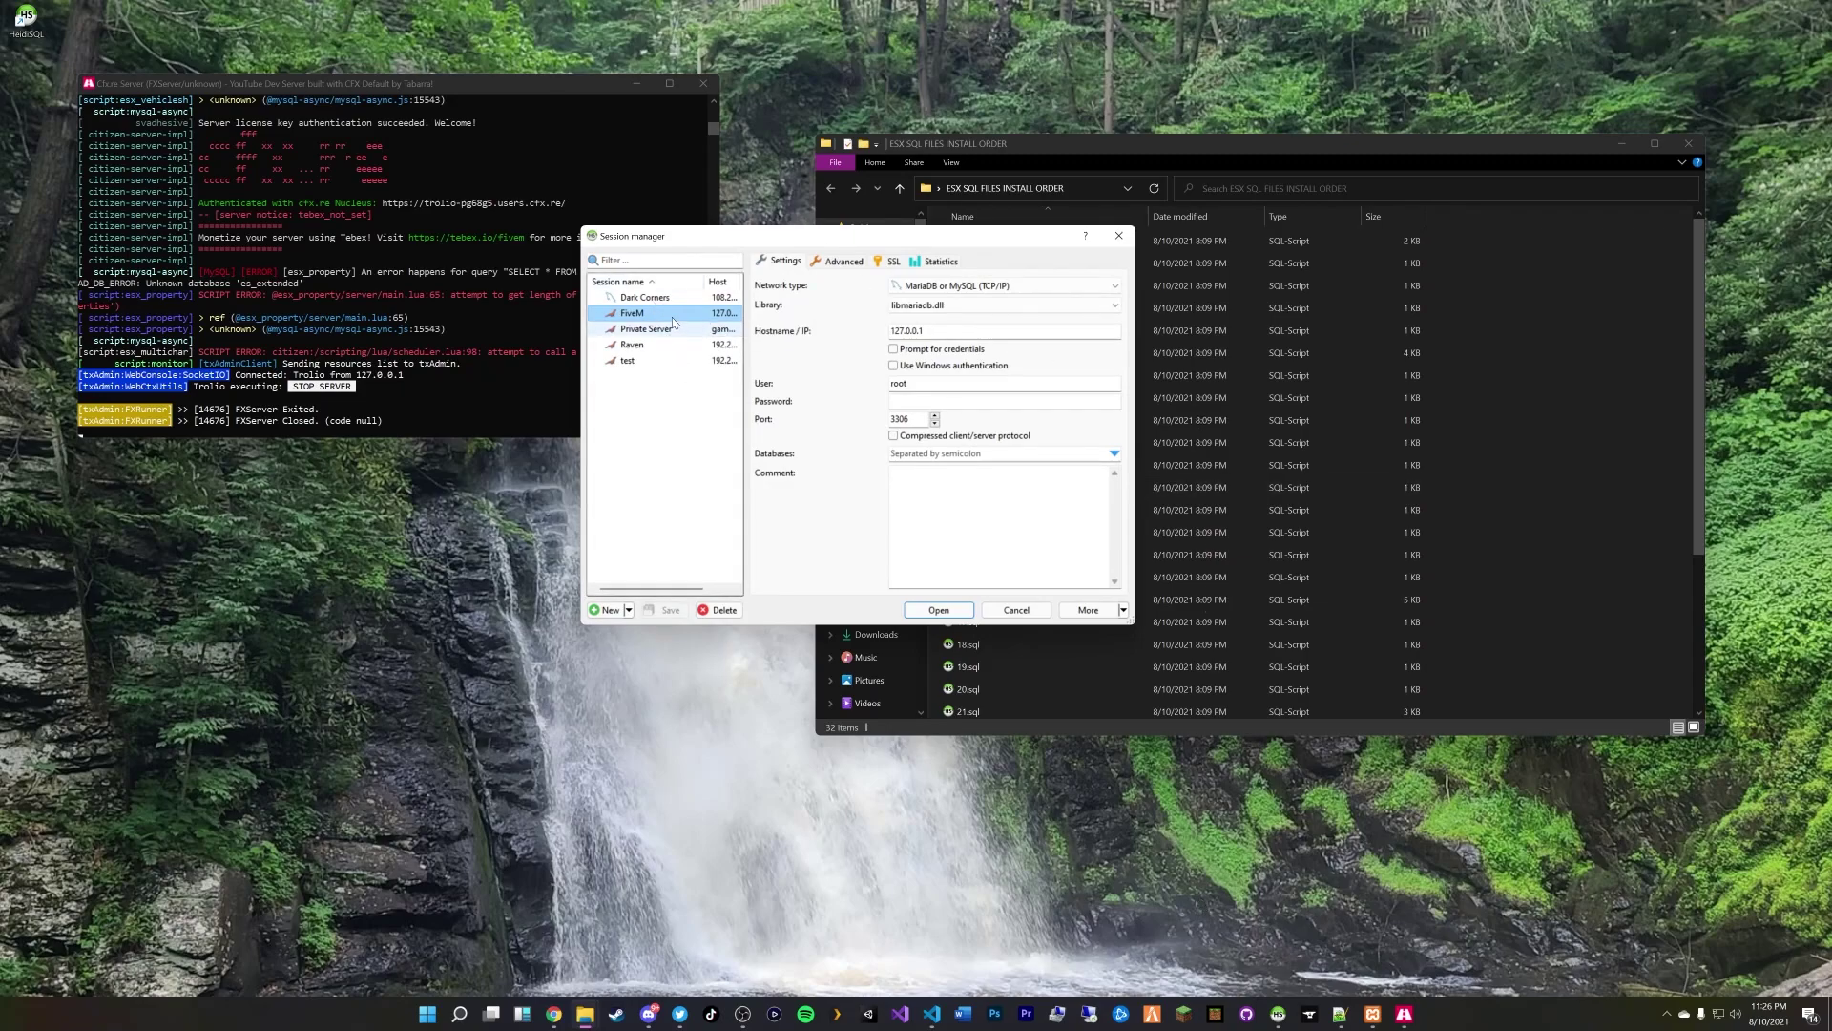
left_click(939, 609)
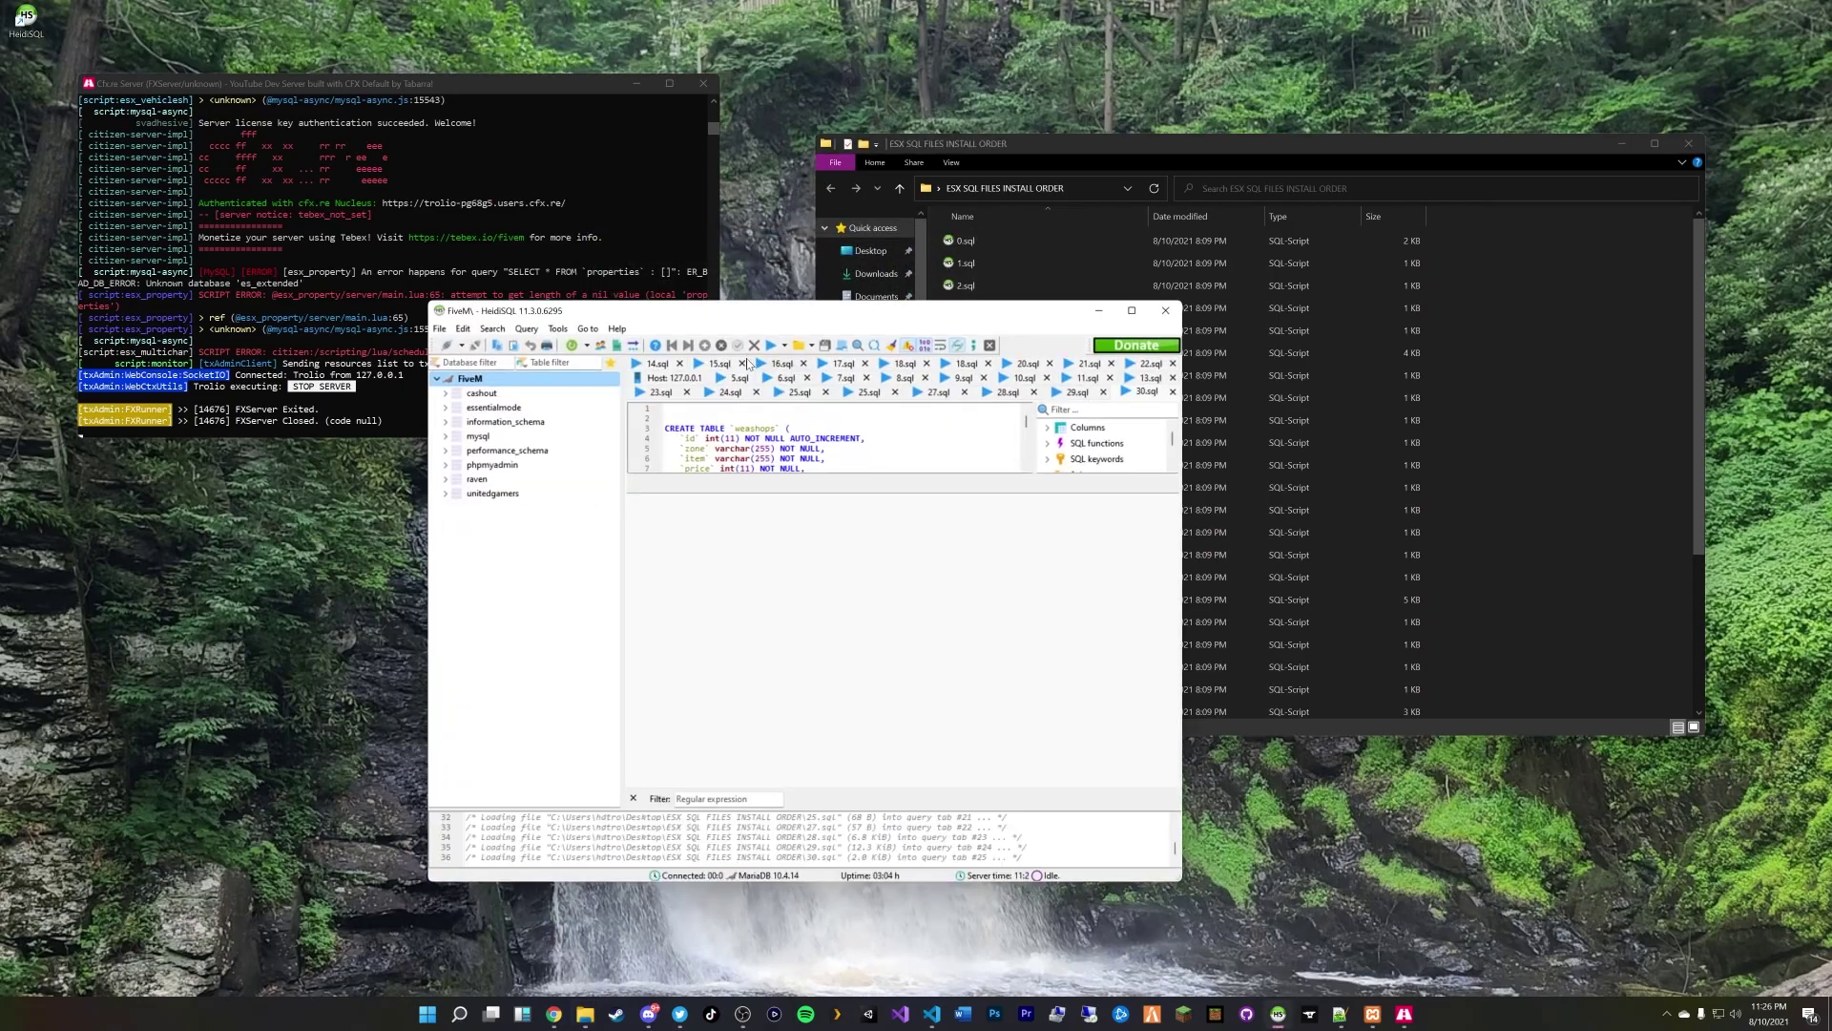
Step: Close all the leftover SQL file query tabs in HeidiSQL until only an empty query remains
left_click(677, 363)
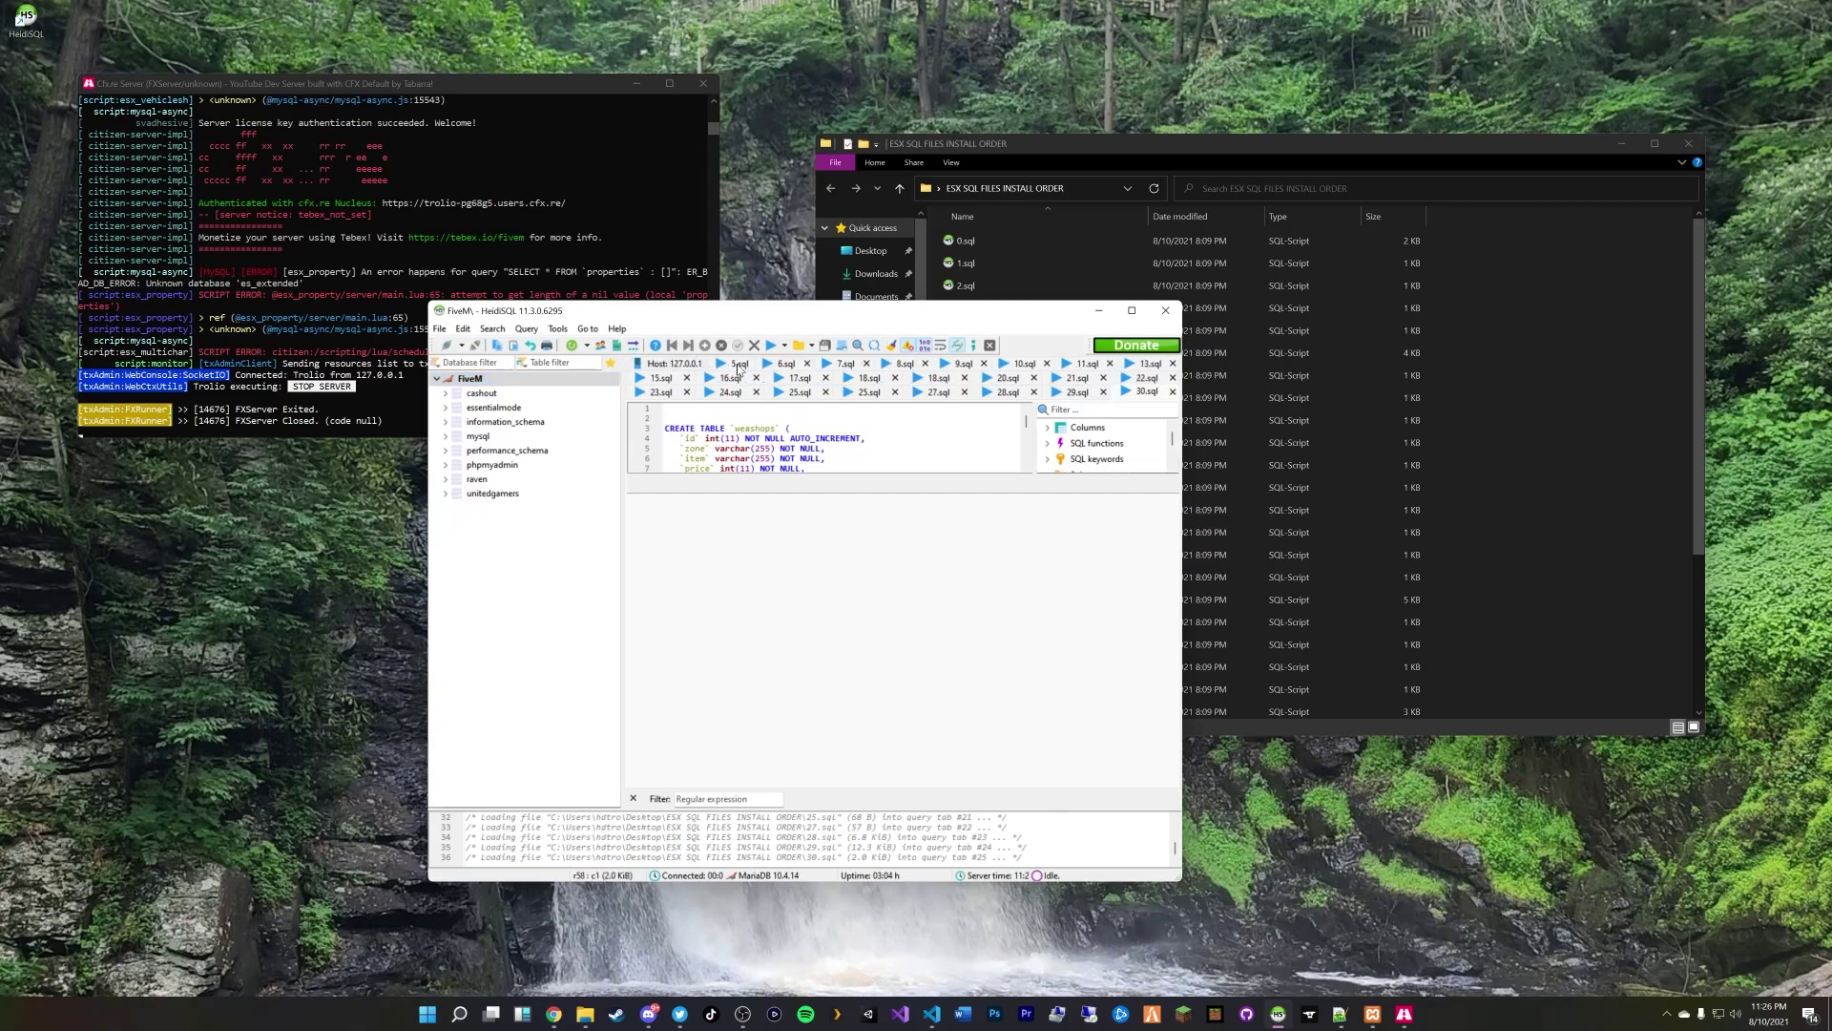
left_click(738, 379)
left_click(738, 379)
left_click(738, 379)
left_click(738, 379)
left_click(739, 379)
left_click(739, 379)
left_click(739, 379)
left_click(807, 378)
left_click(807, 378)
left_click(811, 375)
left_click(817, 366)
left_click(816, 366)
left_click(817, 366)
left_click(817, 368)
left_click(817, 368)
left_click(818, 370)
left_click(818, 370)
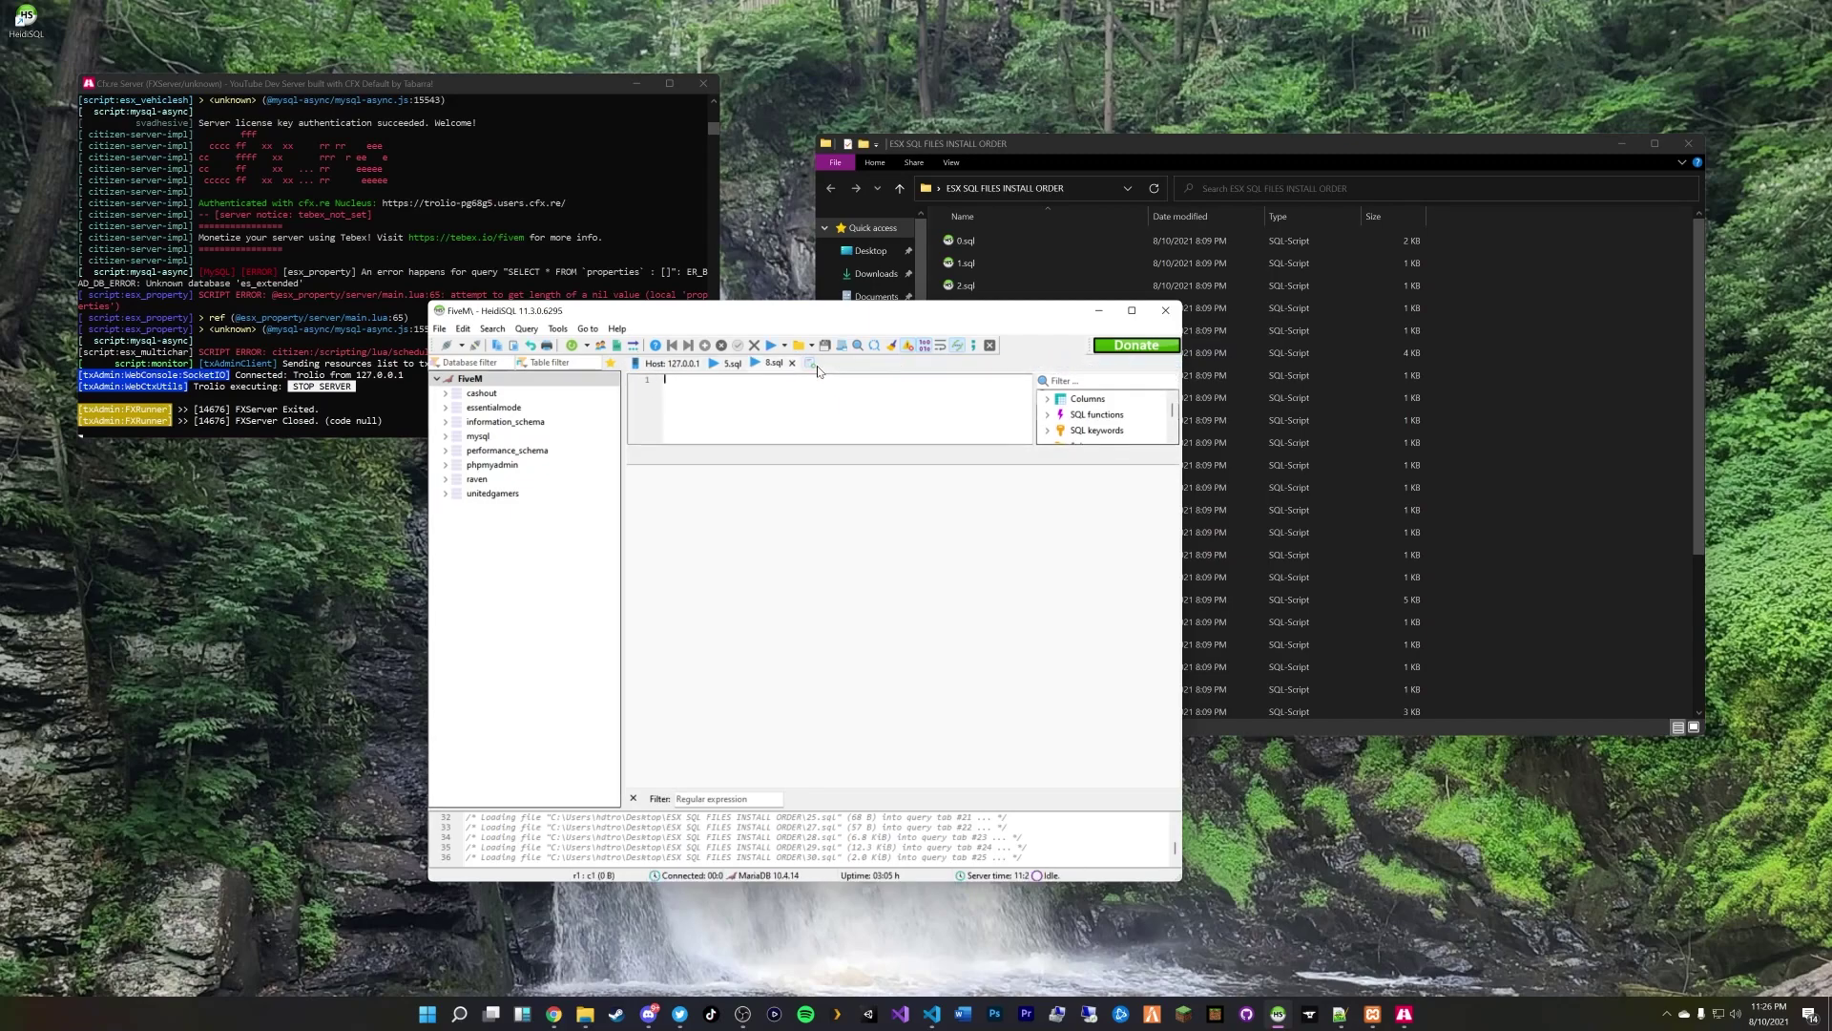
left_click(792, 363)
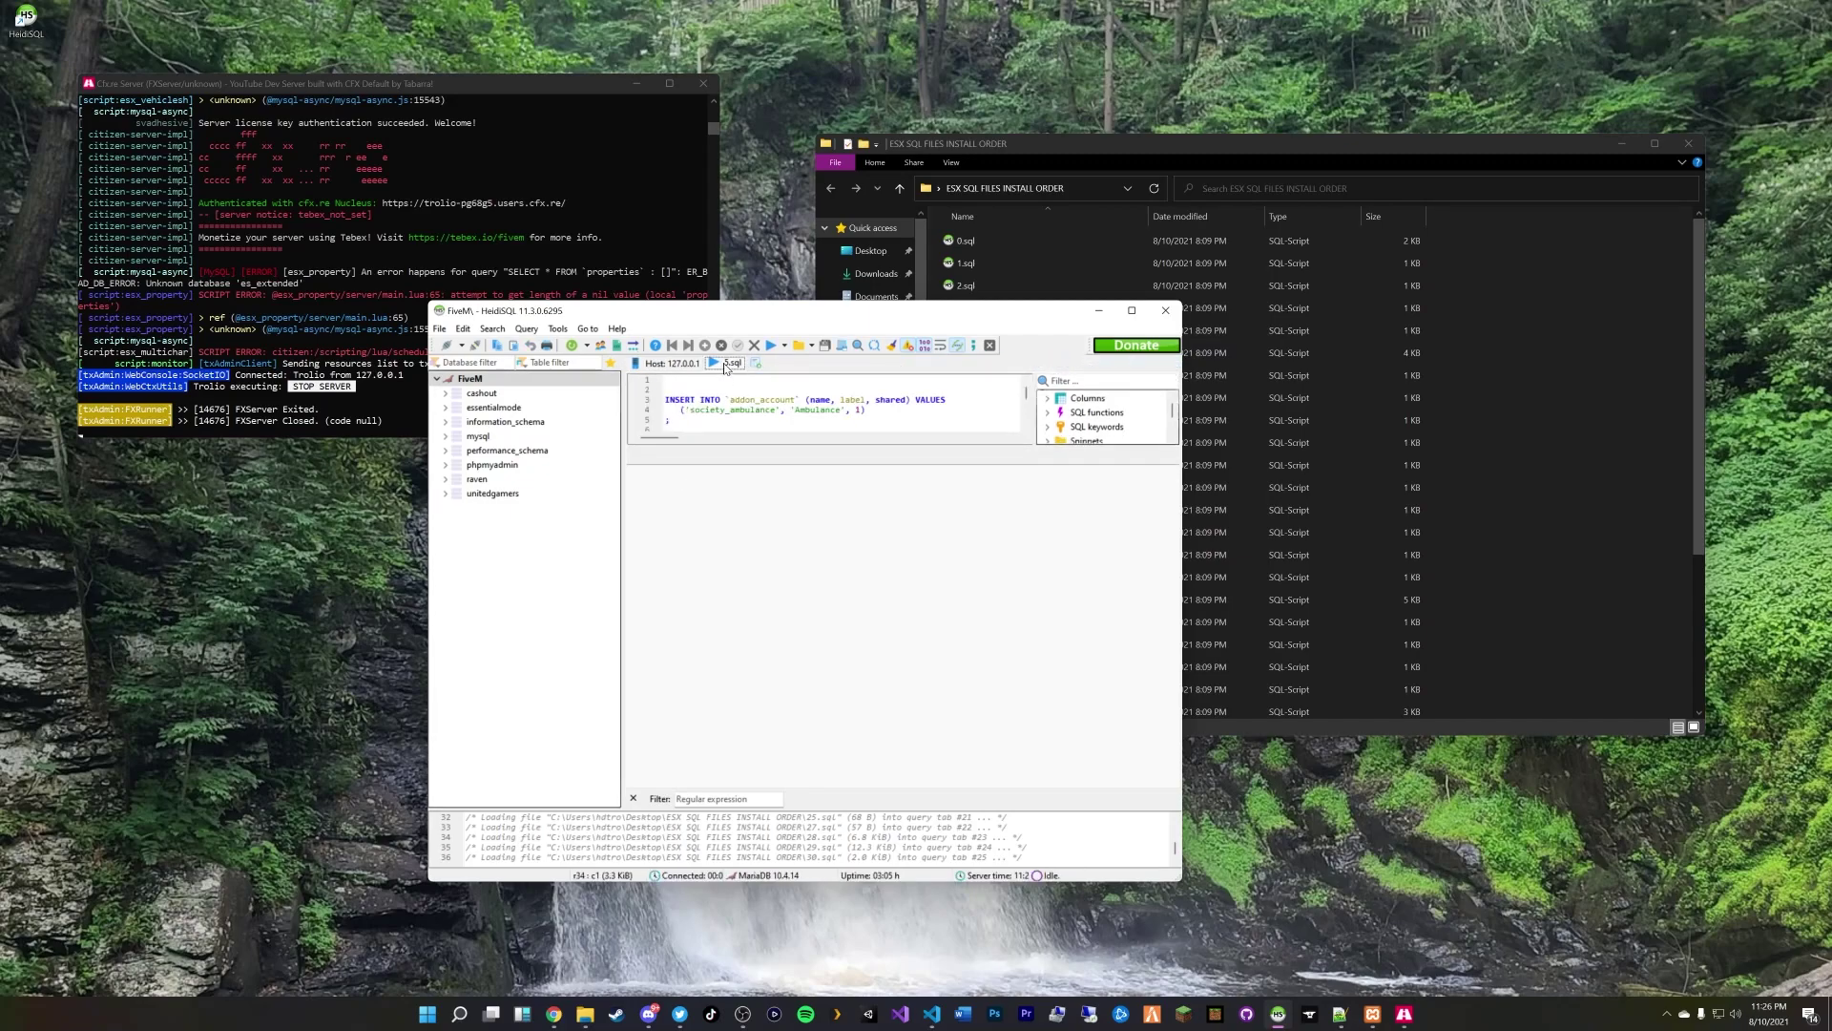
left_click(724, 365)
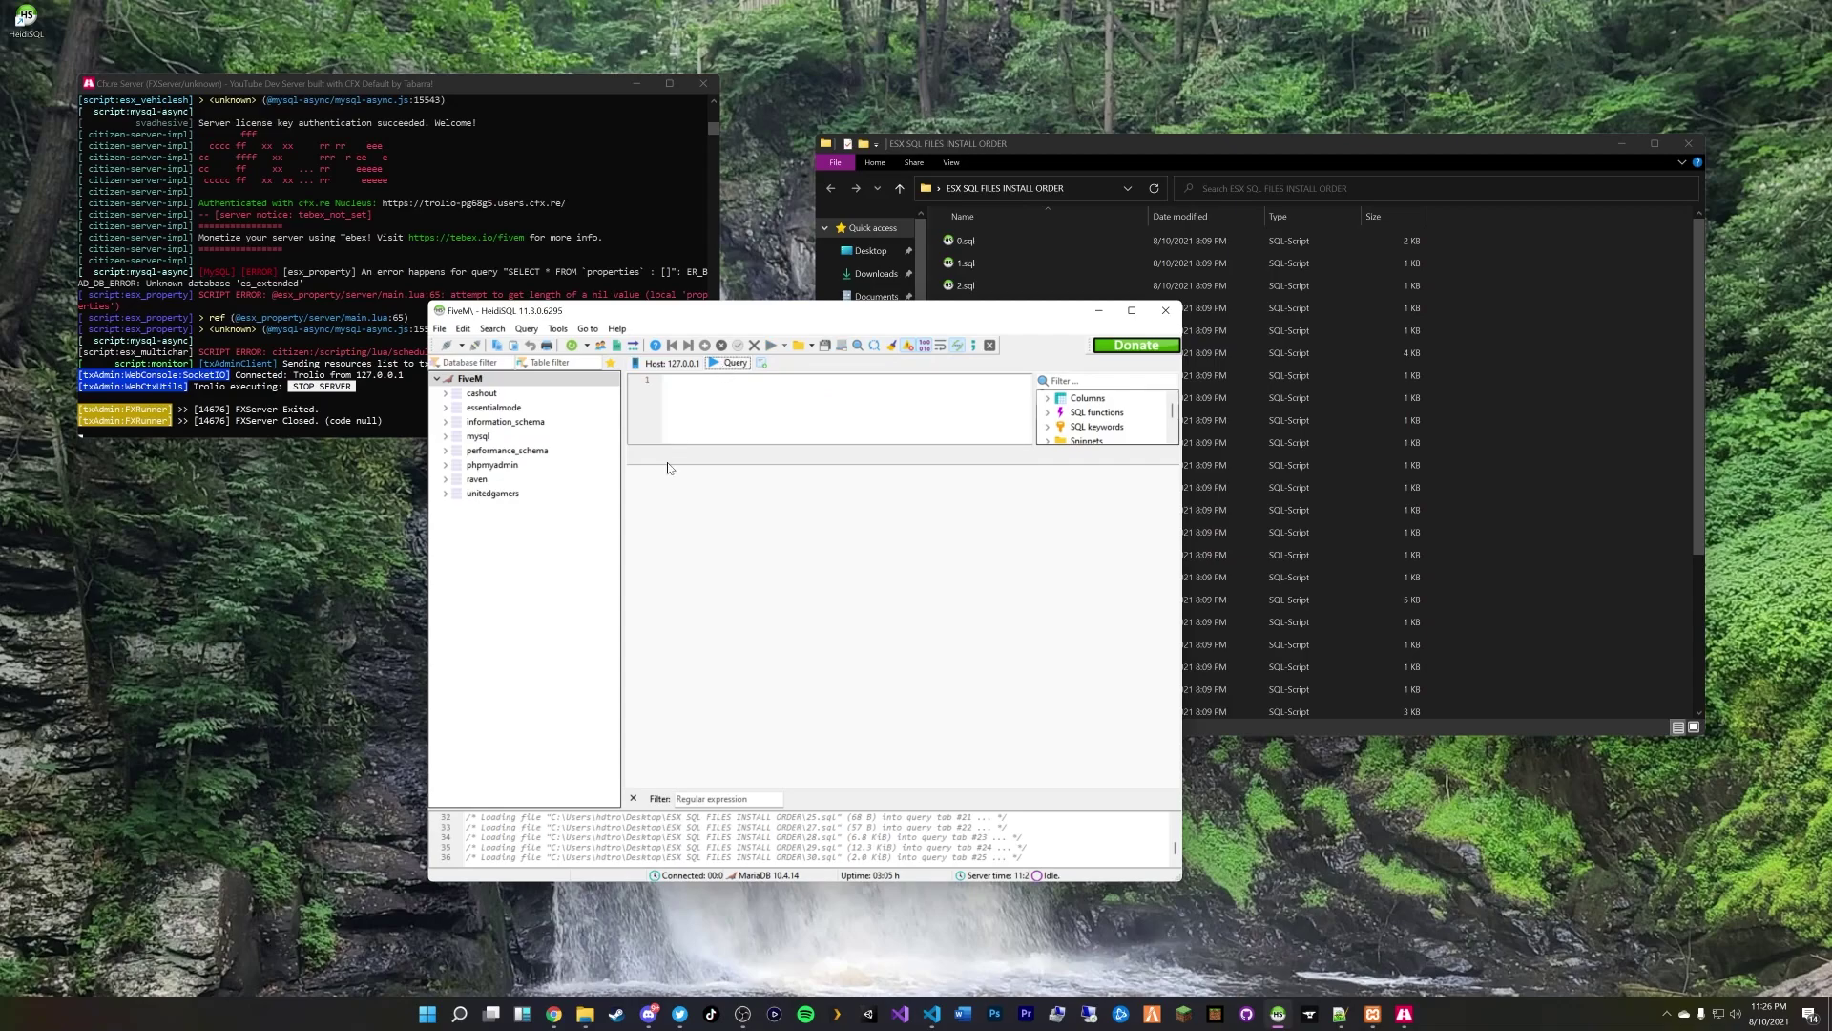
Step: Create a database named es_extended with utf8mb4_general_ci collation, select it, and close HeidiSQL
right_click(480, 526)
mouse_move(520, 598)
left_click(696, 596)
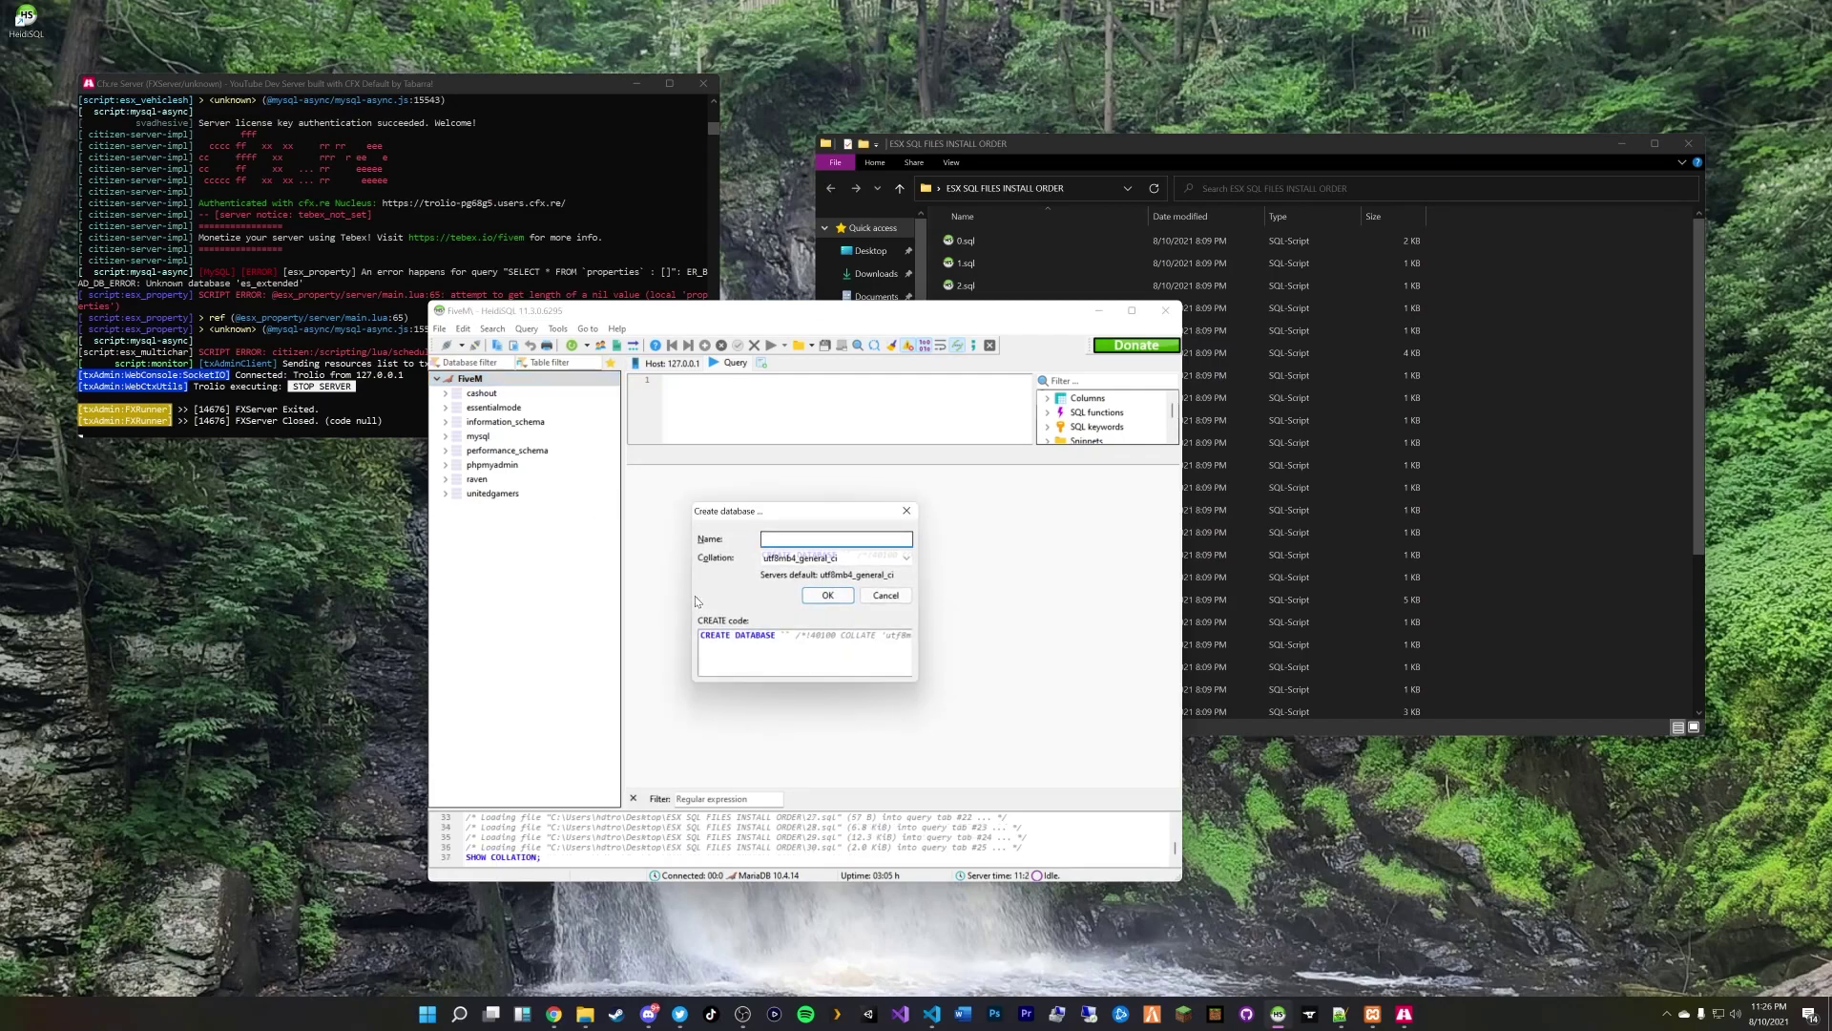
type("es_")
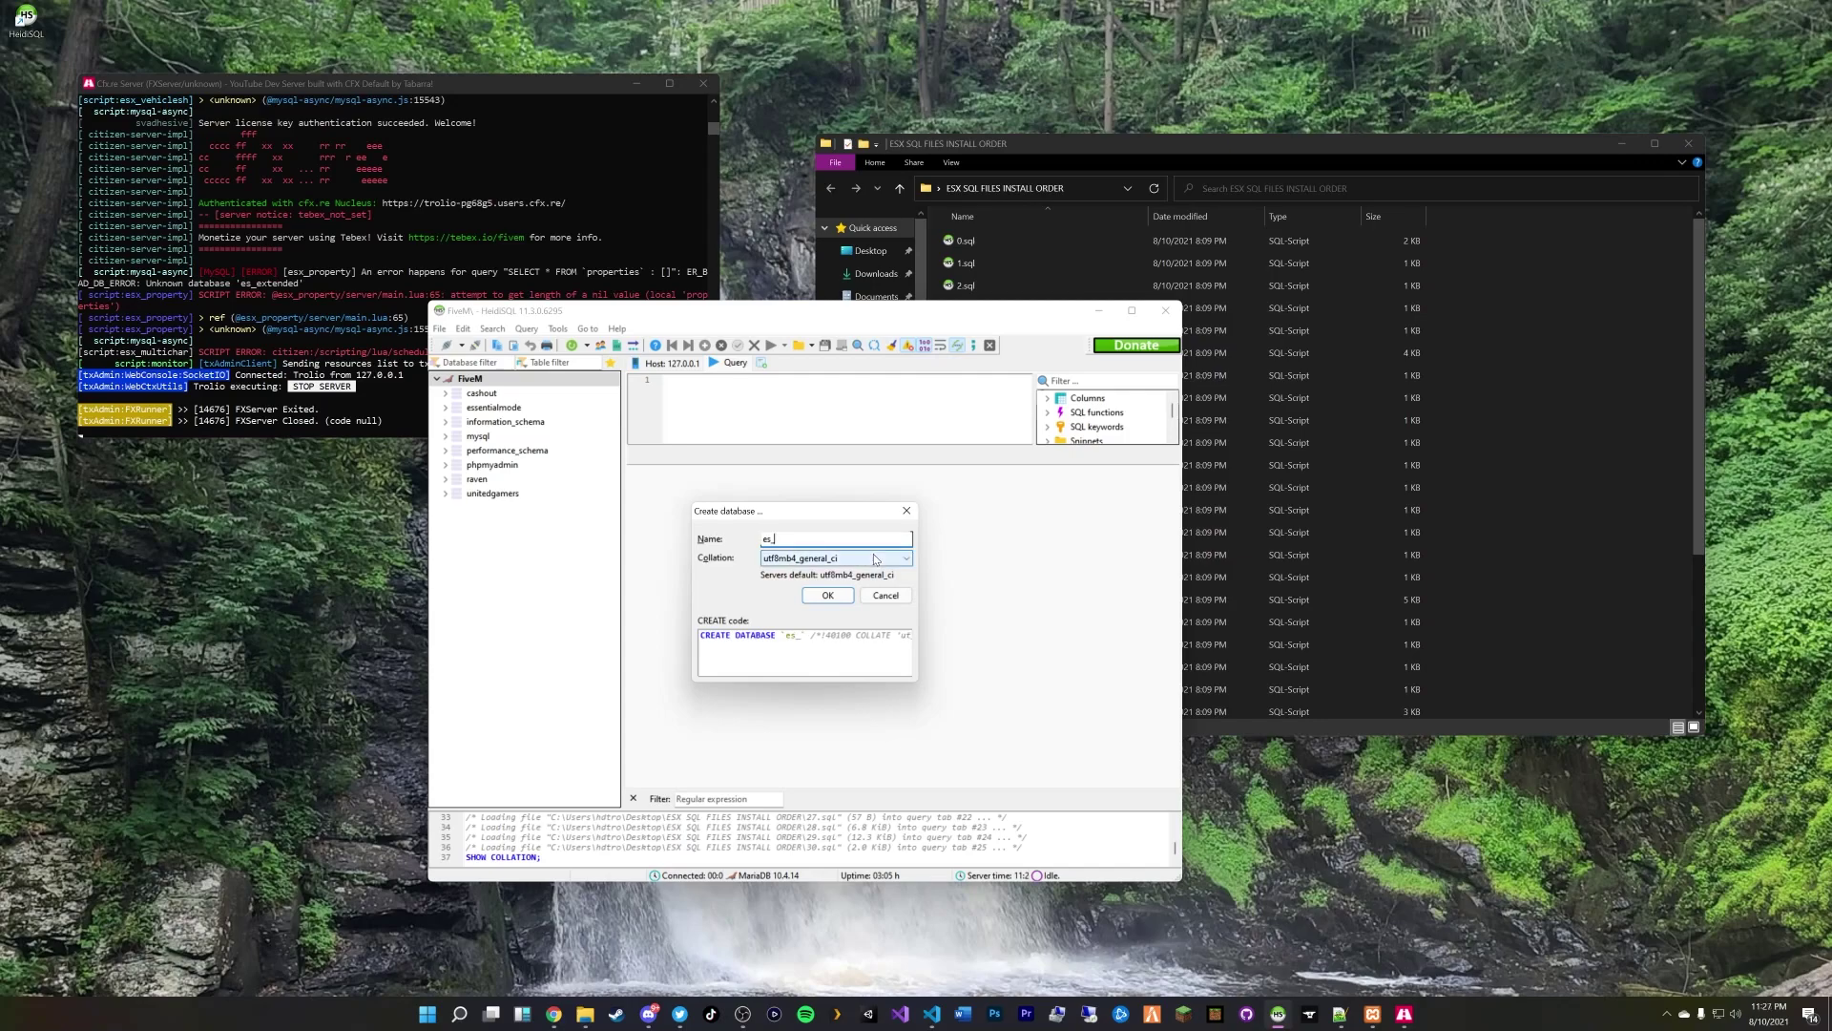
type("extended")
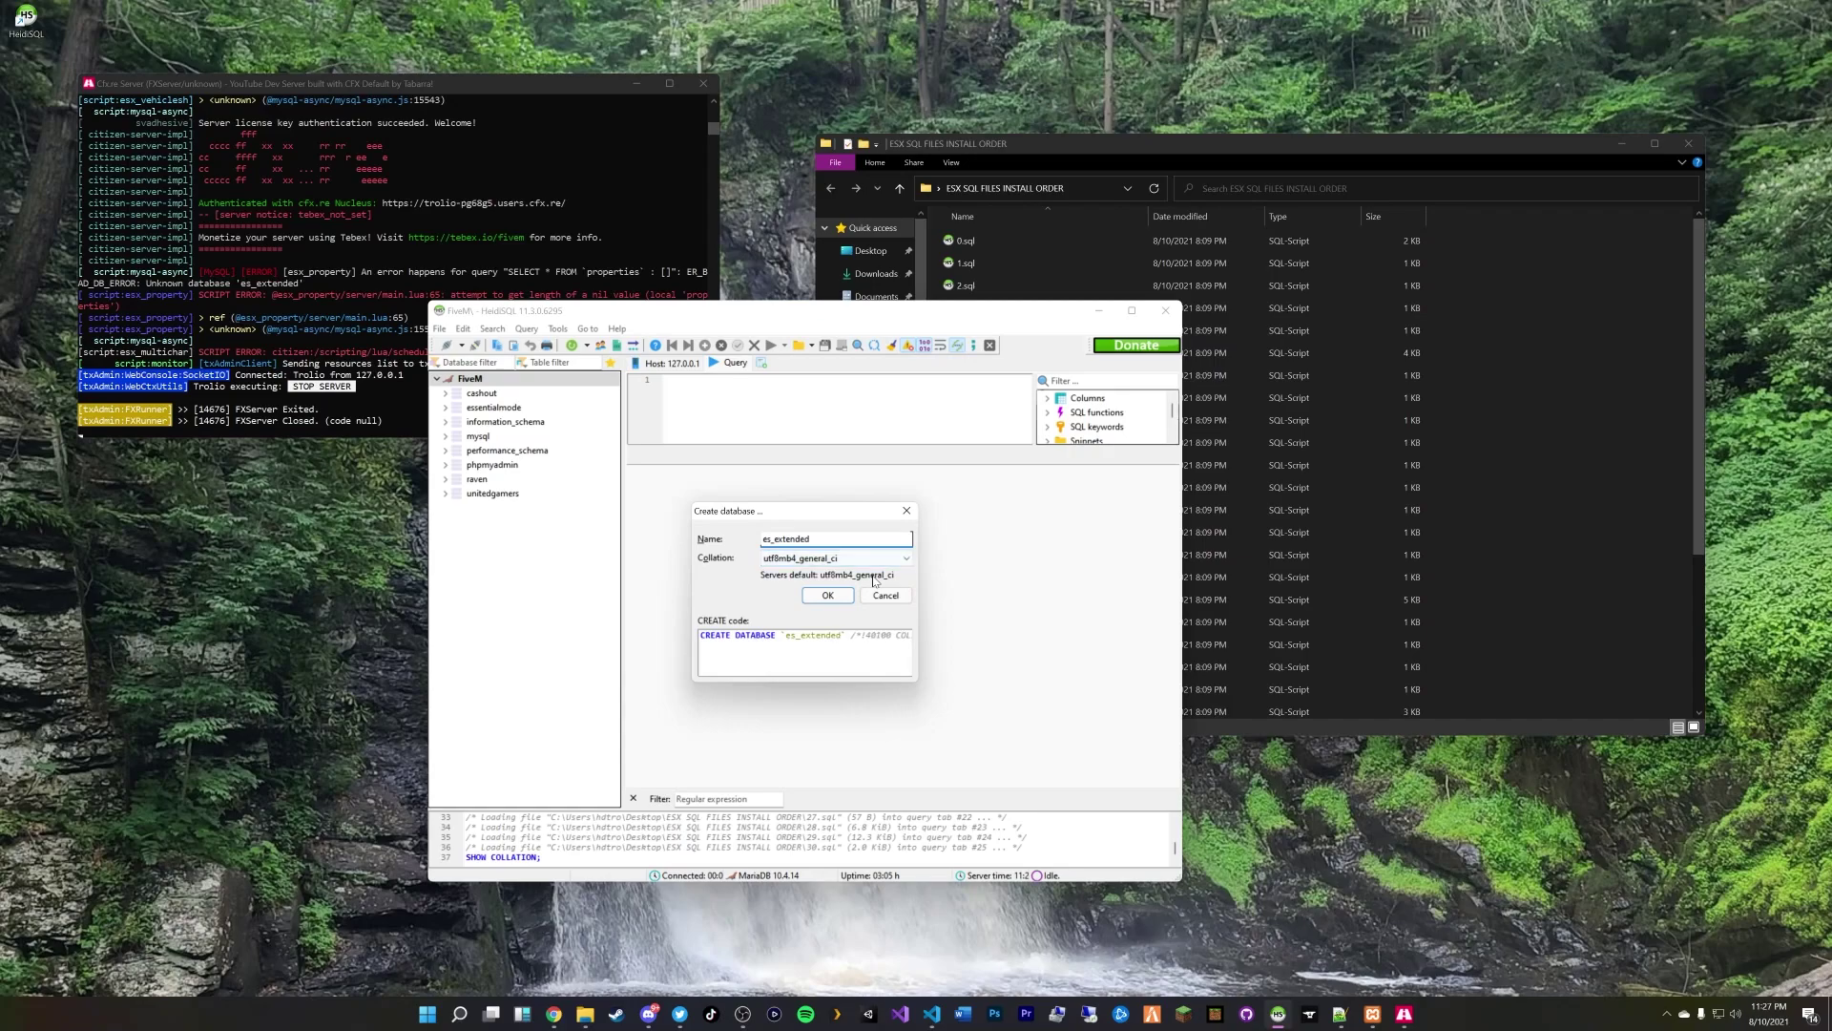
left_click(829, 596)
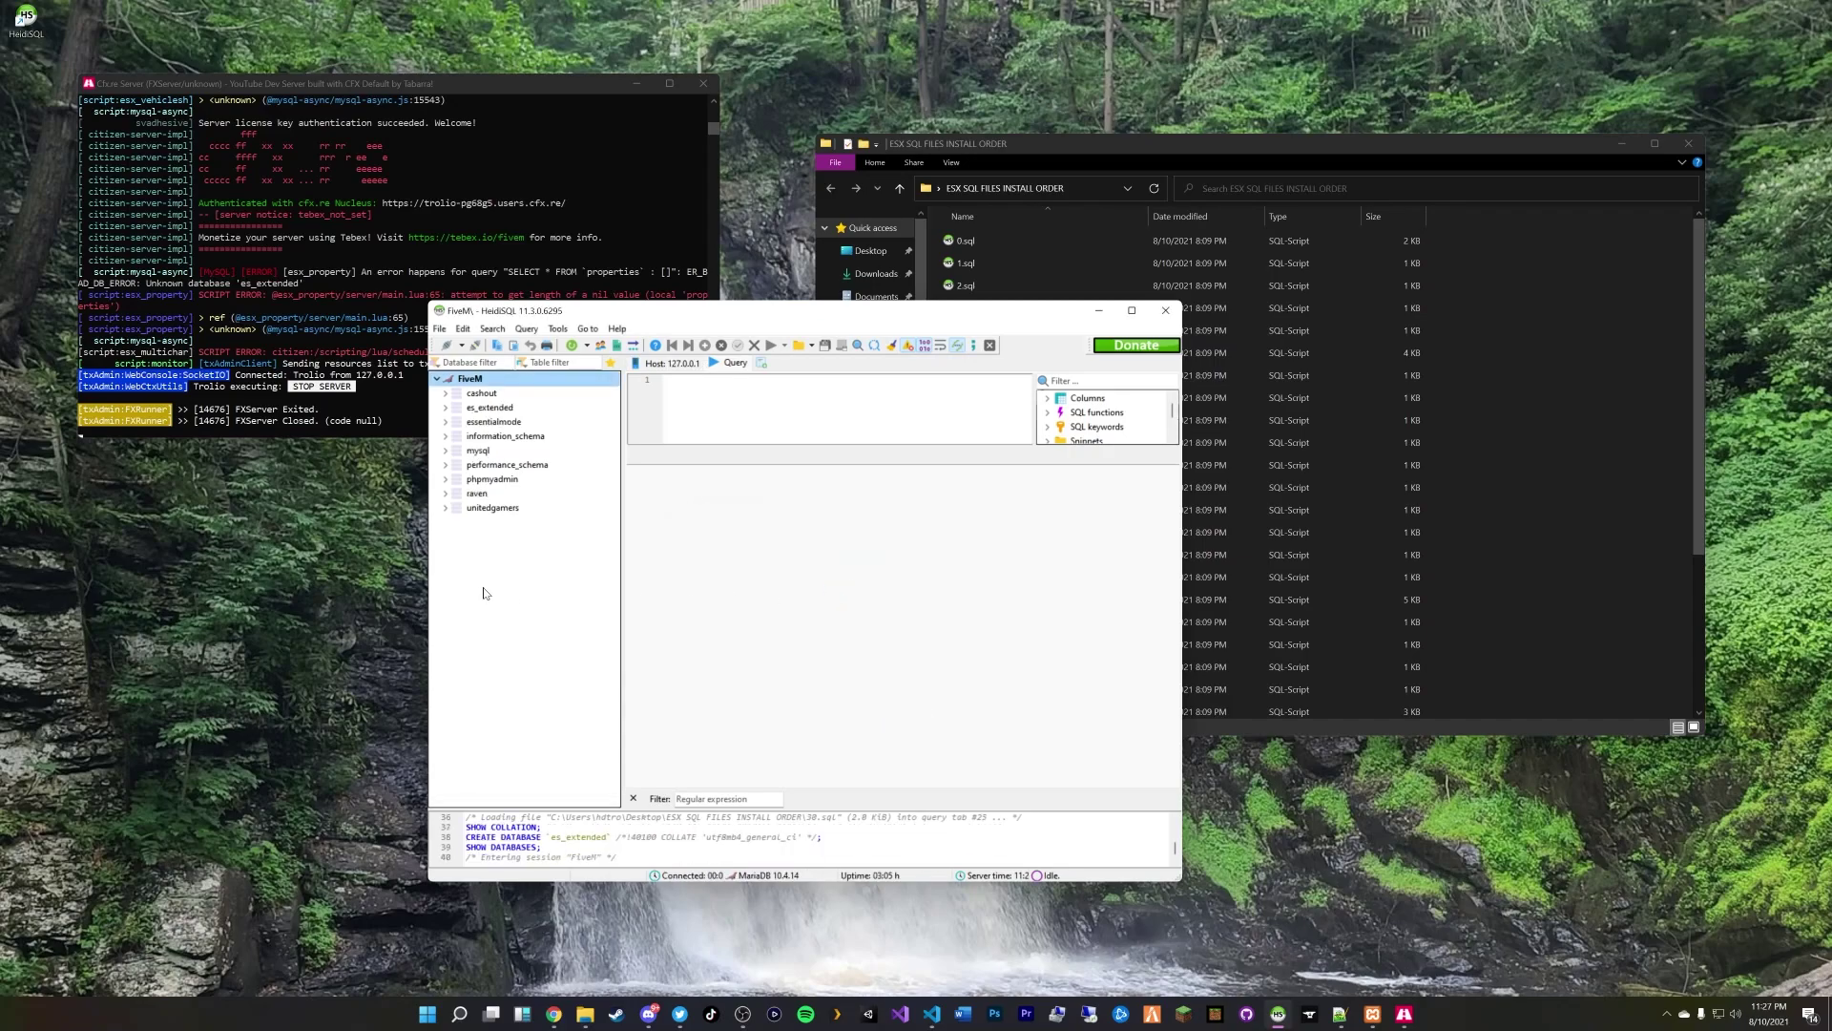
left_click(498, 407)
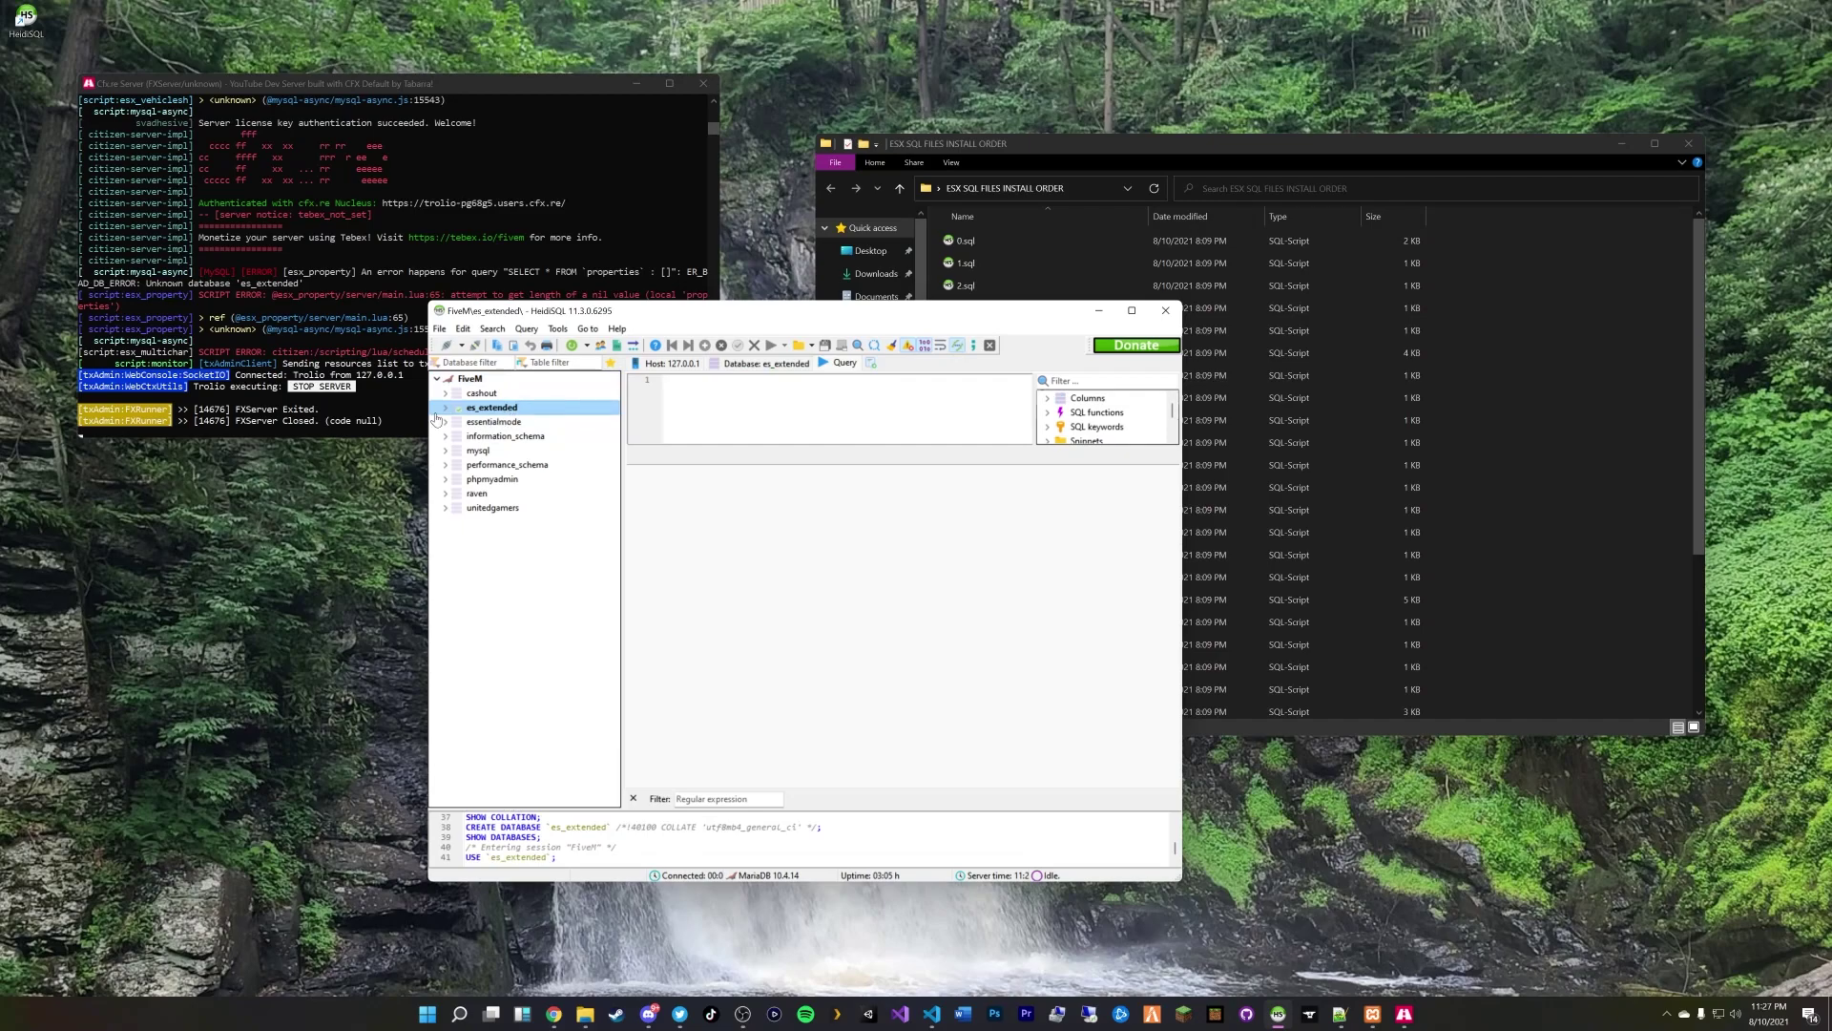
left_click(1166, 310)
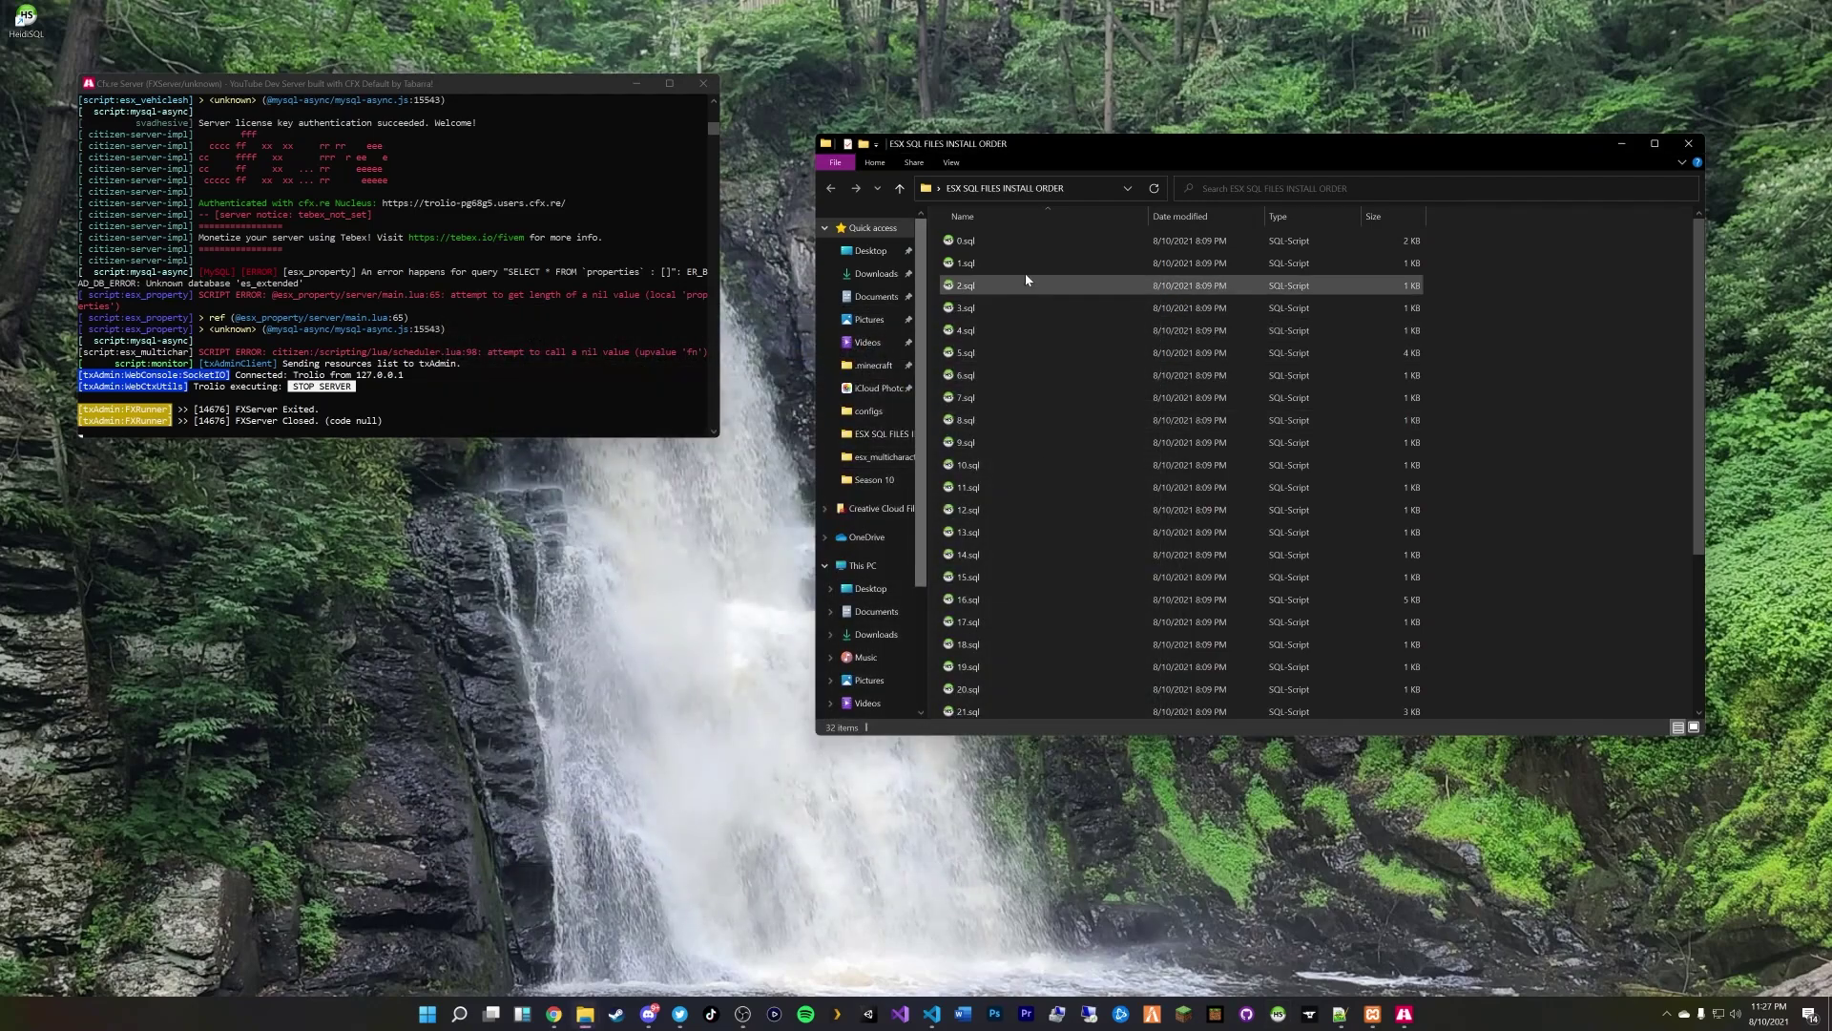
Step: Open 0.sql from the install-order folder in the FiveM session and execute its queries, dismissing the warning
double_click(1014, 244)
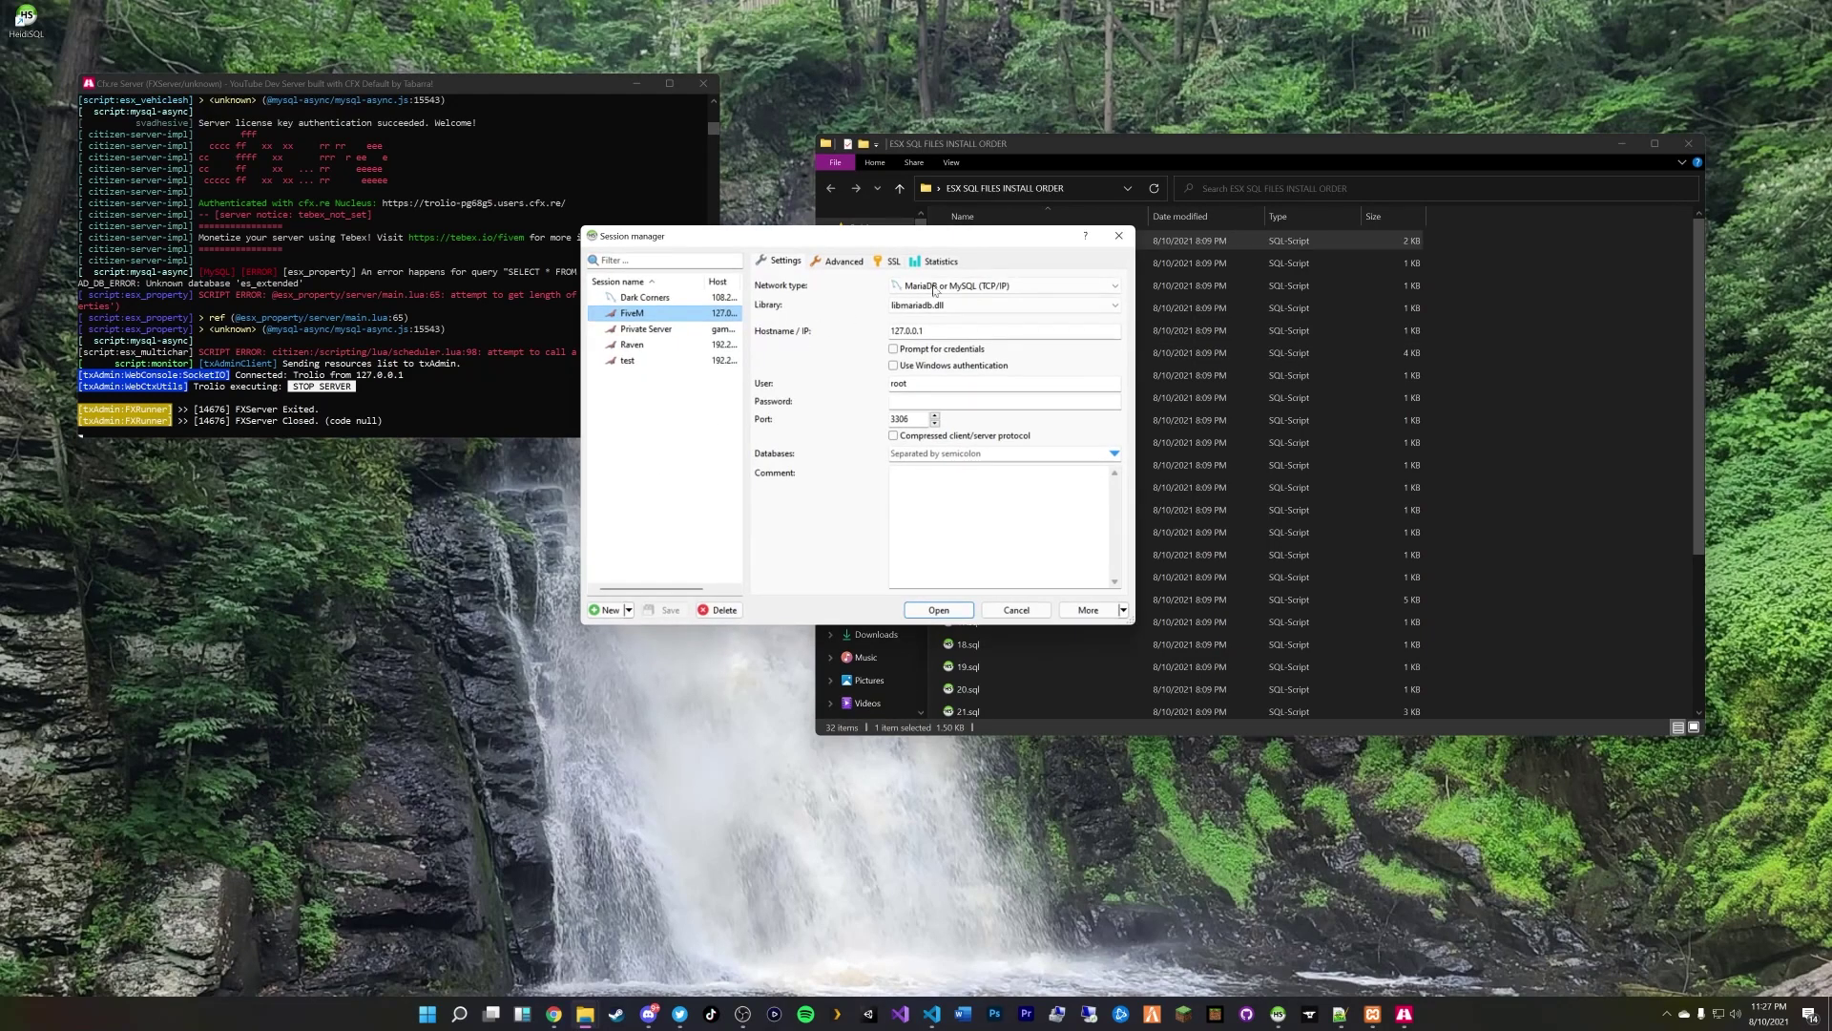
left_click(1119, 235)
left_click(938, 611)
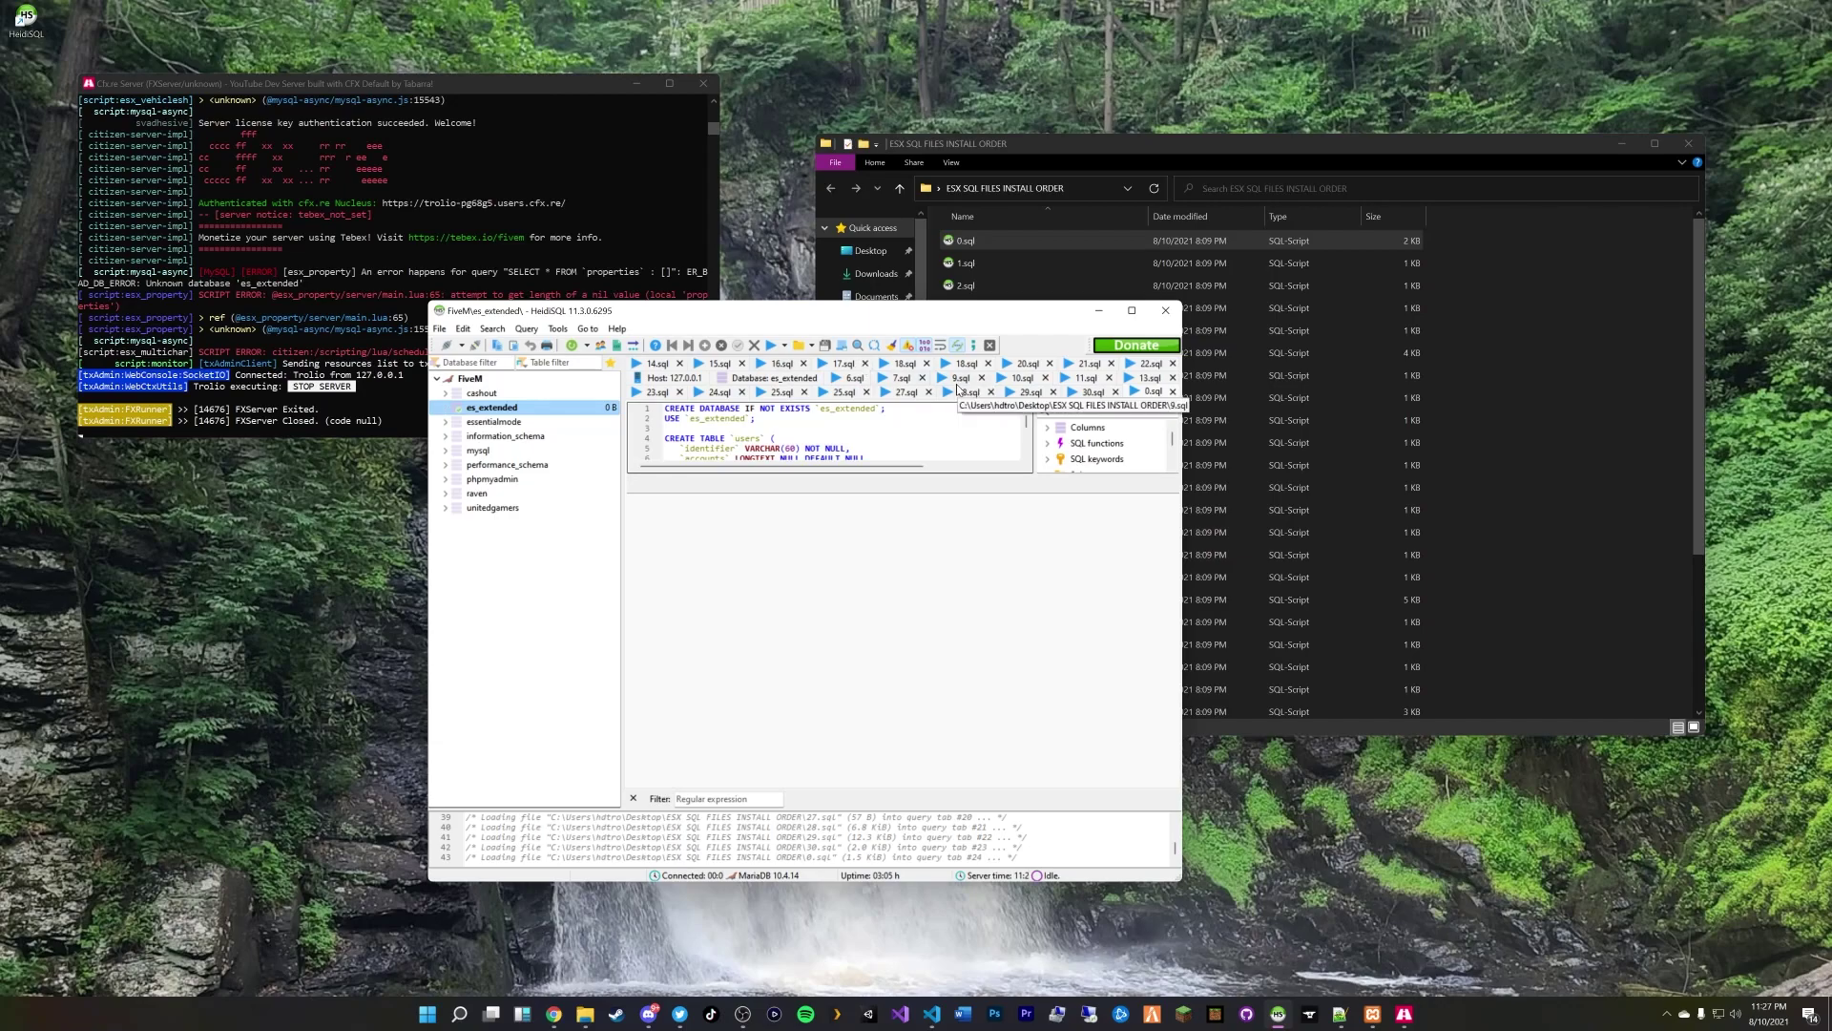
left_click(771, 346)
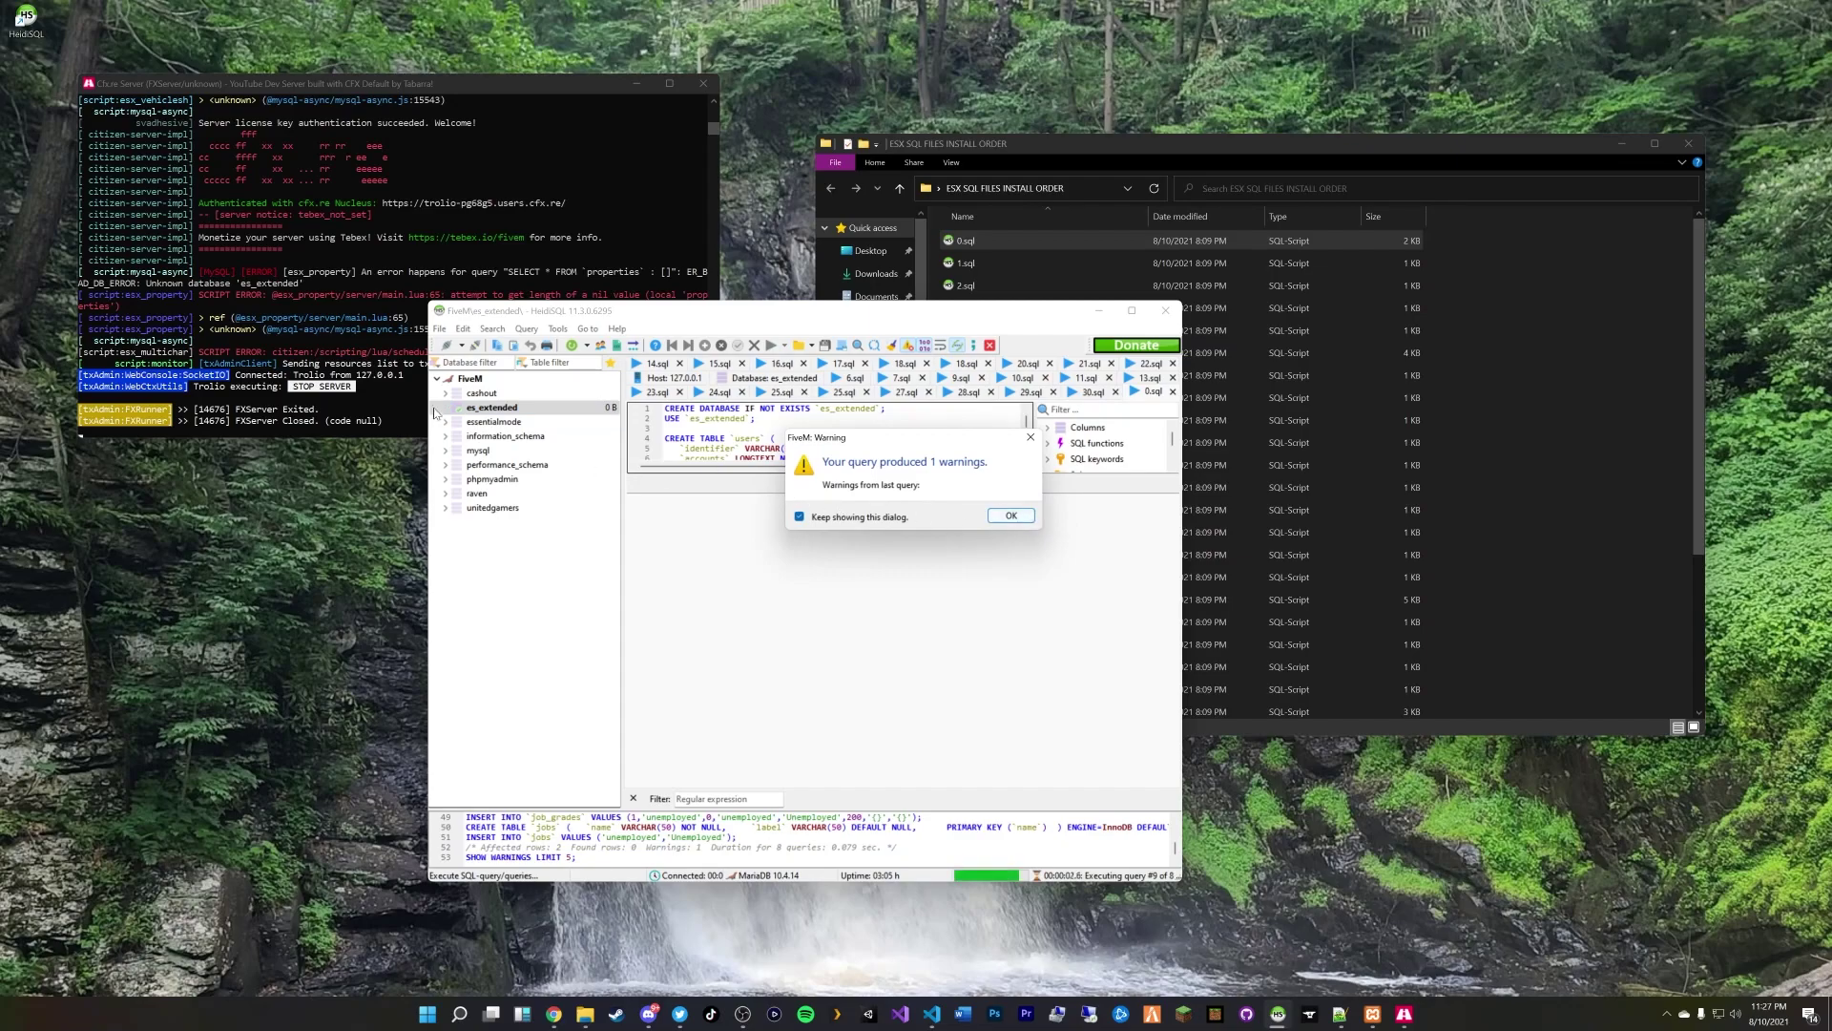
left_click(1013, 517)
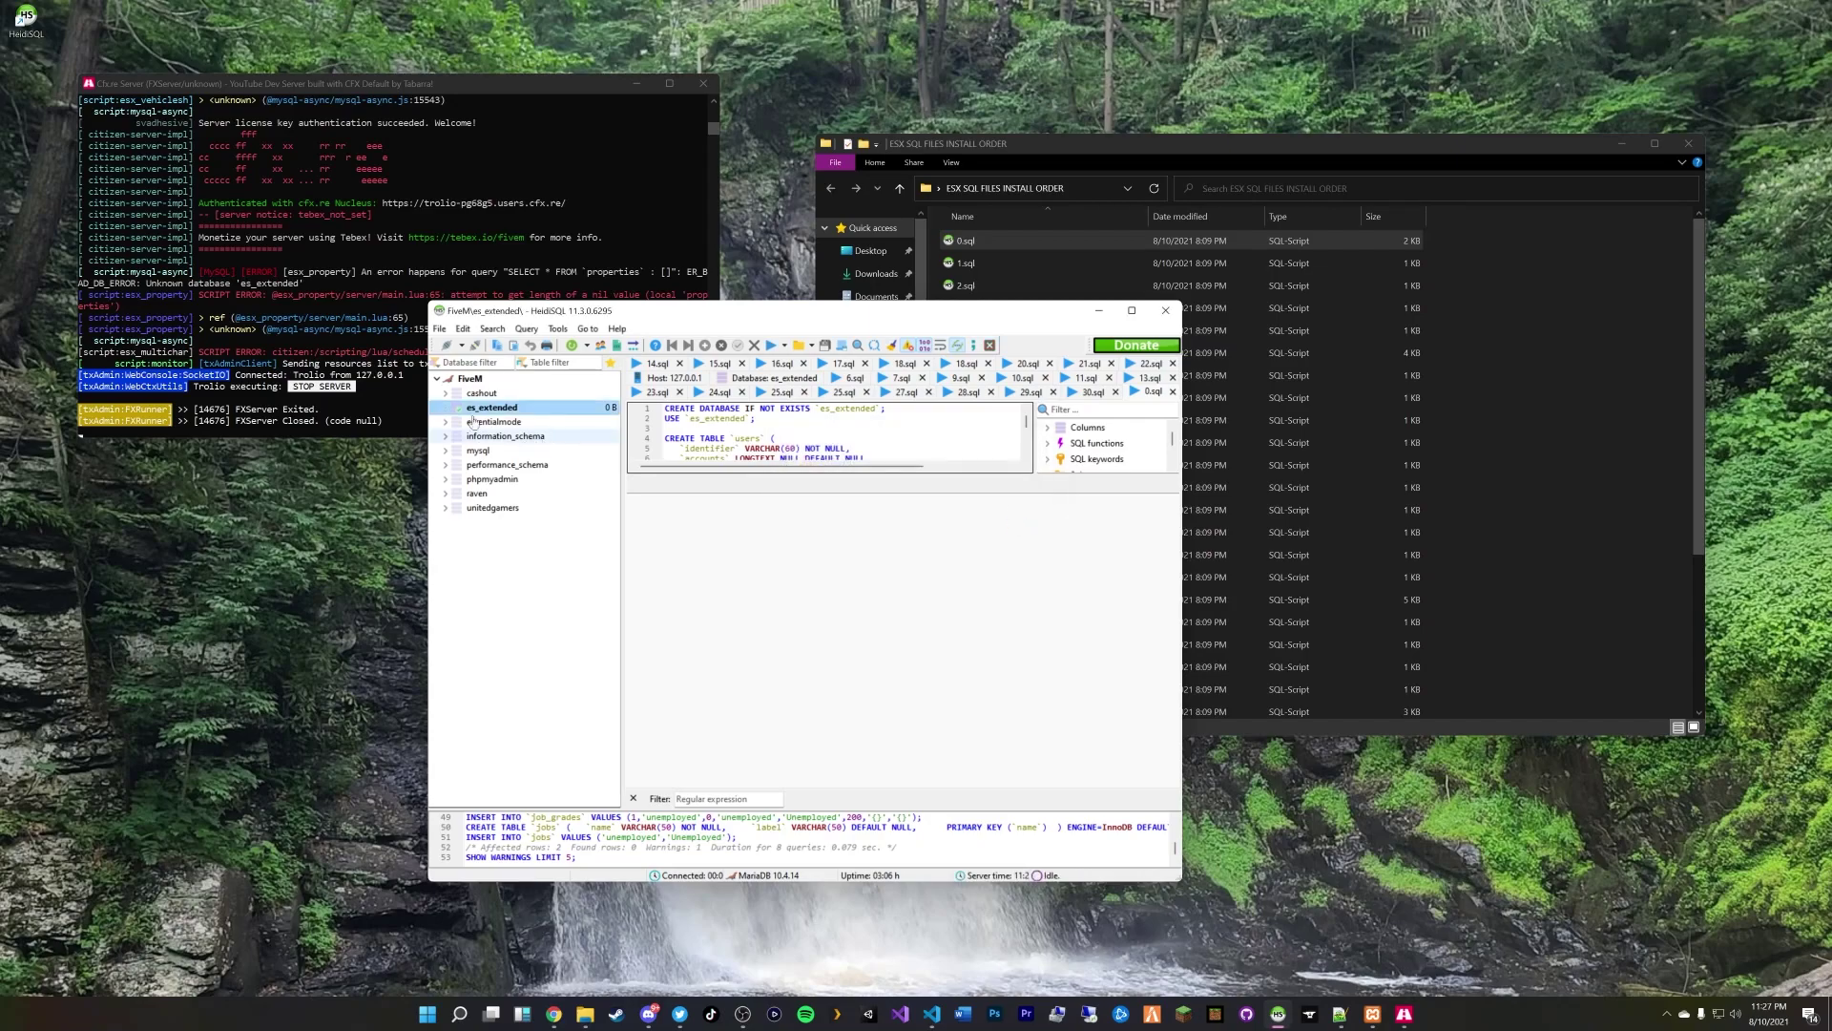
Step: Refresh the database tree to load the es_extended tables, and close HeidiSQL
right_click(523, 614)
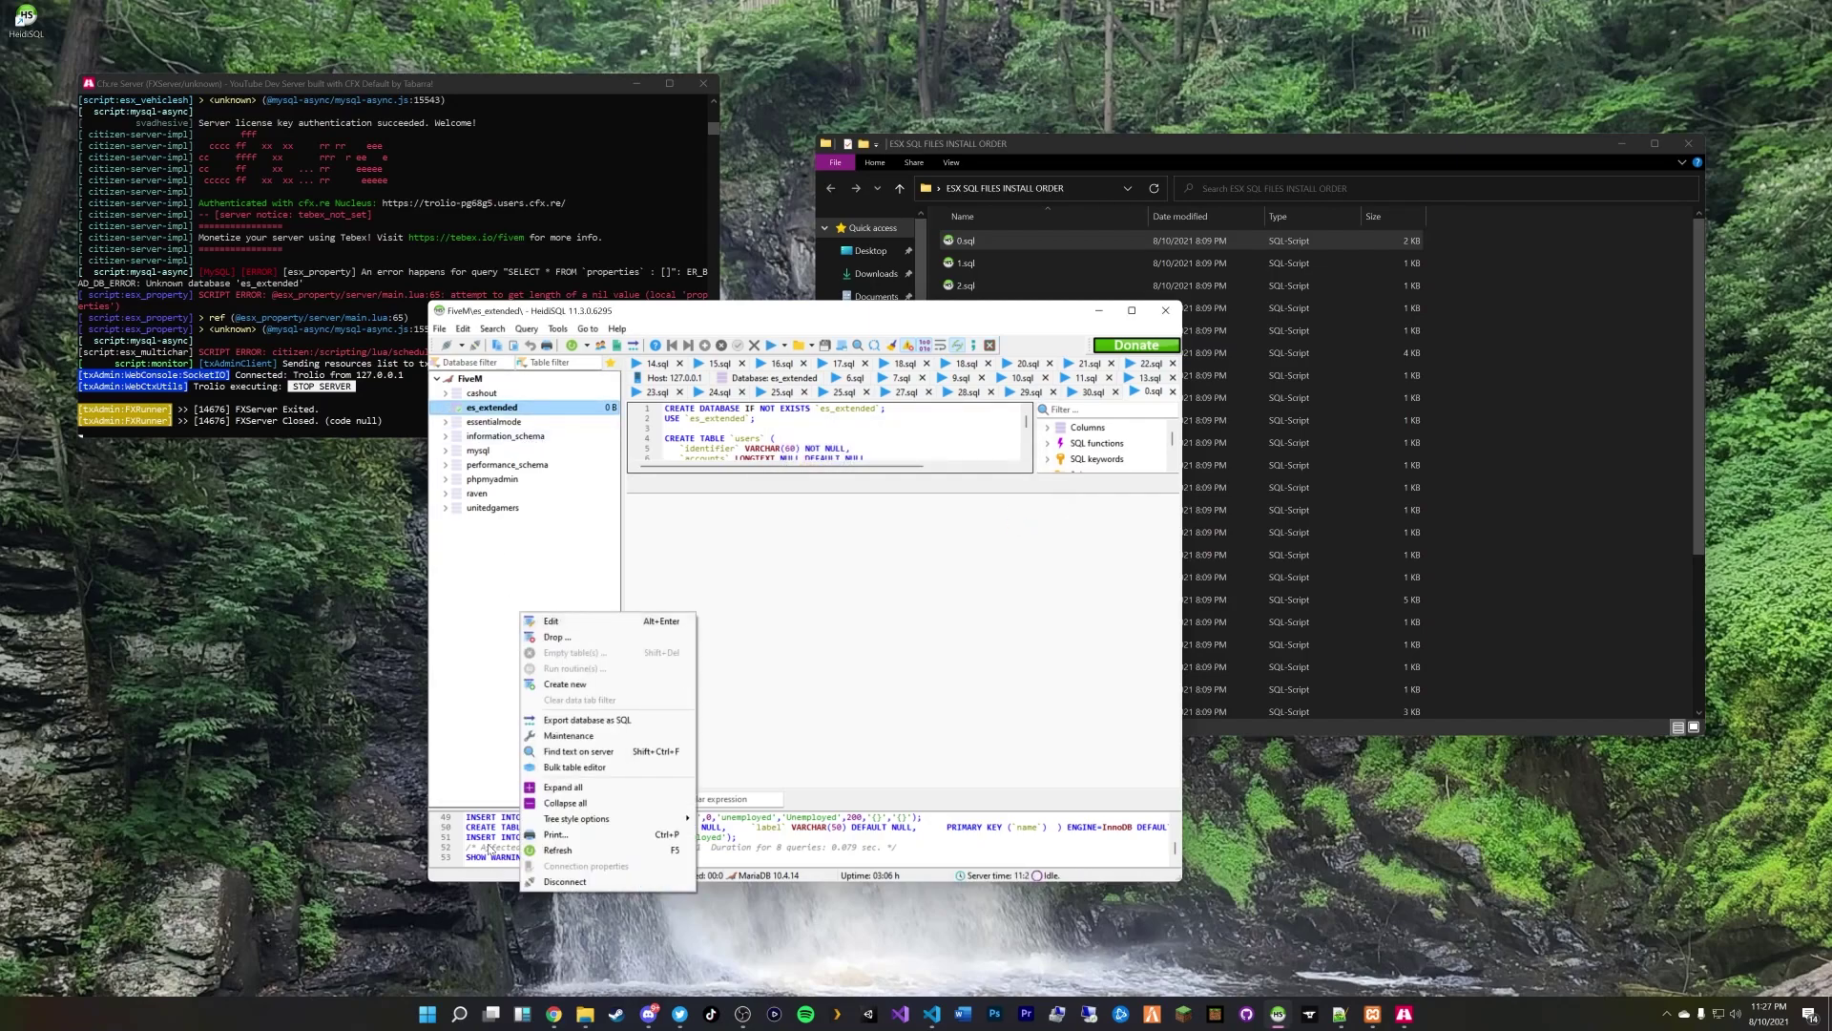
left_click(577, 850)
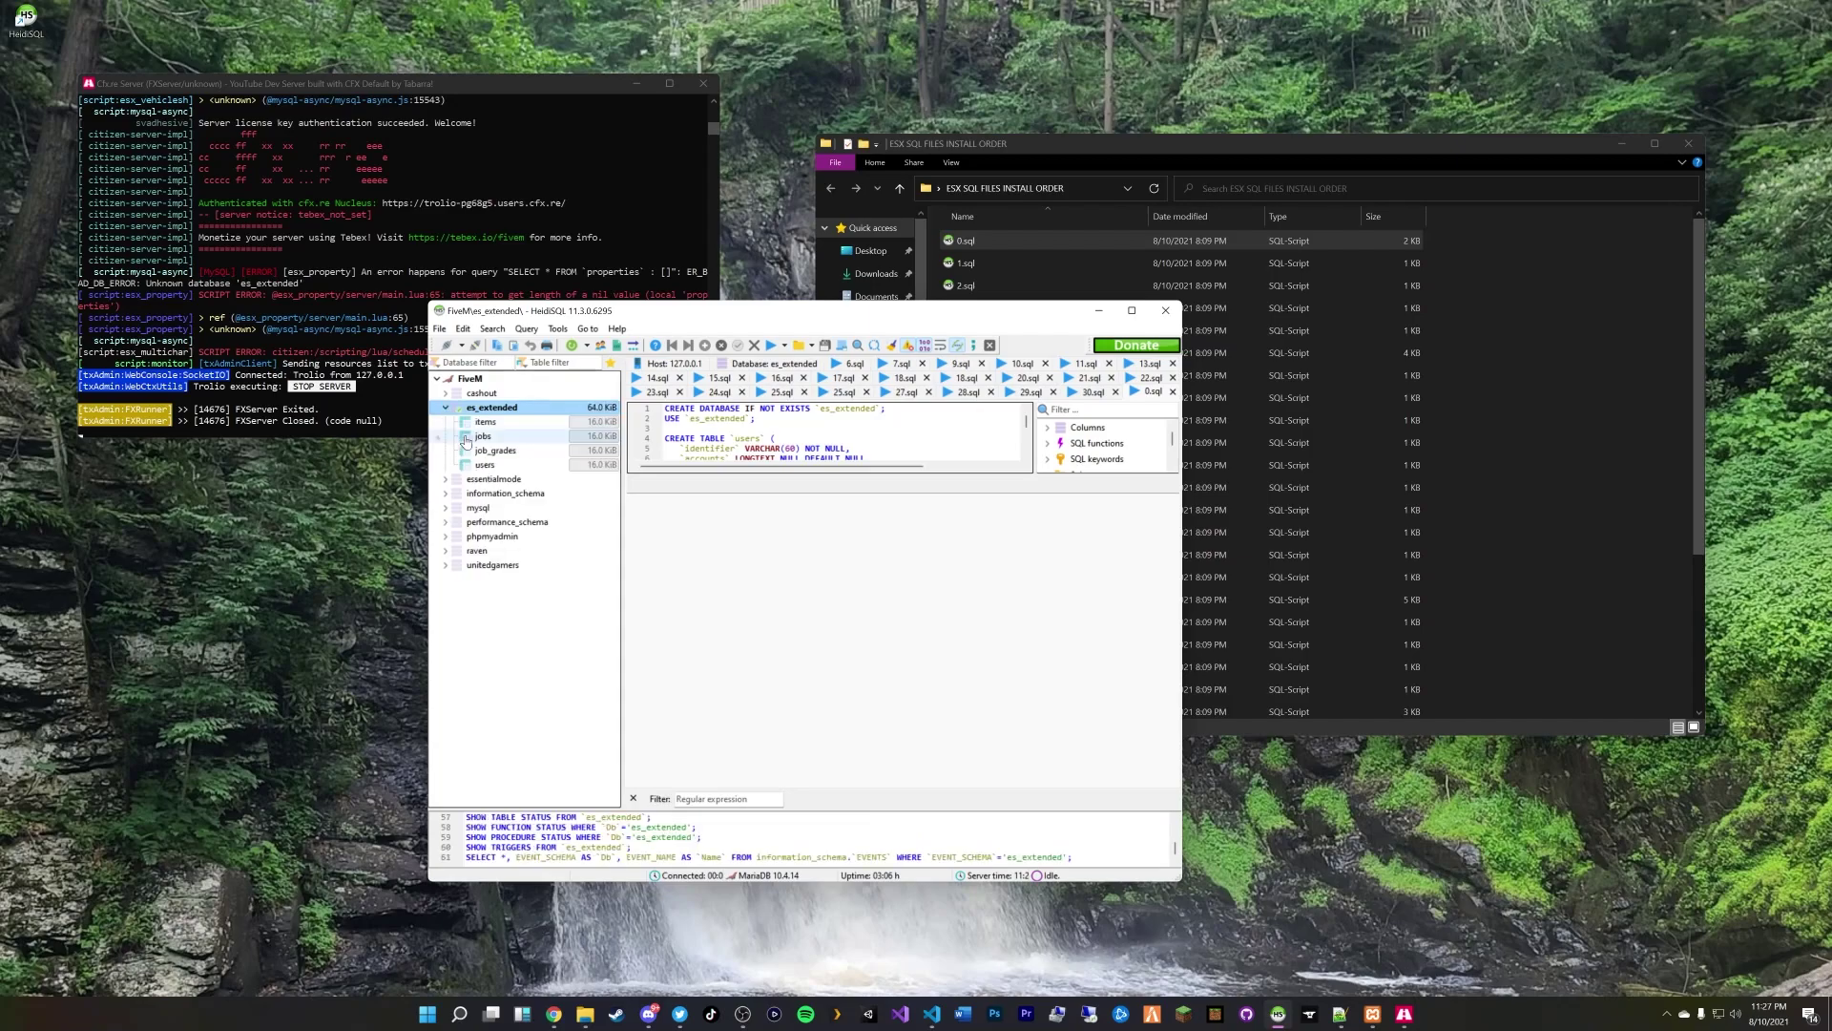
left_click(1165, 310)
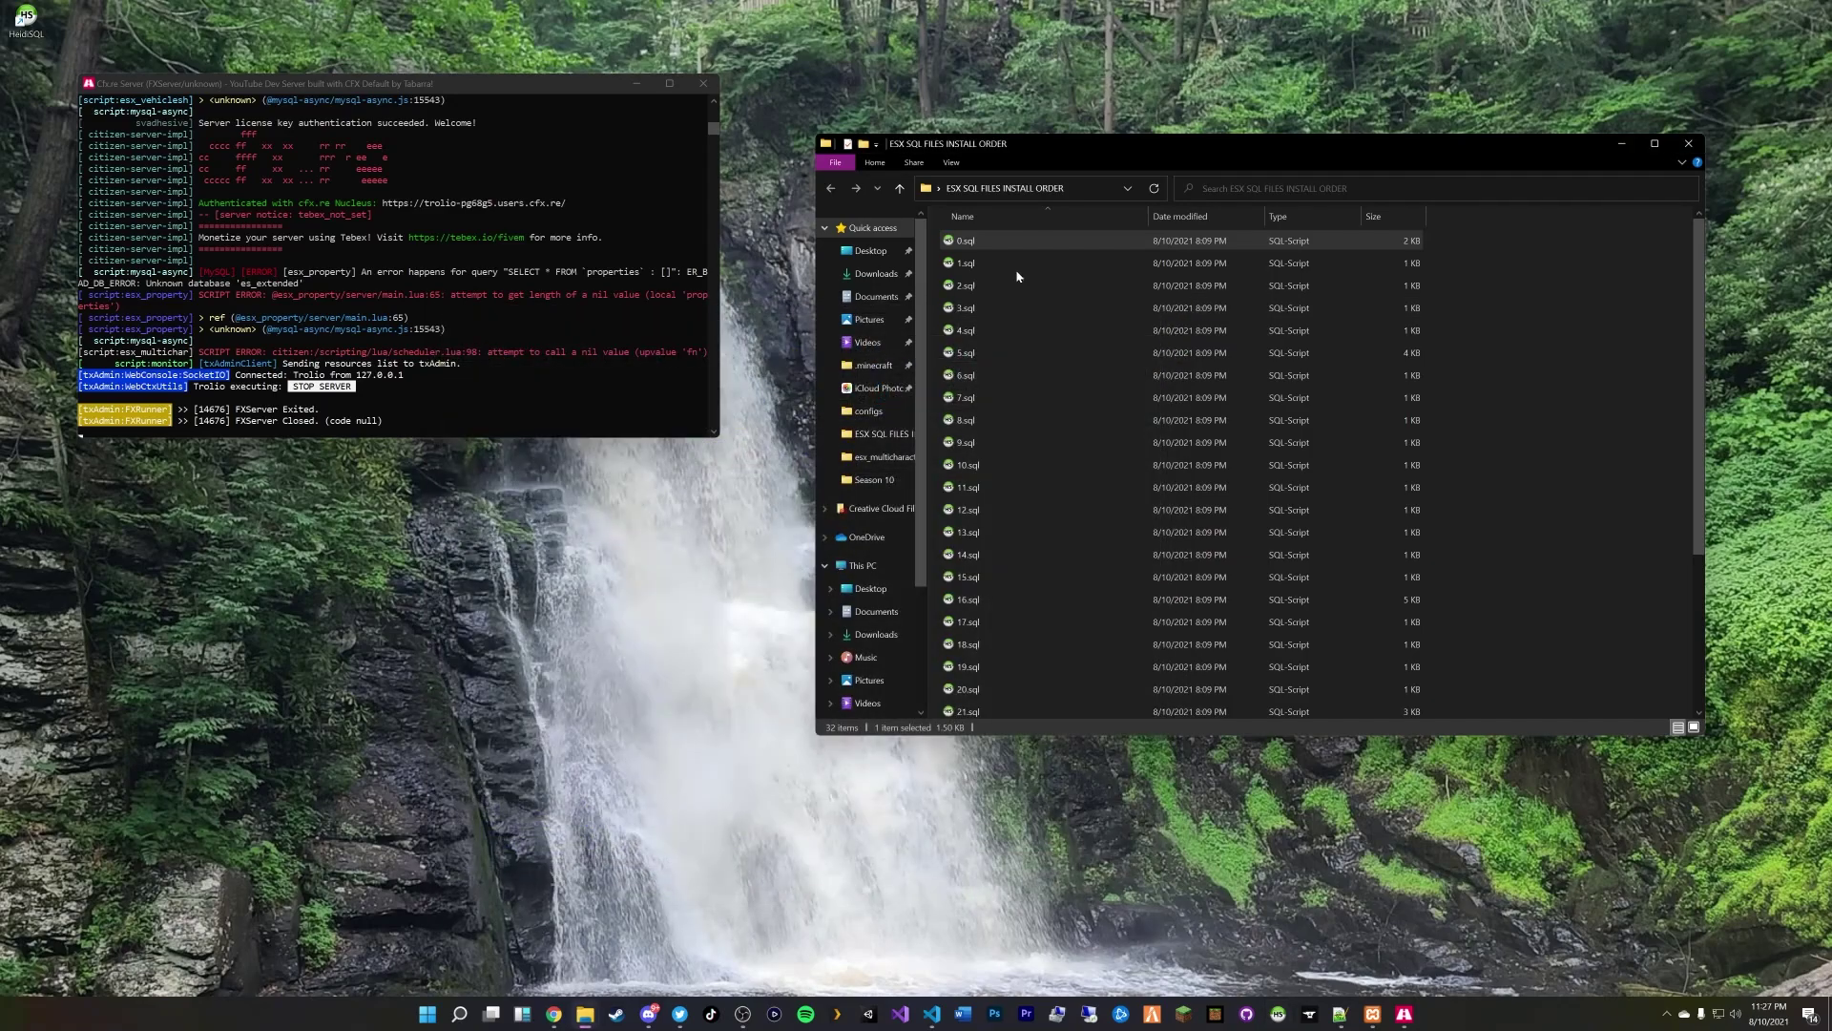
Step: Open 1.sql in the FiveM session, execute its datastore table queries, and close HeidiSQL
left_click(1008, 266)
double_click(993, 467)
left_click(940, 611)
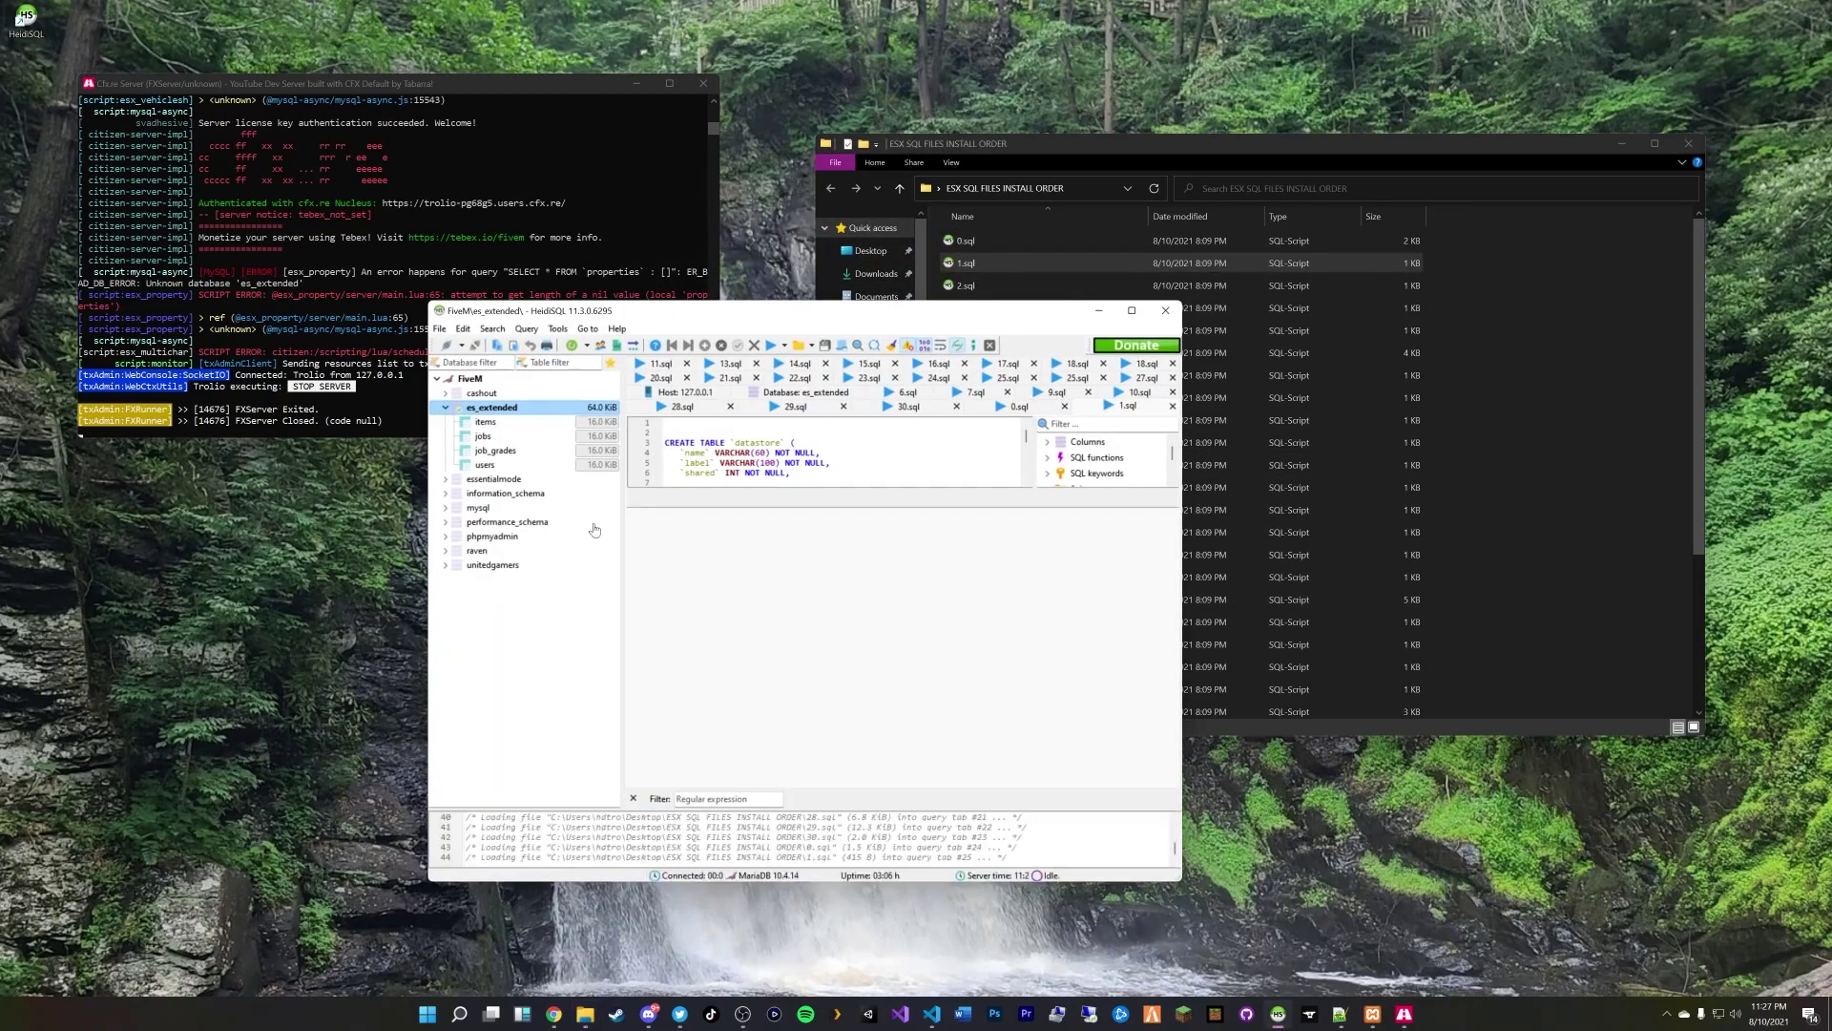
left_click(771, 347)
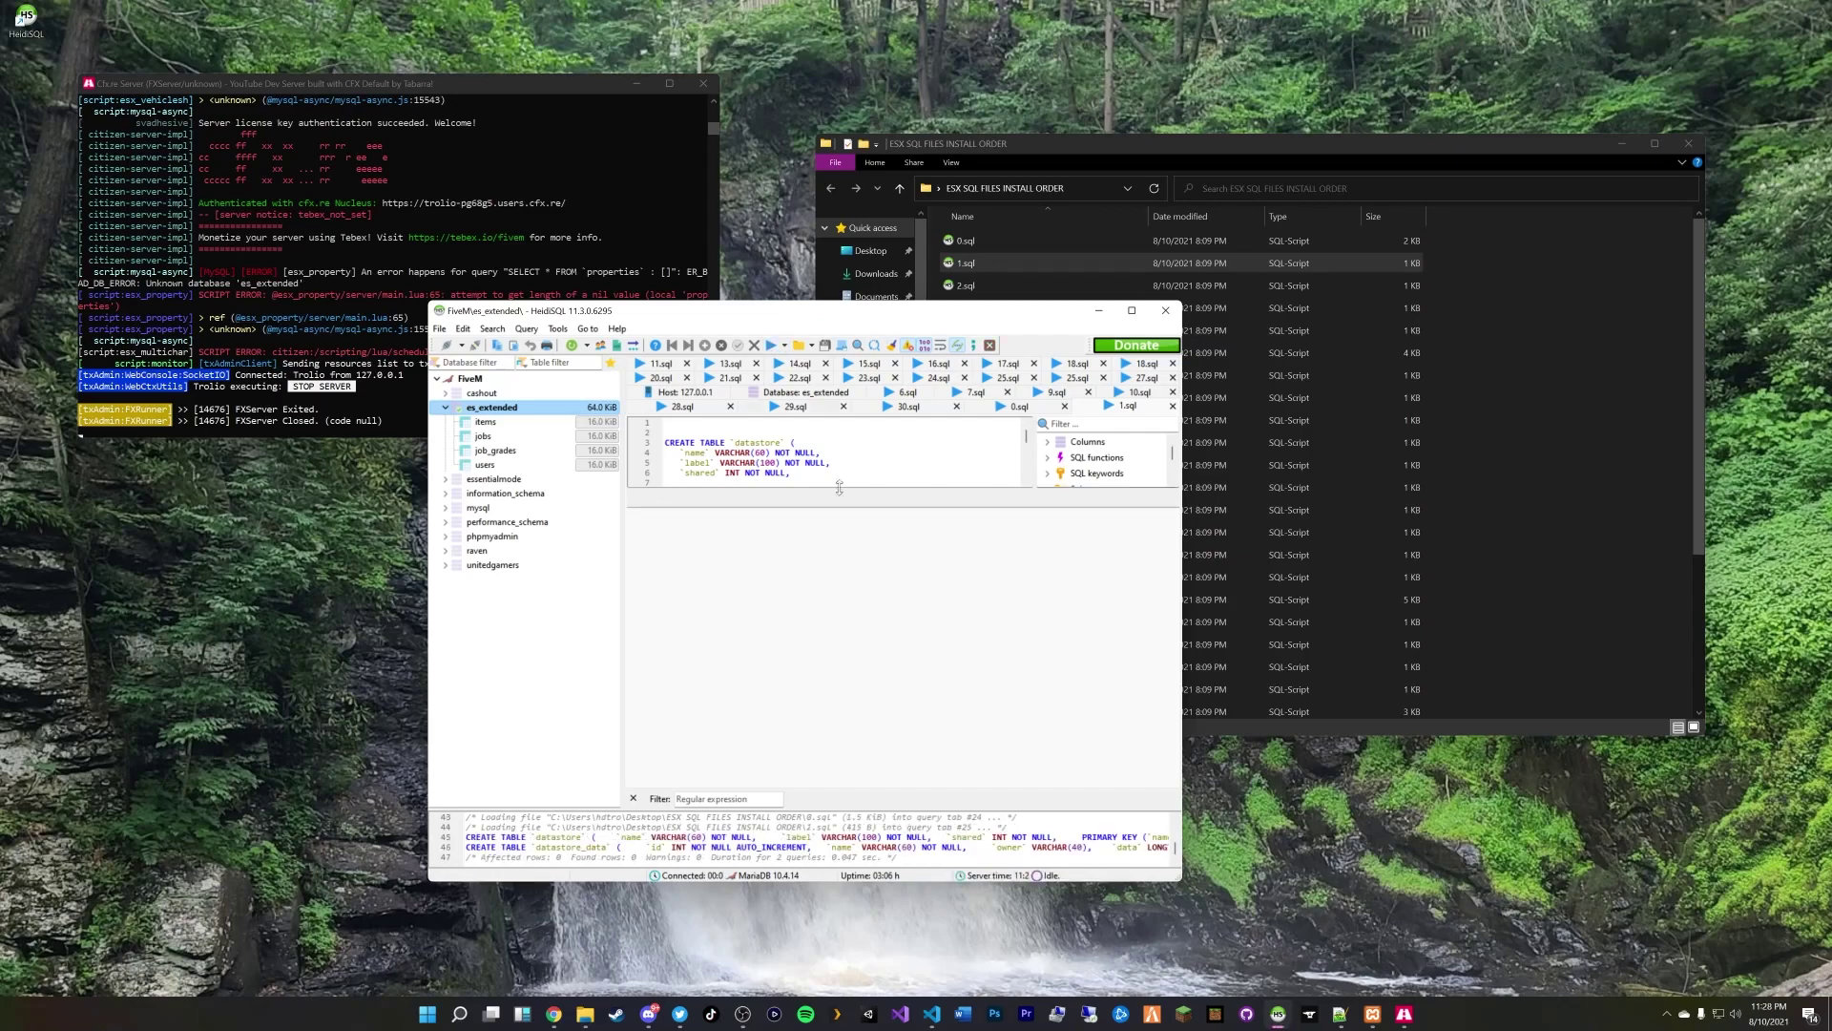
left_click(1165, 310)
Step: Open 2.sql in the FiveM session, execute its datastore insert query, and close HeidiSQL
left_click(1030, 286)
double_click(1031, 286)
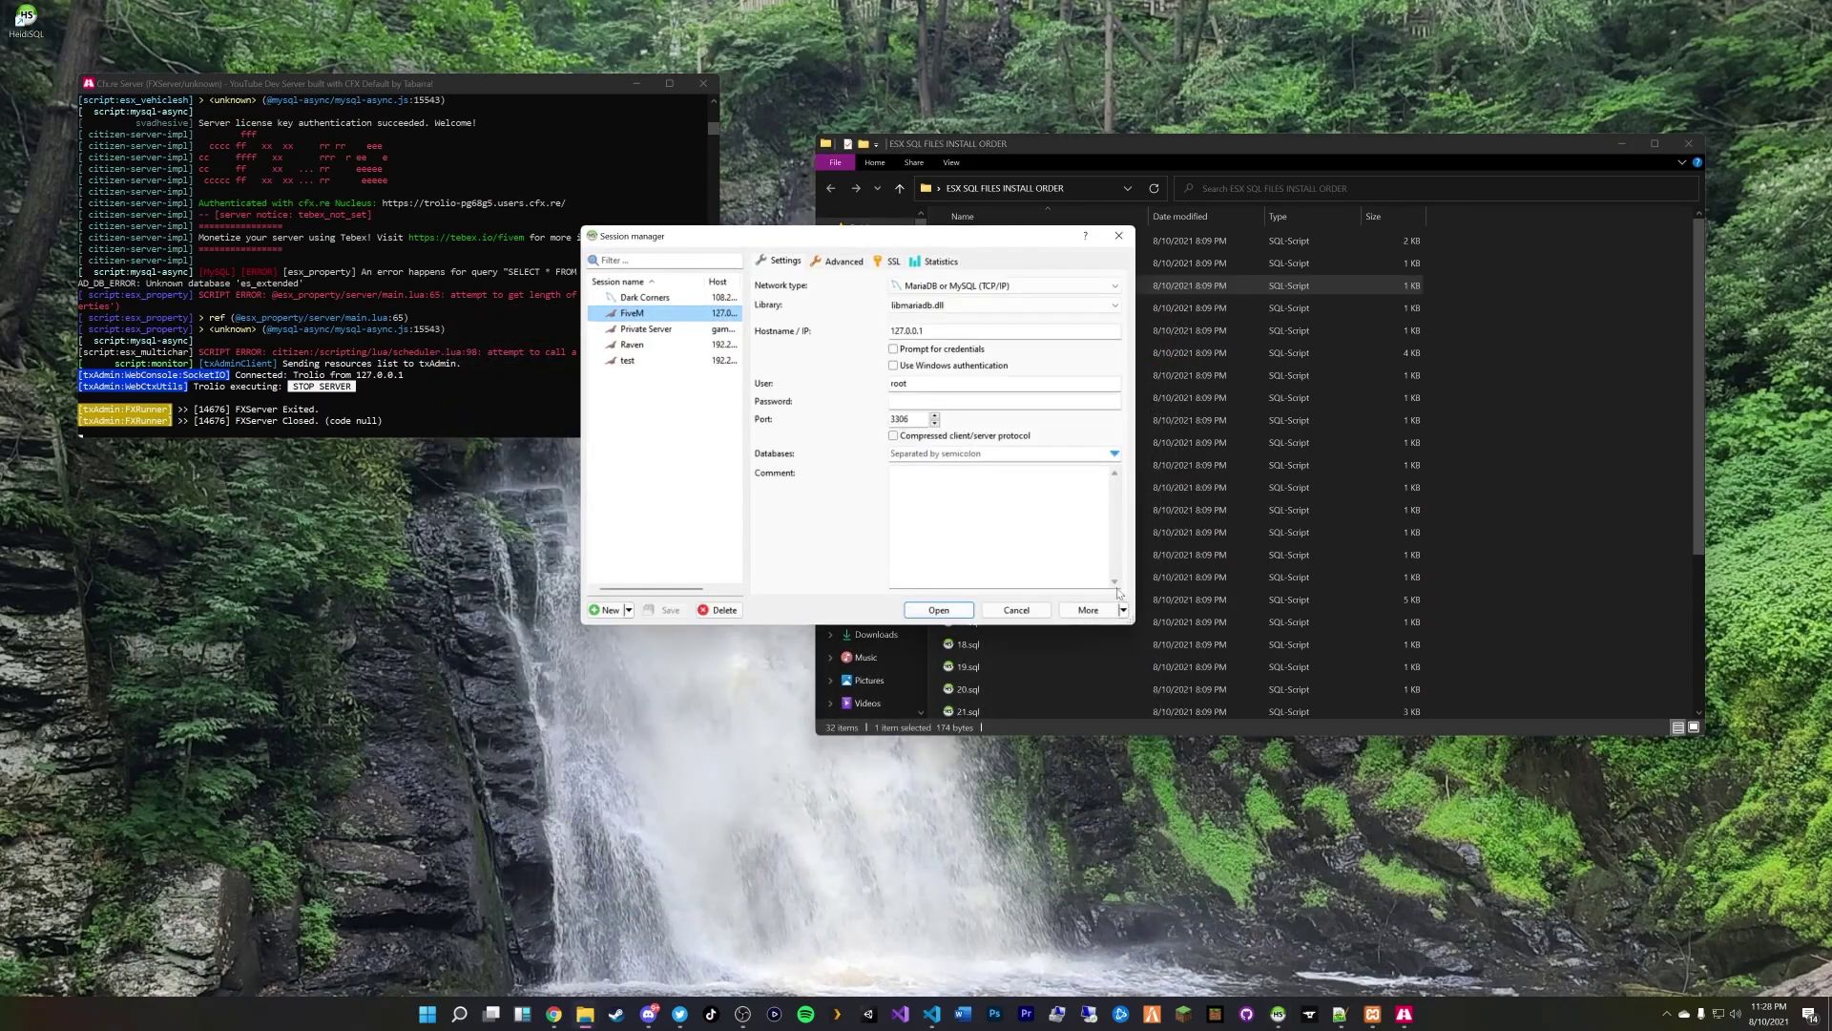
left_click(939, 610)
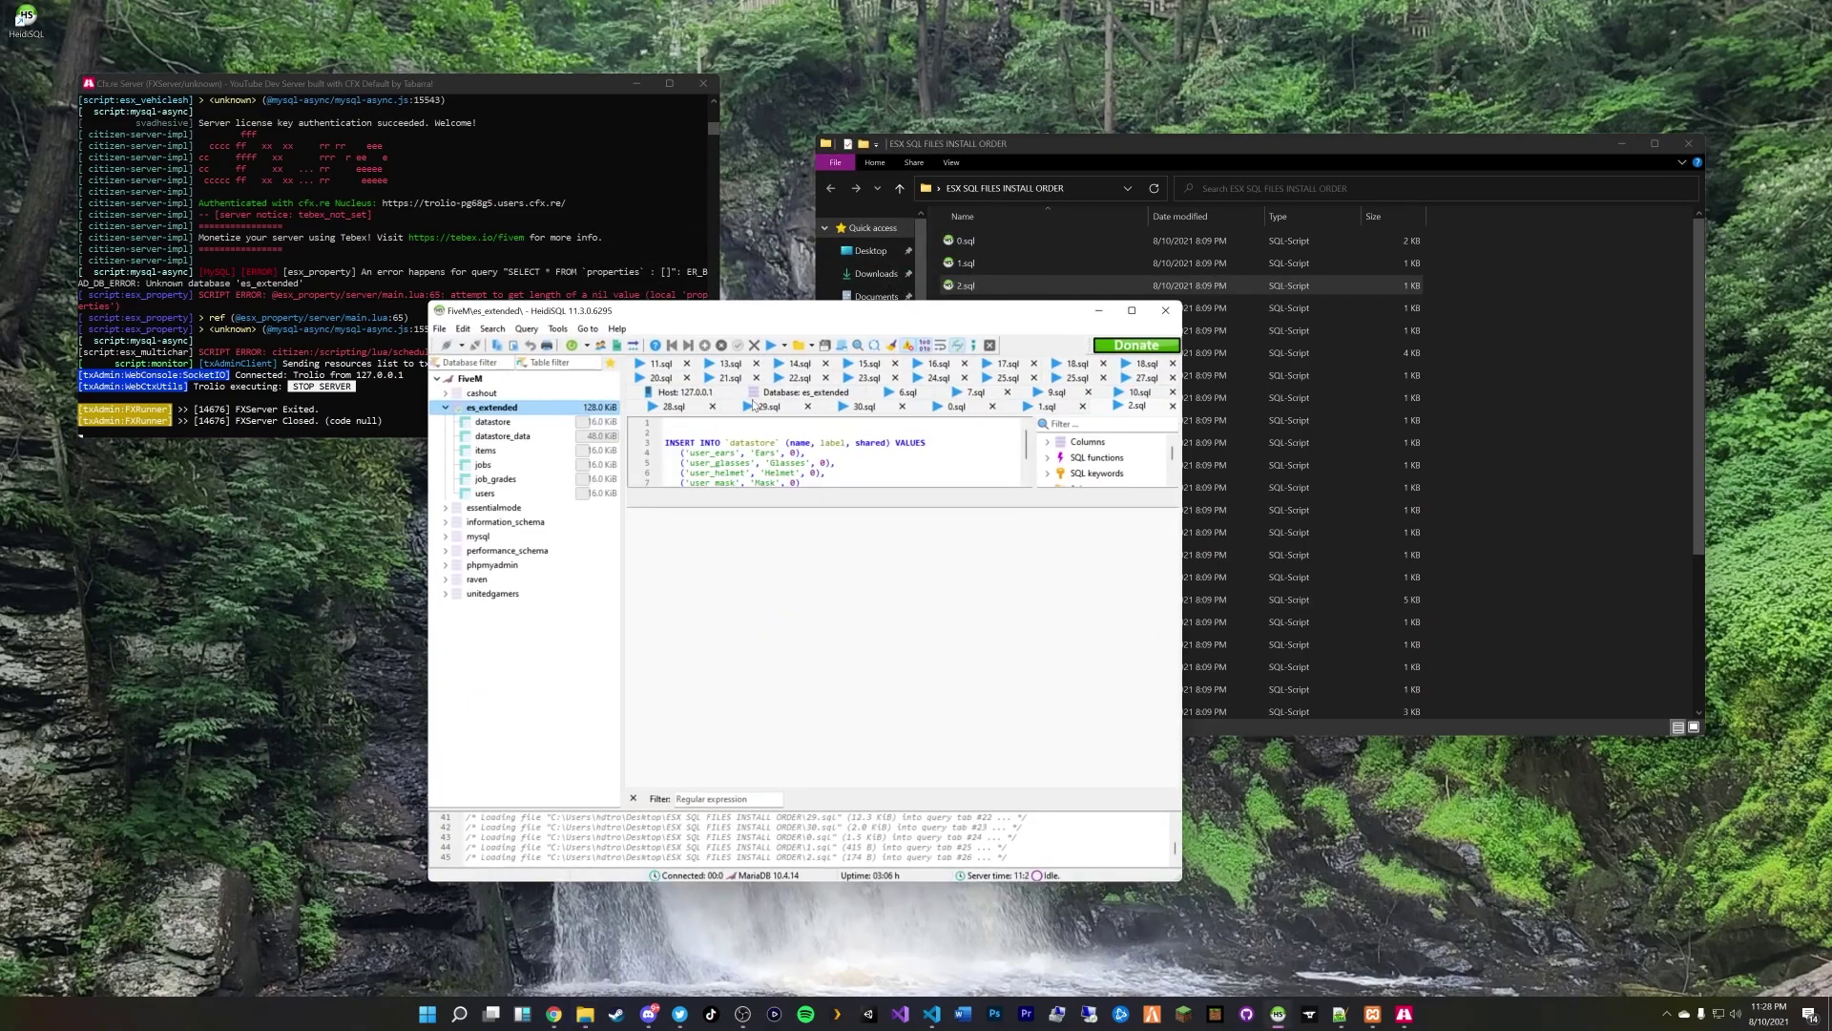
left_click(771, 346)
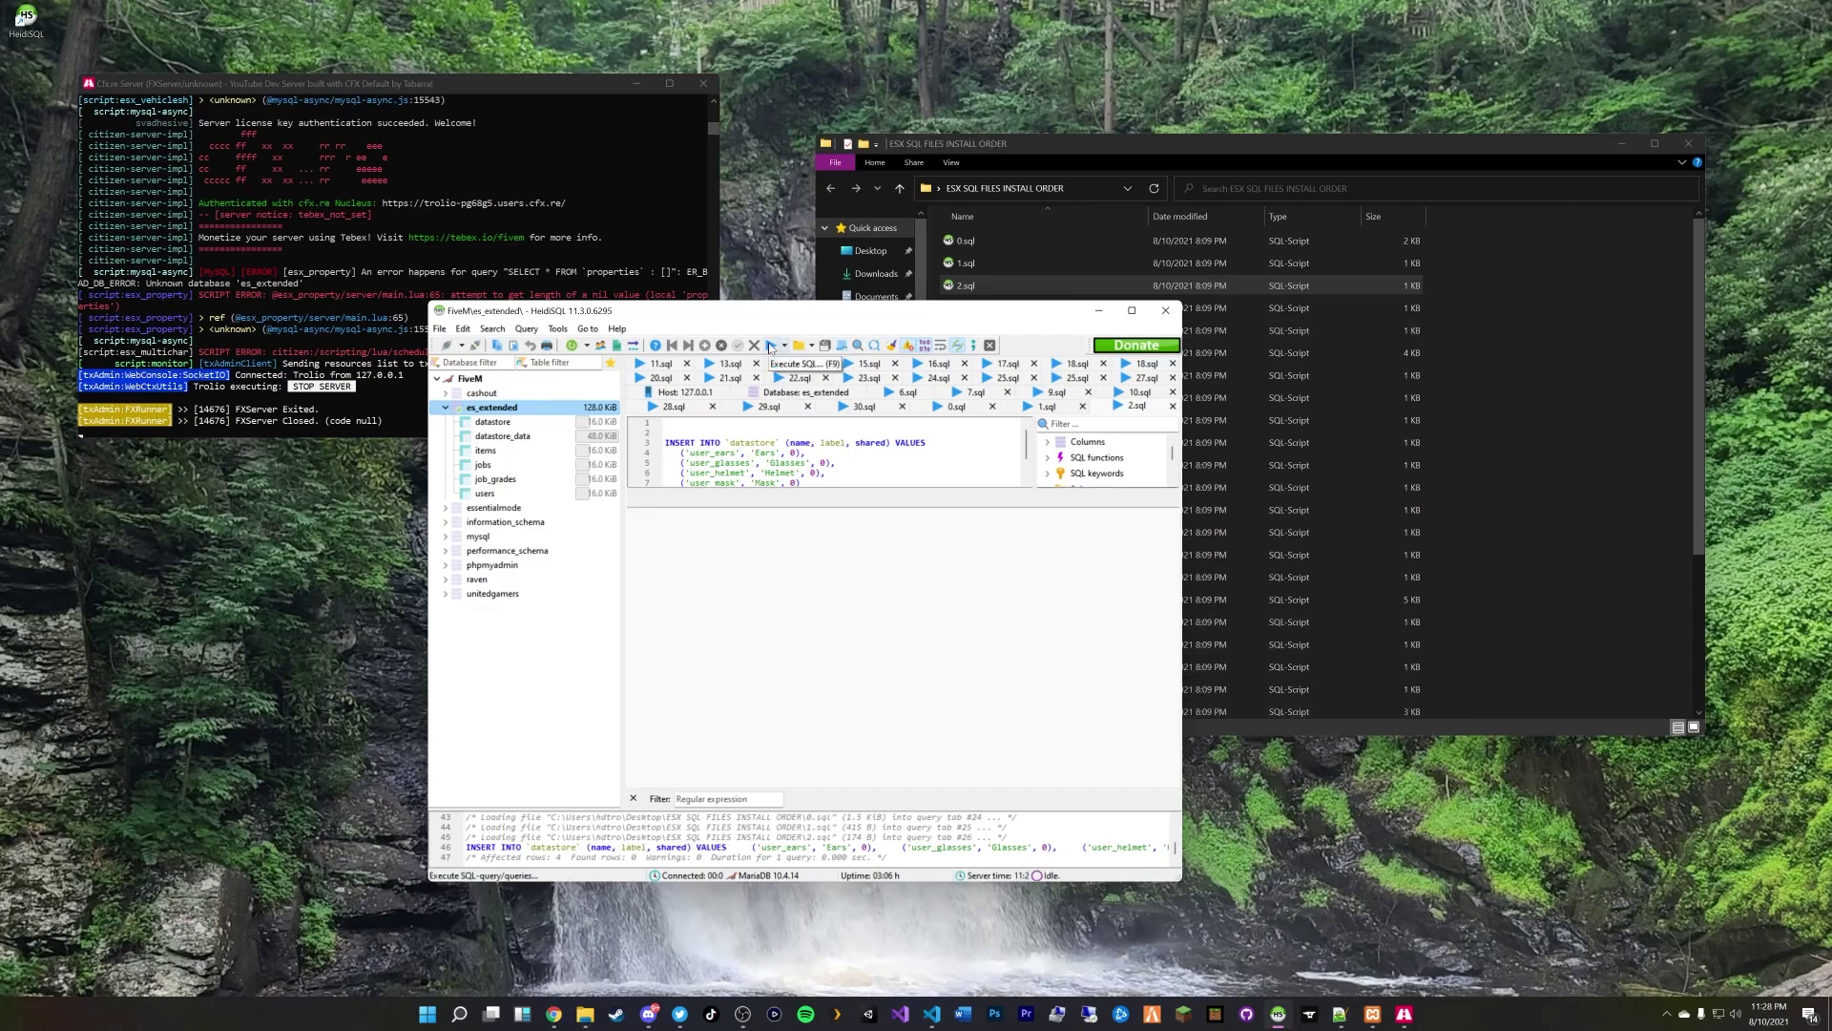
left_click(771, 345)
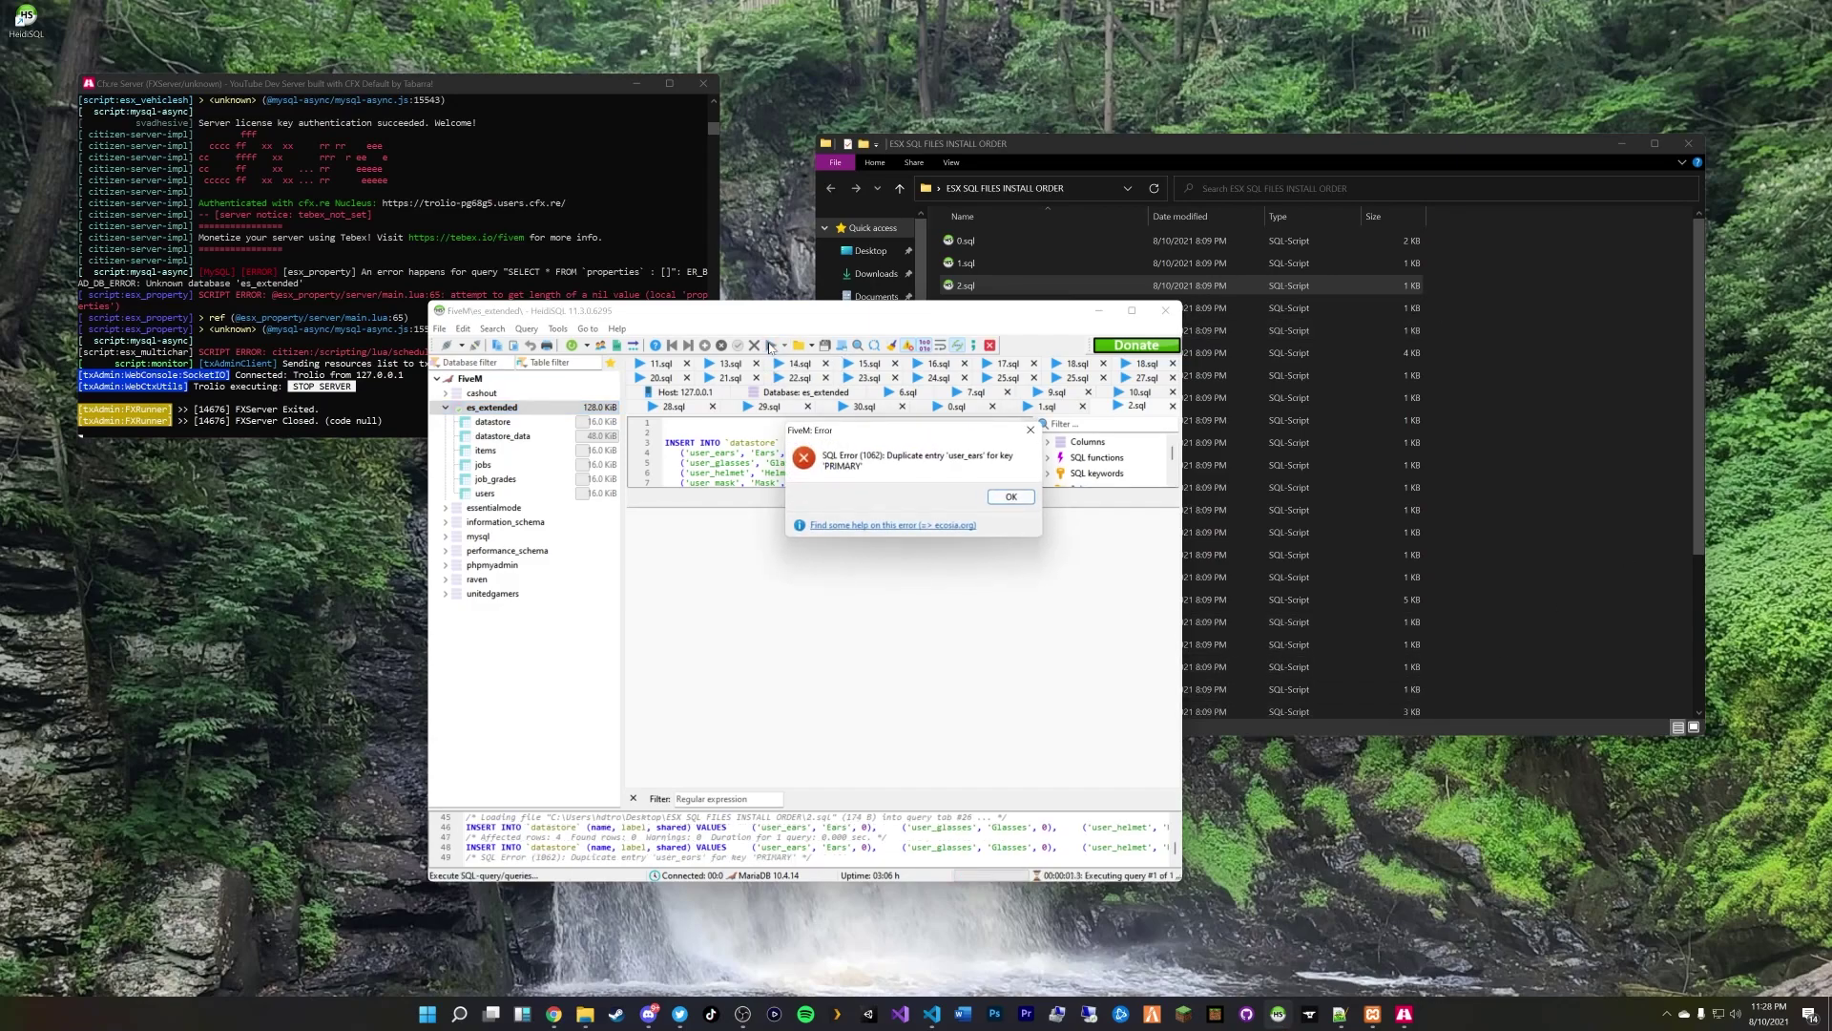
left_click(1012, 497)
left_click(1165, 310)
Step: Open 3.sql from the install-order folder in HeidiSQL
left_click(990, 312)
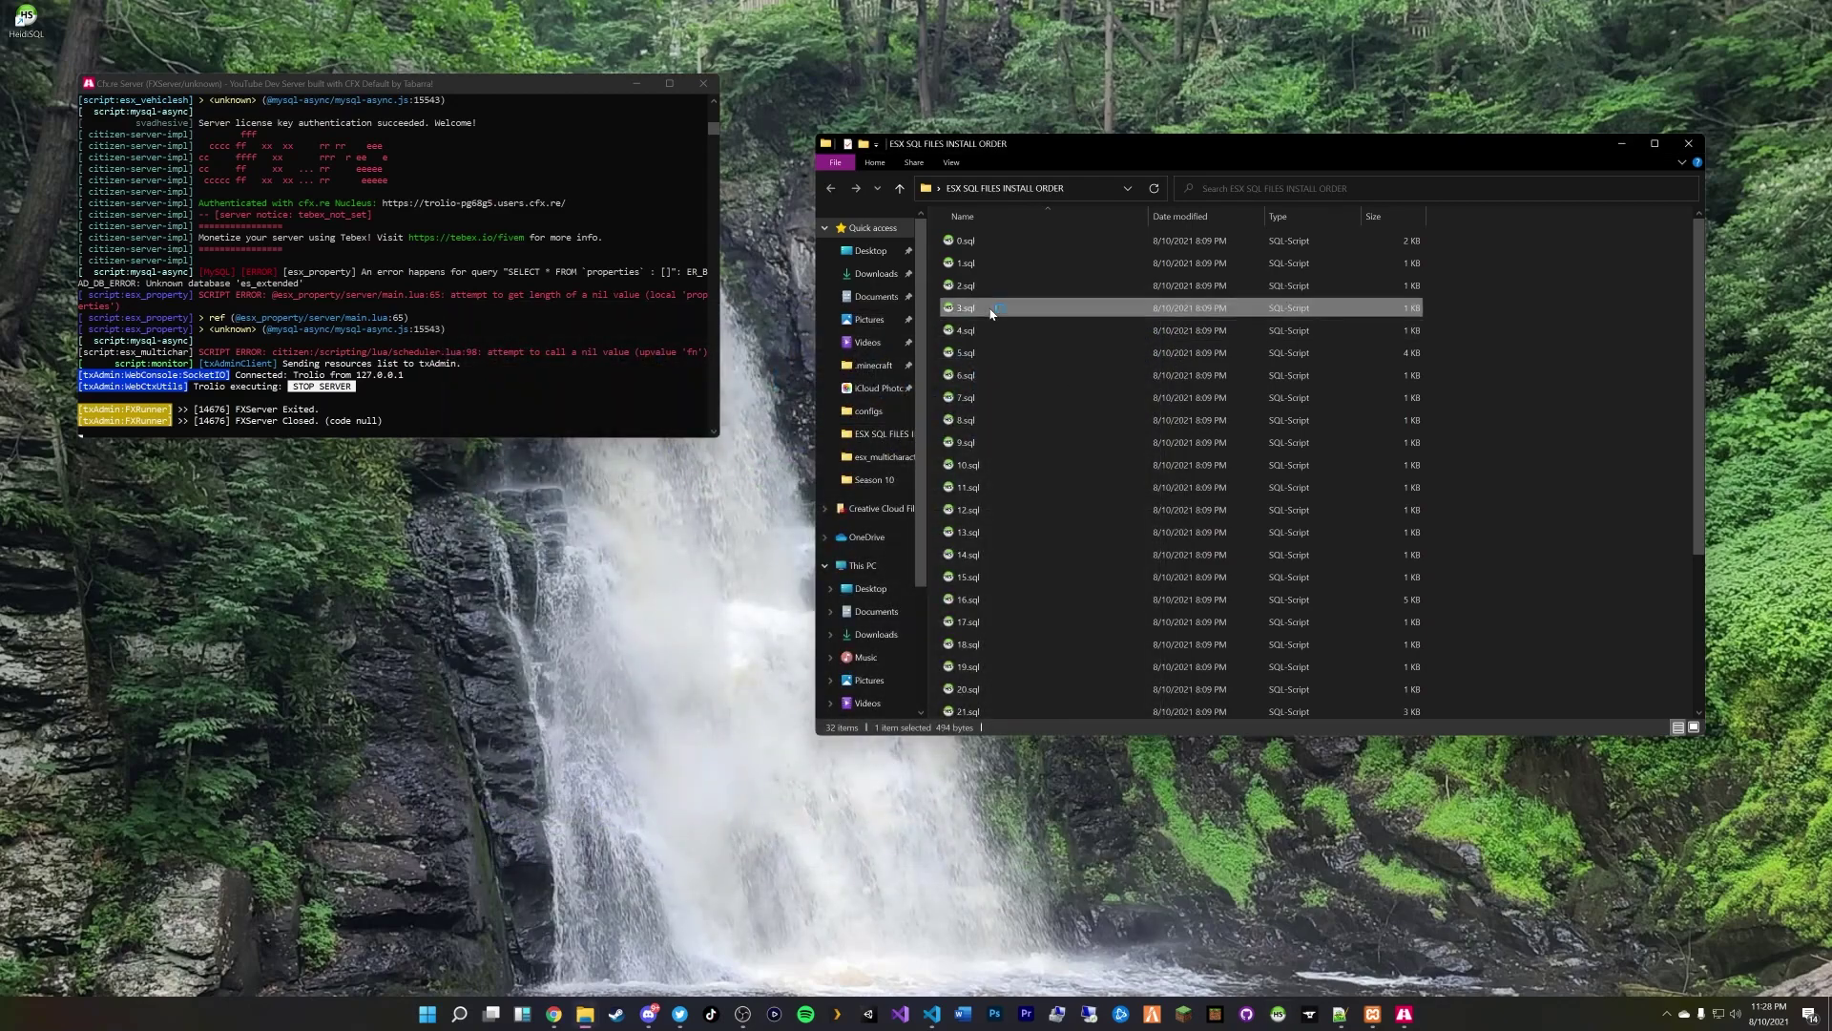
double_click(990, 311)
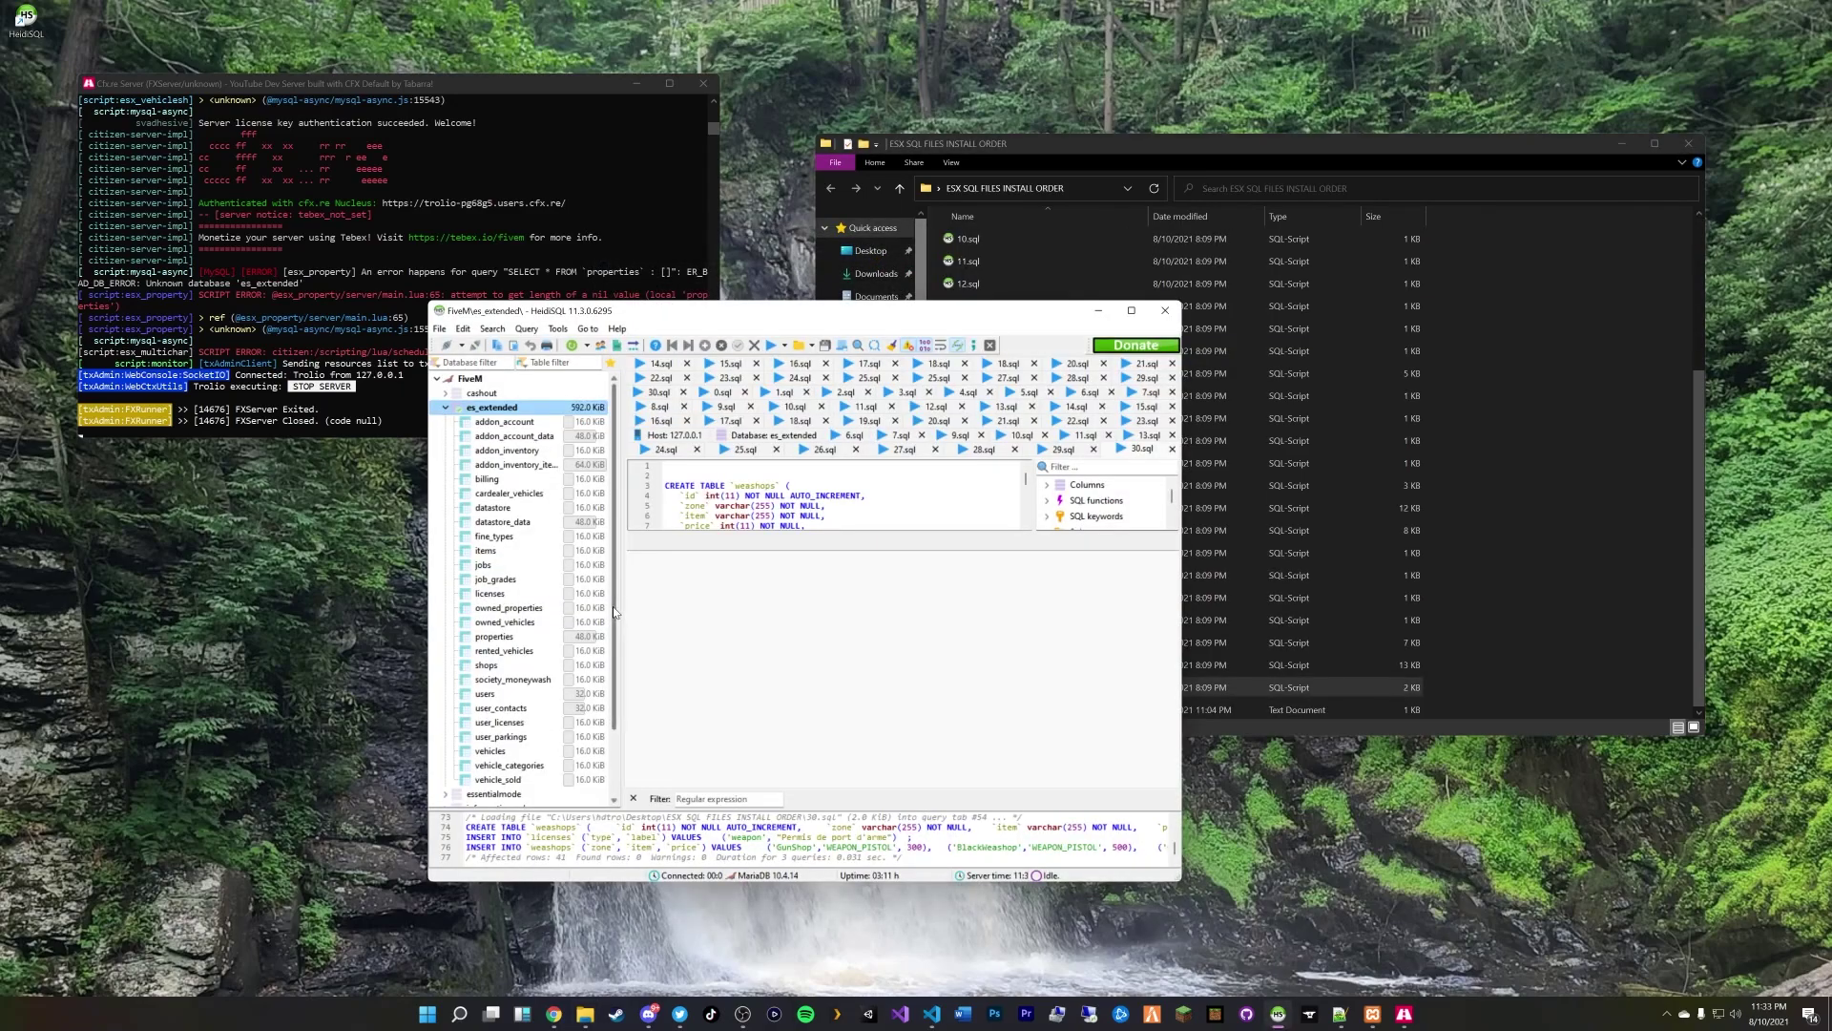
Step: Look through the tables of the es_extended database, and close HeidiSQL
left_click_drag(615, 602, 614, 647)
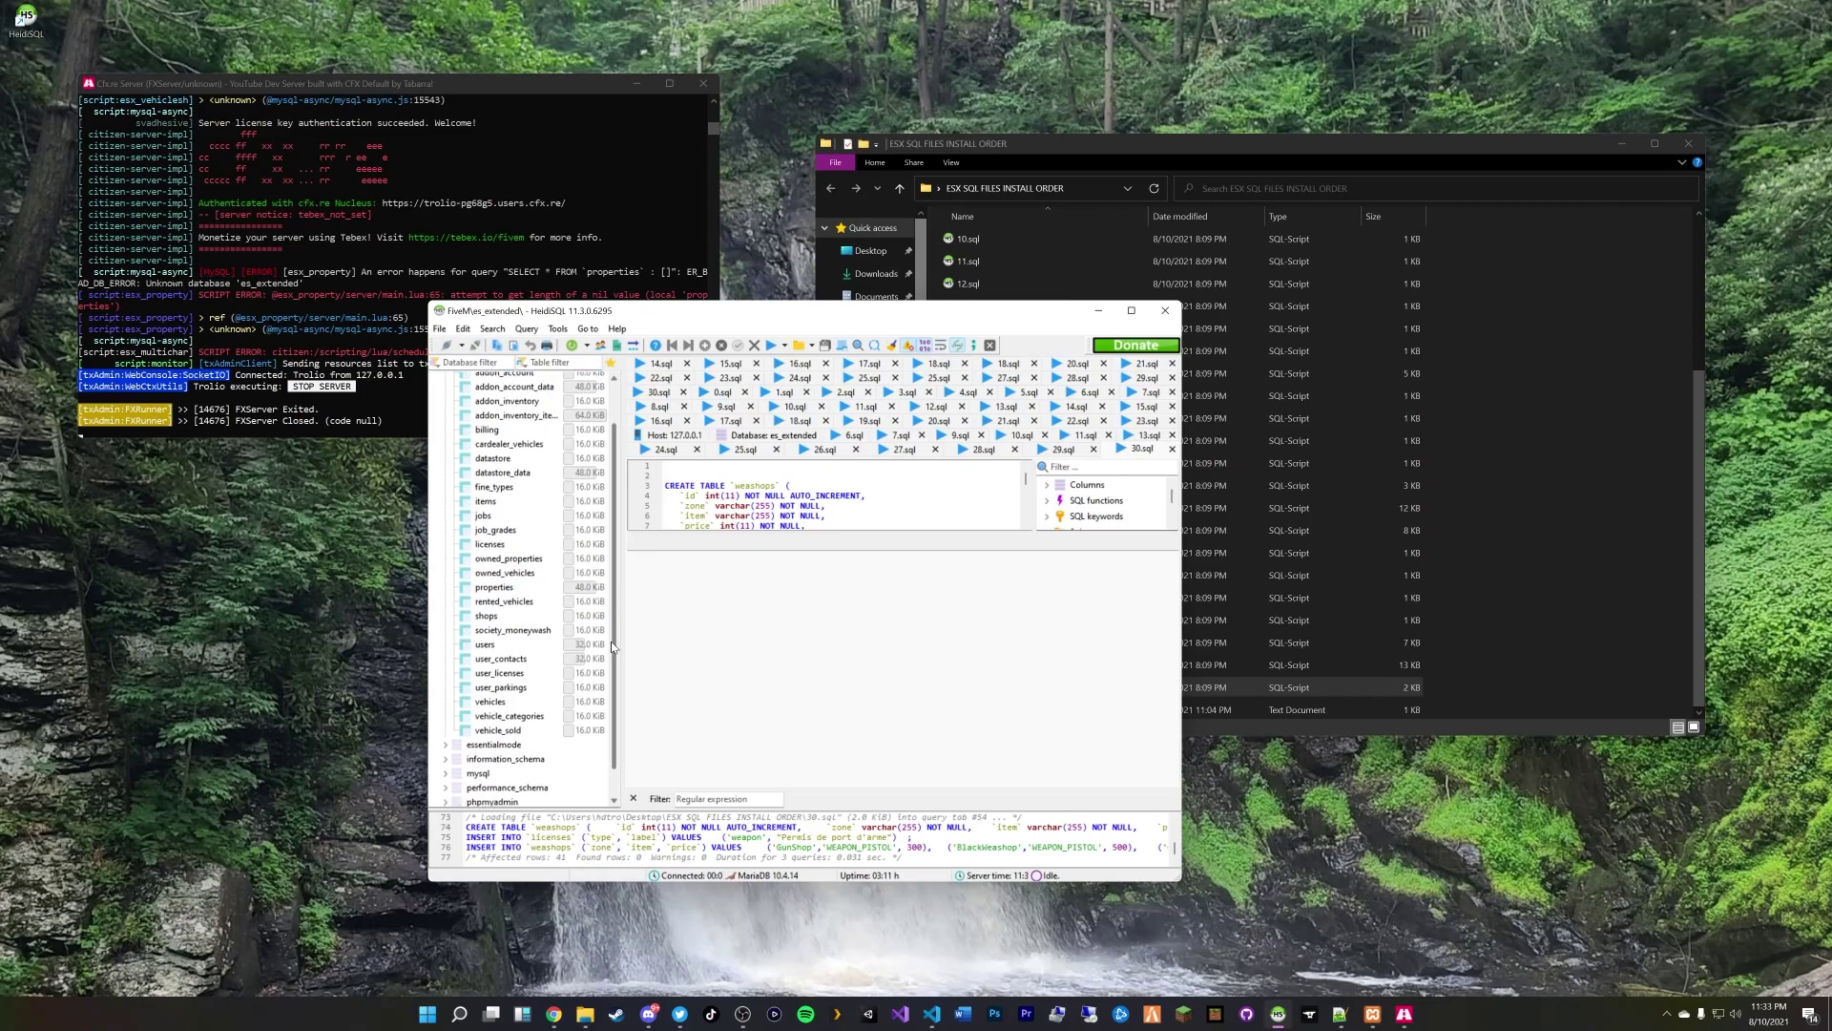
scroll(600, 565, "up", 2)
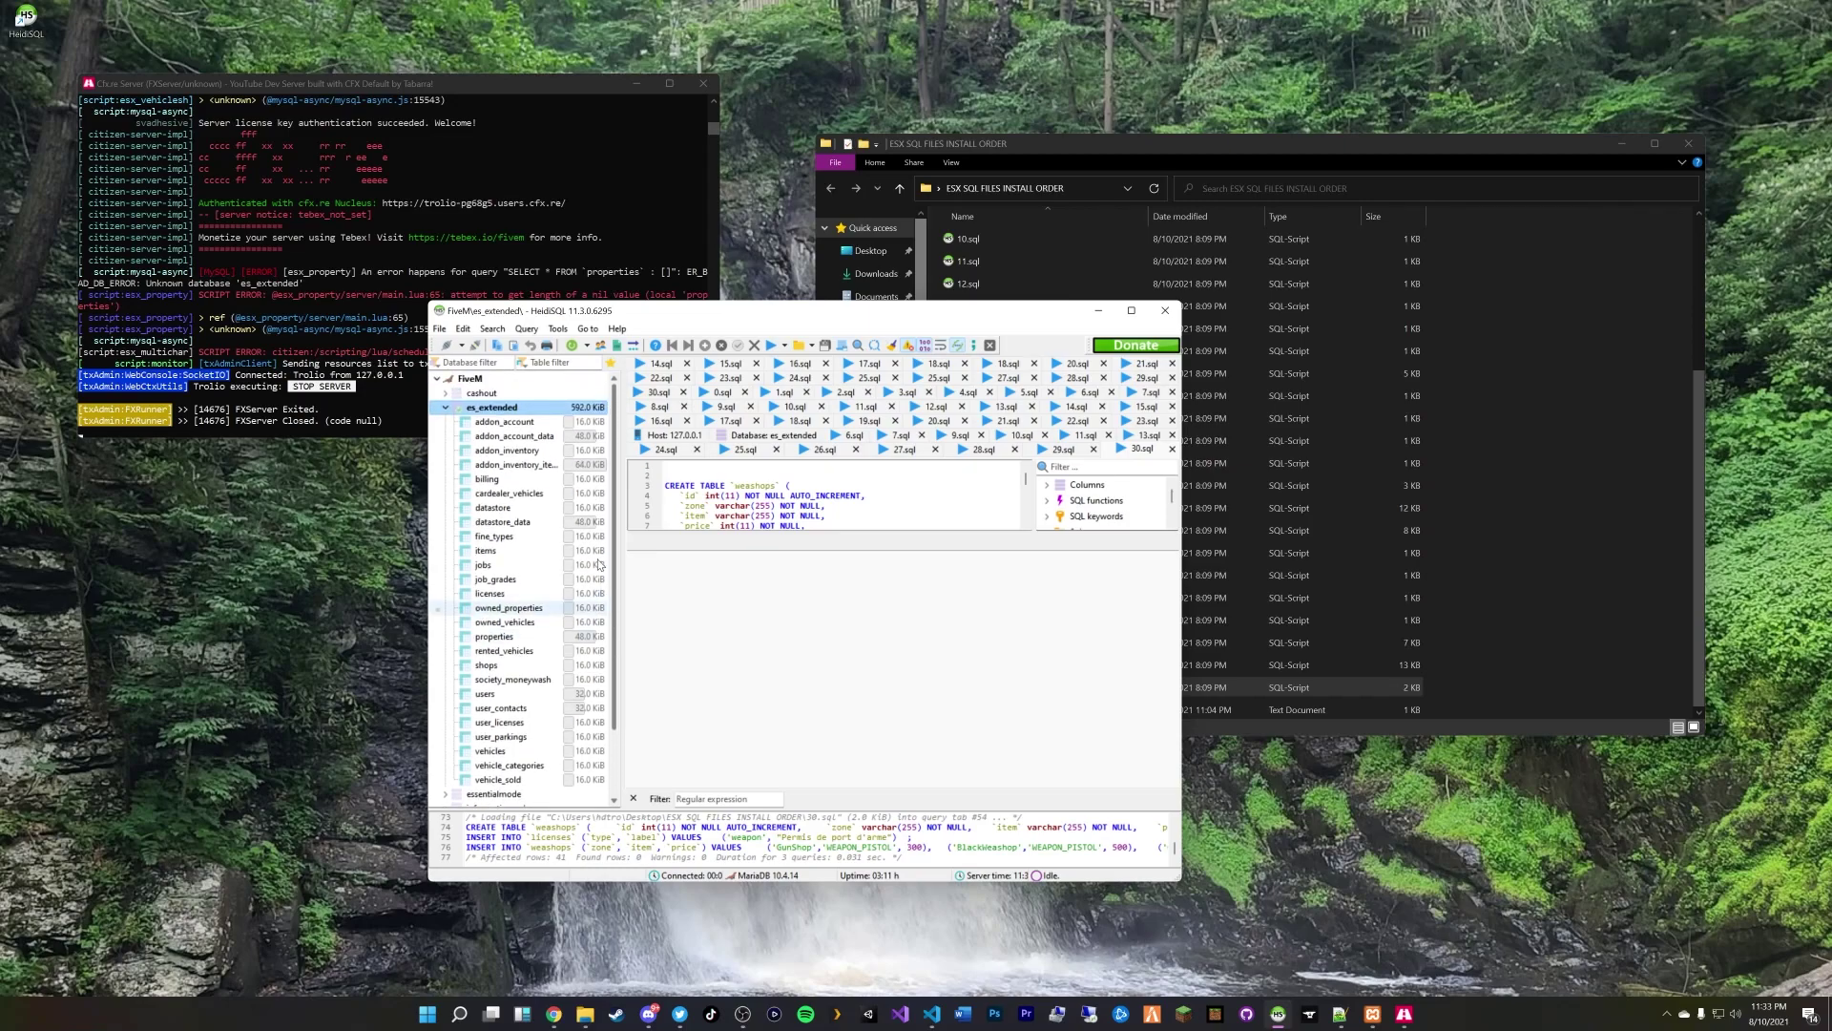
left_click(1166, 310)
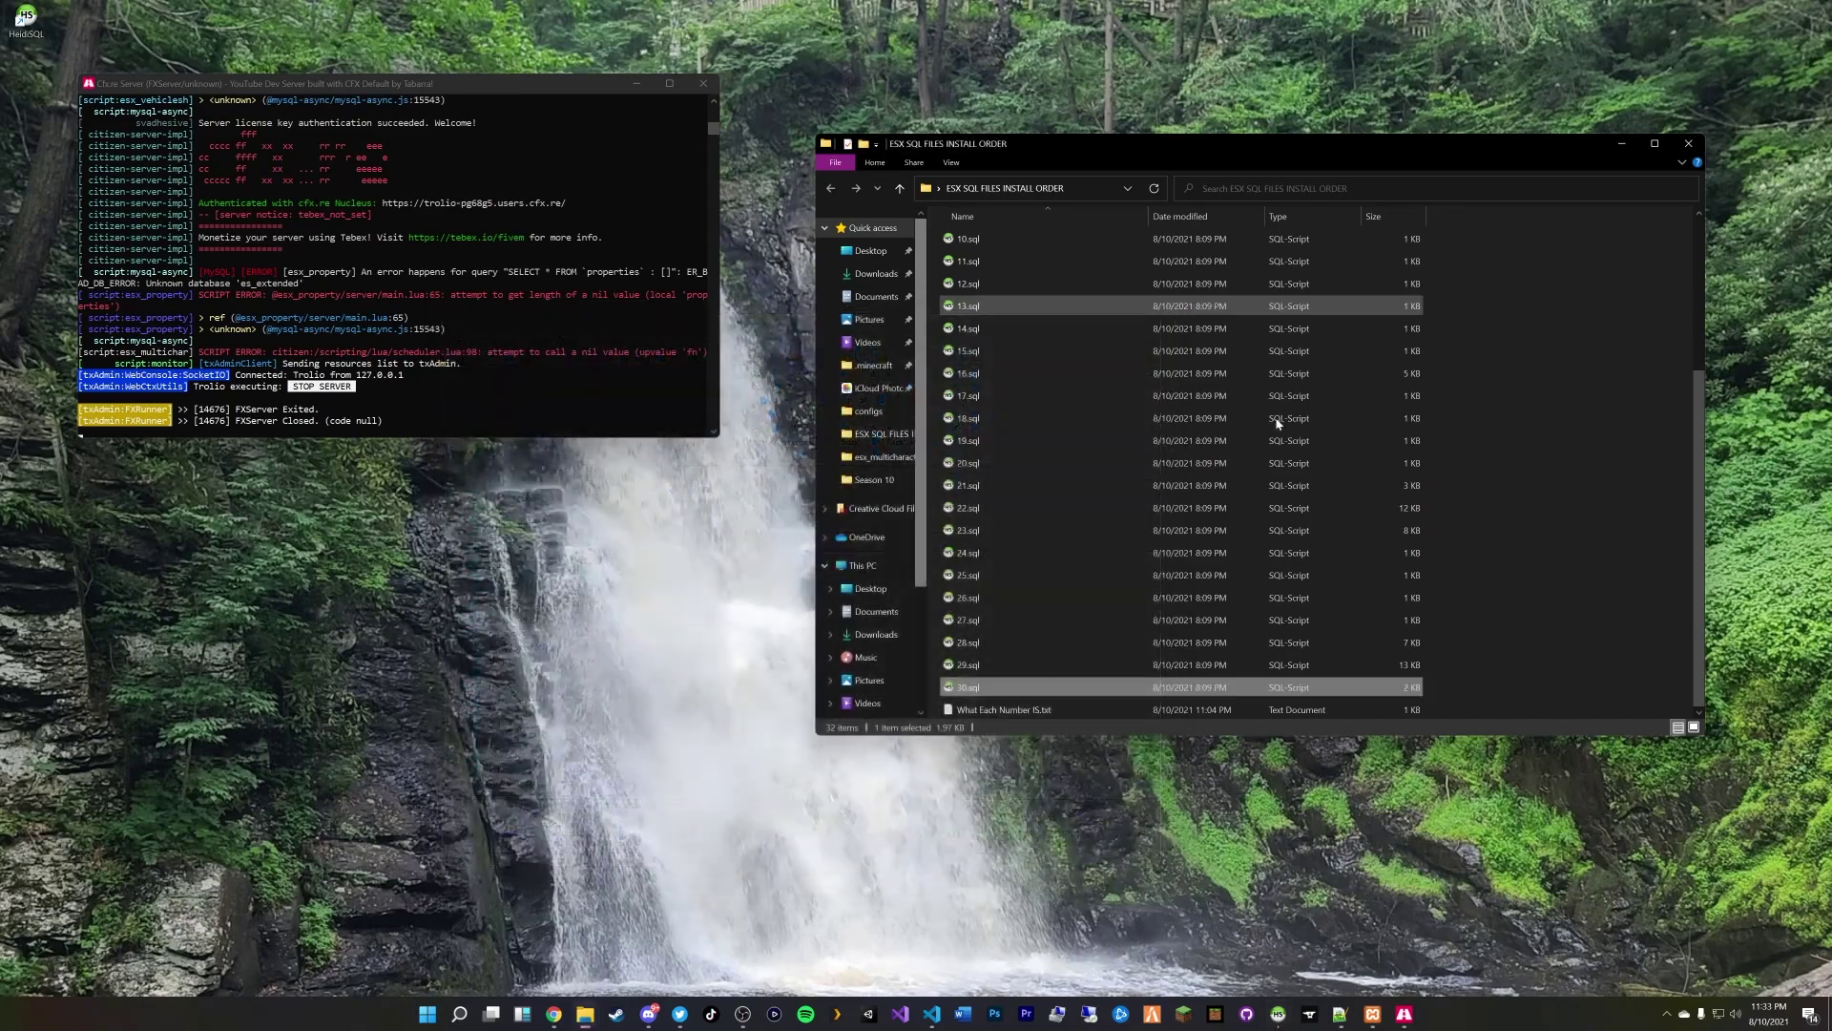
Step: Switch to txAdmin in the browser, start the server, and open its live console
left_click(554, 1014)
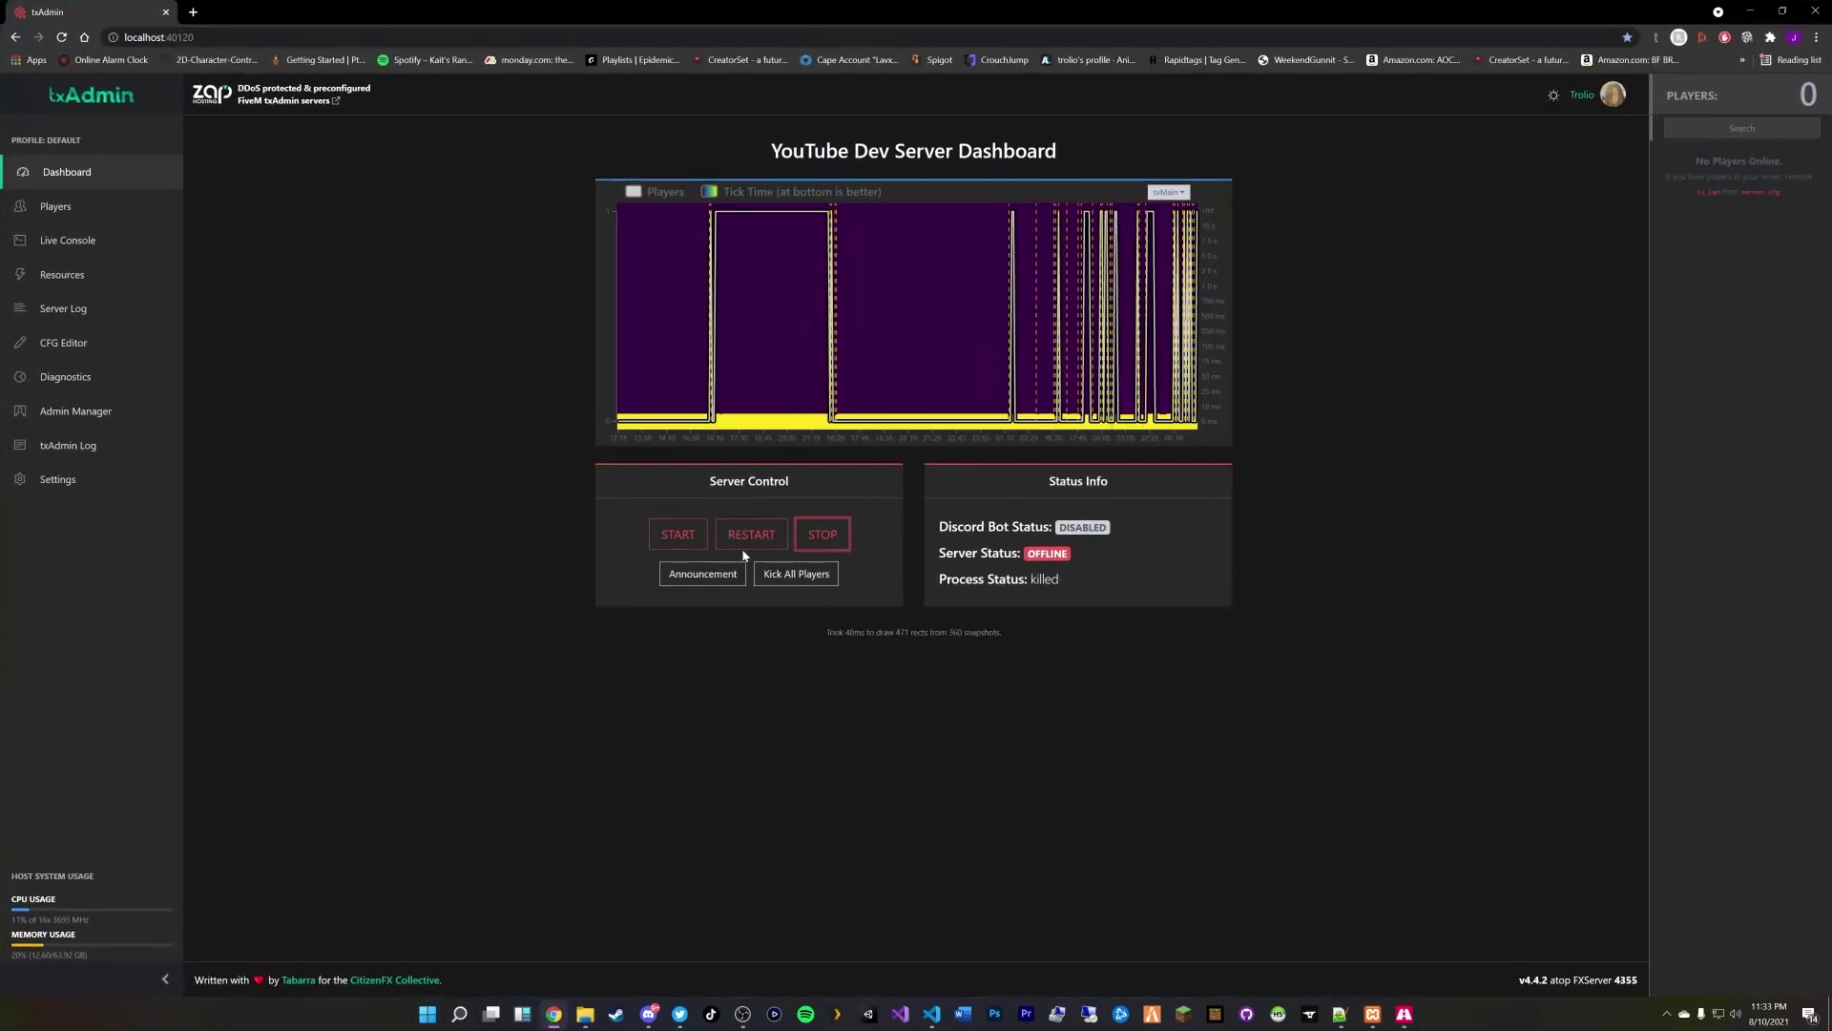
left_click(693, 542)
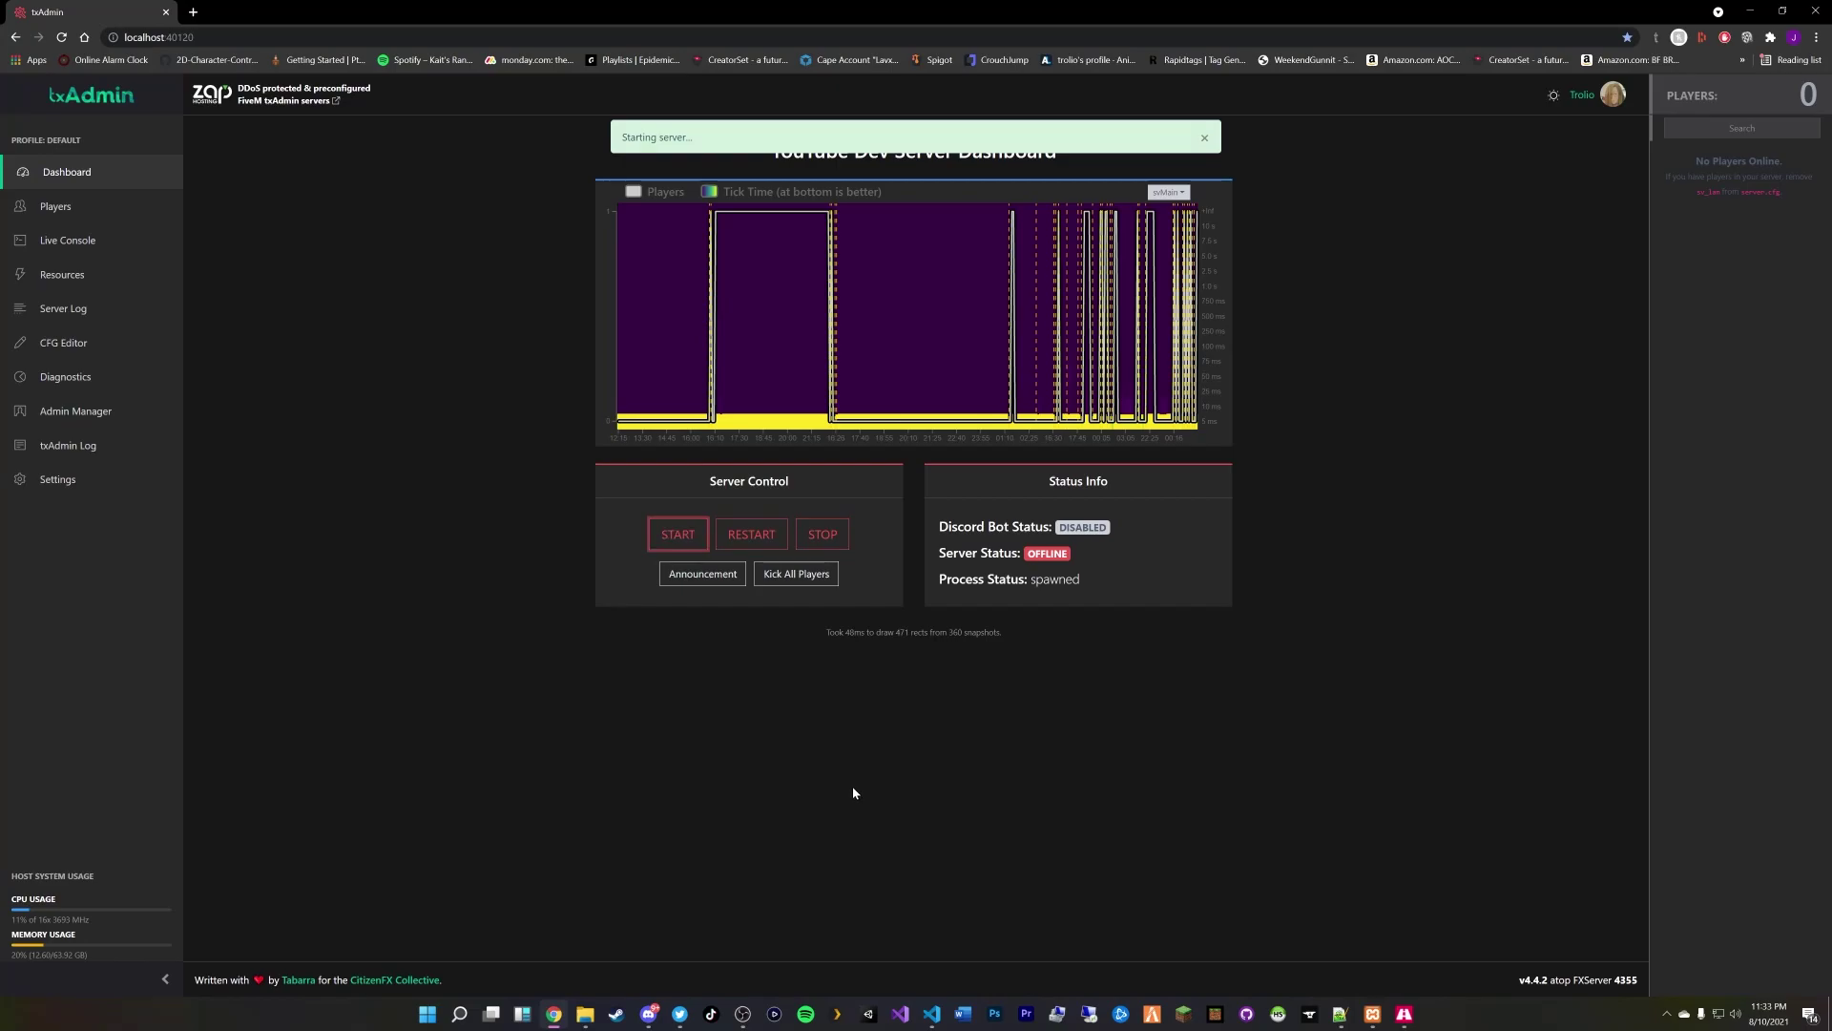
left_click(69, 241)
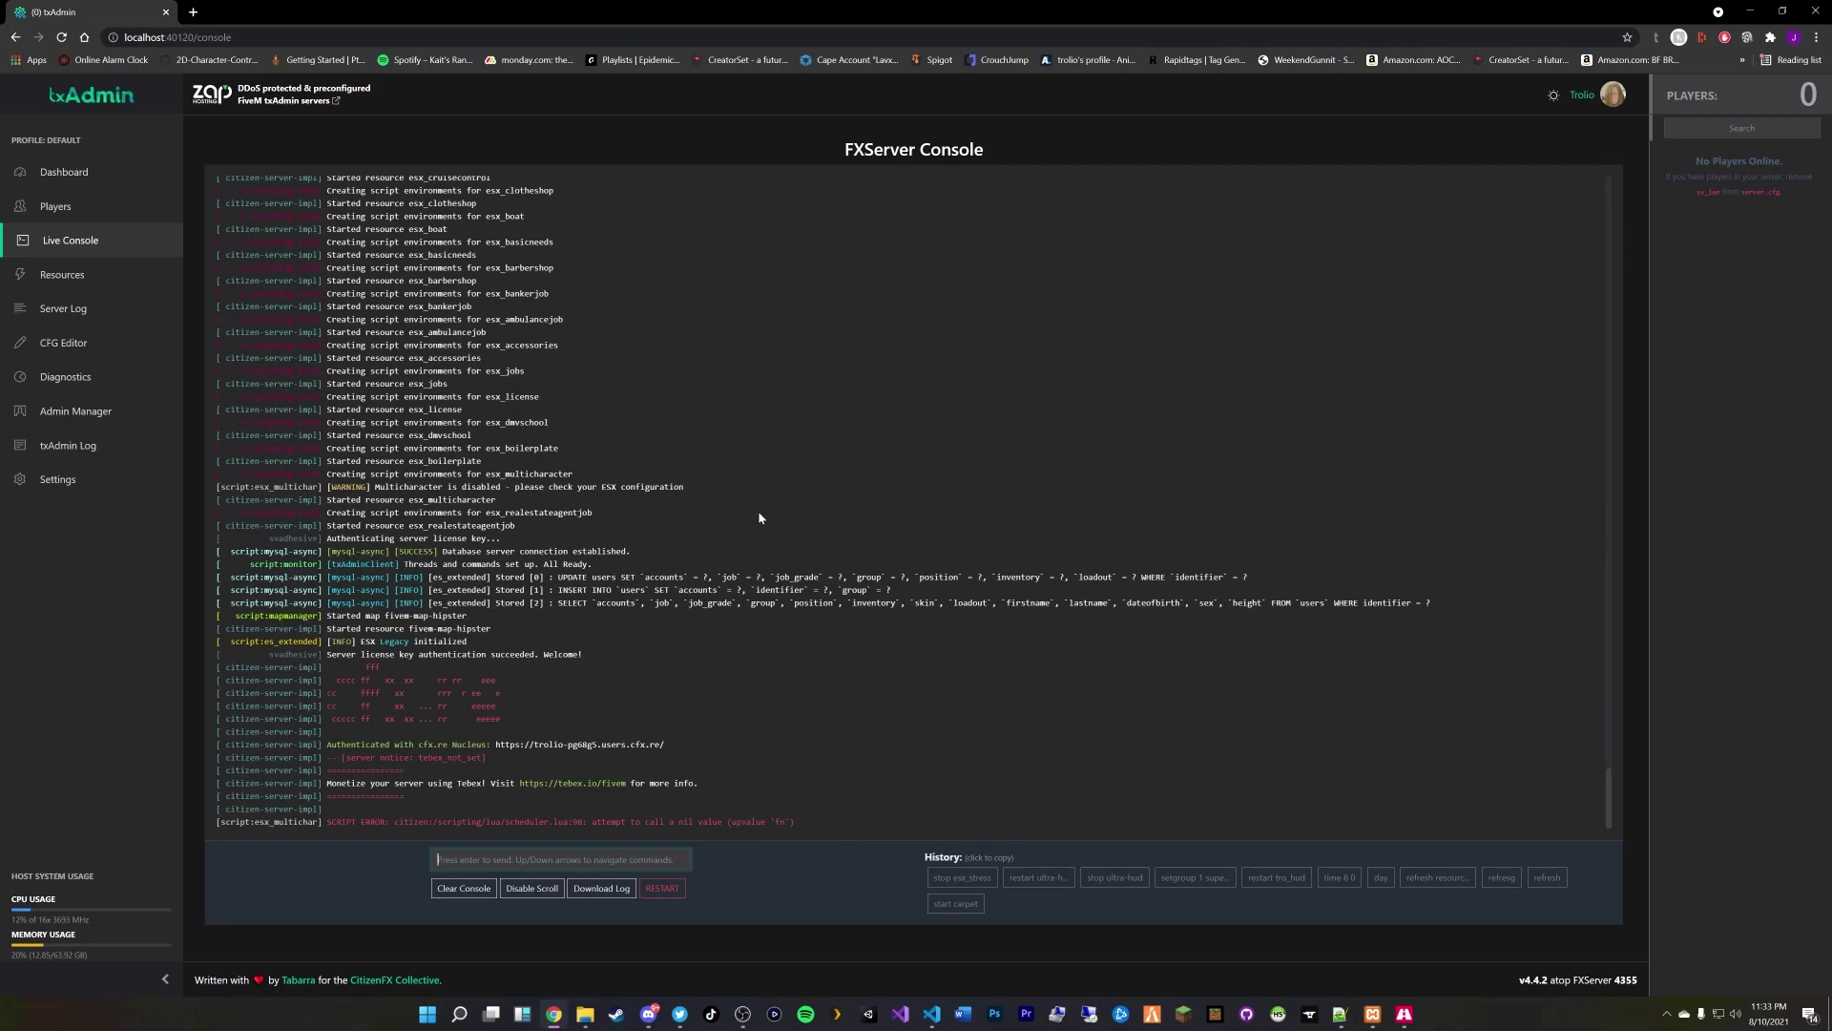
Step: Check the esx_multicharacter script error and the Tebex notice in the live console, and switch to the FiveM client
left_click_drag(419, 821, 738, 847)
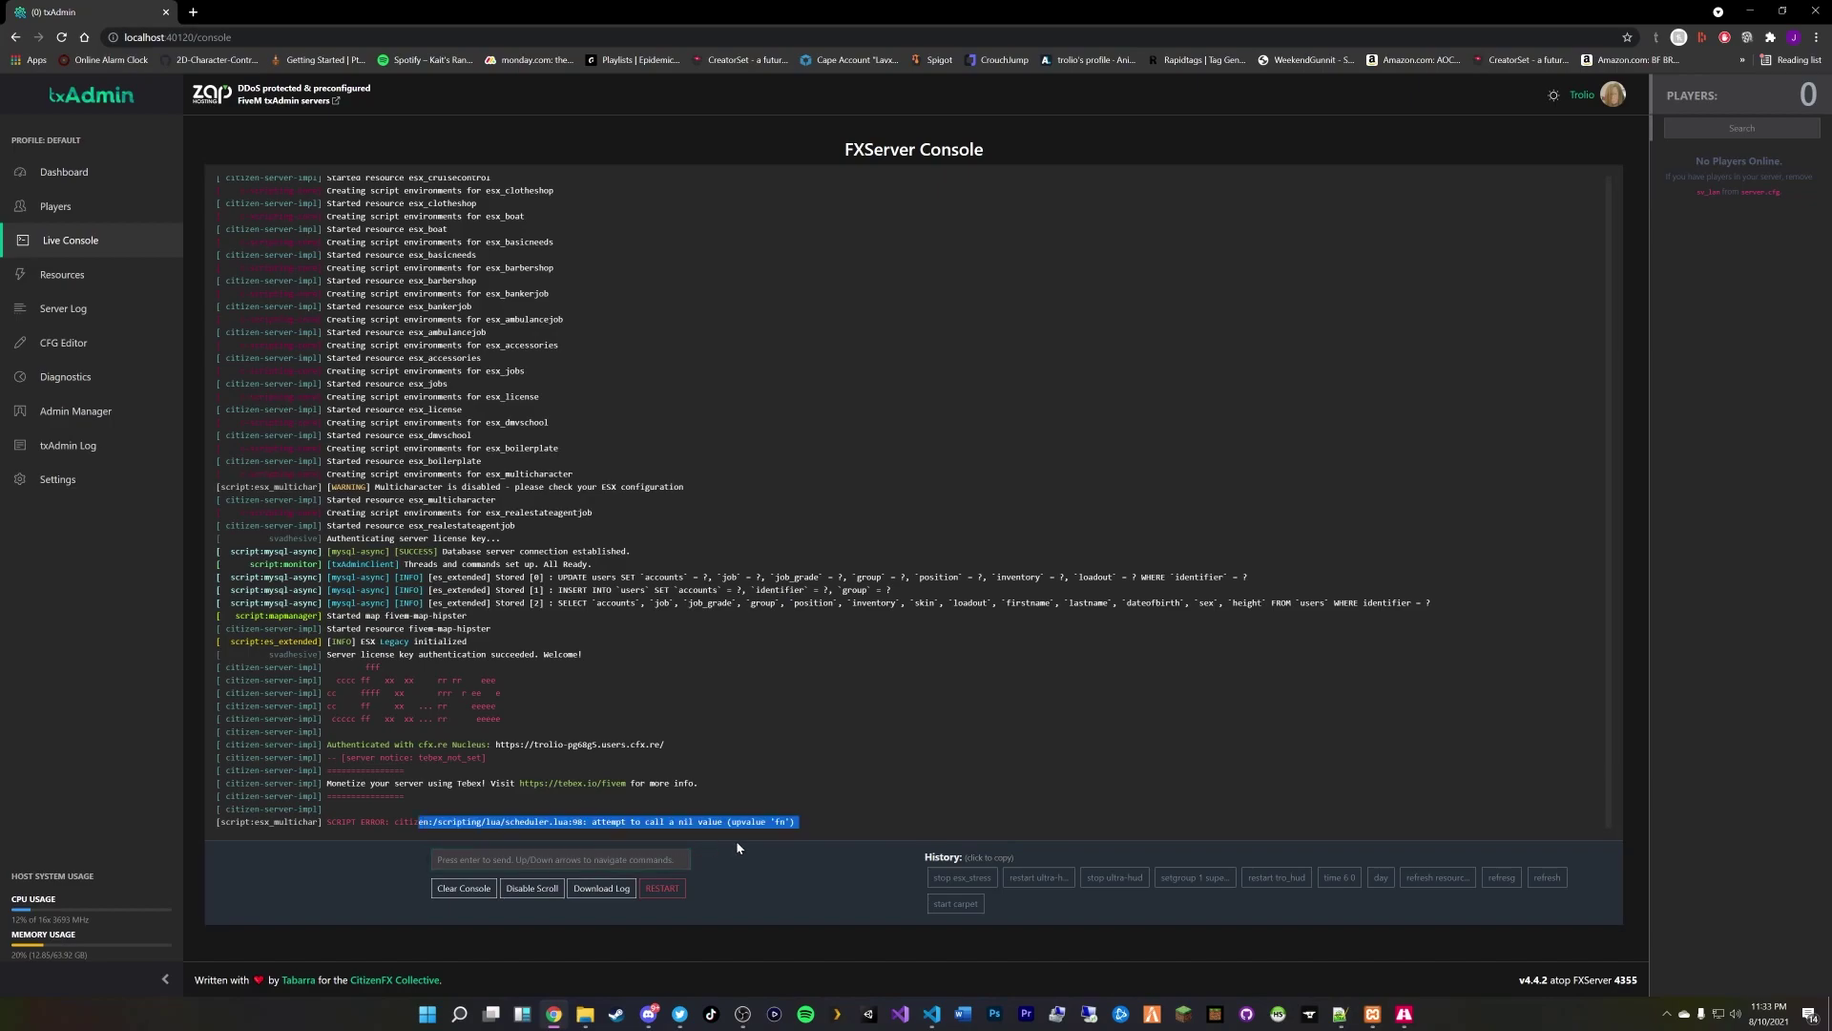
left_click(757, 828)
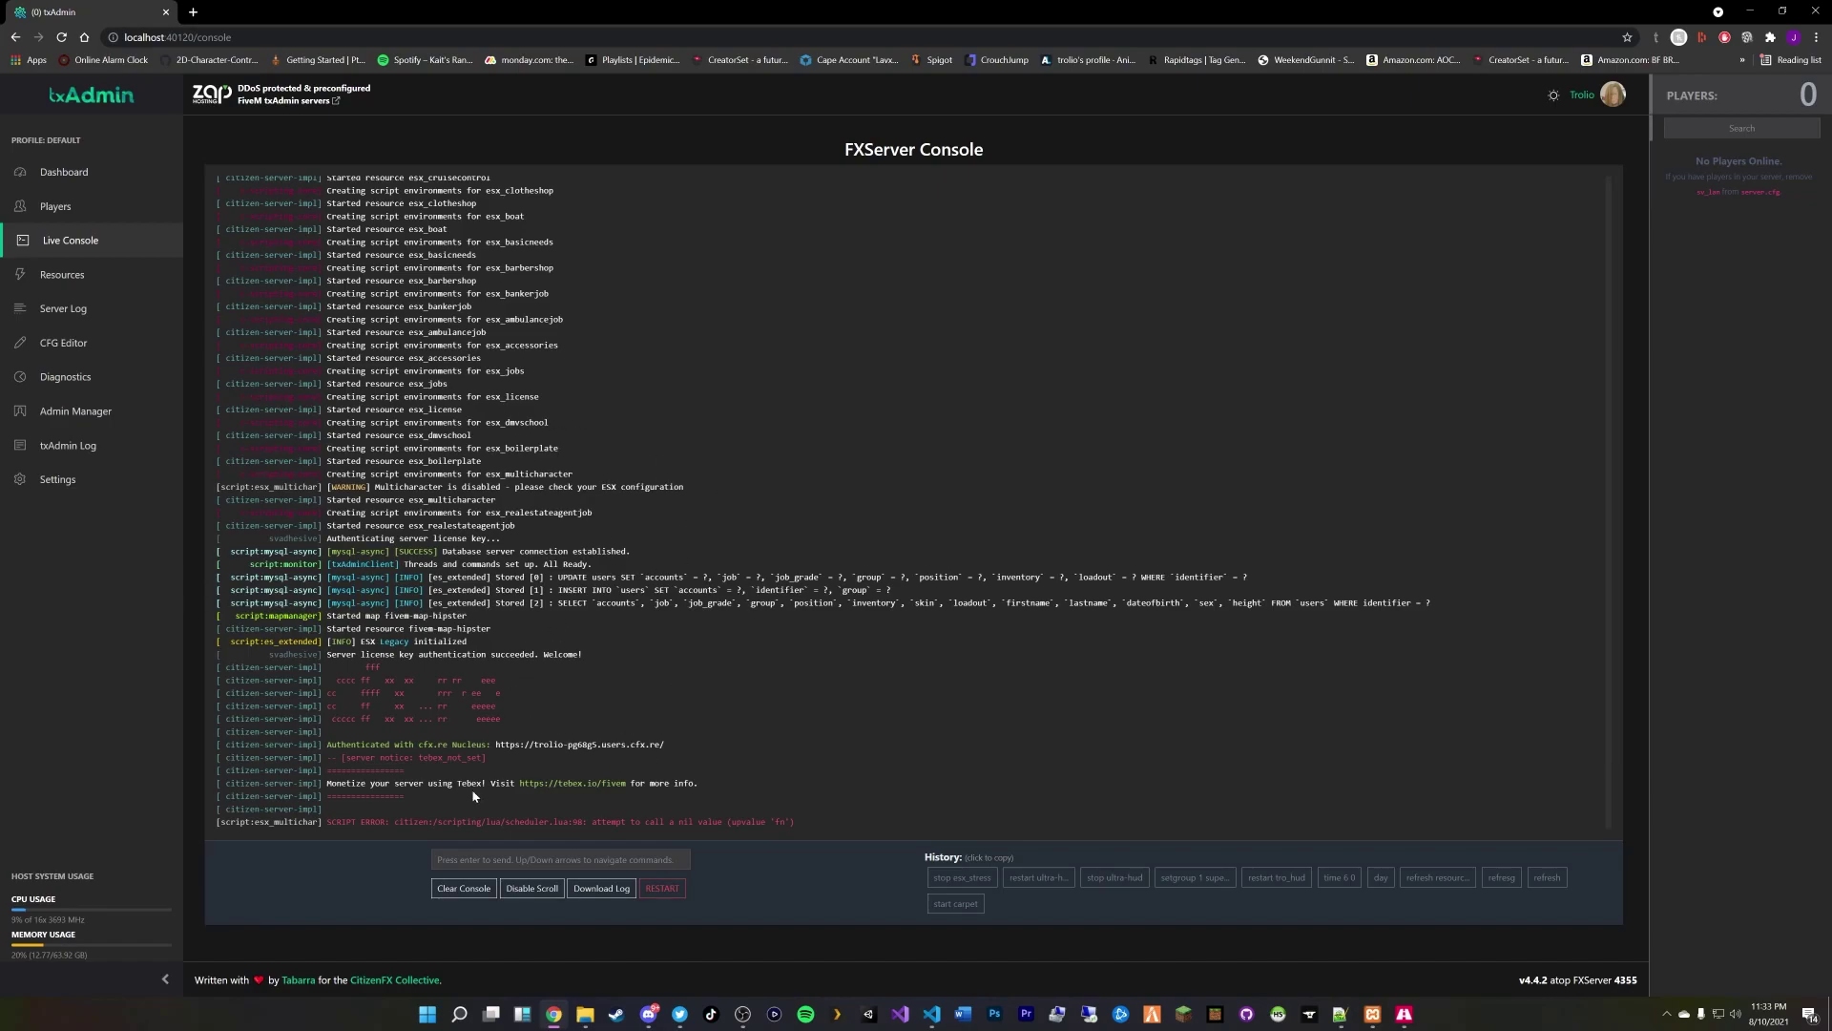
left_click_drag(601, 794, 783, 787)
left_click(793, 784)
left_click(1747, 12)
left_click(1151, 1014)
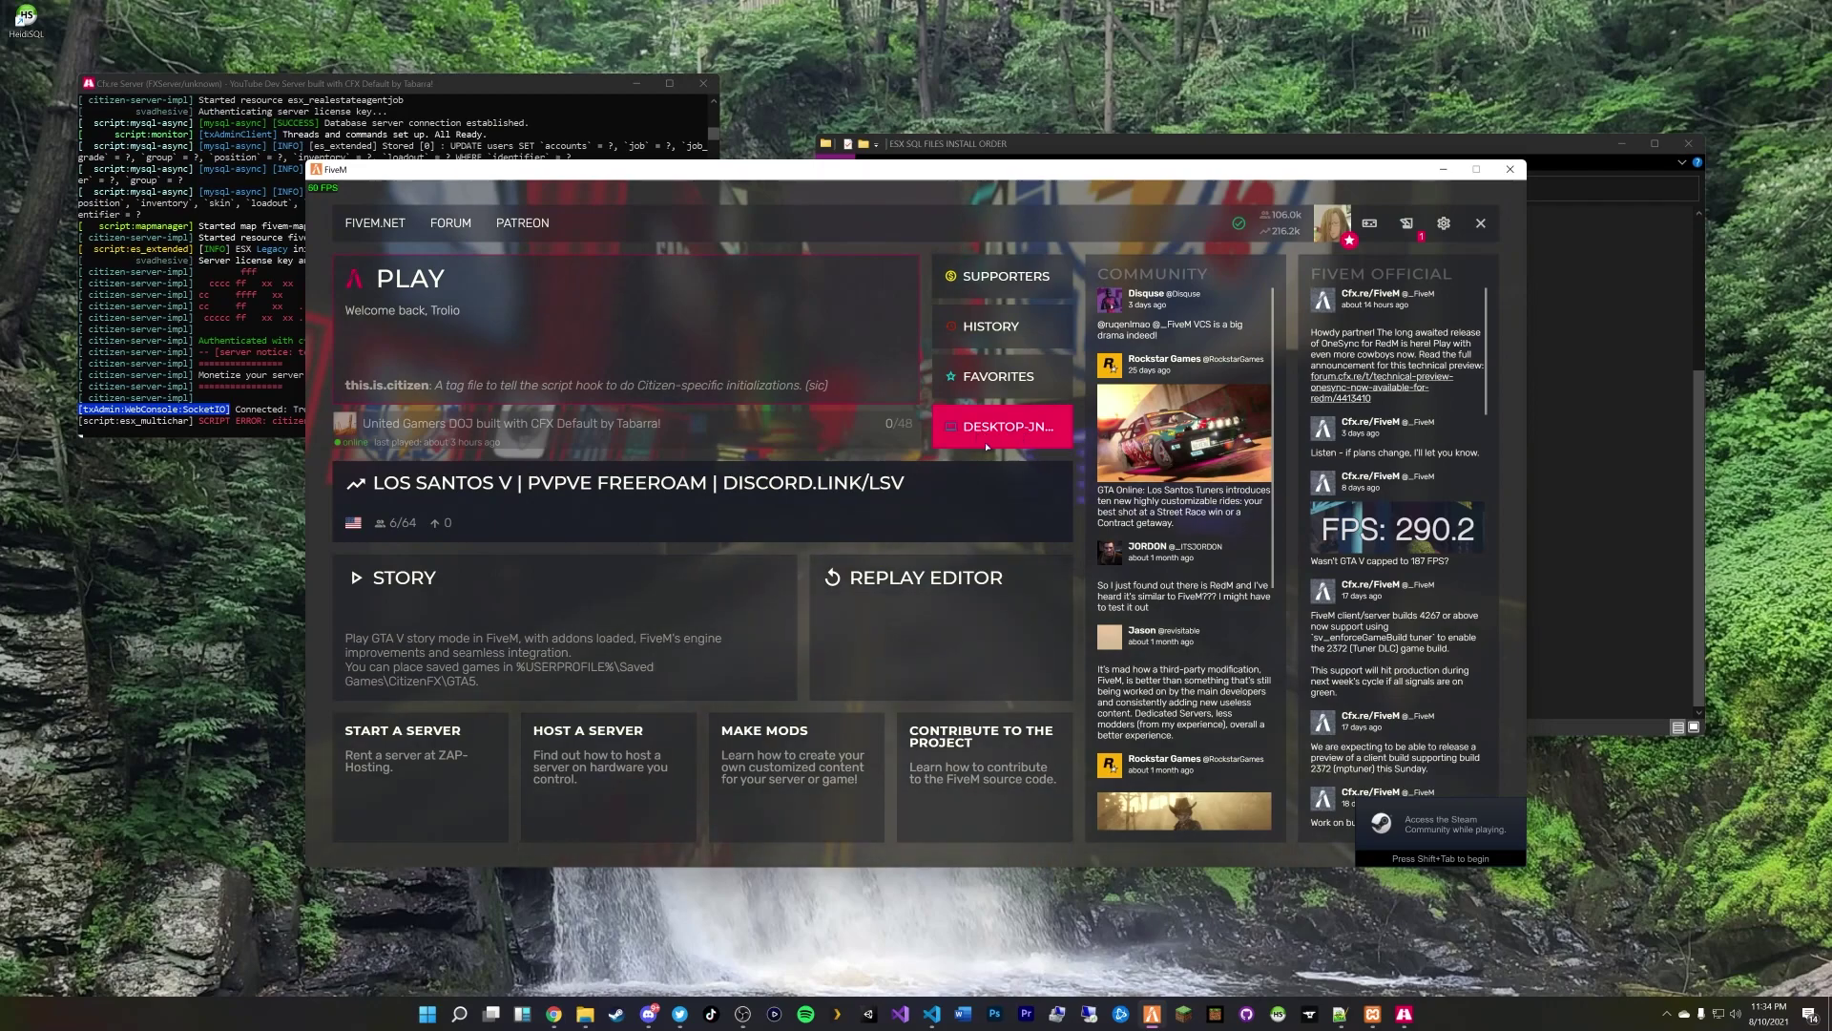
Step: Examine the Account, Connection, Game and Interface options in the FiveM settings
left_click(1436, 232)
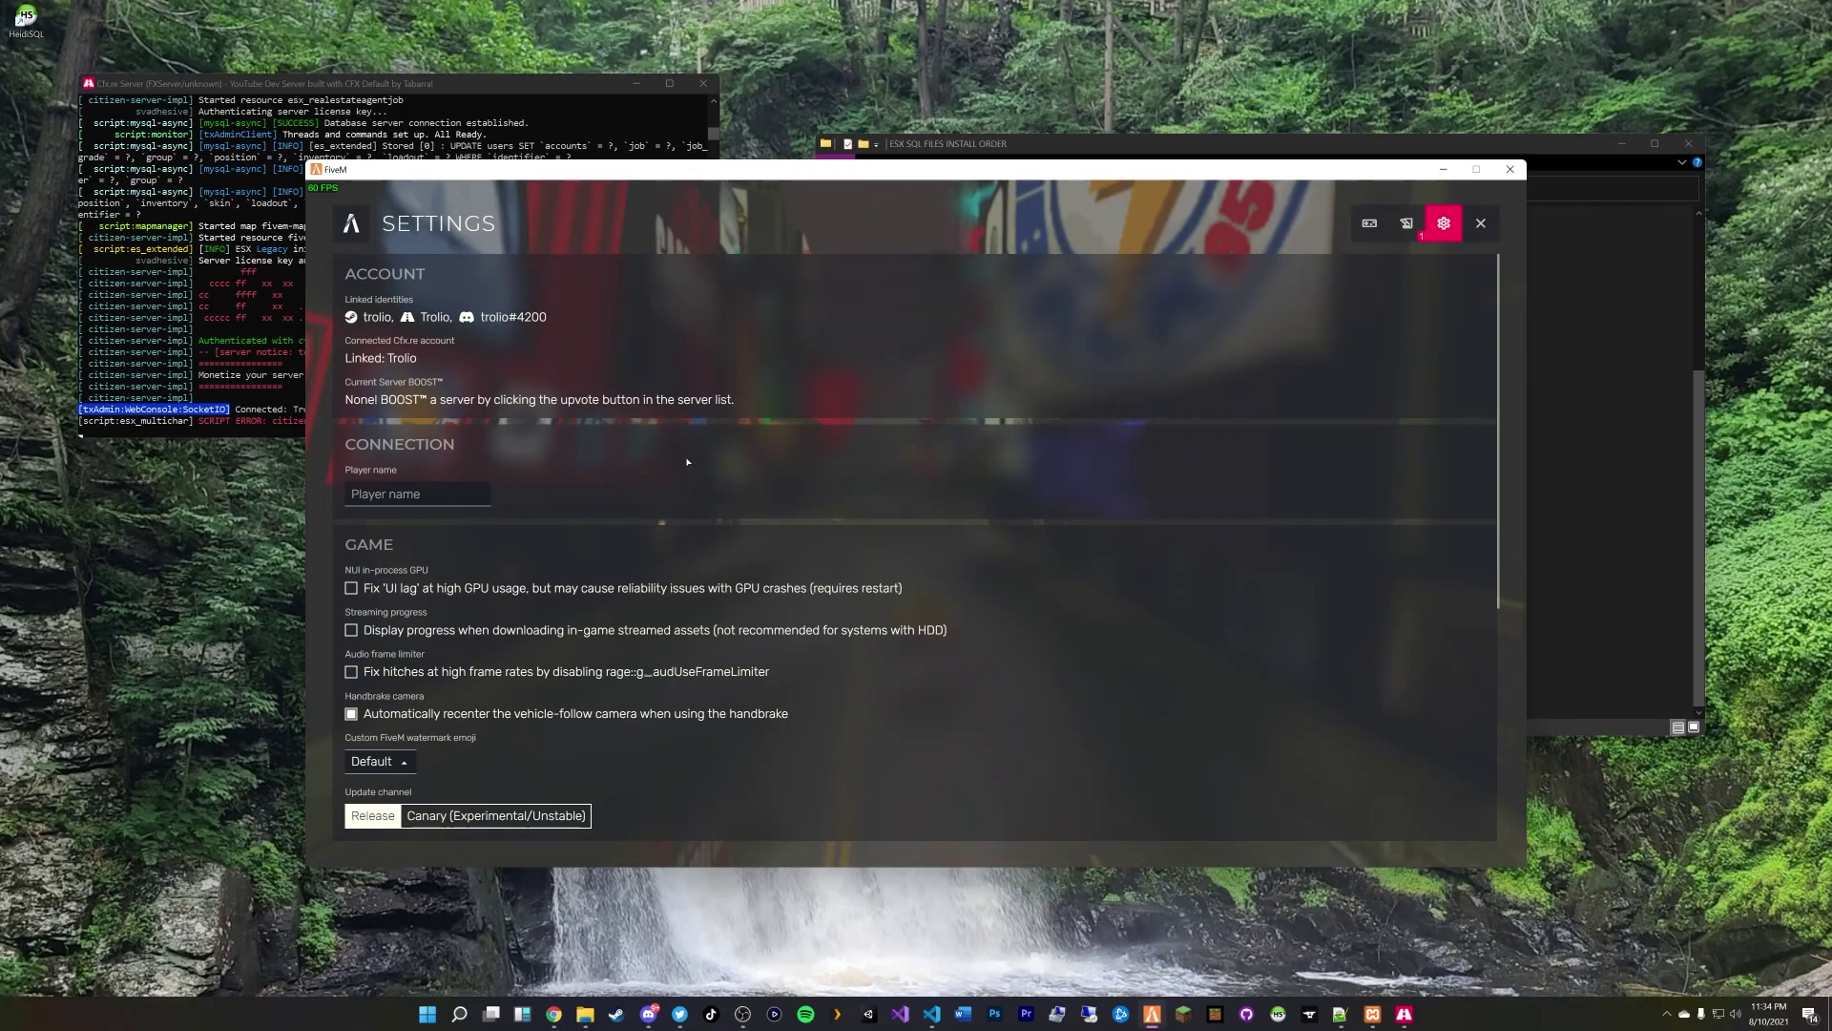
scroll(685, 460, "down", 5)
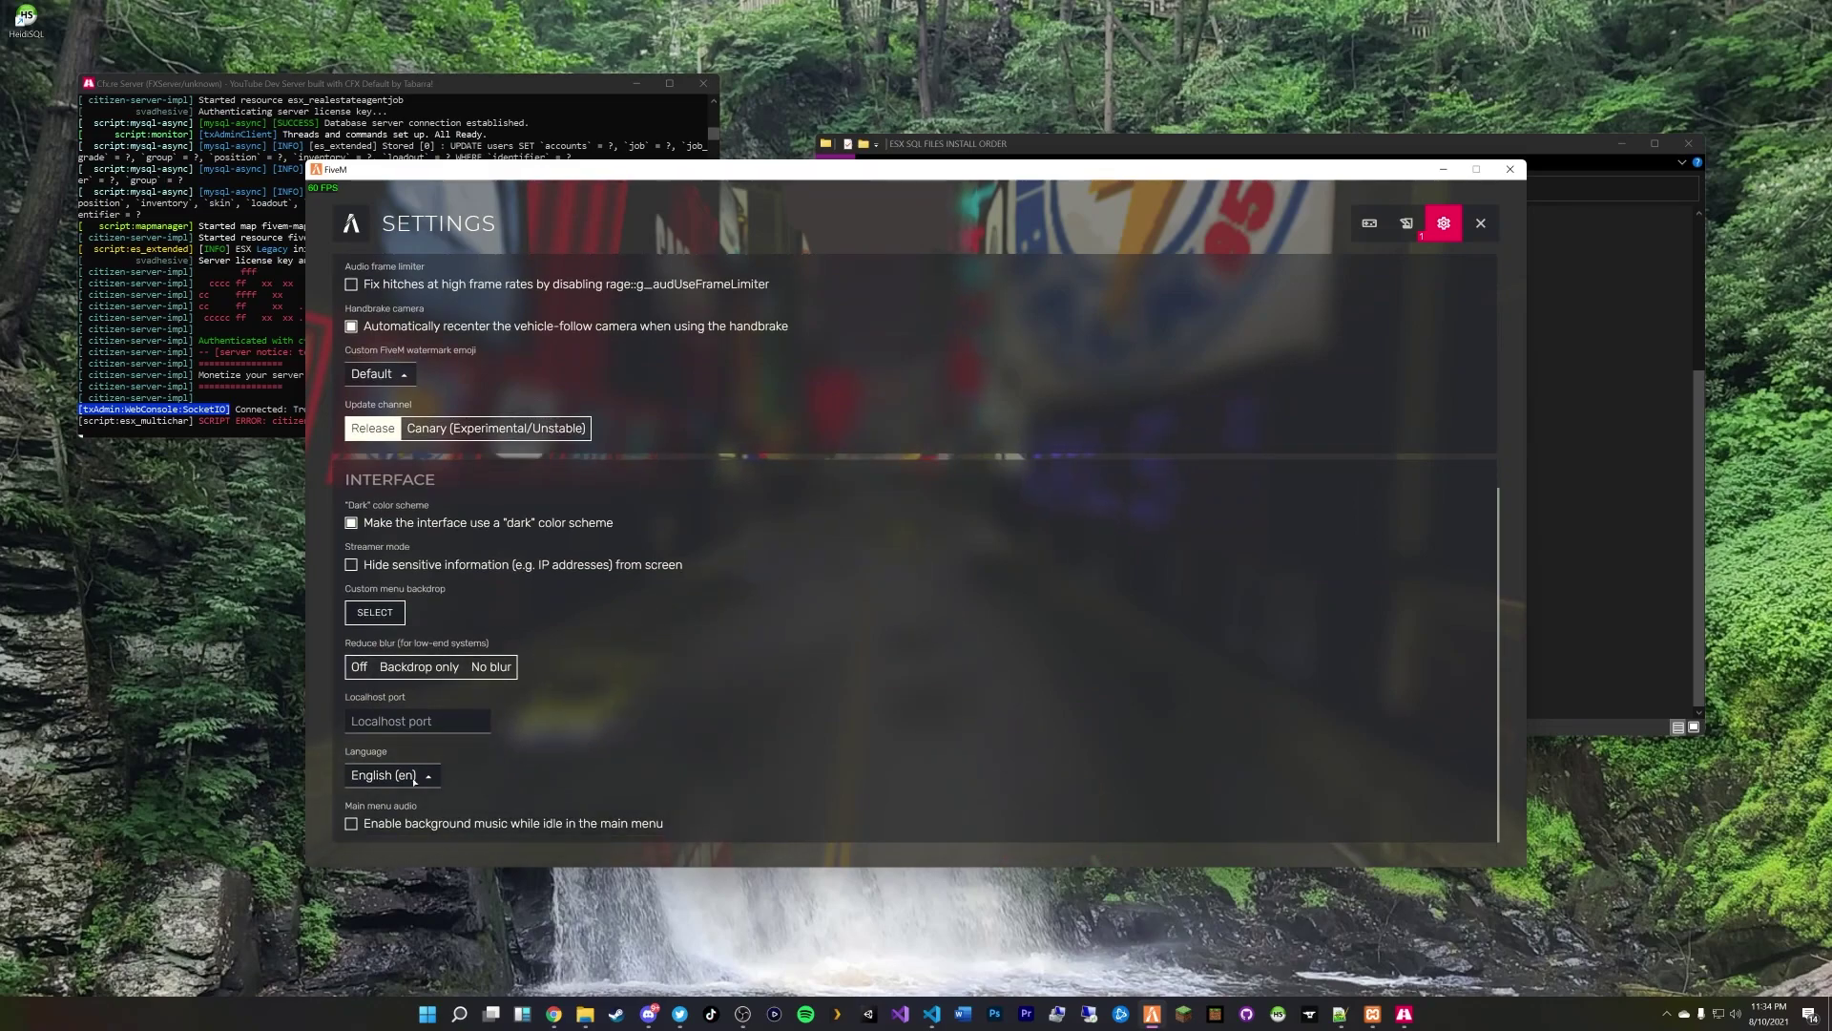
scroll(696, 535, "up", 5)
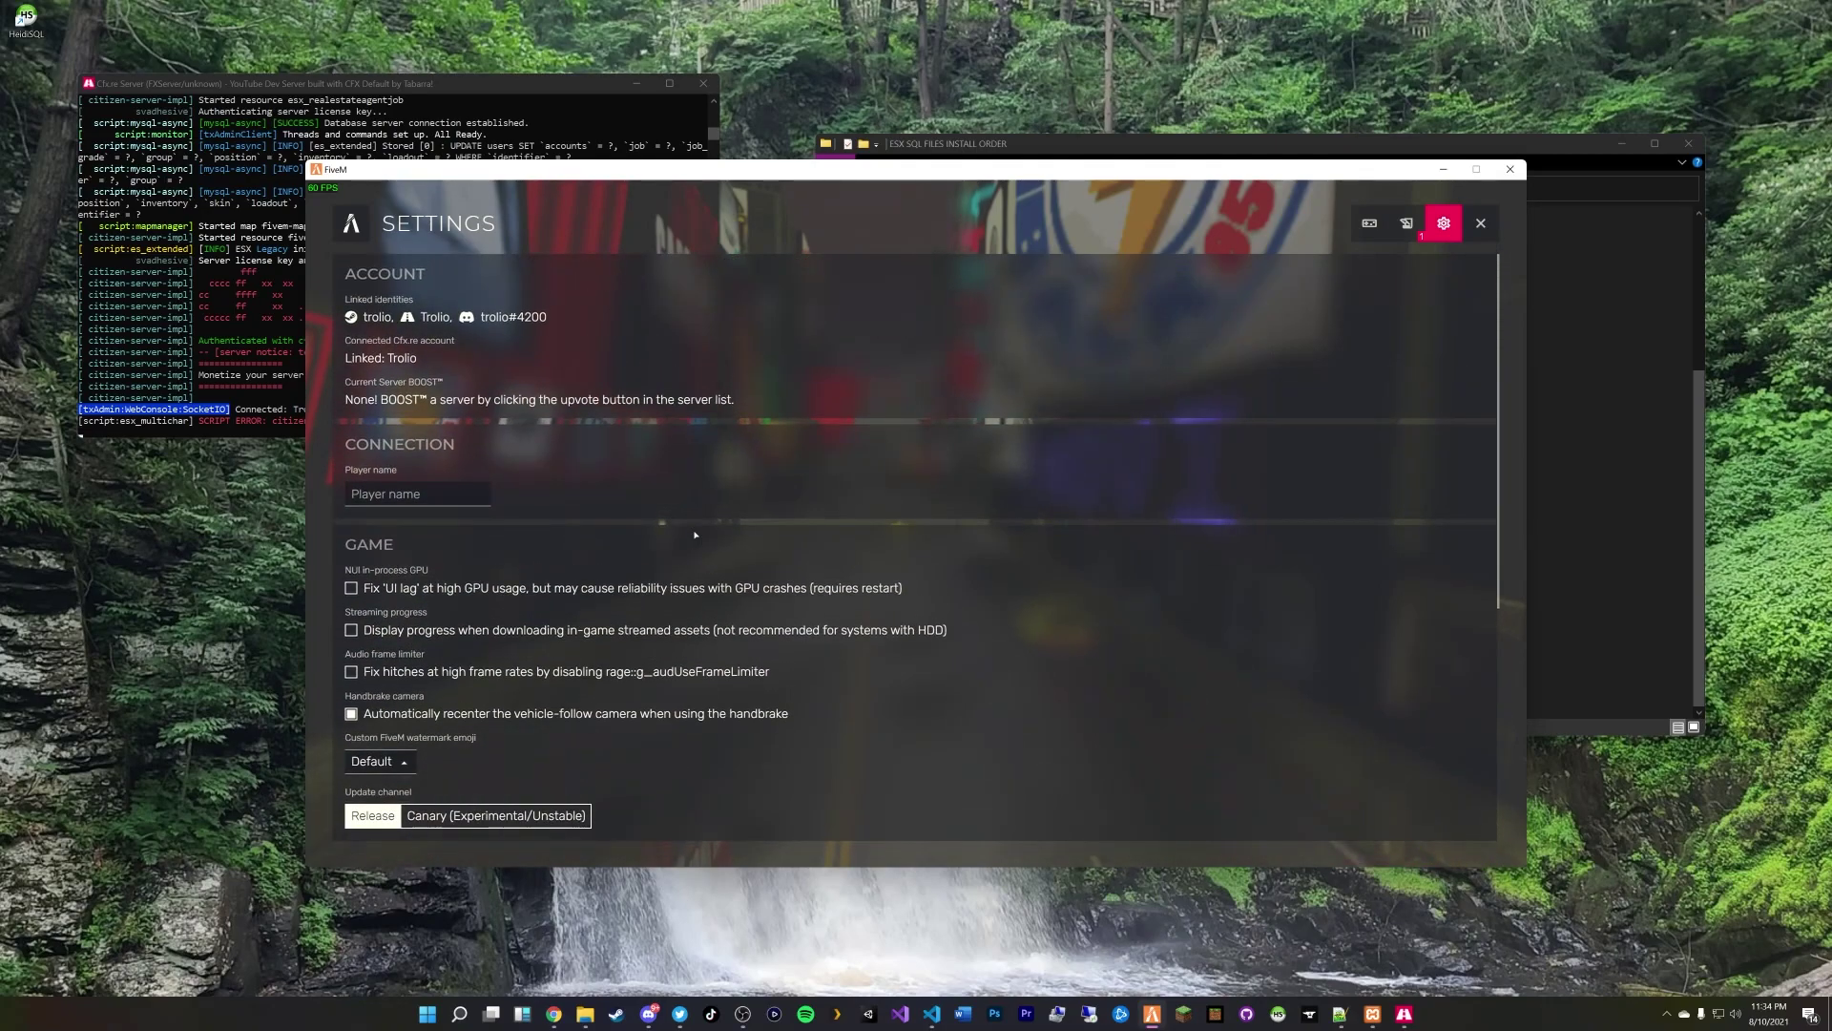
scroll(695, 536, "down", 4)
scroll(696, 535, "down", 1)
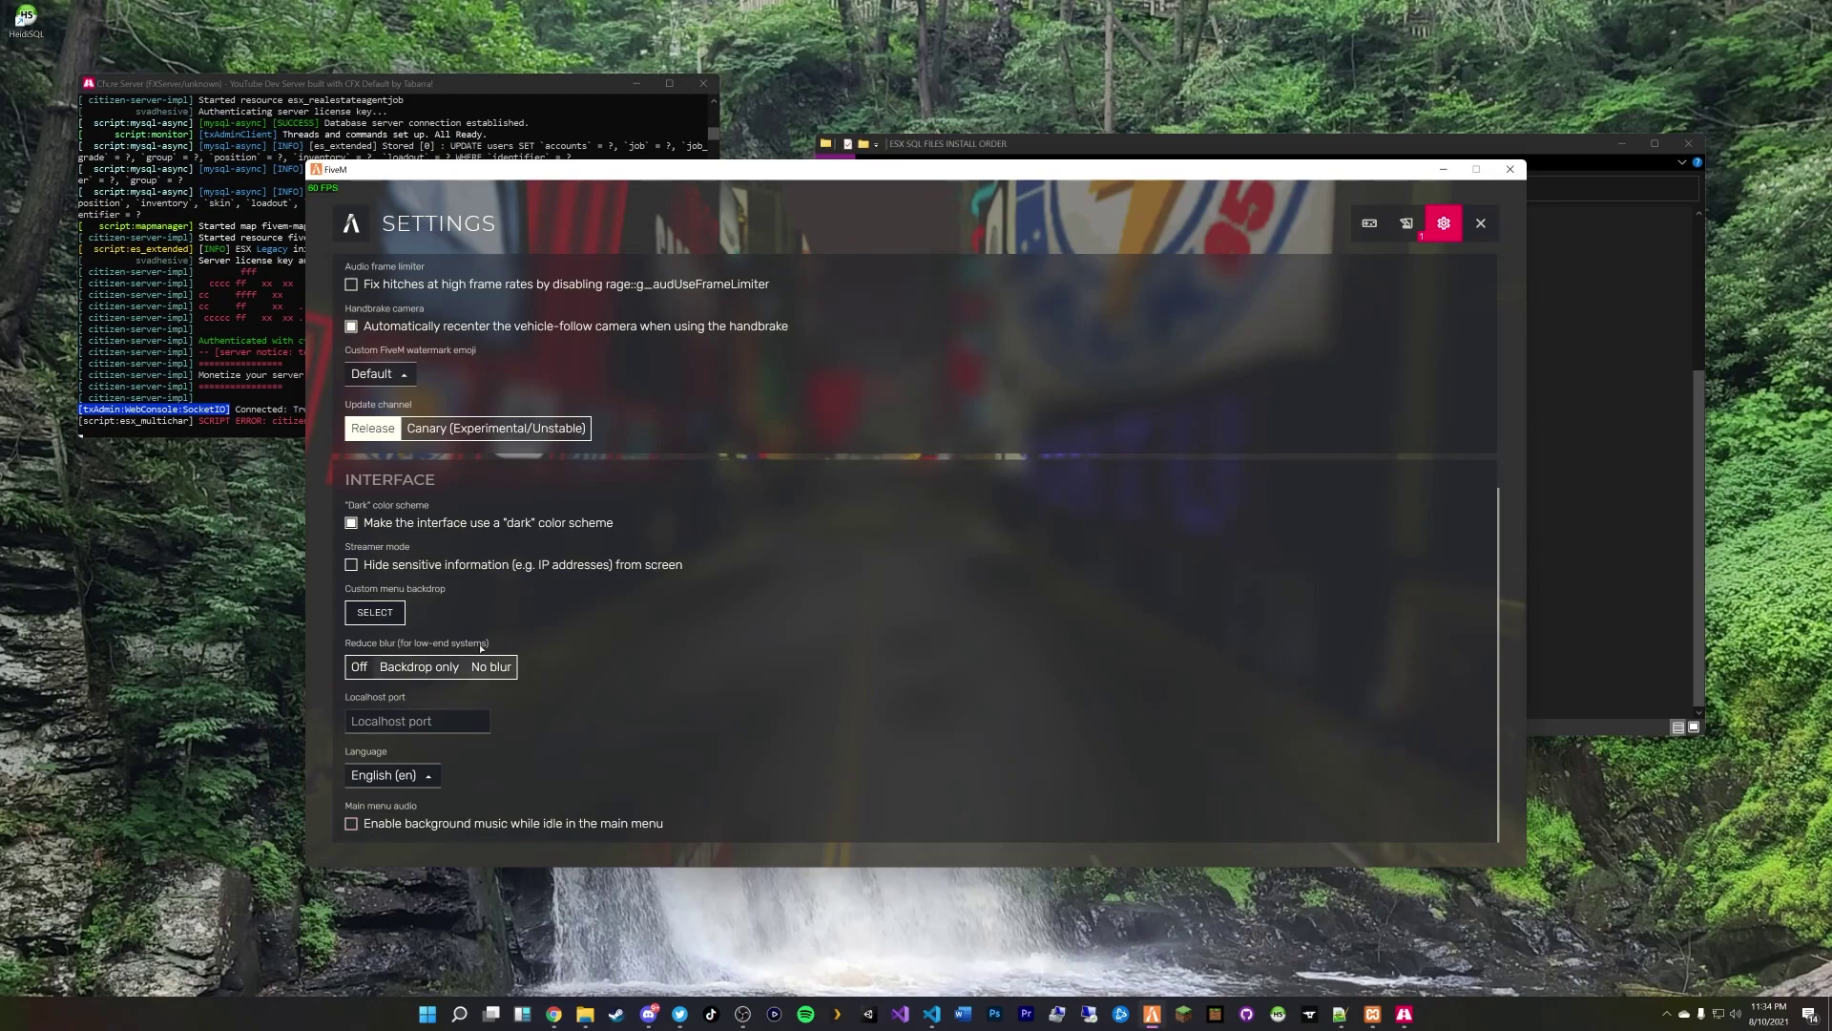
scroll(577, 556, "up", 7)
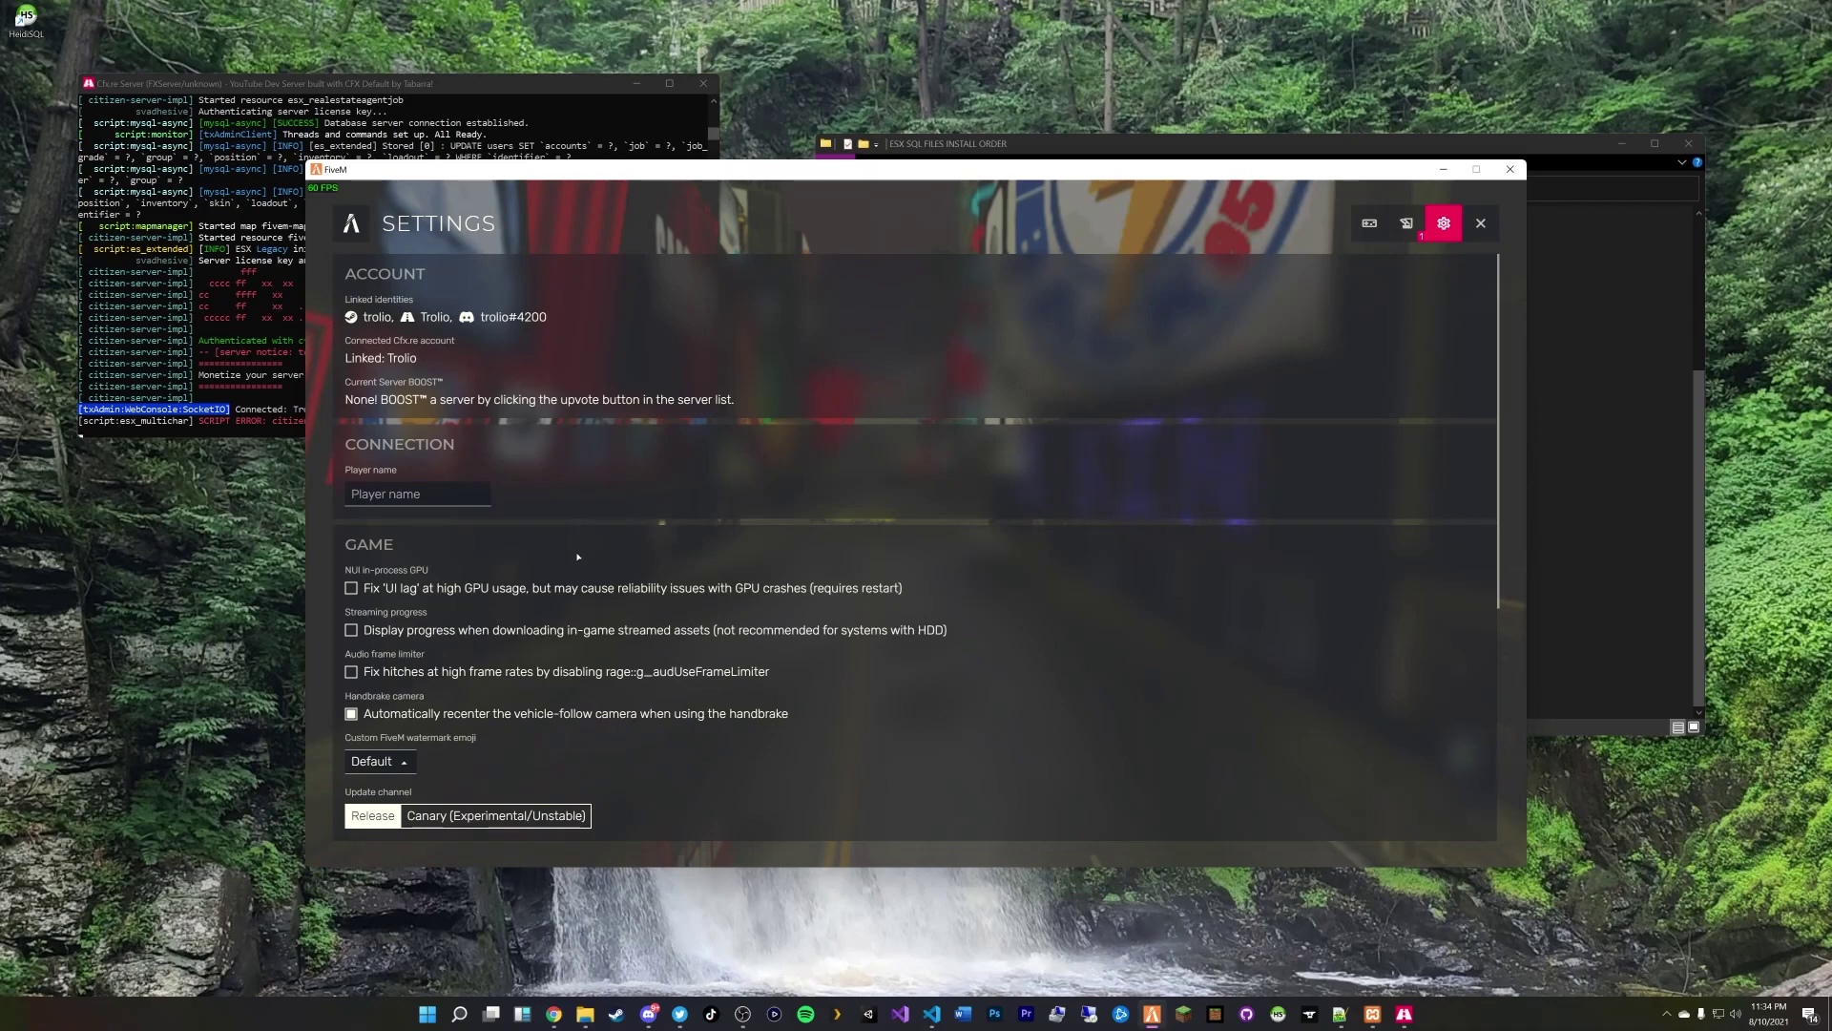
scroll(577, 556, "down", 2)
scroll(577, 555, "down", 2)
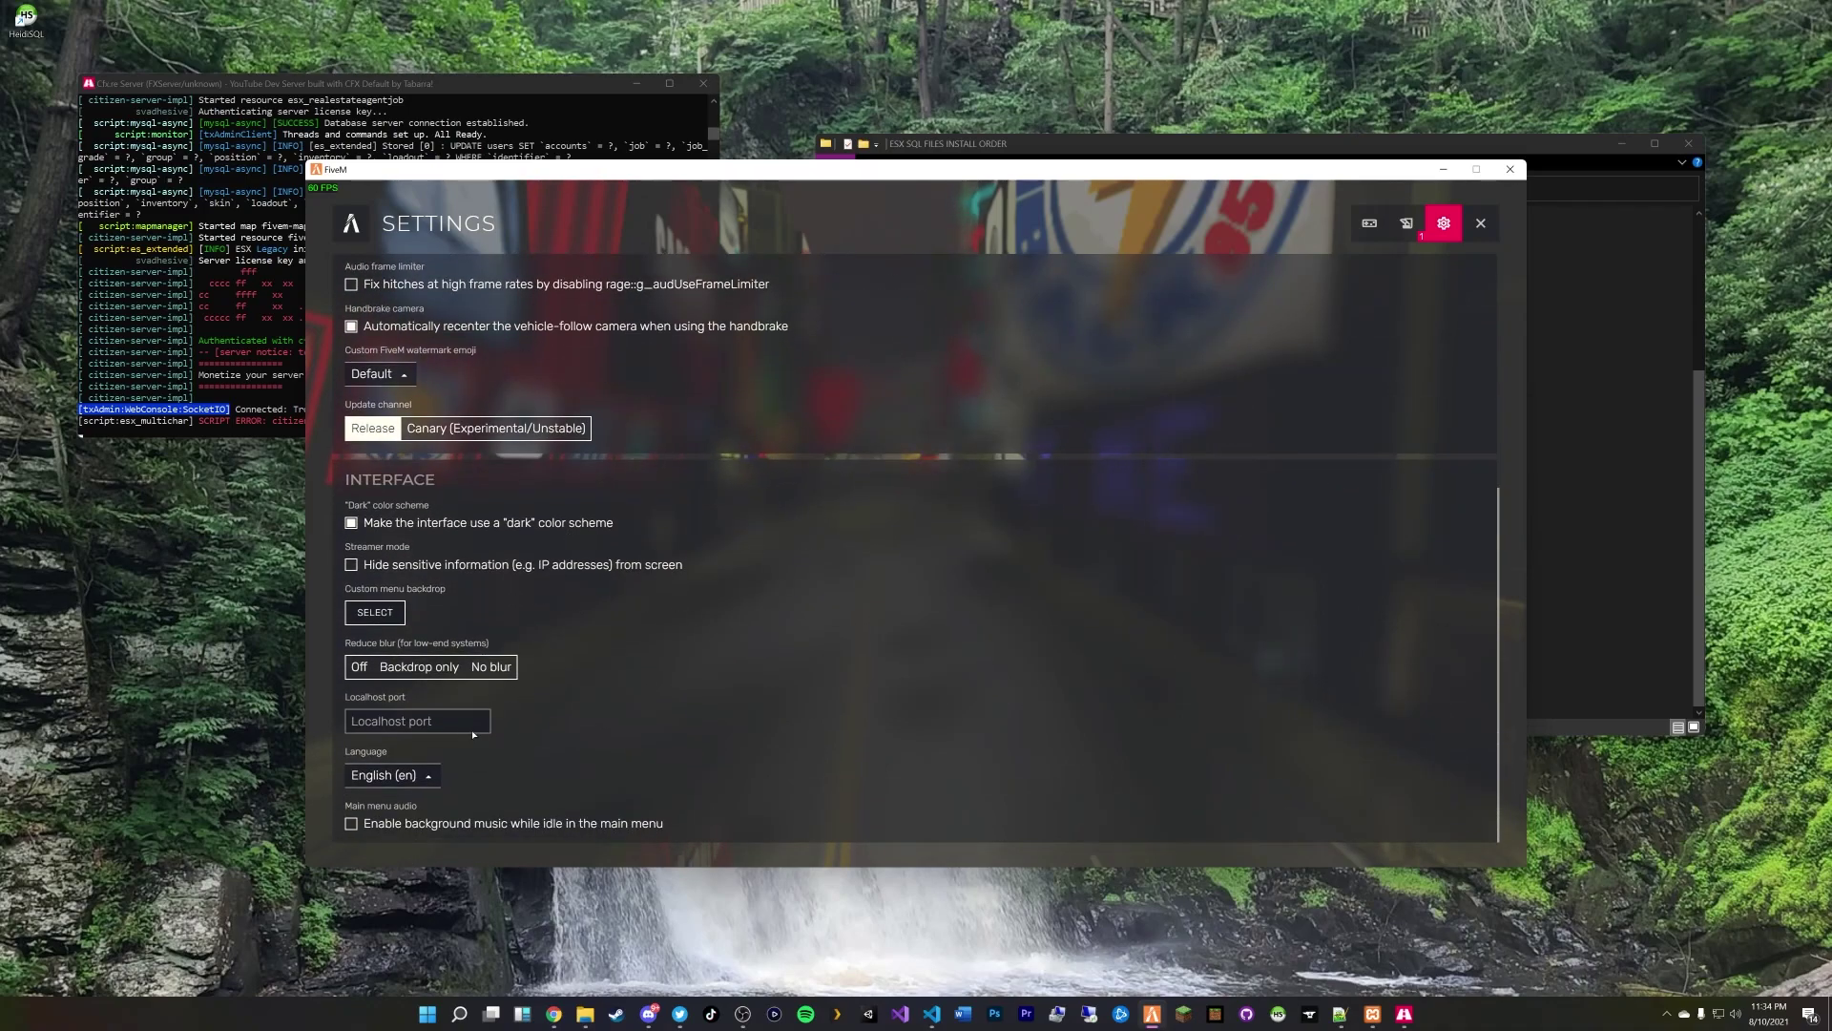
scroll(672, 642, "up", 4)
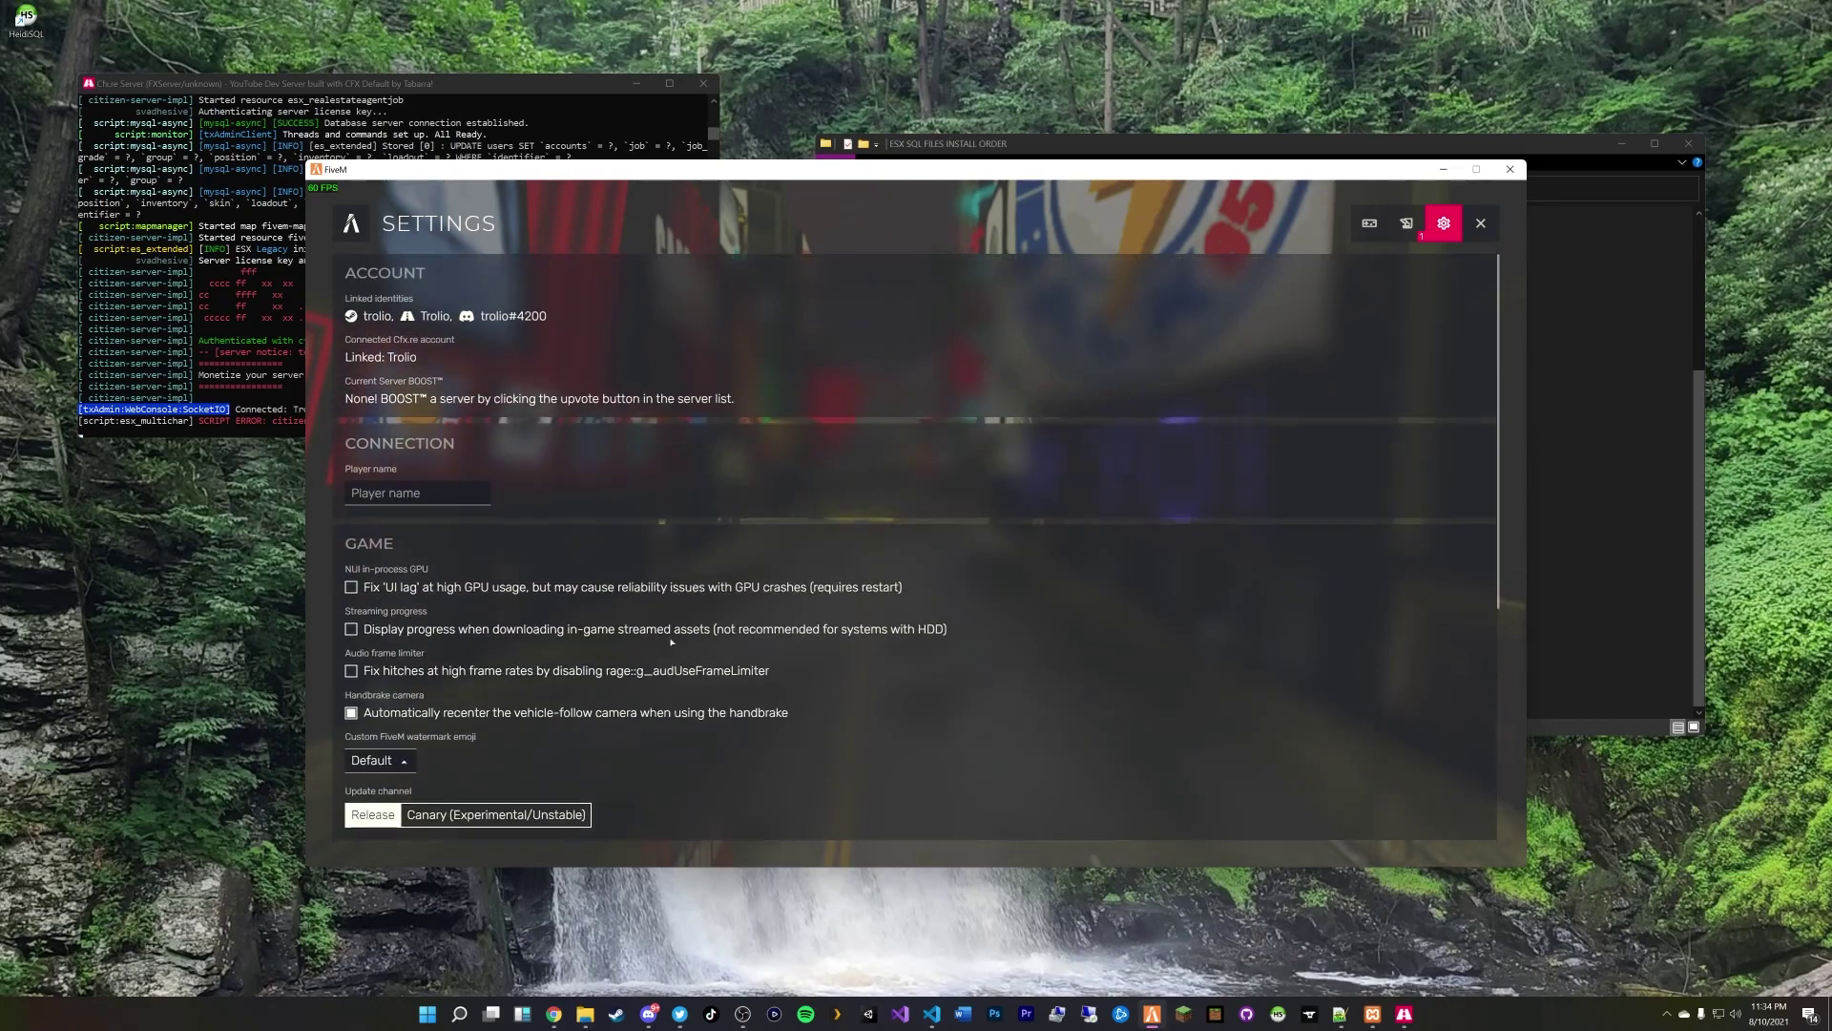
double_click(359, 231)
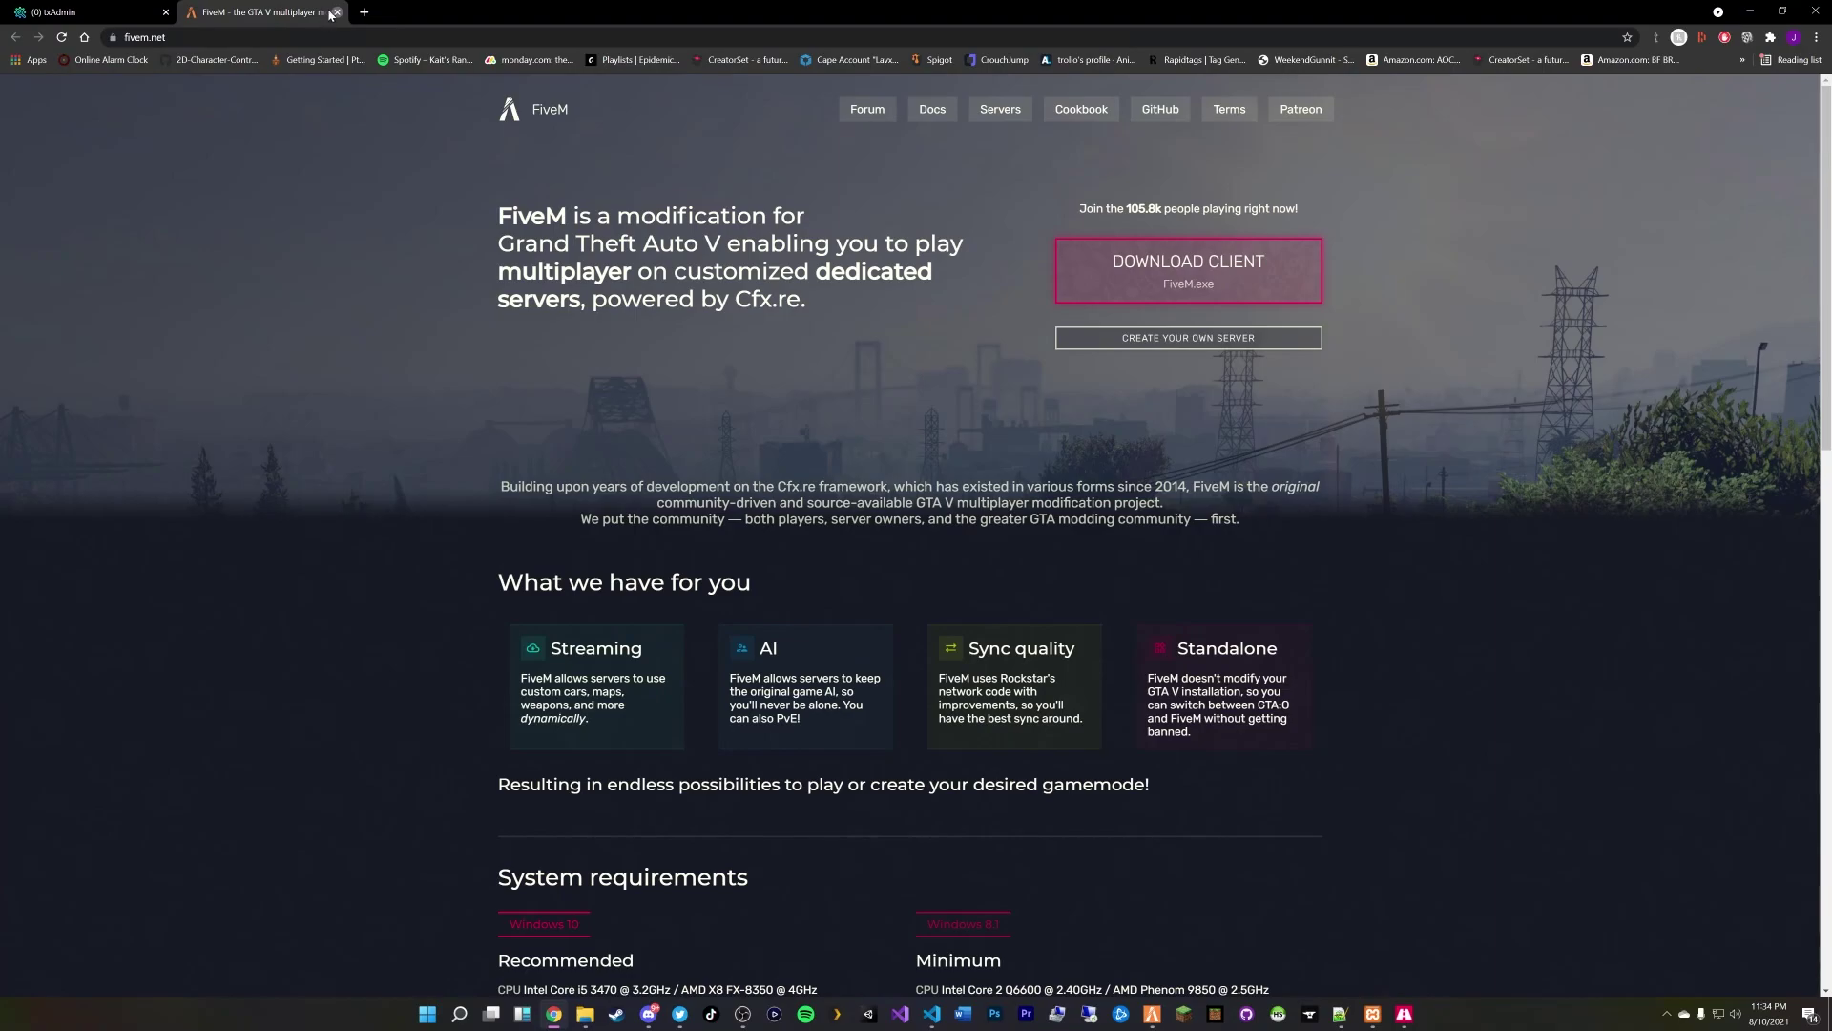
left_click(335, 12)
left_click(1750, 11)
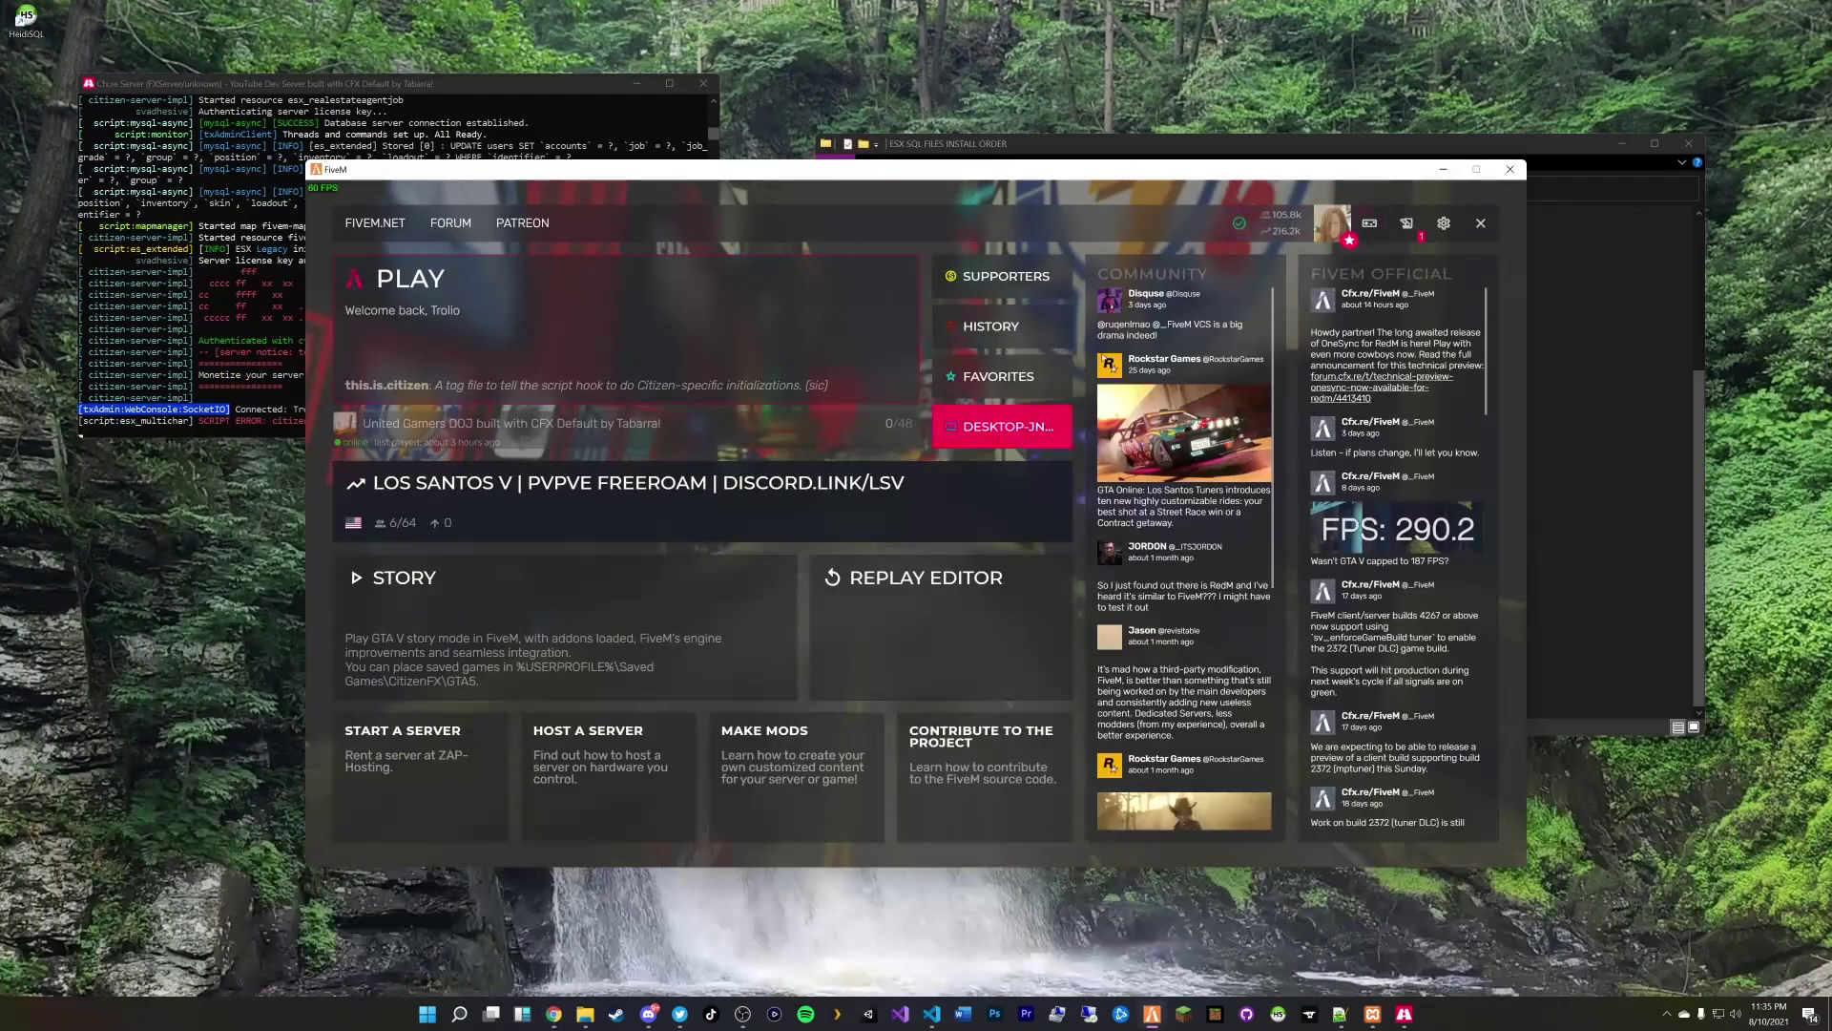
Step: Review the FiveM settings once more, including the Localhost port option, and return to the main menu
left_click(1391, 223)
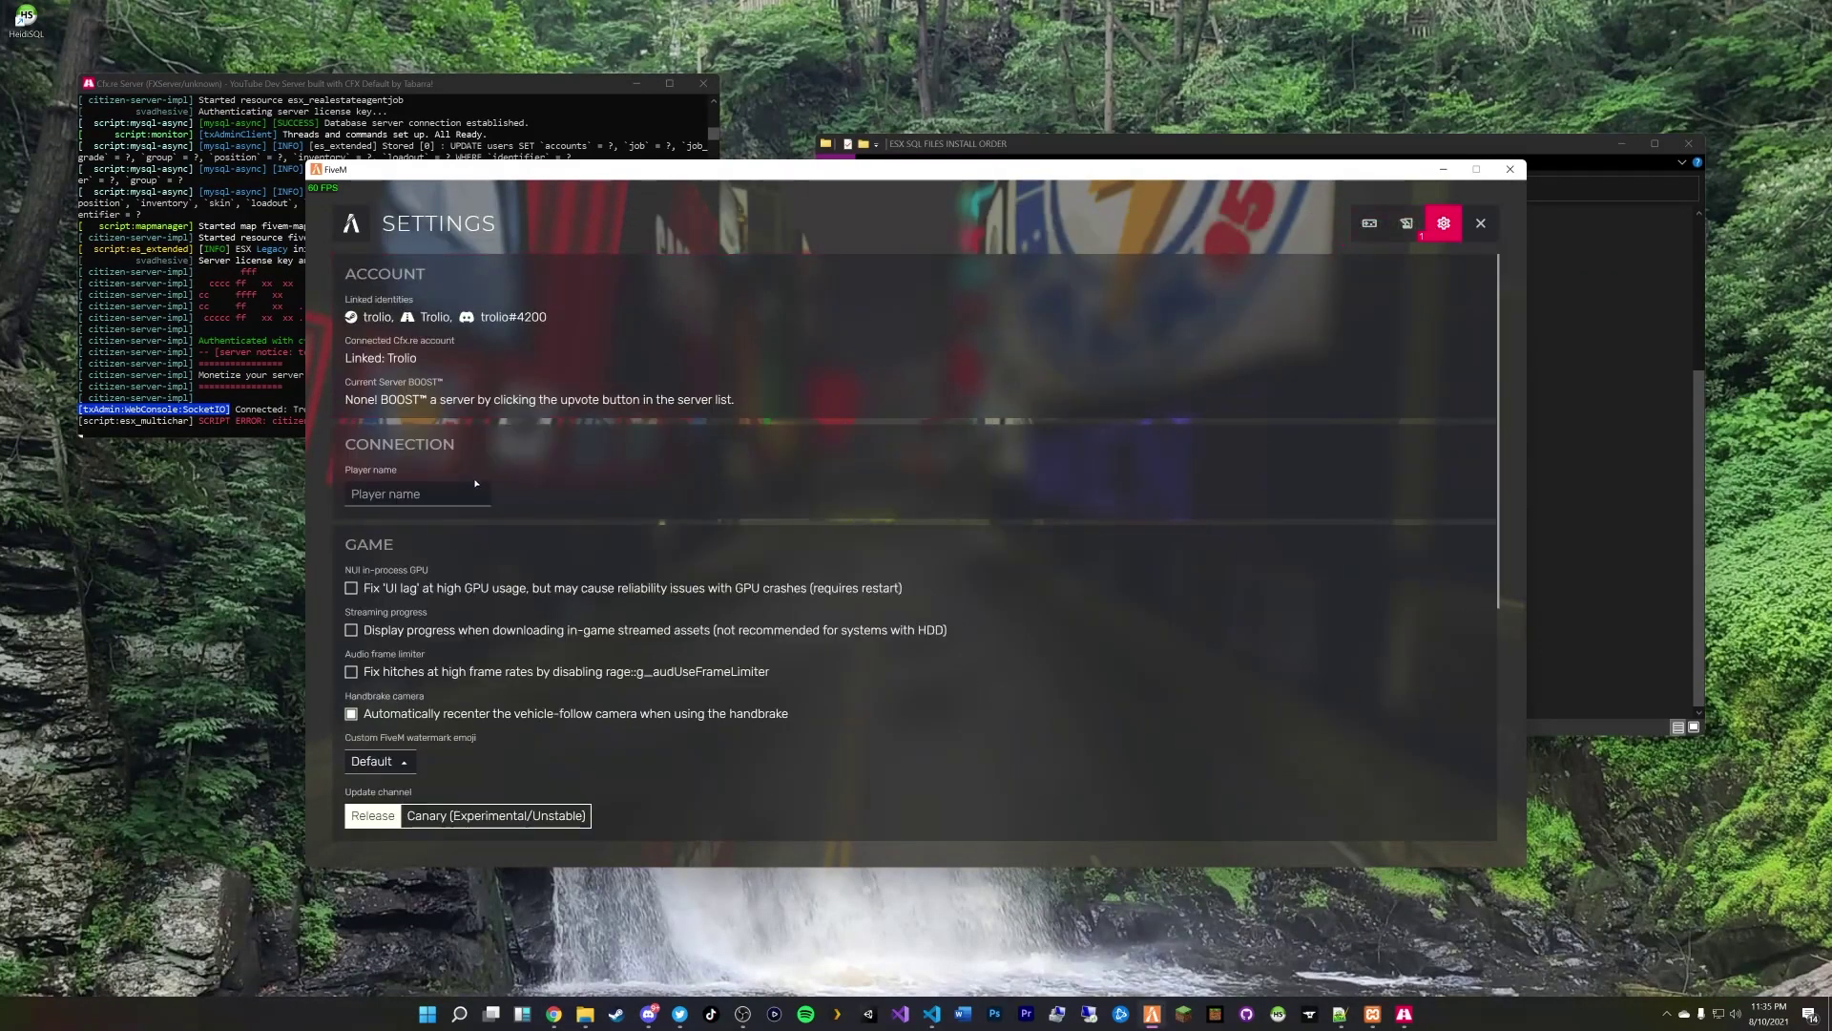
scroll(625, 473, "down", 1)
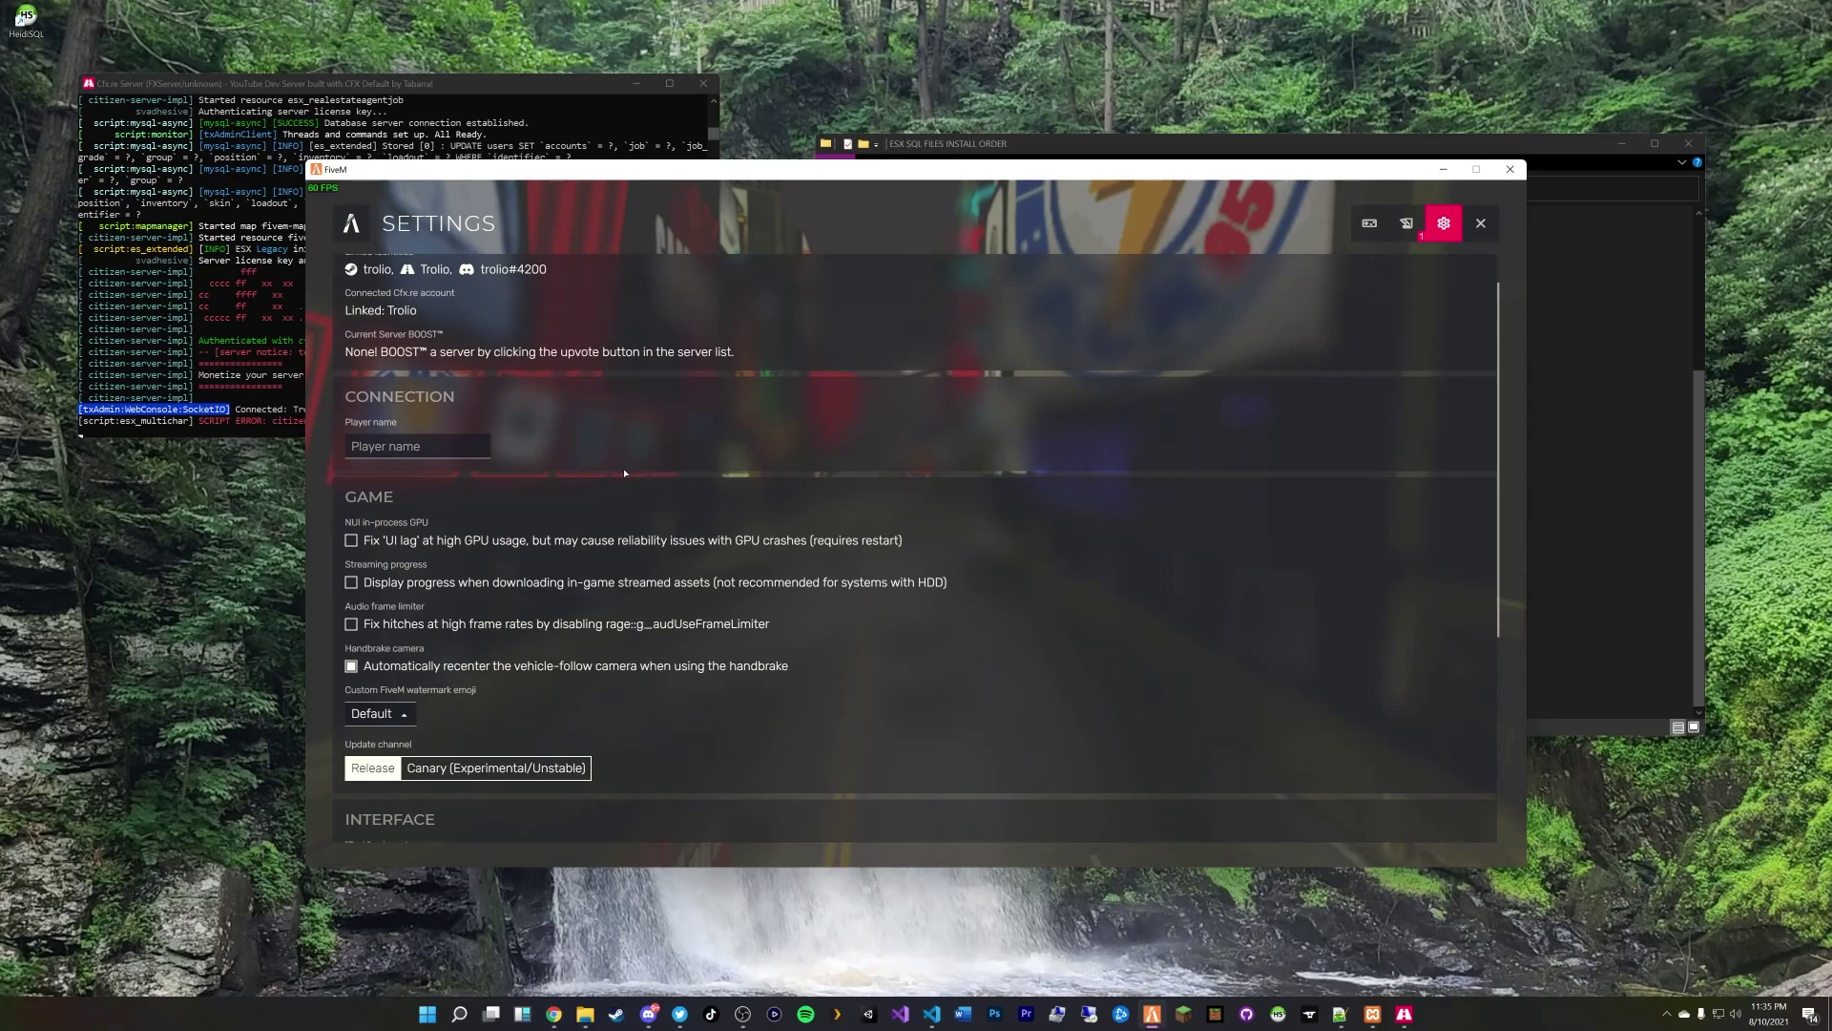
scroll(625, 473, "down", 3)
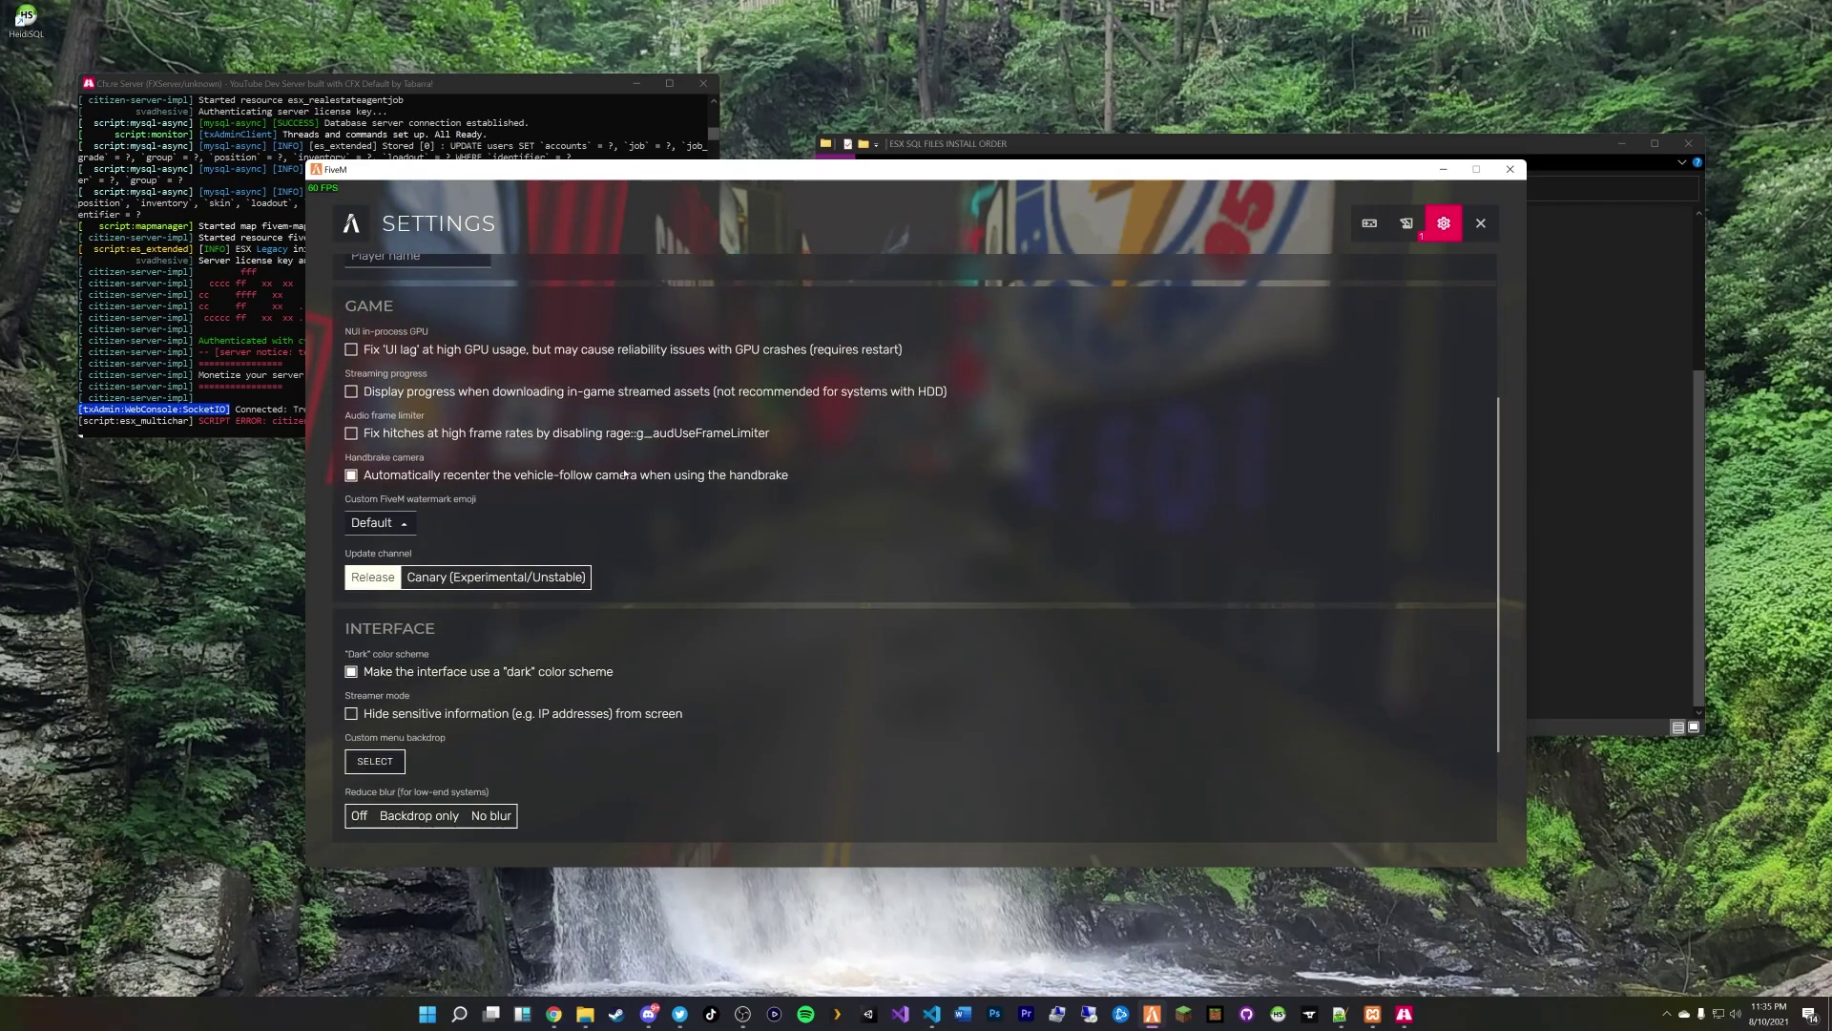
scroll(625, 472, "down", 3)
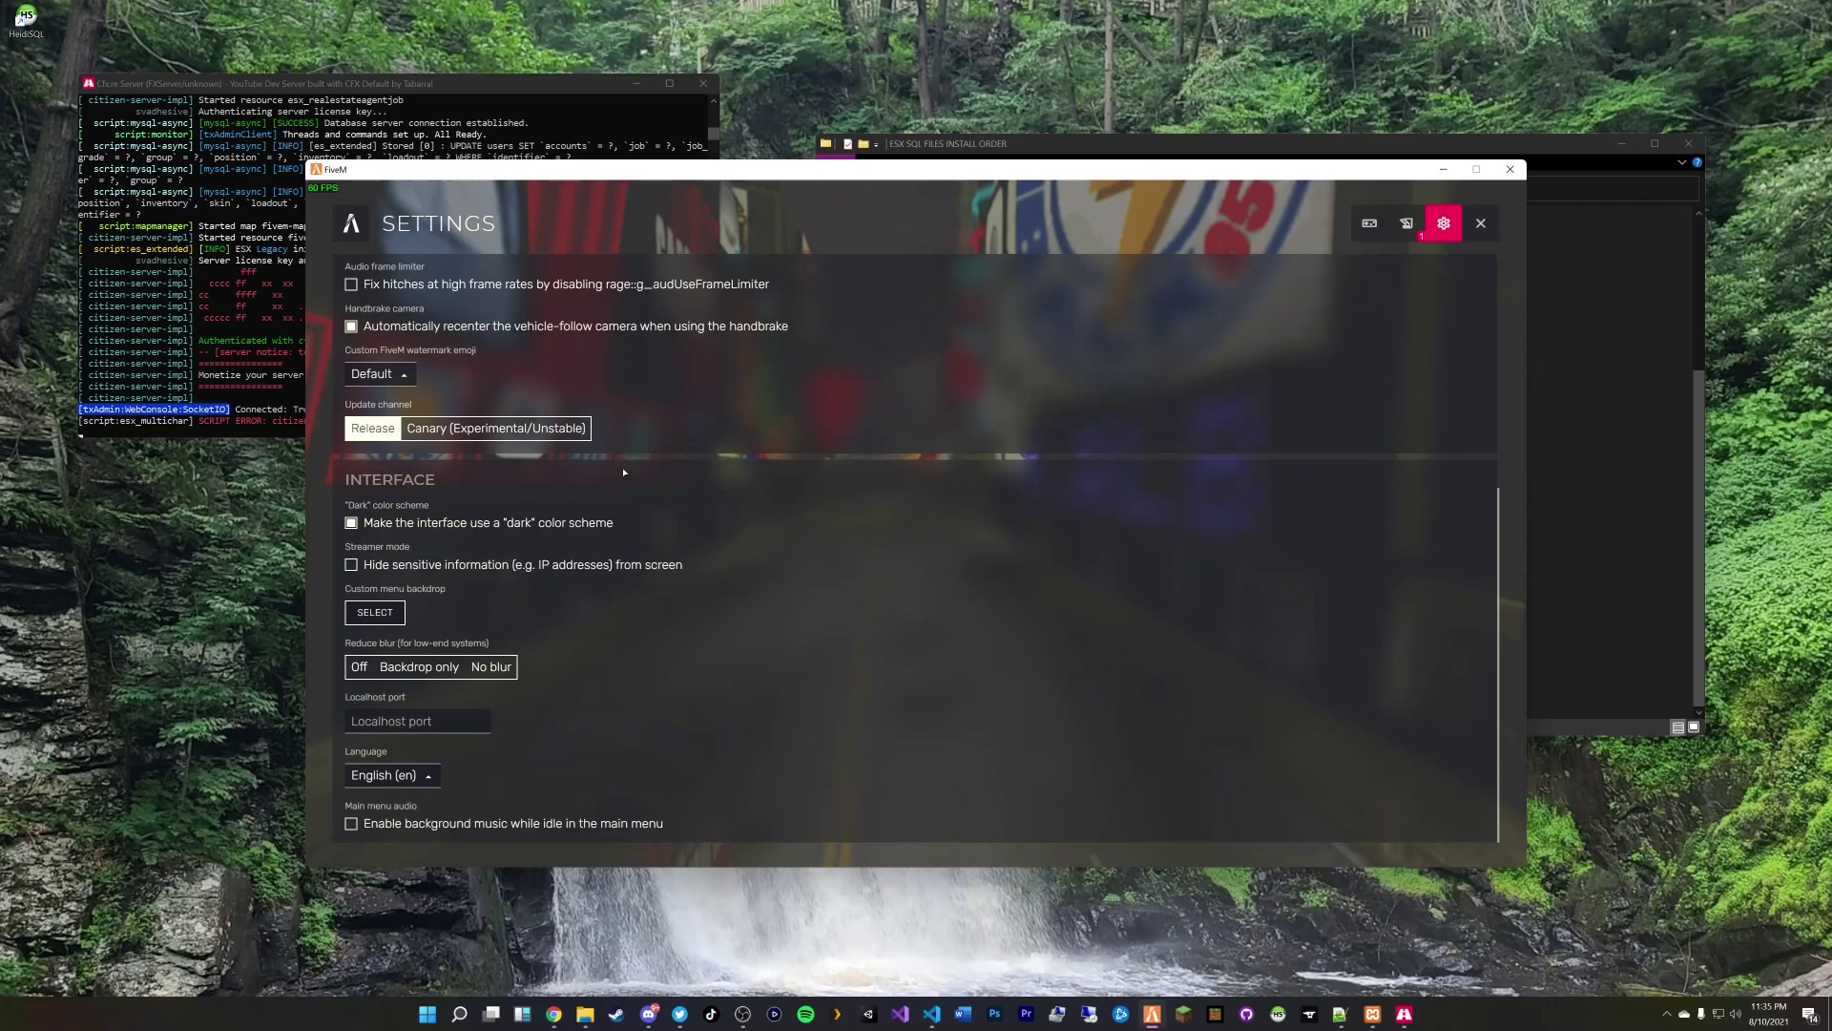
scroll(624, 472, "up", 6)
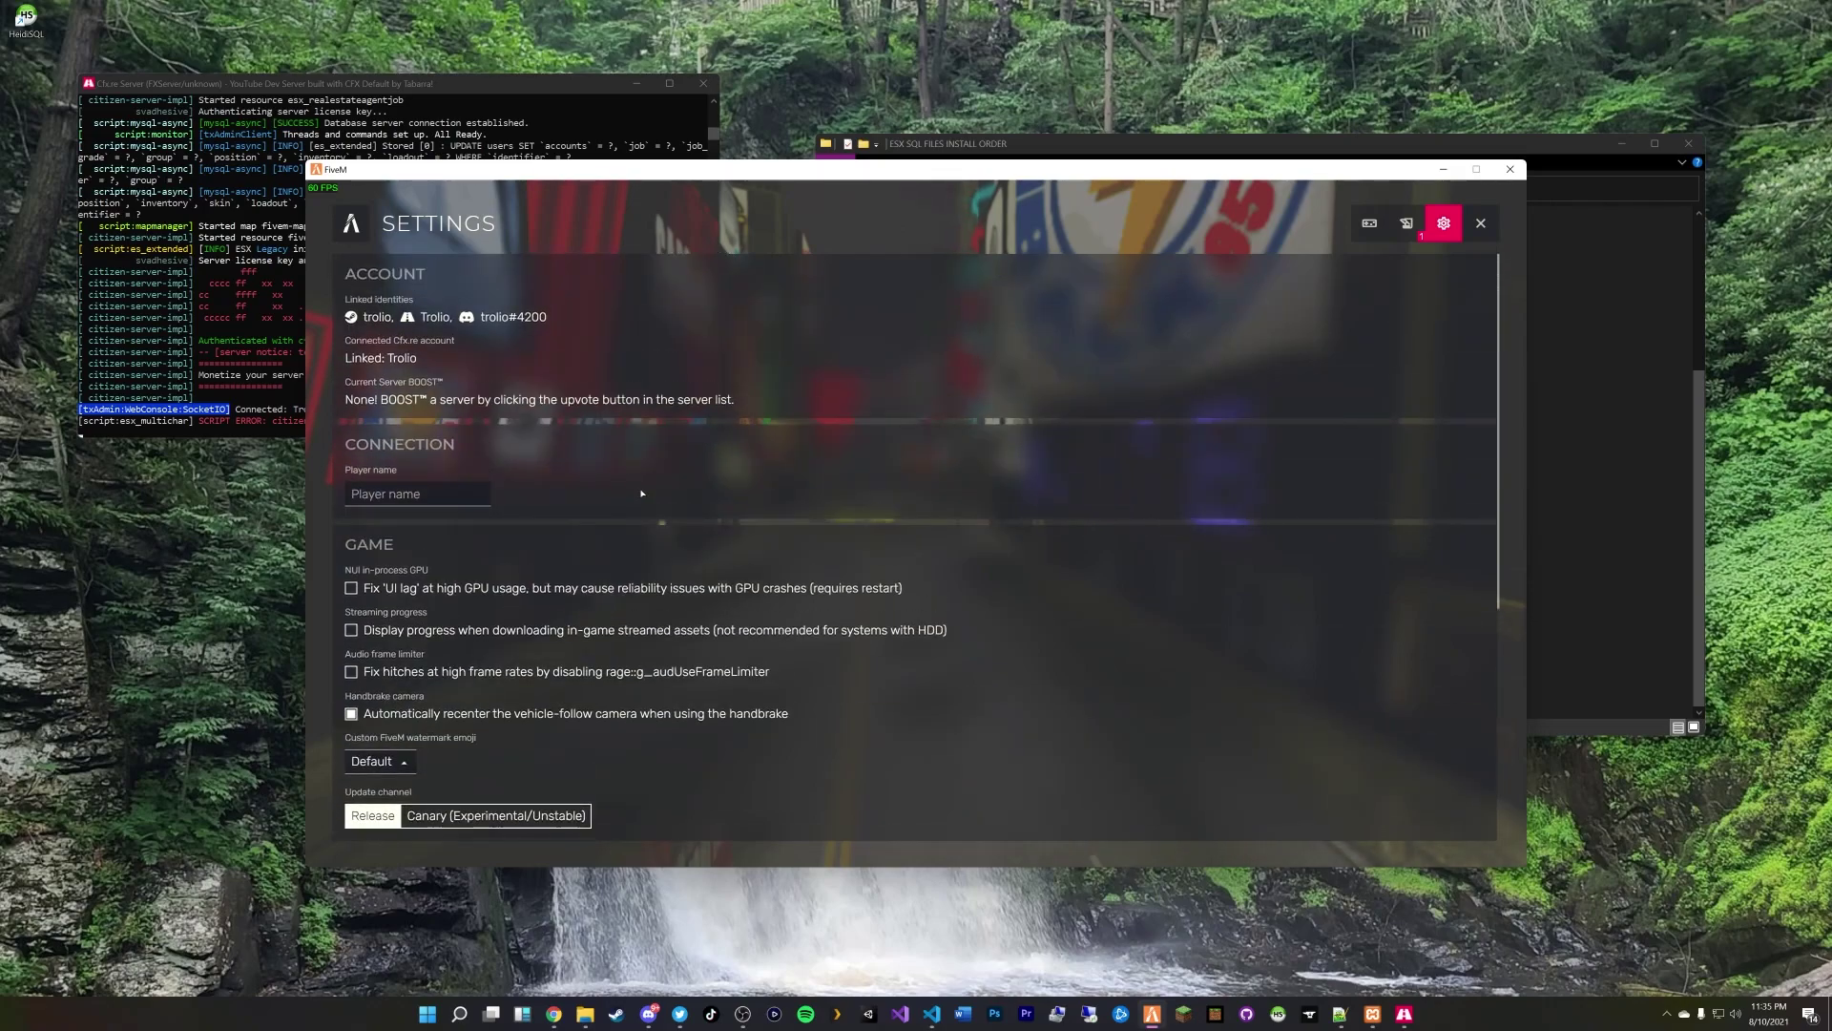
key("Escape")
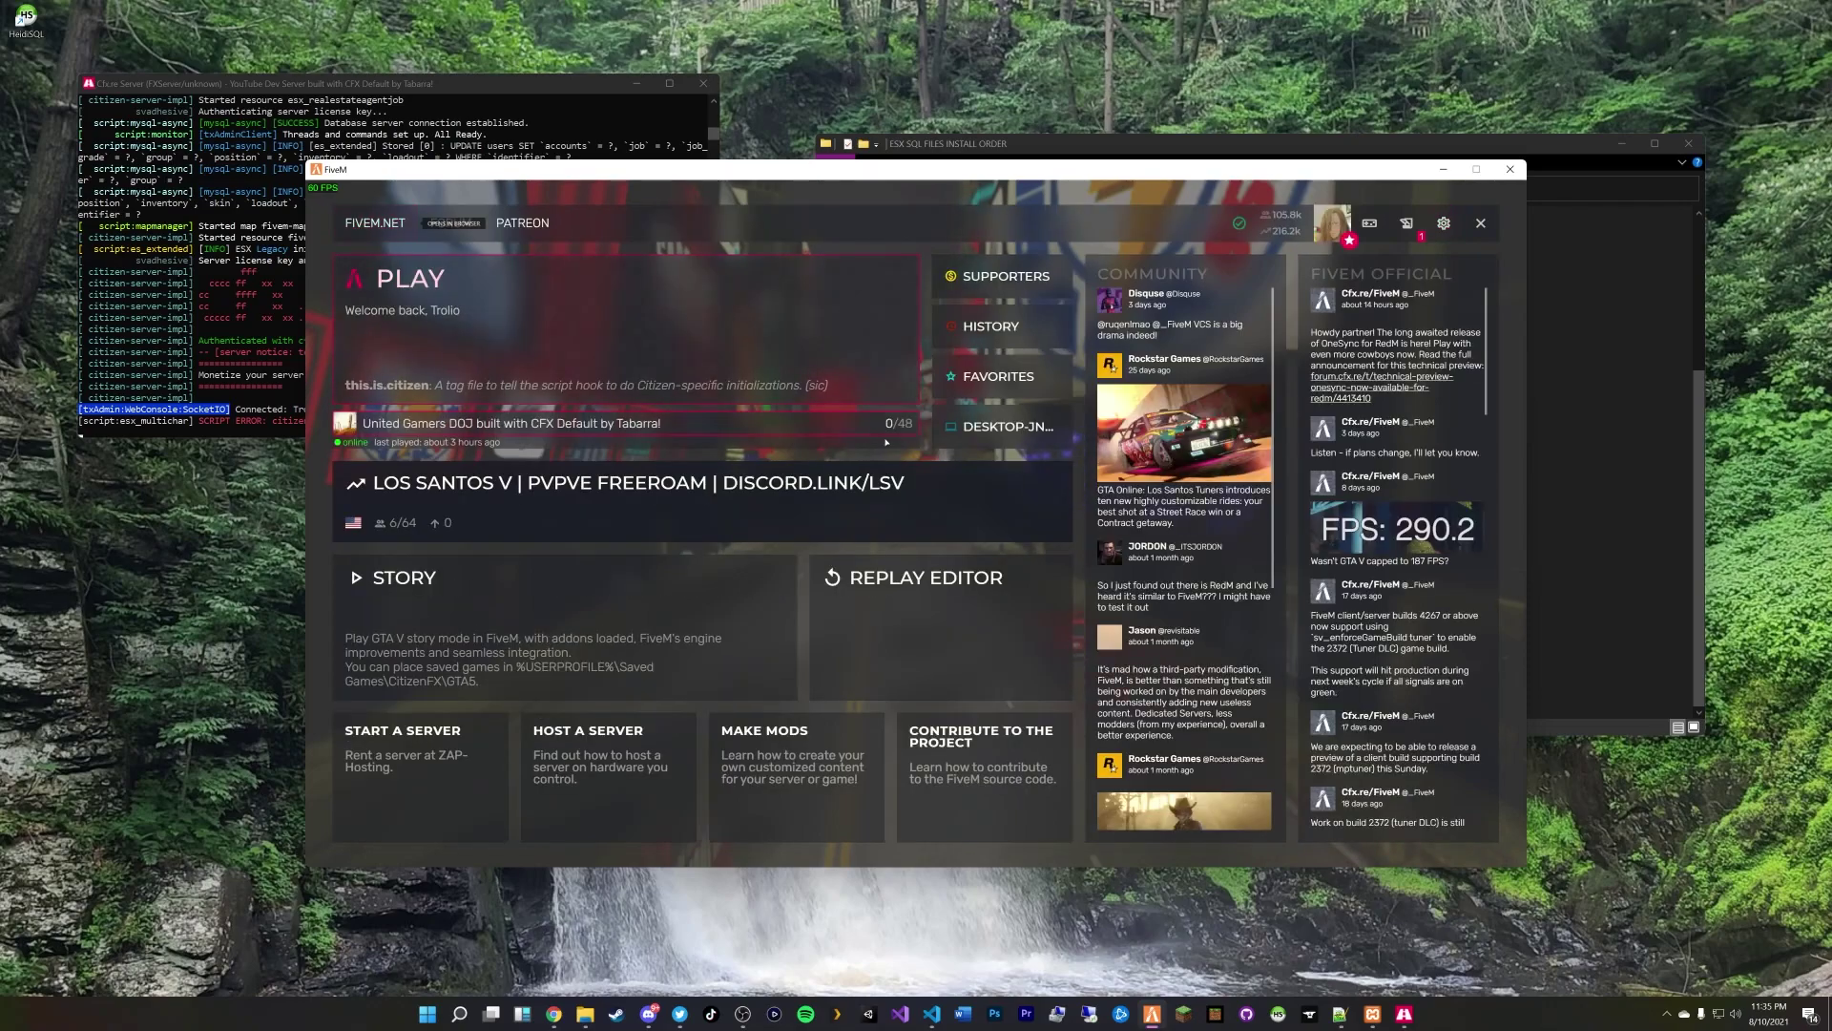
Step: Connect to the locally hosted development server from the FiveM main menu
left_click(988, 430)
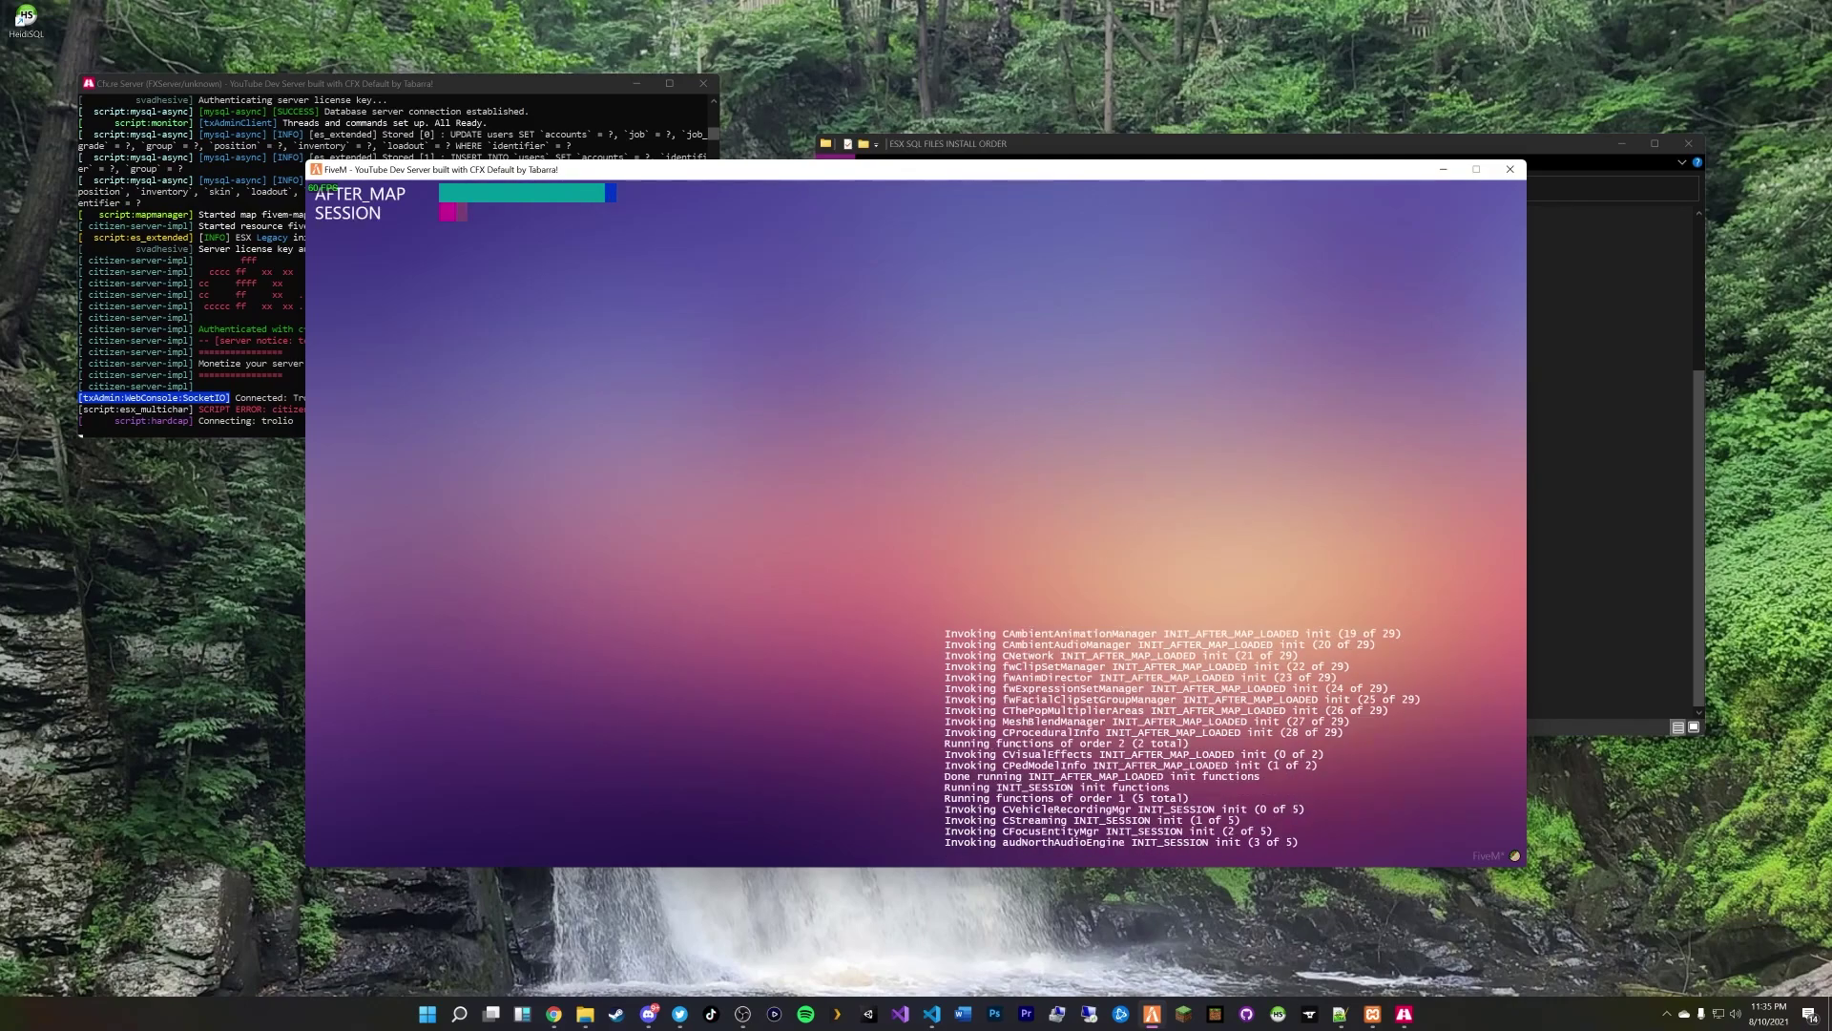
key("shift+Tab")
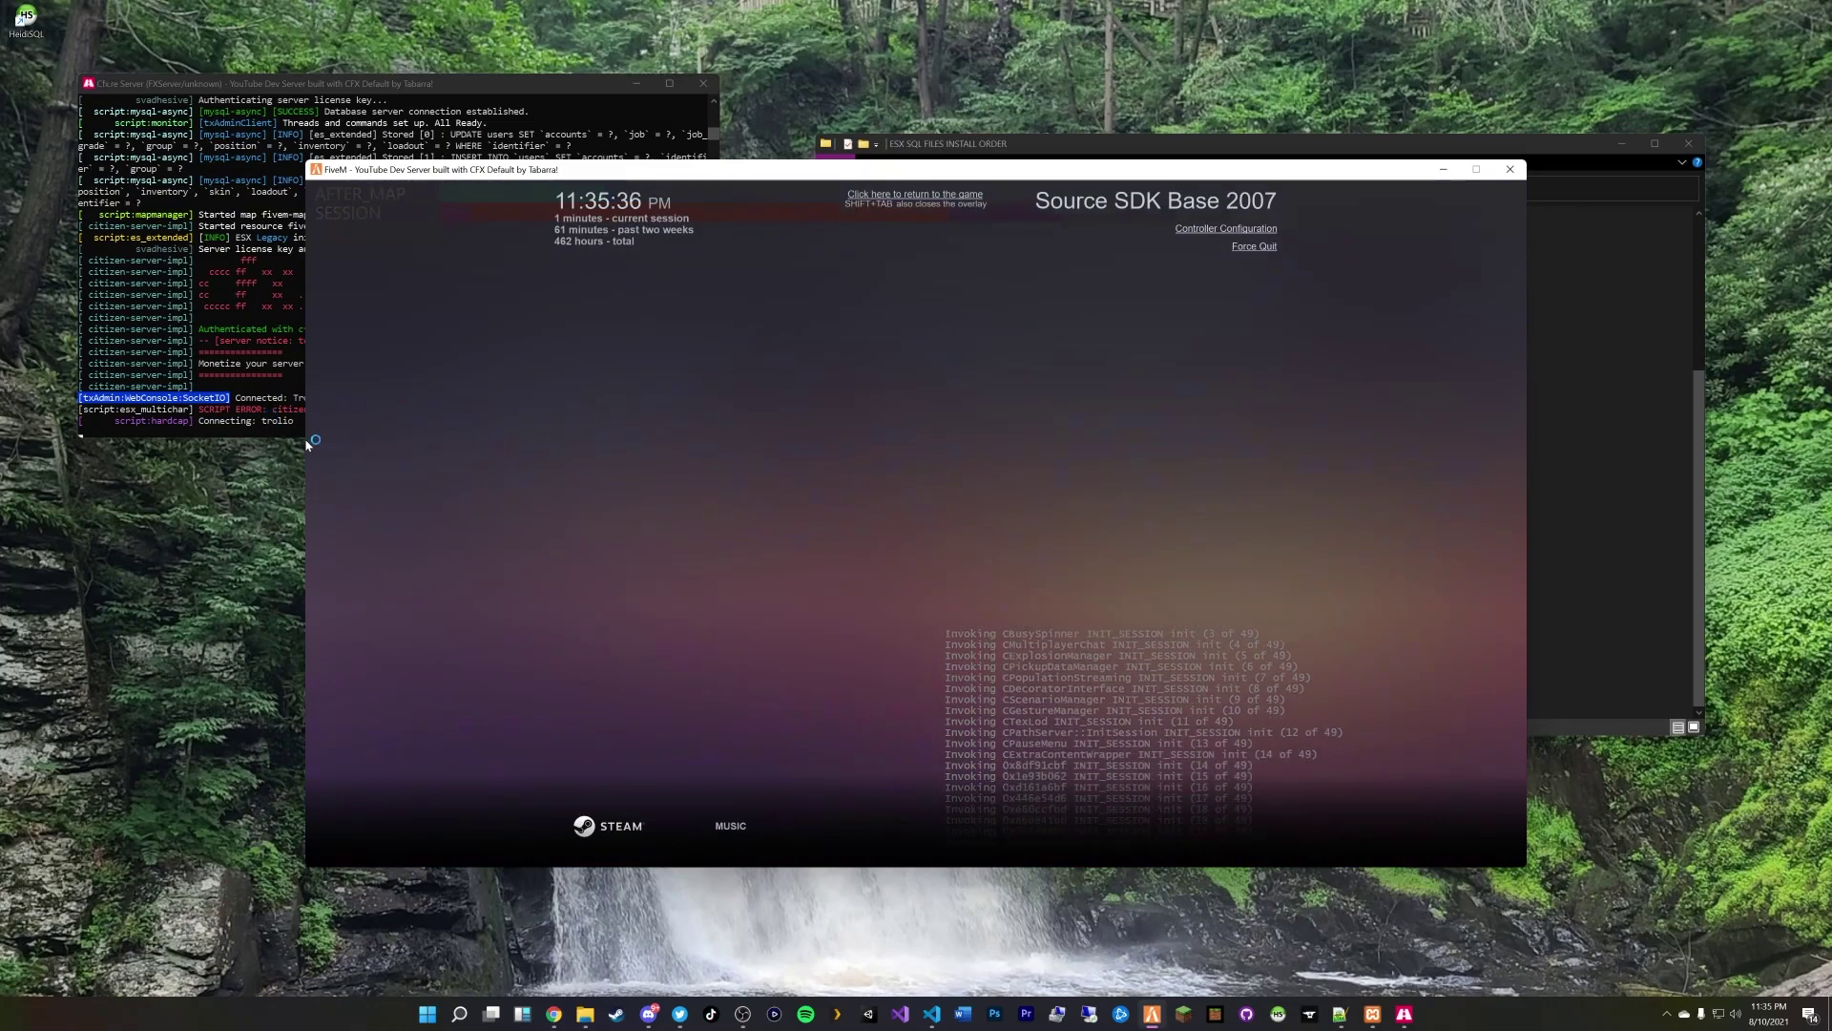
key("shift+Tab")
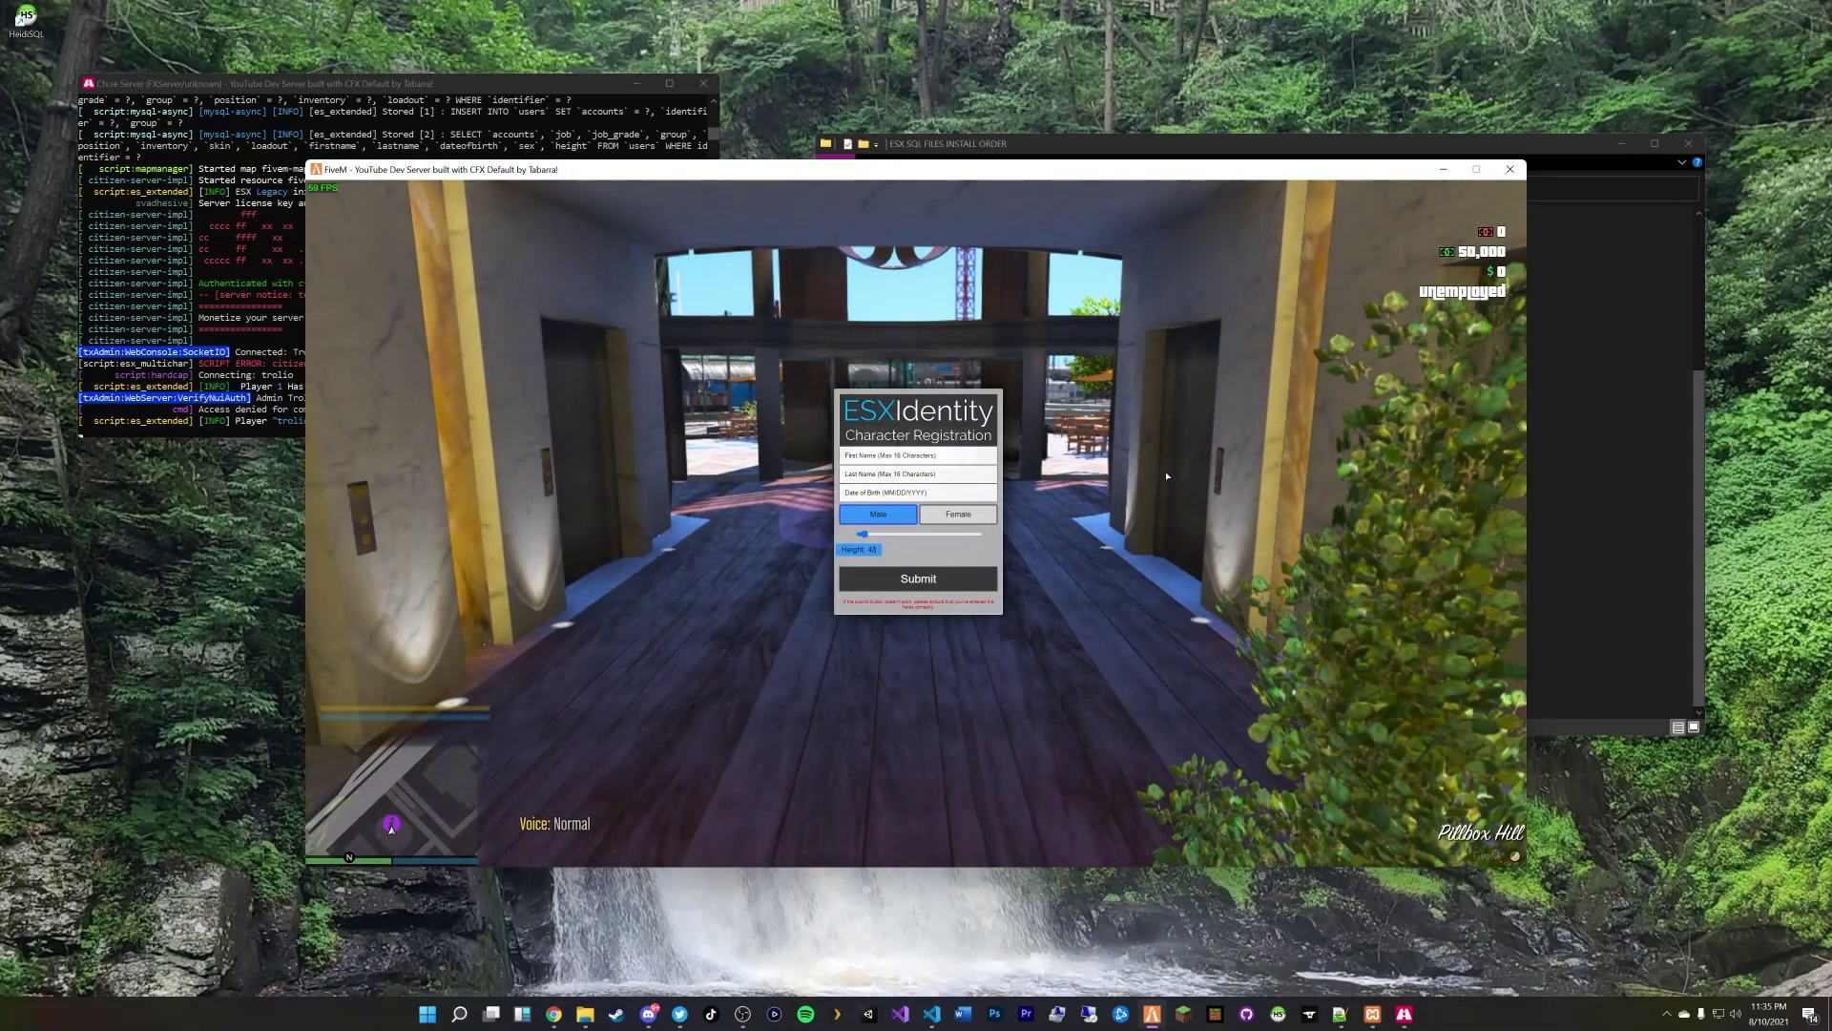
Step: Register a male character with Test as first and last name, a date of birth and a height, and accept the default skin
left_click(942, 456)
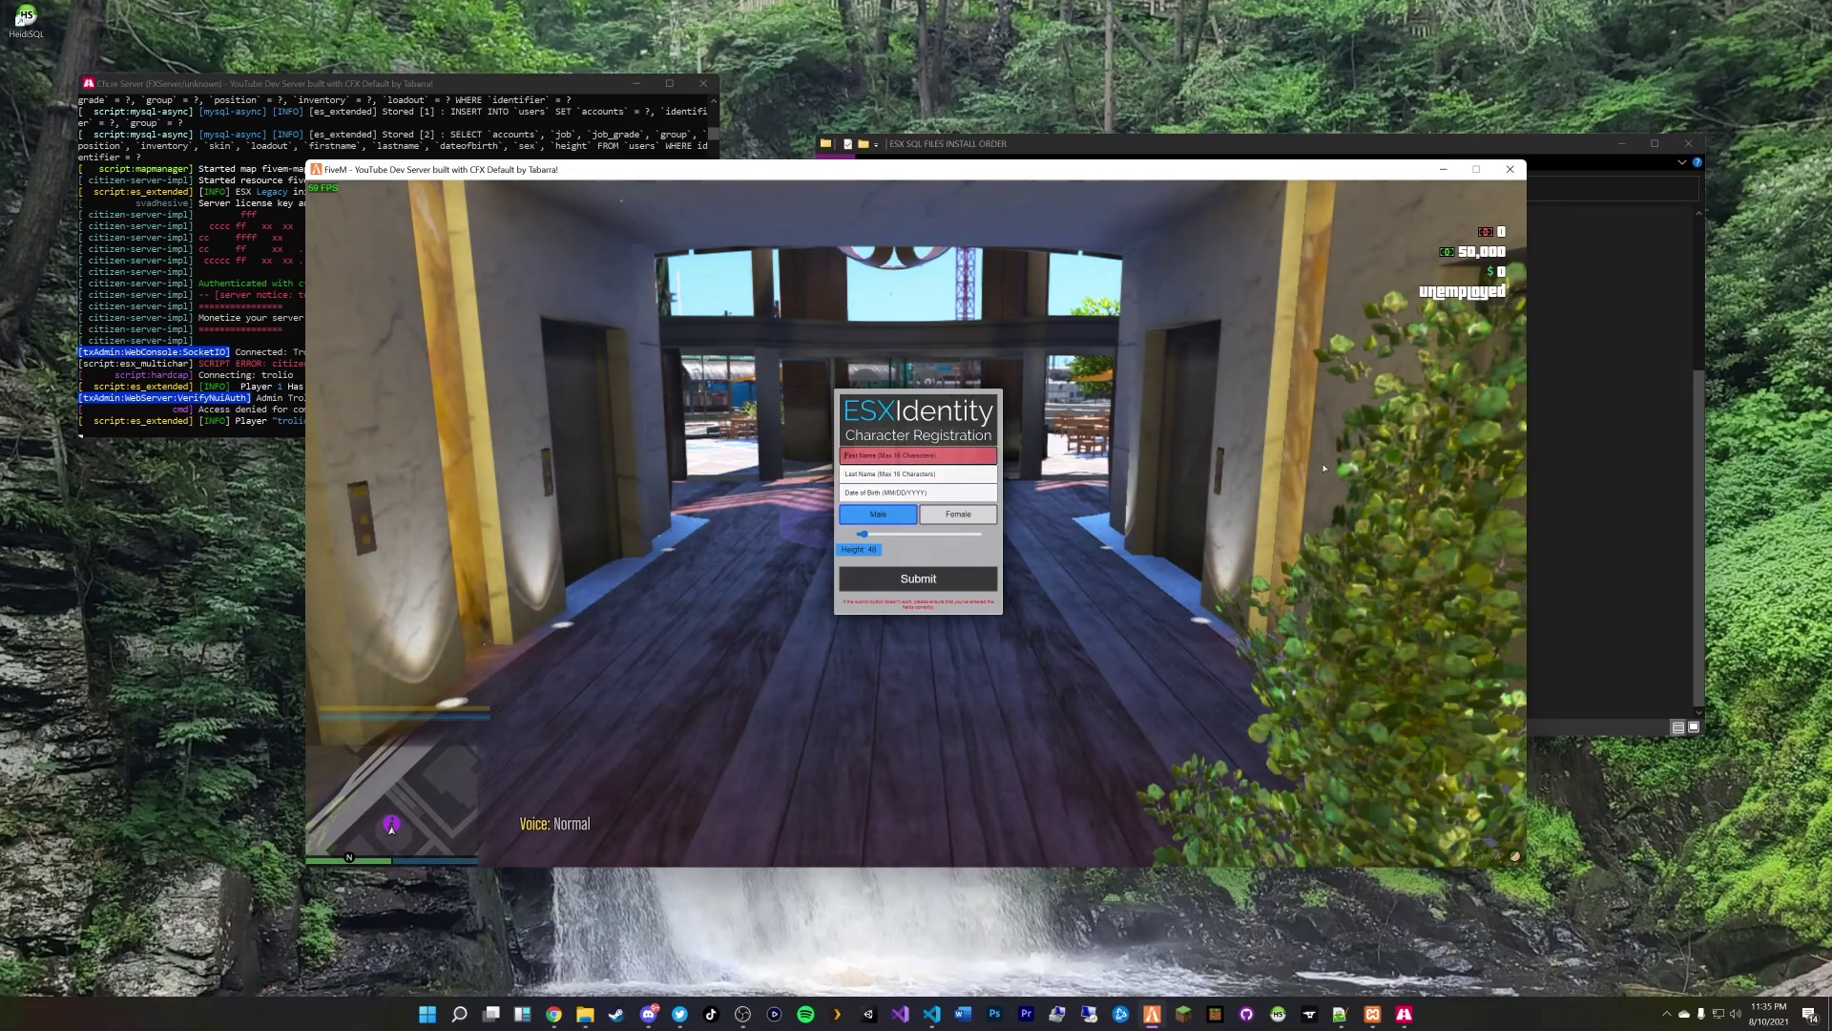
type("Test")
key("Tab")
type("T")
key("Tab")
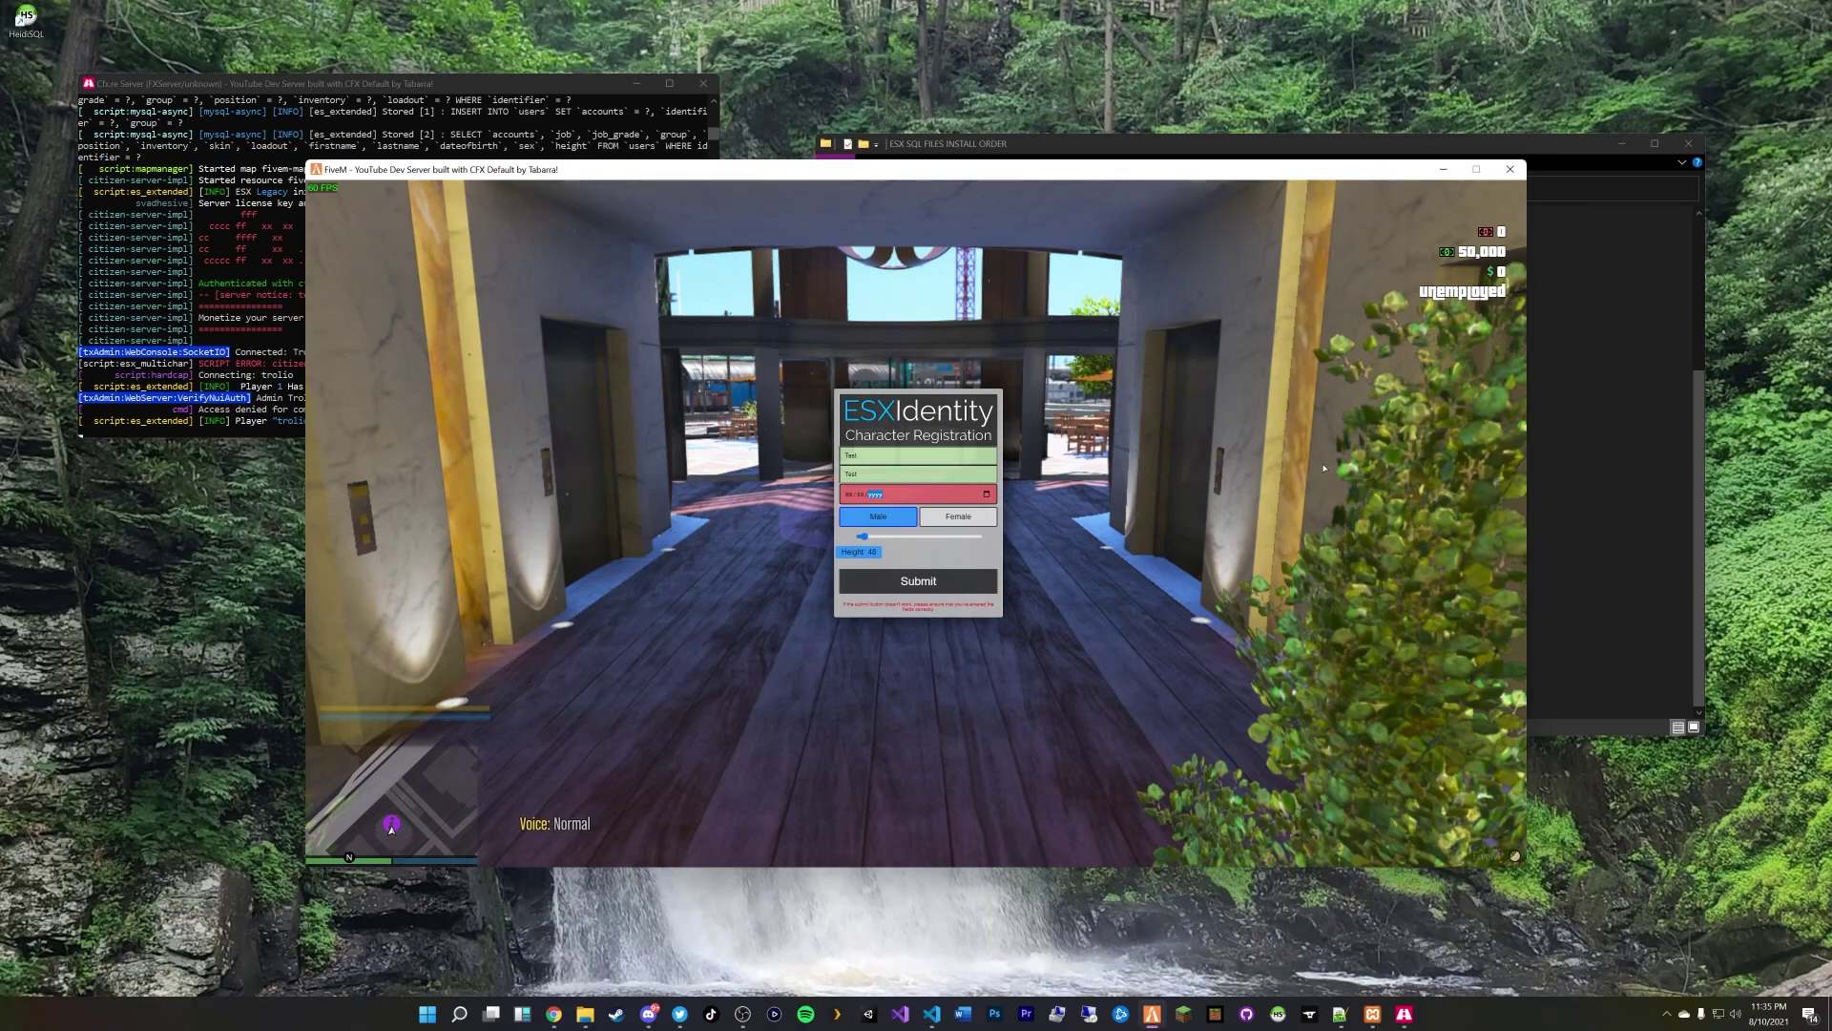
type("3")
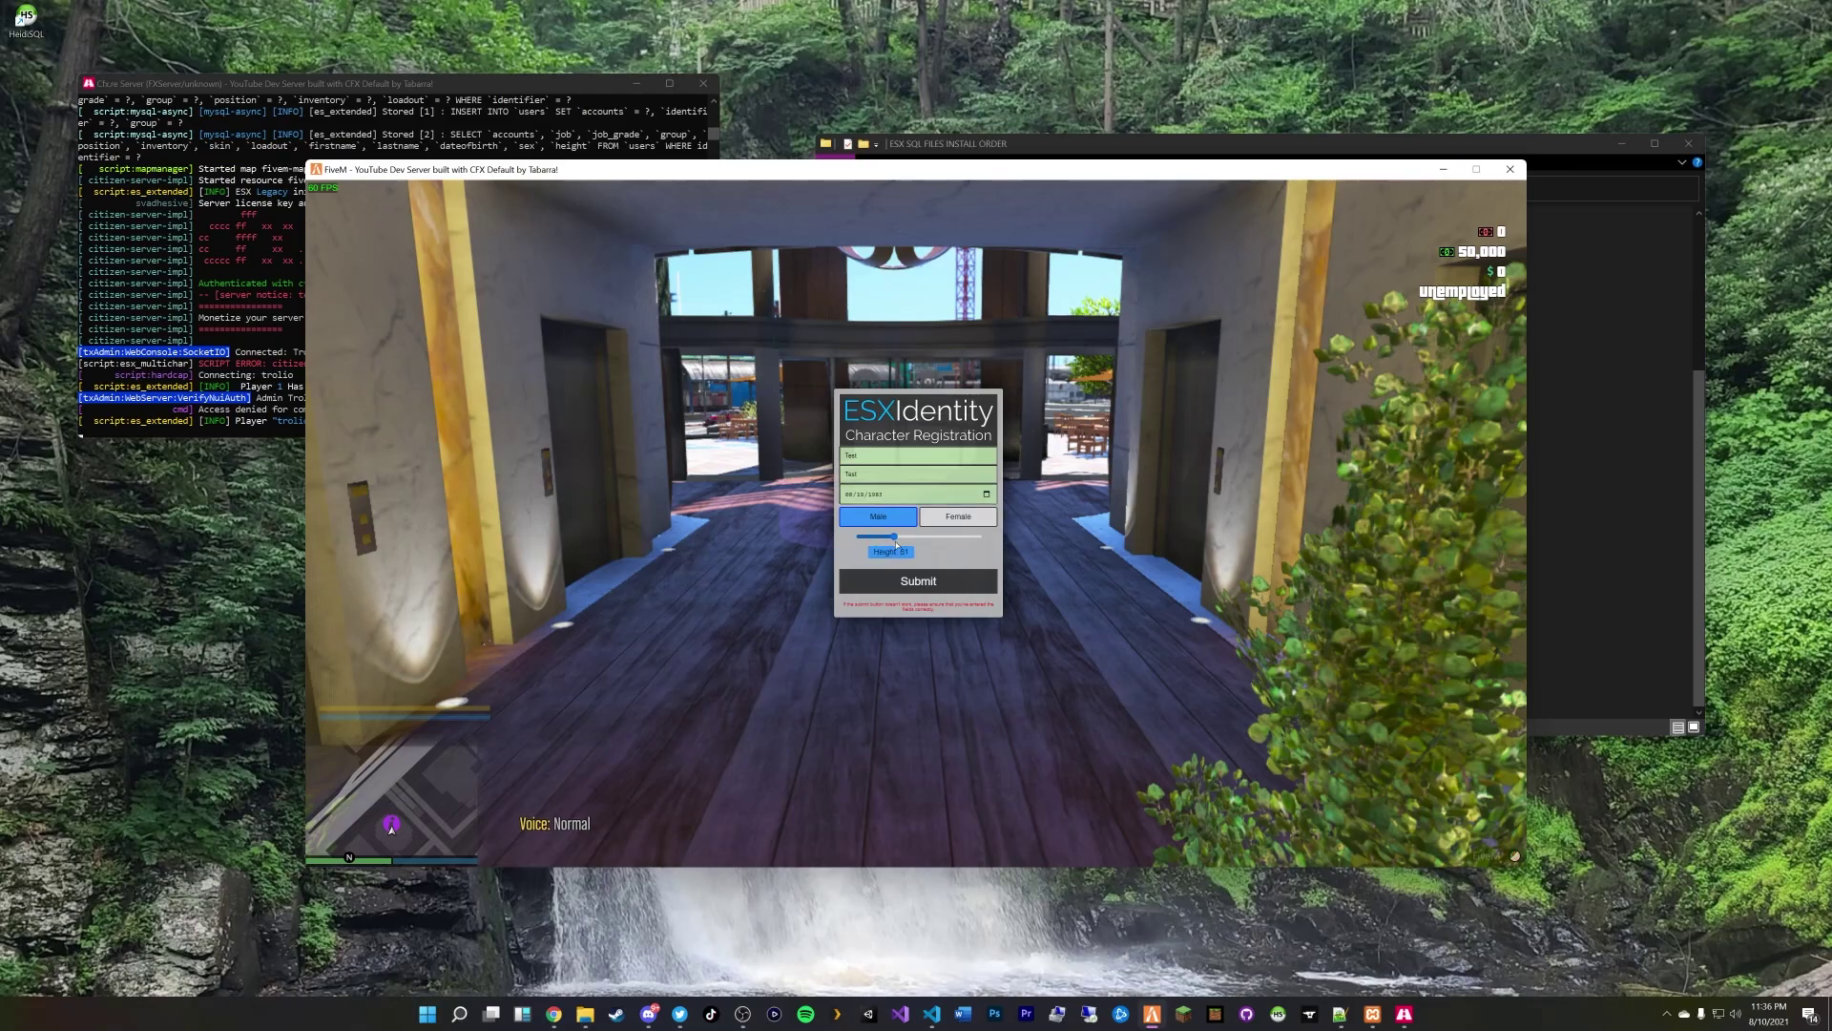
left_click(918, 584)
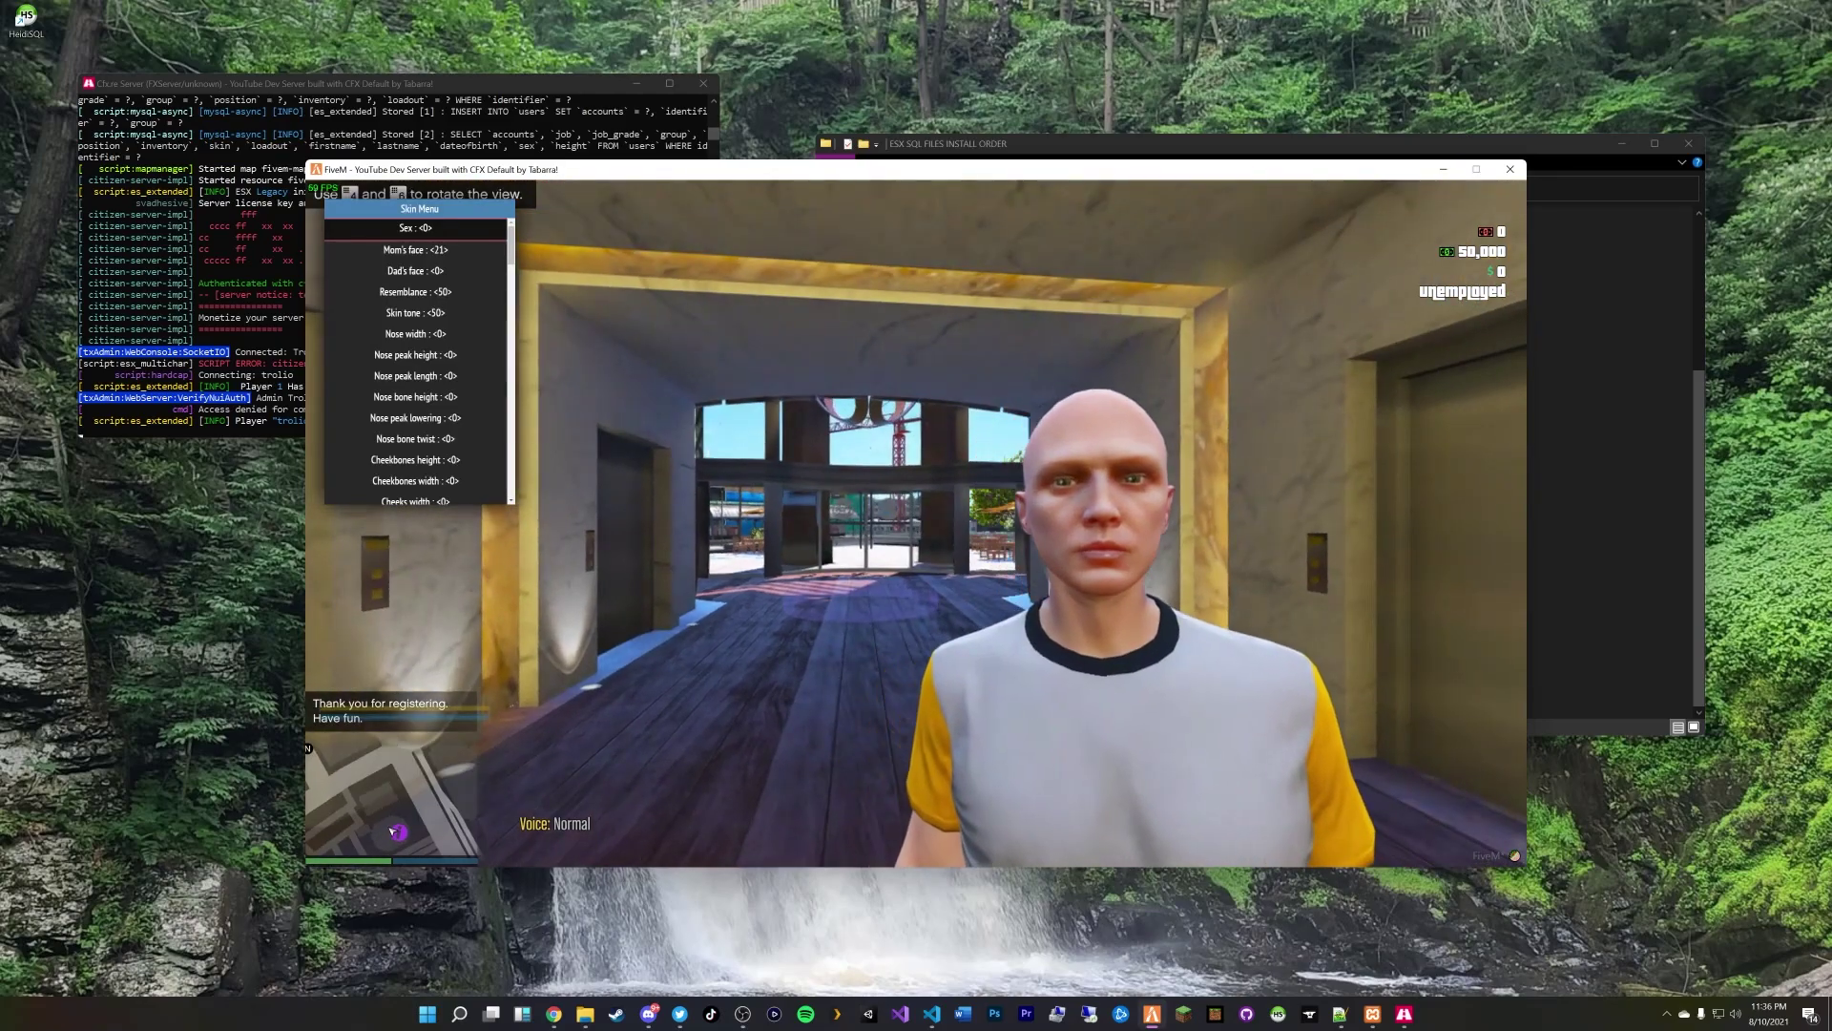
key("Return")
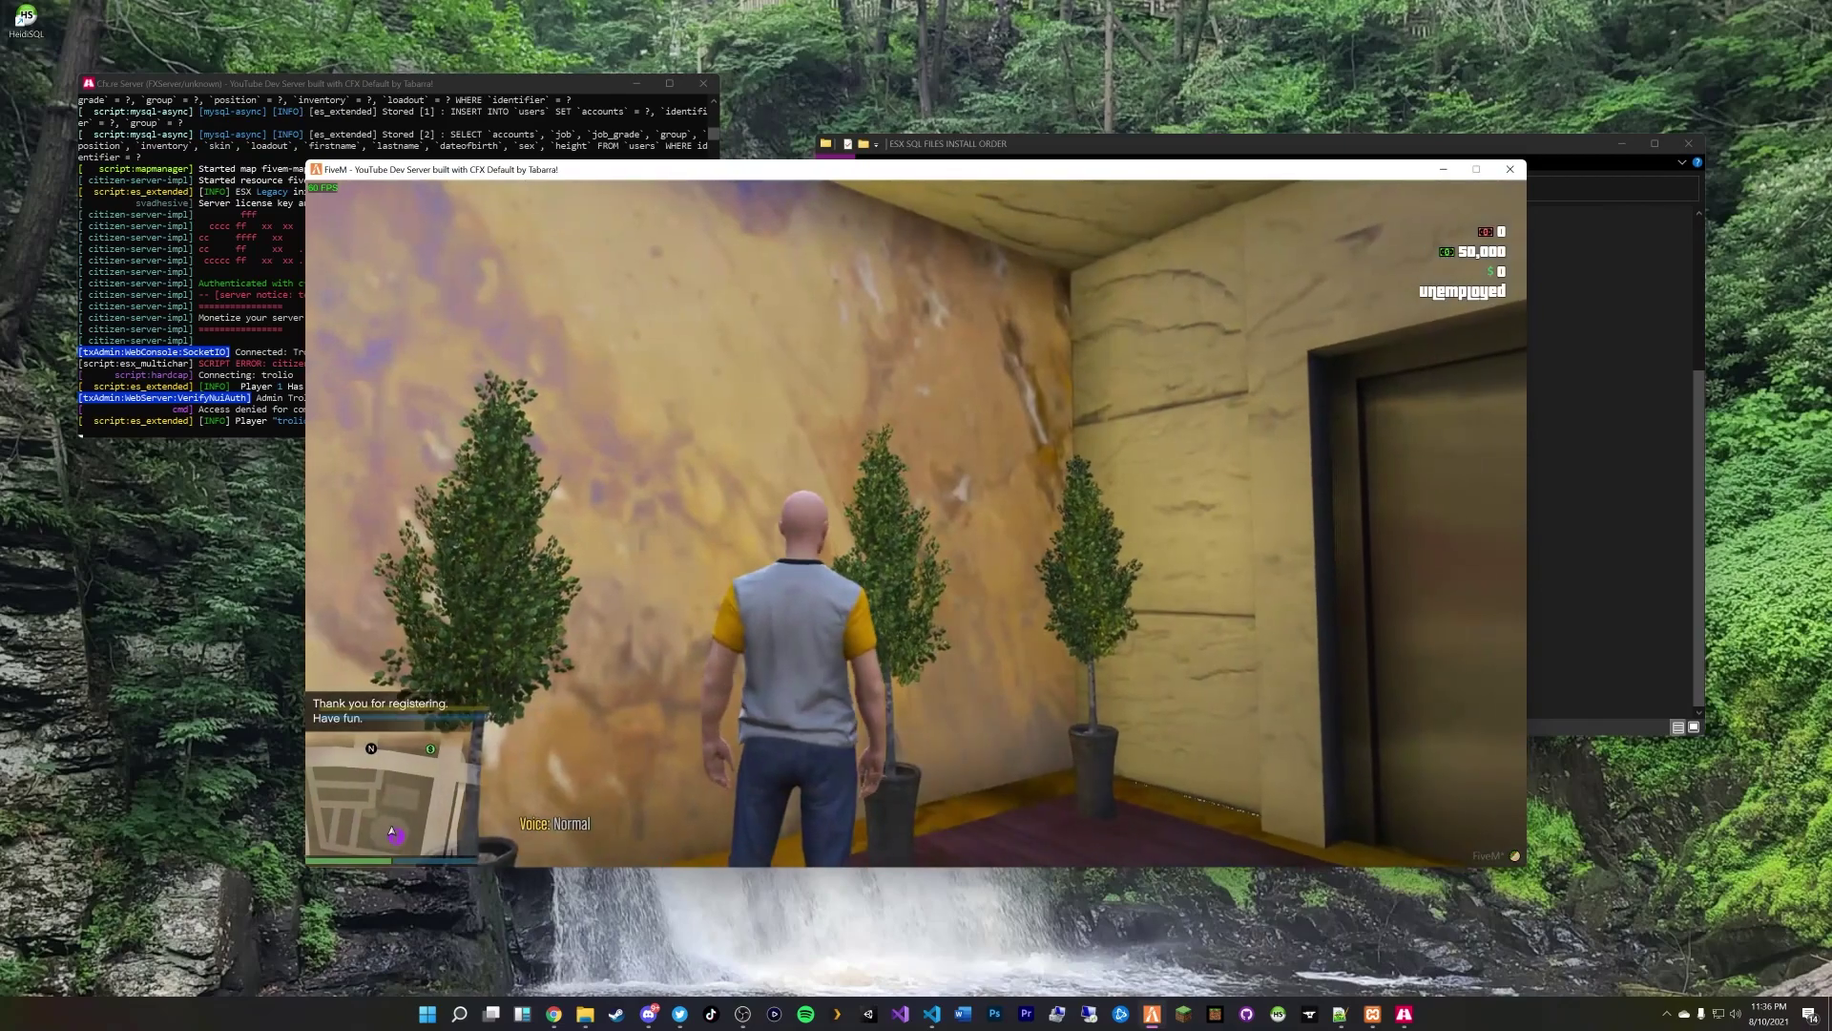
Step: Walk the character through the lobby to the job center marker and open its job list
key("w")
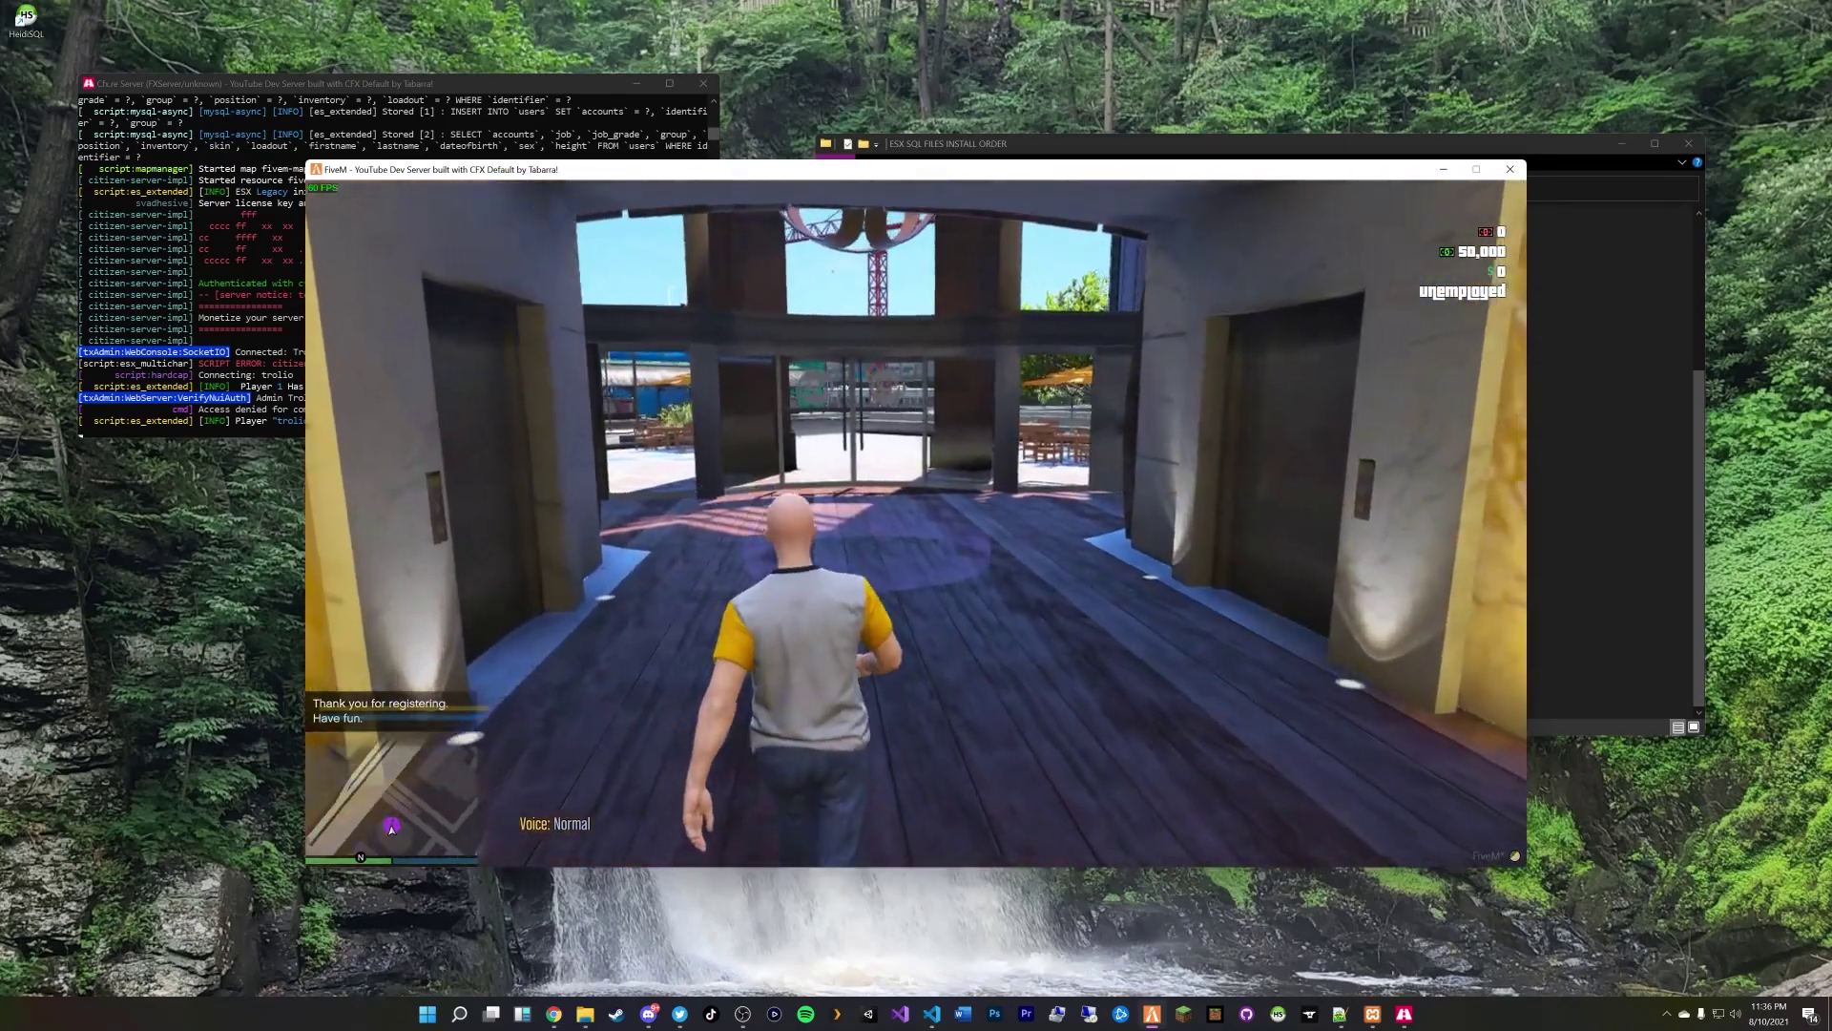
key("w")
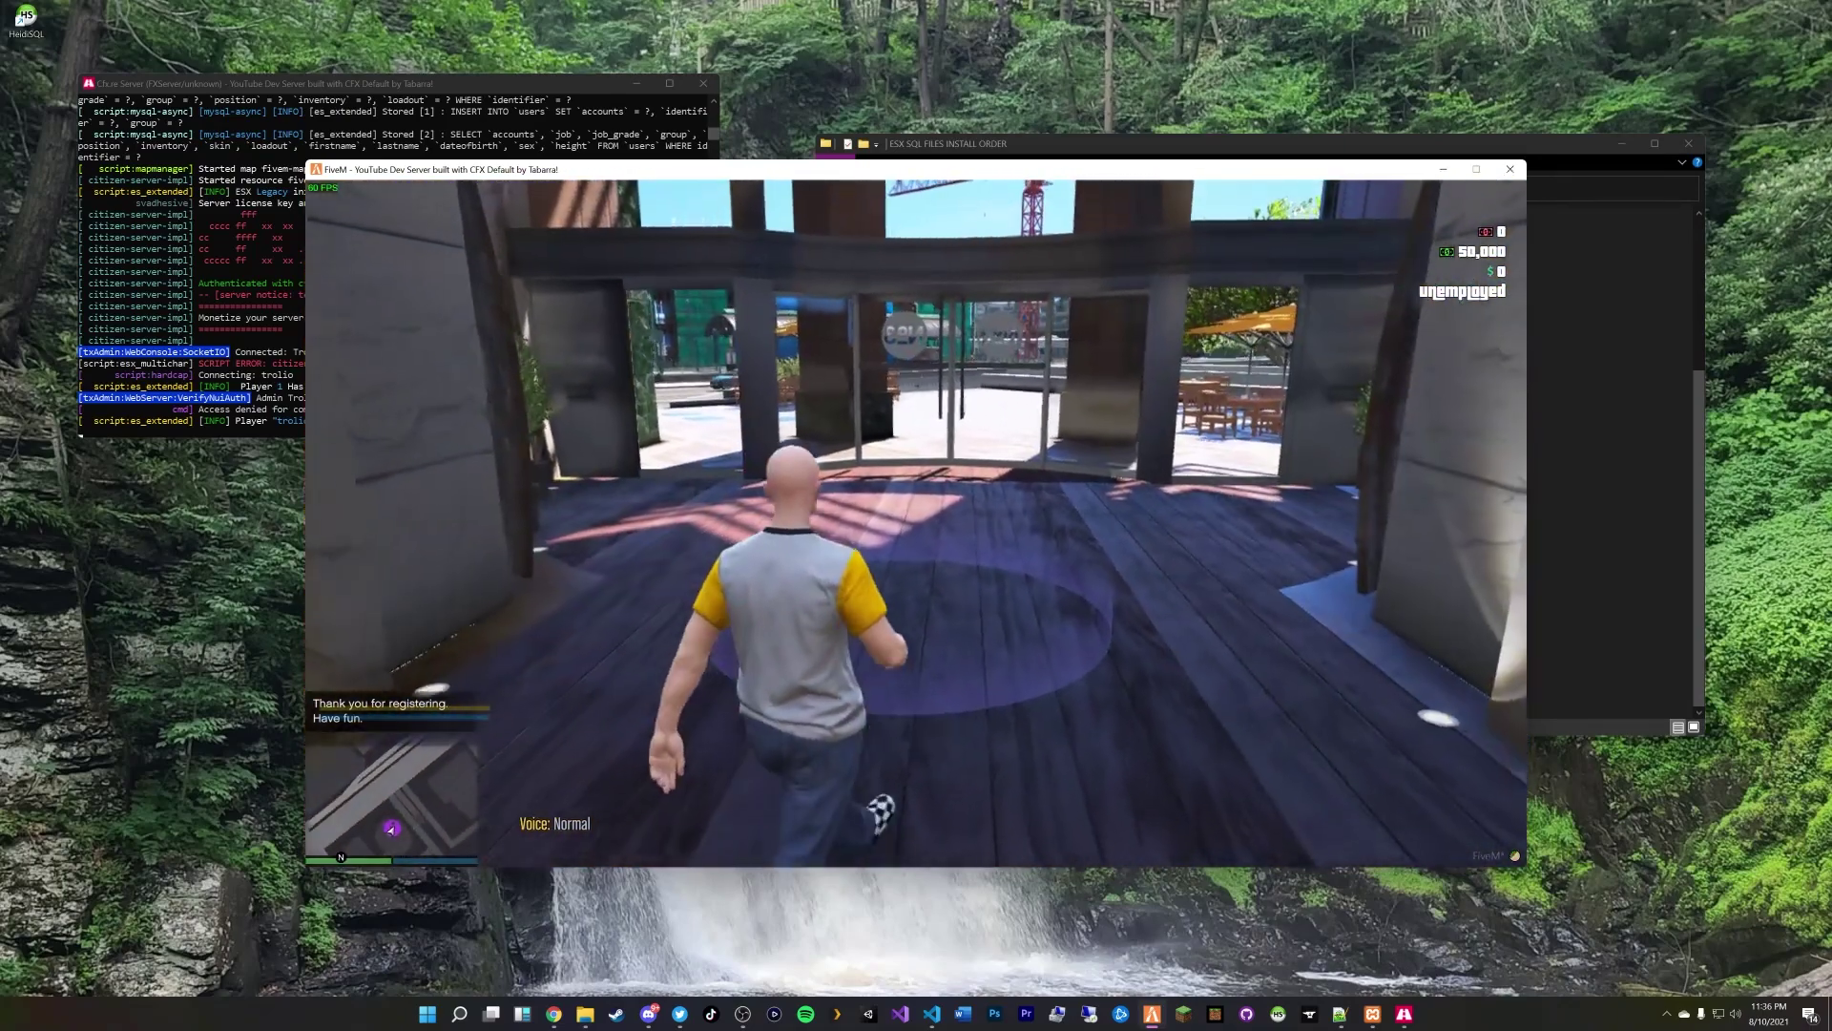
key("w")
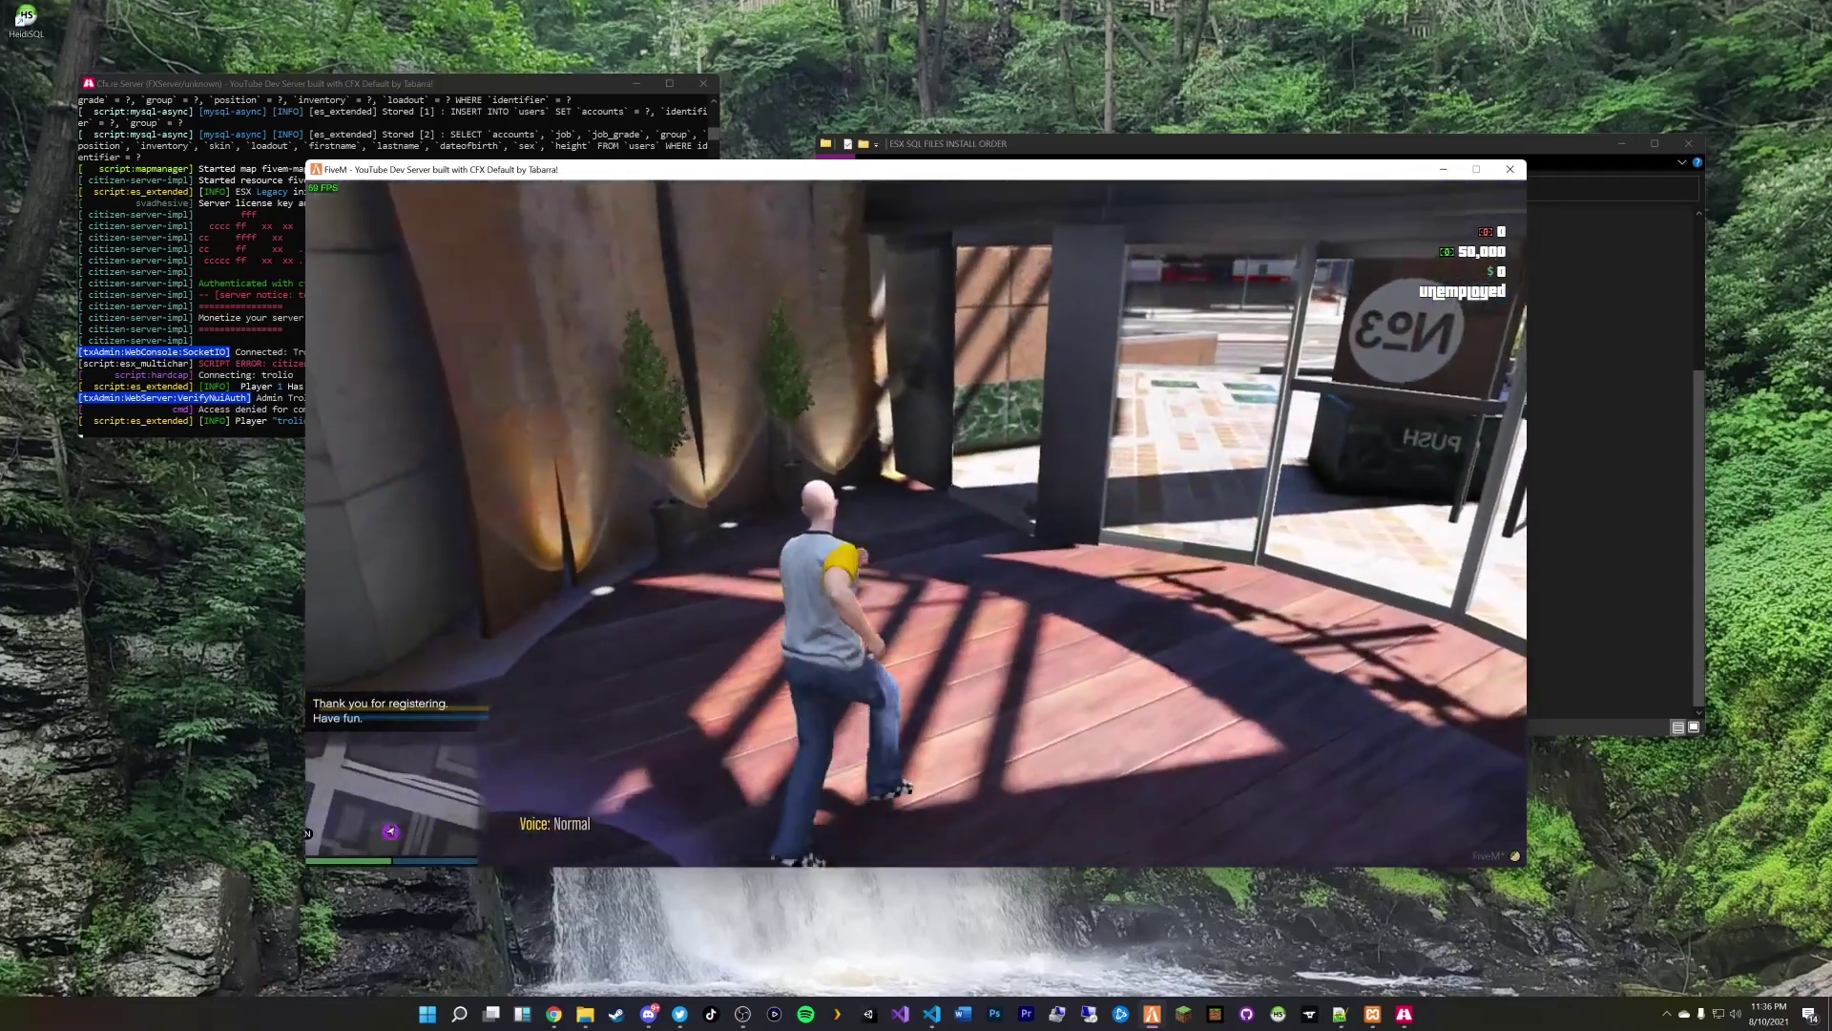
key("w")
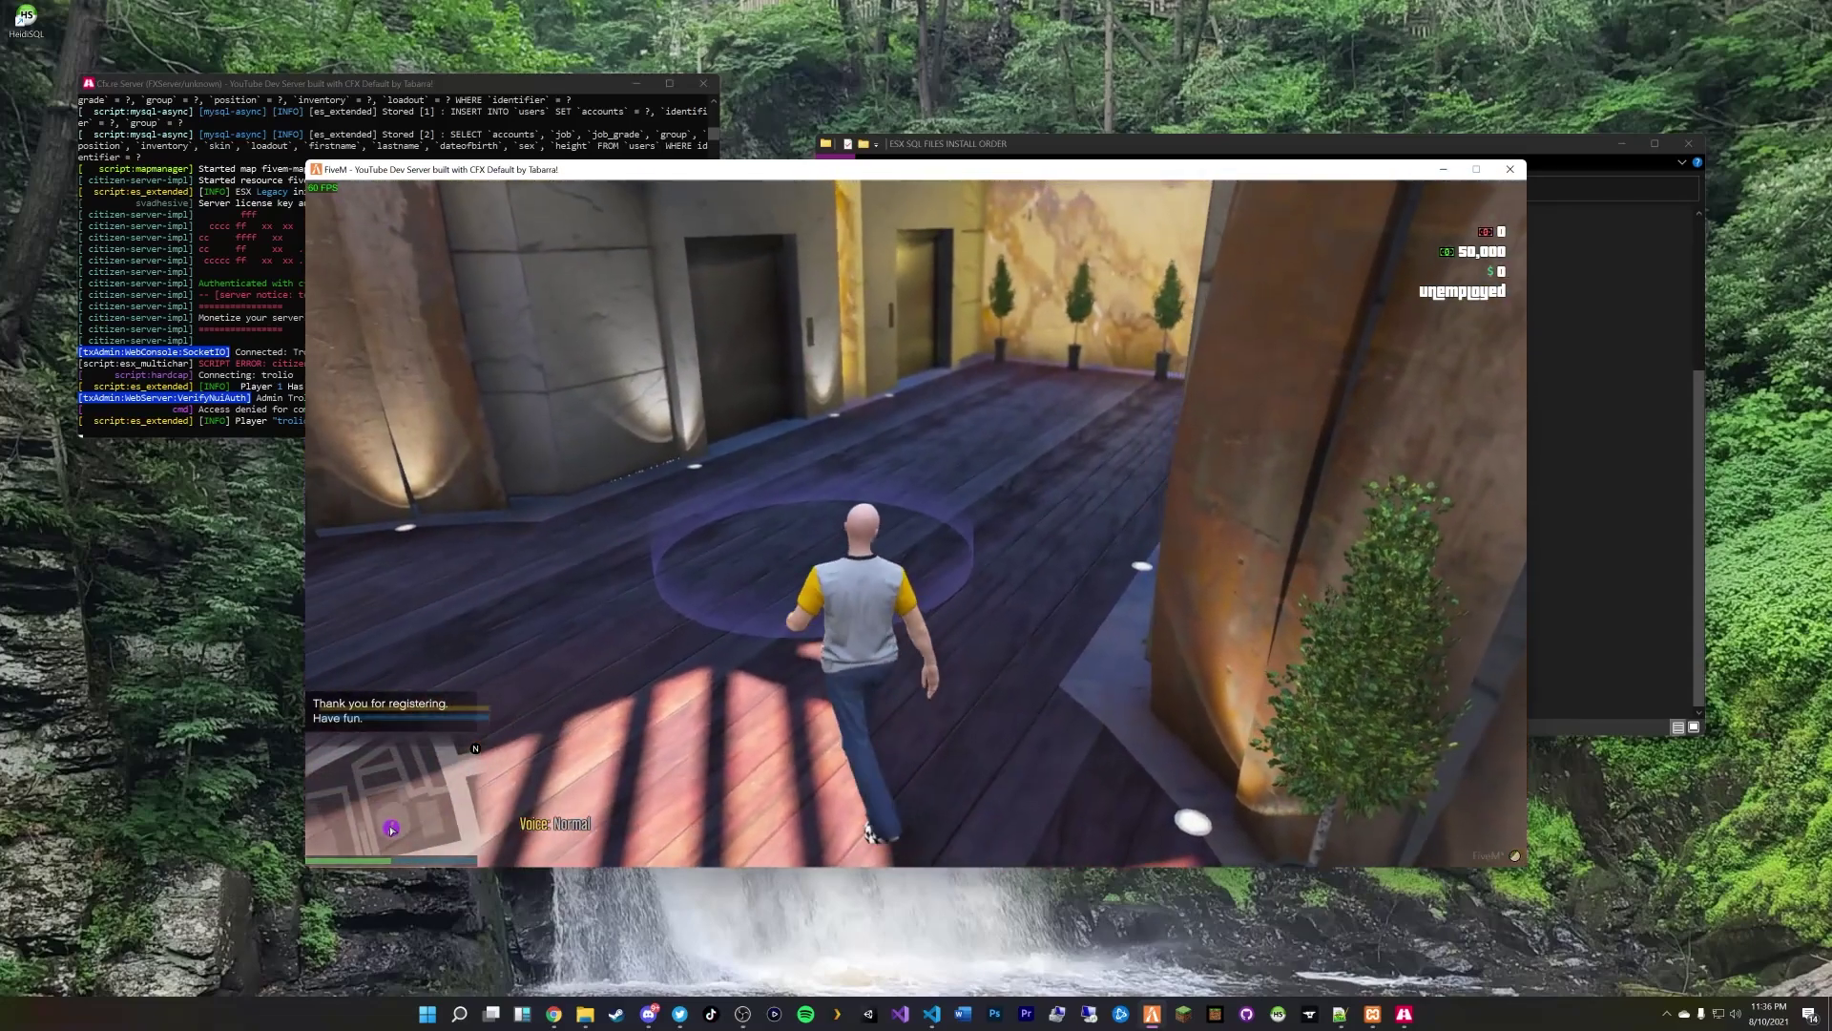
key("w")
key("e")
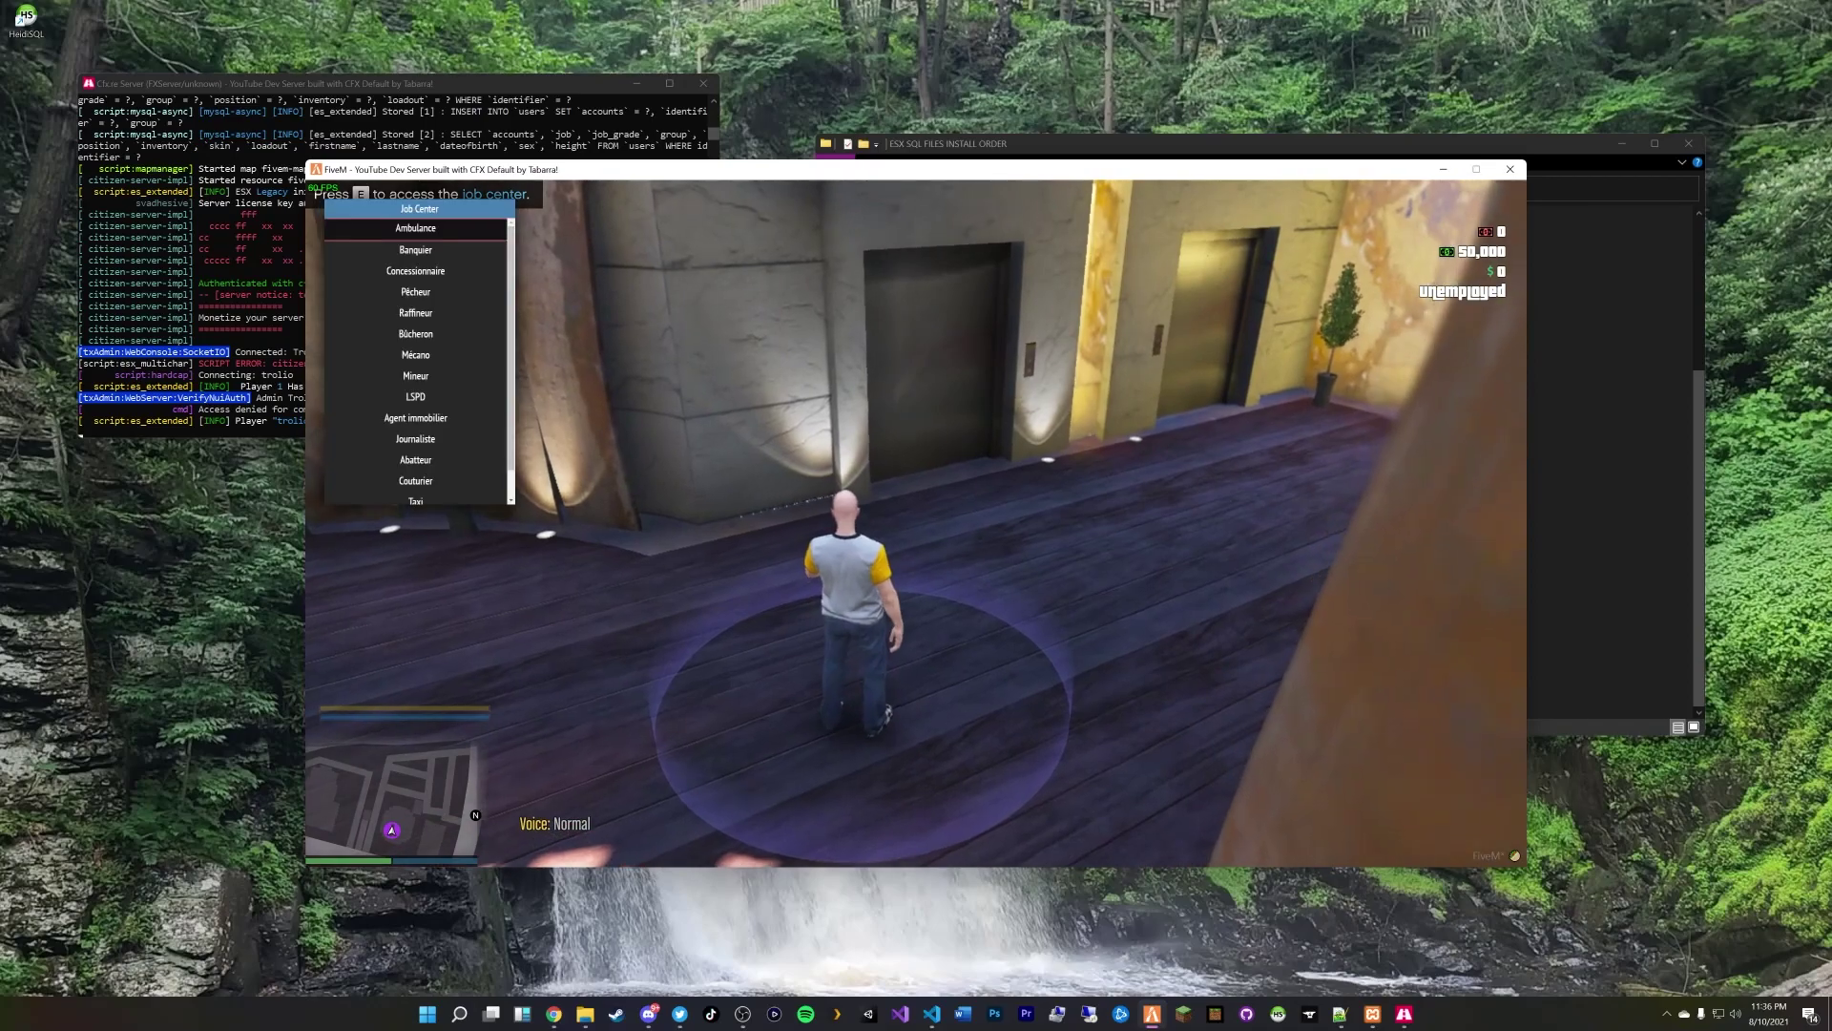
Step: Choose the LSPD job for the character from the job center list
key("Down")
key("Down")
key("Down")
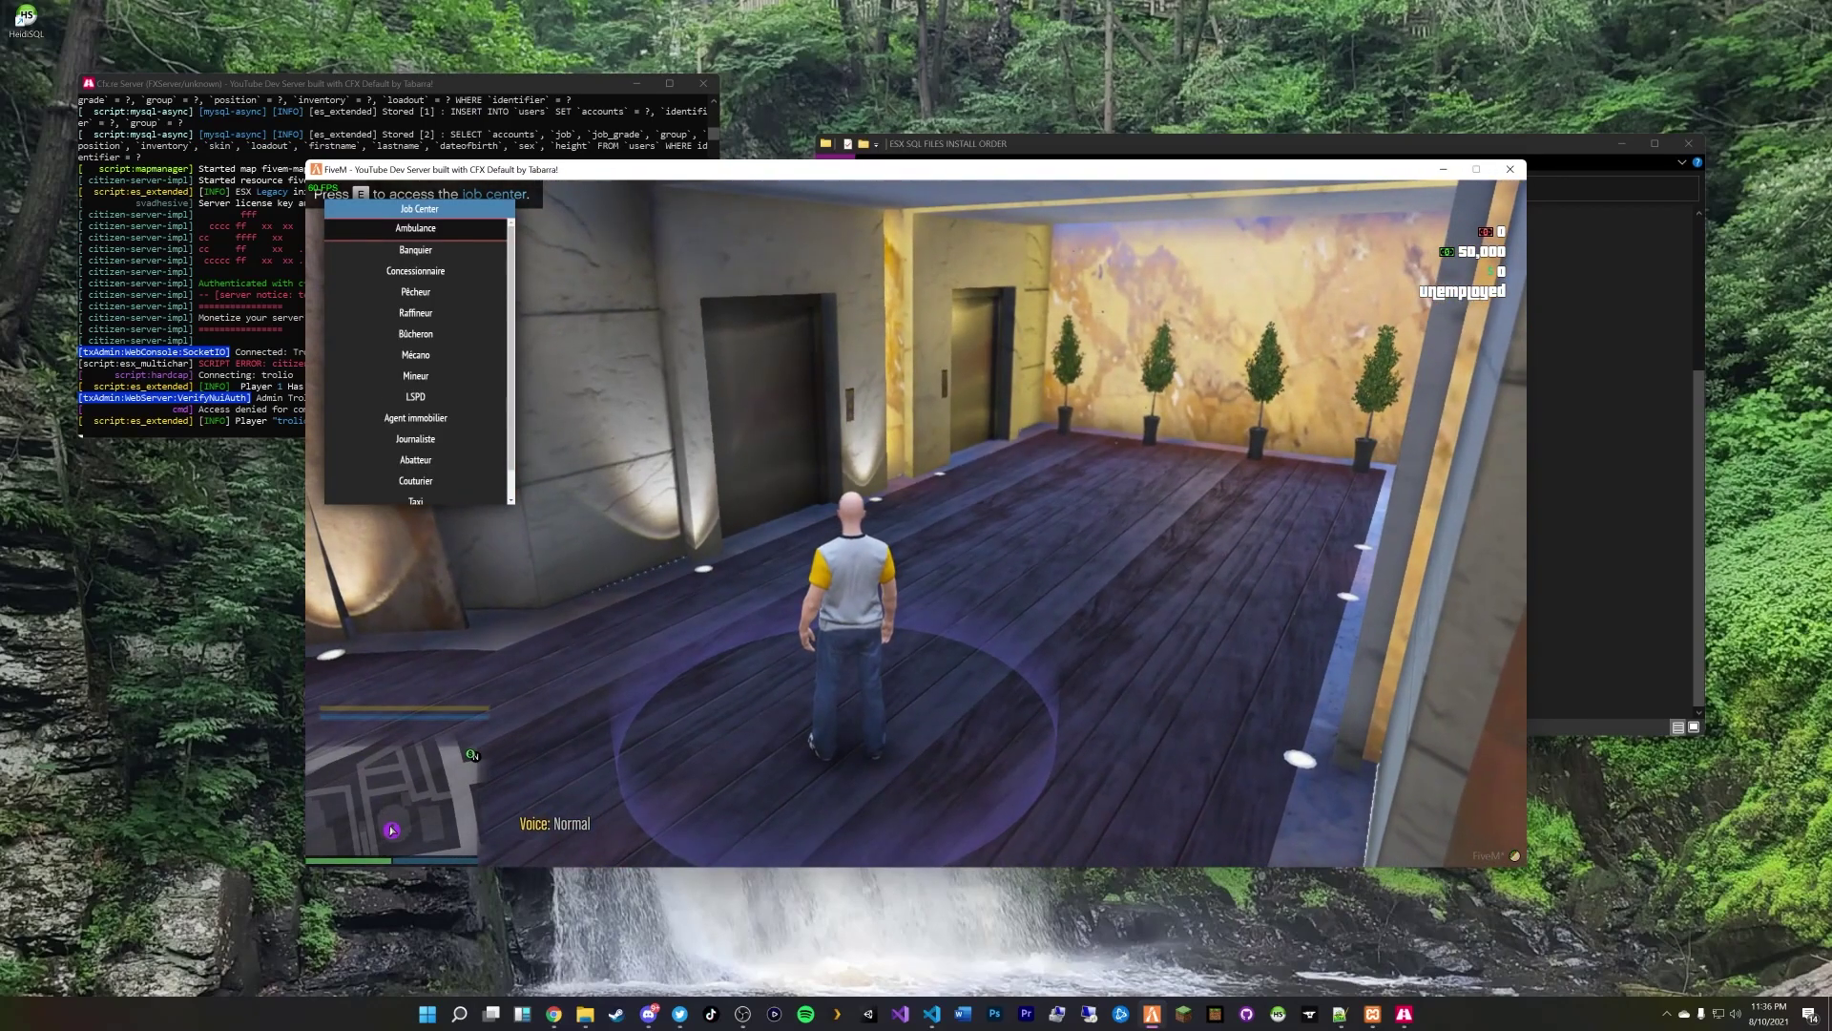
key("Down")
key("Down")
key("Down")
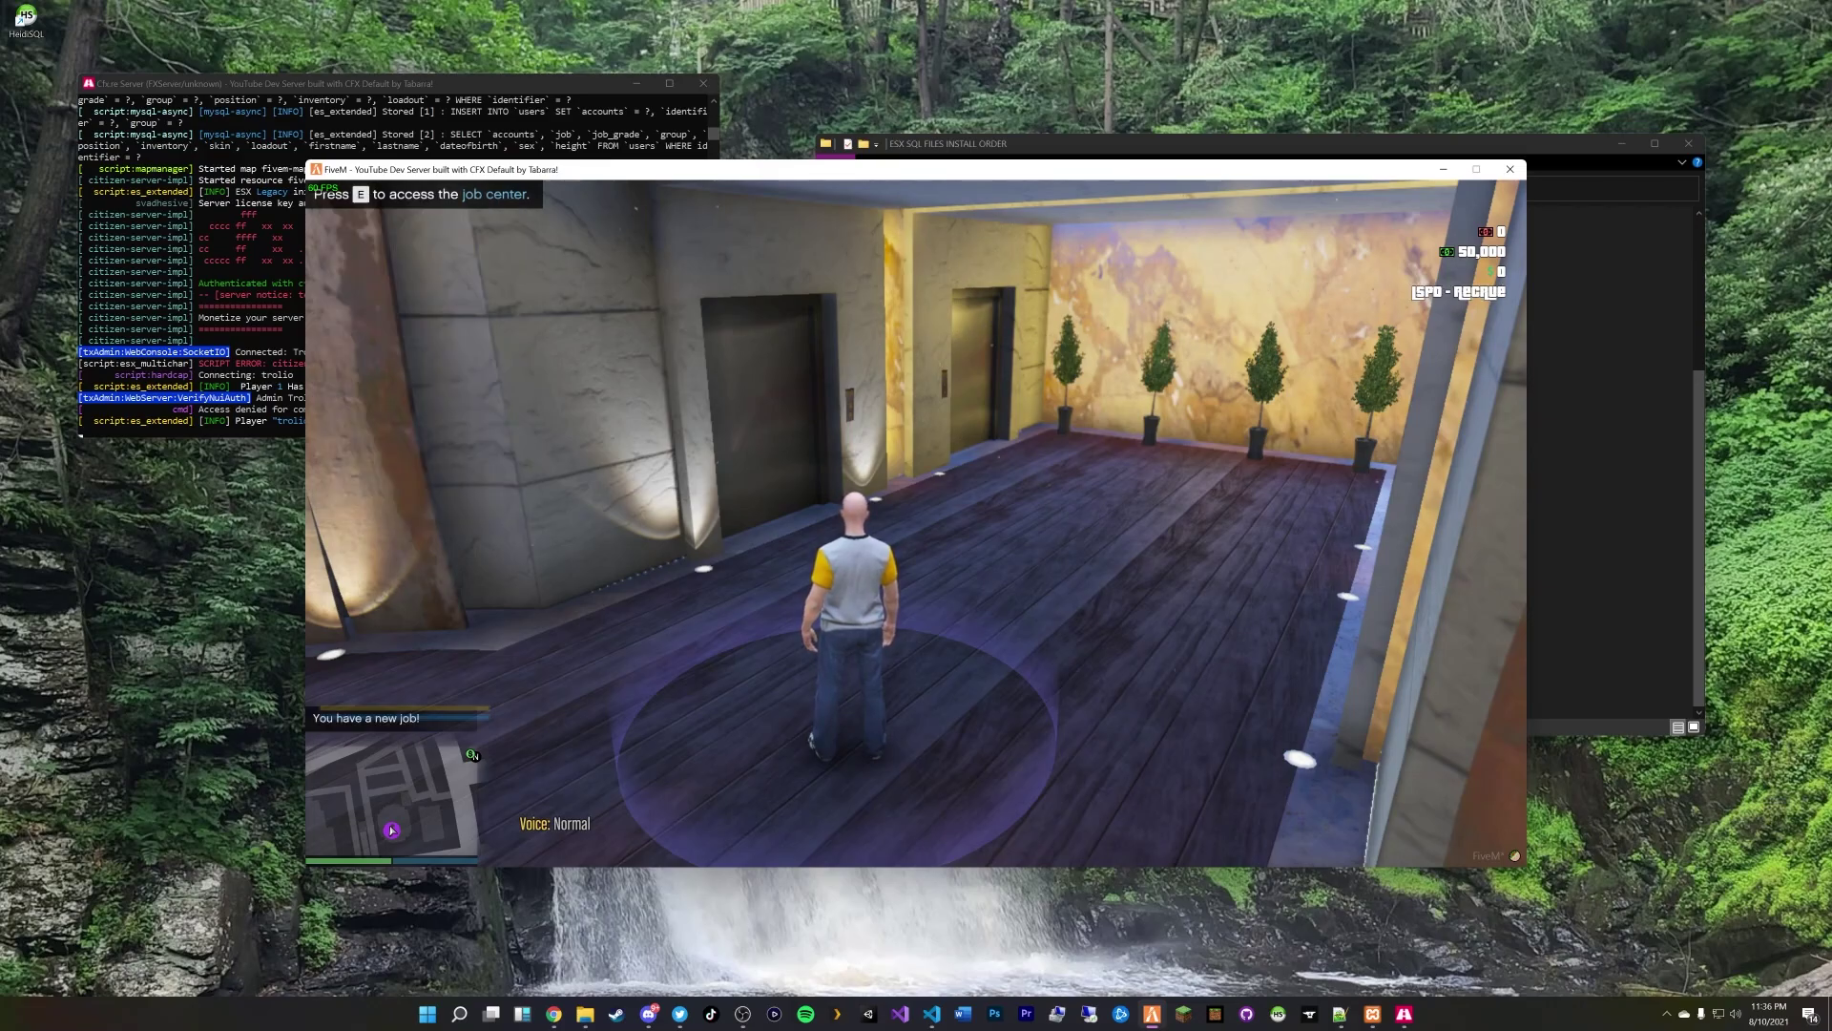
Step: Walk the character out of the building to the street and open the game map
key("w")
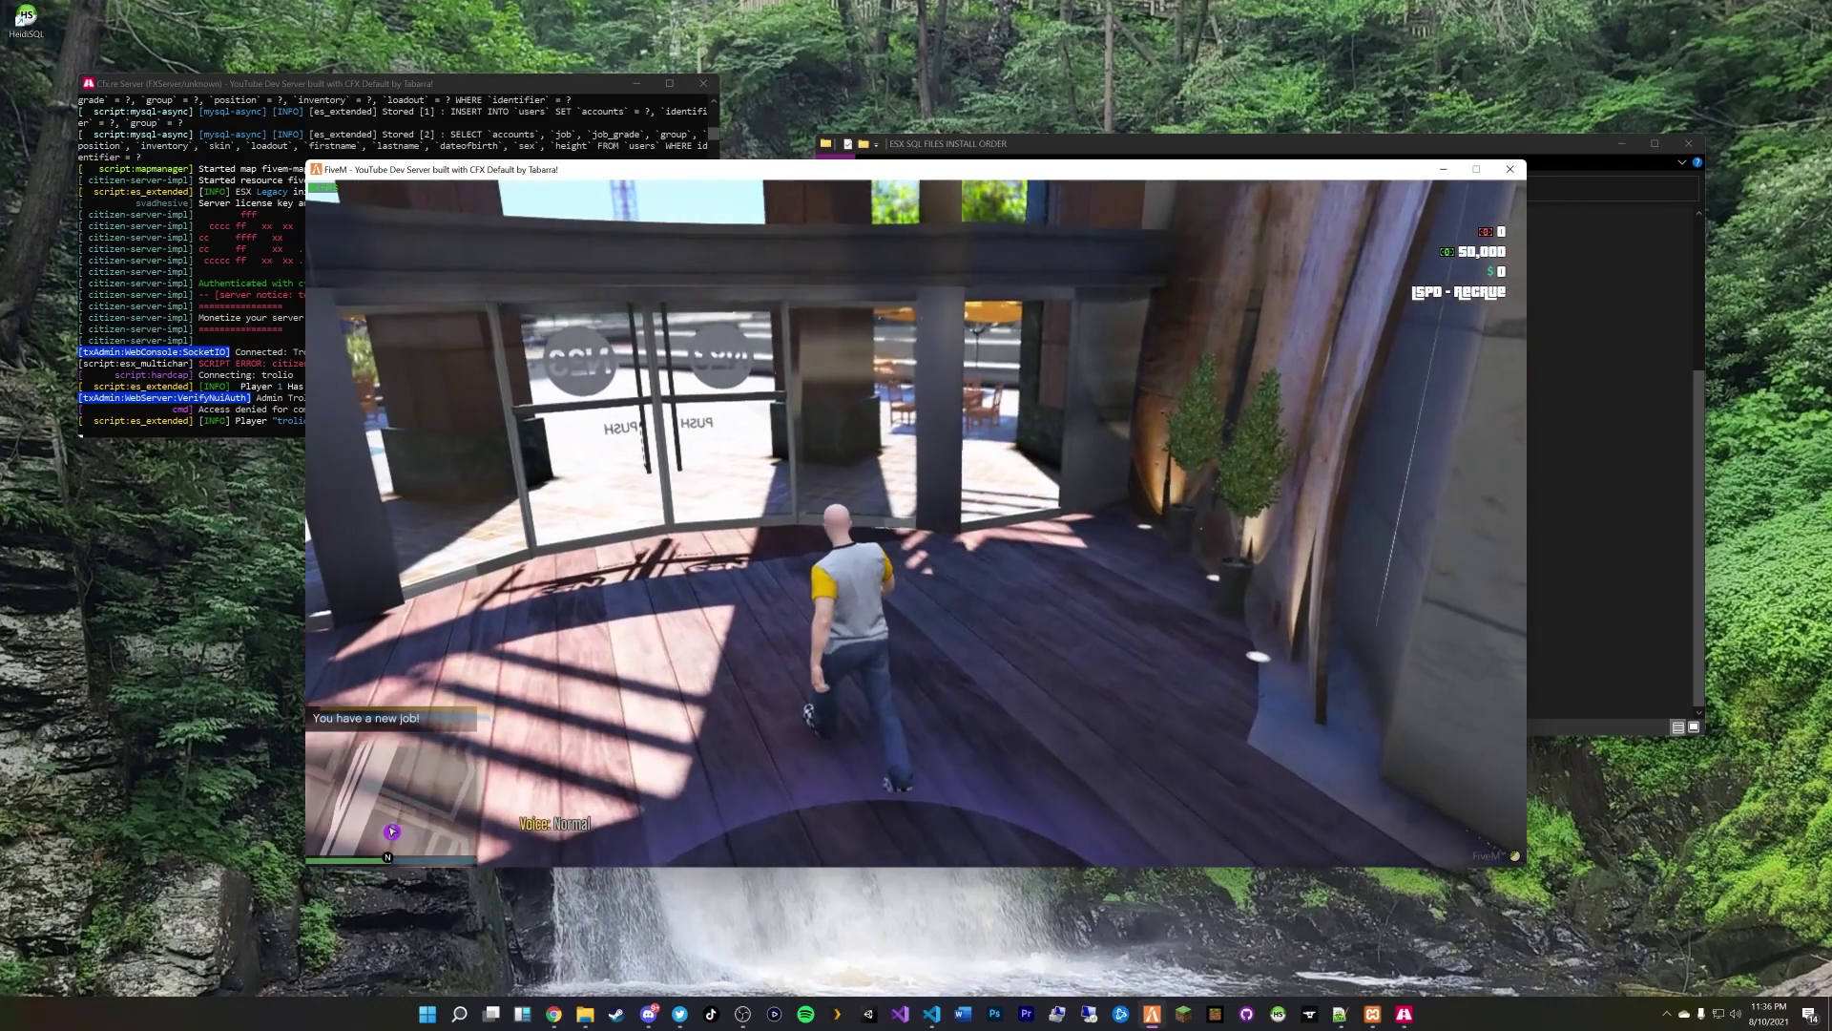
key("w")
key("w")
key("w")
key("Escape")
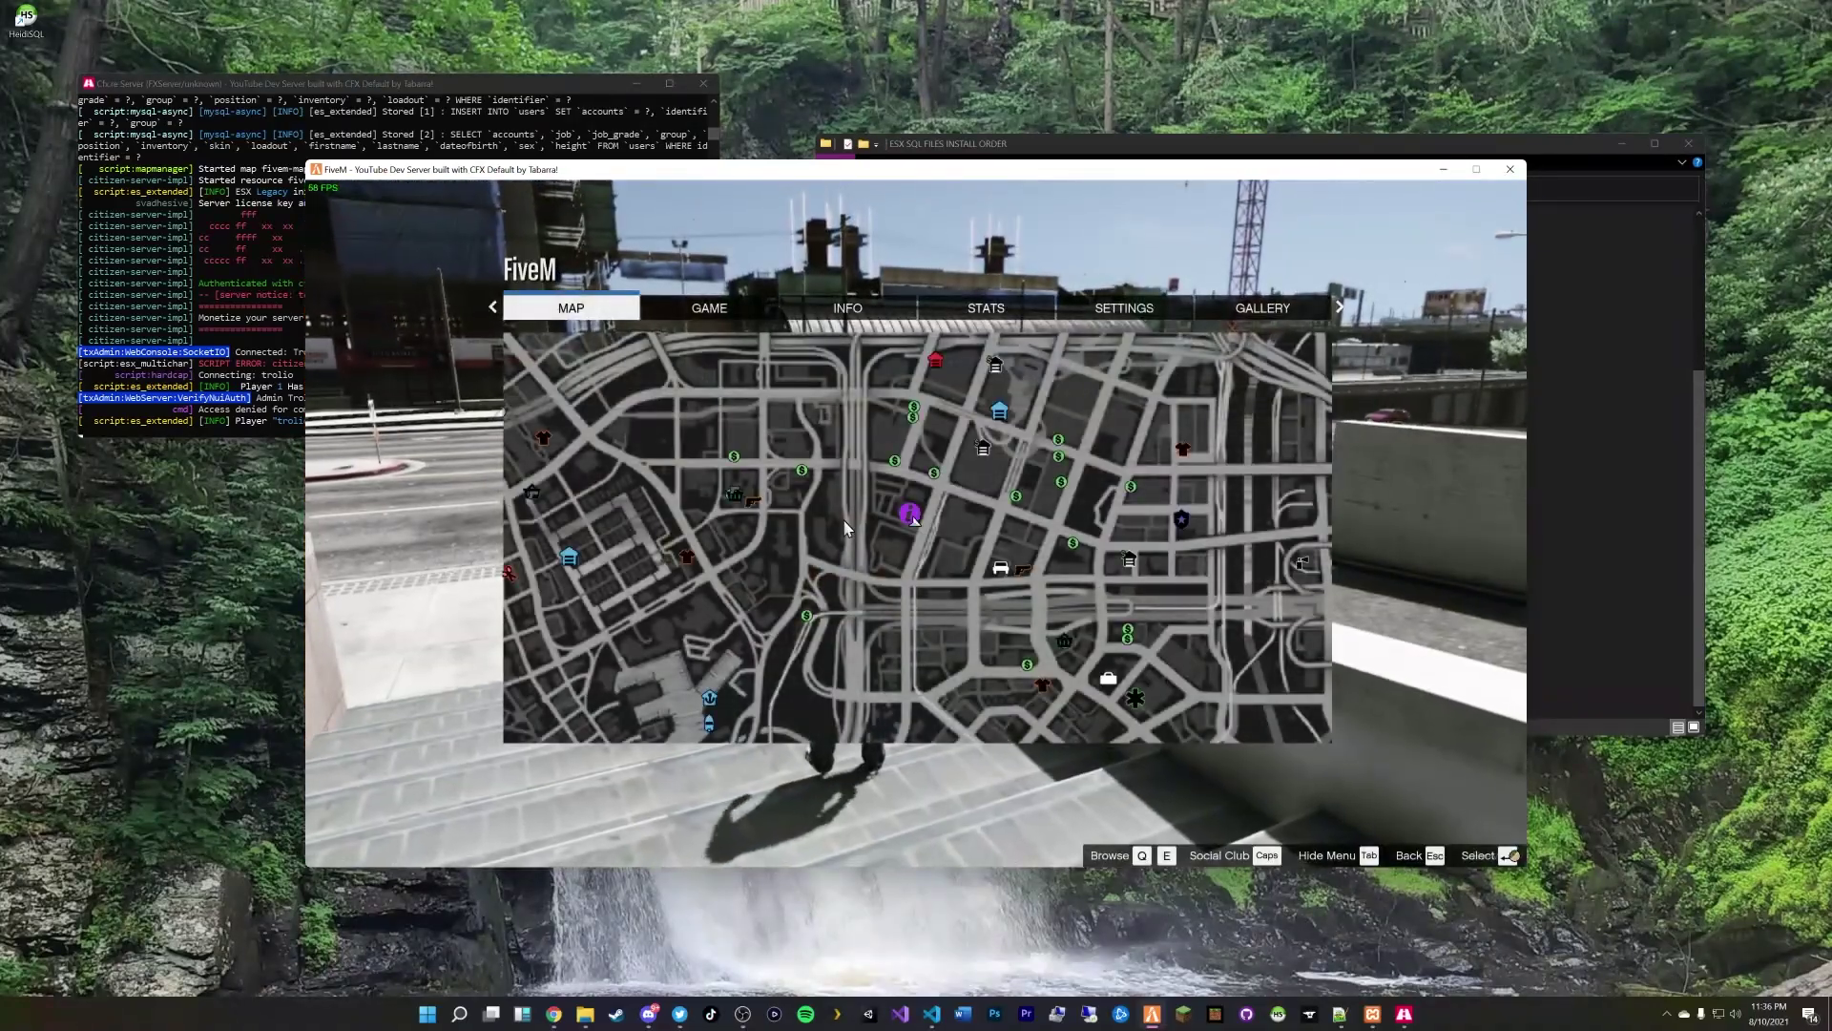
Step: Examine the shop, garage, job and ATM locations marked across the full game map, and return to the character
left_click(844, 526)
scroll(844, 527, "down", 5)
left_click_drag(1068, 439, 1079, 611)
left_click(1488, 321)
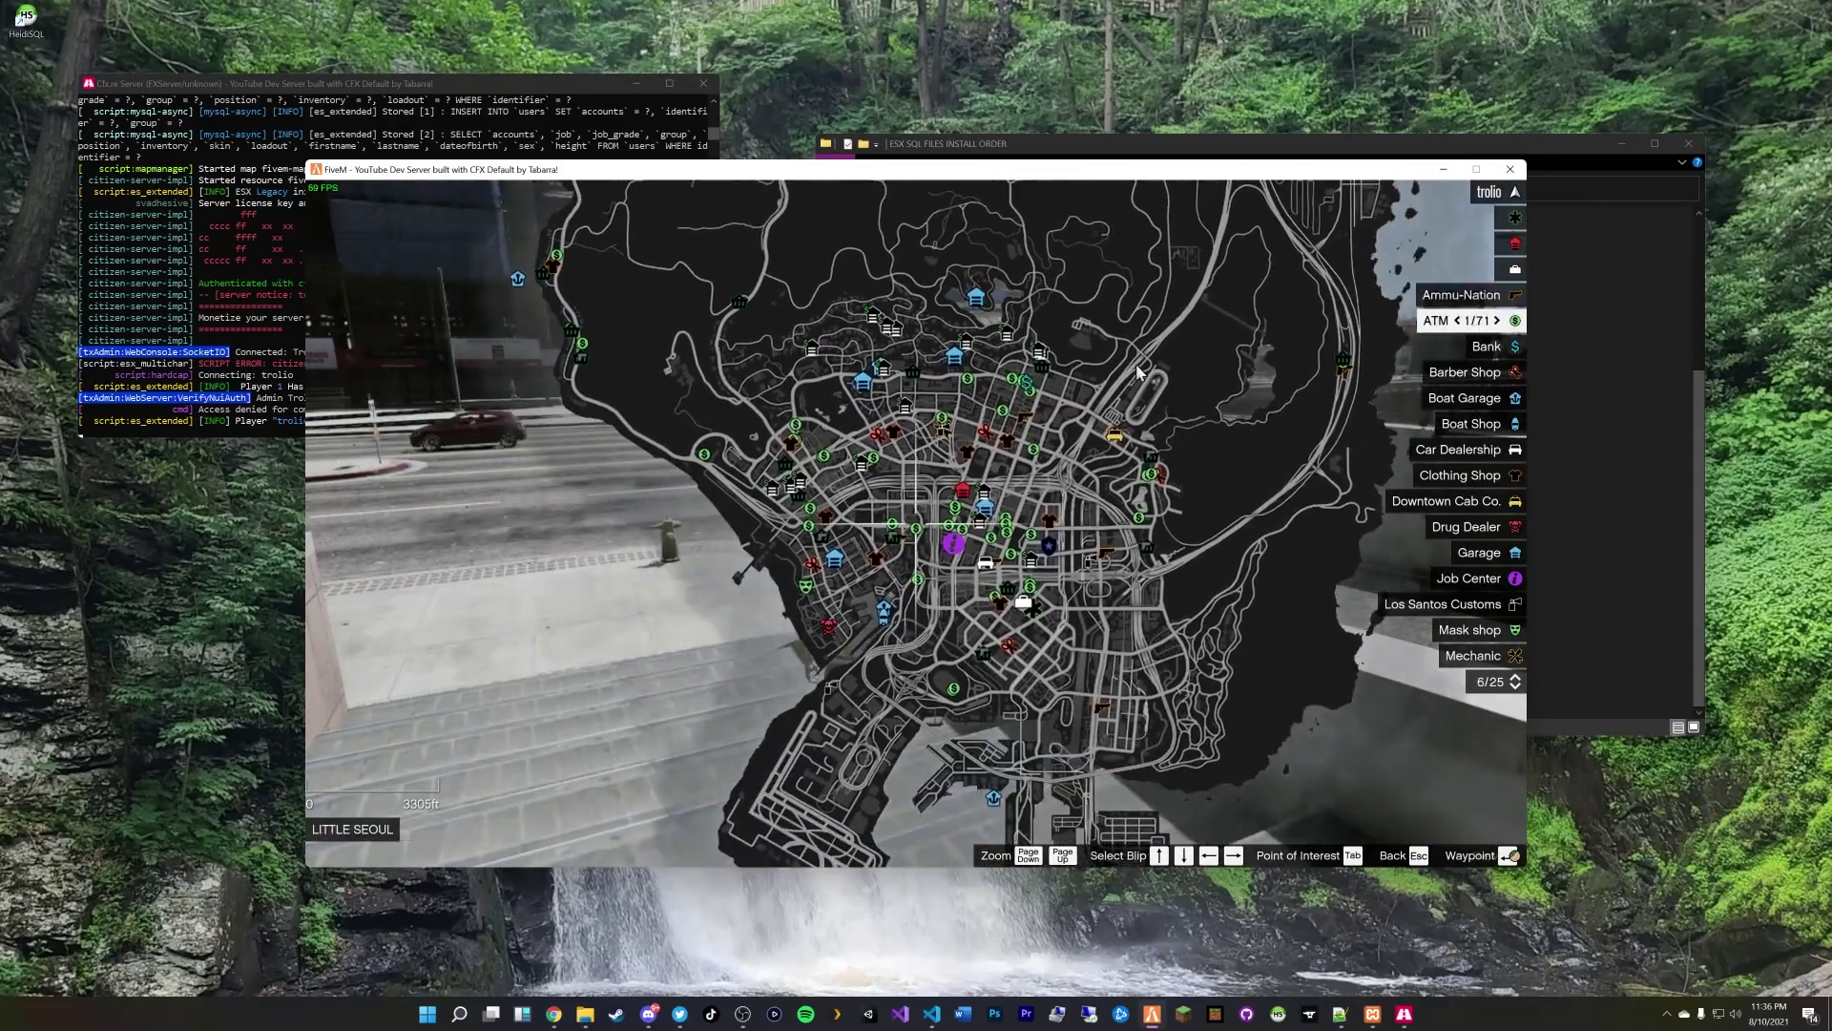
left_click_drag(1151, 374, 1061, 840)
left_click_drag(1022, 524, 986, 212)
left_click_drag(957, 561, 867, 266)
left_click_drag(1023, 591, 1063, 374)
key("Escape")
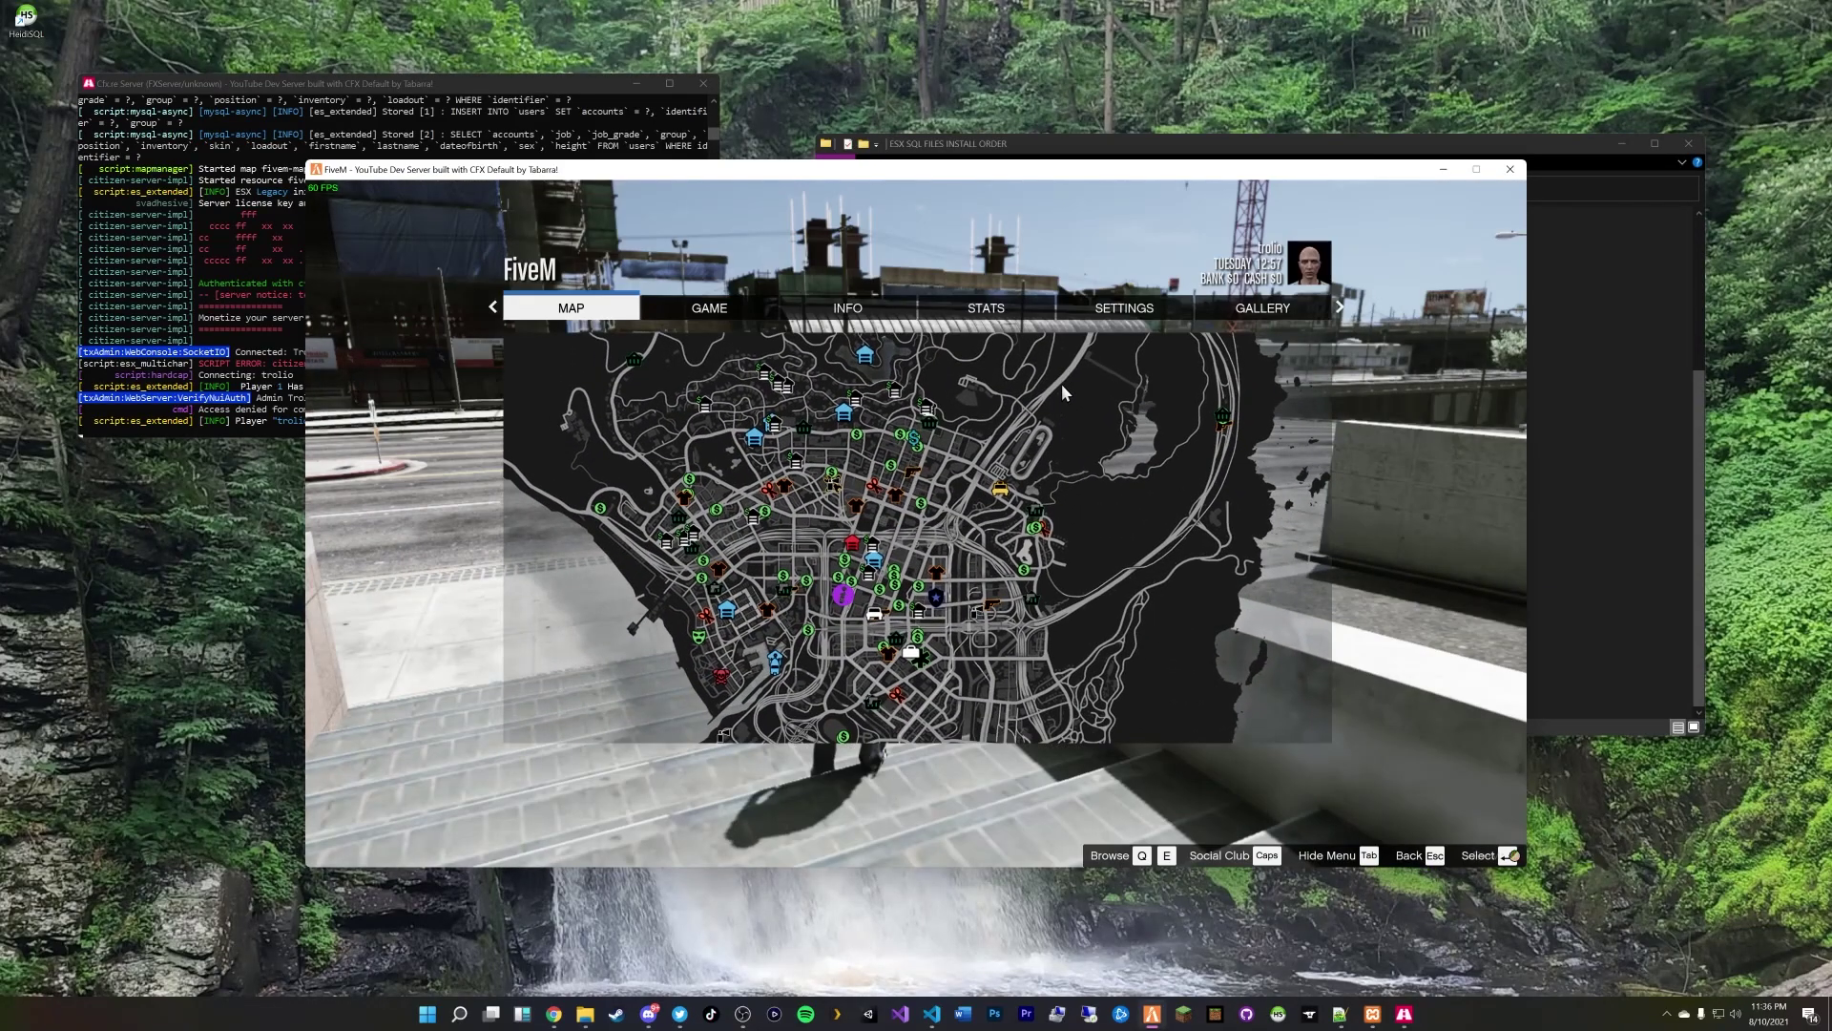
key("Escape")
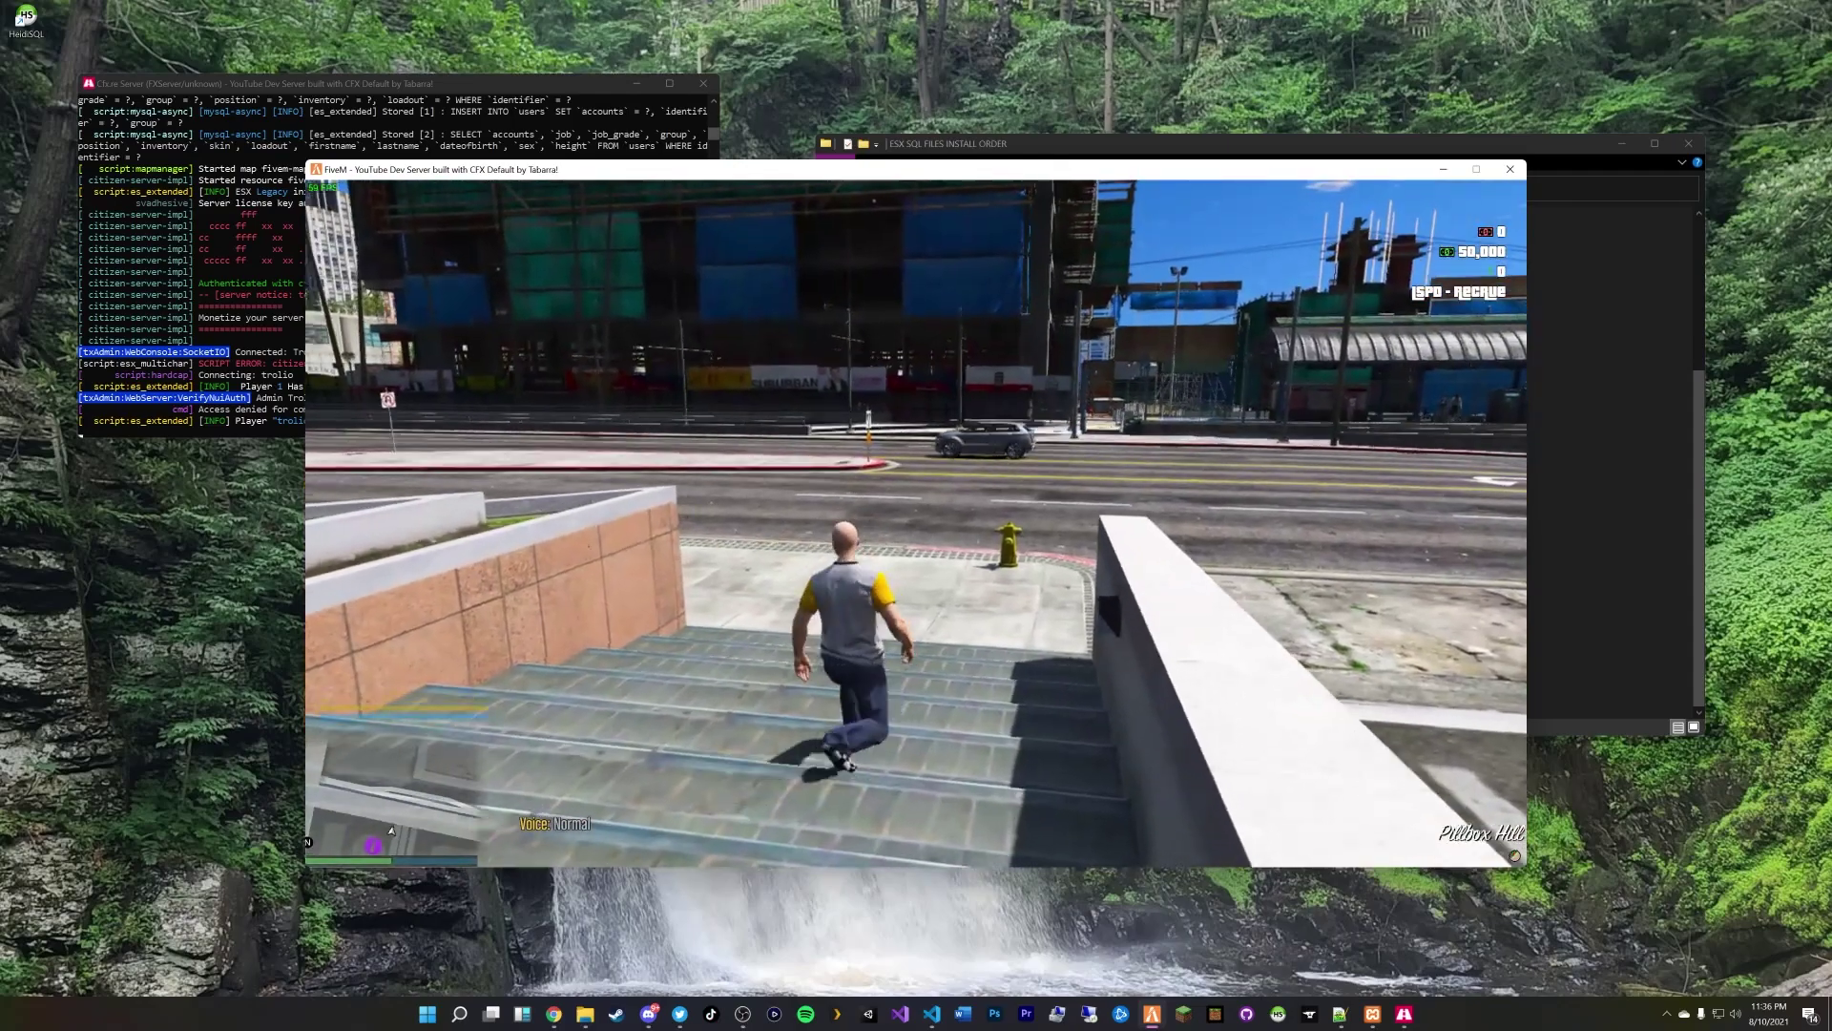
Step: Walk the character down the outdoor stairs and along the sidewalk beside the street
key("s")
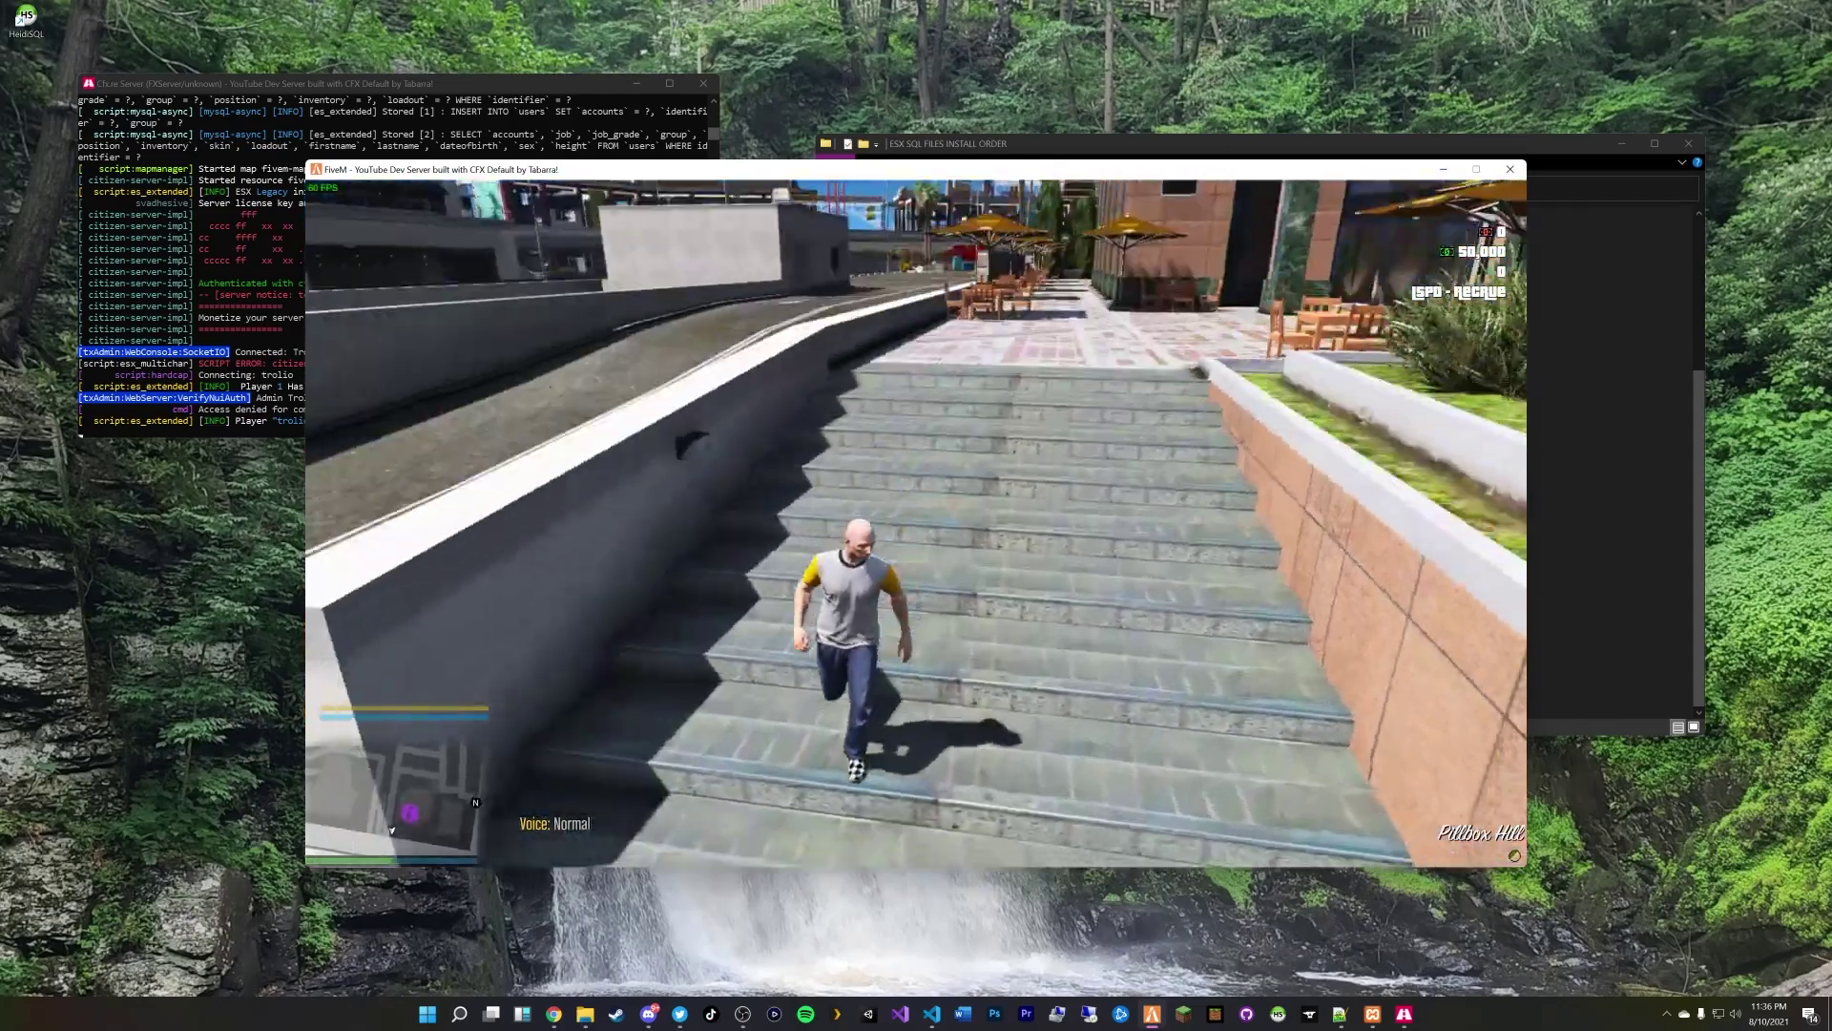
key("s")
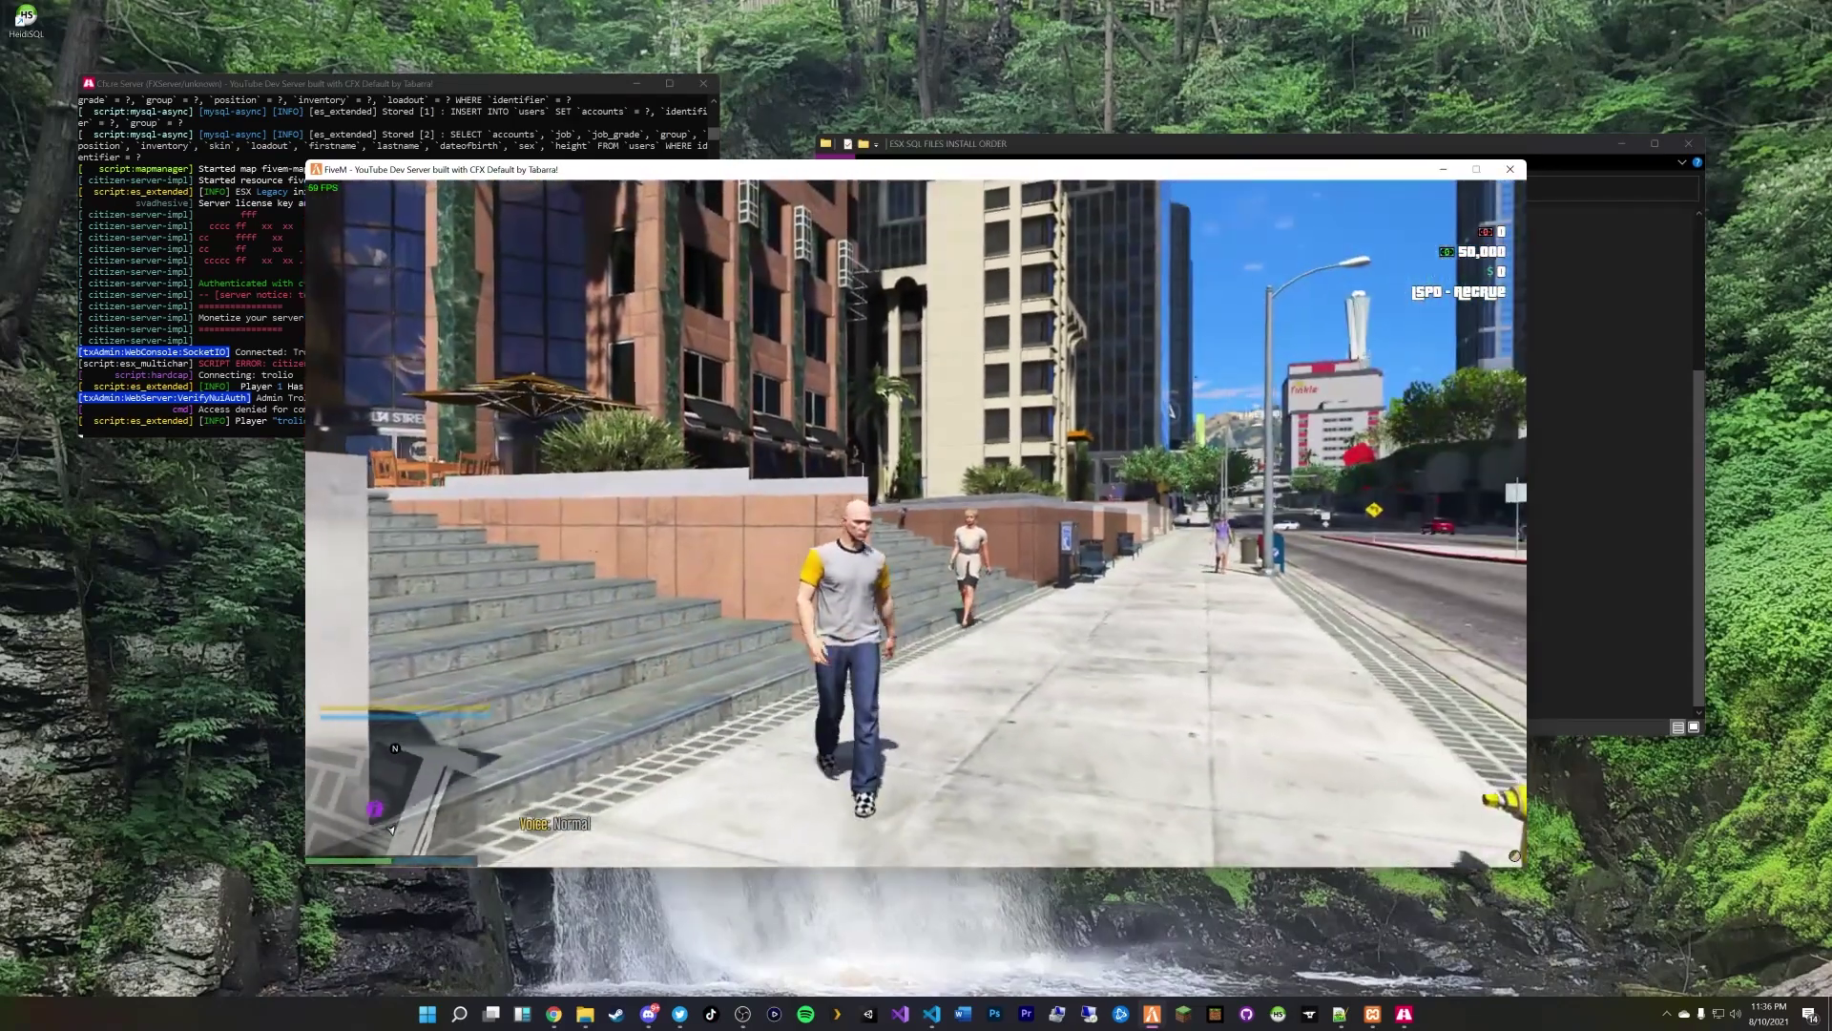
key("s")
key("s")
key("s")
key("s")
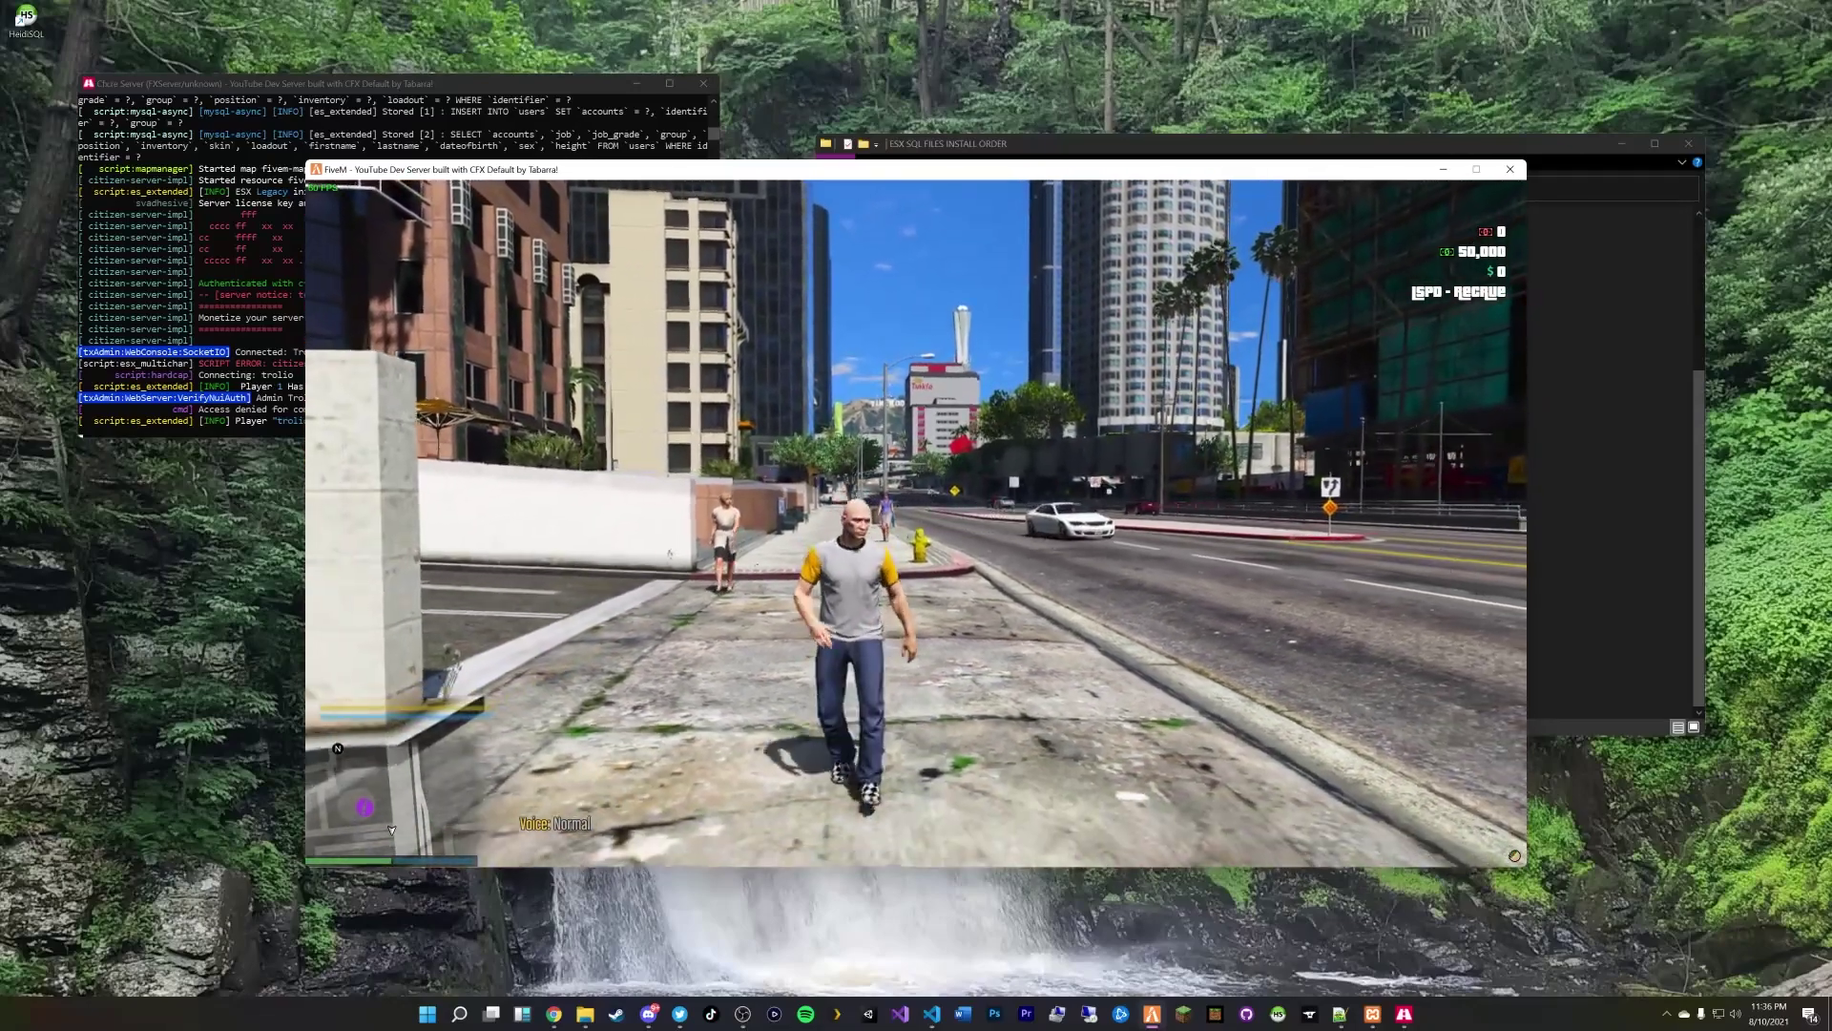
key("w")
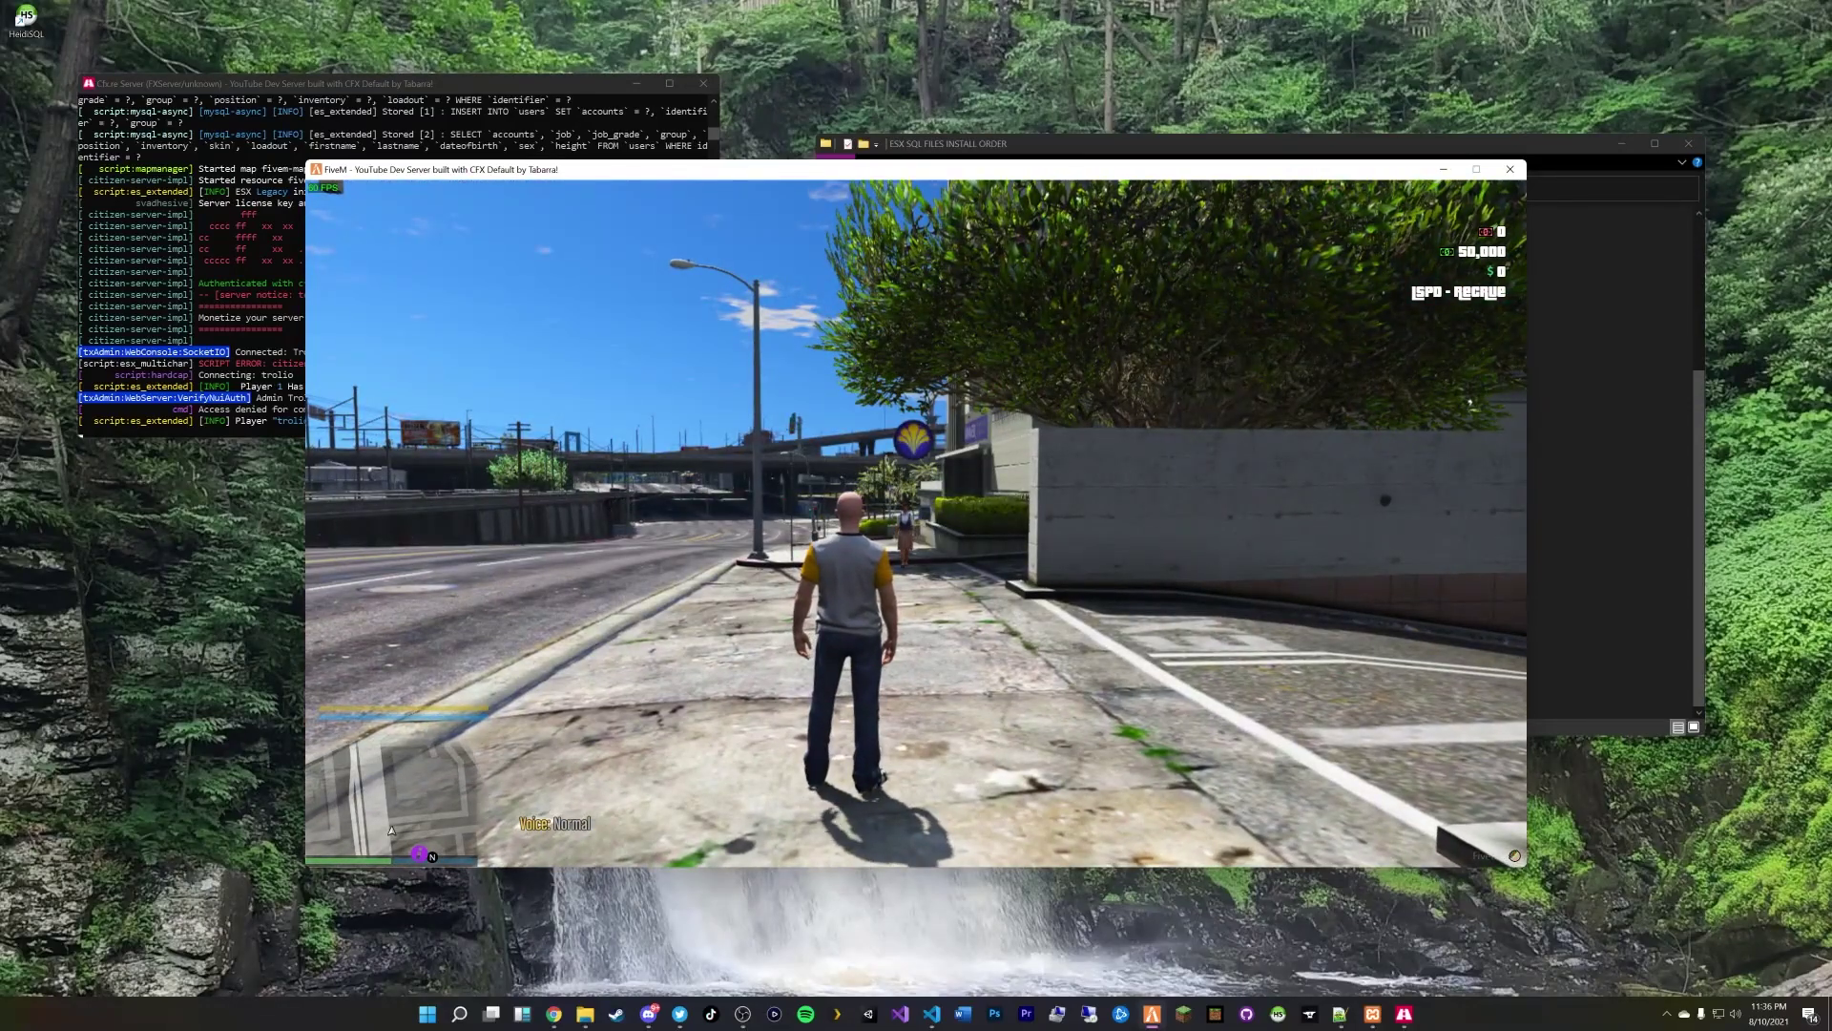